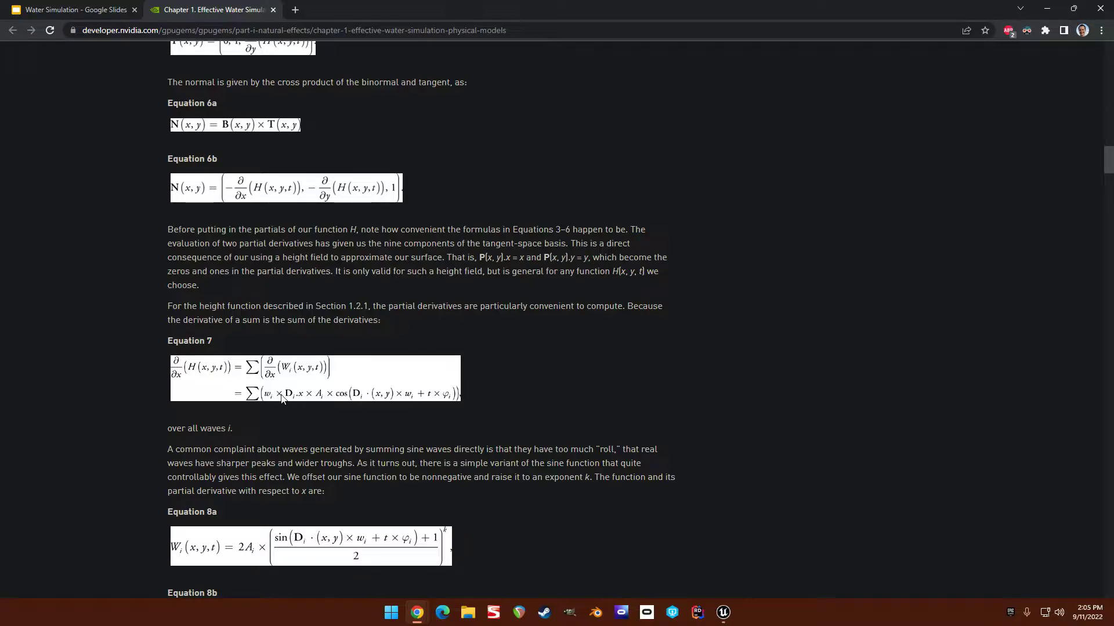
Review the wave equations in the NVIDIA water simulation chapter, then close it and show the "We Need a Mesh" slide.
scroll(428, 261, down, 6)
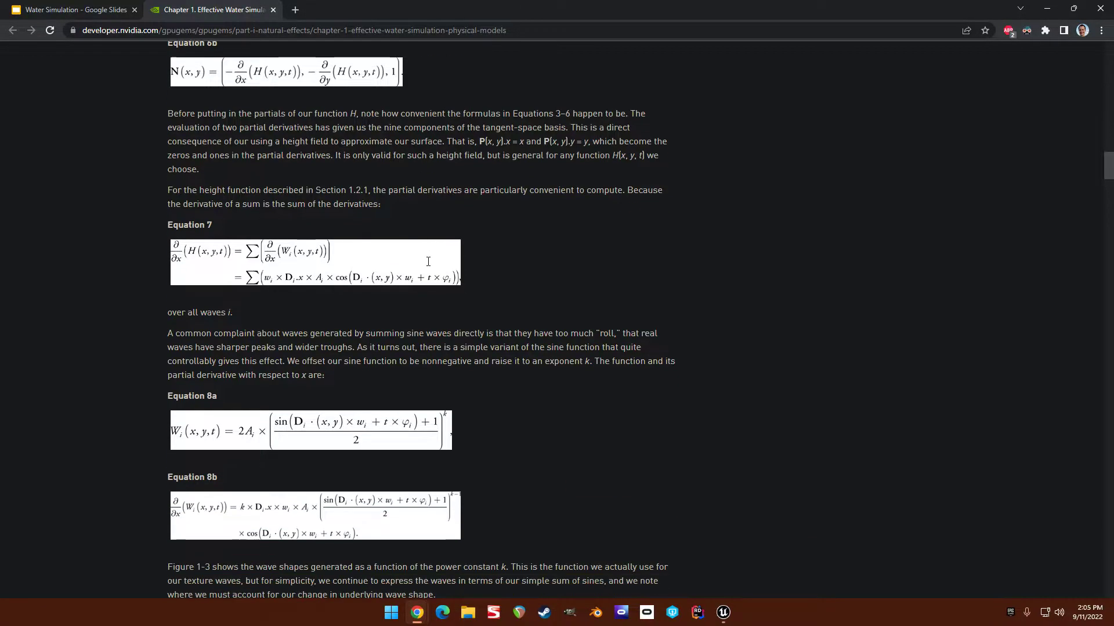
scroll(427, 264, up, 3)
scroll(426, 262, up, 10)
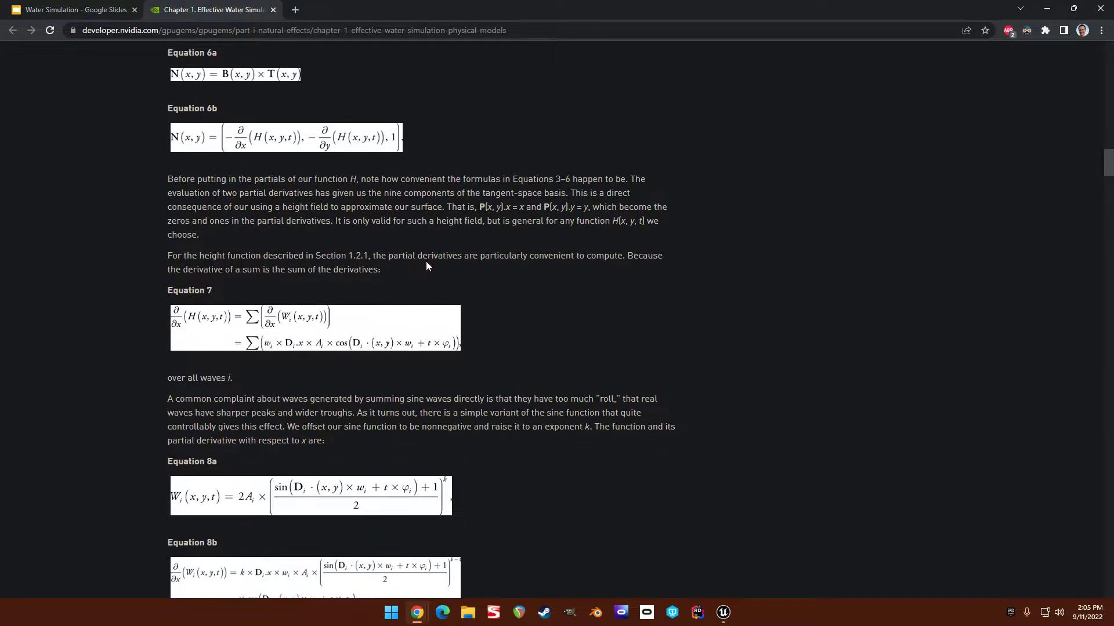
click(273, 10)
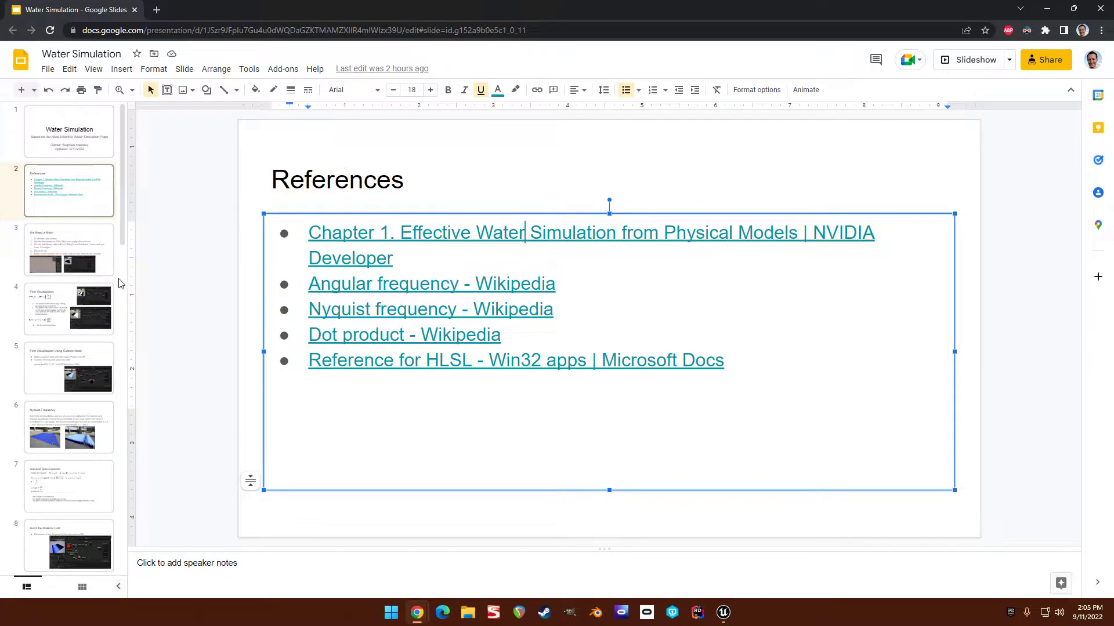
click(65, 238)
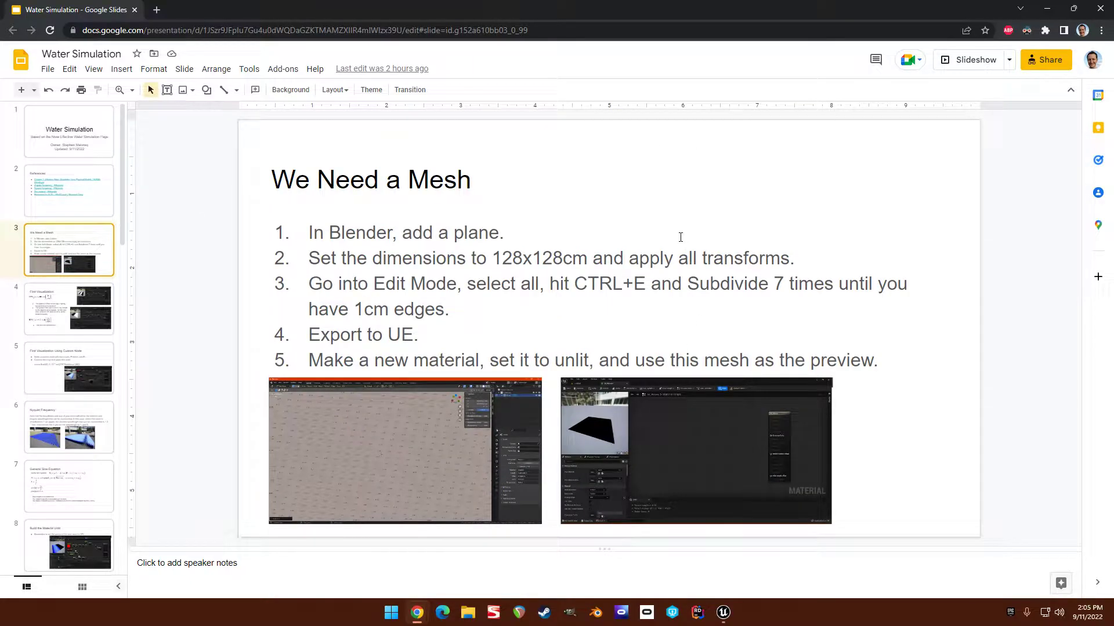
click(723, 613)
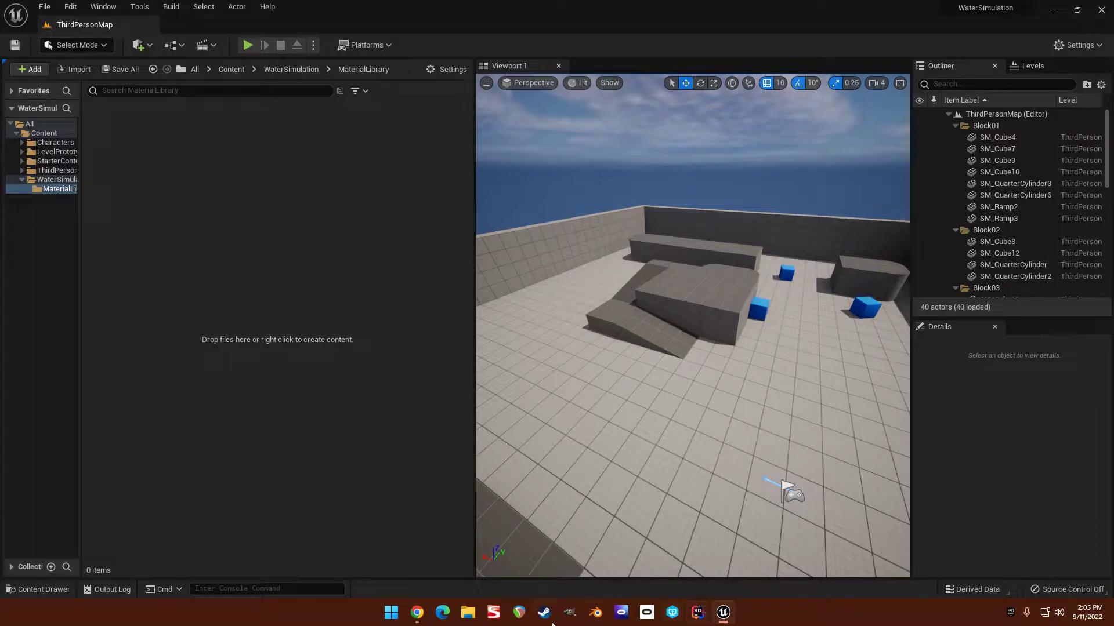
key(alt+Tab)
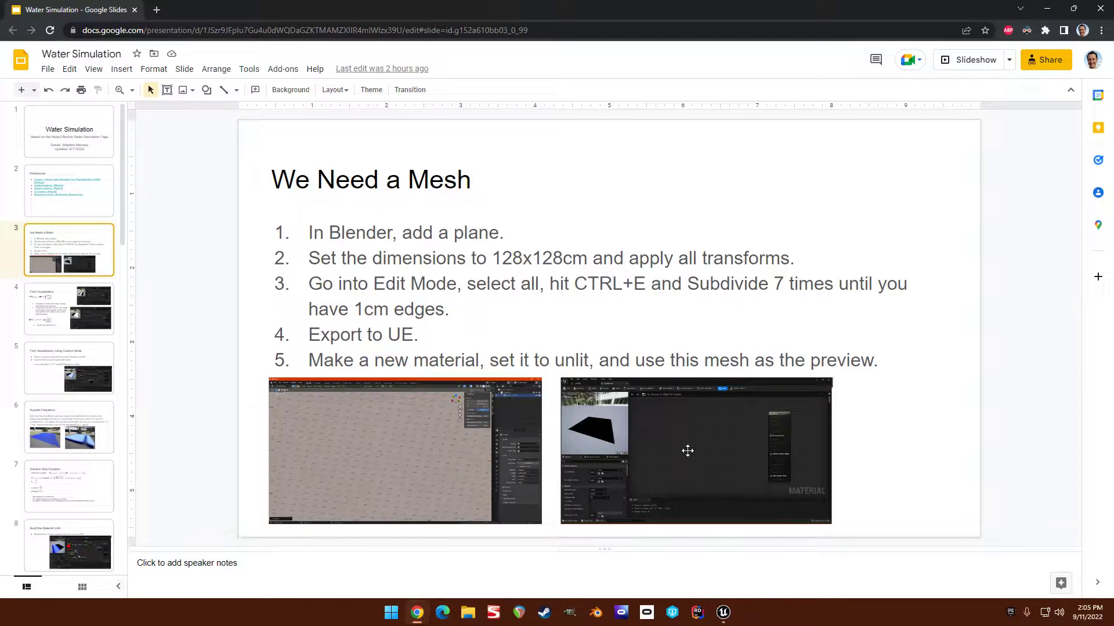
Switch to Blender and add a plane mesh at the origin of the empty scene.
click(595, 616)
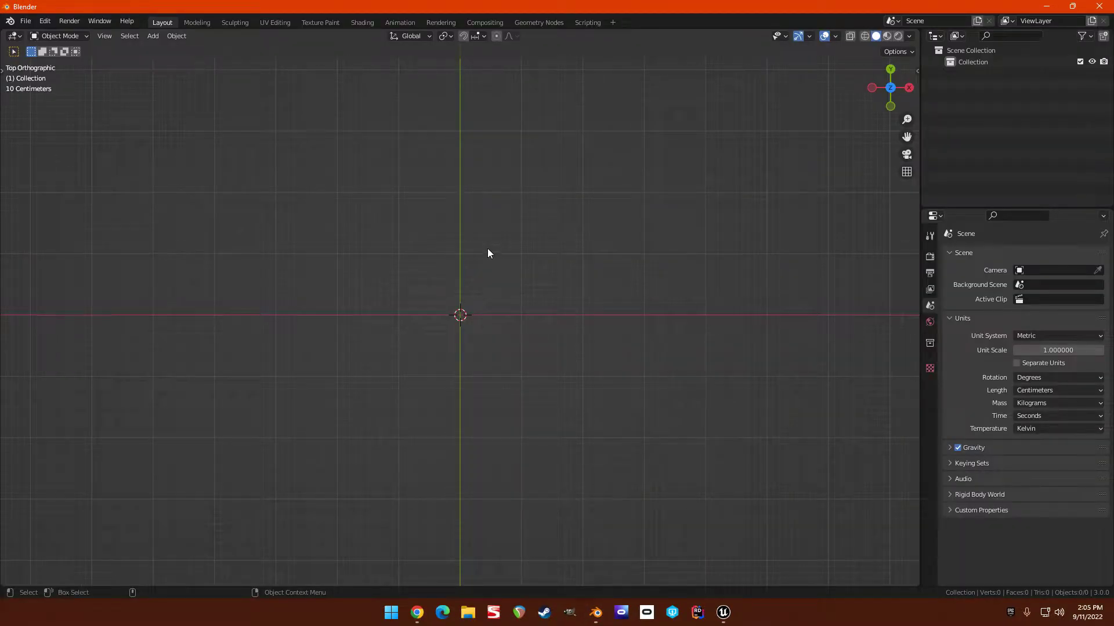
key(shift+a)
mouse_move(476, 230)
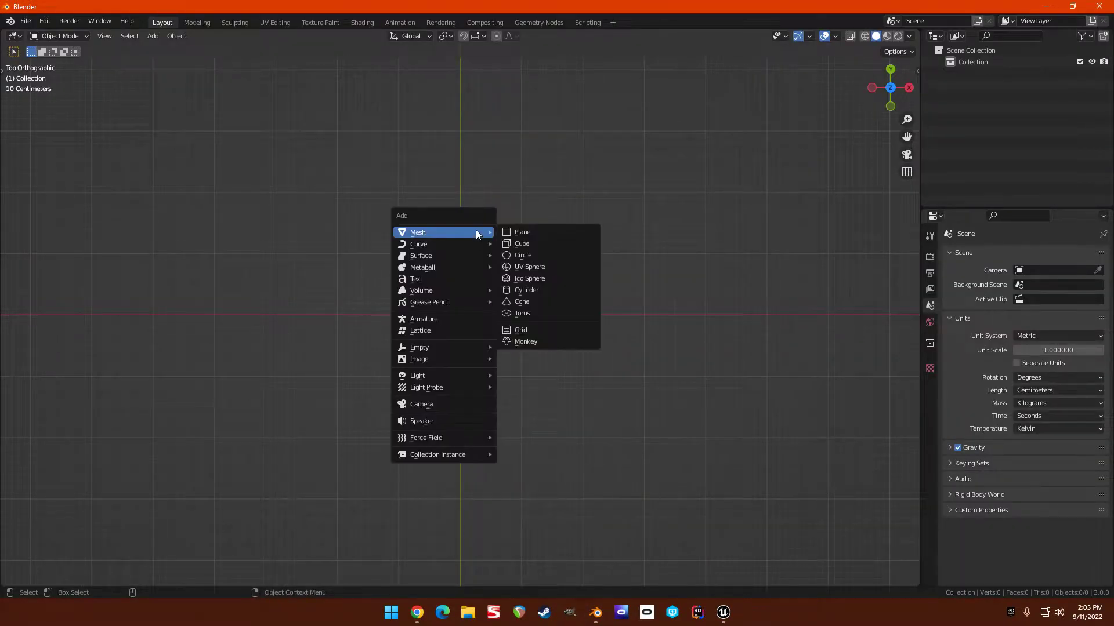
click(542, 231)
middle_drag(434, 326, 482, 234)
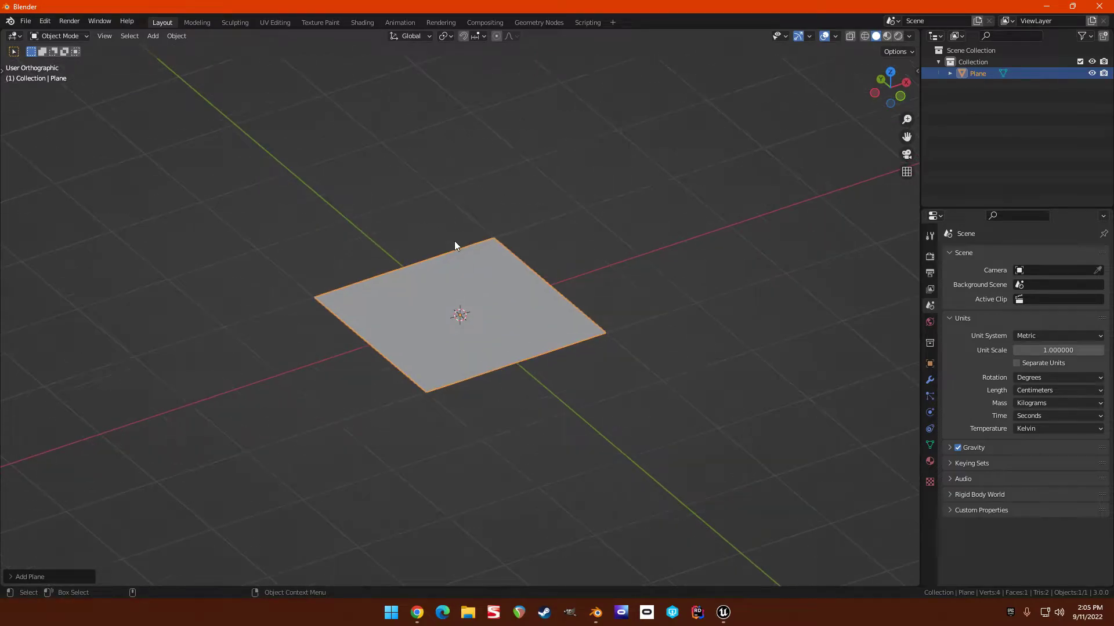
Set the plane's X and Y dimensions to 128 cm and apply all transforms.
key(n)
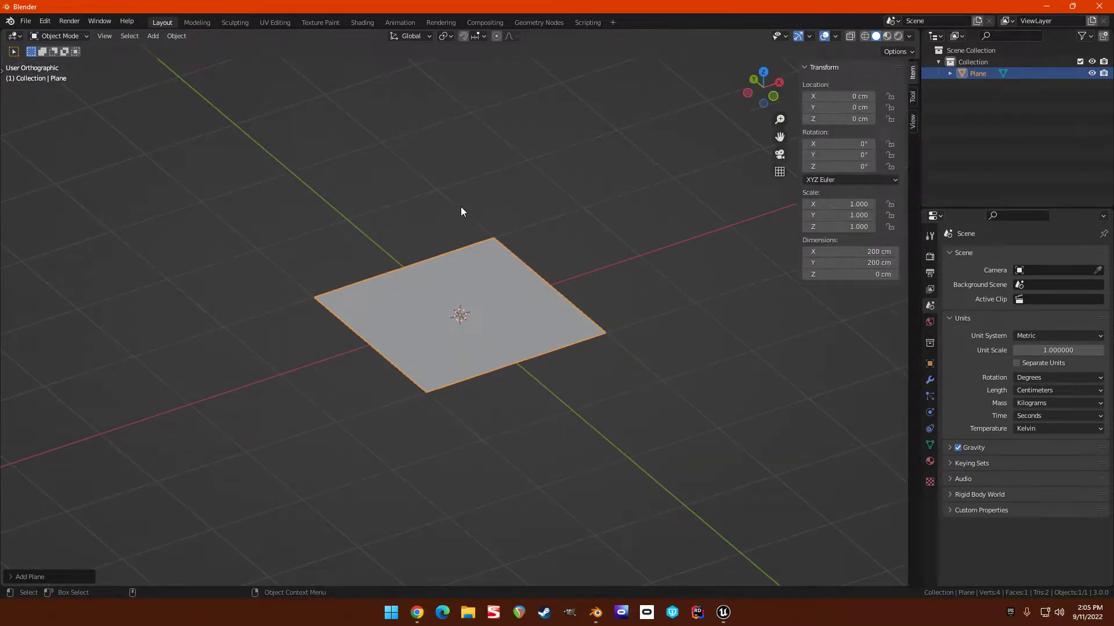
click(868, 250)
text(128)
key(Tab)
text(1)
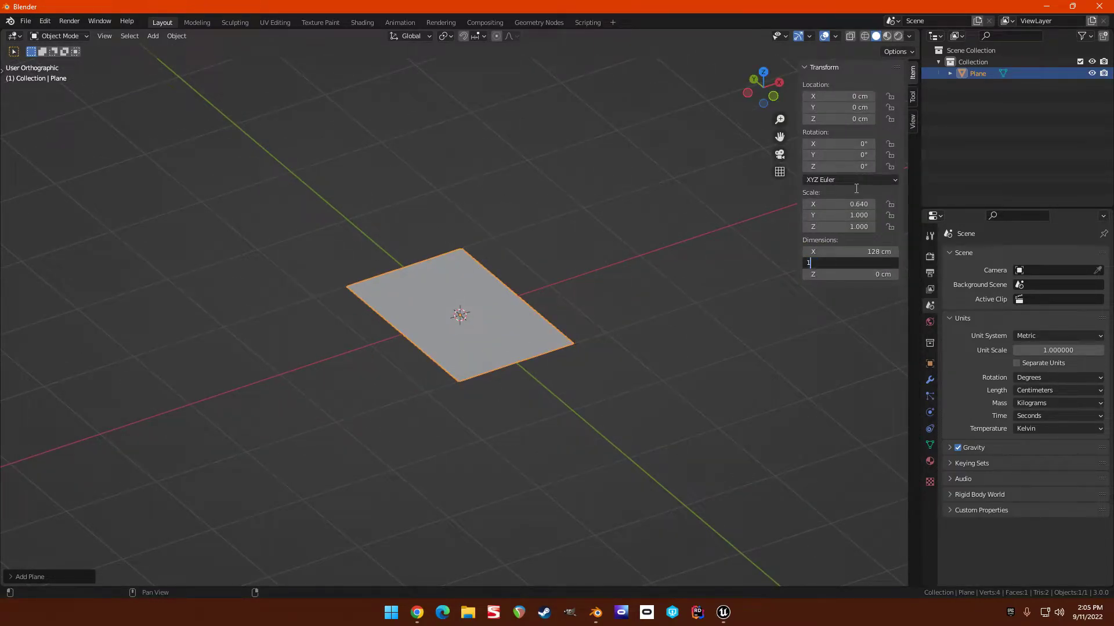
text(28)
key(Return)
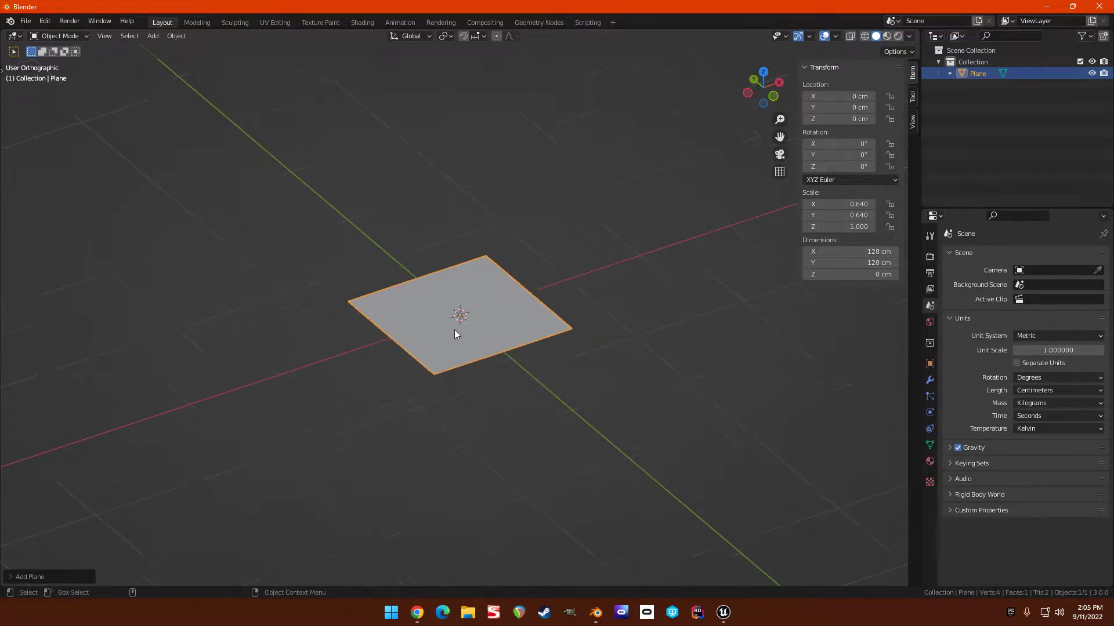
key(ctrl+a)
click(443, 333)
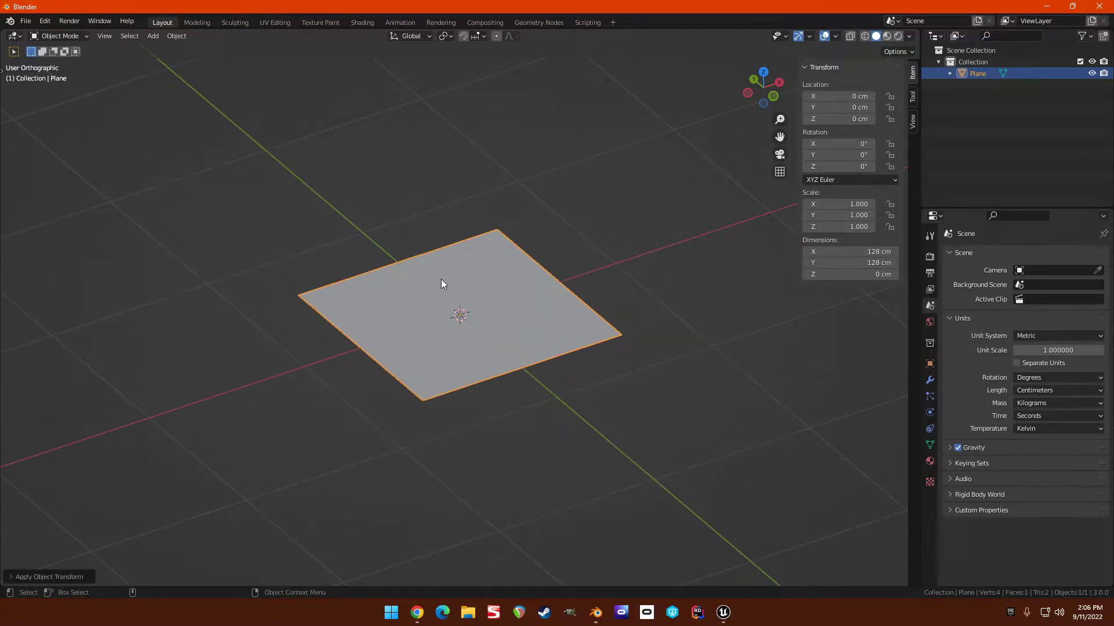
Enter Edit Mode on the plane and subdivide all its edges four times.
scroll(444, 281, up, 2)
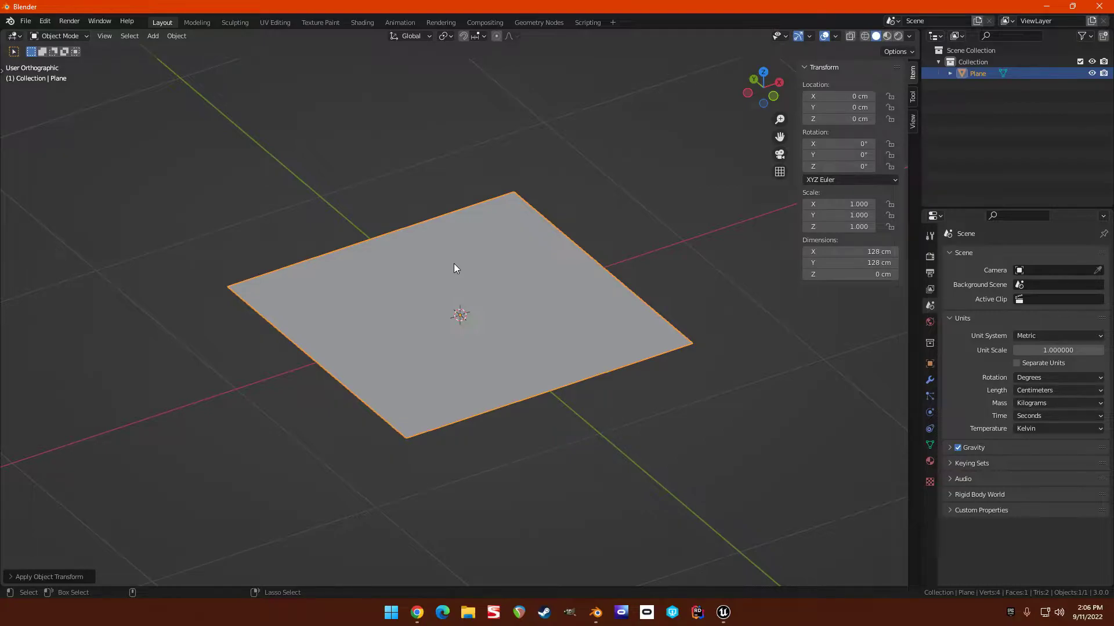
key(Tab)
scroll(431, 258, up, 2)
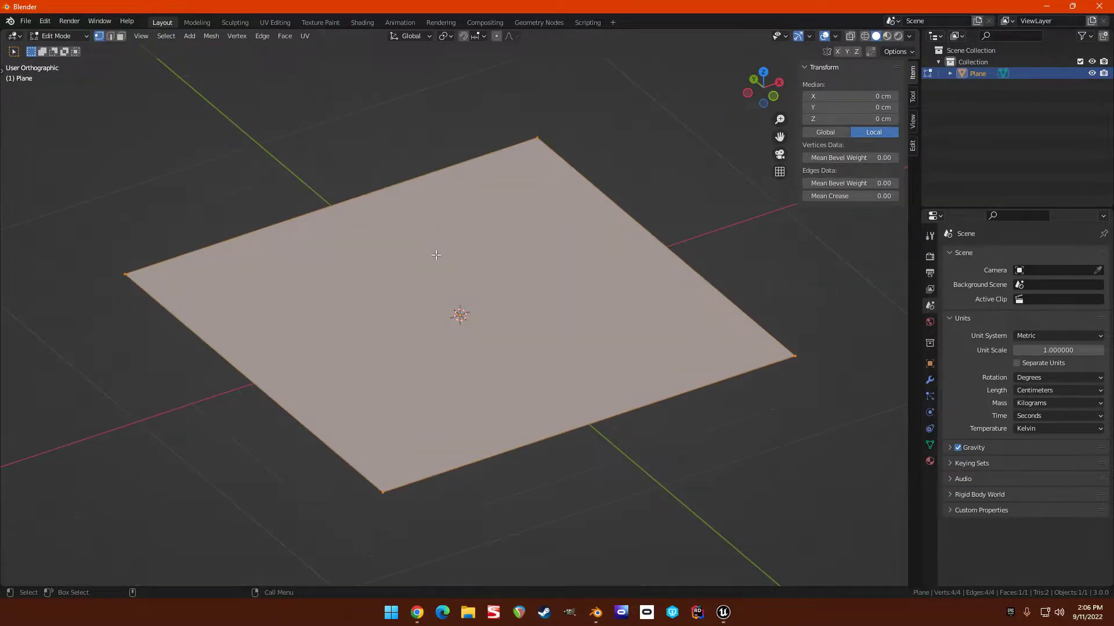
key(ctrl+e)
click(403, 307)
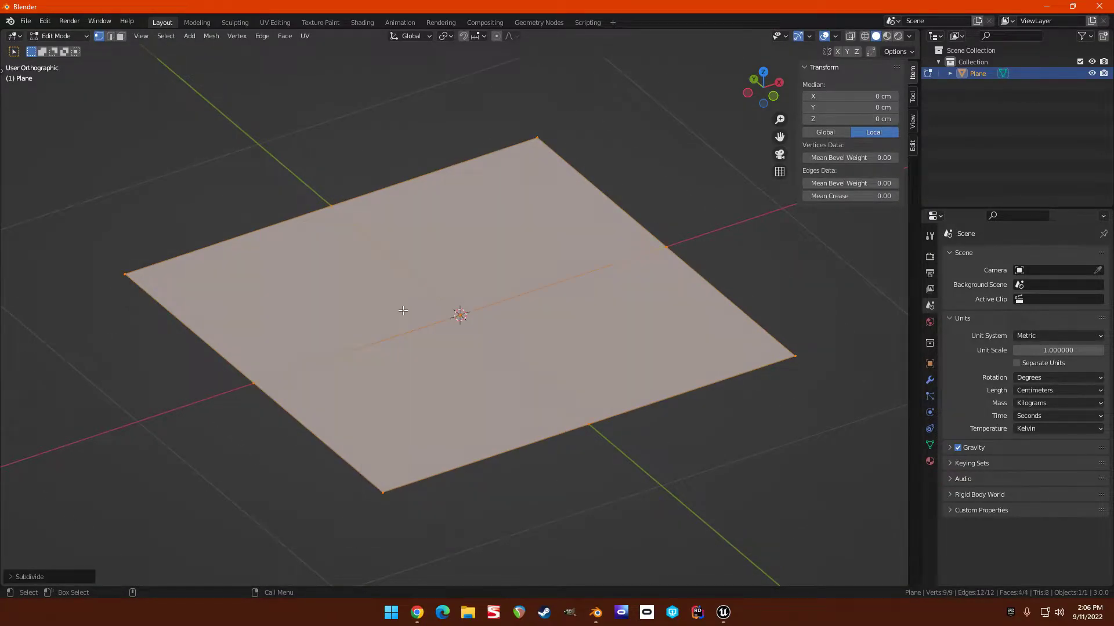
key(ctrl+e)
click(434, 300)
key(ctrl+e)
click(433, 300)
key(ctrl+e)
click(434, 300)
Enable the edge length measurement overlay for the subdivided plane.
click(836, 37)
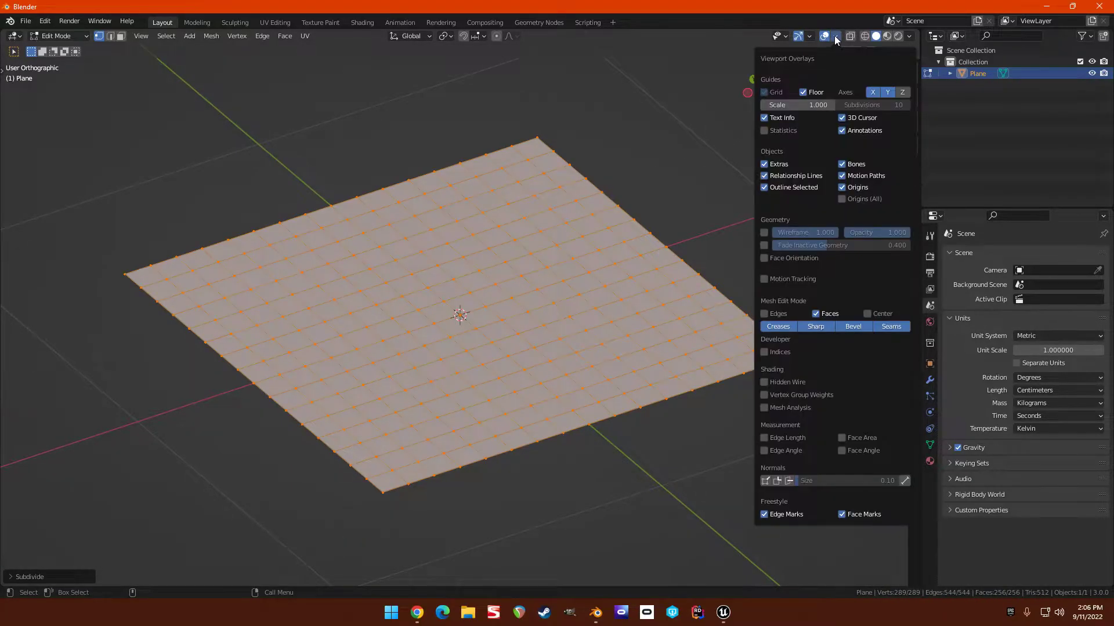
click(764, 437)
key(n)
scroll(519, 308, up, 5)
Subdivide the whole plane three more times to get 1 cm edges, check the grid, and return to Object Mode.
key(ctrl+e)
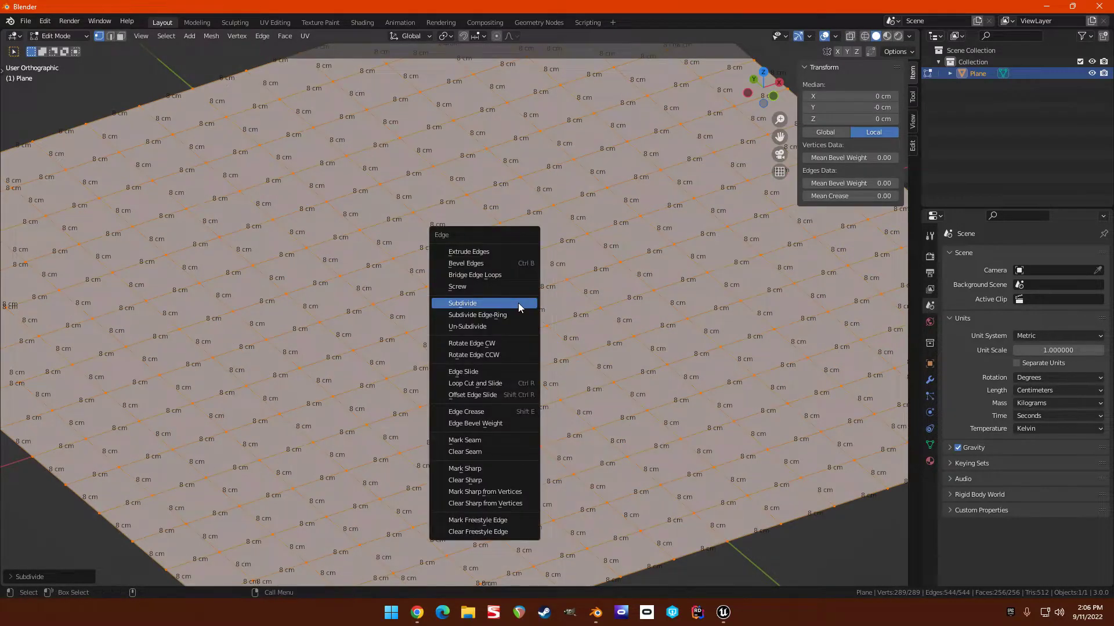
click(519, 305)
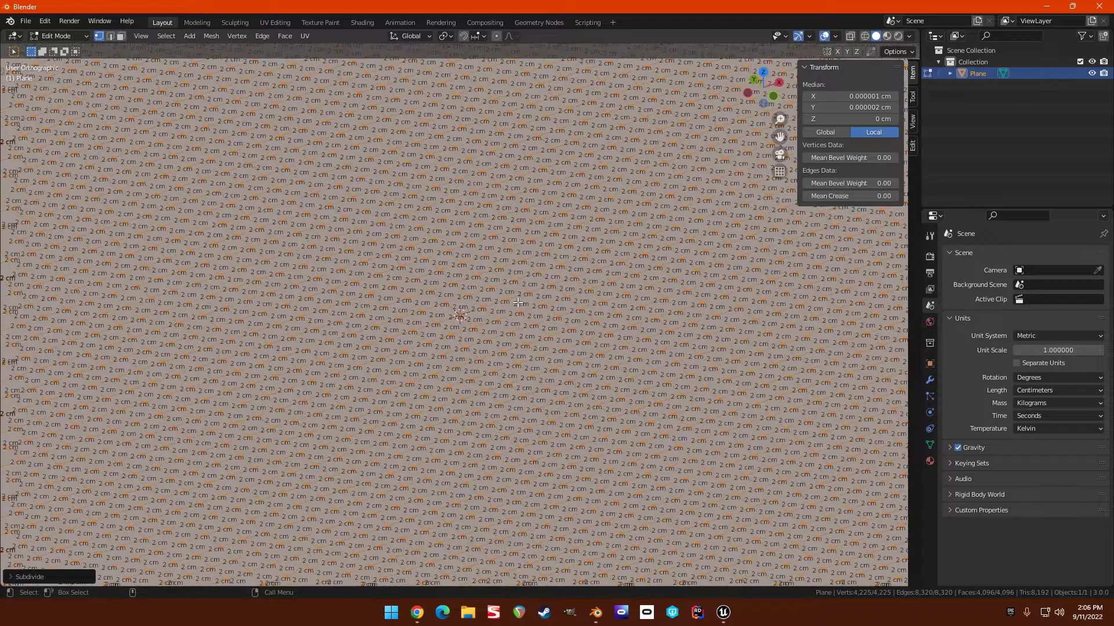
key(ctrl+e)
click(519, 302)
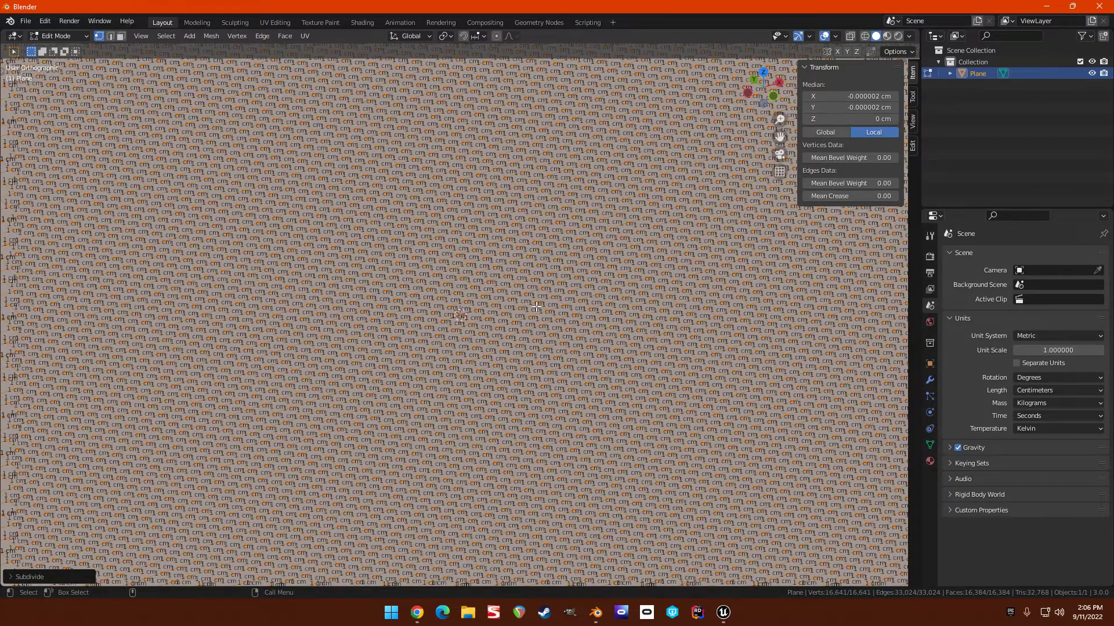
scroll(533, 309, down, 8)
scroll(517, 306, up, 2)
key(Tab)
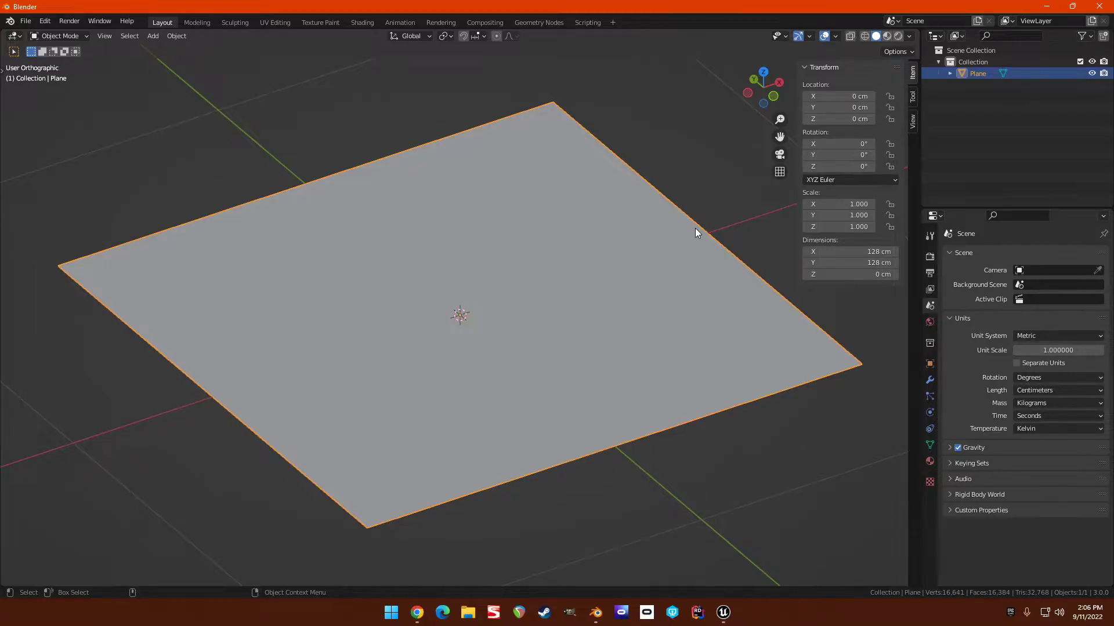
key(Tab)
scroll(500, 369, up, 8)
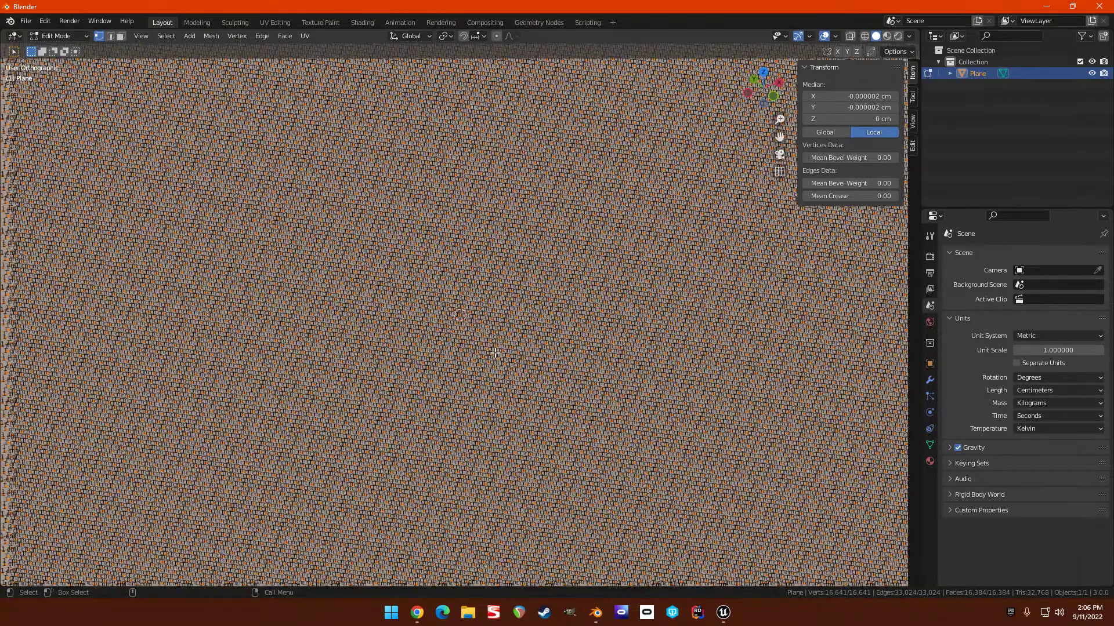
scroll(490, 342, down, 5)
key(Tab)
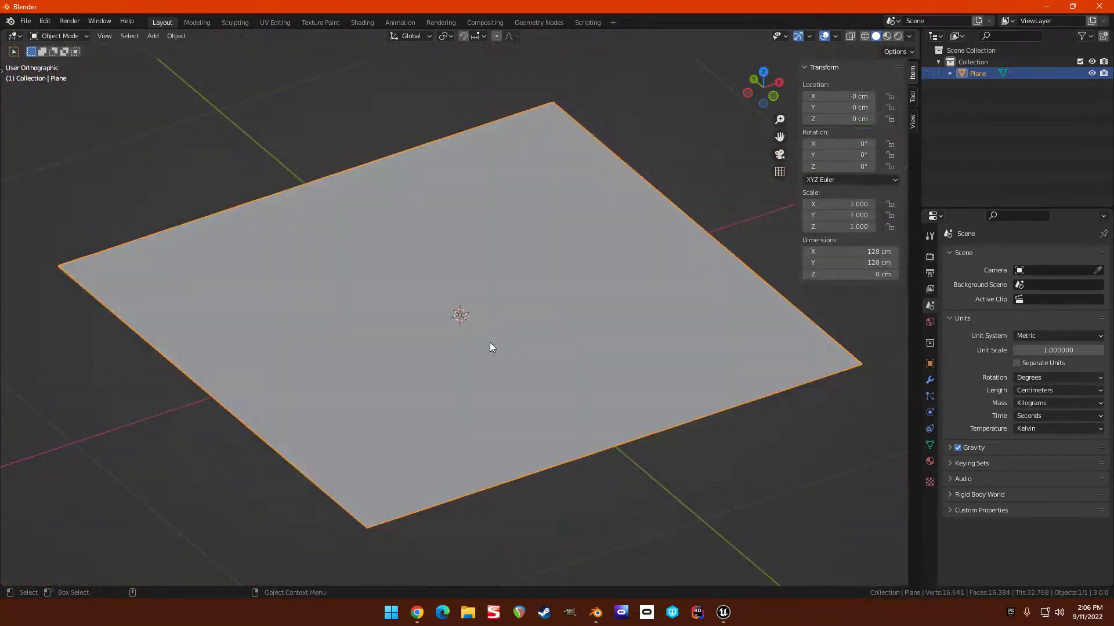
Start an FBX export of the plane and name the file S_TessellatedPlane.fbx.
click(29, 20)
mouse_move(110, 189)
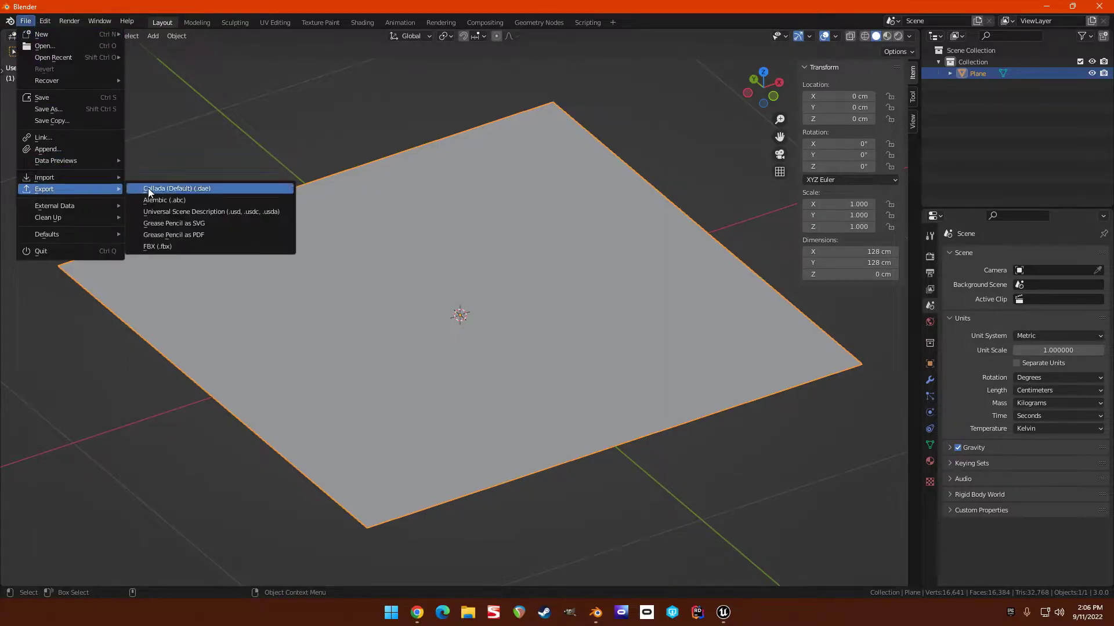
click(174, 249)
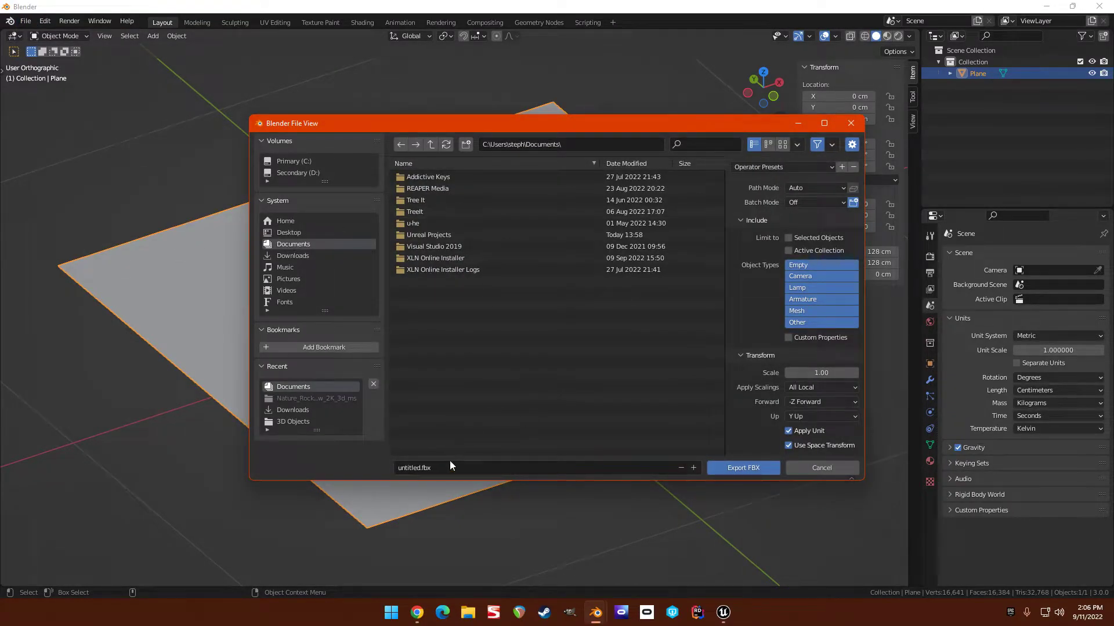
click(481, 464)
text(Te)
key(Home)
text(S_)
Load the export preset limited to selected mesh objects with Face smoothing, and export the FBX to the Documents folder.
click(755, 168)
click(777, 197)
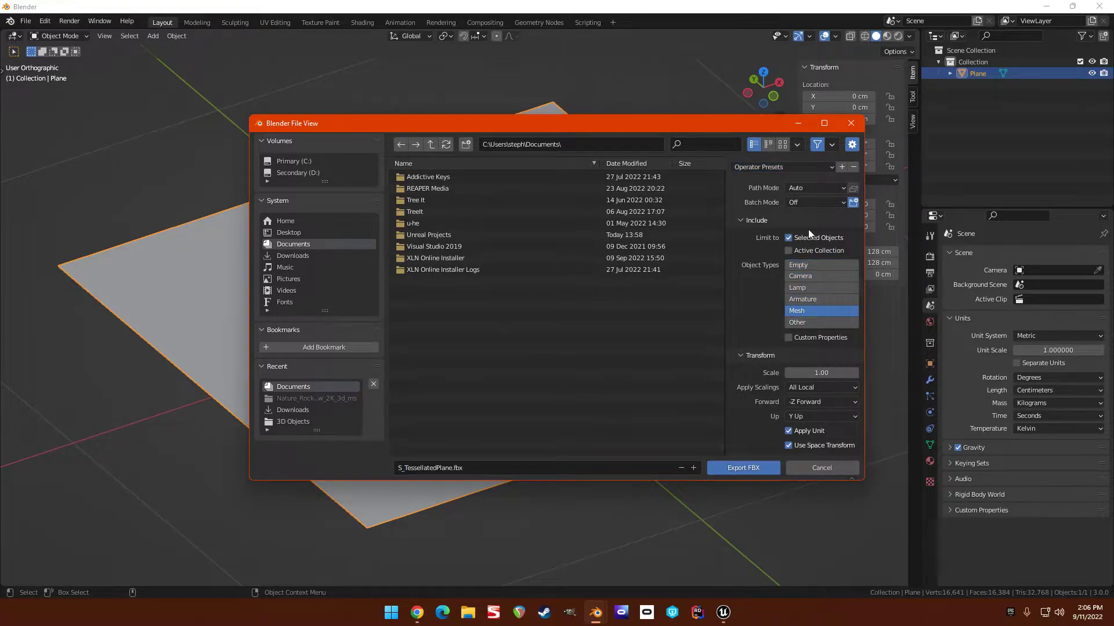
scroll(794, 311, down, 3)
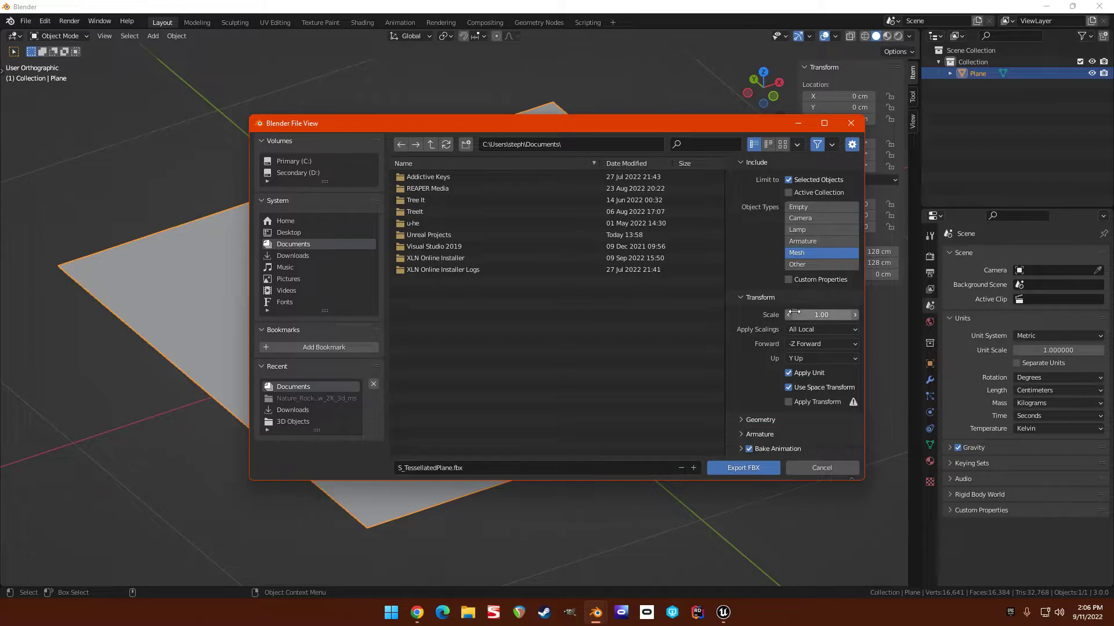
click(743, 420)
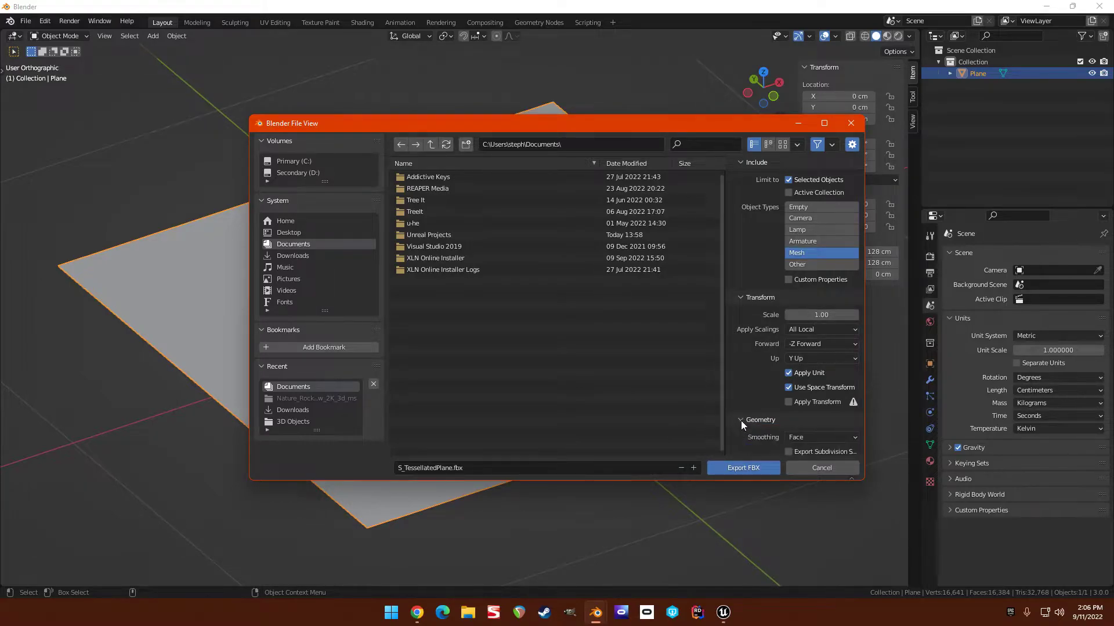
scroll(754, 418, down, 4)
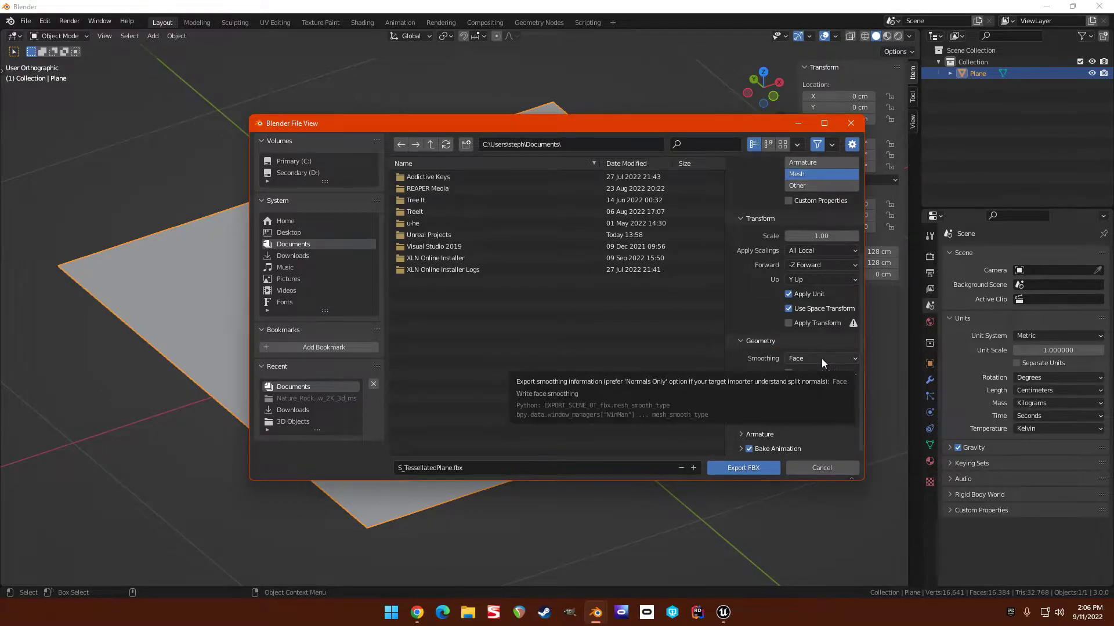
click(749, 468)
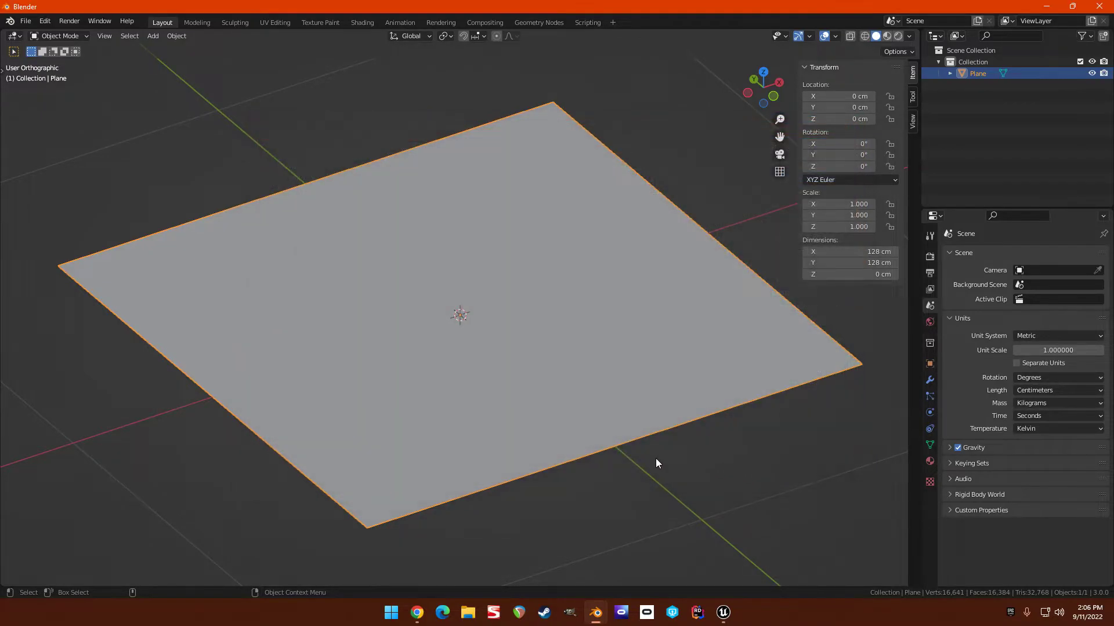
Switch to Unreal Engine and choose S_TessellatedPlane.fbx from Documents for import into the MaterialLibrary folder.
click(1046, 7)
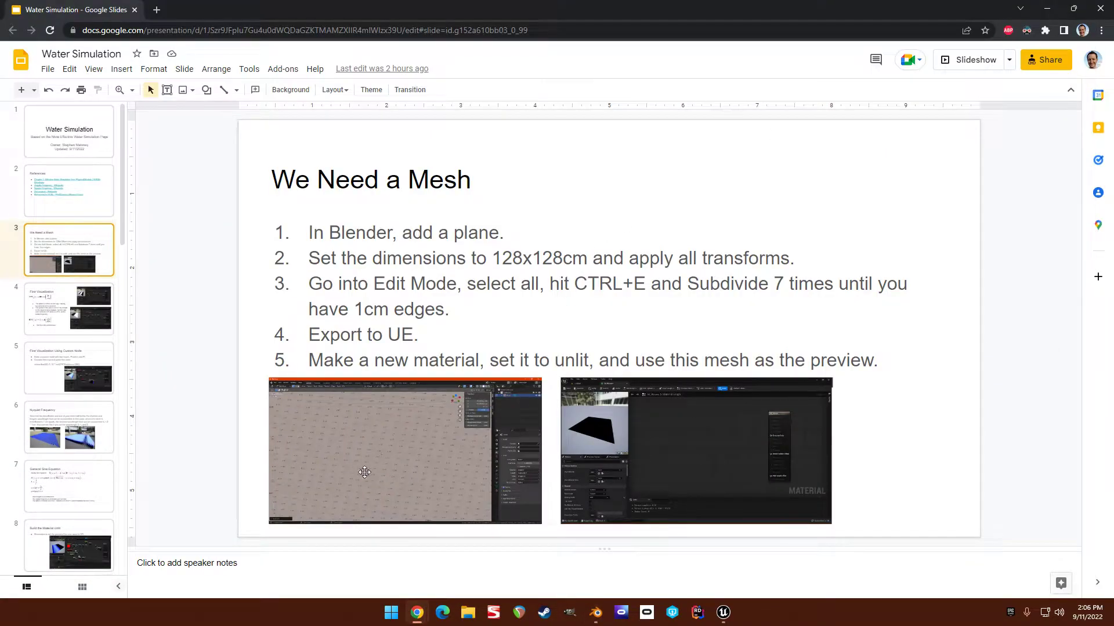
click(723, 612)
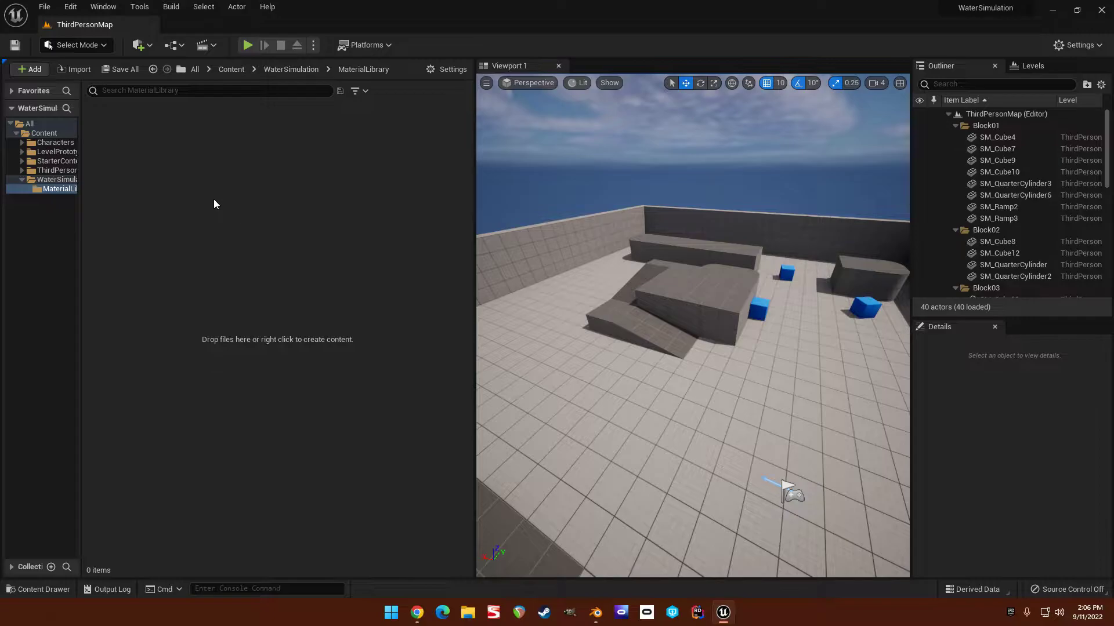
right_click(183, 147)
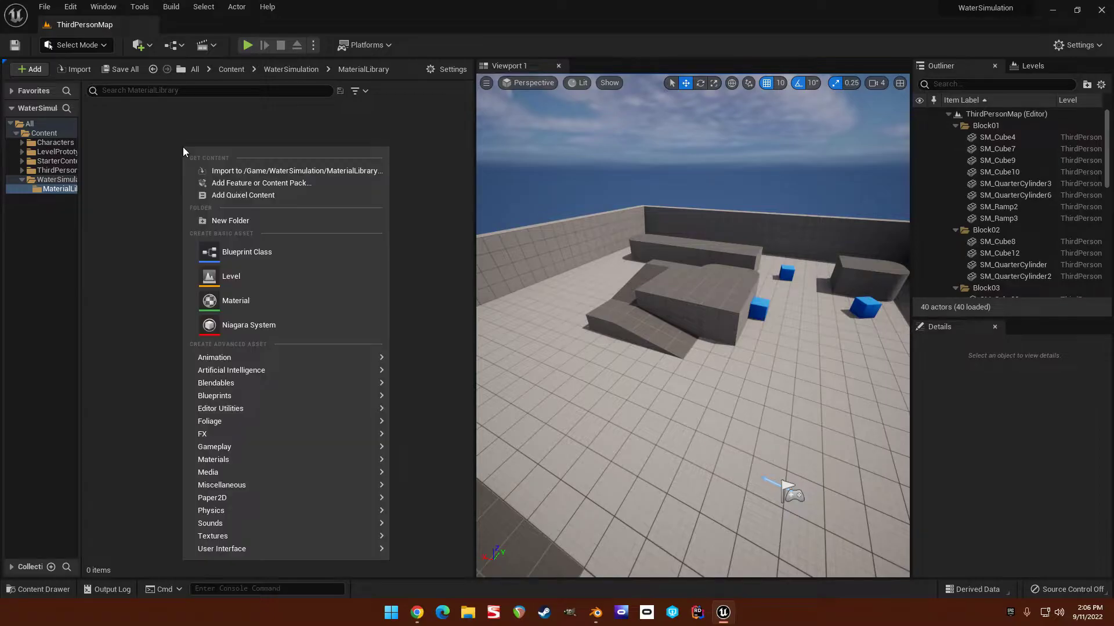
click(241, 171)
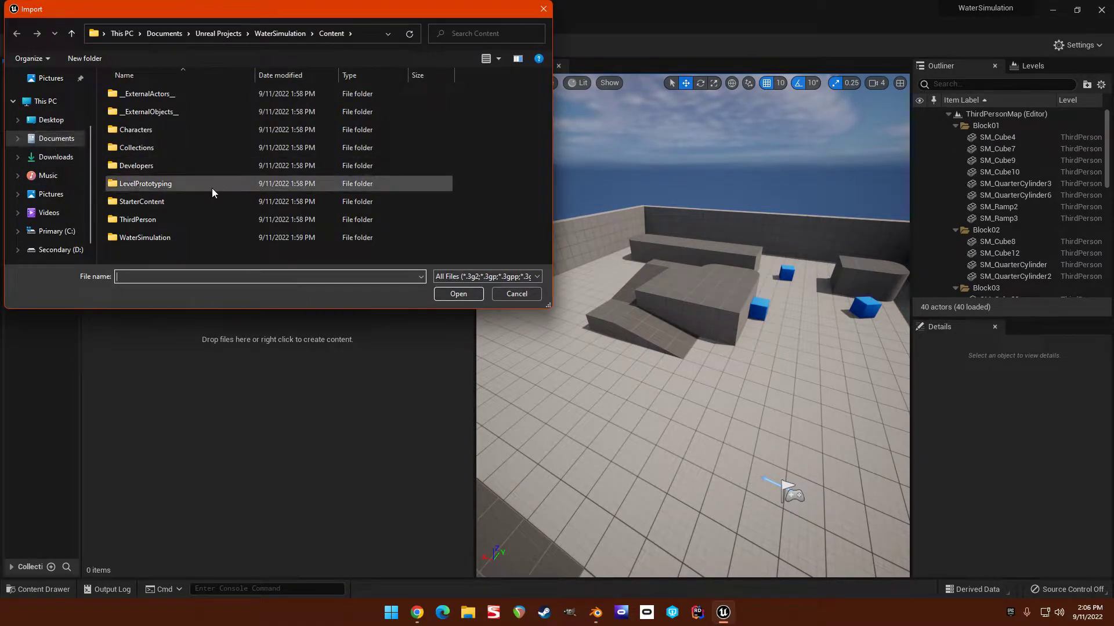
click(55, 156)
click(54, 140)
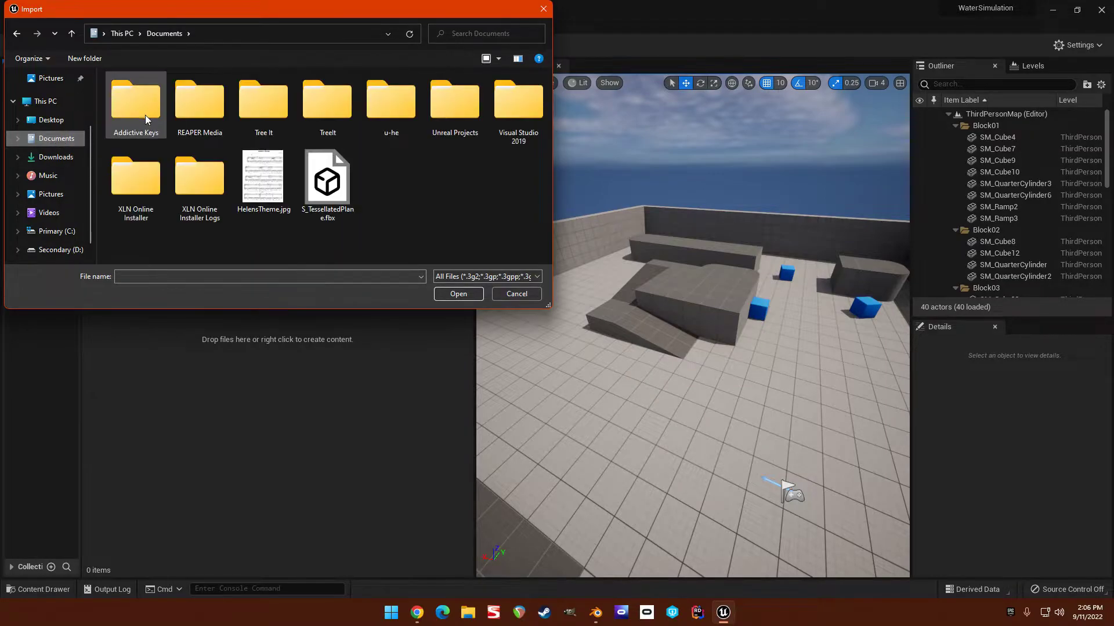
click(325, 183)
click(458, 294)
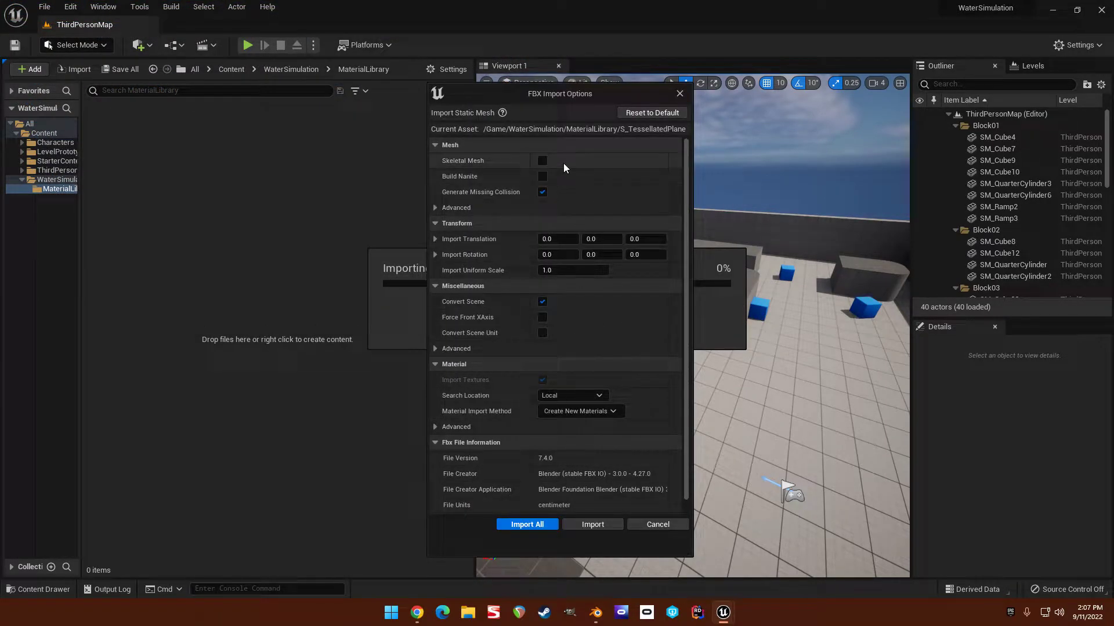
Disable Generate Missing Collision in the FBX import options and import the mesh.
click(542, 192)
click(436, 208)
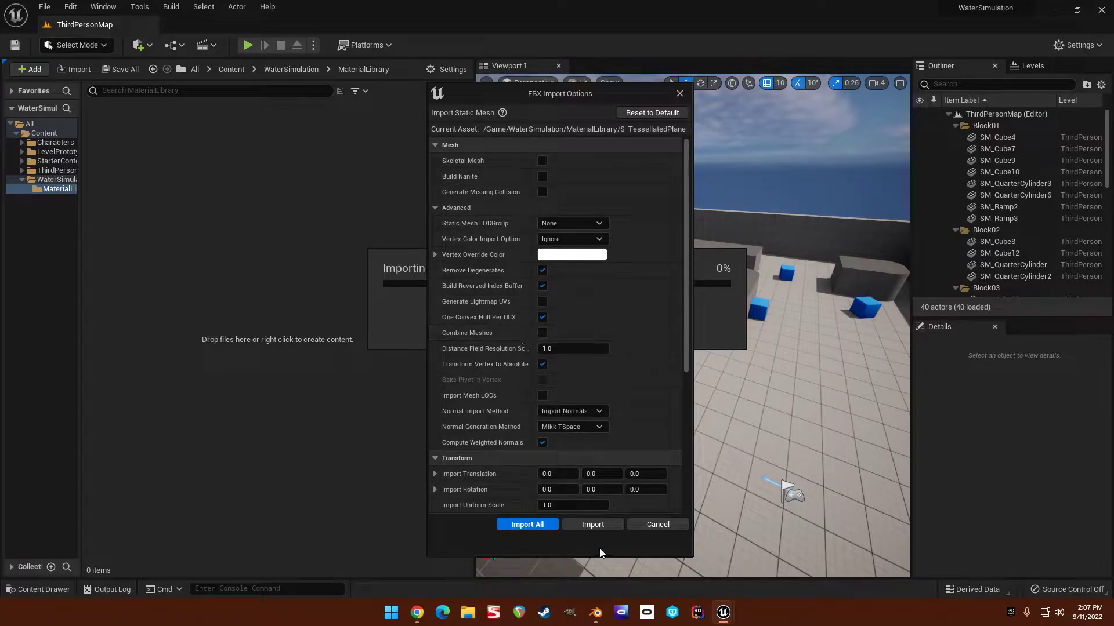
click(598, 525)
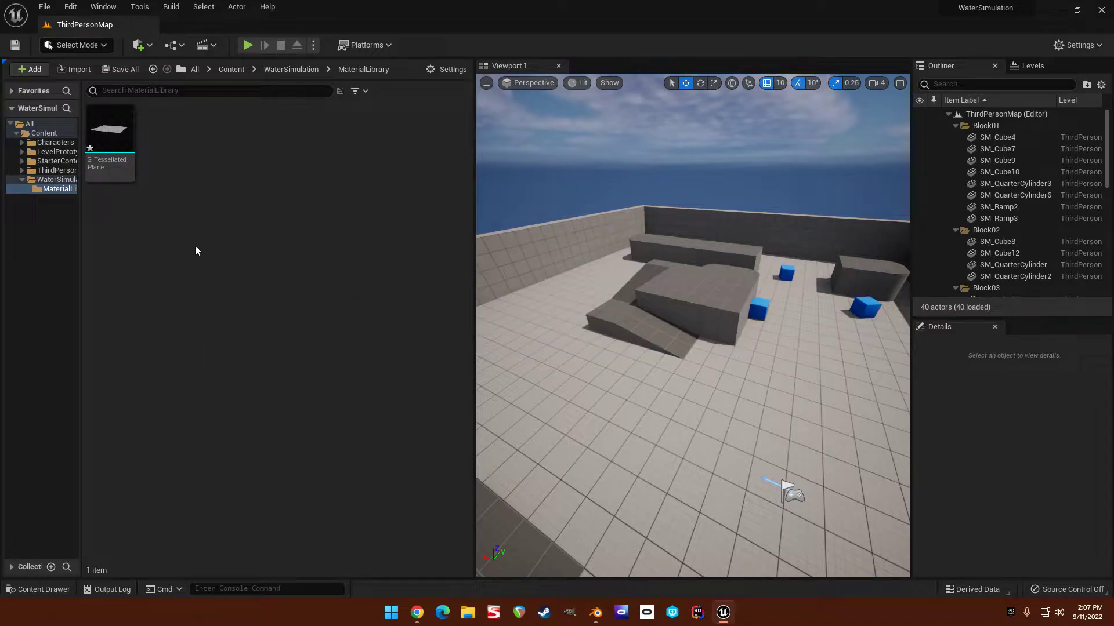
Inspect the imported S_TessellatedPlane mesh in Wireframe view mode, and save and close it.
double_click(110, 142)
mouse_move(394, 272)
mouse_down()
mouse_move(406, 232)
mouse_move(409, 272)
mouse_up()
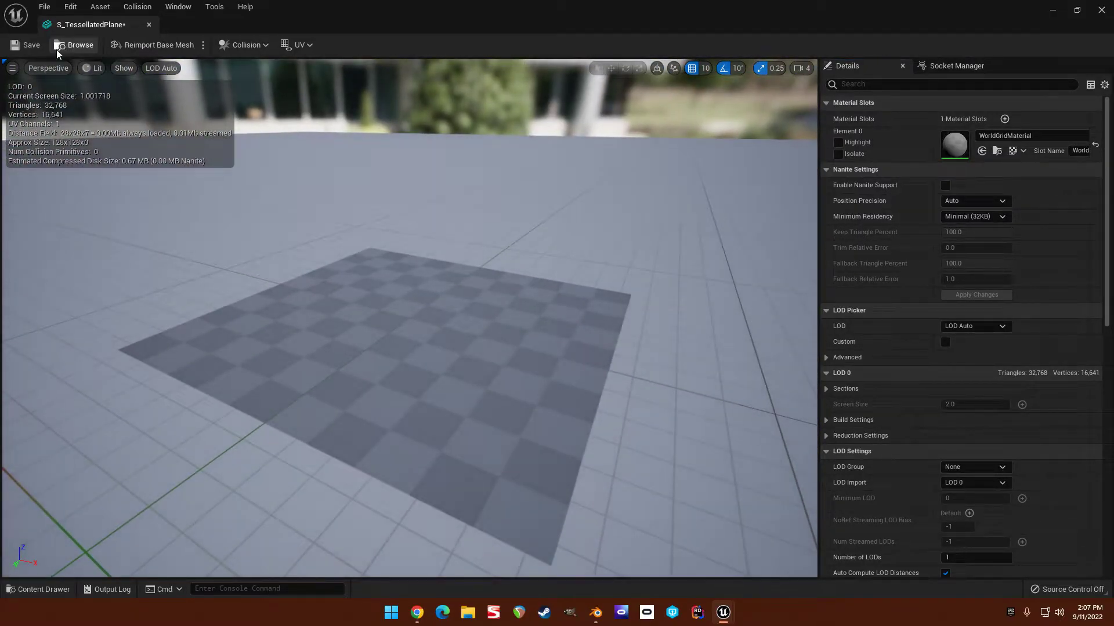
click(48, 68)
click(92, 68)
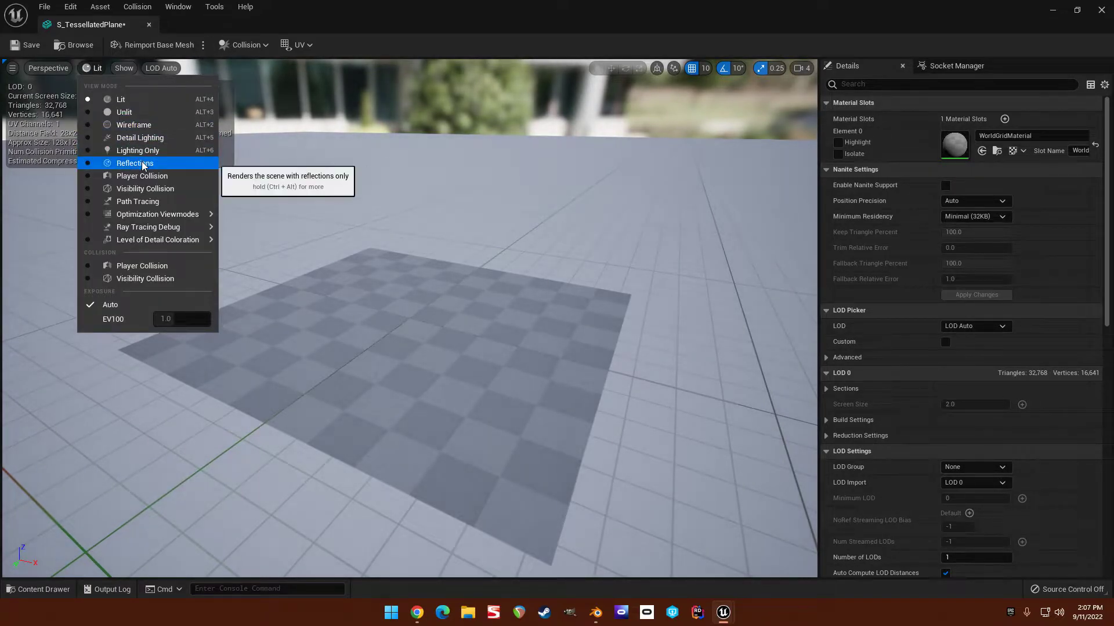
click(138, 124)
mouse_move(110, 200)
mouse_down()
mouse_move(110, 145)
mouse_move(109, 232)
mouse_move(110, 200)
mouse_up()
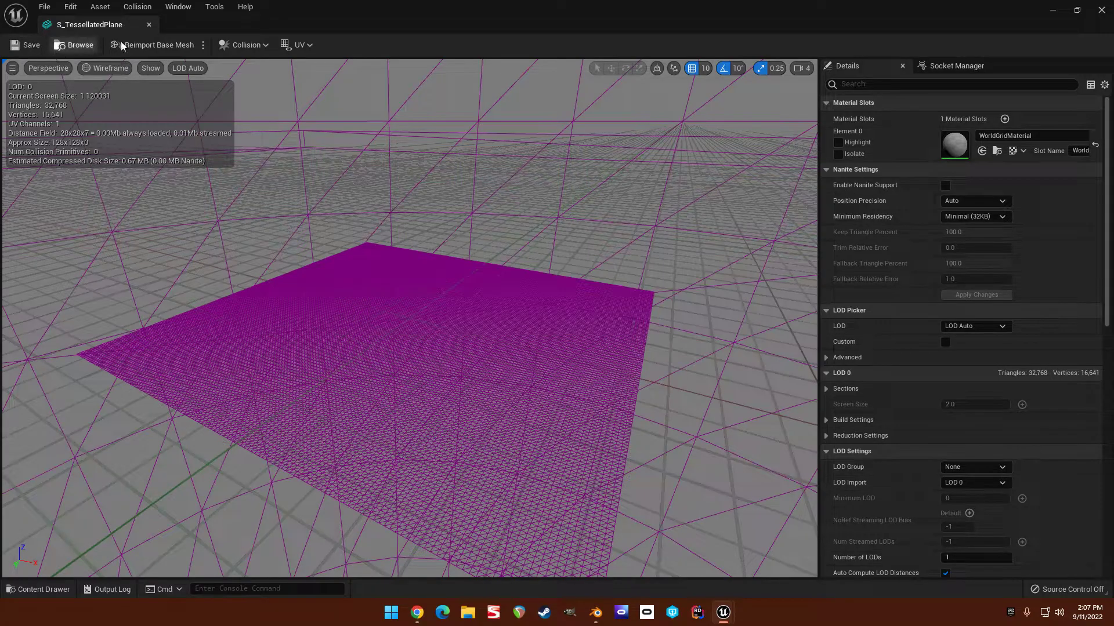
click(149, 25)
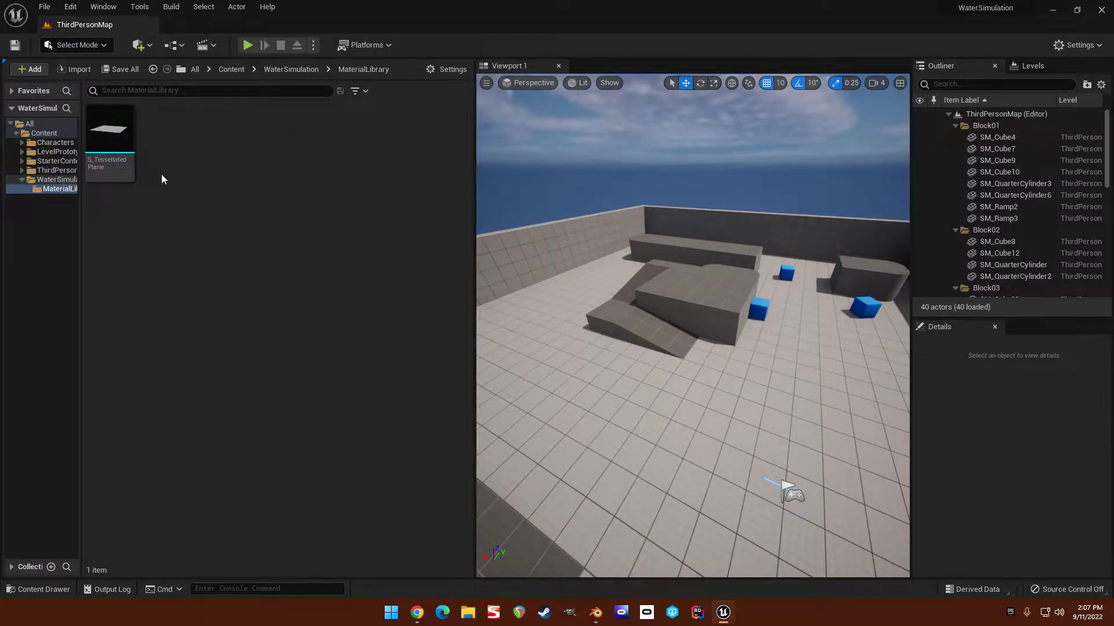
Create a new material named M_First in the MaterialLibrary folder.
mouse_move(101, 119)
right_click(297, 162)
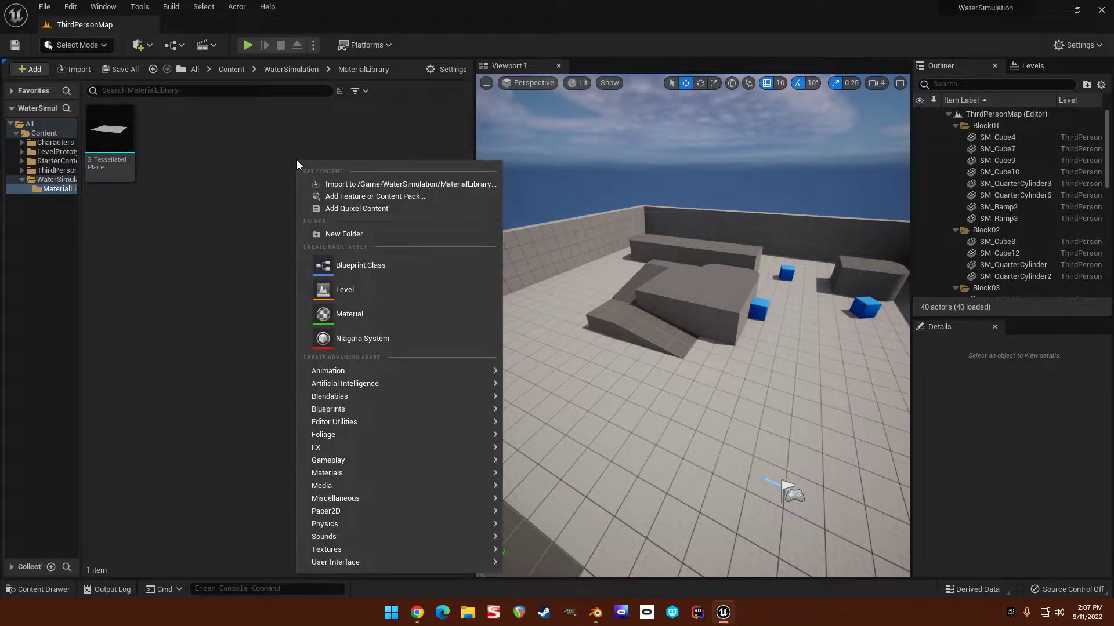
click(325, 313)
text(M)
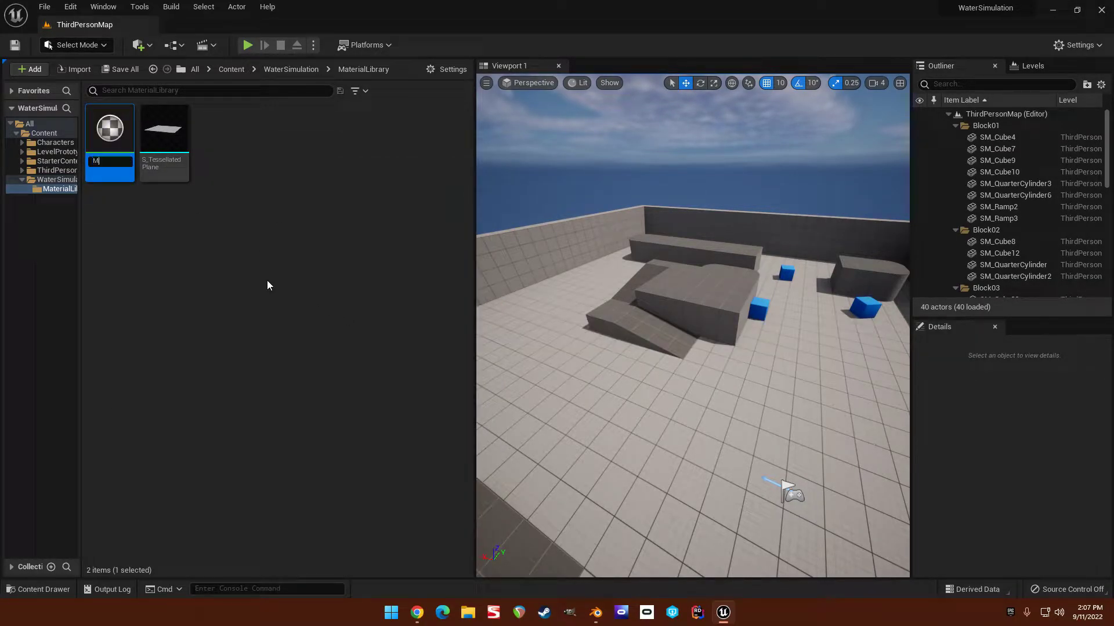
text(_First)
key(Return)
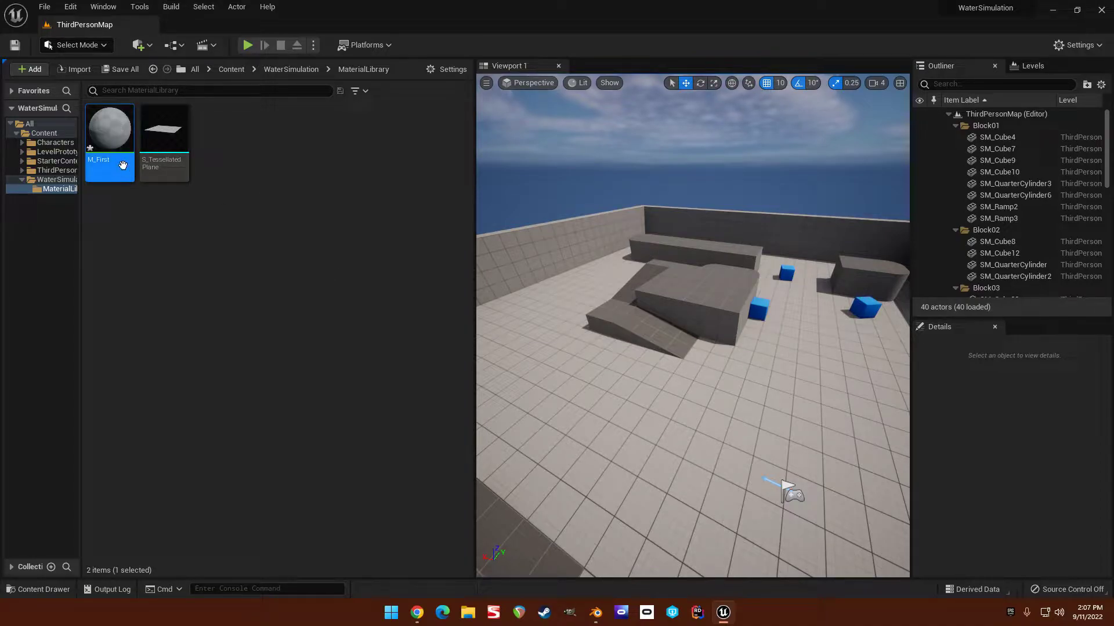
Open the M_First material and set its Shading Model to Unlit.
double_click(110, 138)
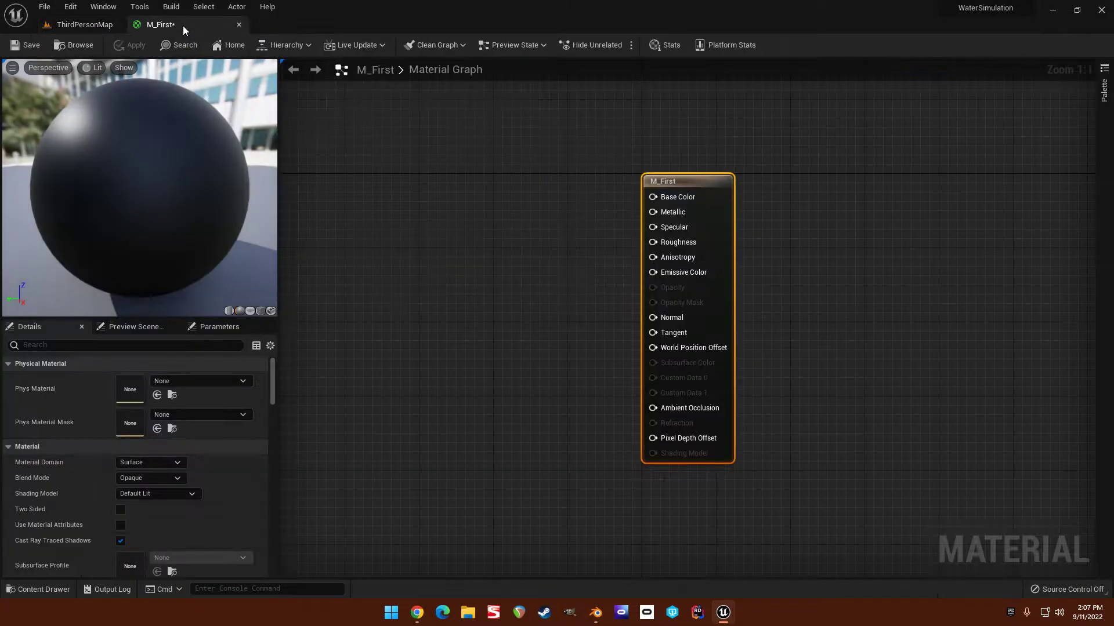
right_drag(396, 255, 569, 220)
click(583, 256)
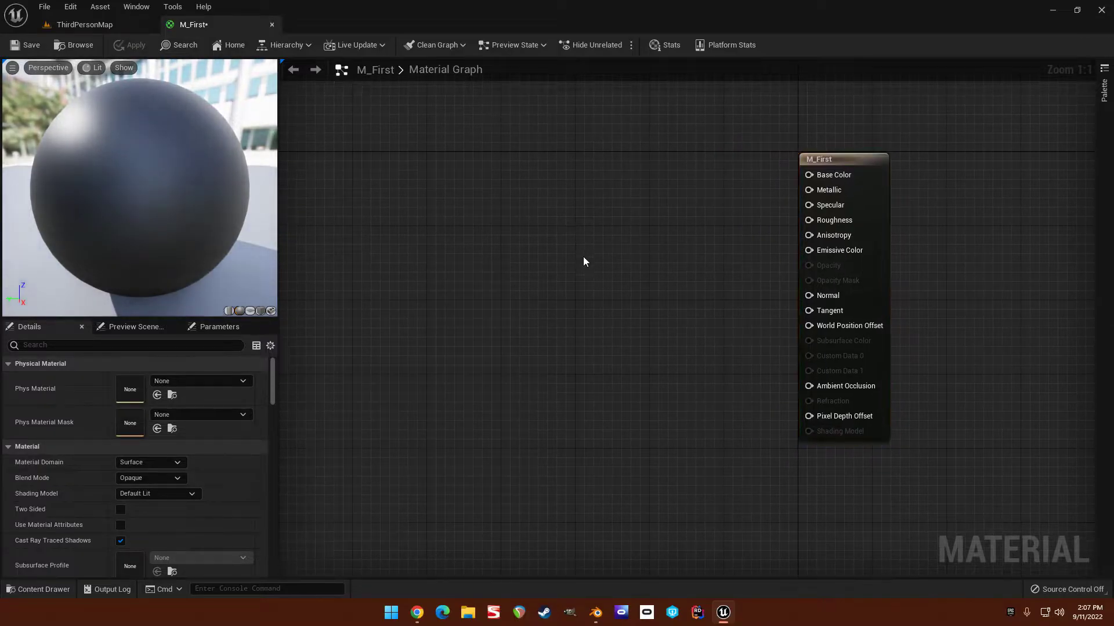
click(140, 494)
click(152, 350)
right_drag(643, 246, 547, 253)
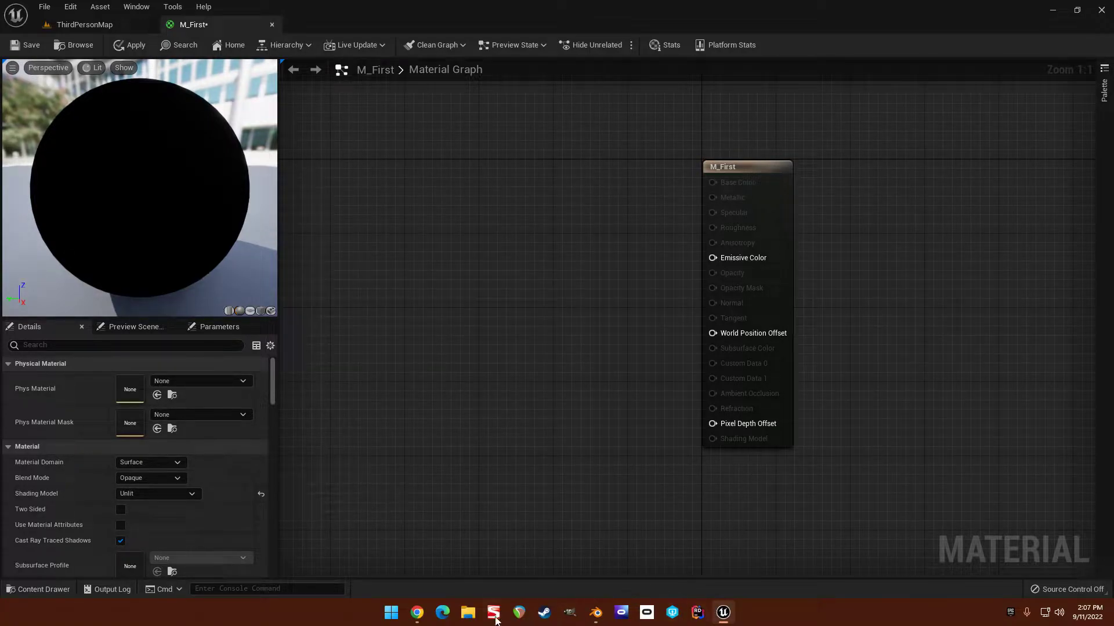
Switch to the Google Slides presentation and read the formula on the First Visualization slide.
mouse_move(419, 614)
click(470, 545)
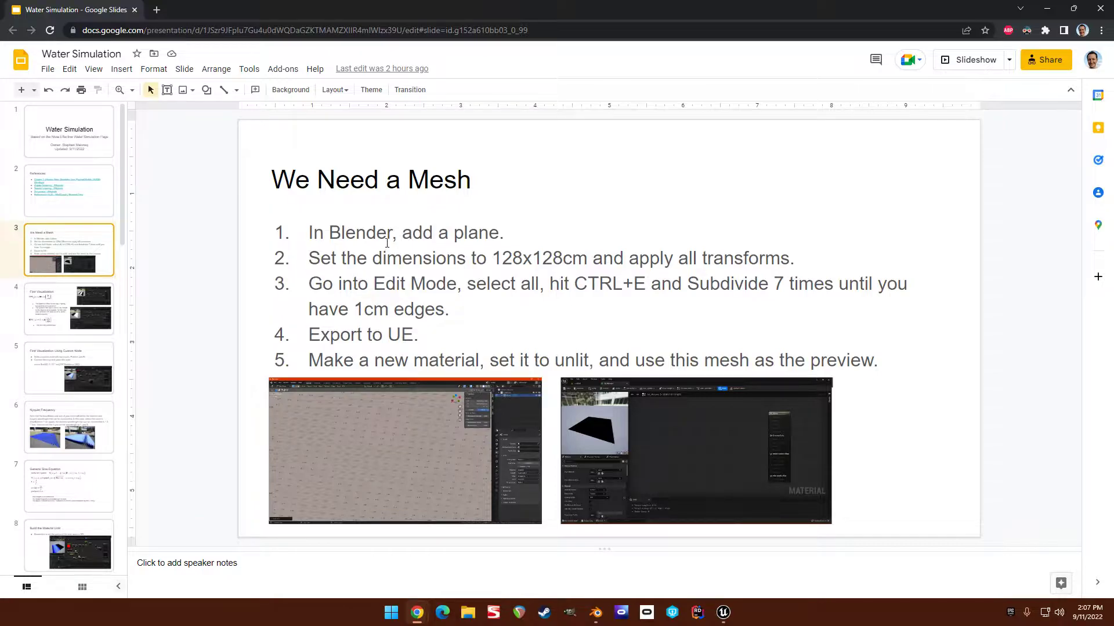
key(Down)
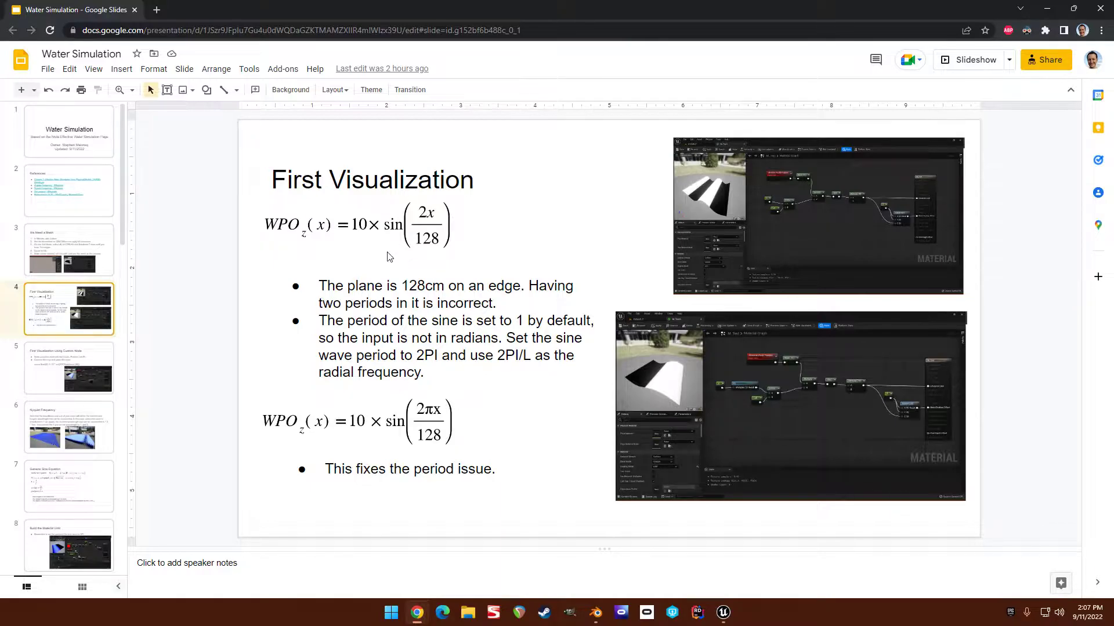
Return to Unreal Engine and add a Constant node with value 10 to the M_First graph.
click(729, 615)
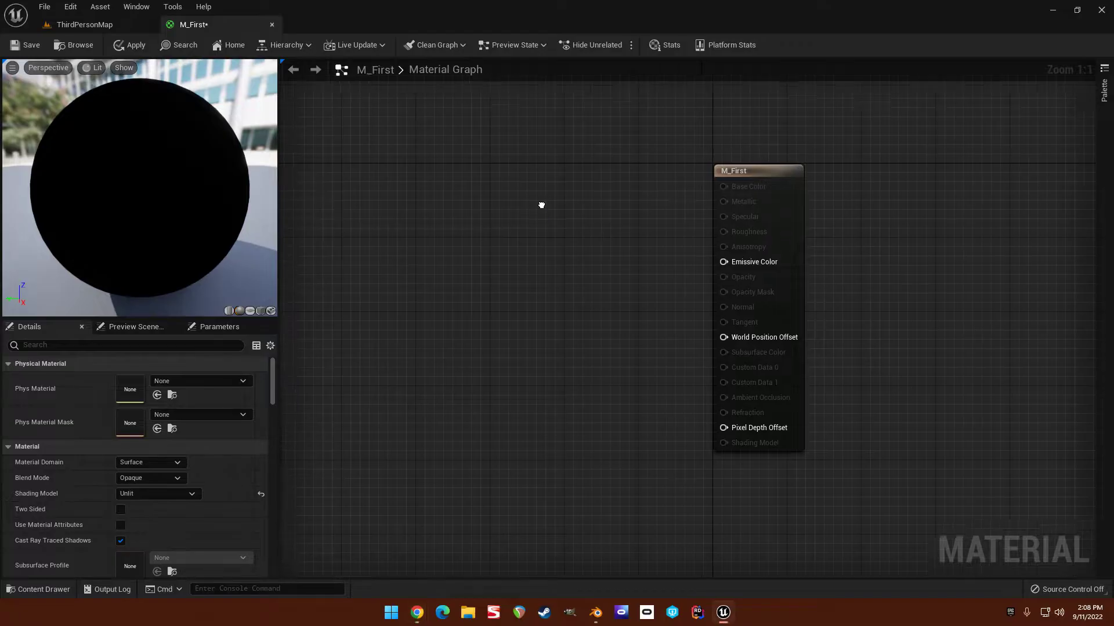
right_drag(533, 201, 618, 198)
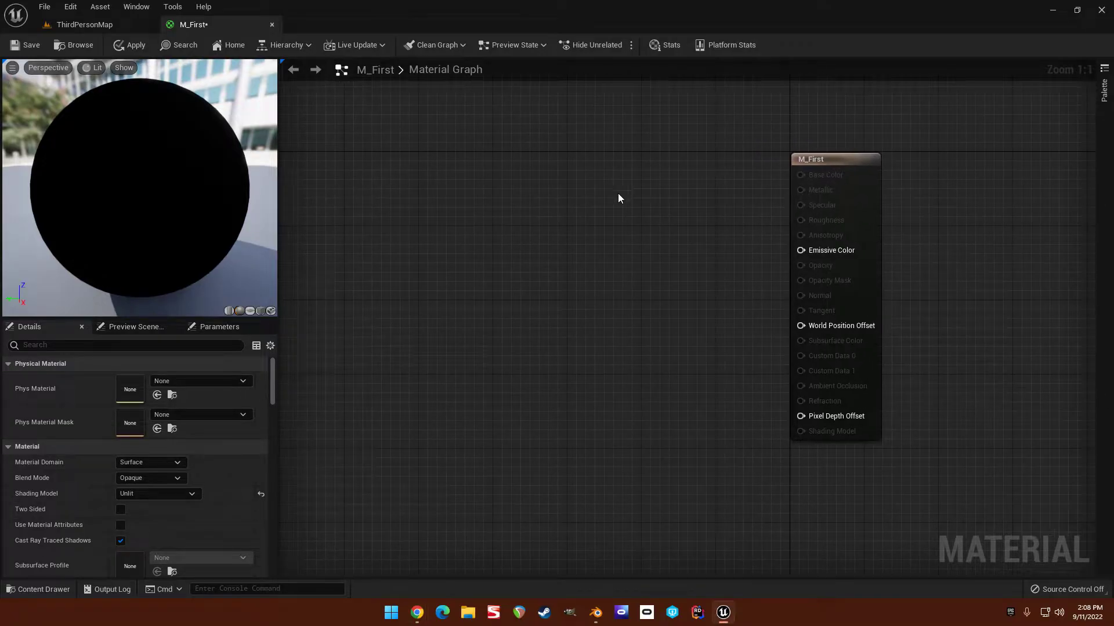
right_click(469, 222)
click(476, 211)
click(459, 196)
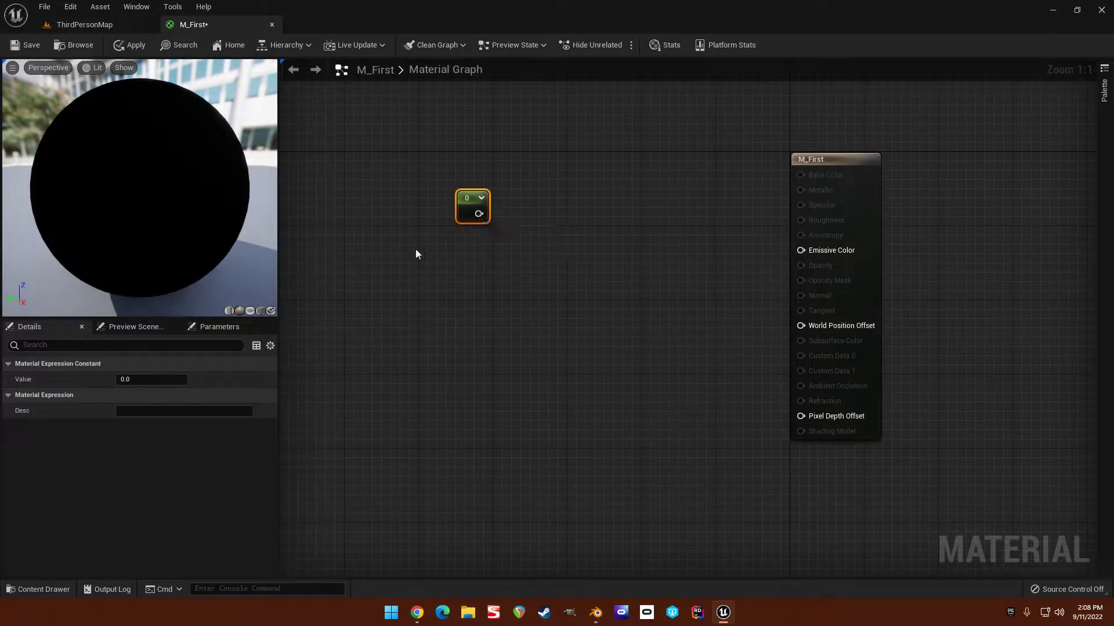
click(152, 379)
text(10)
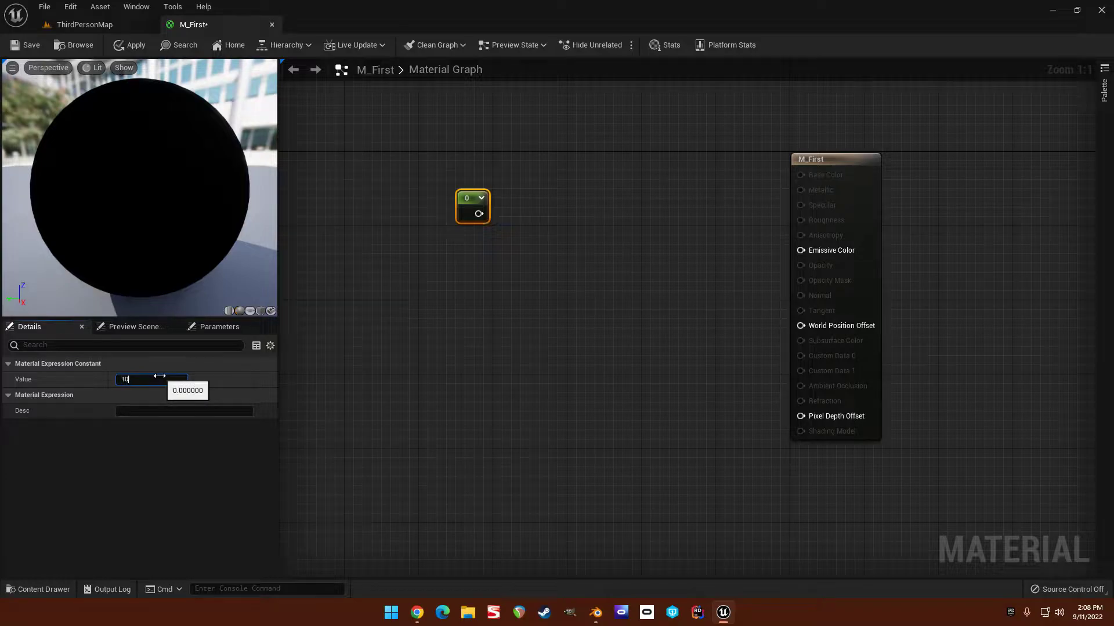
key(Return)
Feed the constant 10 into input A of a new Multiply node.
drag(483, 214, 516, 233)
text(mul)
key(Return)
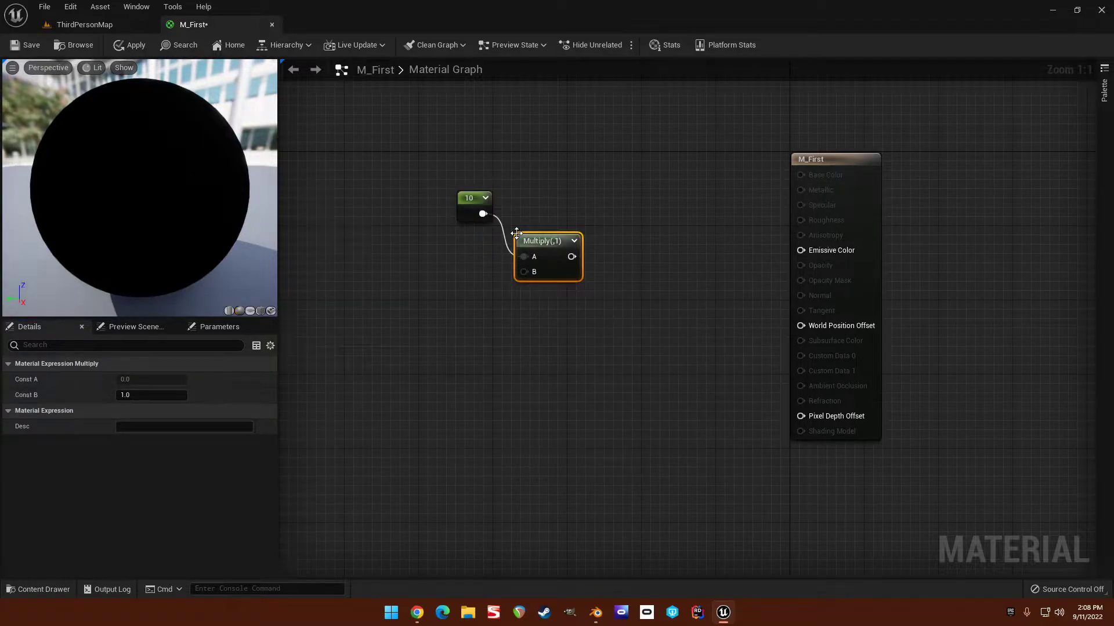
Use S_TessellatedPlane as the material's preview mesh and orbit the preview to show its surface.
click(95, 26)
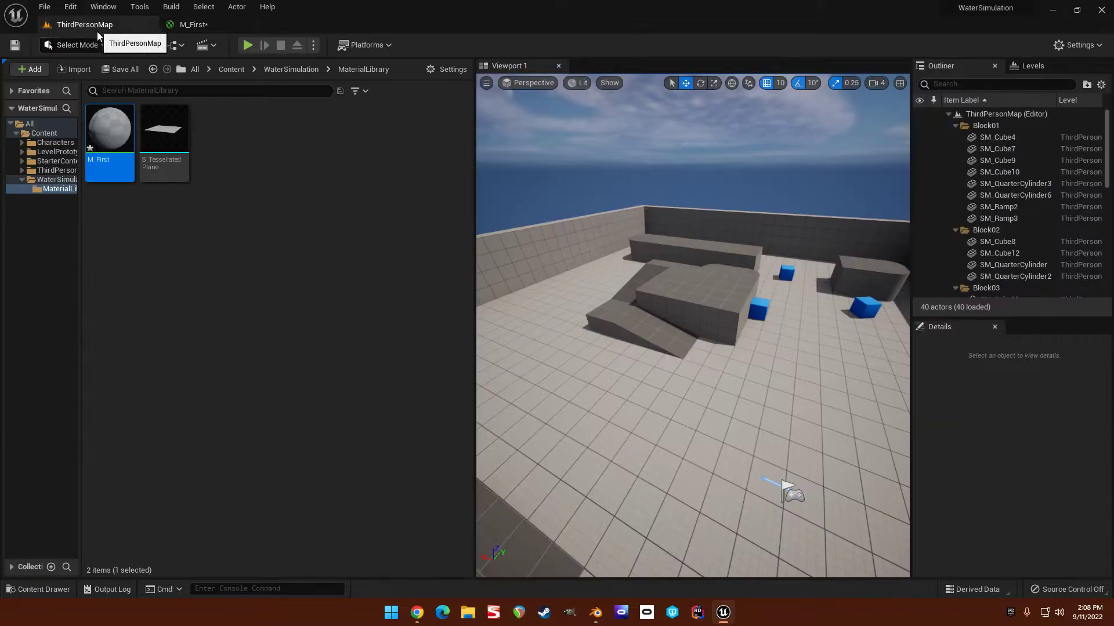
click(197, 26)
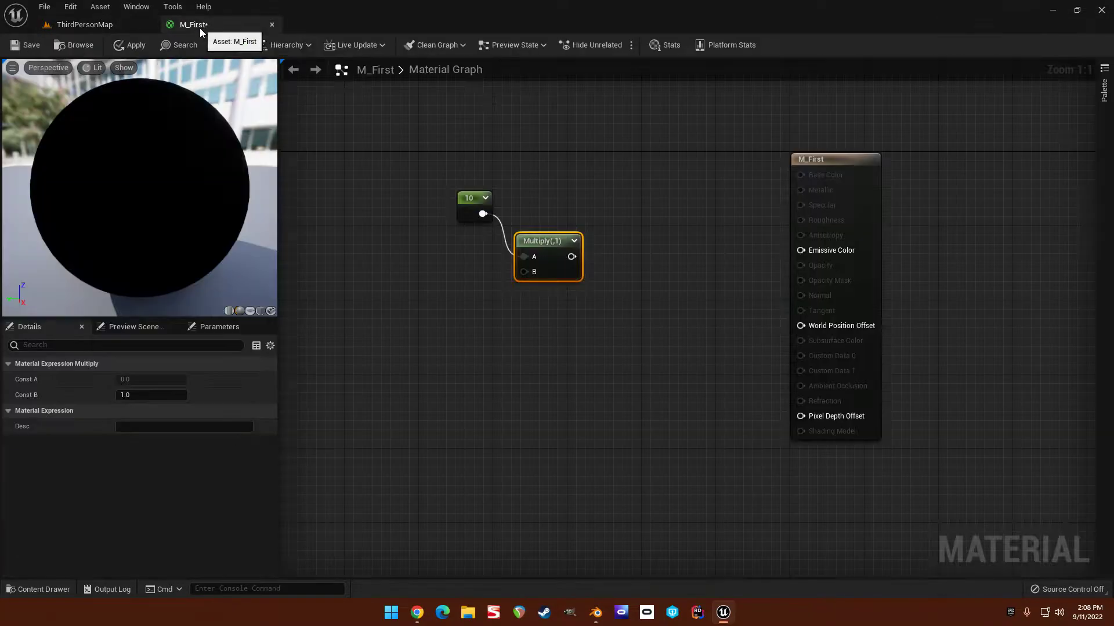
click(270, 311)
drag(139, 220, 232, 221)
click(585, 328)
Add a Sine node and connect its output to input B of the Multiply node.
right_drag(585, 328, 641, 334)
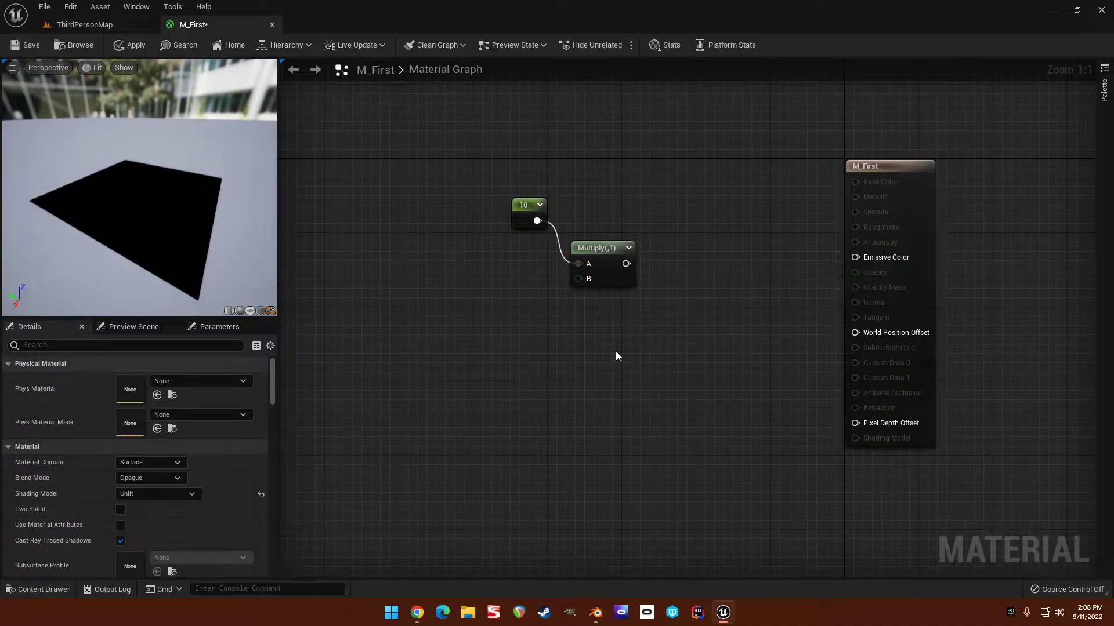
right_click(439, 289)
text(sine)
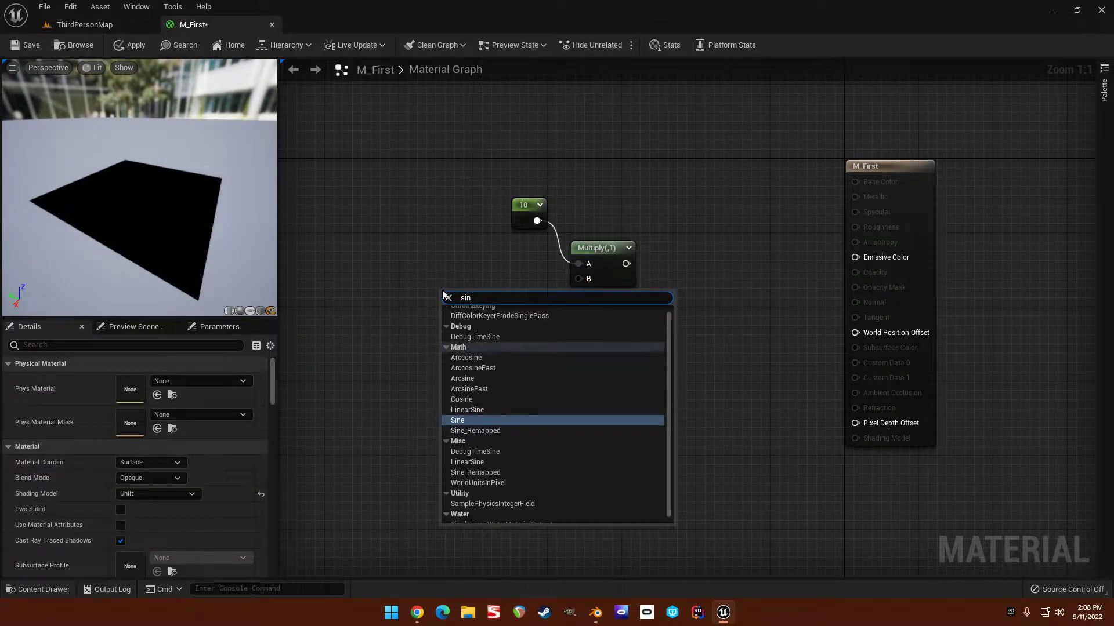
key(Return)
drag(471, 312, 507, 292)
Add a WorldPosition node ahead of the Sine node and set its Shader Offsets to Absolute World Position (Excluding Material Offsets).
right_drag(472, 265, 609, 291)
right_click(522, 283)
text(pos)
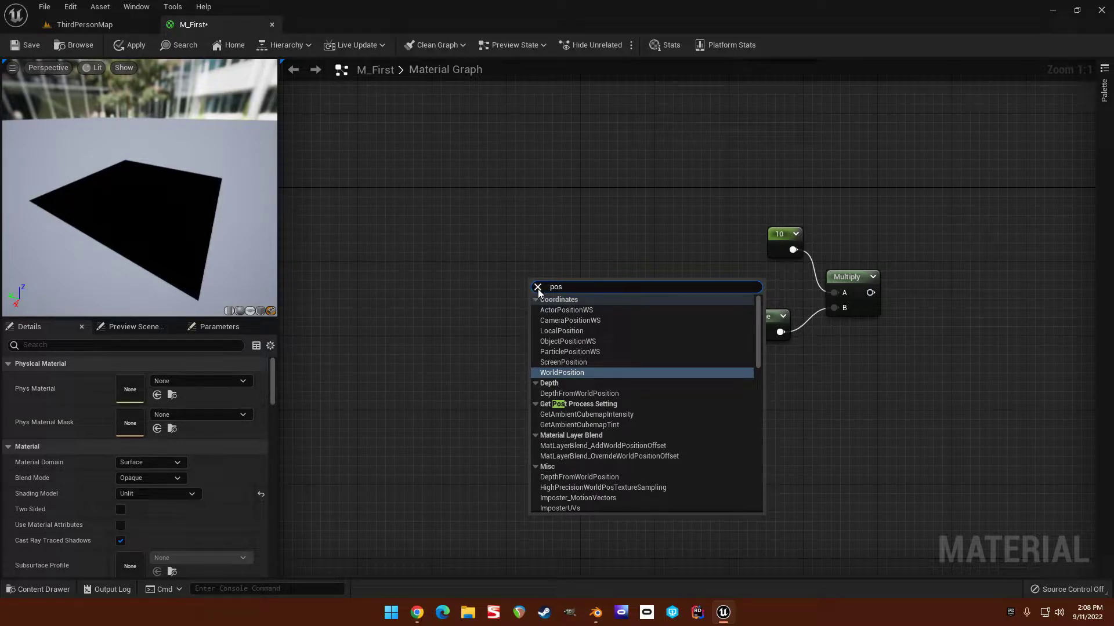
key(Return)
drag(539, 289, 443, 273)
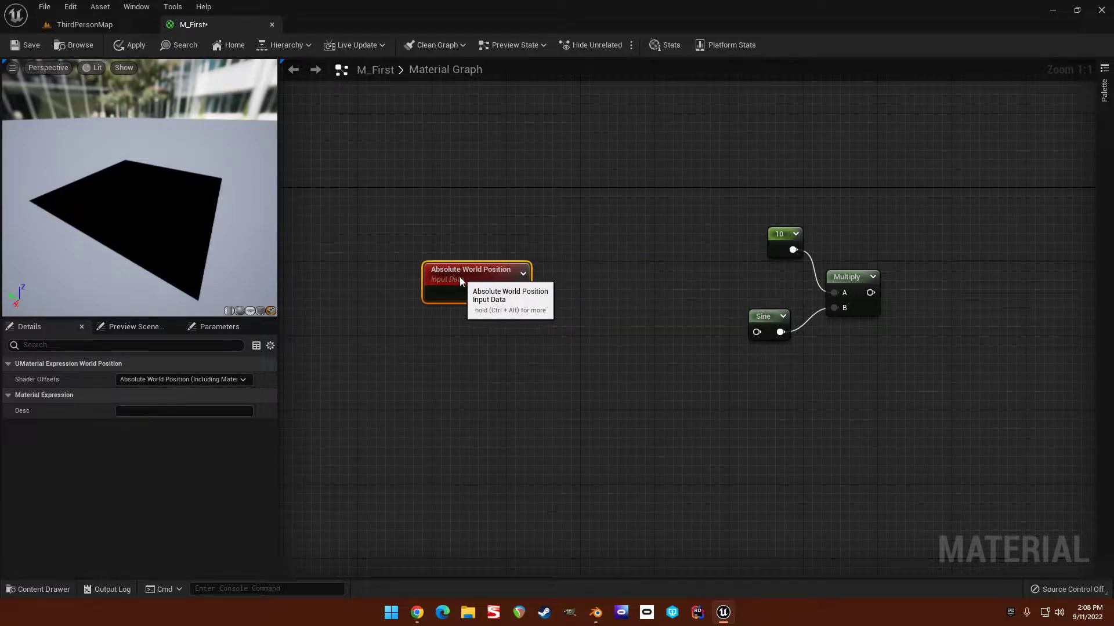
click(179, 379)
click(169, 398)
right_drag(455, 294, 509, 279)
right_drag(536, 329, 557, 350)
drag(533, 285, 461, 284)
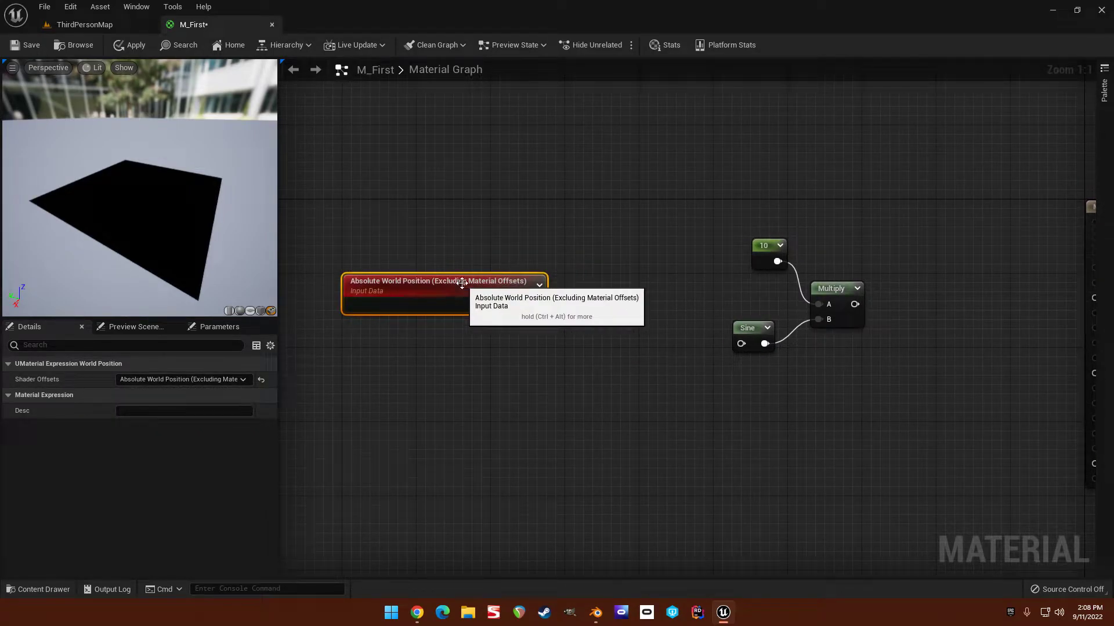
Add a Constant node with value 2 above the Absolute World Position node.
click(454, 196)
click(144, 365)
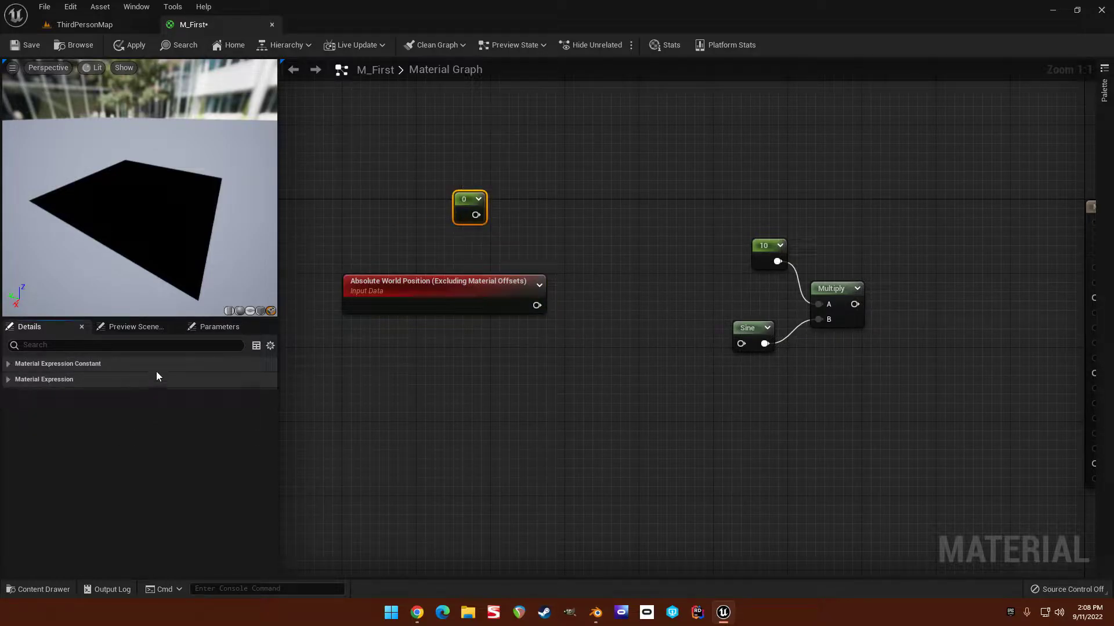
click(122, 369)
click(151, 379)
text(2)
Feed the constant 2 into input A of a new Multiply node and move the Absolute World Position node lower.
click(588, 230)
drag(476, 215, 509, 194)
text(mul)
key(Return)
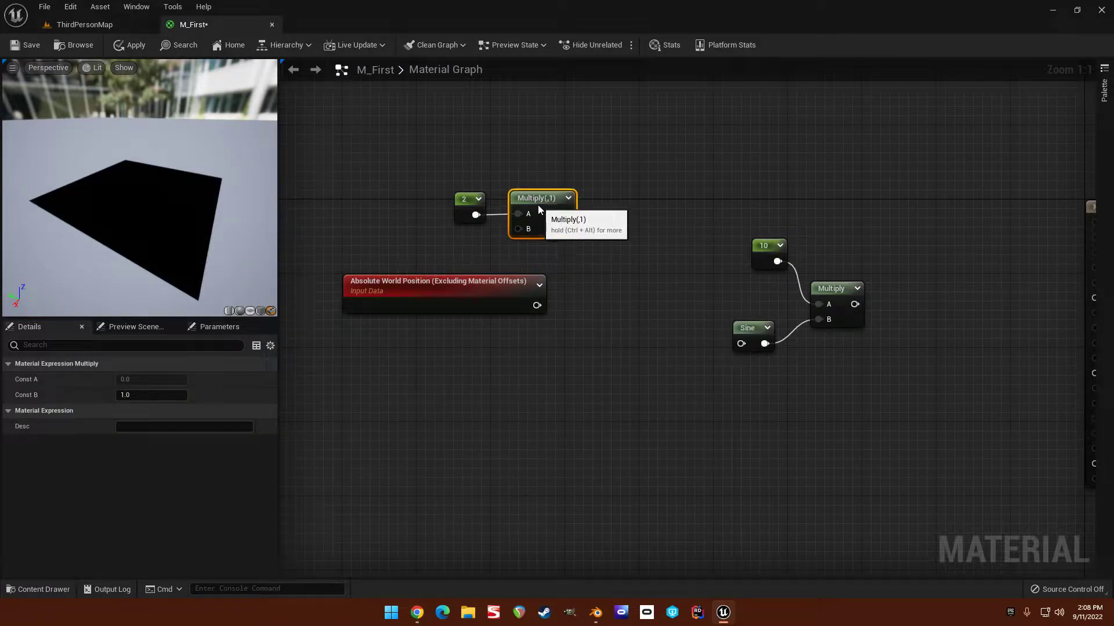
right_drag(436, 256, 526, 241)
drag(543, 276, 561, 332)
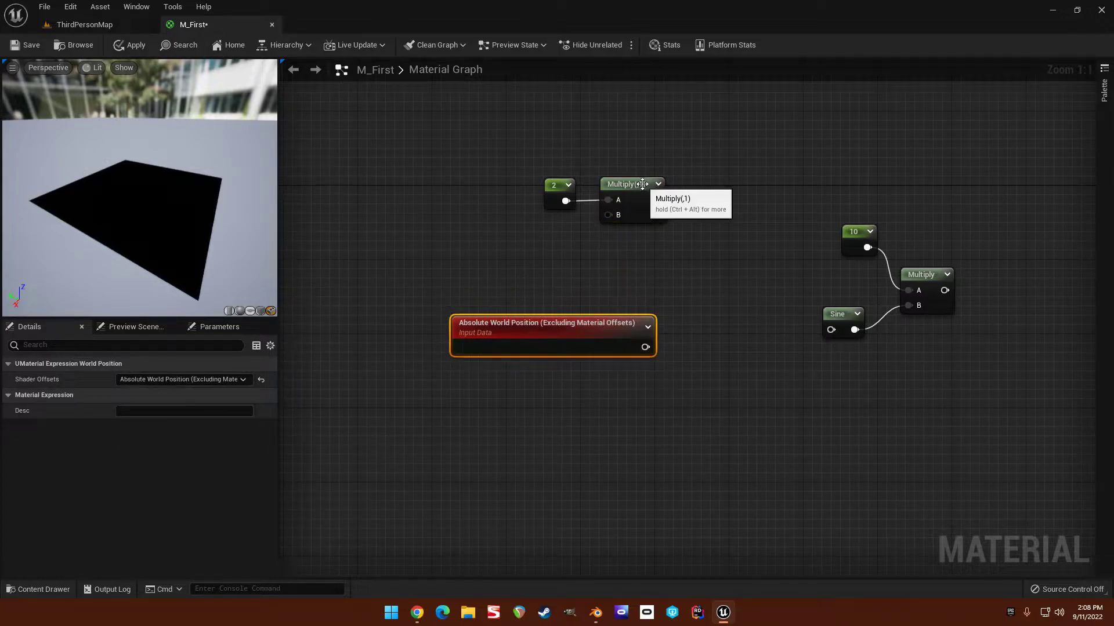
Replace the Multiply node after the constant 2 with a Divide node, feeding the 2 into its input A.
key(Delete)
drag(566, 200, 611, 214)
text(divi)
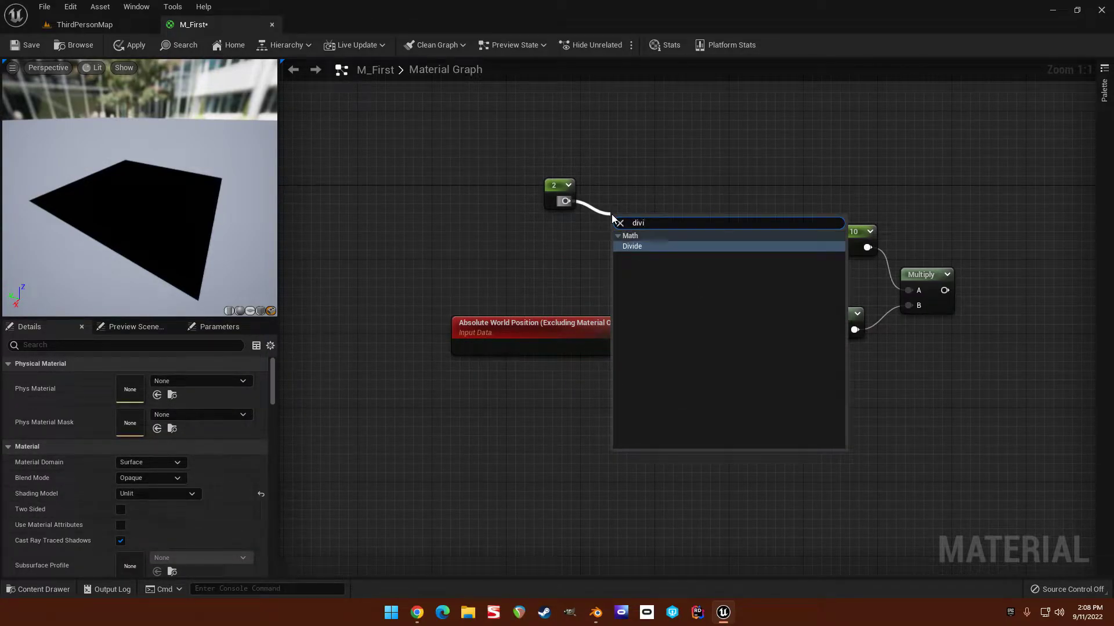
key(Return)
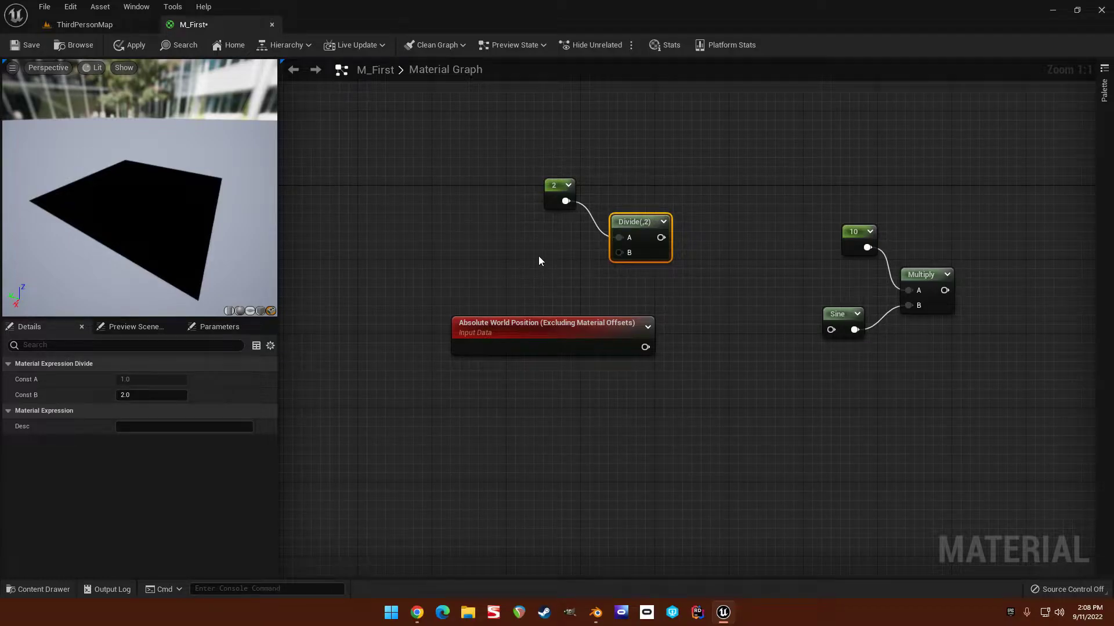
Add a scalar parameter named Wavelength with default value 128 and connect it to input B of the Divide node.
click(487, 267)
text(Wavel)
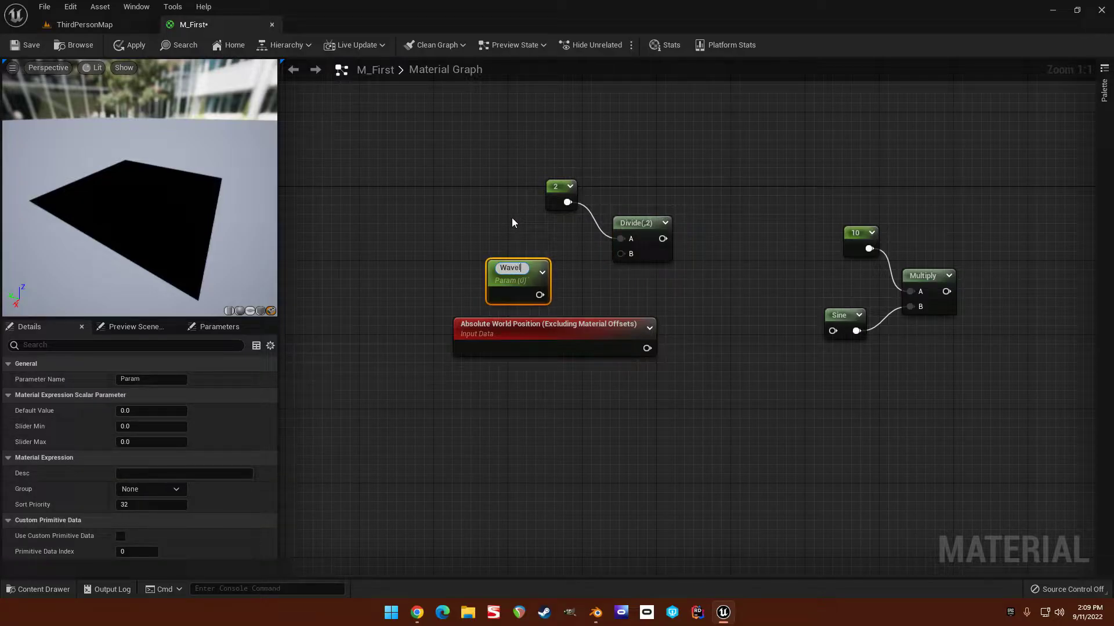
text(ength)
key(Return)
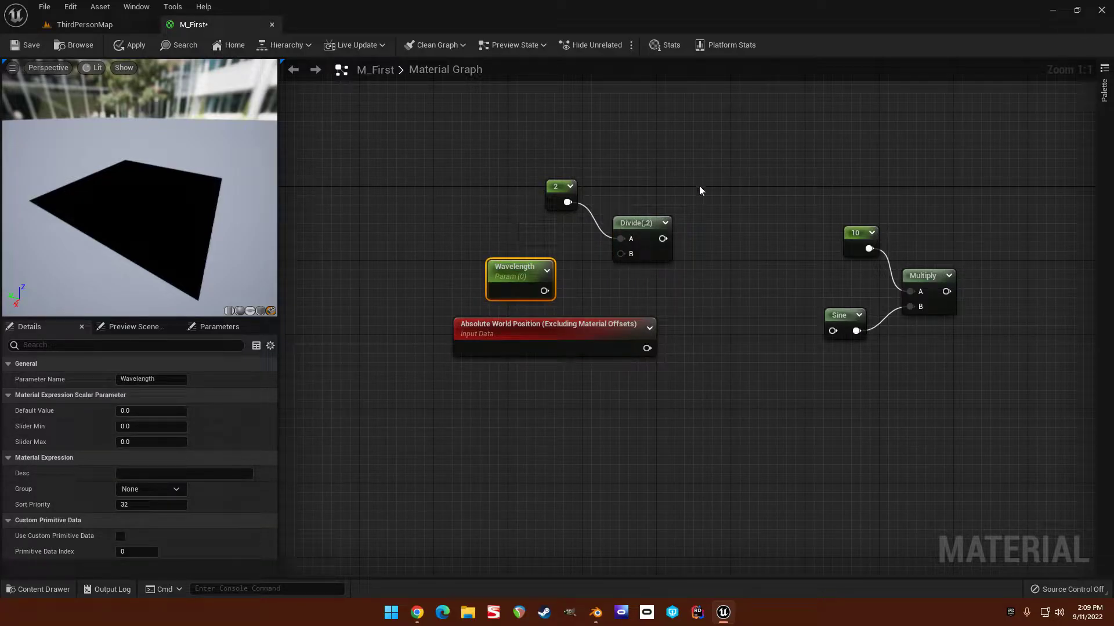
drag(507, 272, 529, 264)
click(151, 411)
text(128)
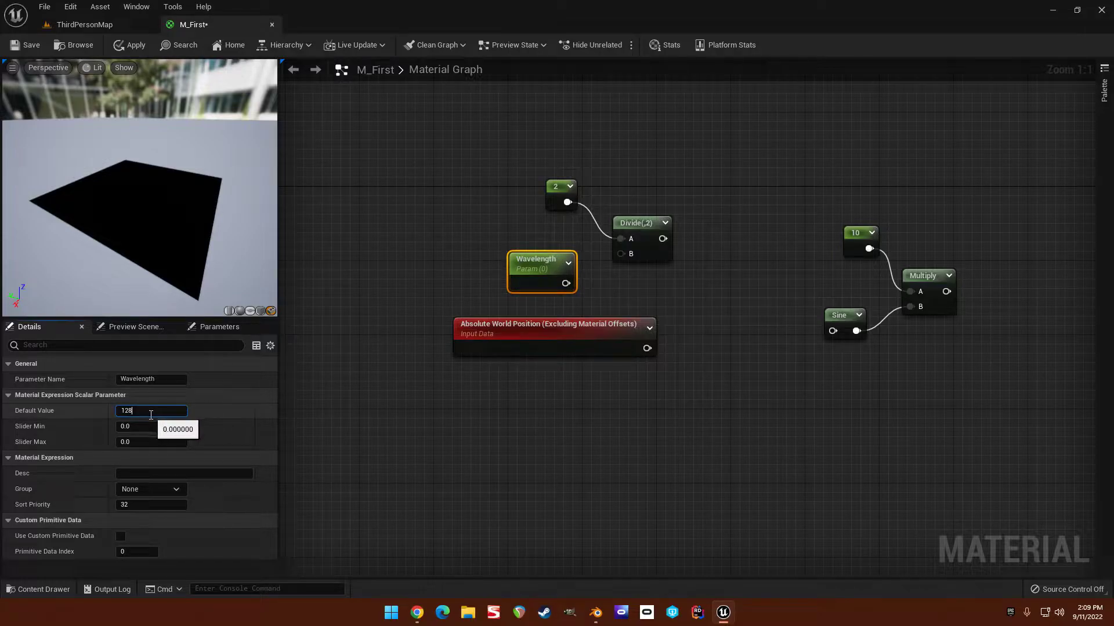
key(Return)
drag(566, 283, 621, 253)
right_drag(633, 173, 636, 184)
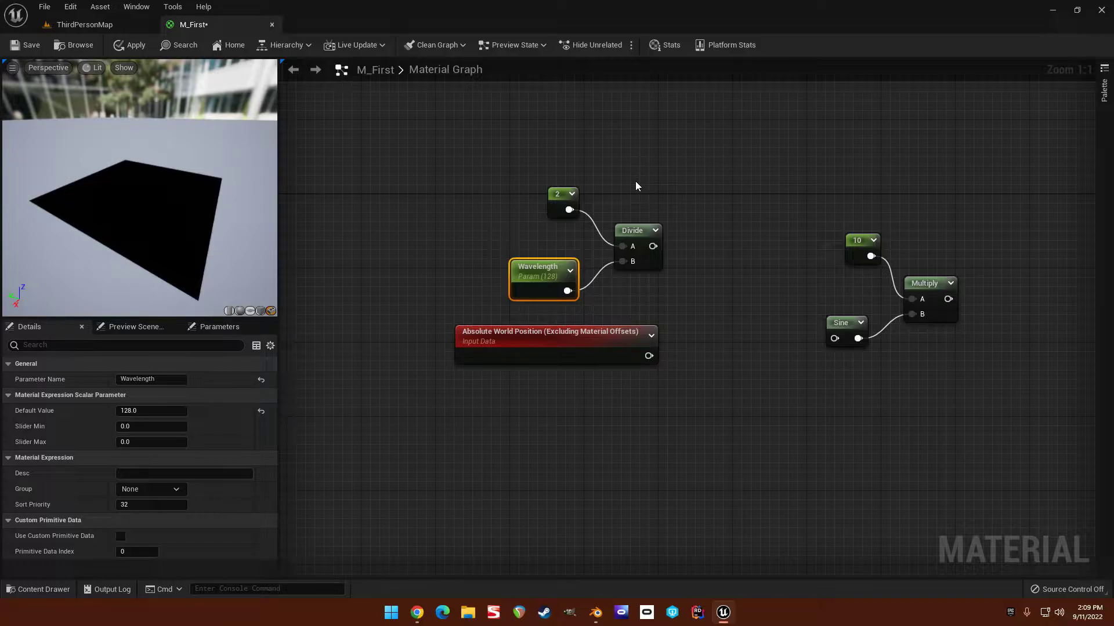
mouse_move(641, 191)
right_down()
mouse_move(636, 211)
mouse_move(640, 202)
right_up()
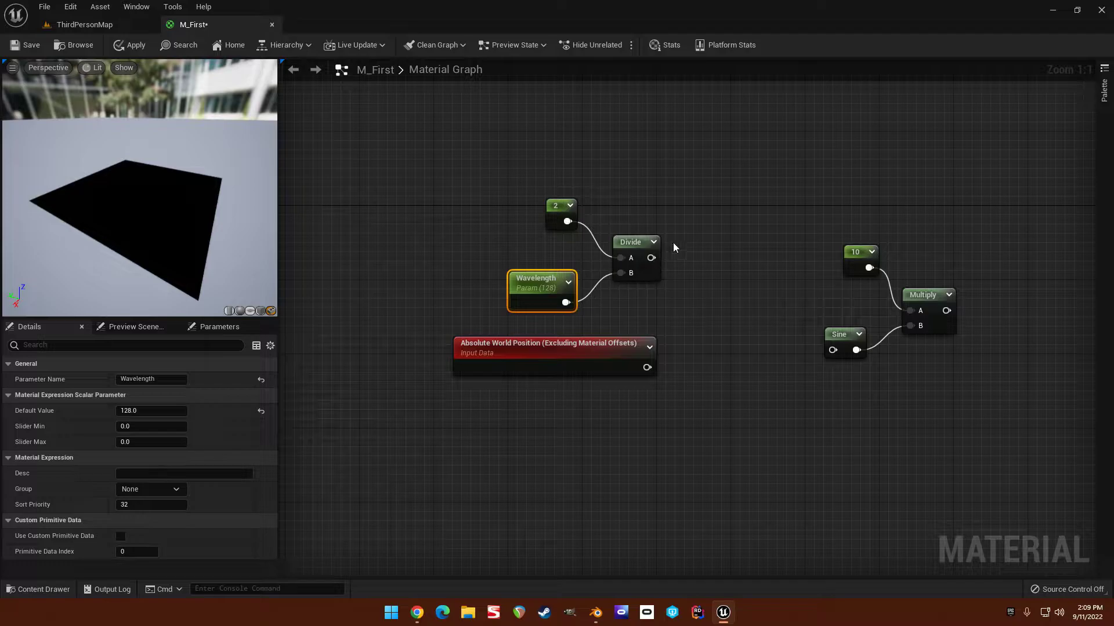
right_drag(762, 225, 719, 226)
right_drag(595, 219, 655, 233)
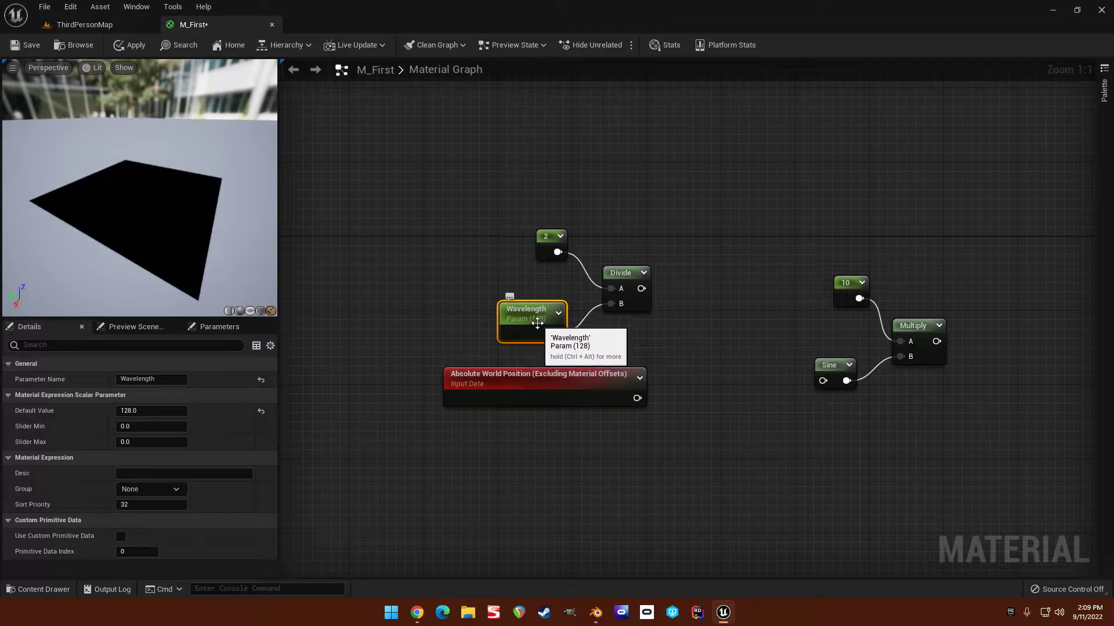
right_drag(636, 194, 625, 169)
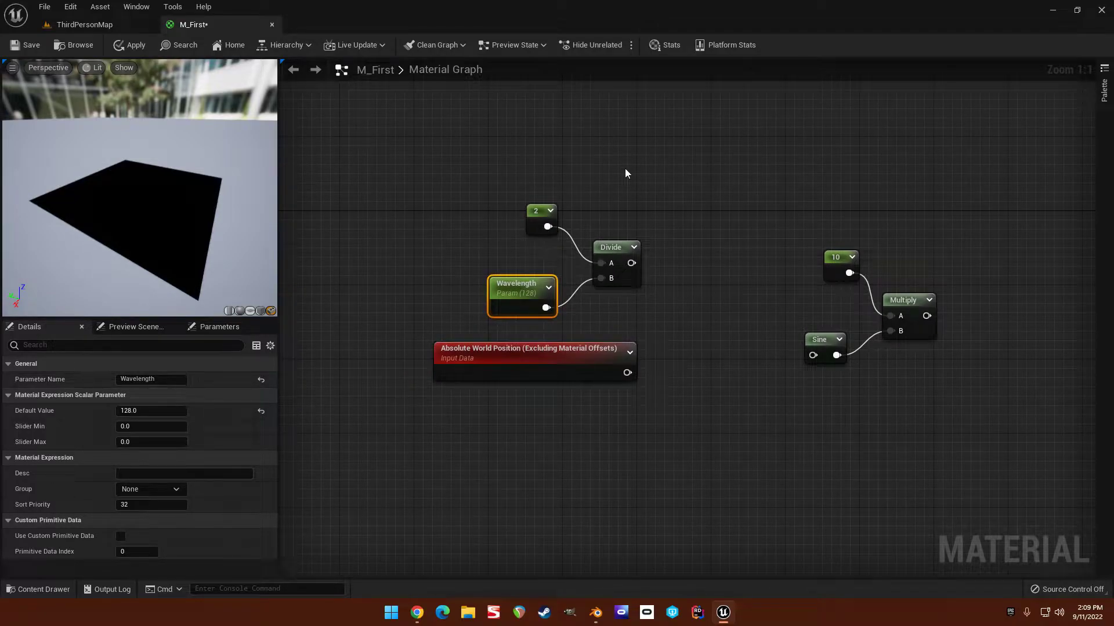
right_drag(678, 231, 694, 224)
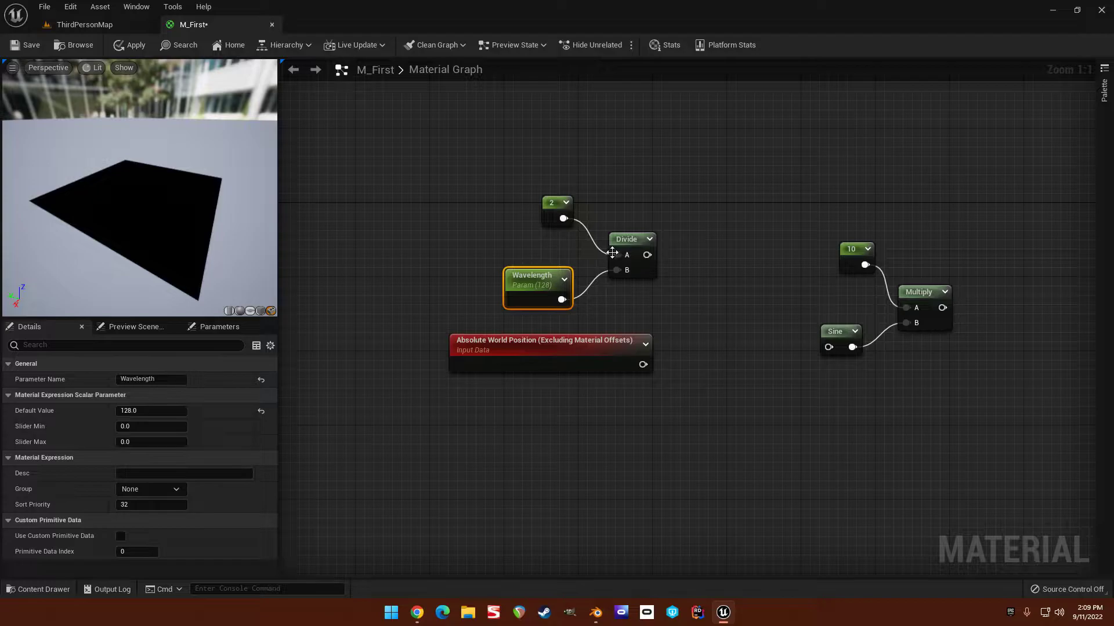
right_drag(674, 187, 666, 193)
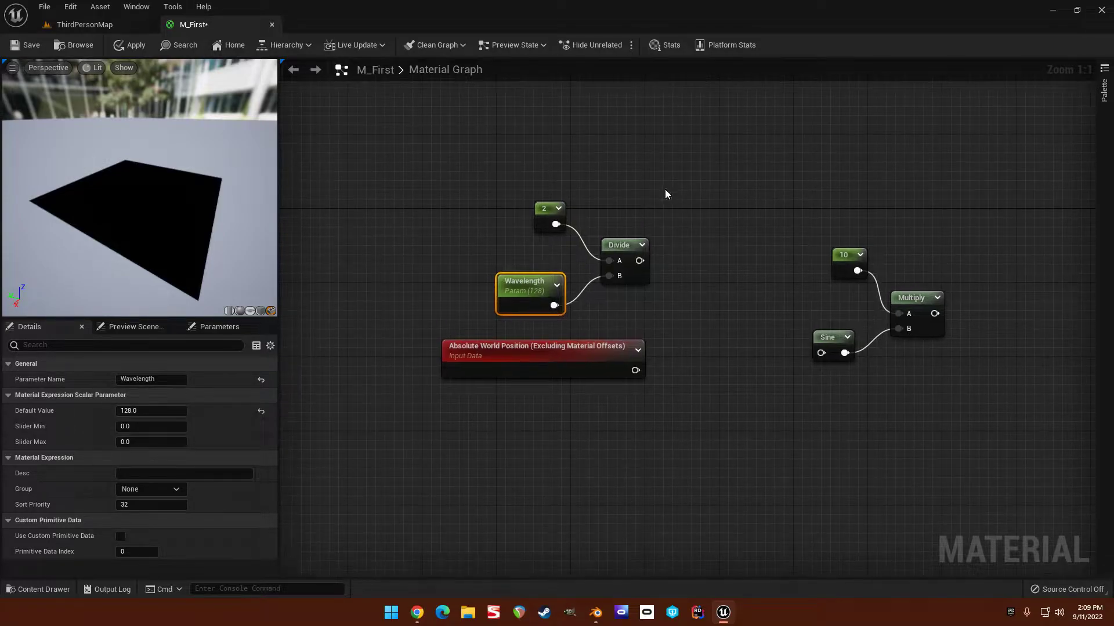
Feed the Divide node's output into input A of a new Multiply node.
drag(639, 260, 684, 293)
text(mul)
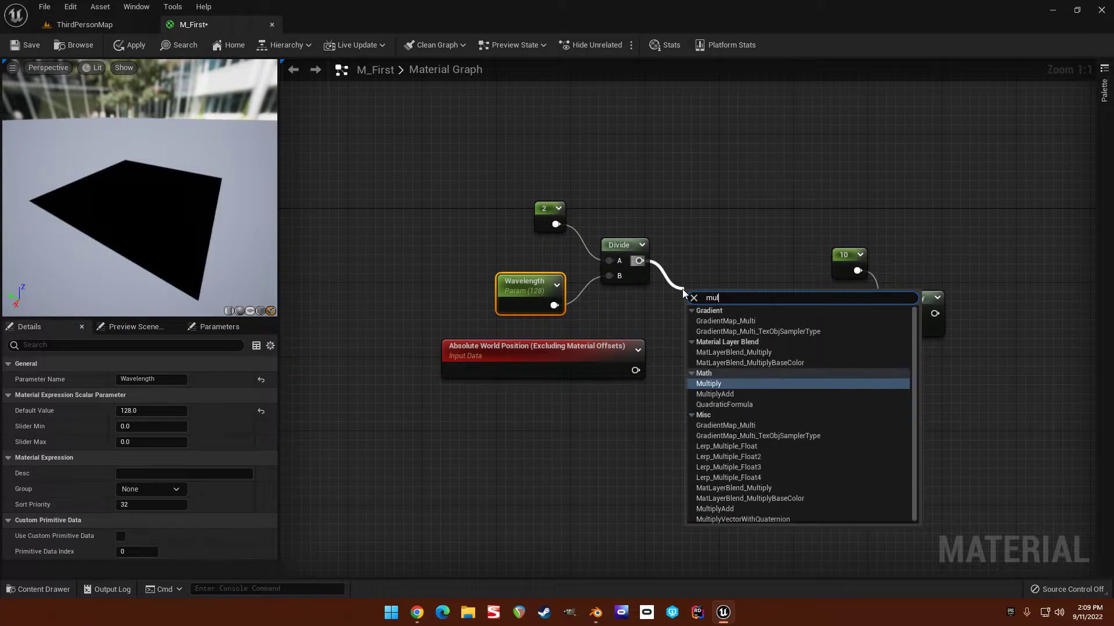
key(Return)
Route Absolute World Position through a component mask that keeps only R, and connect it to input B of the new Multiply node.
drag(636, 370, 696, 341)
click(677, 363)
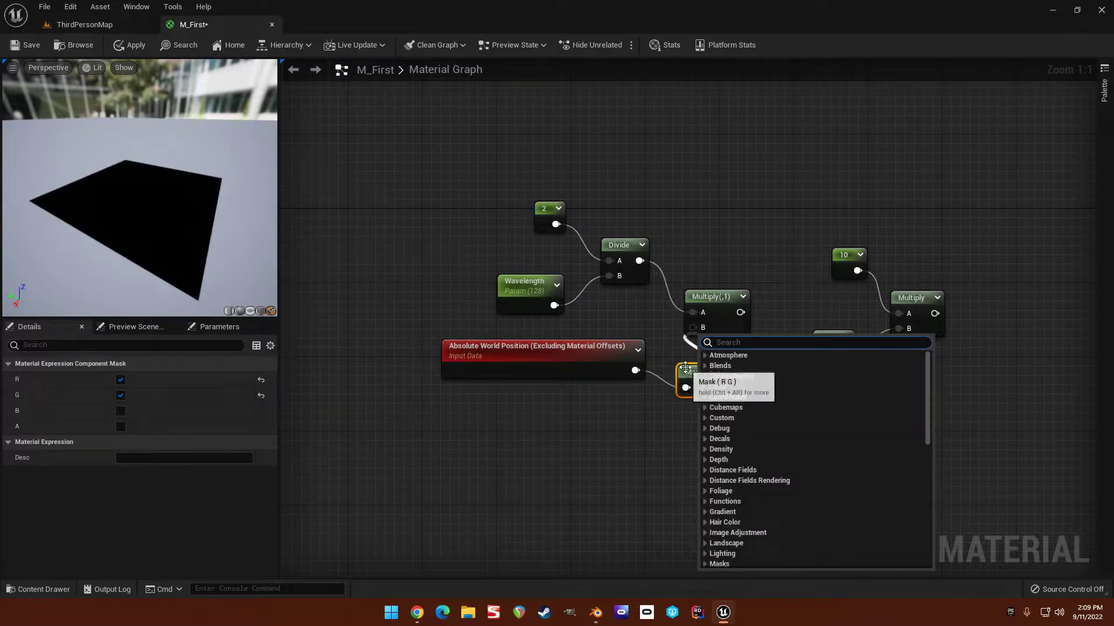
click(693, 371)
click(121, 395)
drag(608, 406, 690, 327)
click(647, 395)
drag(586, 375, 583, 357)
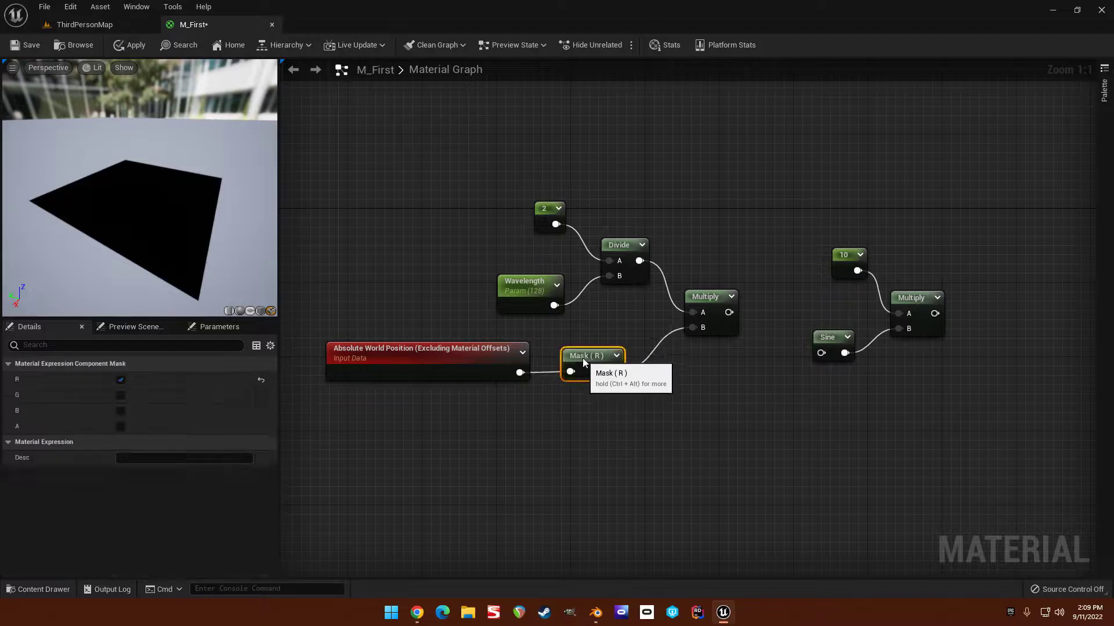
Connect the new Multiply node to the Sine input and the final Multiply node to Emissive Color on M_First.
click(688, 387)
right_drag(688, 388, 638, 389)
drag(679, 313, 770, 356)
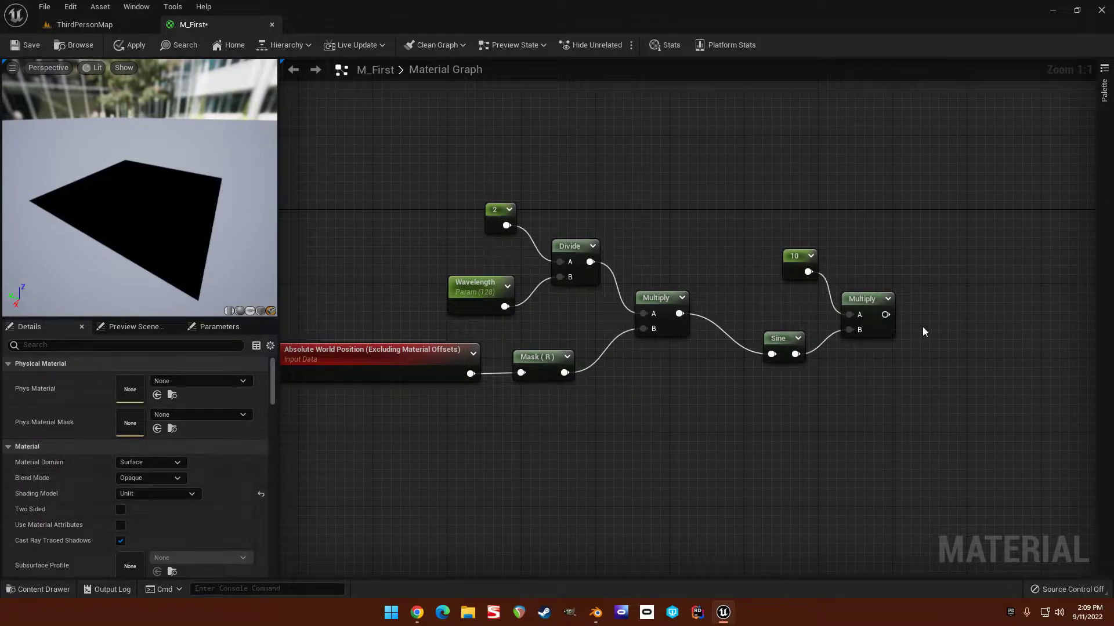
right_drag(923, 326, 801, 325)
scroll(754, 307, down, 1)
drag(767, 298, 970, 297)
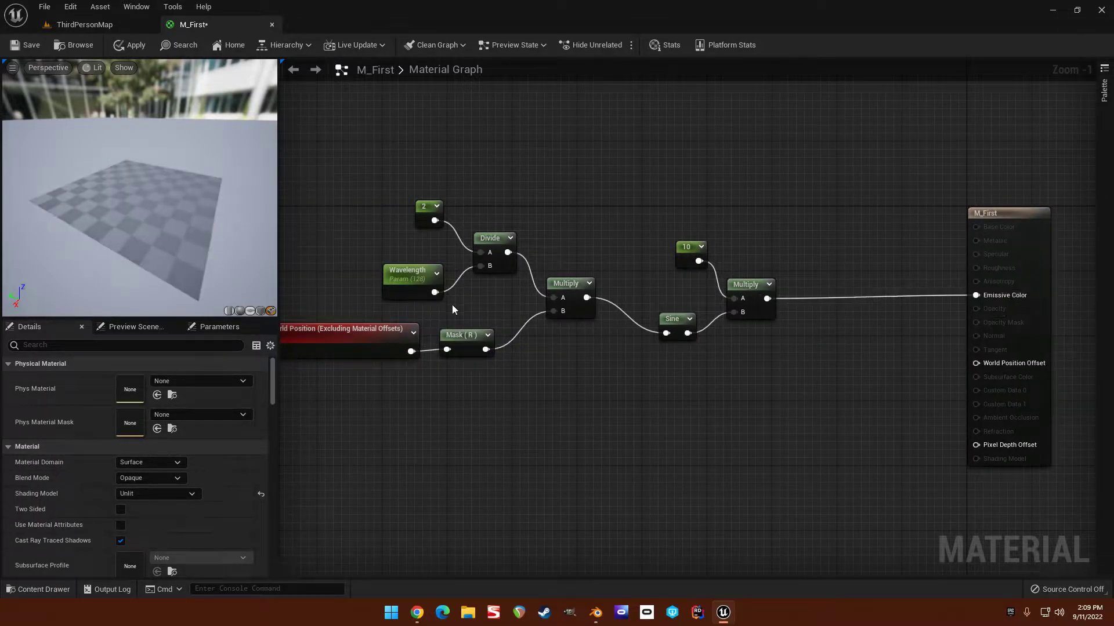
Examine the preview plane from another angle and compare it with the First Visualization slide in Google Slides.
drag(165, 193, 55, 225)
right_drag(340, 224, 418, 216)
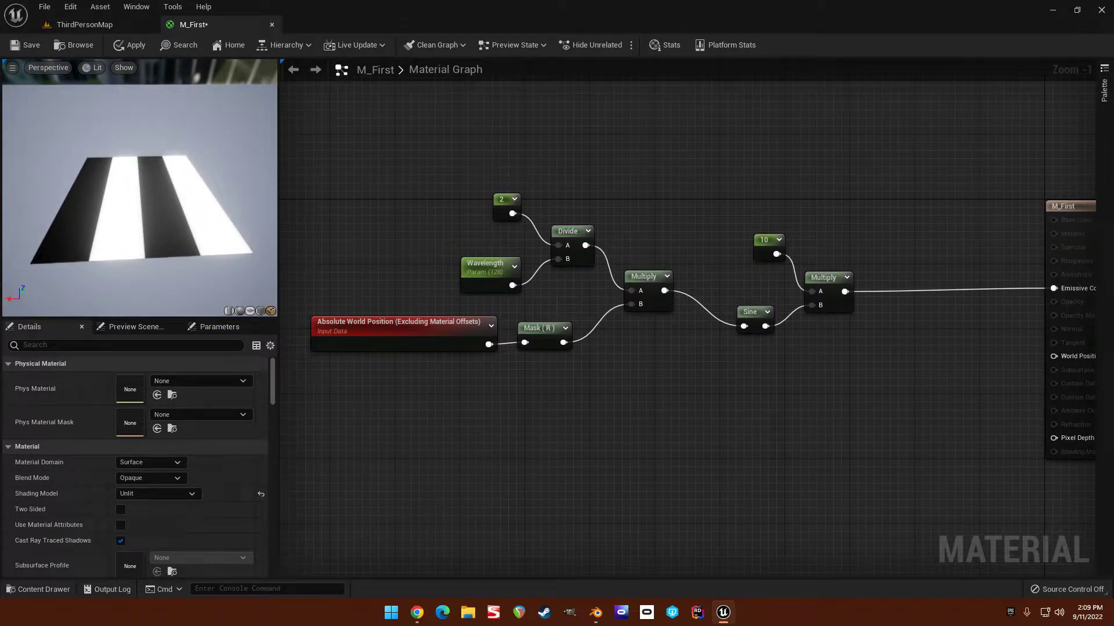
key(alt+Tab)
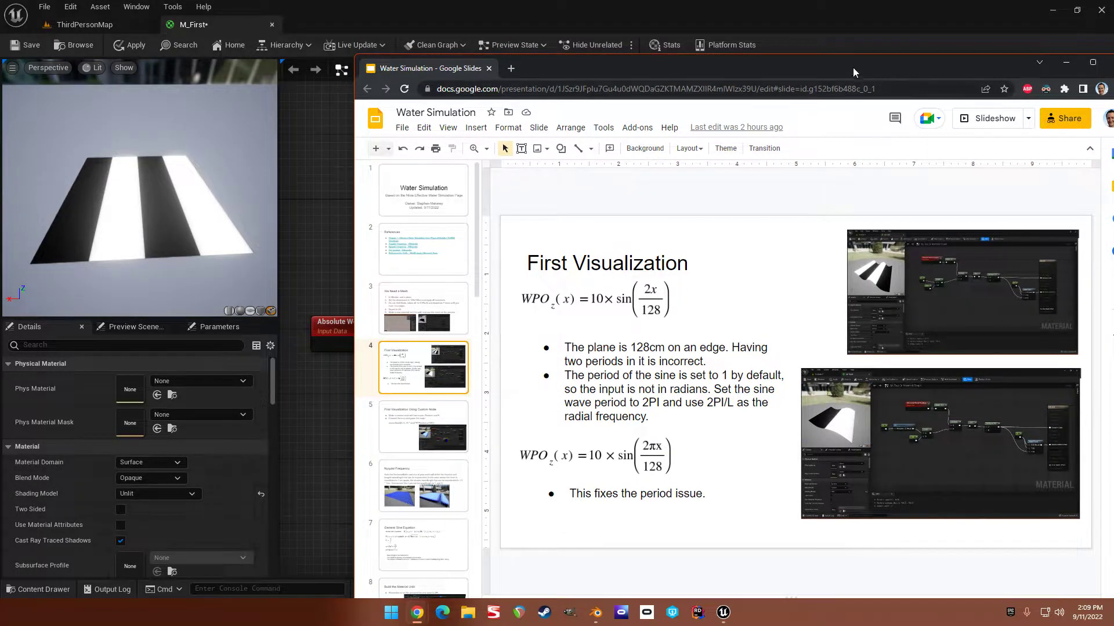
key(alt+Tab)
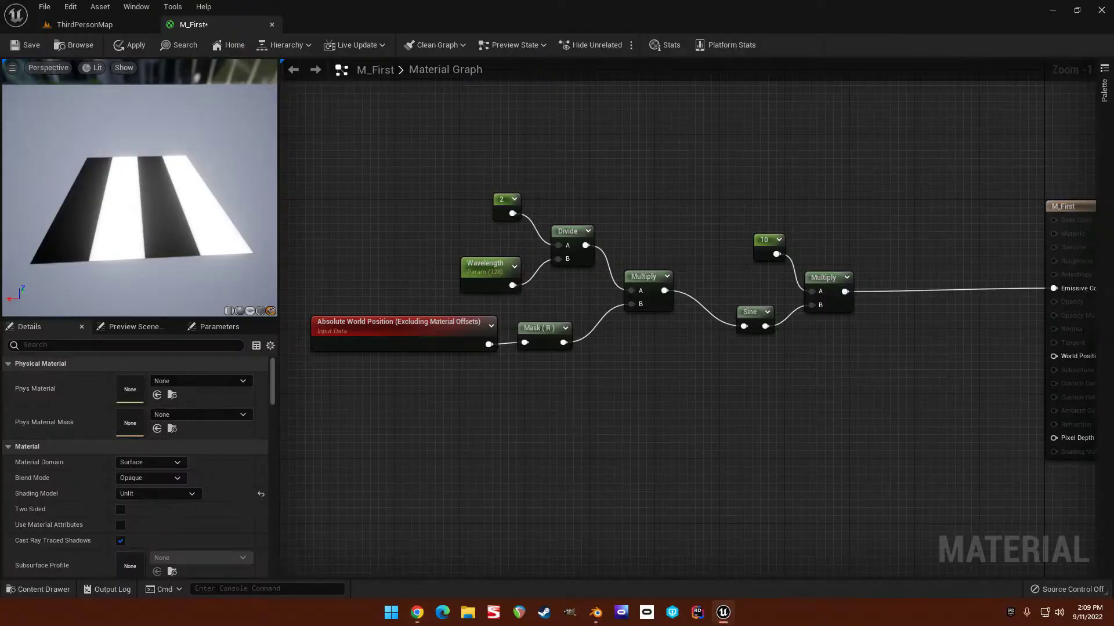
Select the whole sine node network and move it closer to the M_First output node.
right_drag(387, 162, 355, 155)
drag(355, 154, 787, 399)
drag(796, 271, 946, 274)
click(890, 350)
right_drag(891, 350, 811, 350)
Move the Sine node slightly up and set its Period to 2 pi (6.283).
drag(168, 229, 55, 222)
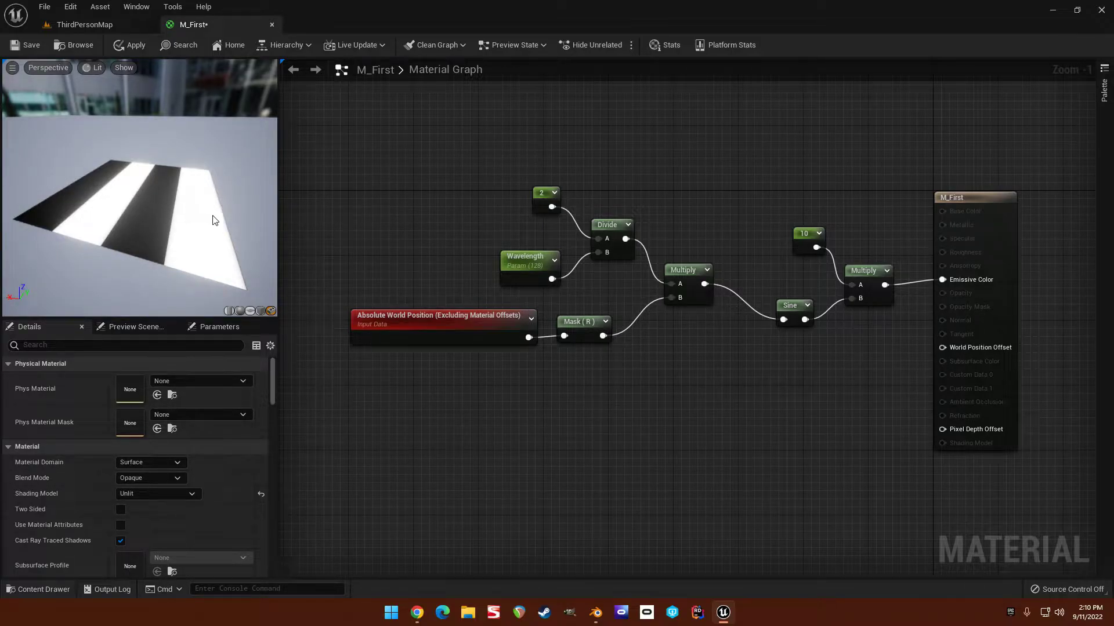
right_drag(667, 401, 639, 377)
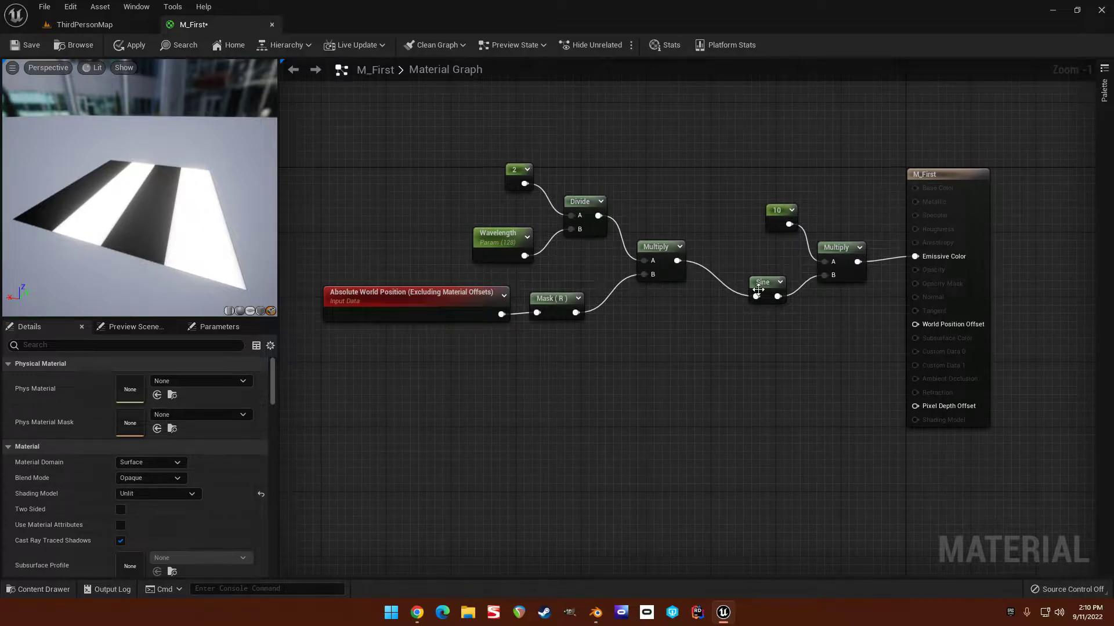
click(746, 272)
click(739, 343)
click(747, 273)
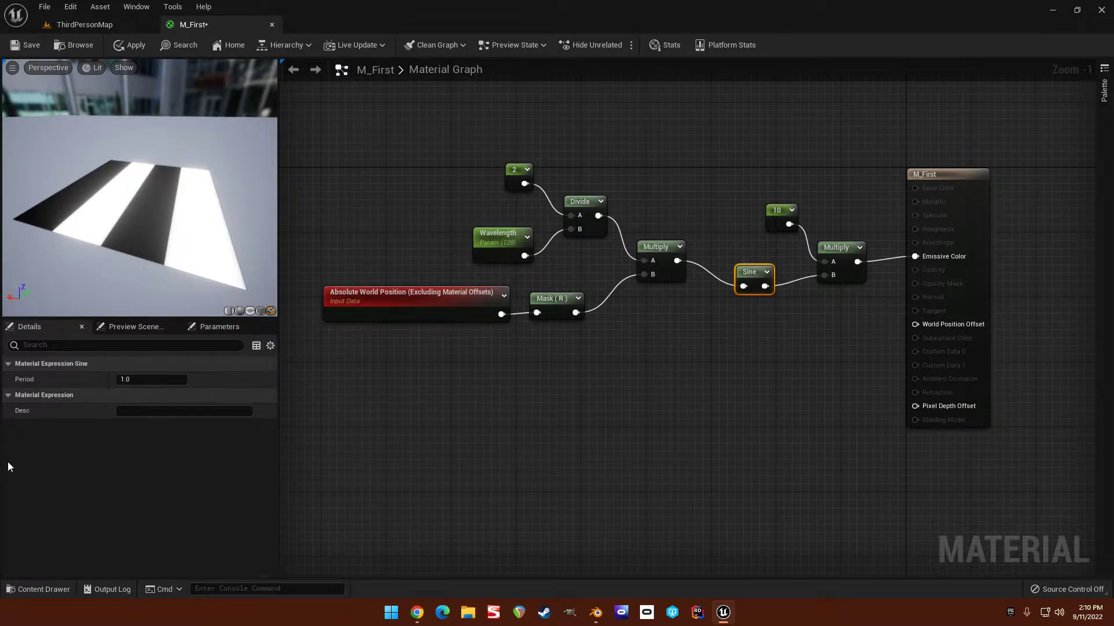
click(150, 380)
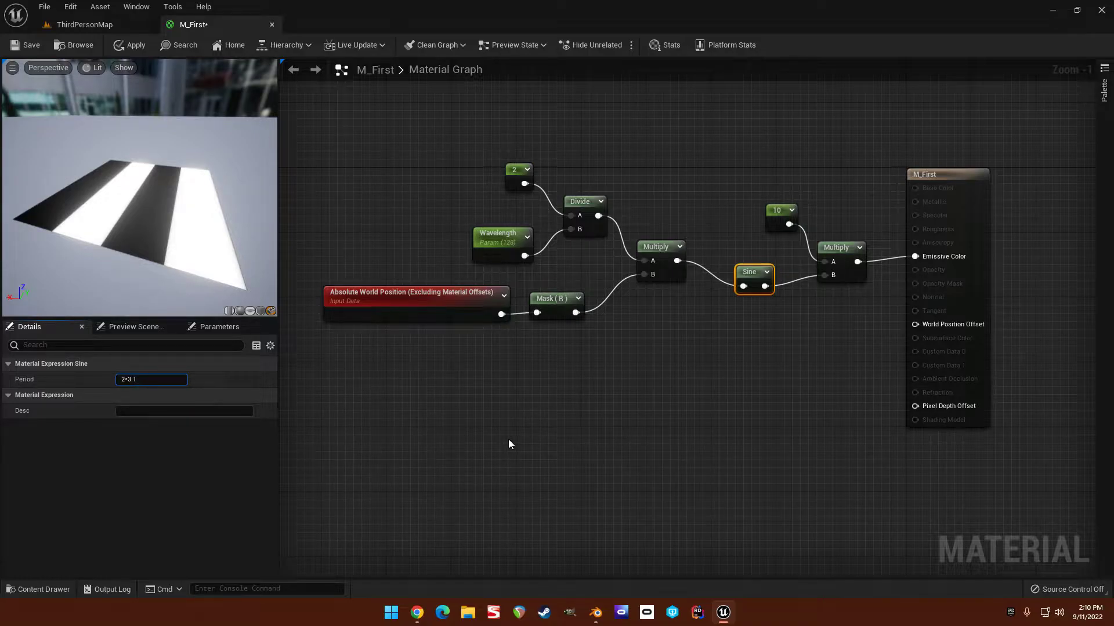
text(2*3.141)
key(Return)
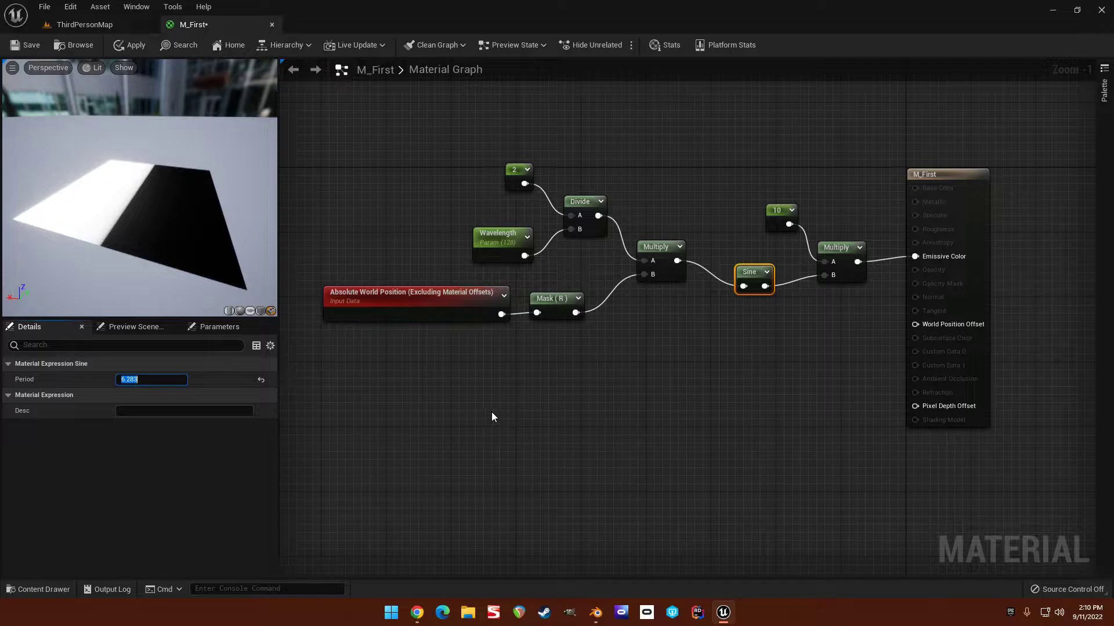
Move the constant 2 and Wavelength nodes farther from the Divide node to make room between them.
click(579, 388)
drag(91, 225, 121, 227)
right_drag(324, 195, 497, 201)
click(500, 177)
drag(525, 266, 495, 266)
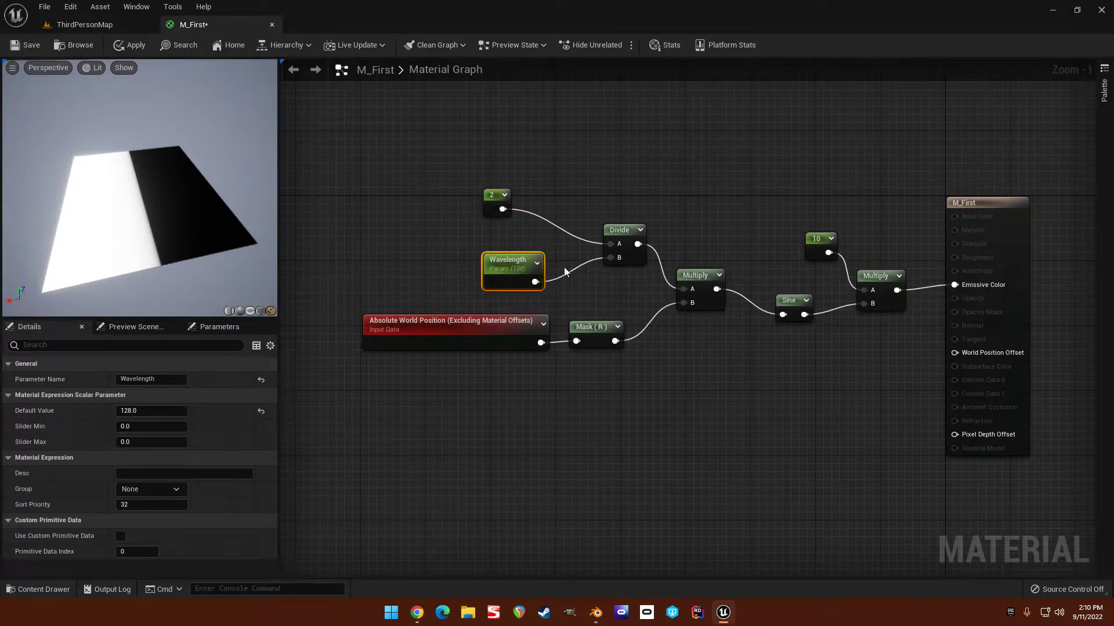
Add a Pi function node above the constant 2 and Divide nodes.
right_drag(602, 174, 662, 181)
click(584, 178)
mouse_move(582, 175)
right_down()
mouse_move(618, 164)
mouse_move(598, 187)
right_up()
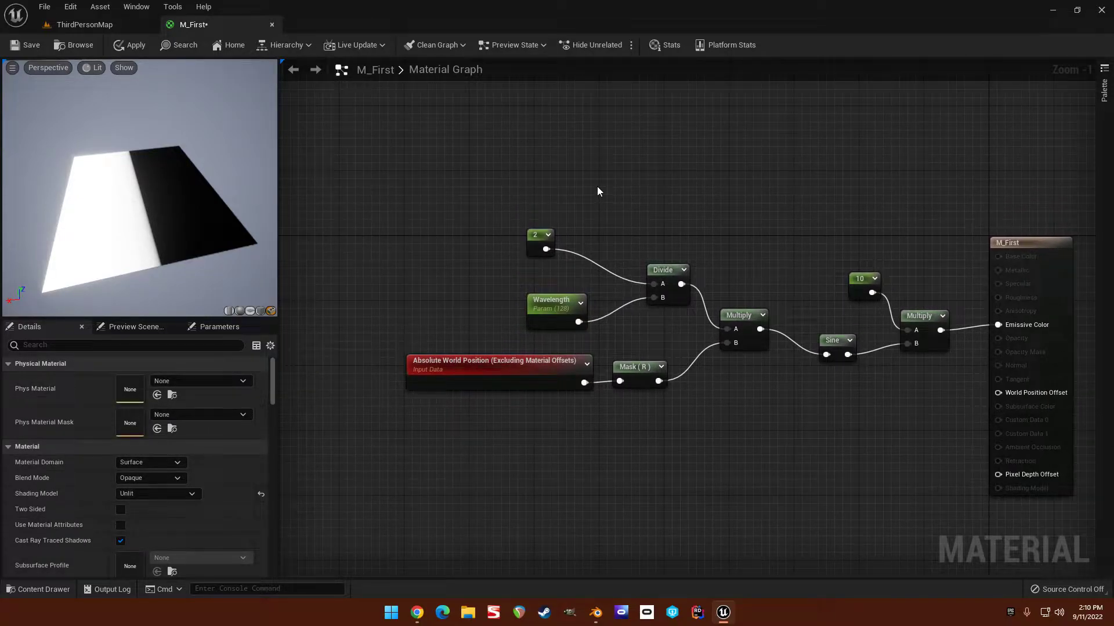
click(577, 224)
key(Delete)
right_click(580, 183)
text(pi)
key(Up)
key(Up)
key(Up)
key(Up)
key(Up)
key(Up)
key(Up)
key(Up)
key(Up)
key(Up)
key(Up)
key(Up)
key(Up)
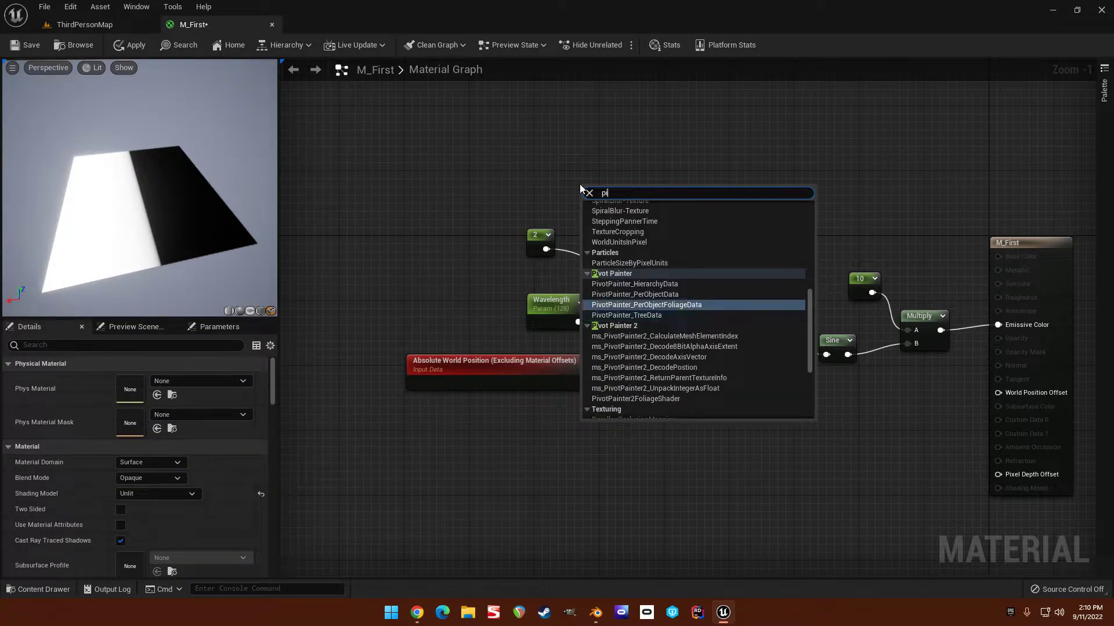
key(Up)
key(Up)
key(Up)
key(Up)
key(Up)
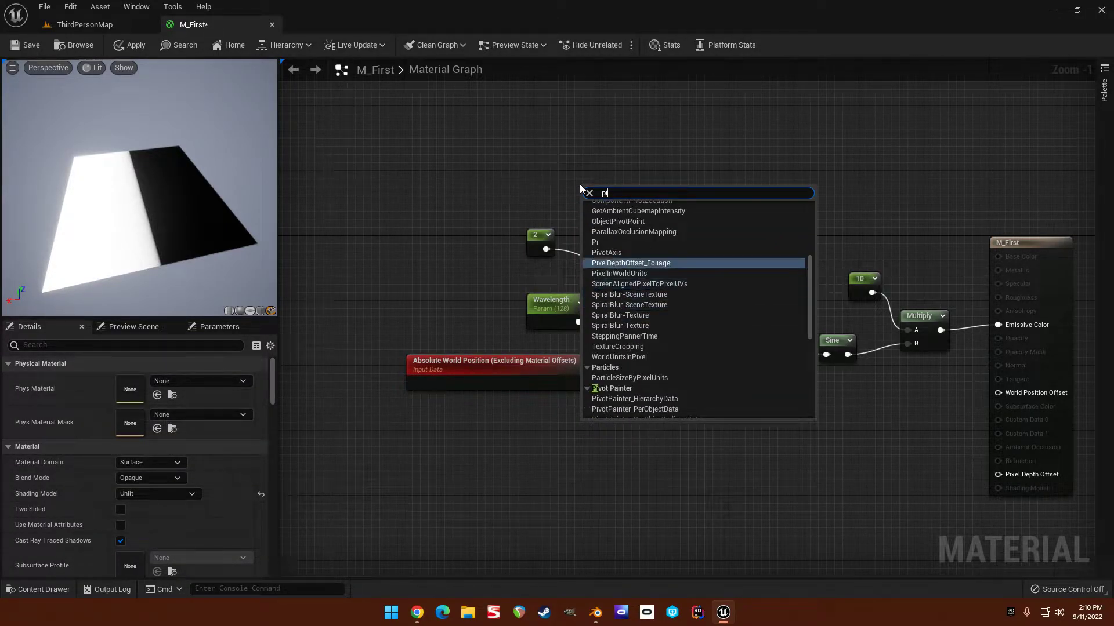
key(Return)
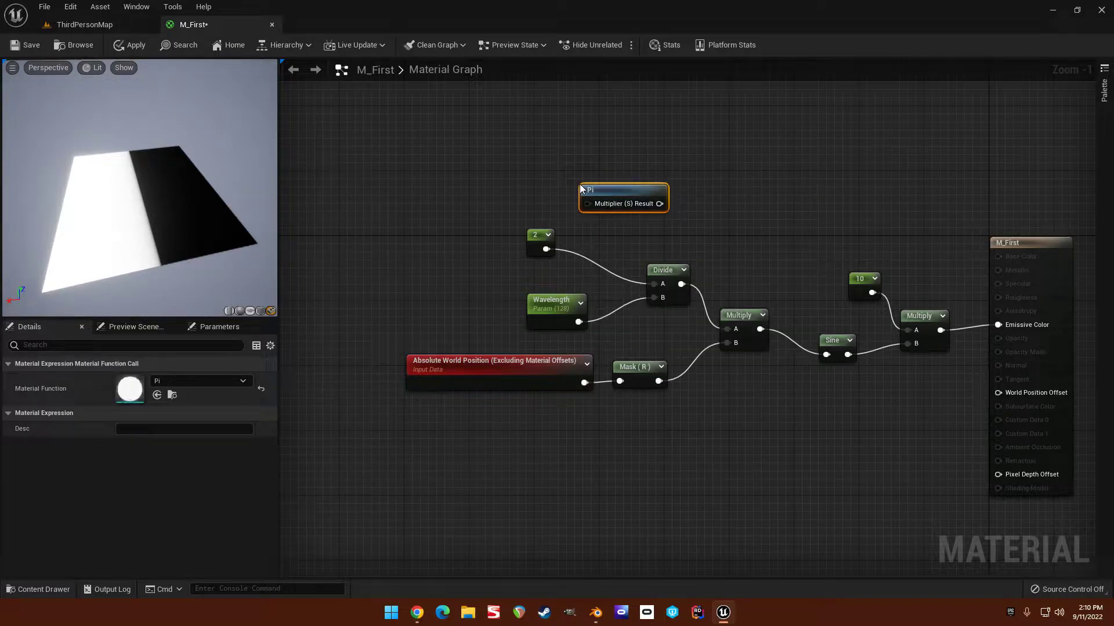
Connect the constant 2 to Pi's Multiplier and Pi's Result to Divide input A, and line the nodes up.
drag(546, 248, 587, 204)
drag(604, 190, 654, 284)
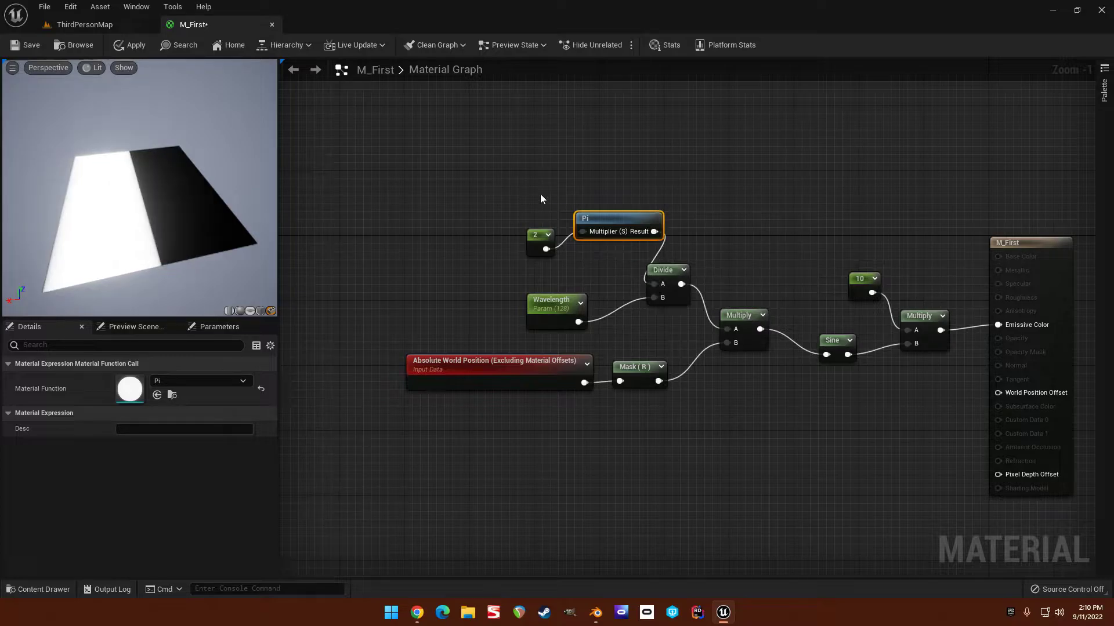
drag(593, 254, 595, 256)
drag(603, 224, 564, 250)
click(525, 271)
drag(488, 257, 493, 237)
Review the node chain from the Pi node through to Emissive Color, the constant 10 and the preview plane.
click(596, 197)
right_drag(596, 197, 492, 192)
drag(179, 235, 186, 203)
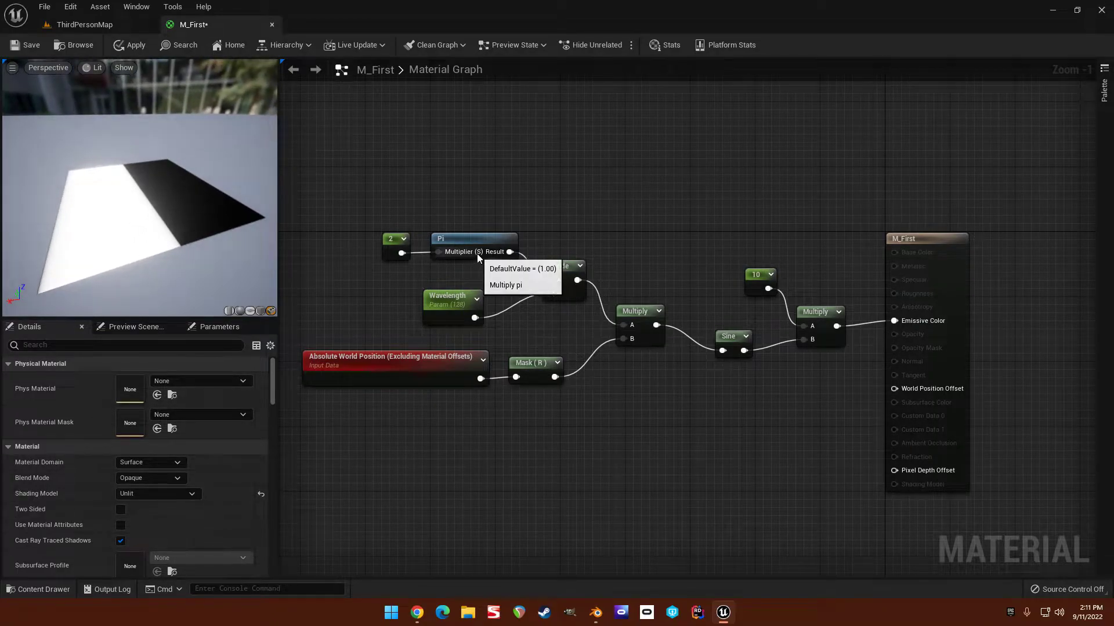
mouse_move(569, 324)
right_down()
mouse_move(586, 284)
mouse_move(573, 308)
right_up()
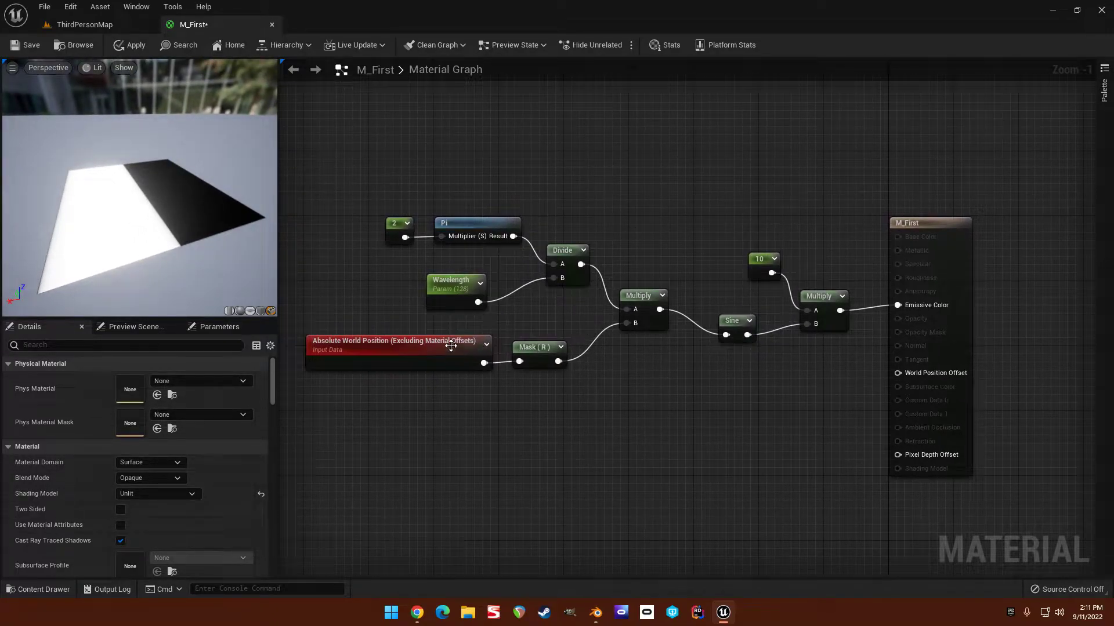
right_drag(581, 372, 439, 335)
right_drag(578, 338, 532, 318)
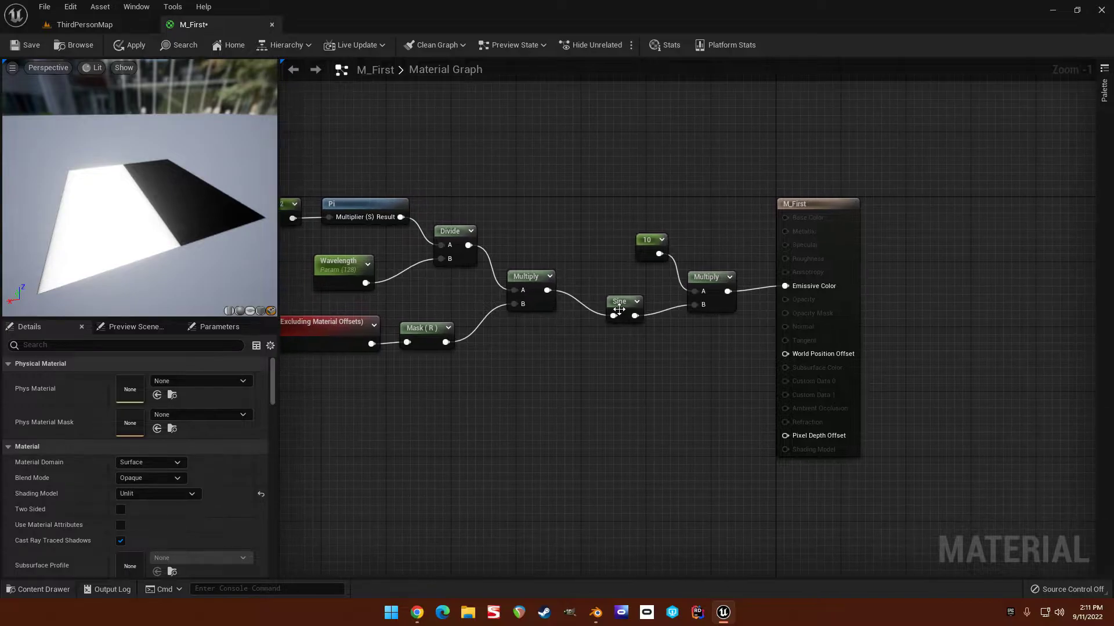
right_drag(625, 270, 716, 280)
click(741, 249)
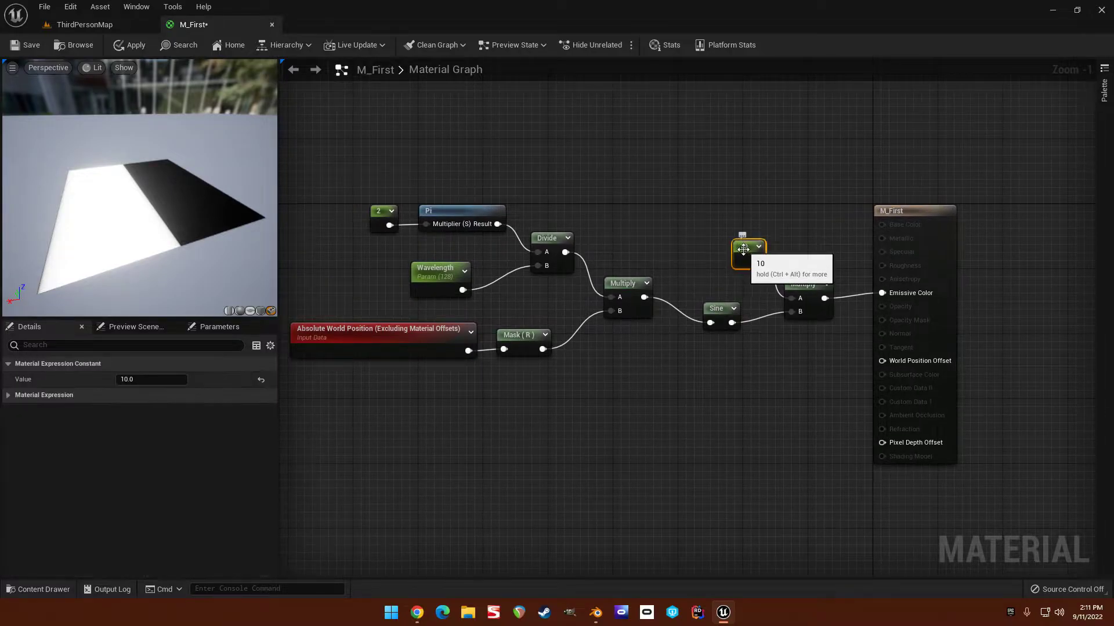
click(812, 343)
drag(238, 257, 254, 224)
mouse_move(808, 321)
right_down()
mouse_move(800, 301)
mouse_move(830, 332)
mouse_move(789, 313)
right_up()
Add a MakeFloat3 node below the last Multiply node before Emissive Color.
right_click(752, 320)
text(make f)
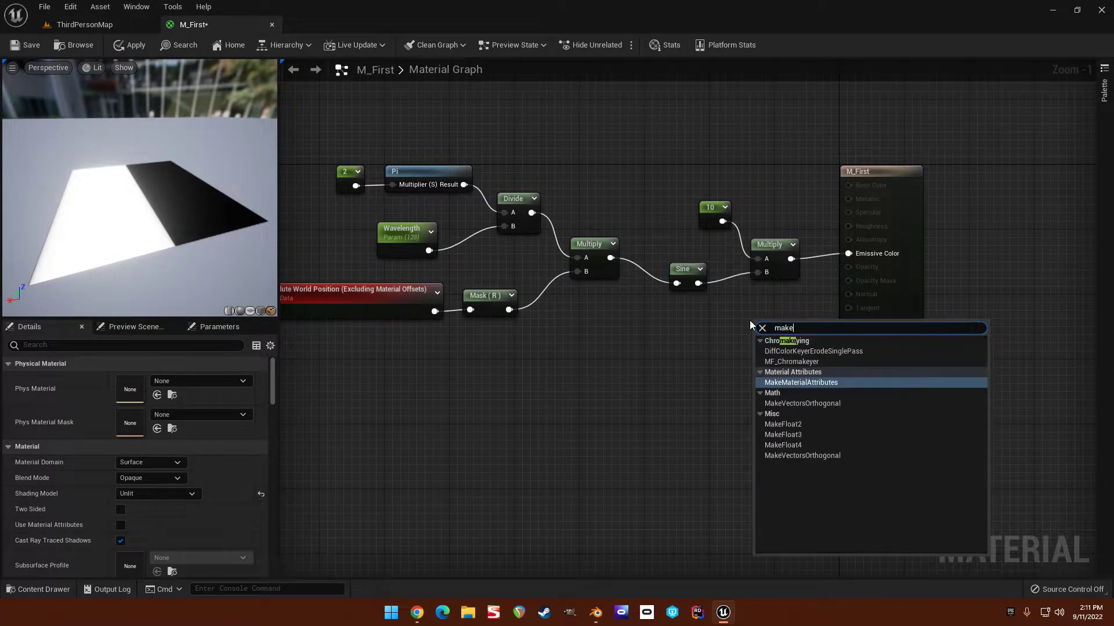
key(Down)
key(Return)
drag(808, 338, 847, 323)
Connect the last Multiply to MakeFloat3's Z, a new constant 0 to X and Y, and MakeFloat3's Result to World Position Offset.
right_drag(846, 323, 919, 297)
drag(863, 233, 833, 326)
click(742, 287)
drag(761, 307, 833, 339)
right_drag(748, 350, 728, 326)
Hide the floor in the preview scene's environment settings and orbit to inspect the displaced plane.
drag(128, 209, 159, 227)
click(134, 328)
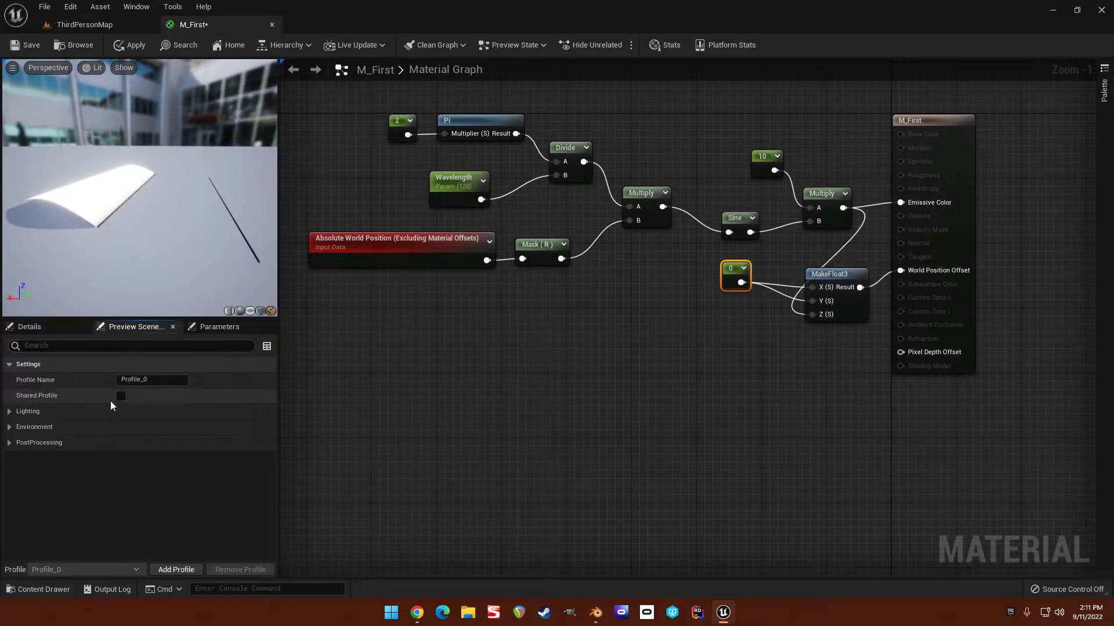
click(10, 427)
click(121, 459)
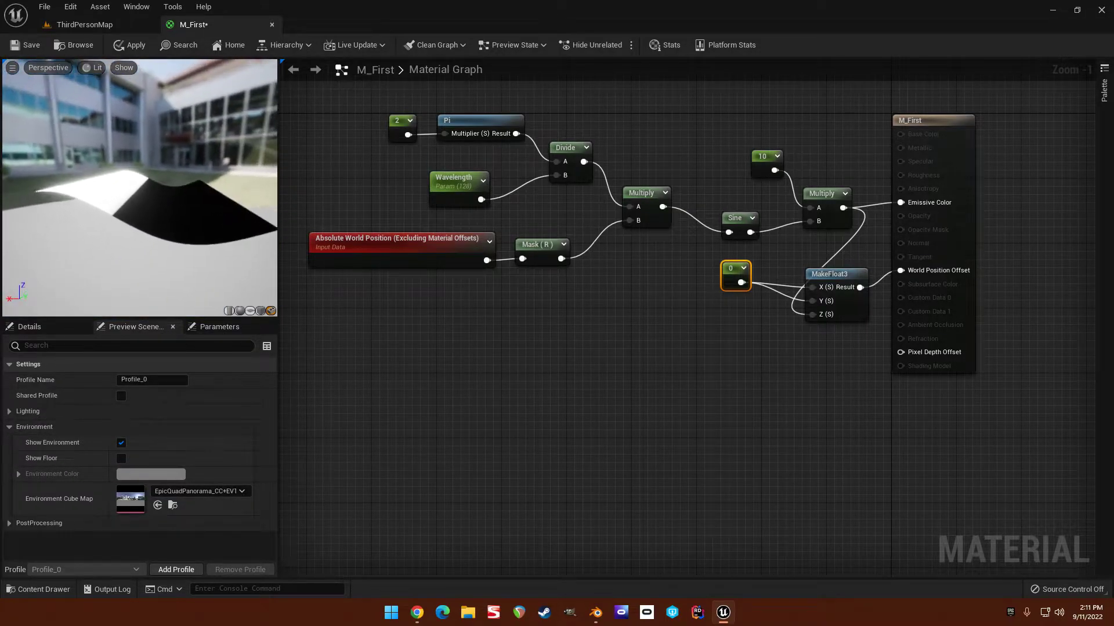
mouse_move(139, 191)
mouse_down()
mouse_move(119, 215)
mouse_move(119, 188)
mouse_move(131, 224)
mouse_up()
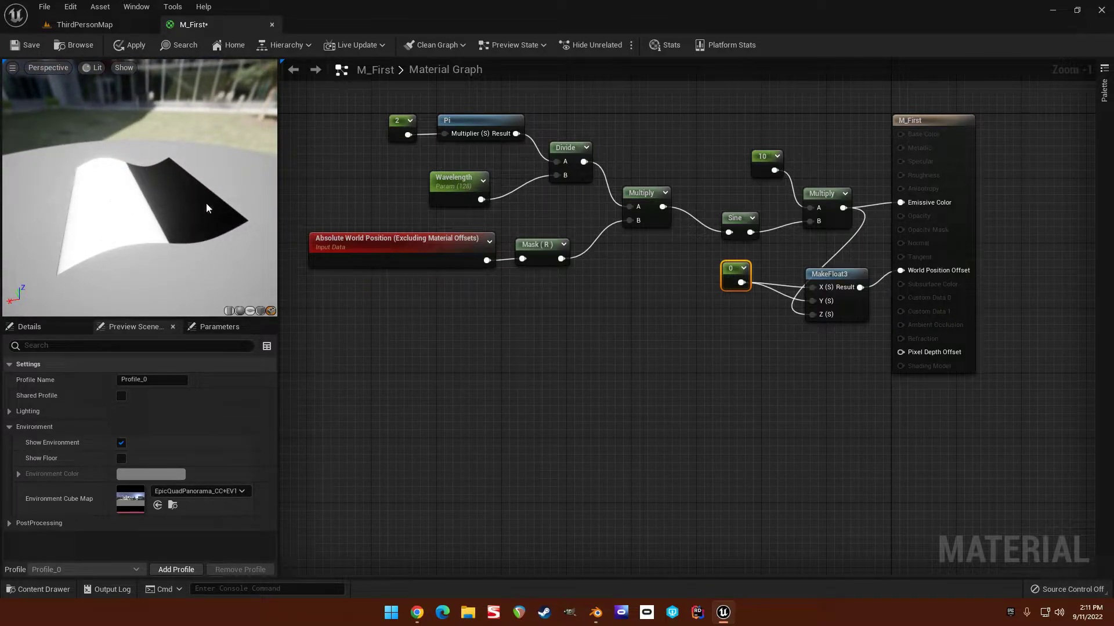
Set the Wavelength parameter's default value to 64 and check the wave on the preview plane.
right_drag(381, 199, 429, 252)
click(502, 235)
click(174, 413)
text(64)
key(Return)
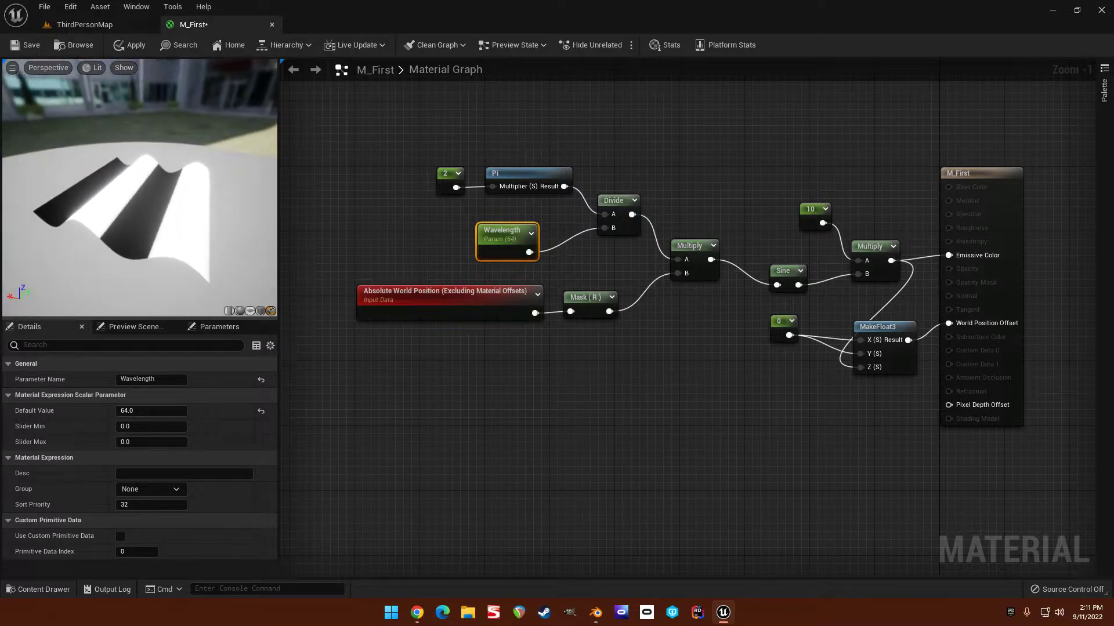
click(784, 273)
click(594, 354)
right_drag(592, 352, 626, 343)
mouse_move(151, 237)
mouse_down()
mouse_move(203, 236)
mouse_move(165, 235)
mouse_up()
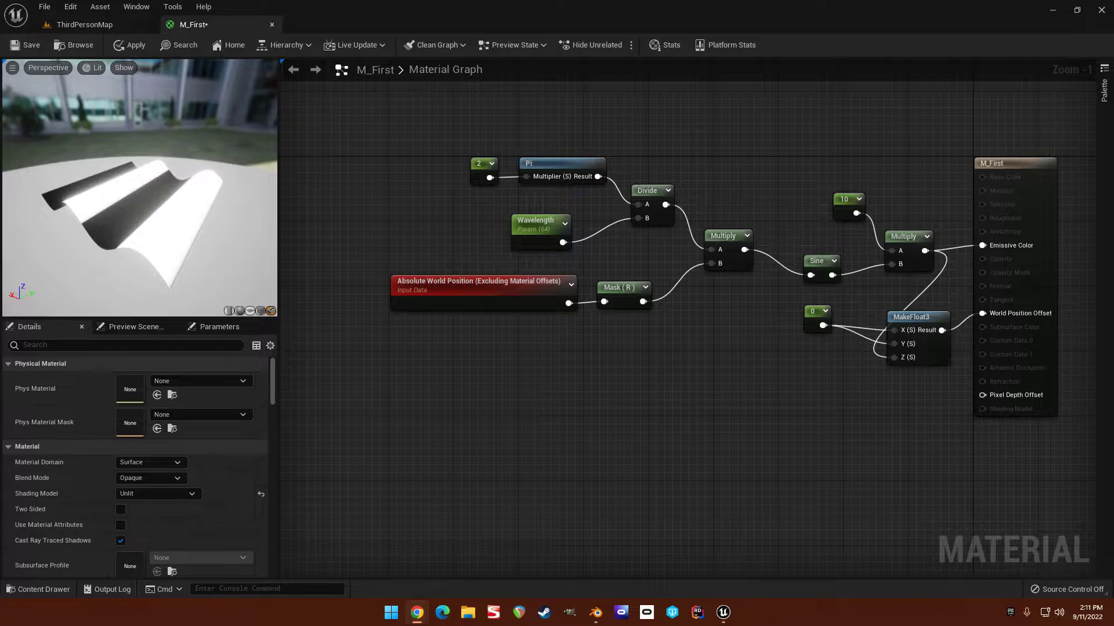
Add a Custom expression node in the empty area below the wave node chain.
right_drag(681, 326, 667, 313)
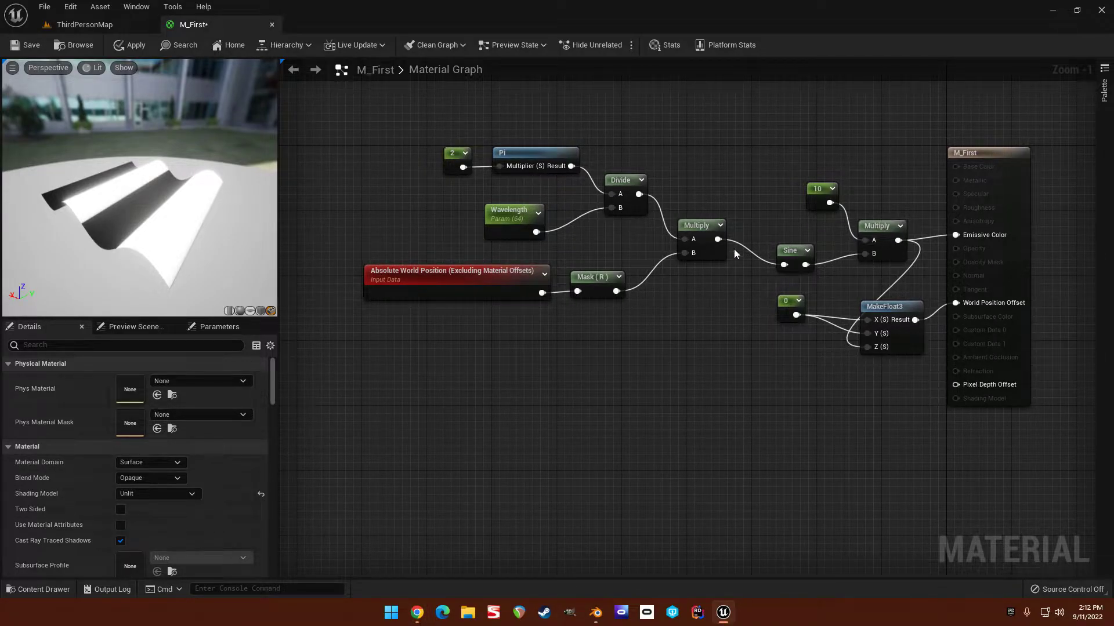
right_drag(635, 276, 558, 380)
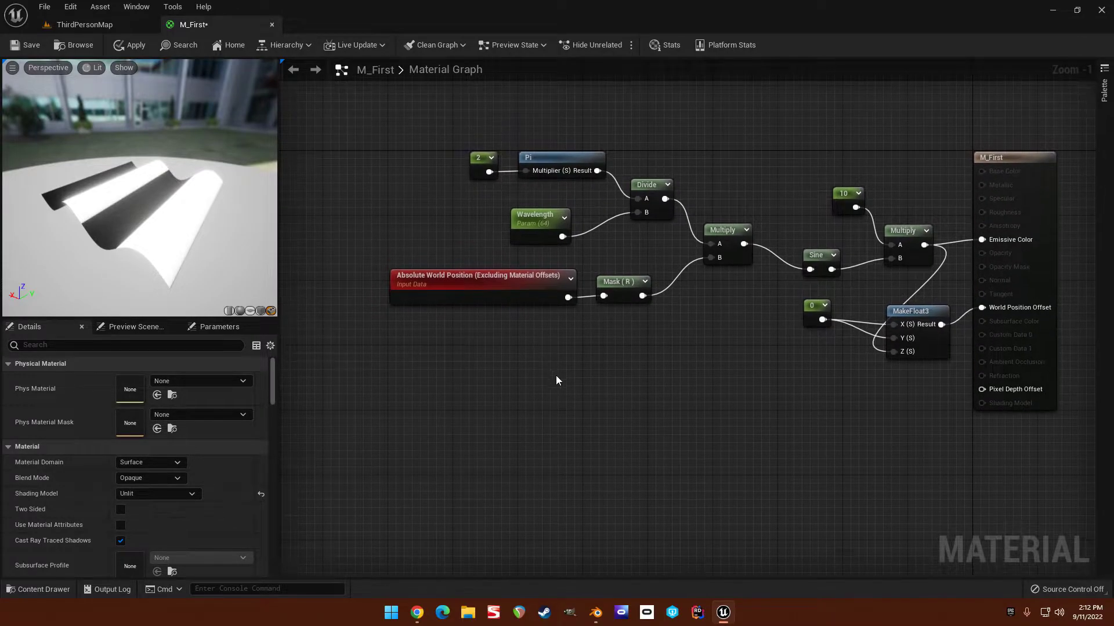
right_click(554, 374)
text(custom)
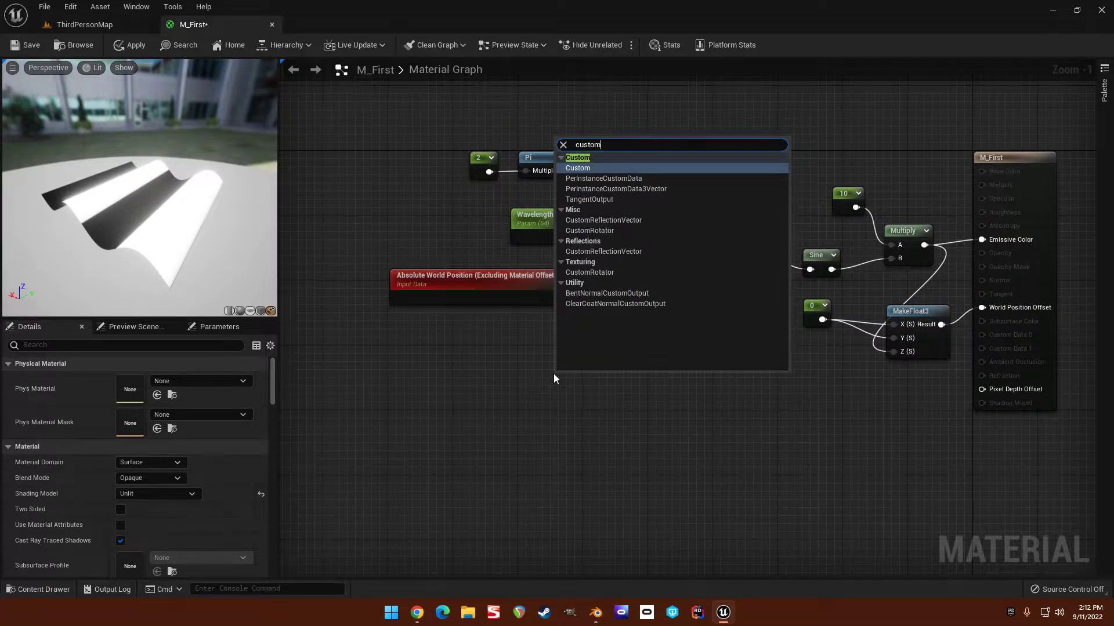
key(Return)
drag(577, 384, 673, 356)
right_drag(673, 356, 613, 337)
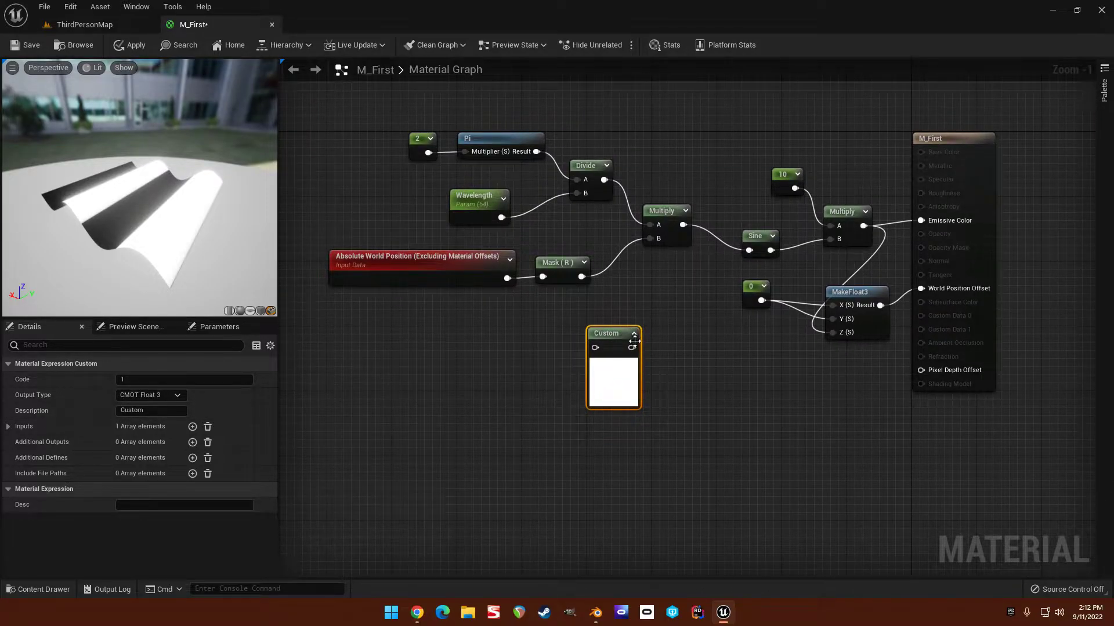
Move the existing wave node chain away from the M_First output node to make room beside it.
drag(319, 114, 655, 238)
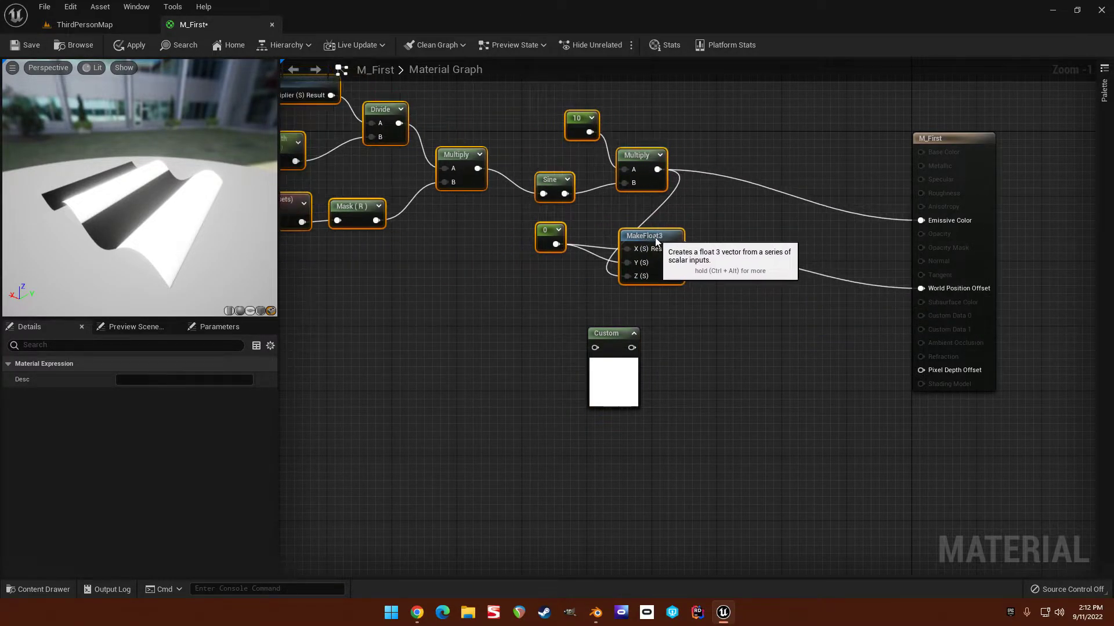
click(715, 209)
right_drag(715, 209, 844, 192)
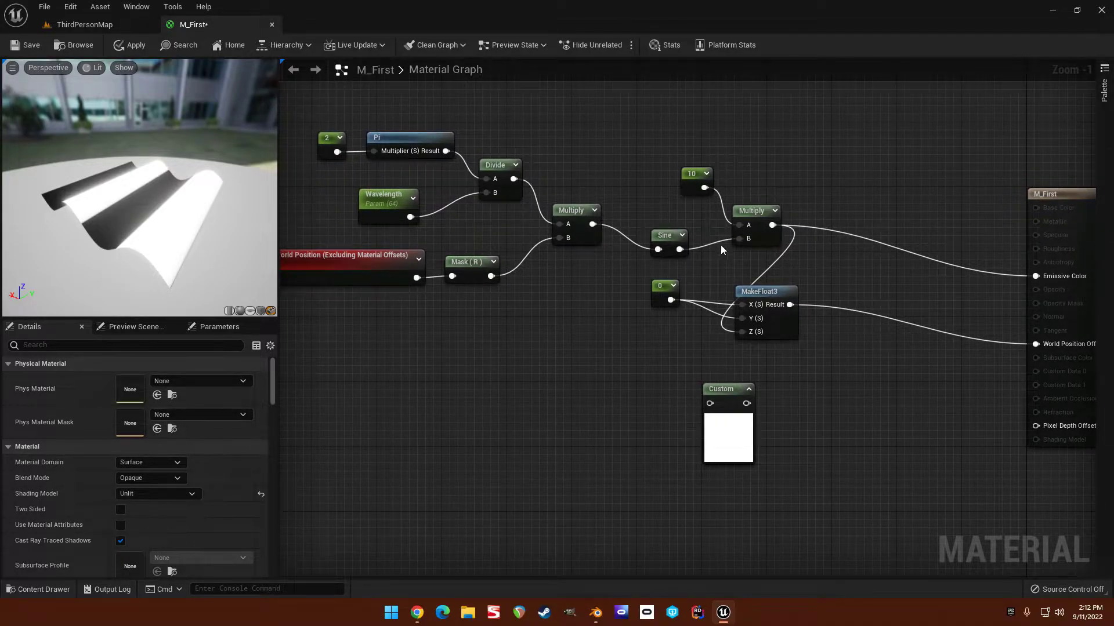
right_drag(879, 228, 824, 198)
Set the Custom node's description to First.
click(661, 376)
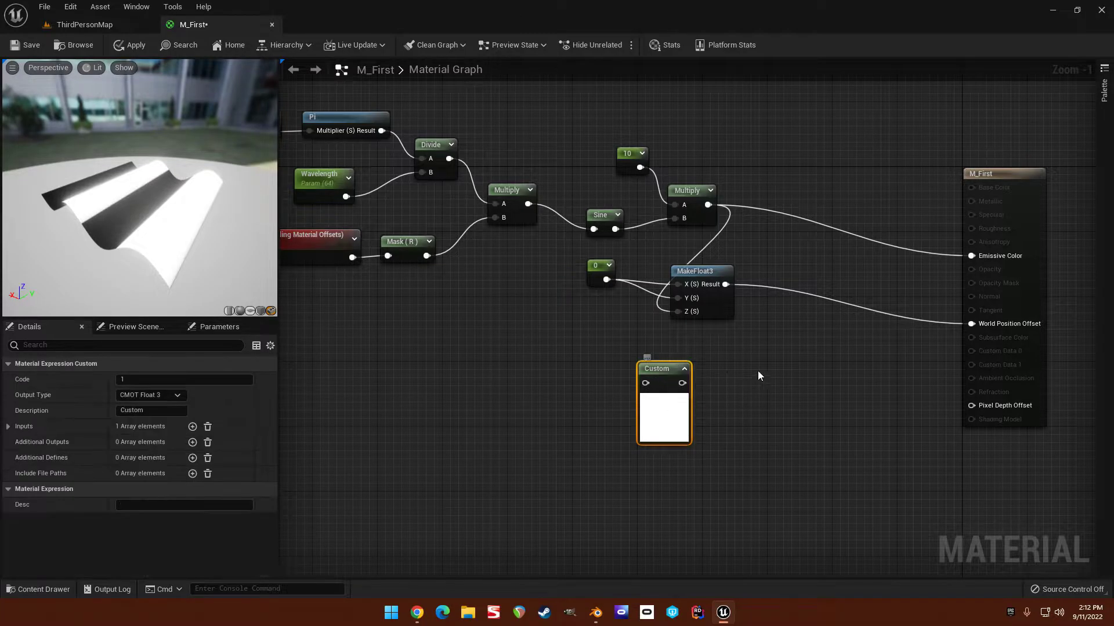
right_drag(785, 330, 740, 372)
click(441, 400)
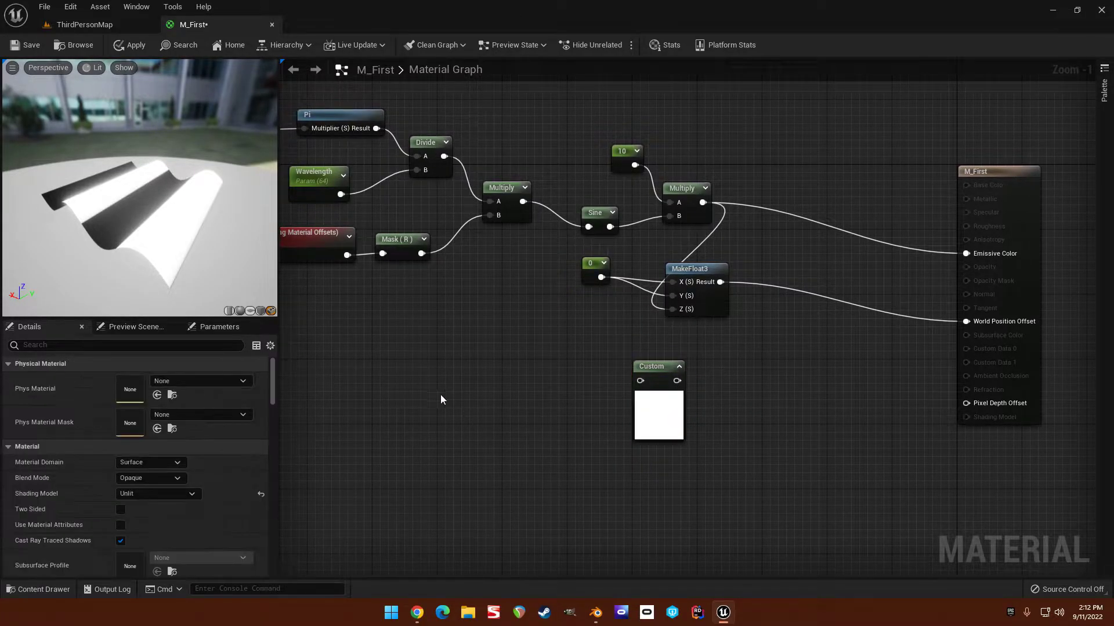
click(648, 364)
right_drag(640, 329, 627, 310)
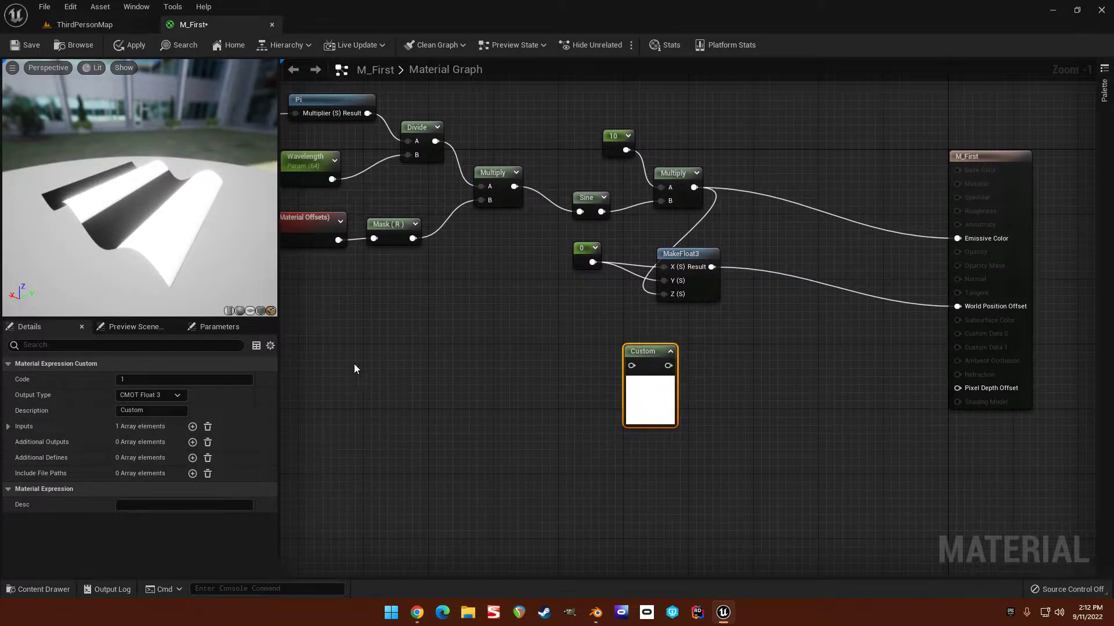
click(168, 411)
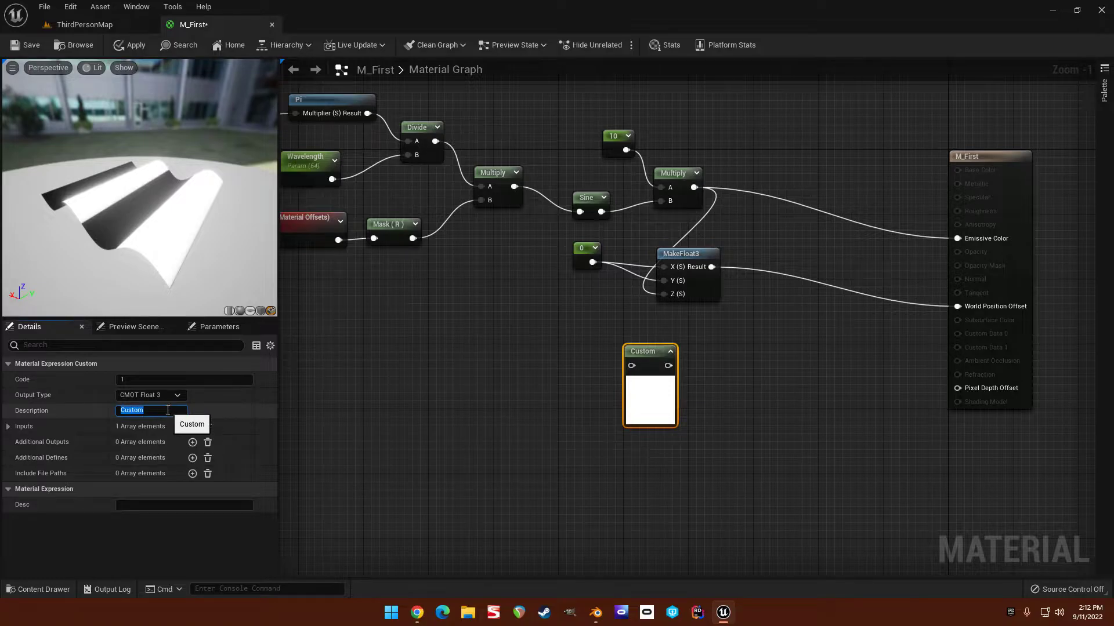
key(Return)
Replace the First node's code with "return float3(0, 0, 10 * sin(2 * Pi * Position.x / 128);".
click(217, 377)
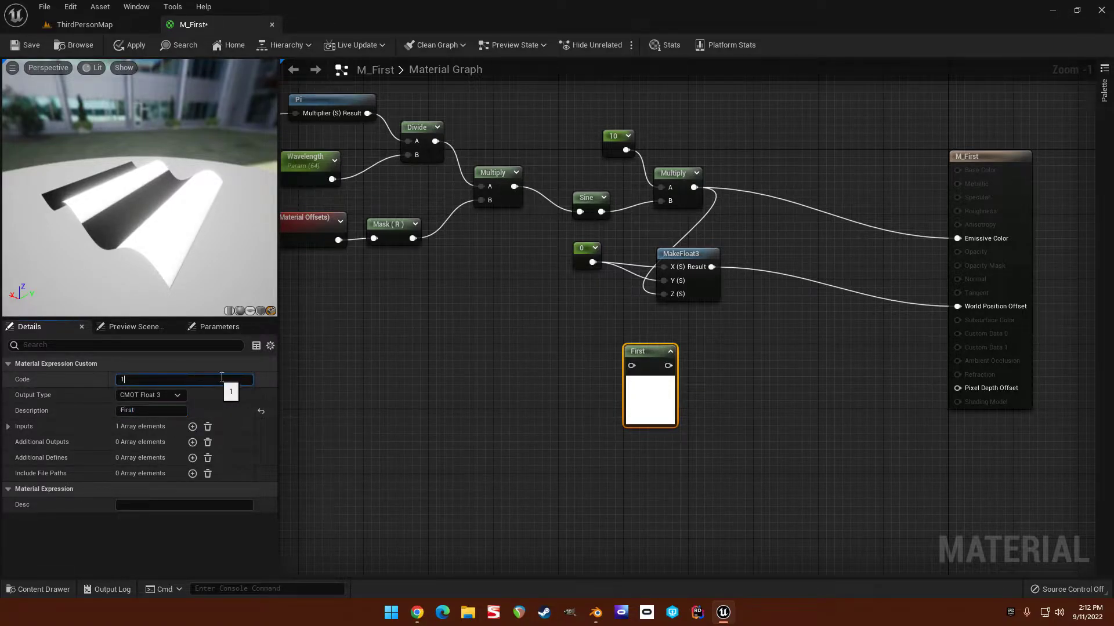
key(BackSpace)
text(return float3(0, 0, 10 * sin(2 * Pi * Position)
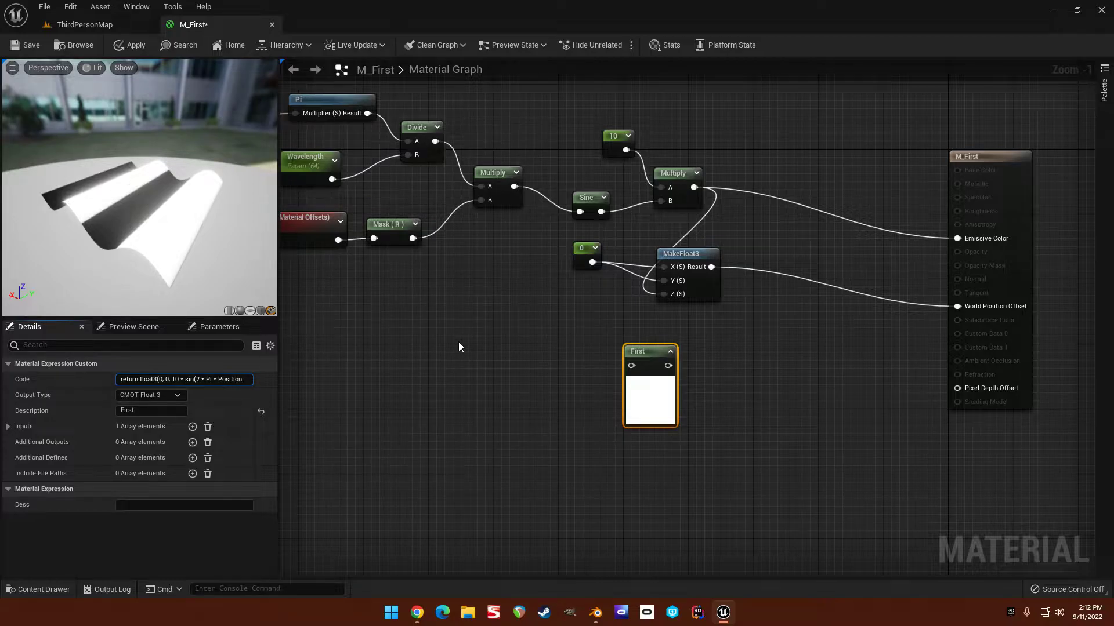
text(/ 128);)
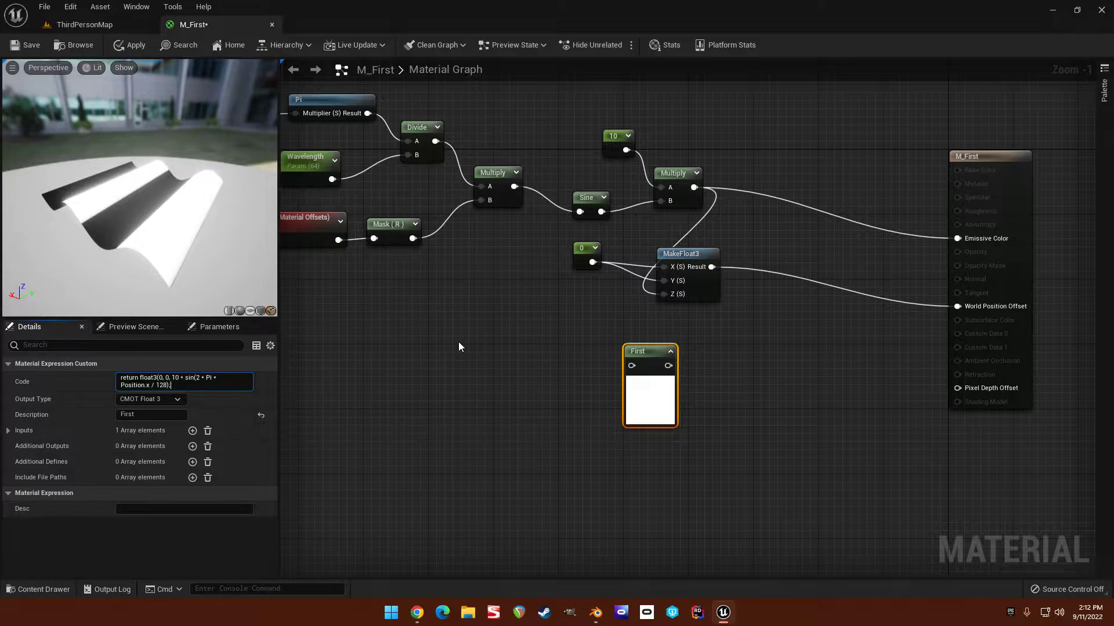
click(469, 373)
right_drag(525, 348, 524, 315)
Insert the line "float Pi = 3.1415;" above the return statement in the First node's code.
click(636, 314)
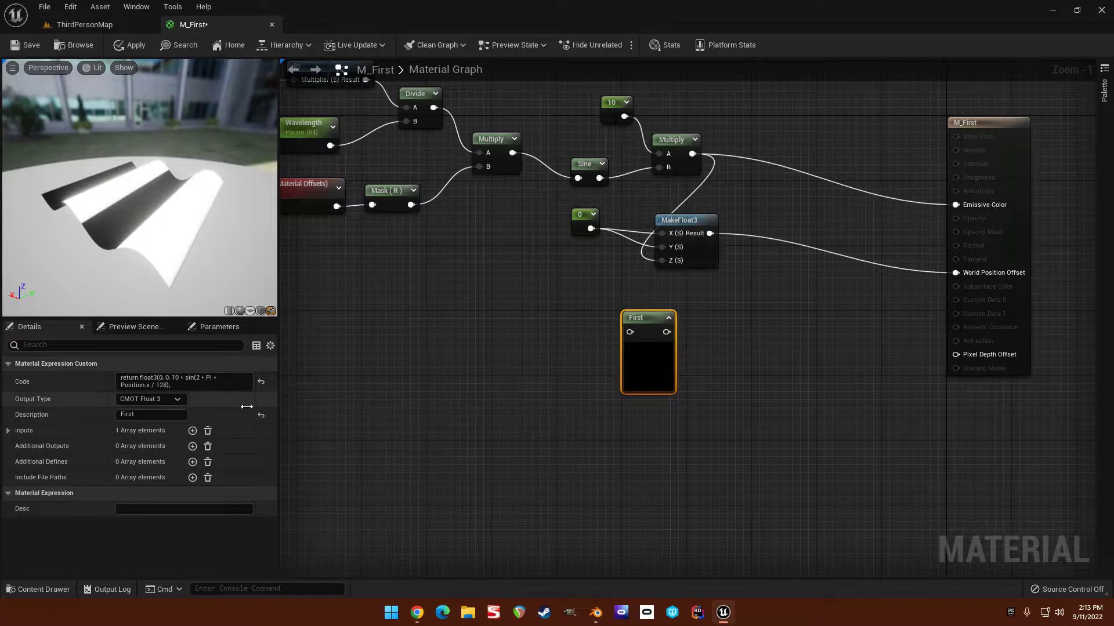
key(Return)
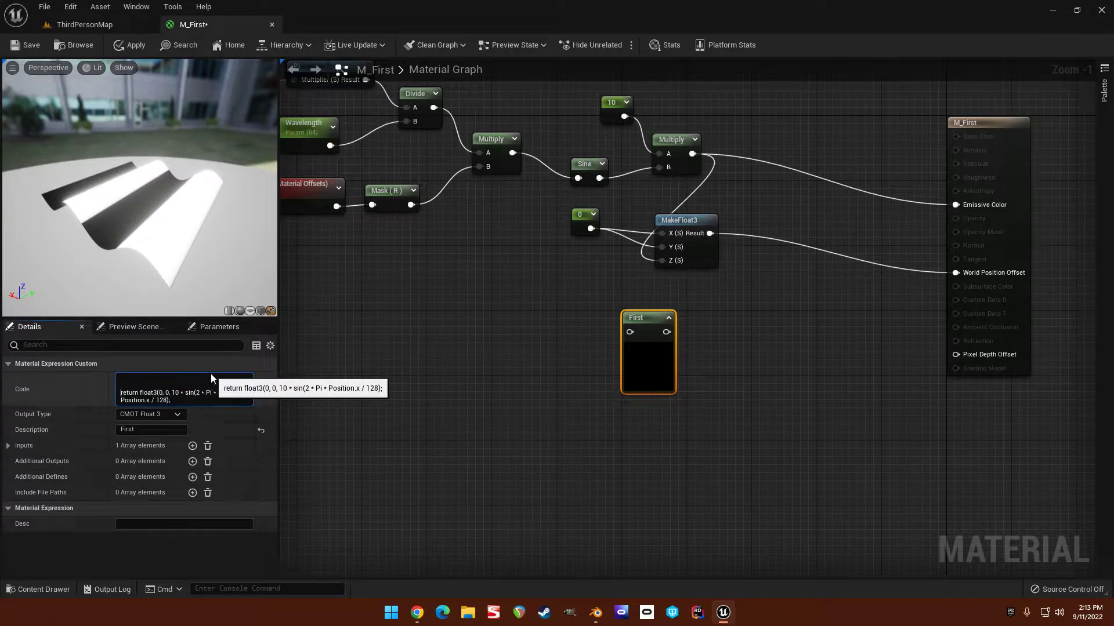
text(float Pi = 3.1415)
click(619, 320)
click(646, 348)
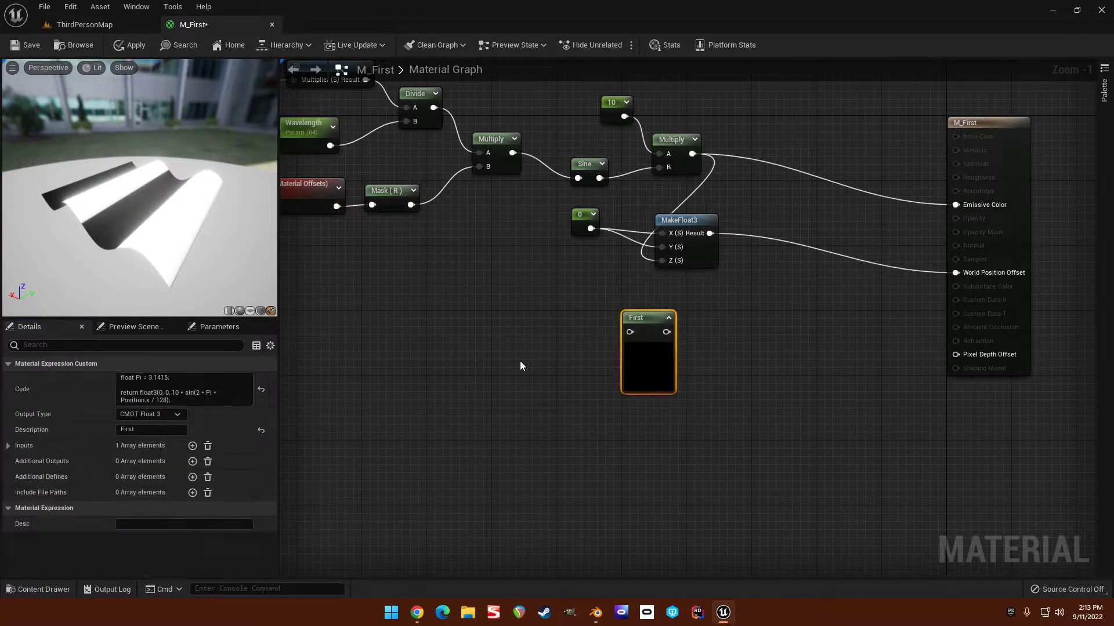
click(192, 446)
click(19, 478)
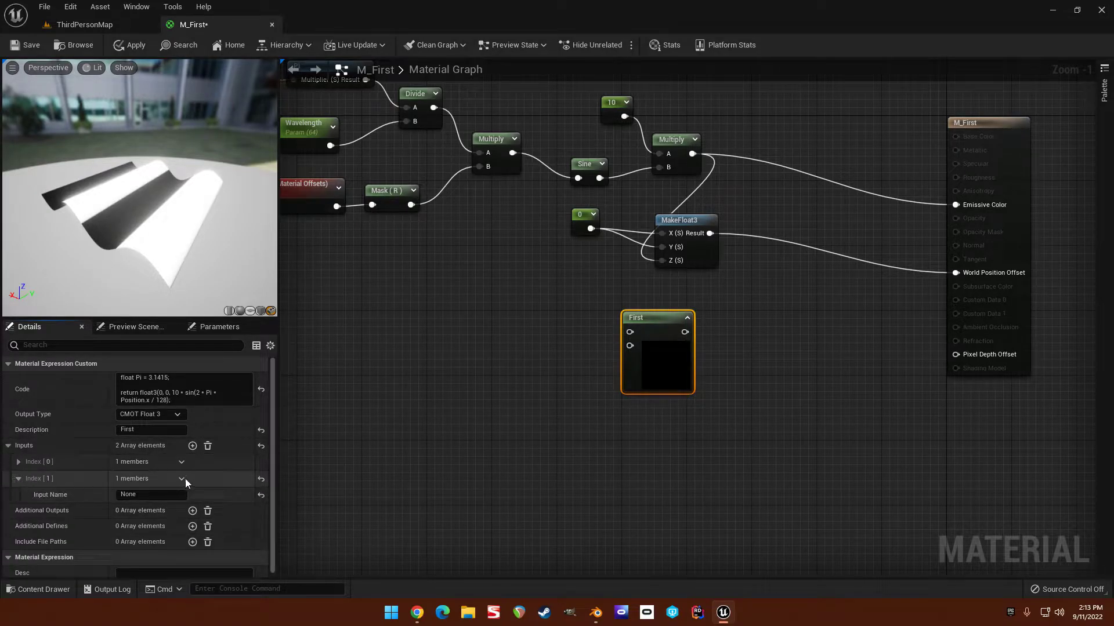
click(181, 479)
click(196, 508)
Name the First node's input Position.
click(20, 462)
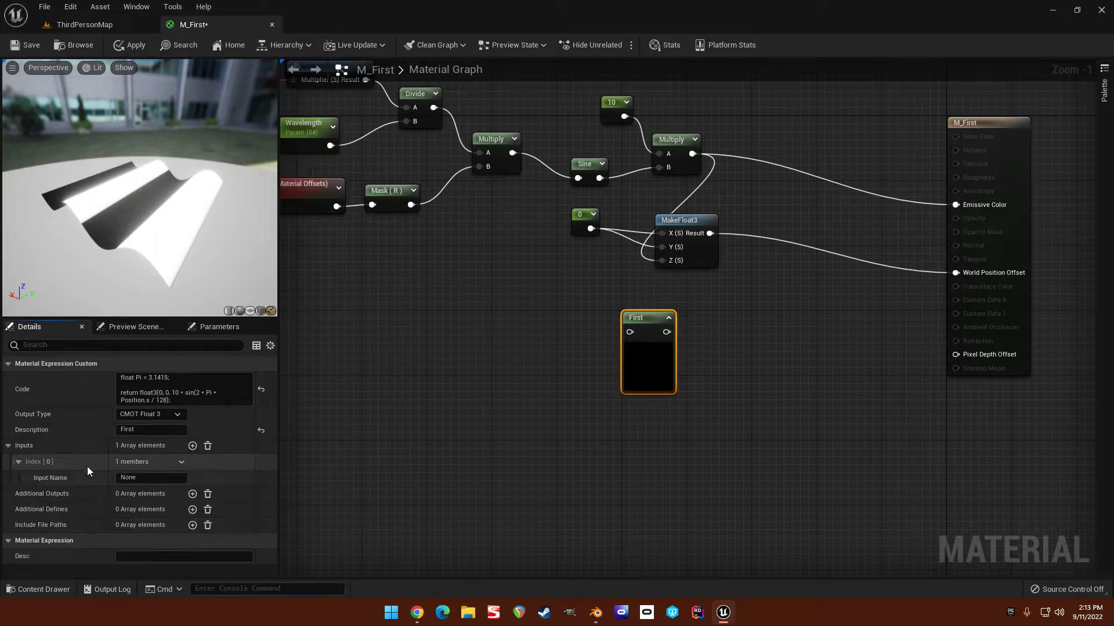
click(156, 478)
text(Position)
key(Return)
Connect Mask (R) to the First node's Position input, and the First node's output to World Position Offset and Emissive Color.
right_drag(459, 261, 592, 268)
drag(545, 207, 762, 335)
right_drag(750, 306, 600, 371)
drag(563, 349, 849, 290)
drag(563, 350, 850, 223)
Add the missing closing parenthesis in the First node's code so the return line ends with "Position.x / 128));".
click(470, 419)
click(535, 335)
click(185, 384)
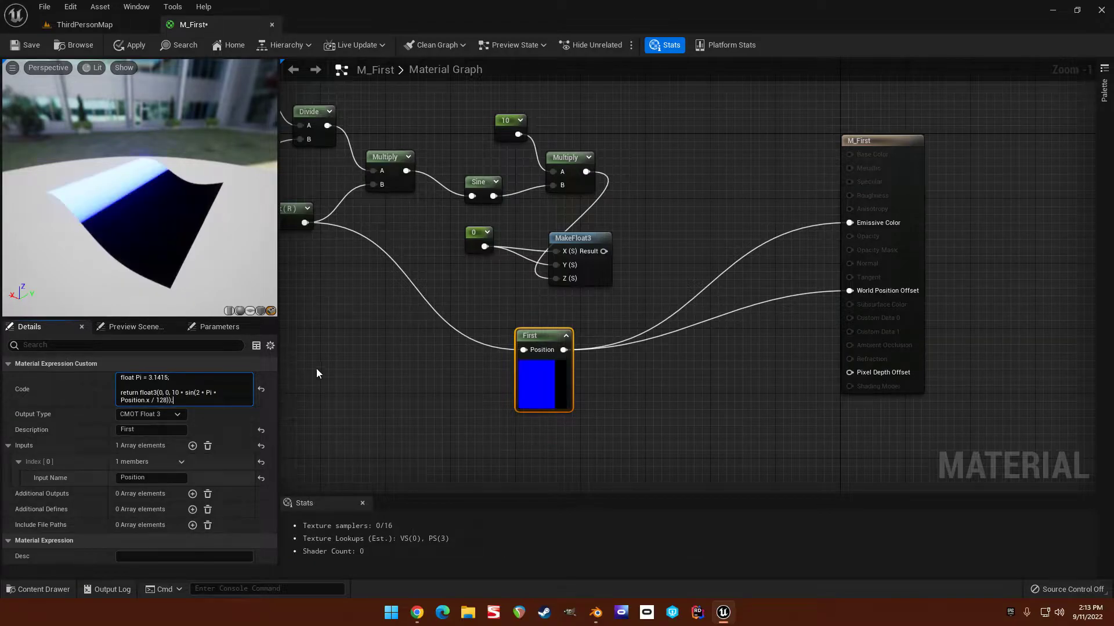
Examine the wave on the preview plane from several angles and compare the First node with the original node chain.
mouse_move(57, 221)
mouse_down()
mouse_move(110, 180)
mouse_move(139, 174)
mouse_move(116, 203)
mouse_move(151, 201)
mouse_move(130, 185)
mouse_move(142, 194)
mouse_move(162, 184)
mouse_up()
right_drag(300, 303, 542, 291)
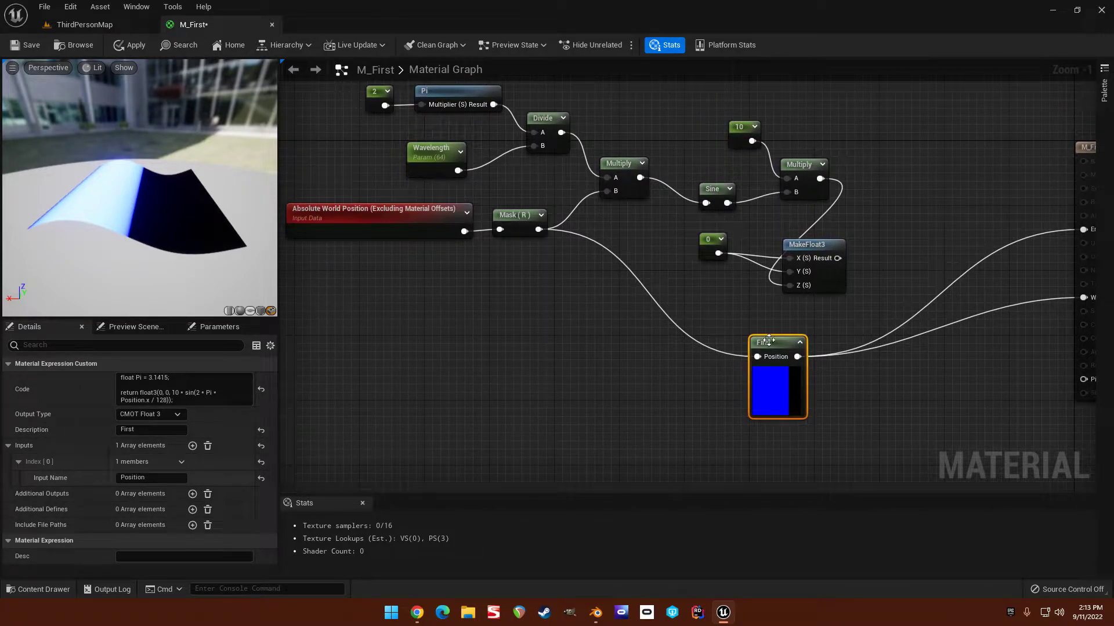
right_drag(471, 156, 458, 191)
right_drag(474, 279, 502, 242)
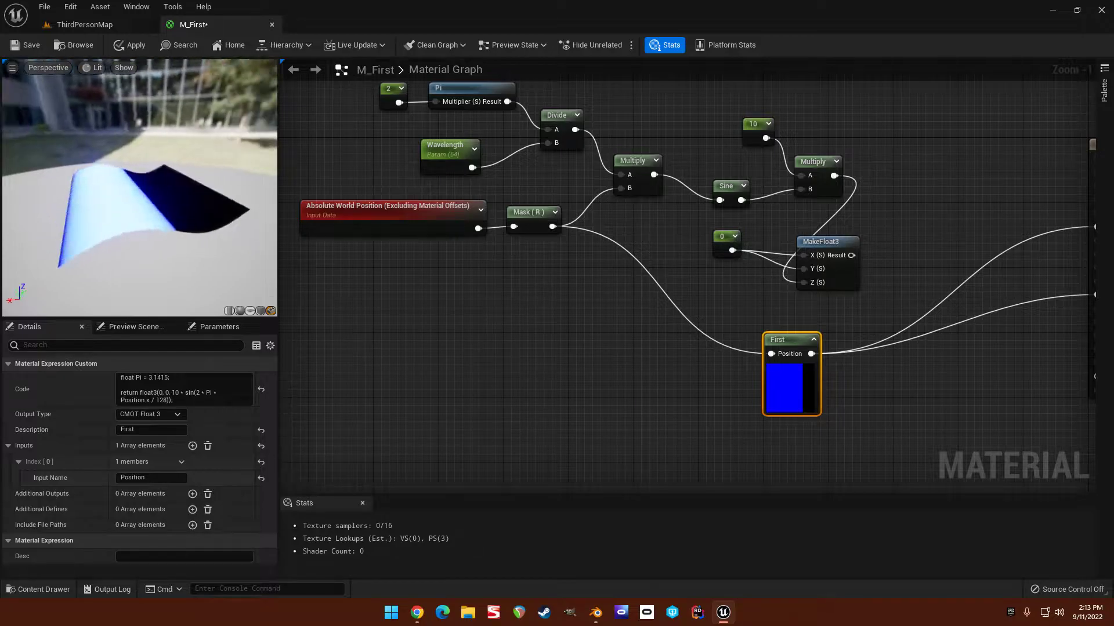
mouse_move(628, 343)
right_down()
mouse_move(621, 339)
mouse_move(624, 349)
right_up()
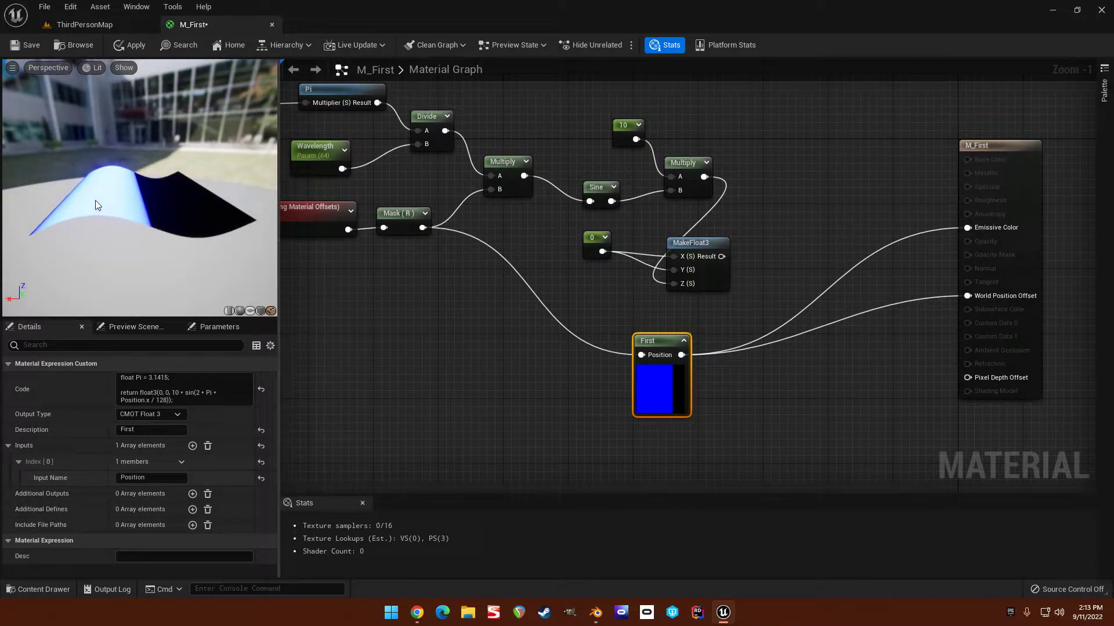
drag(104, 206, 246, 274)
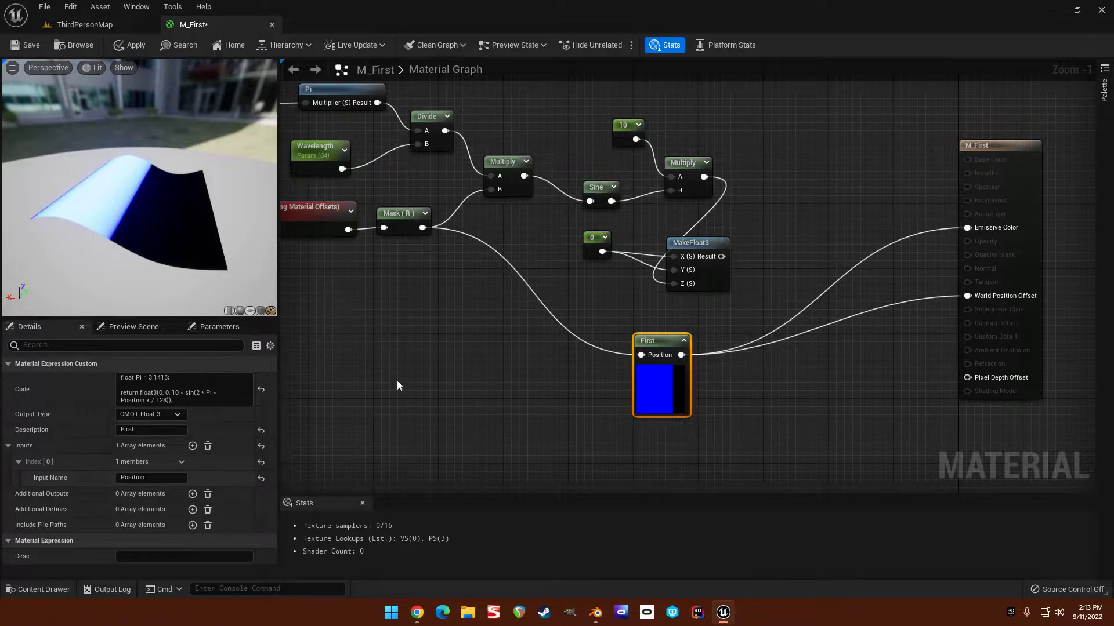
mouse_move(476, 321)
right_down()
mouse_move(440, 331)
mouse_move(484, 336)
right_up()
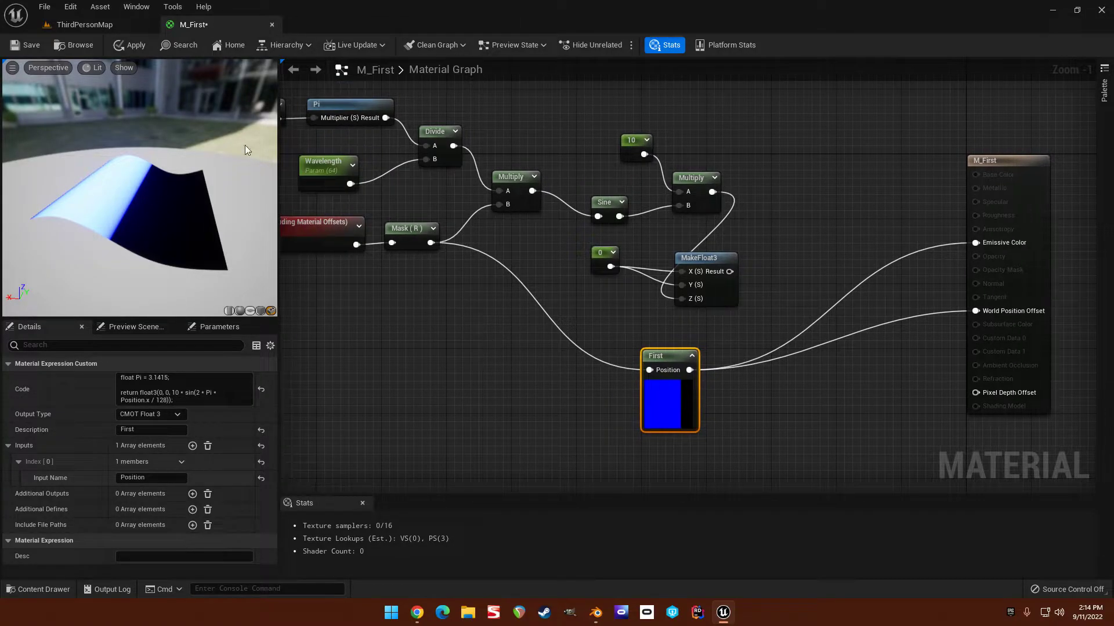
Save and close the M_First material, and reopen it from the MaterialLibrary folder.
click(26, 47)
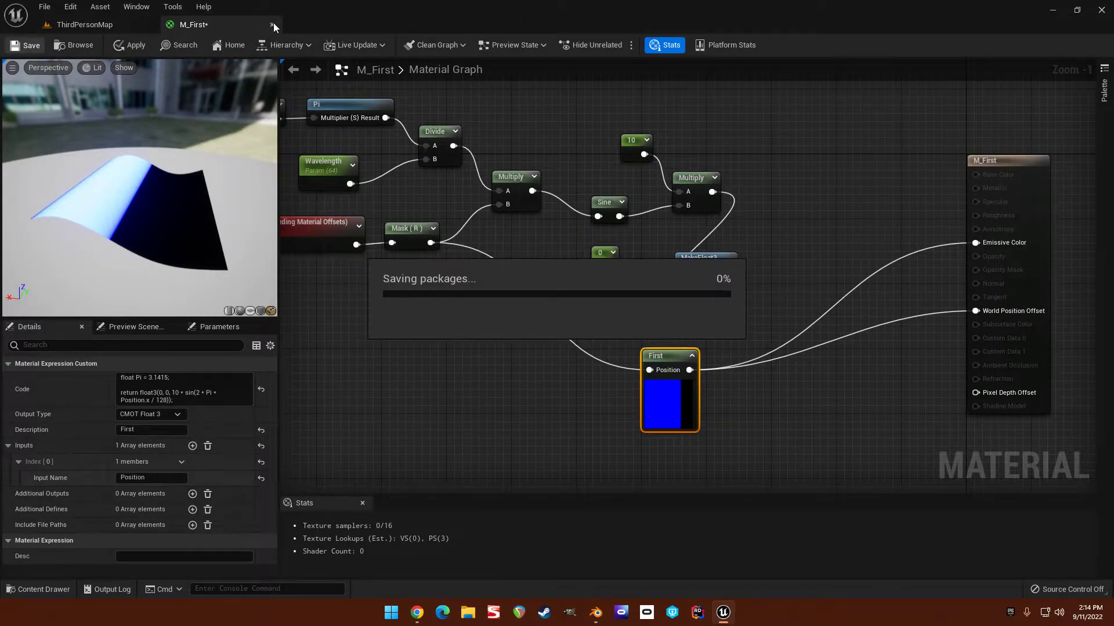
click(271, 25)
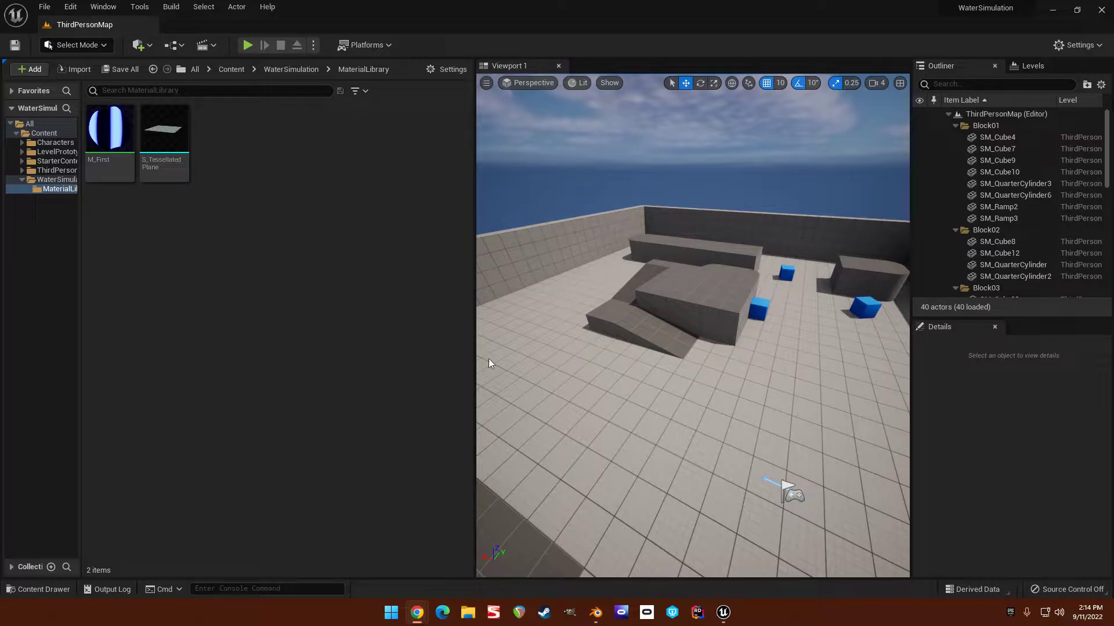
double_click(107, 159)
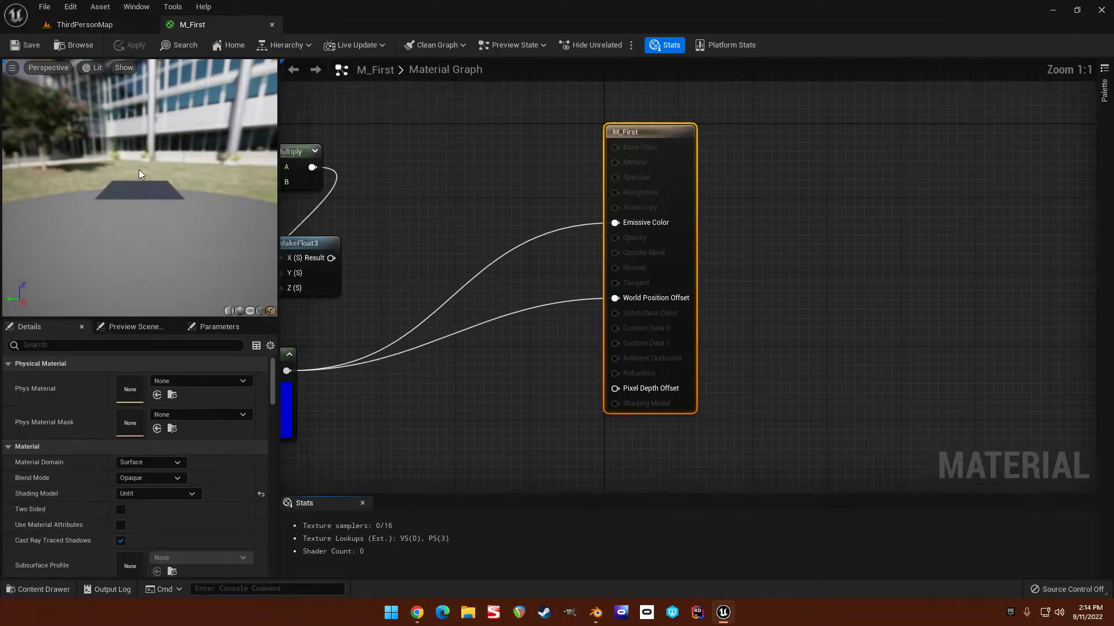
Examine the tessellated preview plane in the Wireframe view mode, and return the preview to Lit.
right_drag(391, 218, 768, 220)
drag(172, 163, 139, 163)
scroll(172, 163, up, 6)
scroll(172, 163, down, 2)
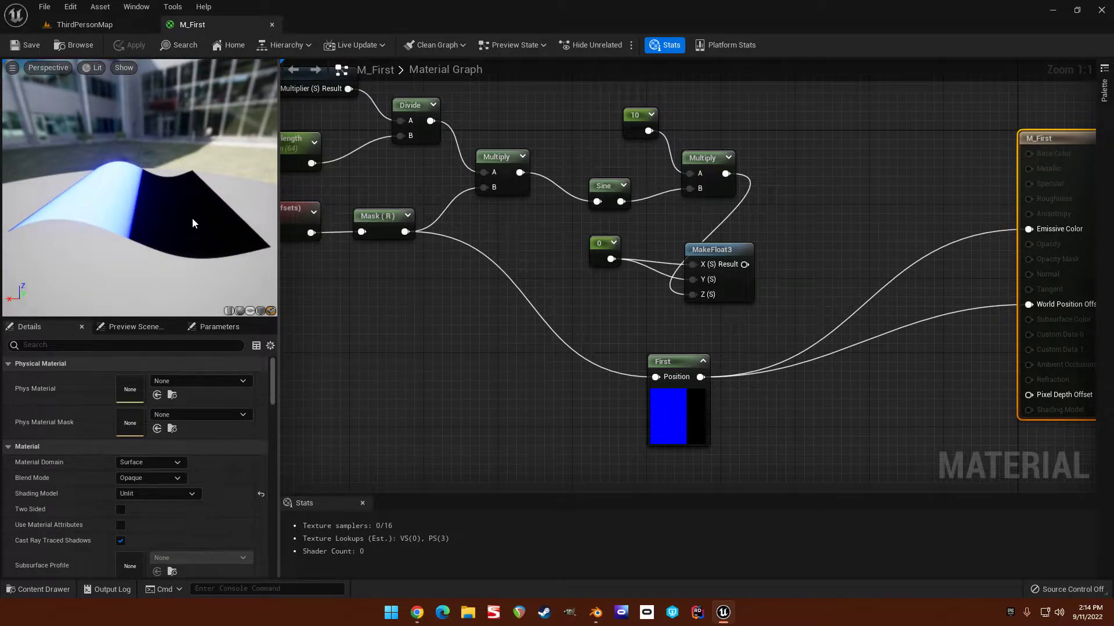
click(52, 72)
click(87, 68)
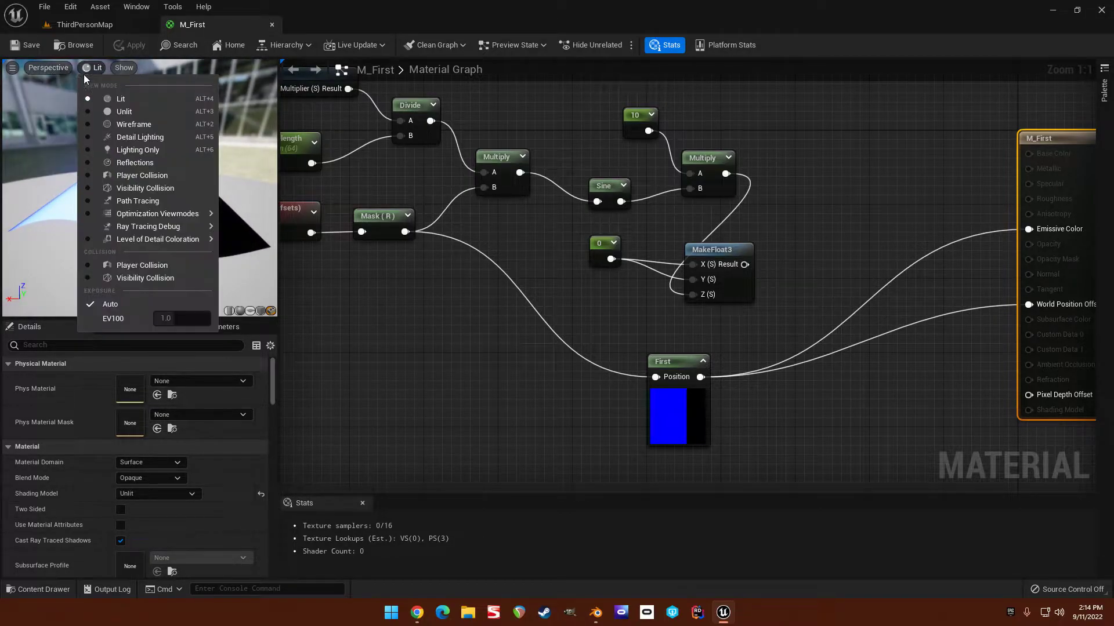
click(116, 125)
mouse_move(112, 175)
right_down()
mouse_move(113, 217)
mouse_move(113, 157)
right_up()
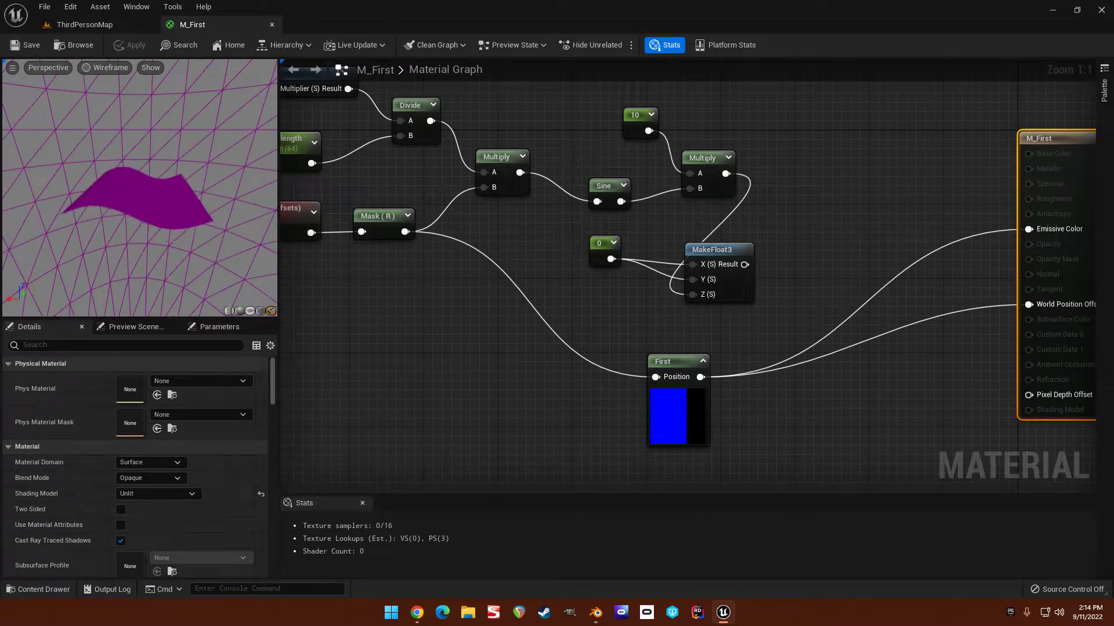
mouse_move(92, 232)
mouse_down()
mouse_move(70, 232)
mouse_move(93, 232)
mouse_up()
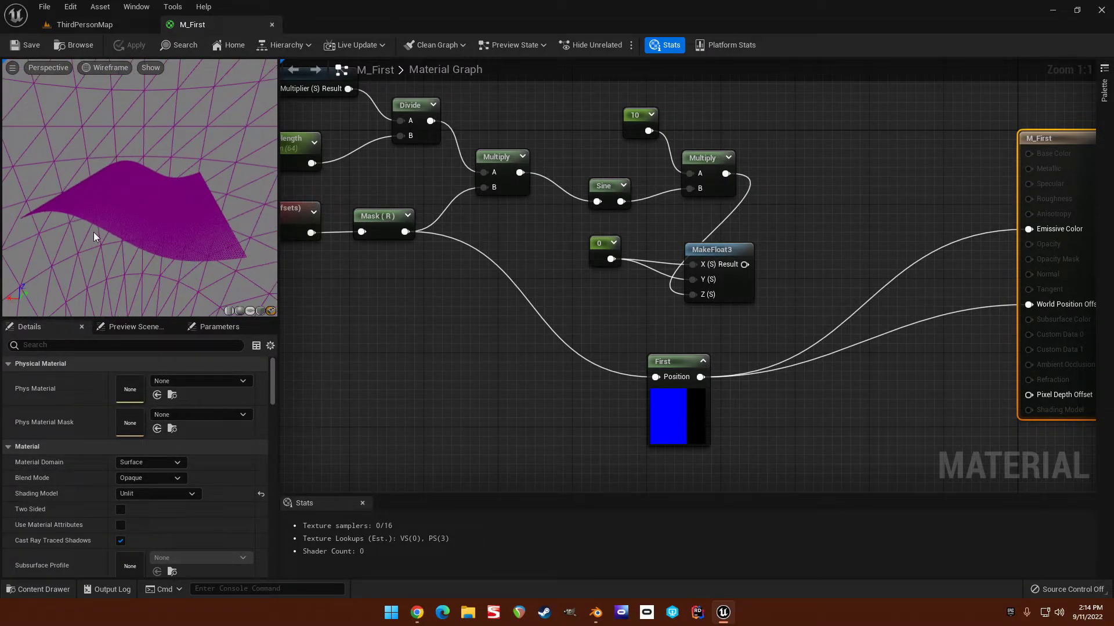
click(103, 68)
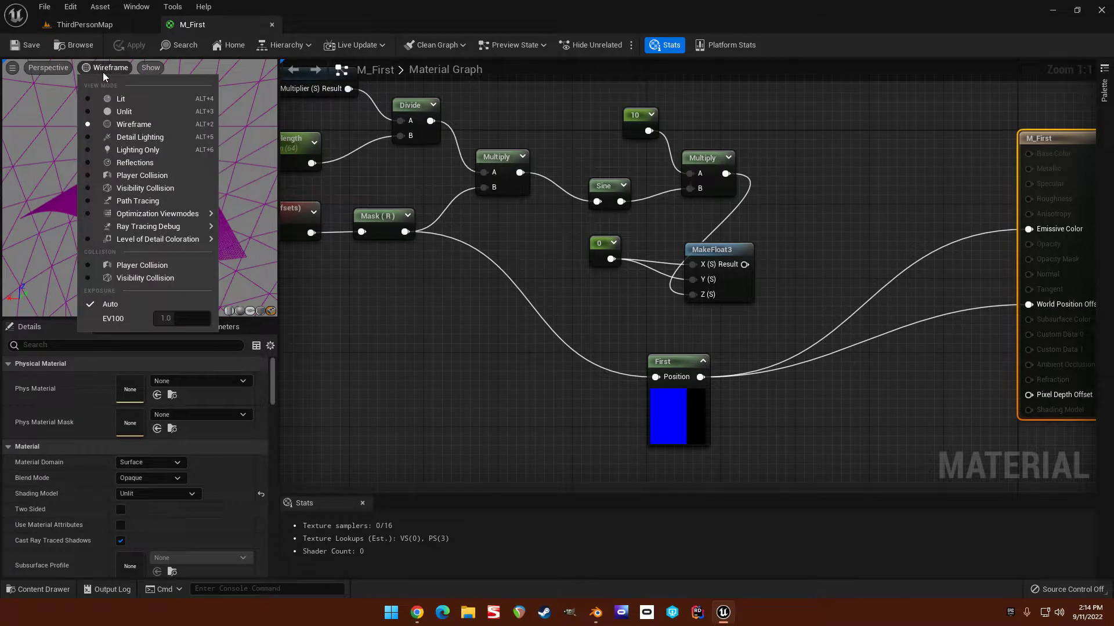
click(120, 99)
Reconnect the MakeFloat3 result to World Position Offset and Emissive Color, and delete the First custom node.
right_drag(341, 271, 412, 341)
right_drag(743, 345, 563, 316)
drag(595, 300, 879, 340)
drag(594, 300, 880, 265)
right_drag(518, 346, 624, 298)
click(667, 377)
key(Delete)
Set the Wavelength parameter's default value to 1 and view the resulting wave on the preview plane.
right_drag(389, 328, 531, 307)
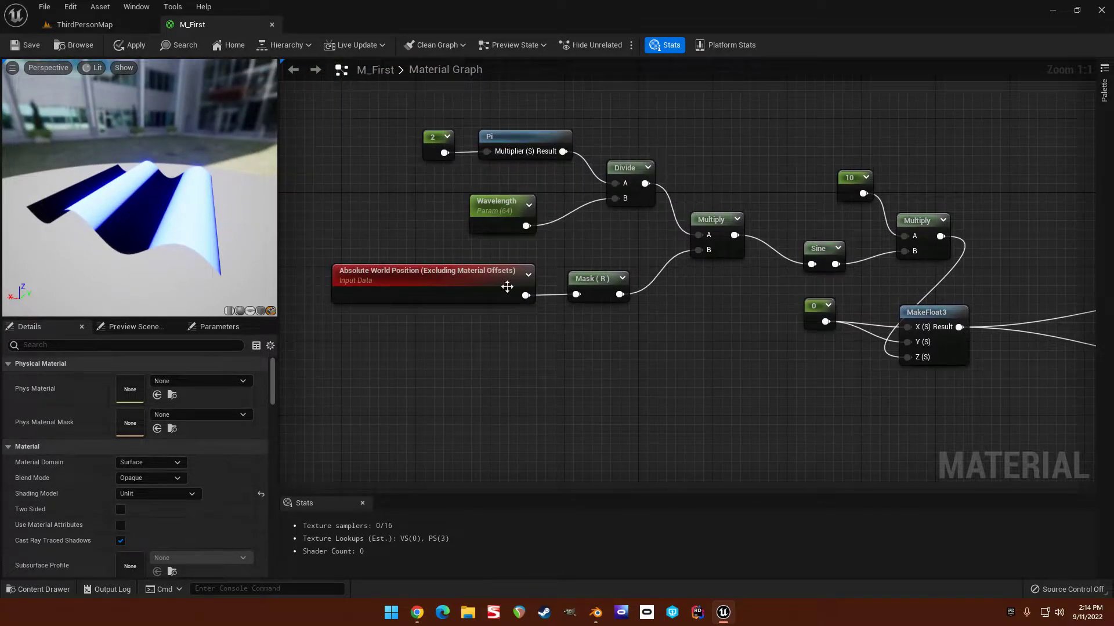
right_drag(495, 270, 357, 270)
right_drag(427, 318, 496, 329)
right_drag(469, 262, 500, 266)
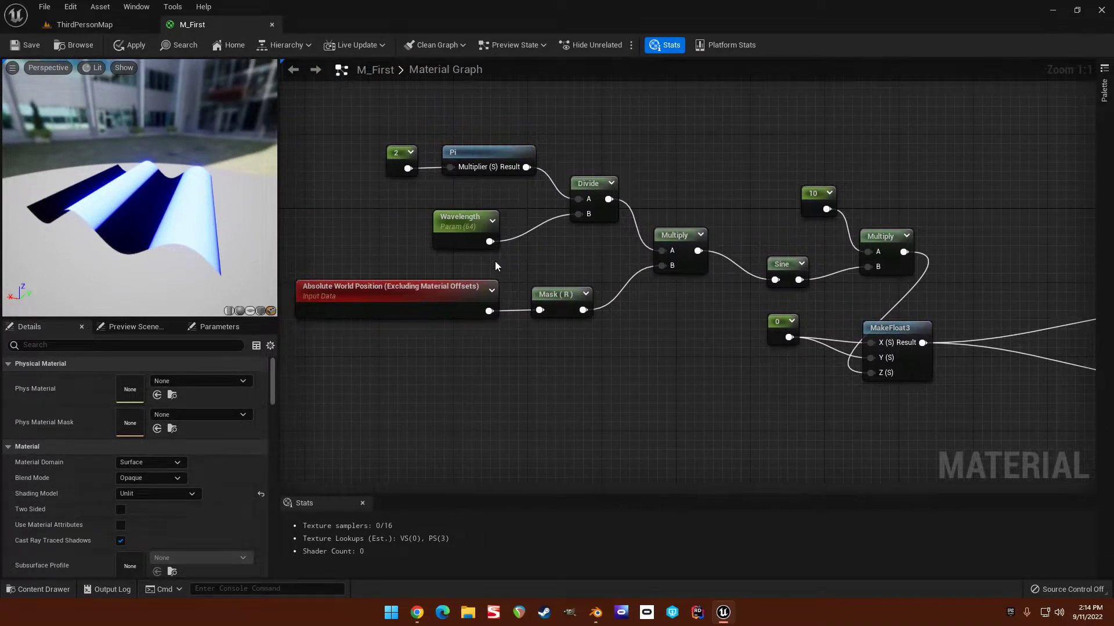
click(465, 227)
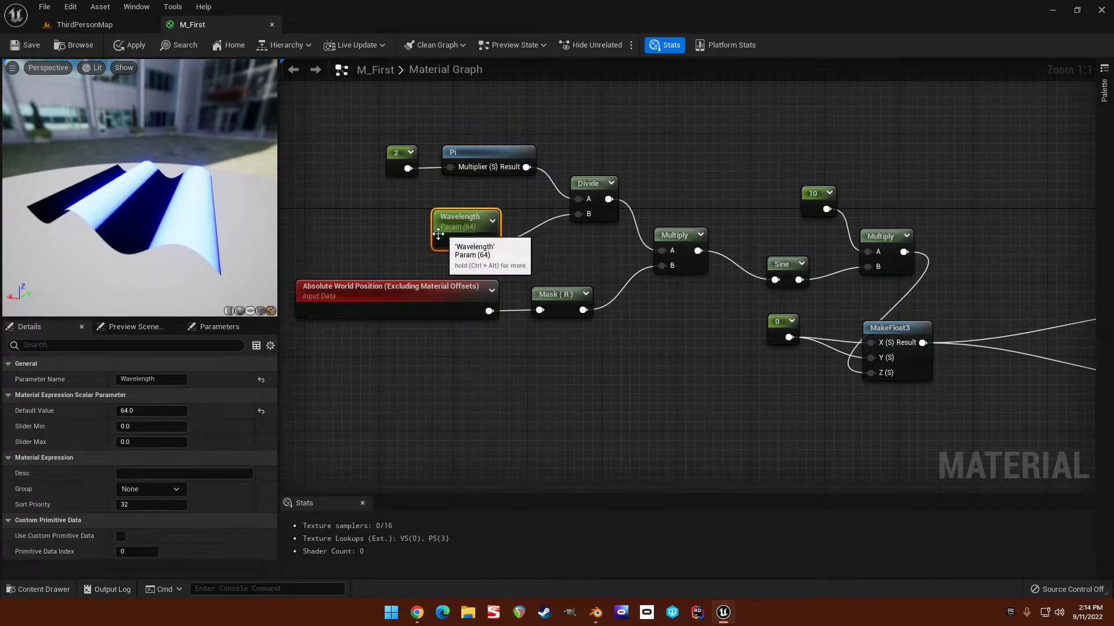
click(156, 409)
text(1)
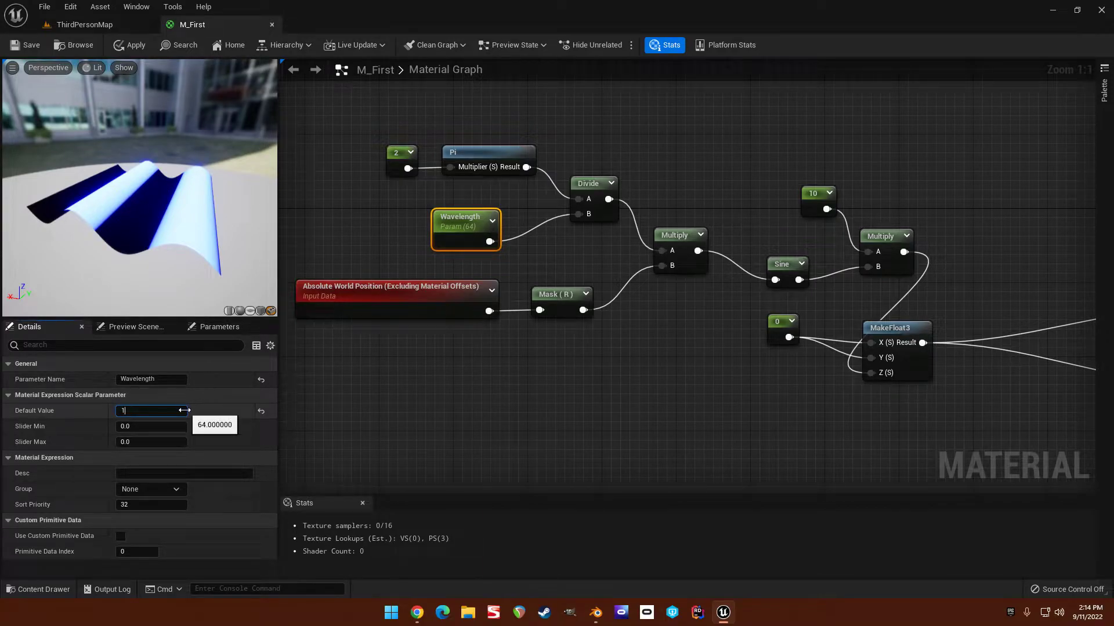
key(Return)
drag(165, 244, 86, 240)
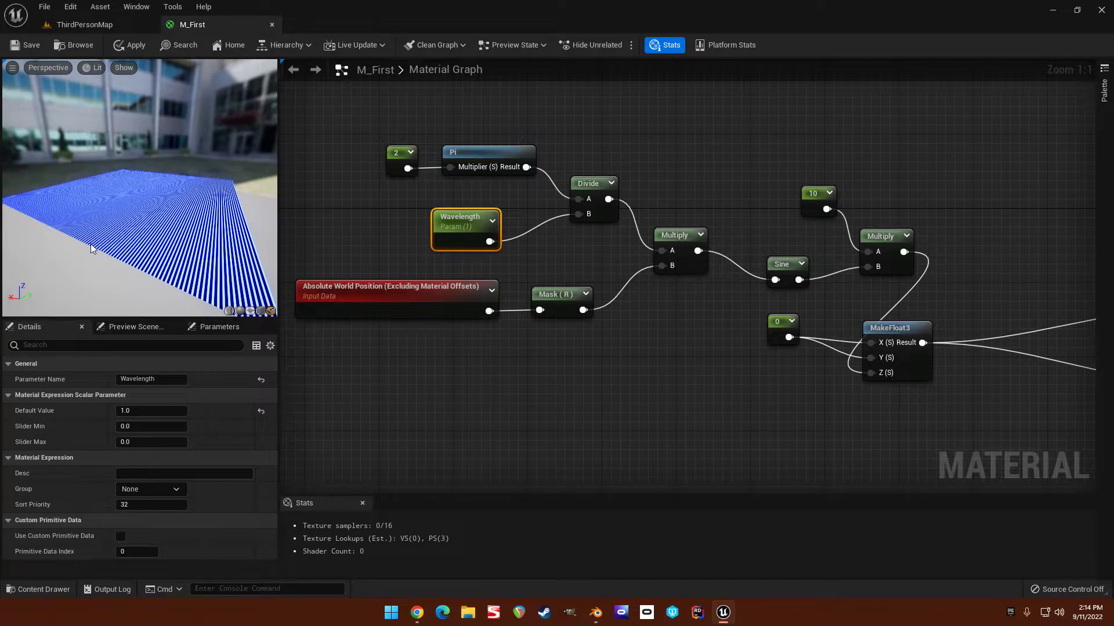
Try Wavelength default values of 2 and 3, and inspect the wave on the preview plane.
click(149, 413)
text(2)
key(Return)
text(3)
key(Return)
drag(139, 191, 110, 186)
Set the Wavelength default value to 2.1 and inspect the wave peaks from several angles.
click(144, 408)
text(2)
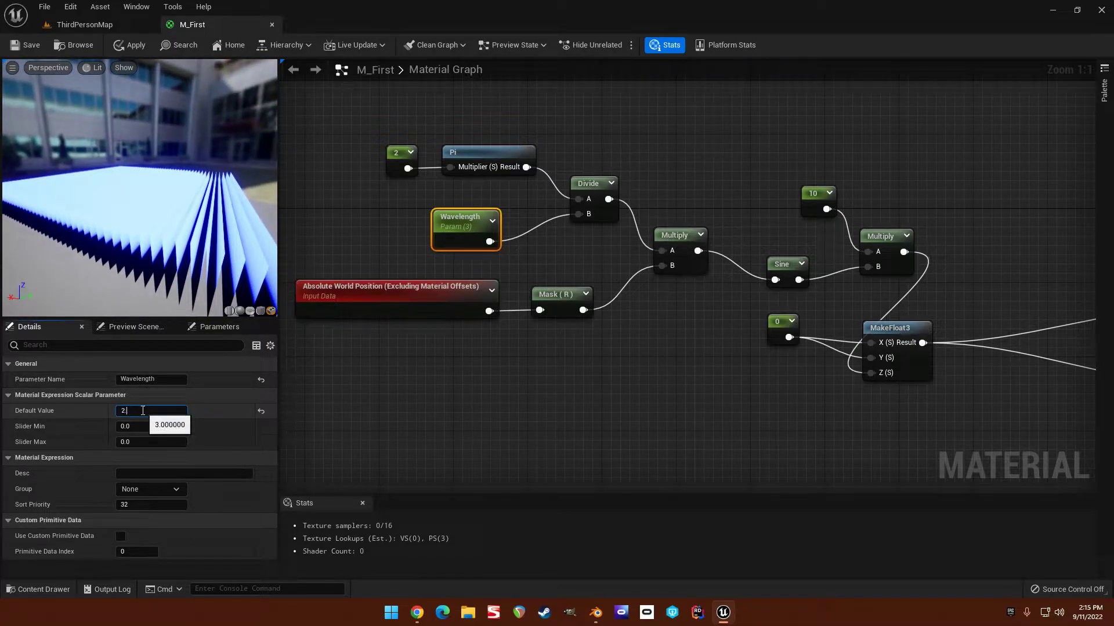
text(.1)
key(Return)
drag(145, 192, 110, 194)
drag(139, 189, 130, 240)
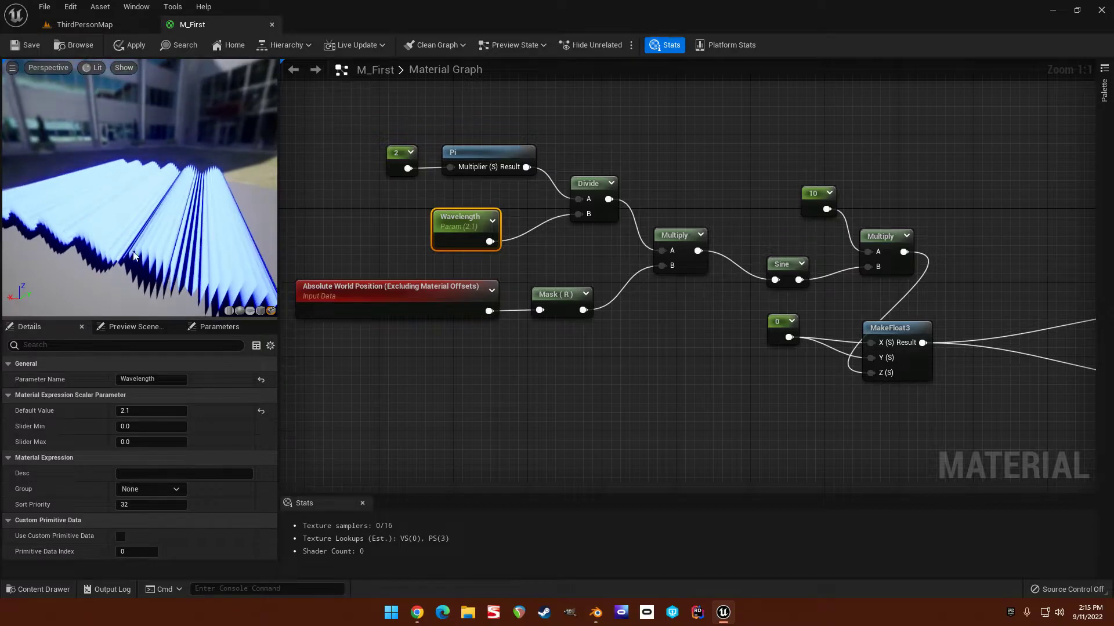
Set the Wavelength default value to 10 and inspect the preview plane.
click(173, 410)
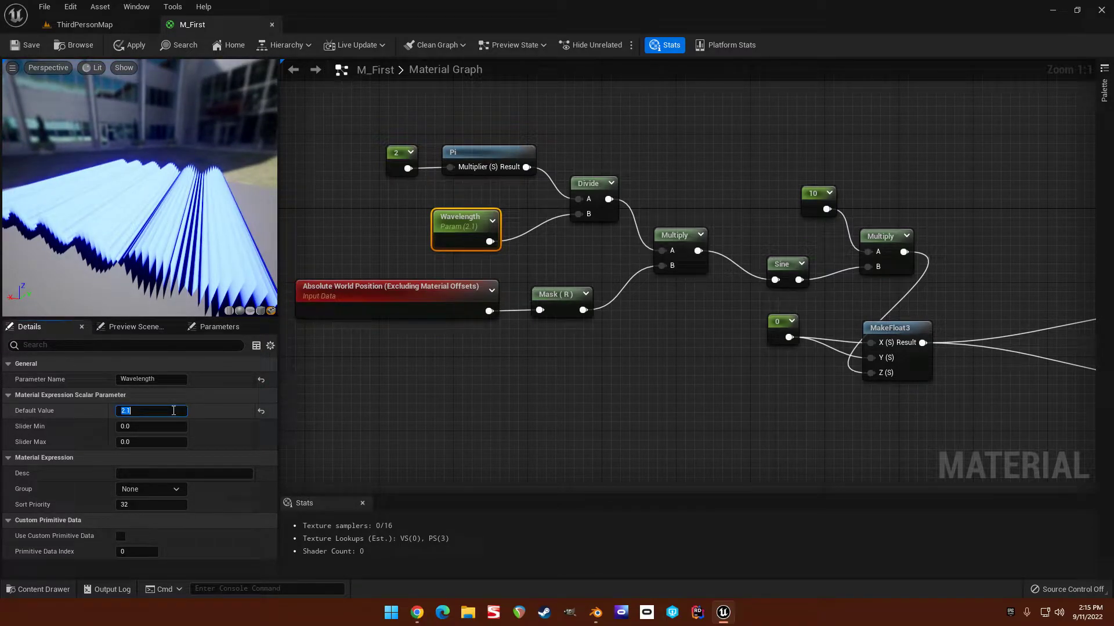
key(Return)
drag(151, 244, 116, 226)
Return the Wavelength default value to 1 after trying another value on the preview plane.
click(145, 410)
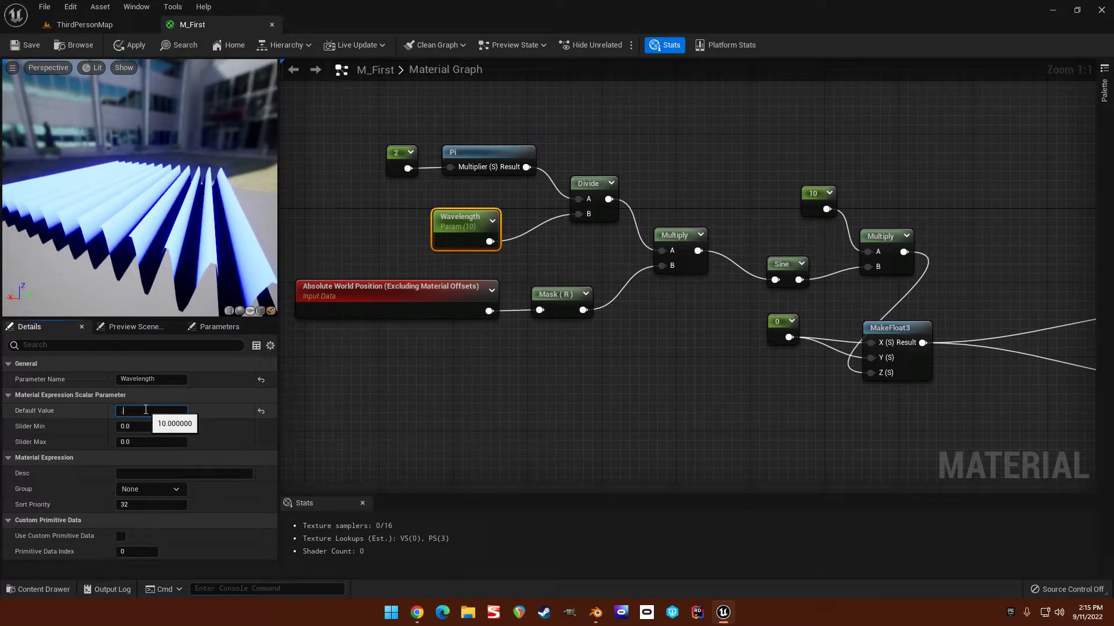
key(Return)
drag(72, 236, 41, 190)
click(153, 410)
text(1)
key(Return)
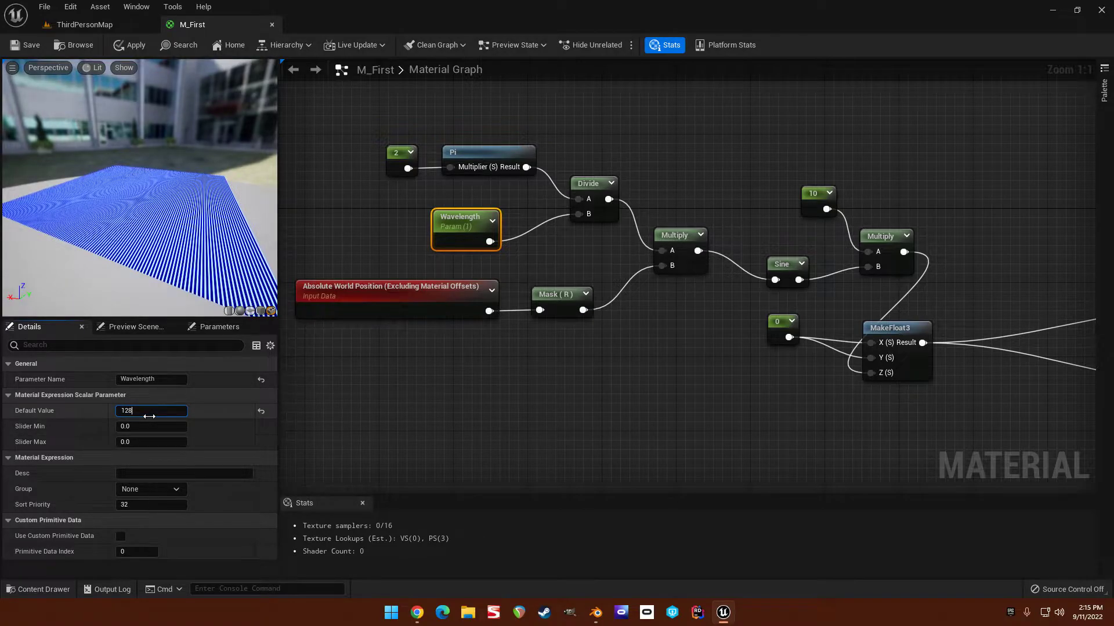
Try Wavelength default values of 128 and 256, viewing the preview plane after each change.
key(Return)
drag(120, 245, 92, 242)
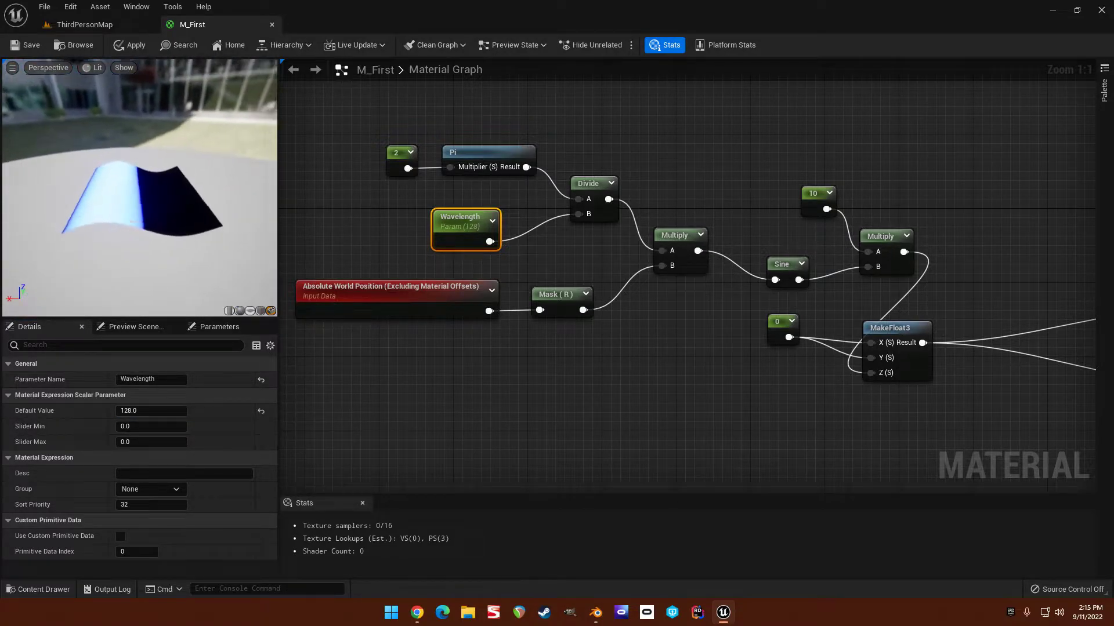
click(157, 411)
text(256)
key(Return)
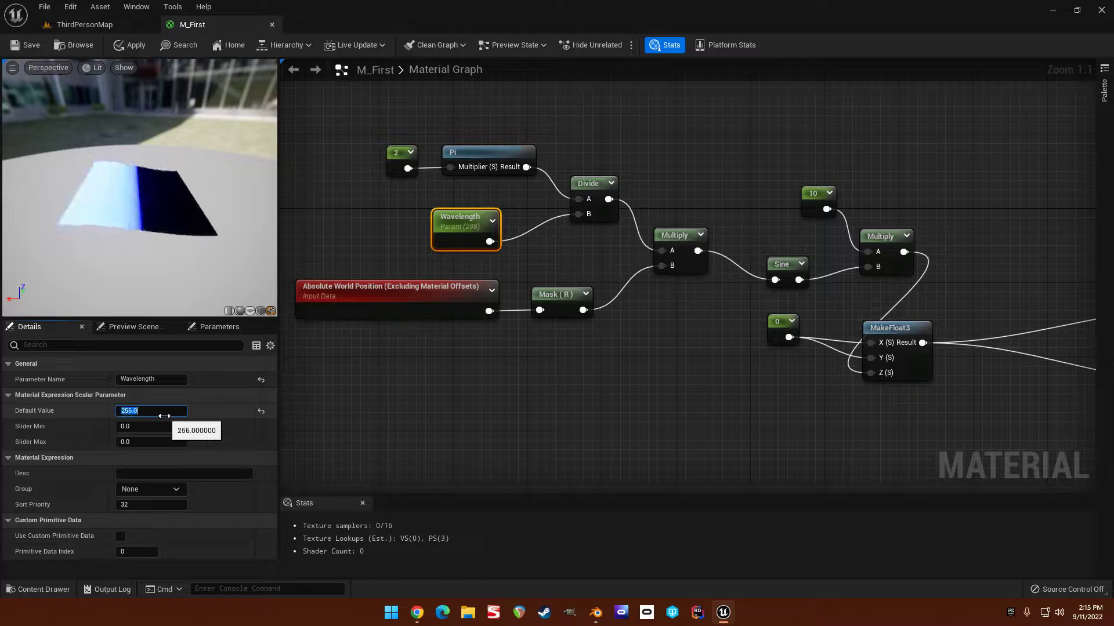
drag(157, 255, 125, 250)
Set the Wavelength default value to 512 and orbit around the preview plane.
click(162, 411)
text(512)
key(Return)
drag(80, 191, 145, 165)
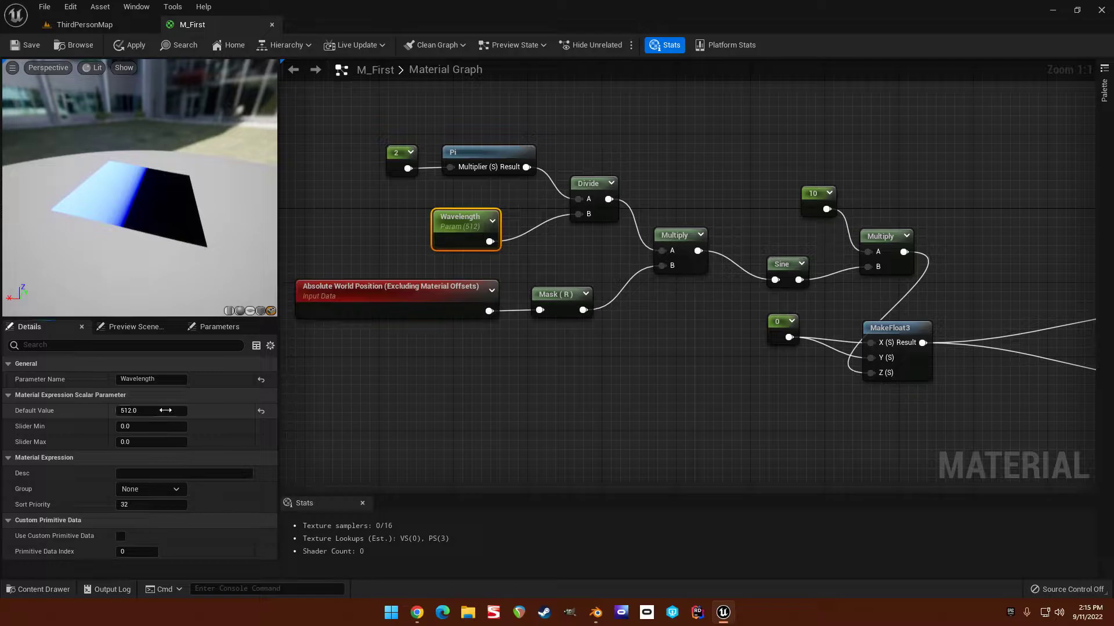
Set the Wavelength default value to 128 and check the wave on the preview plane.
click(169, 410)
text(128)
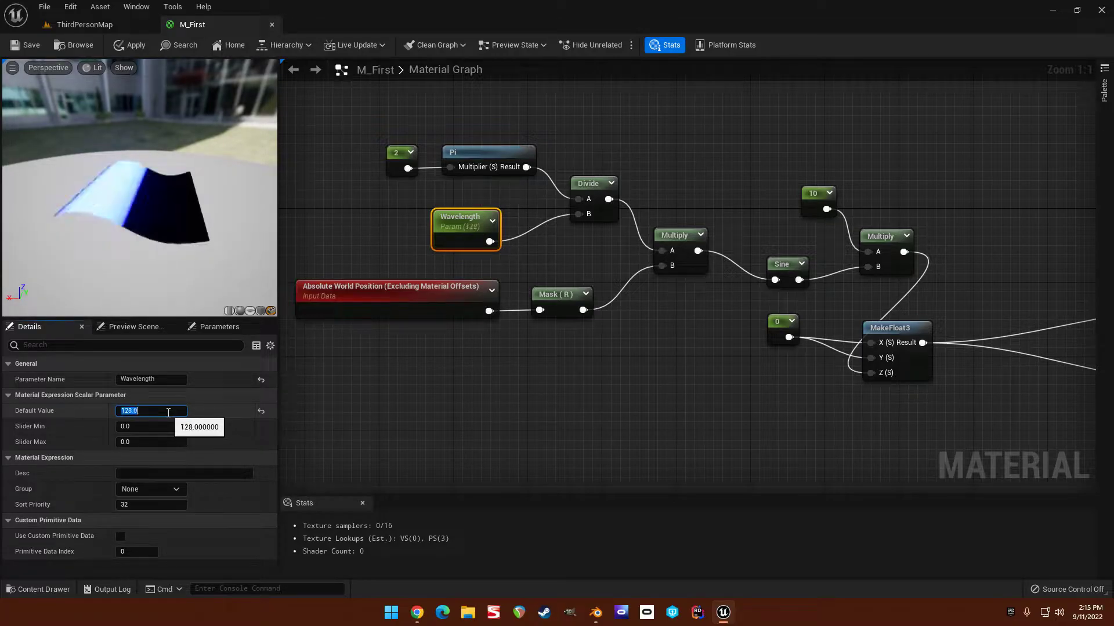
key(Return)
drag(140, 174, 148, 226)
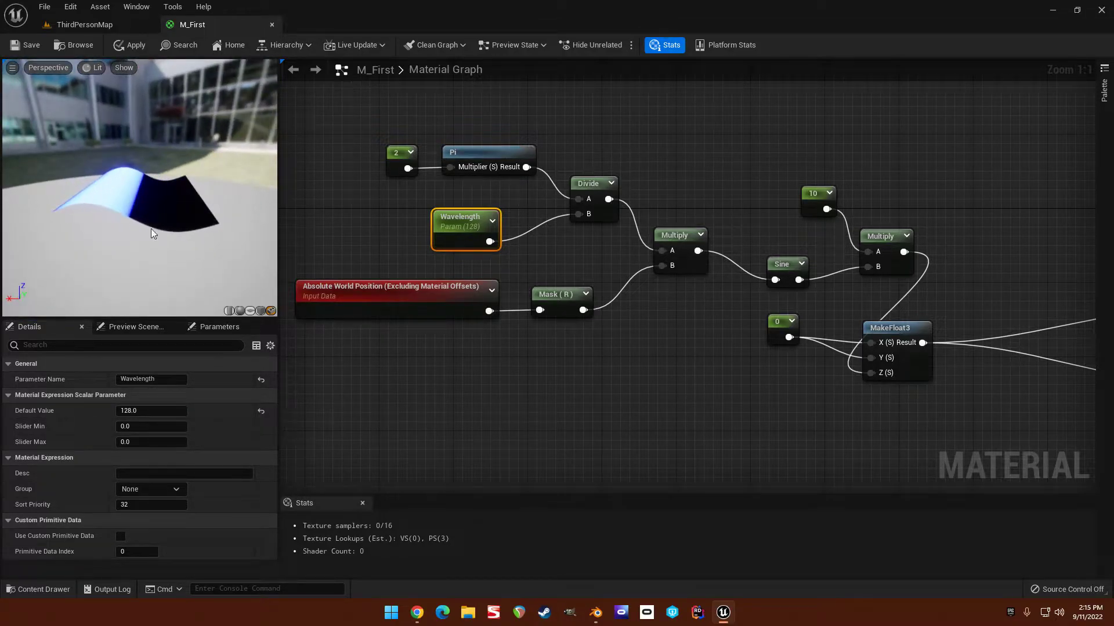
drag(186, 184, 167, 188)
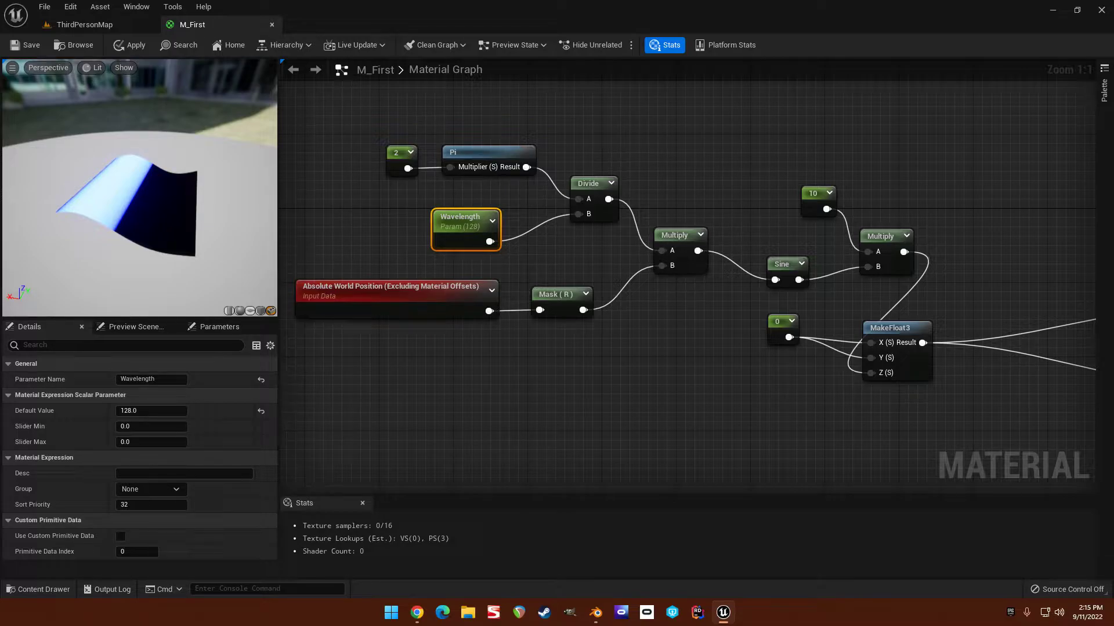
Switch to the Water Simulation presentation in Google Slides and read the General Sine Equation slide.
click(416, 612)
drag(416, 36, 449, 29)
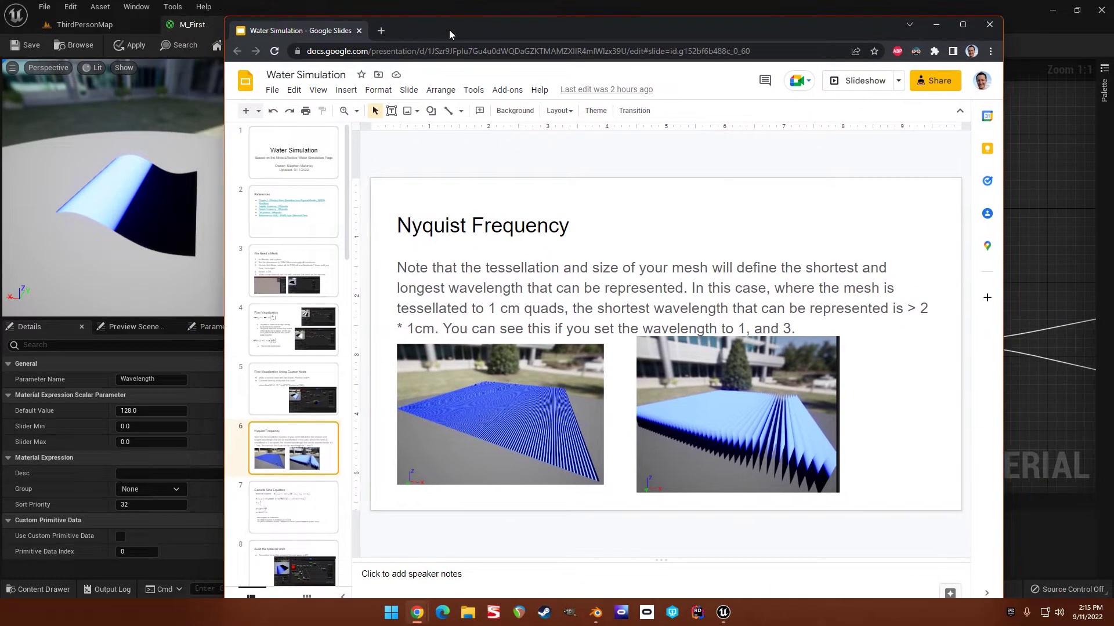
click(305, 509)
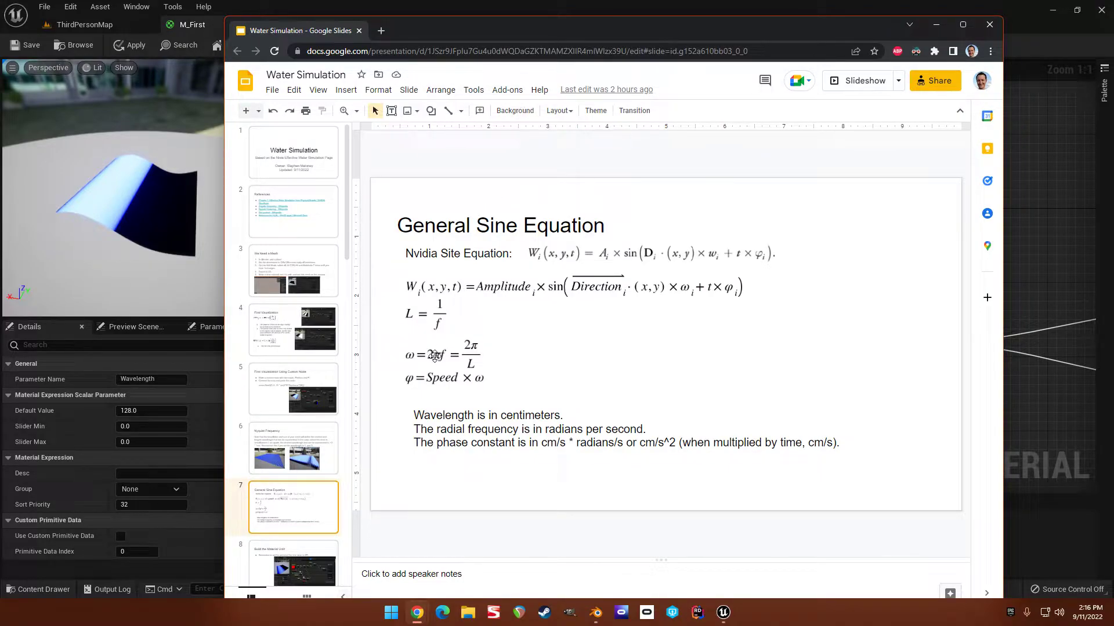
drag(526, 42, 498, 31)
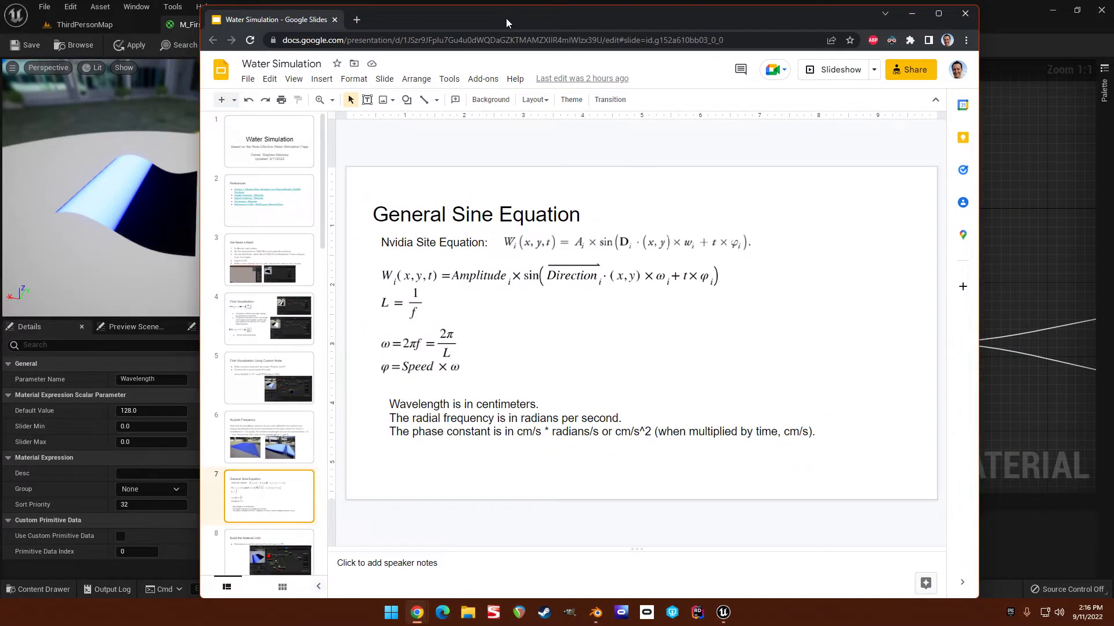
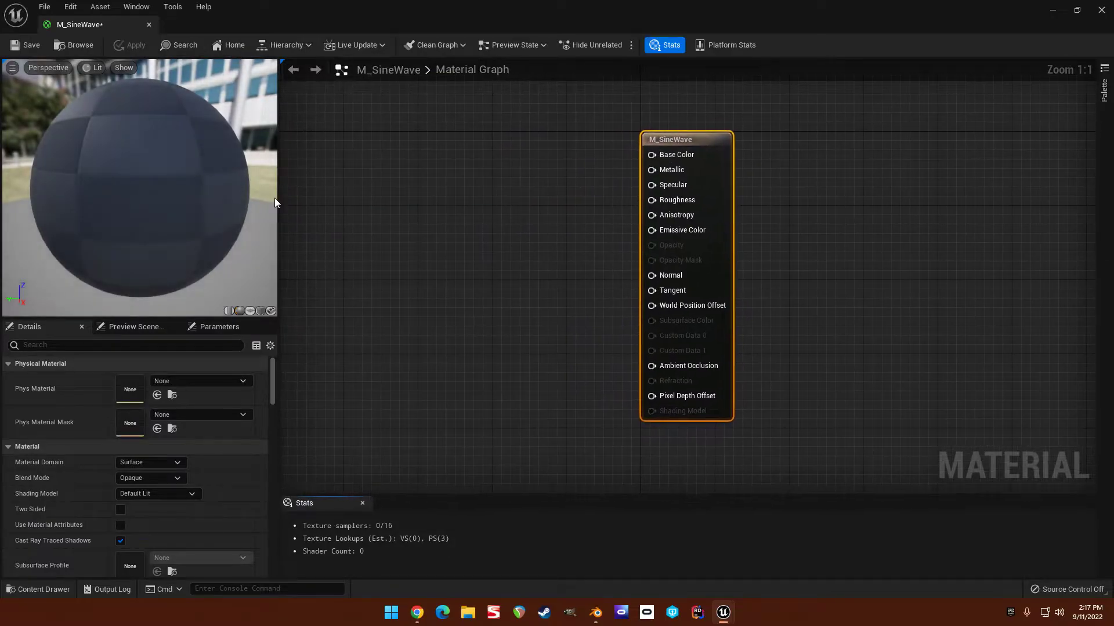
Set the M_SineWave material's shading model to Unlit.
click(155, 493)
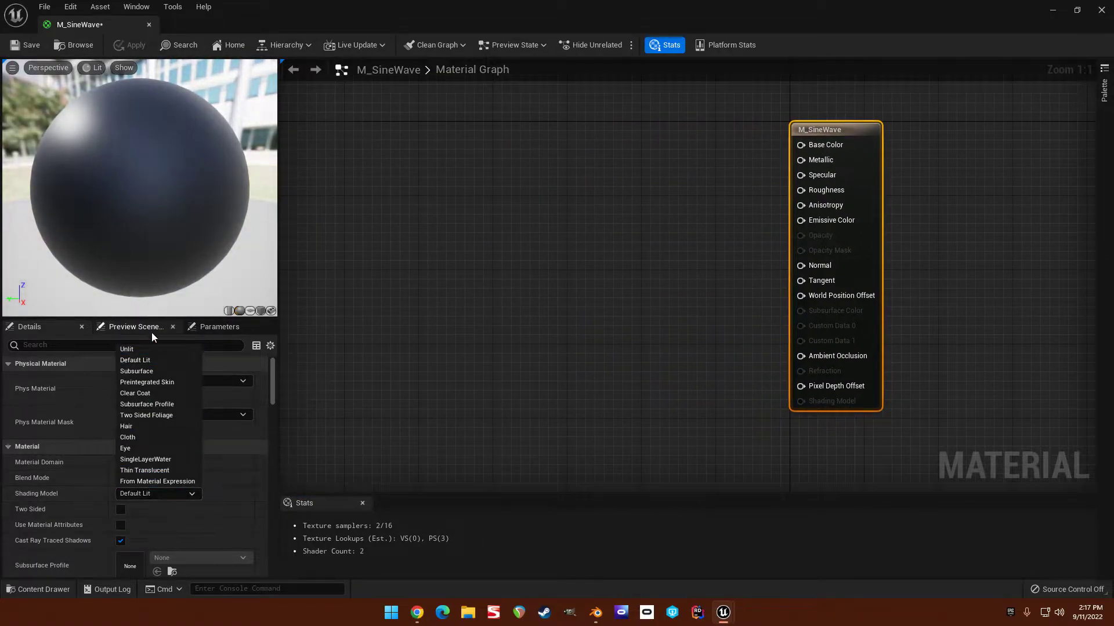
click(148, 348)
mouse_move(422, 245)
right_down()
mouse_move(491, 247)
mouse_move(479, 253)
right_up()
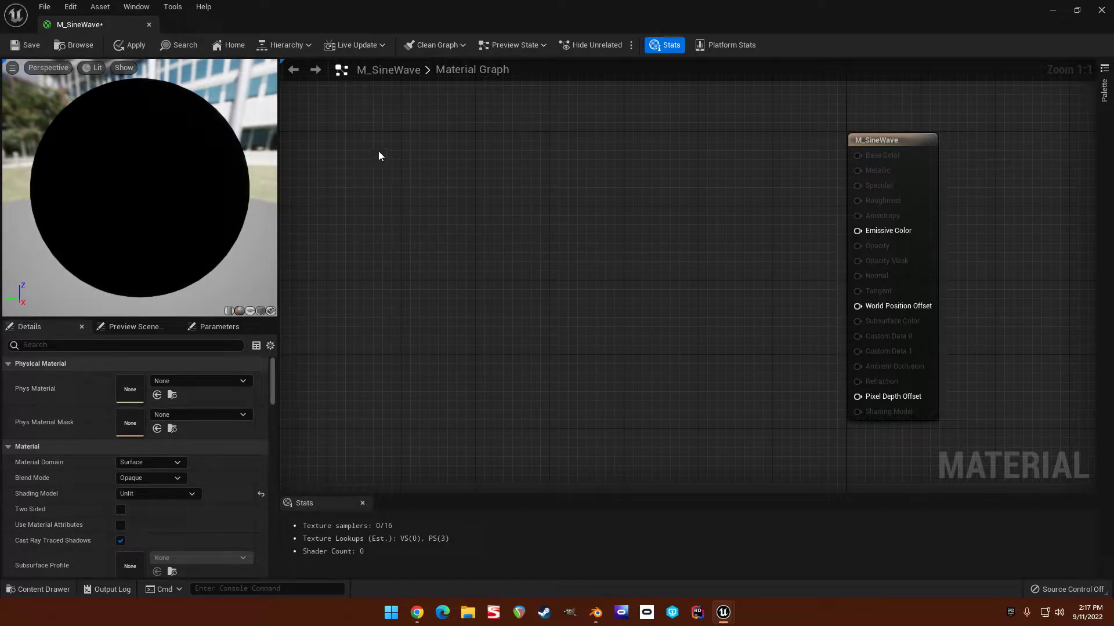
Add a Constant4Vector node and convert it to a vector parameter named Direction.
click(329, 153)
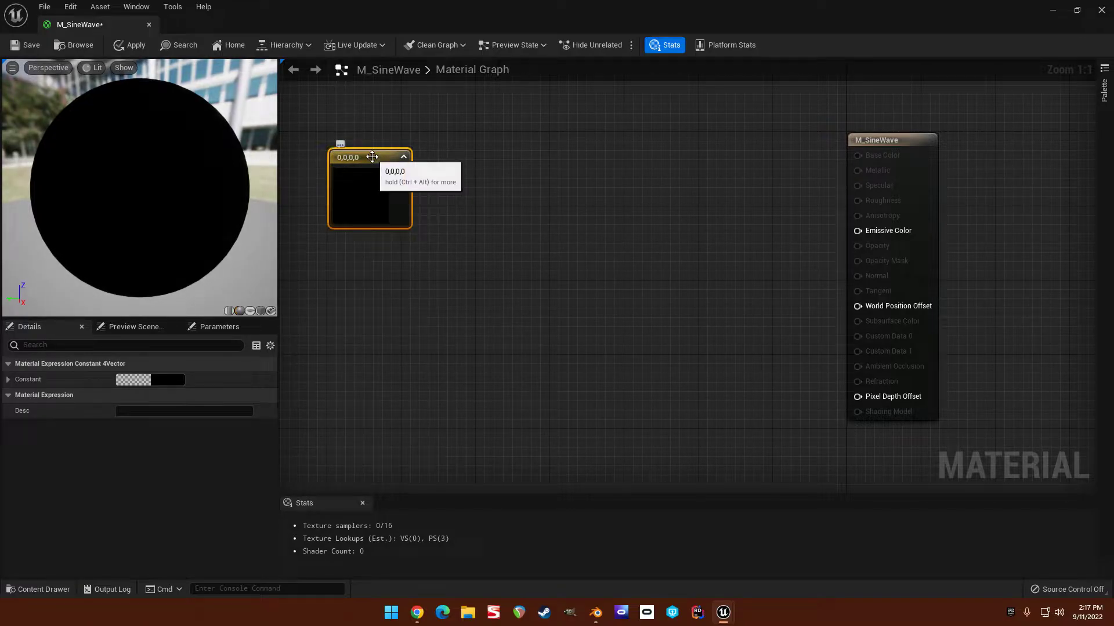
right_click(371, 155)
click(412, 180)
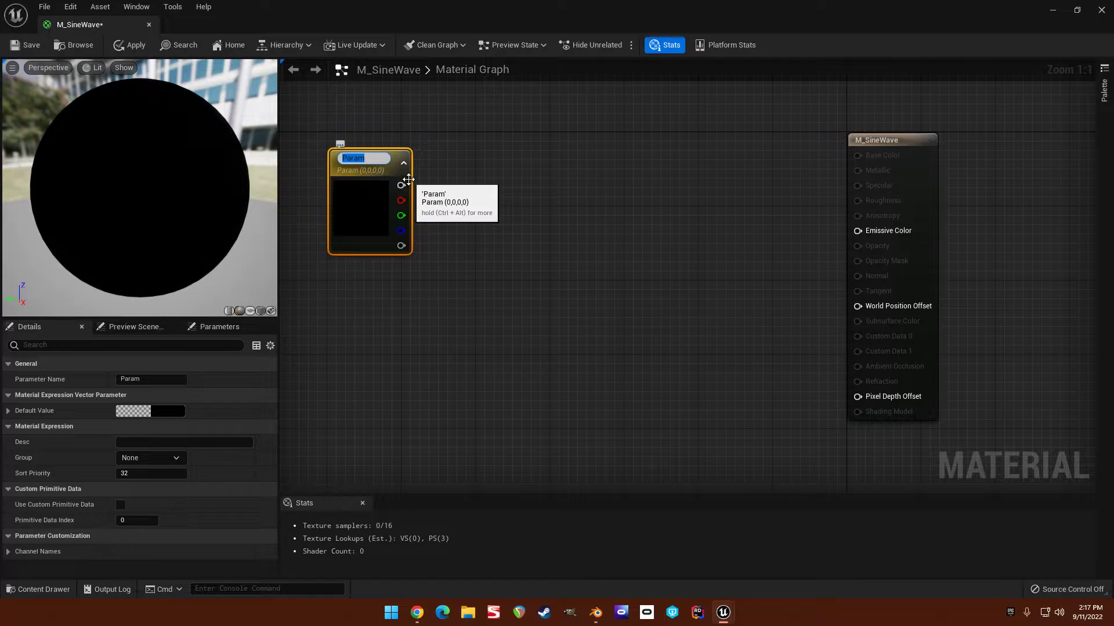
text(Direction)
key(Return)
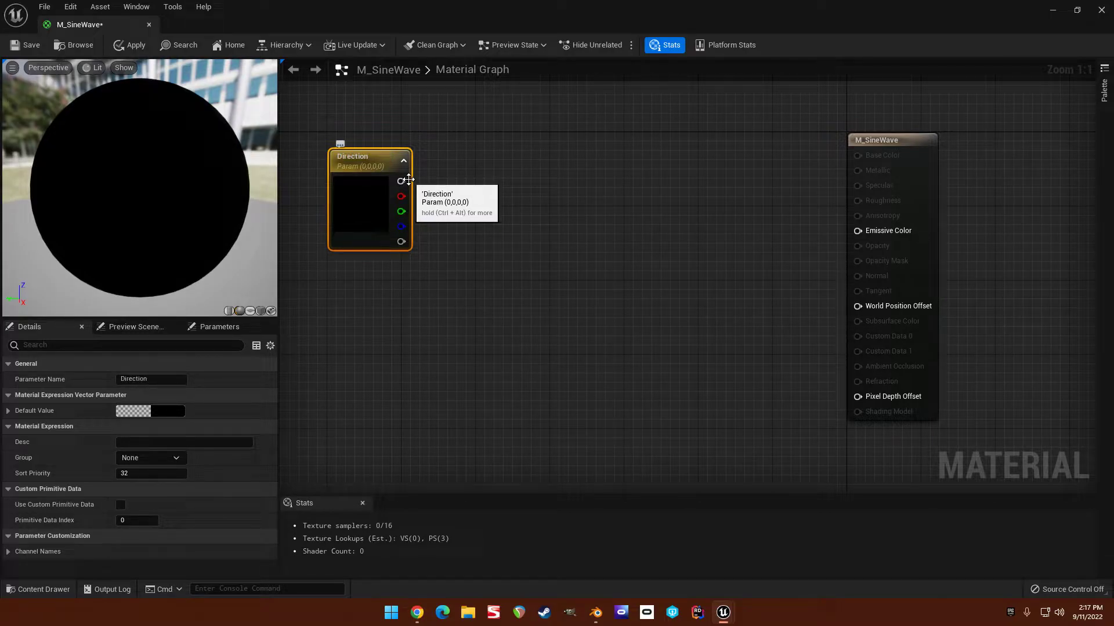
Add an Append node beside Direction, connecting Direction's red output to A and green output to B.
right_drag(441, 133, 434, 152)
drag(401, 213, 441, 211)
text(append)
key(Return)
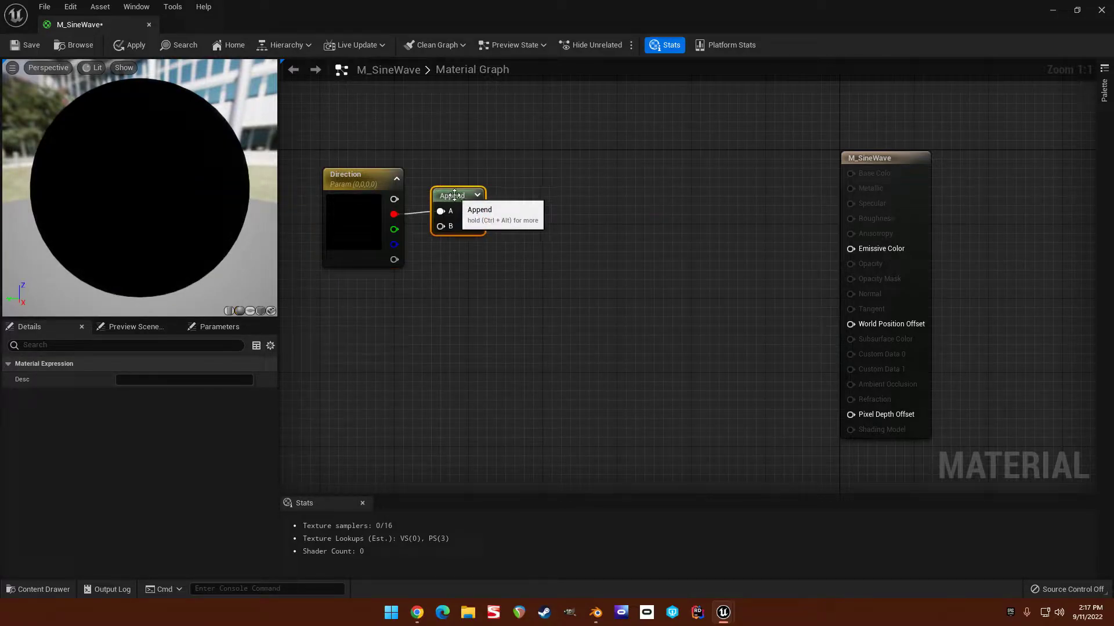
drag(460, 199, 451, 199)
drag(394, 229, 448, 194)
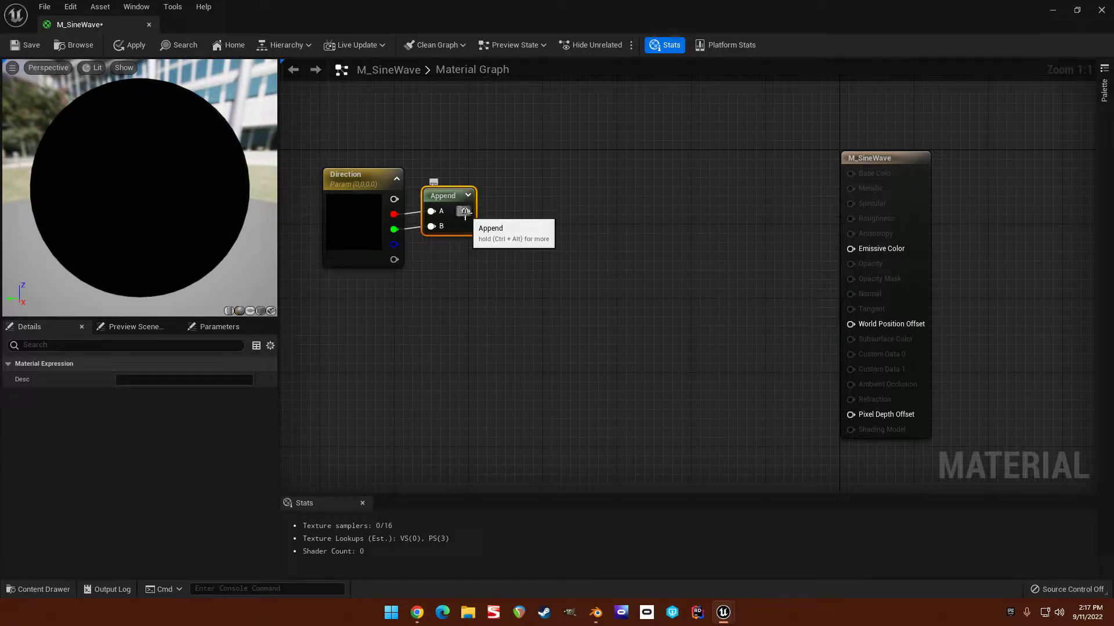
right_drag(465, 214, 583, 116)
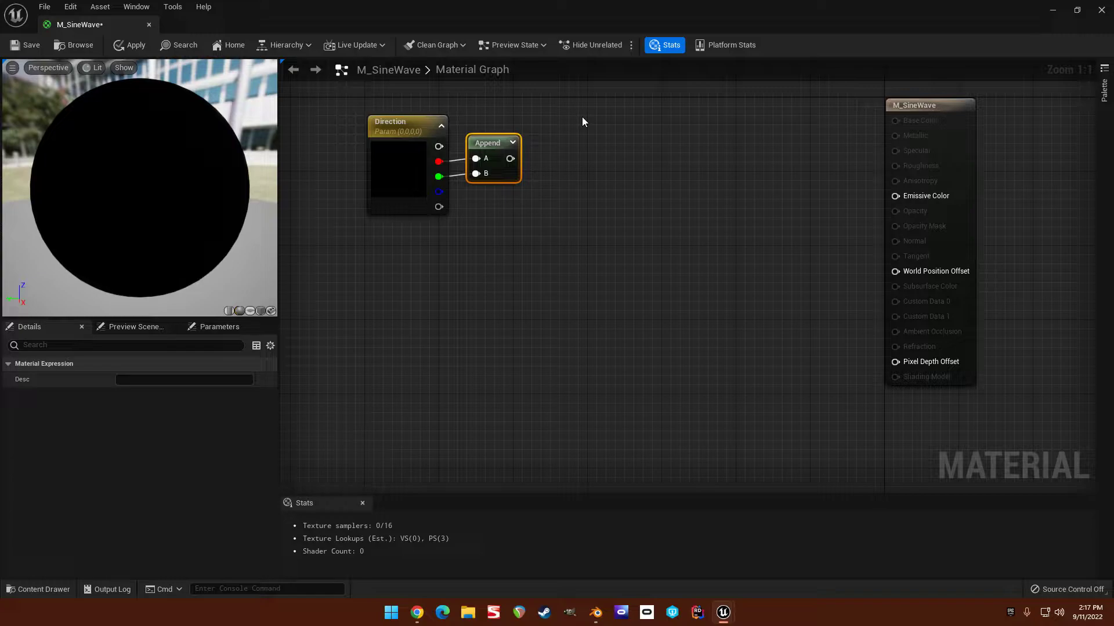
right_drag(572, 128, 548, 156)
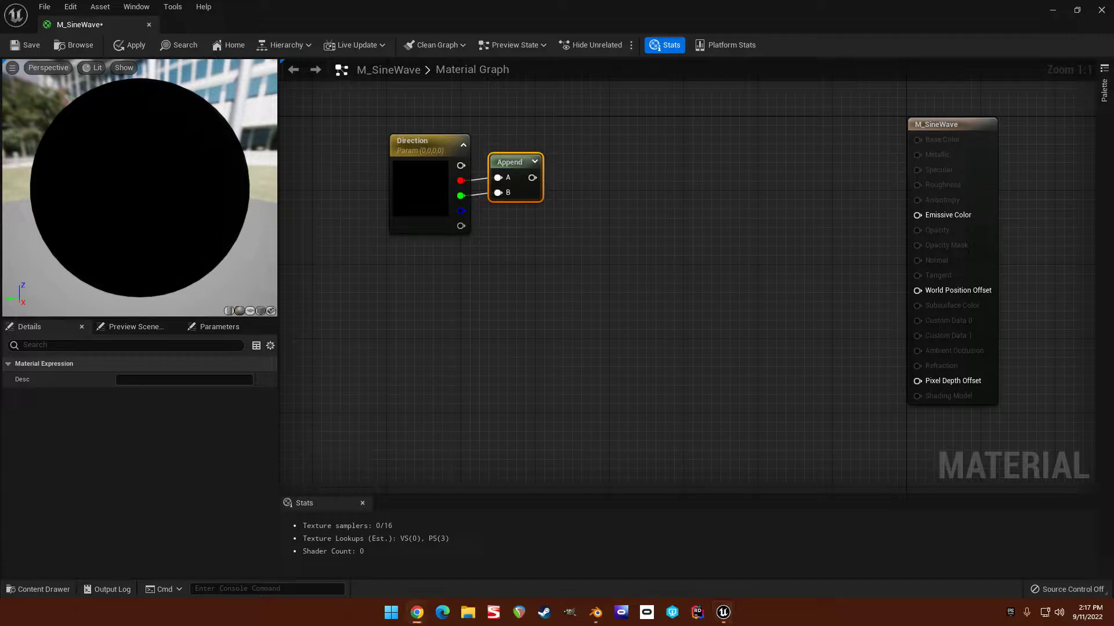
mouse_move(1113, 107)
mouse_down()
mouse_move(758, 76)
mouse_move(1113, 130)
mouse_move(1113, 104)
mouse_up()
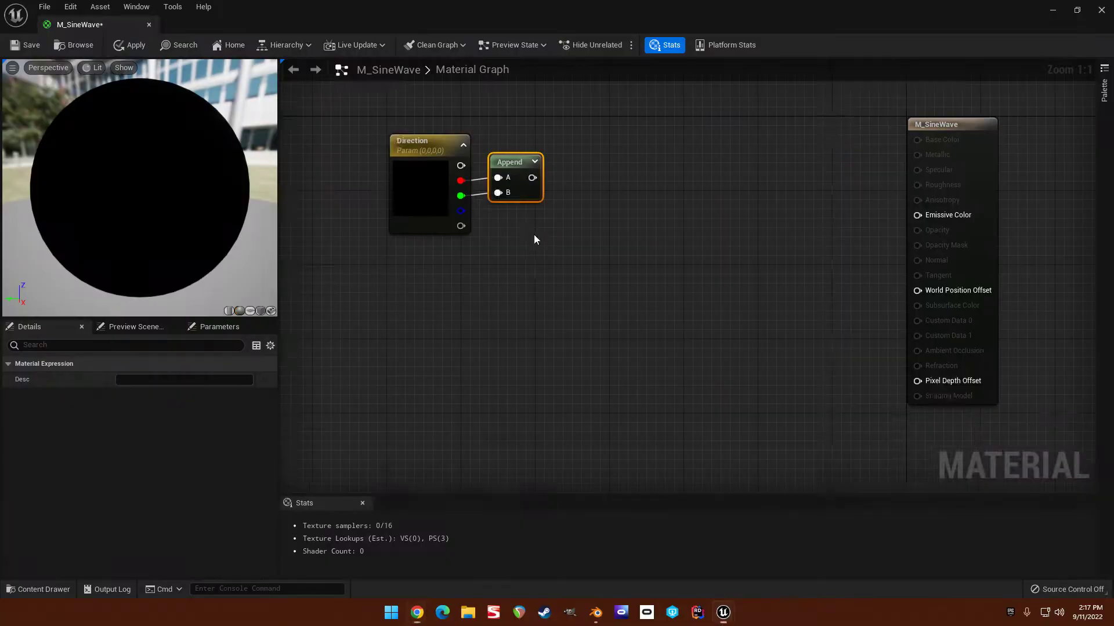
Add a Dot node fed by the Append node's output on its A input.
right_drag(533, 234, 478, 253)
click(406, 328)
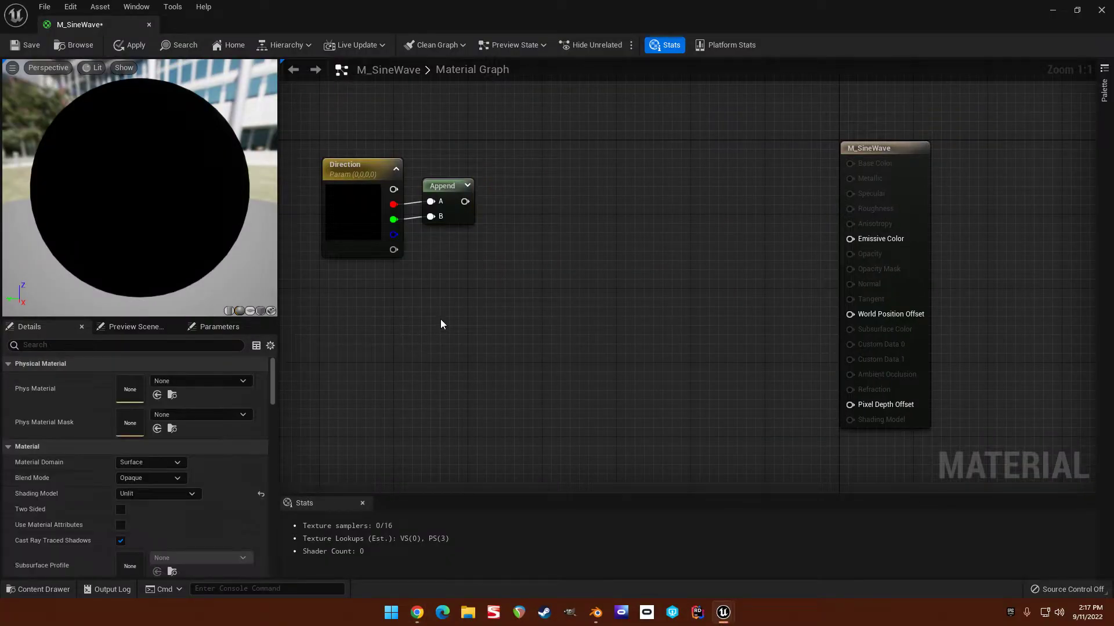
right_drag(450, 312, 505, 316)
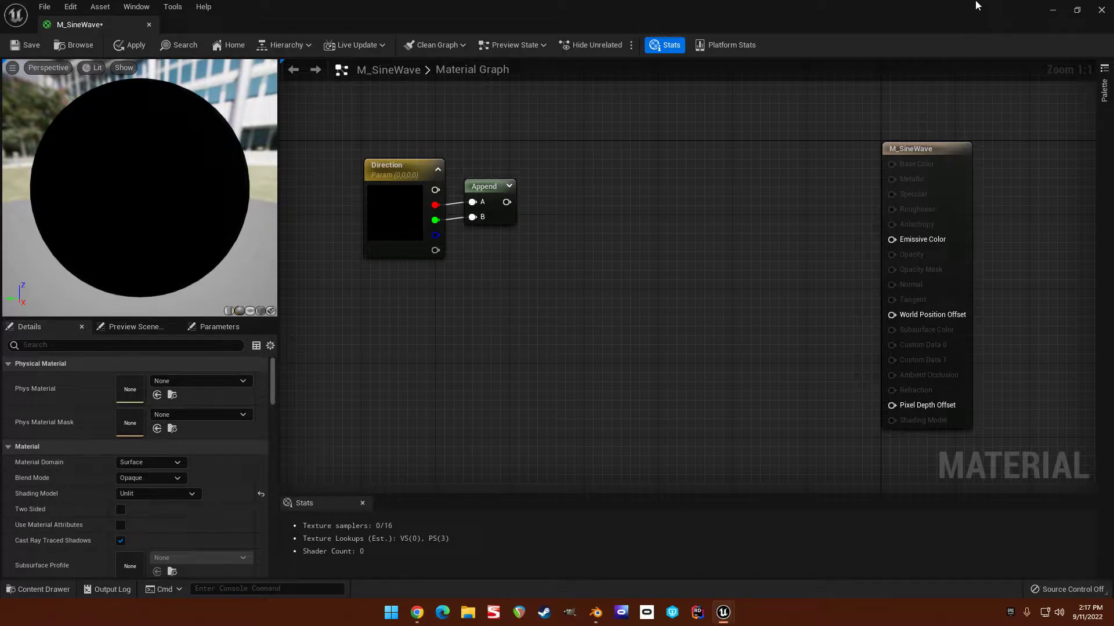
right_drag(562, 235, 605, 243)
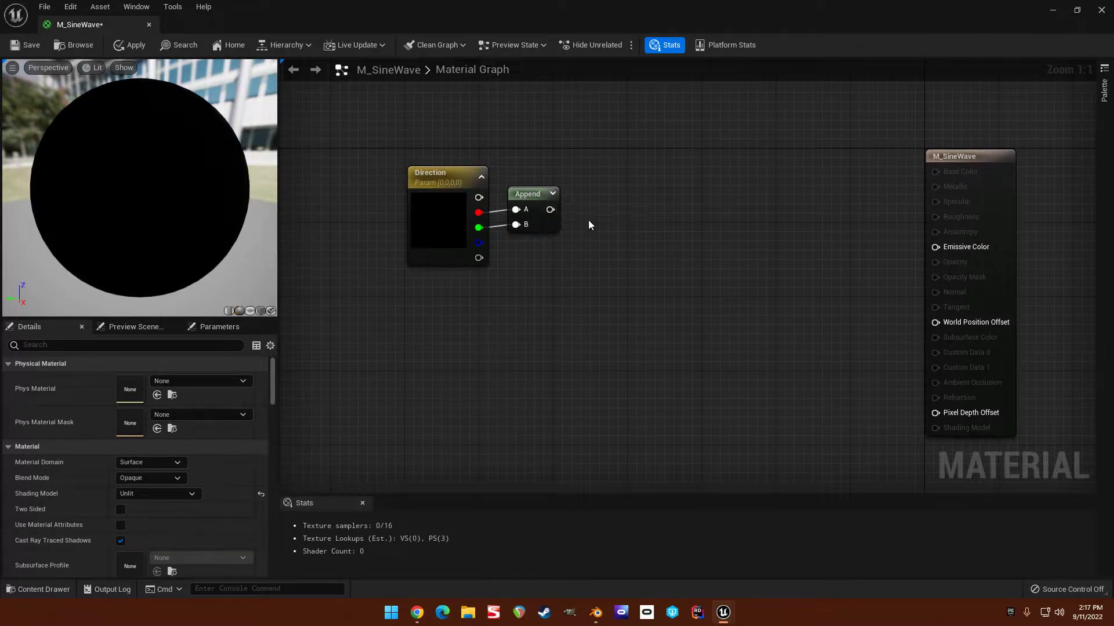
drag(550, 209, 590, 225)
text(dot)
key(Return)
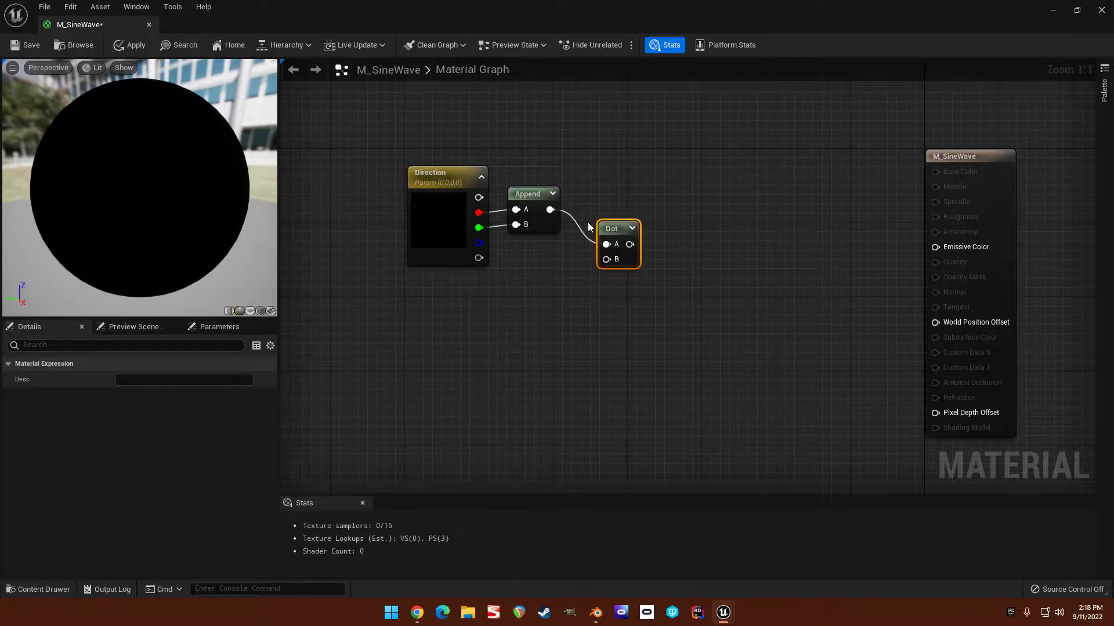
Add a world position node below Direction and set its shader offsets to Absolute World Position (Excluding Material Shader Offsets).
right_drag(587, 221, 471, 322)
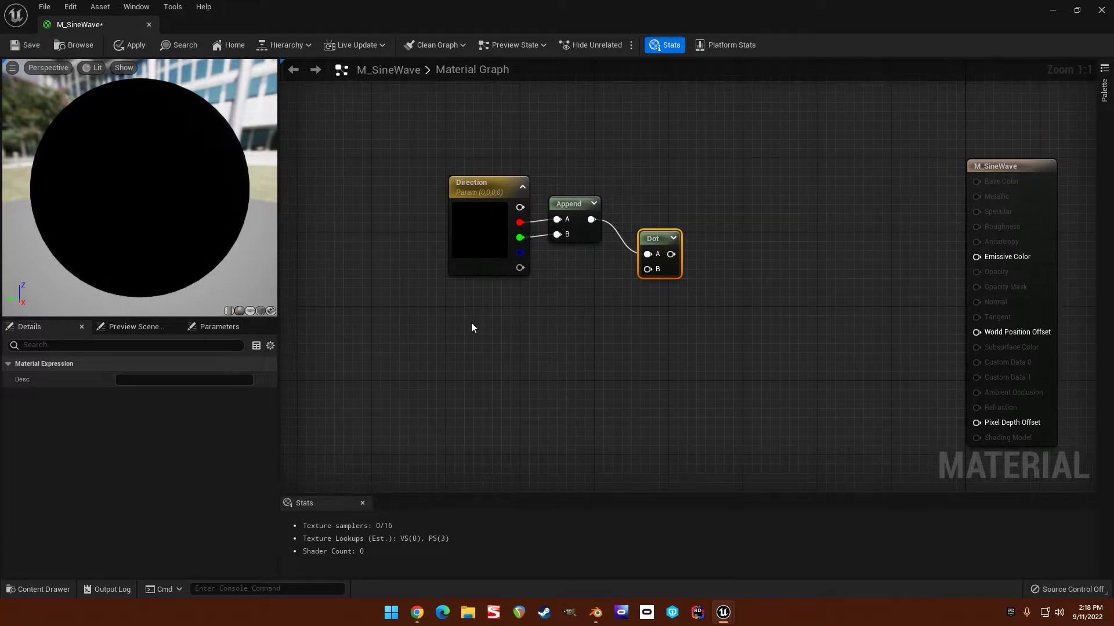
right_click(468, 322)
text(pos)
key(Return)
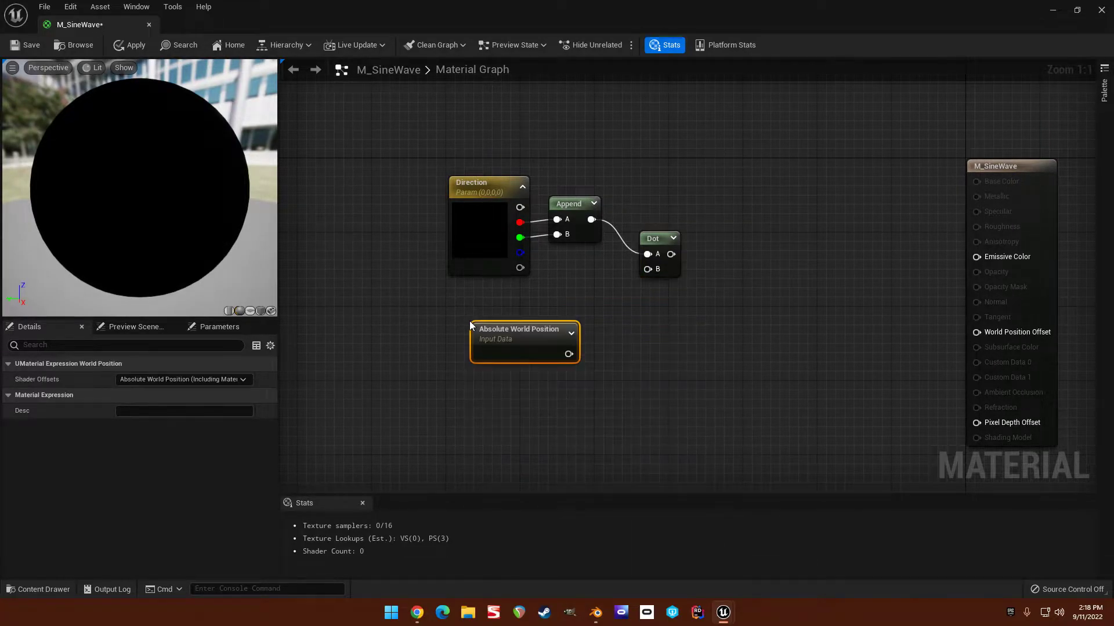
click(172, 381)
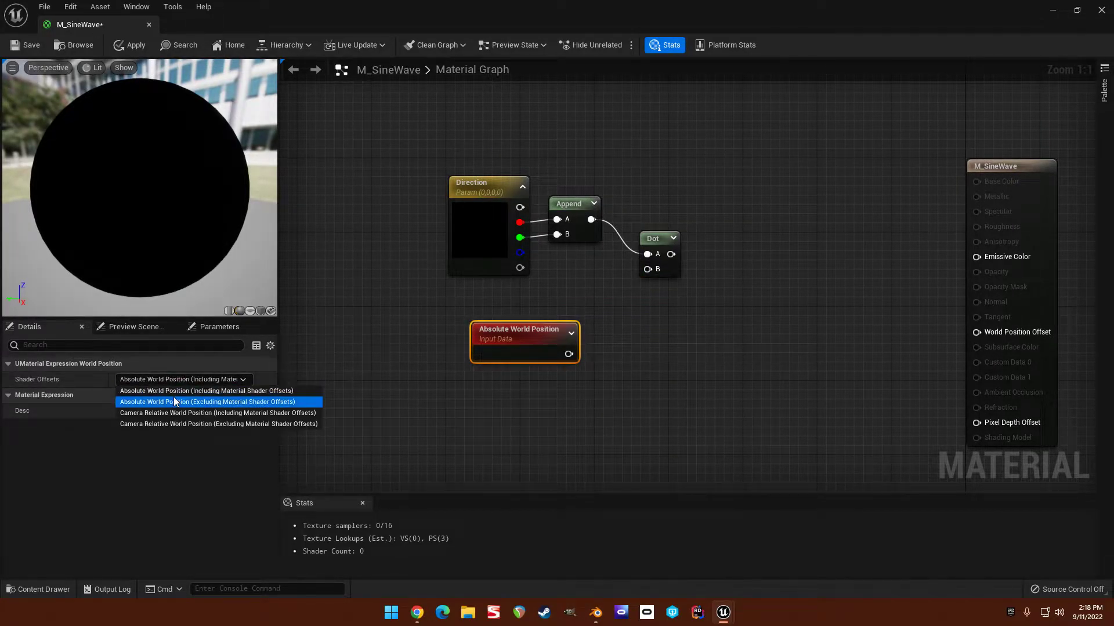
click(169, 400)
drag(519, 338, 373, 313)
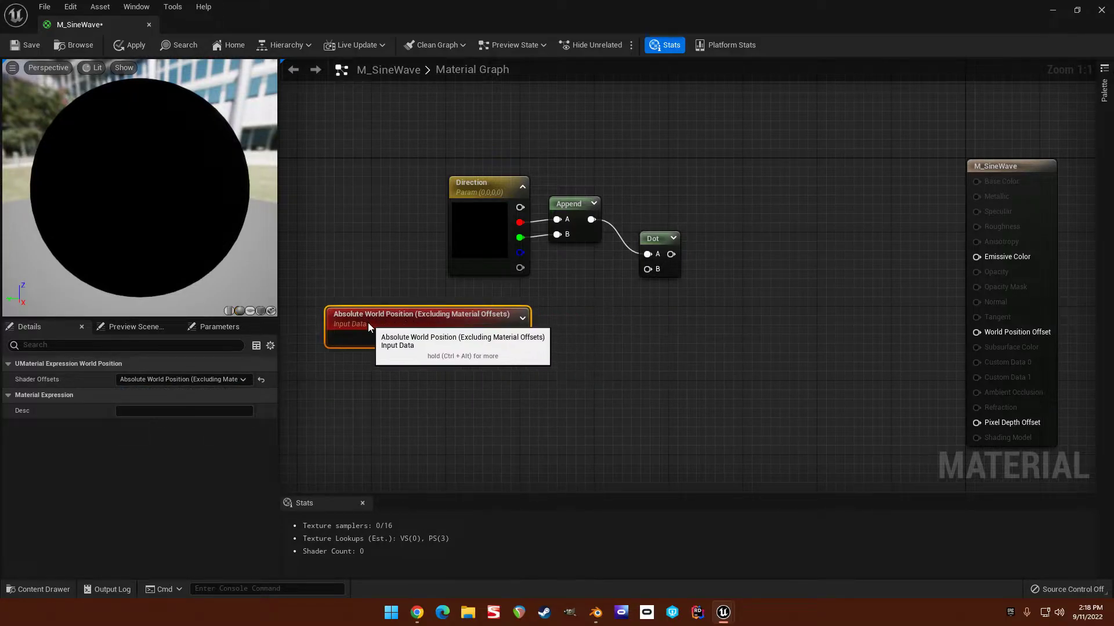
Paste the Mask (R G) node, wire the world position through it into Dot's B input, and align the nodes.
click(536, 331)
key(ctrl+v)
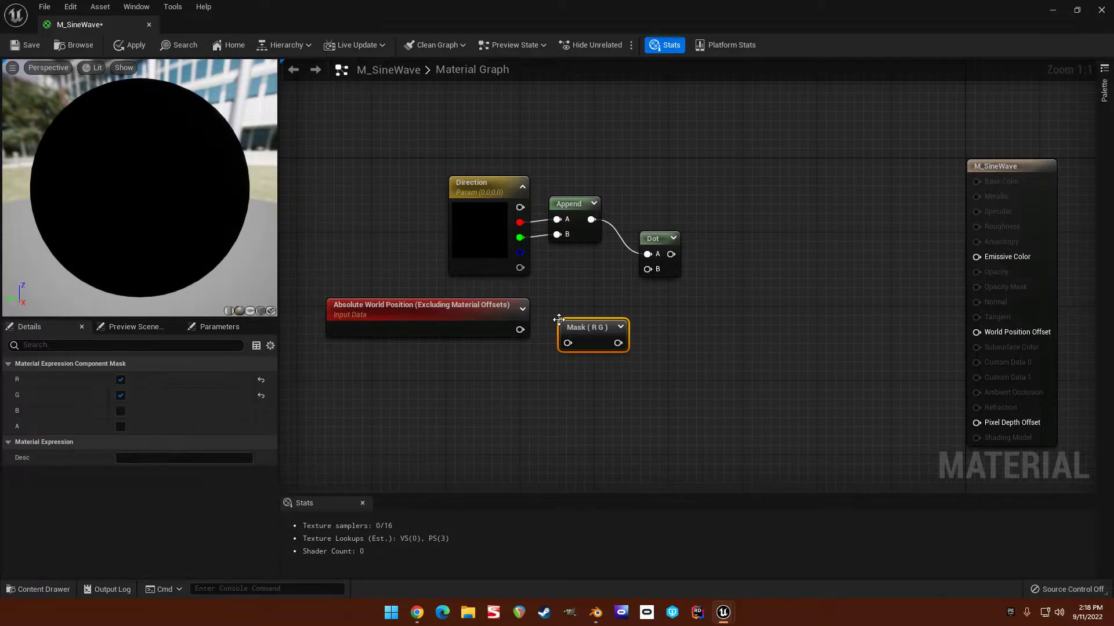
drag(520, 330, 646, 222)
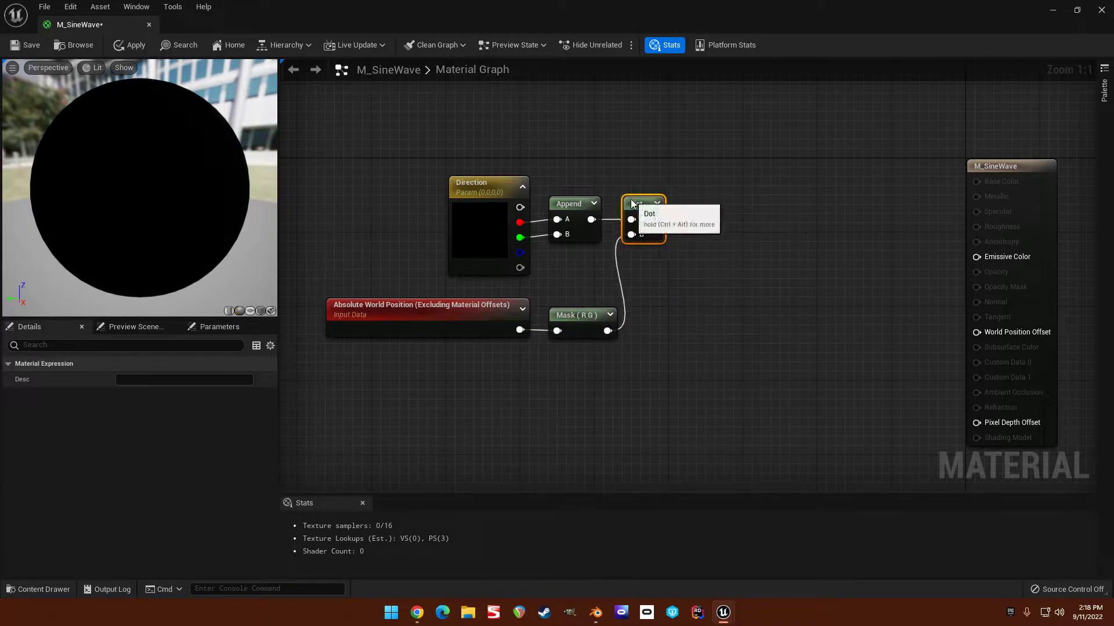
drag(472, 144, 673, 332)
right_drag(523, 193, 562, 182)
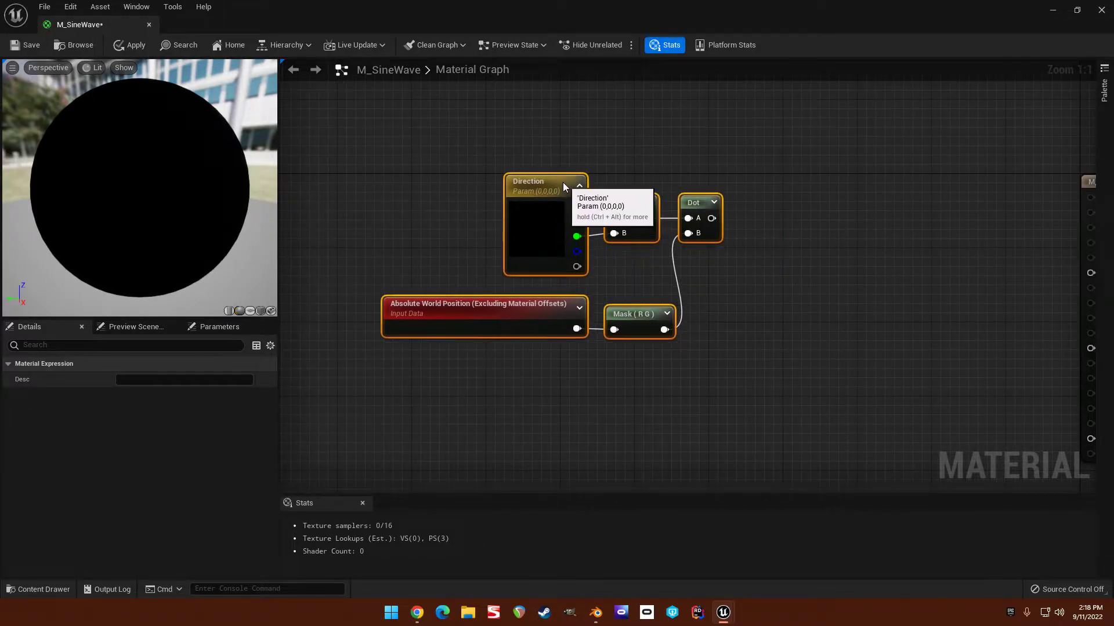
Set the Direction parameter's default value to 1,0,0,0.
click(535, 180)
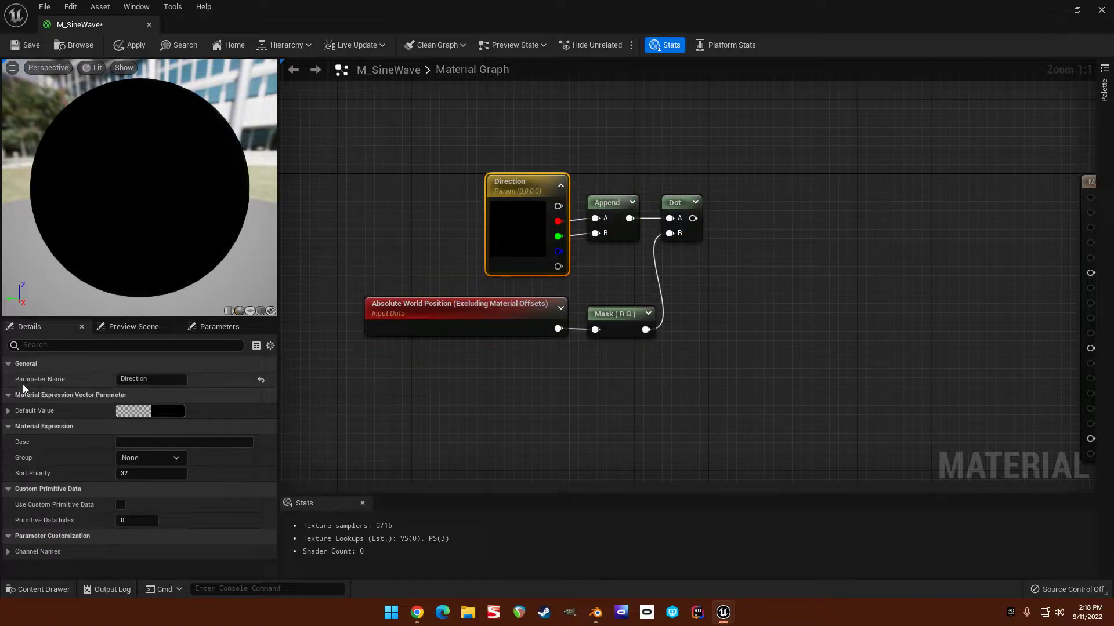
click(8, 411)
click(293, 430)
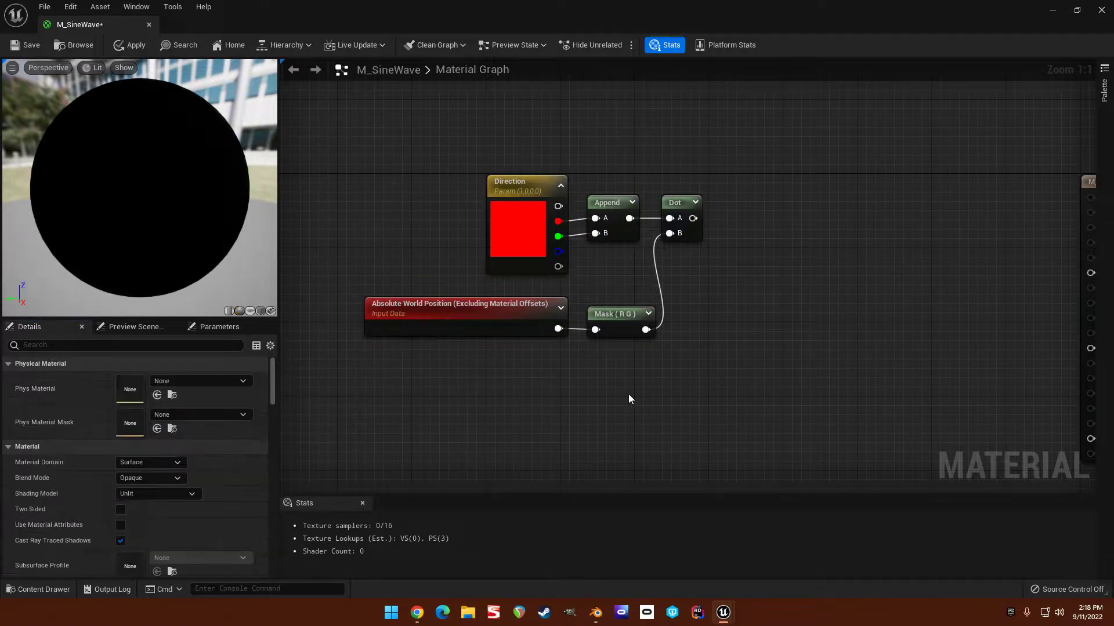
Add a Multiply node fed by the Dot node's output on its A input.
right_drag(627, 393, 661, 298)
right_drag(559, 177, 517, 218)
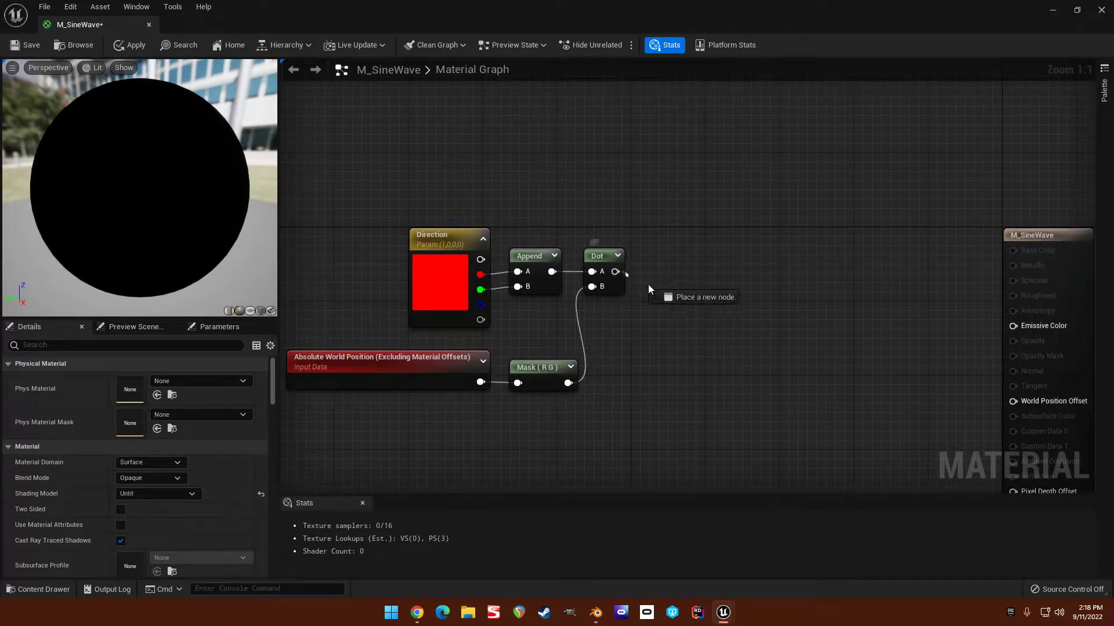
drag(649, 288, 710, 263)
text(mul)
key(Return)
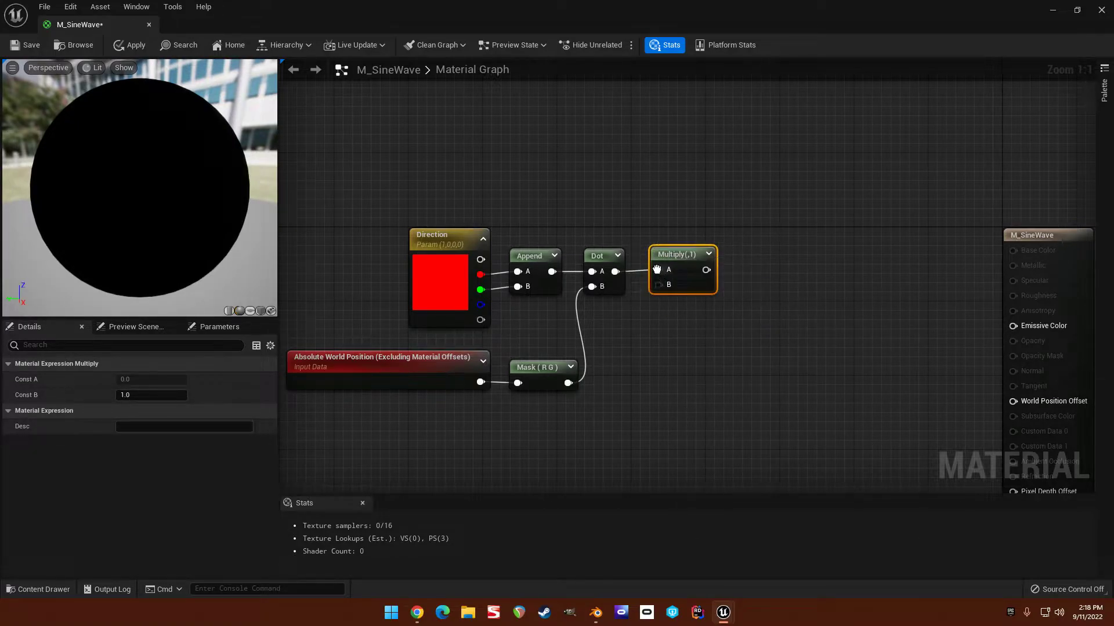
right_drag(648, 316, 729, 199)
click(744, 240)
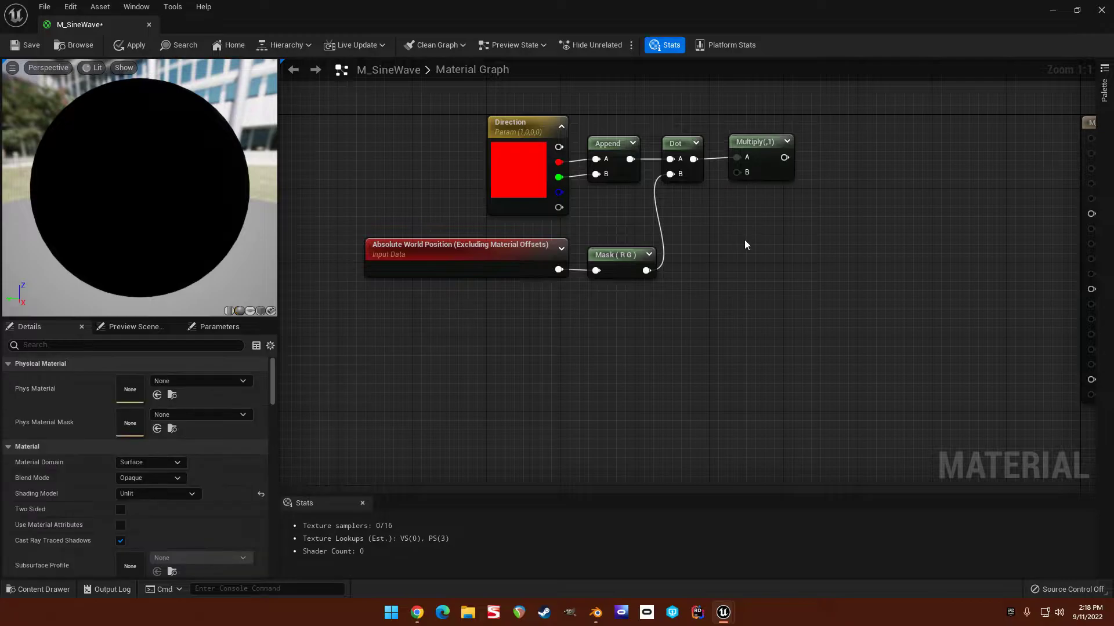
Add a Constant node with value 2 below the world position node.
right_drag(745, 240, 726, 252)
right_drag(542, 295, 612, 271)
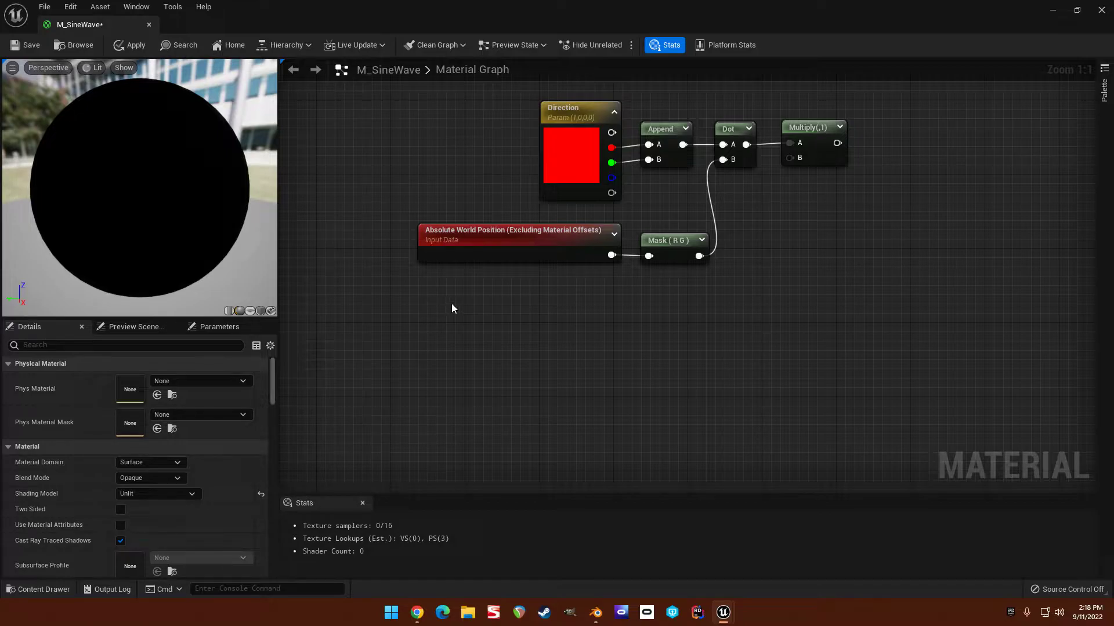
key(1)
click(488, 303)
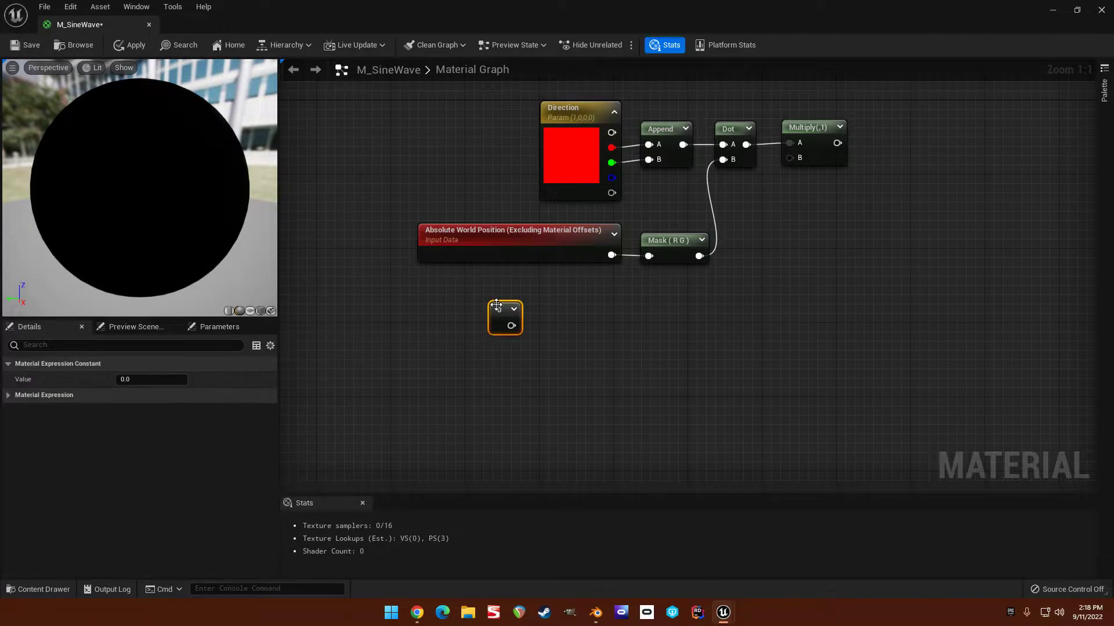
click(152, 379)
text(2)
click(521, 334)
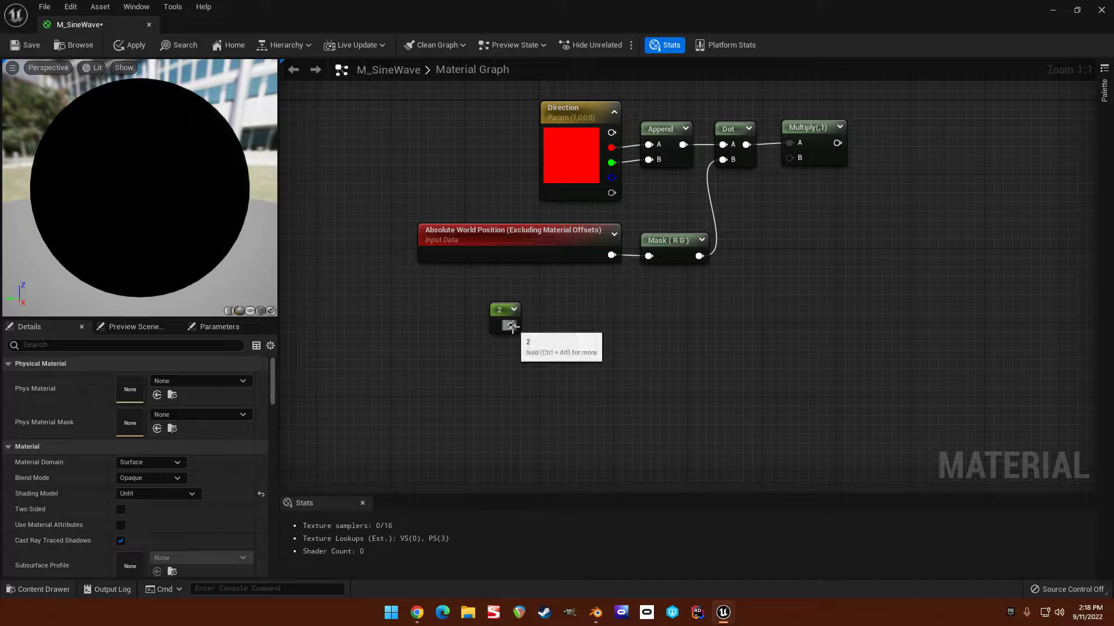
Add a Pi node with the constant 2 connected to its Multiplier input.
drag(511, 326, 579, 322)
text(pio)
key(BackSpace)
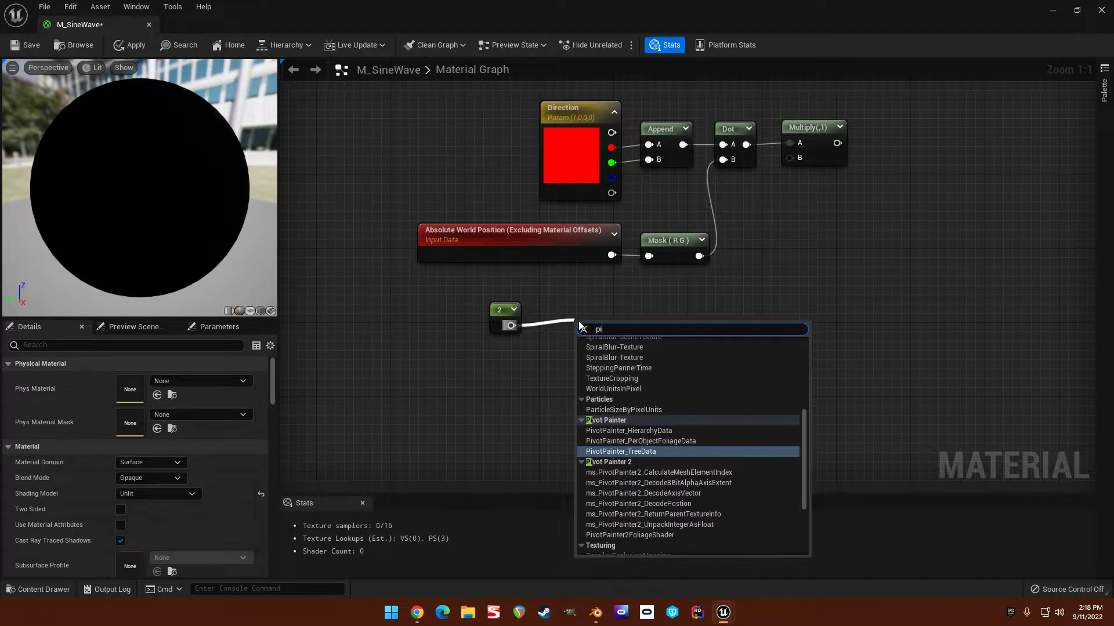
key(Up)
key(Up)
key(Up)
key(Up)
key(Up)
key(Up)
key(Up)
key(Up)
key(Up)
key(Up)
key(Up)
key(Up)
key(Up)
key(Up)
key(Up)
key(Return)
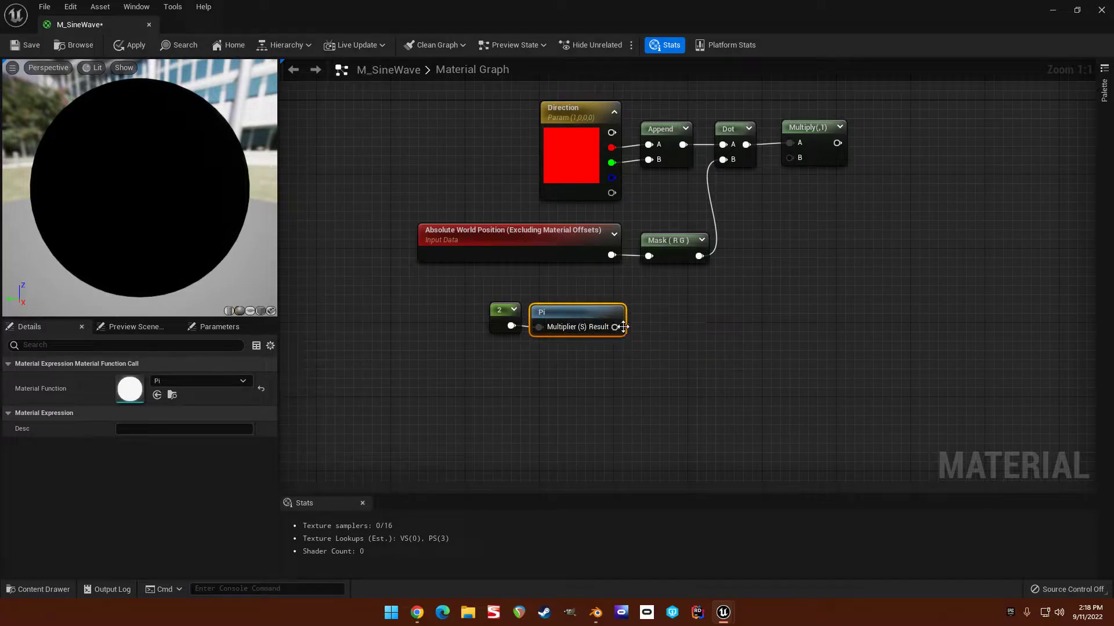
Add a Divide node with Pi's result connected to its A input.
drag(615, 327, 653, 332)
text(div)
key(Return)
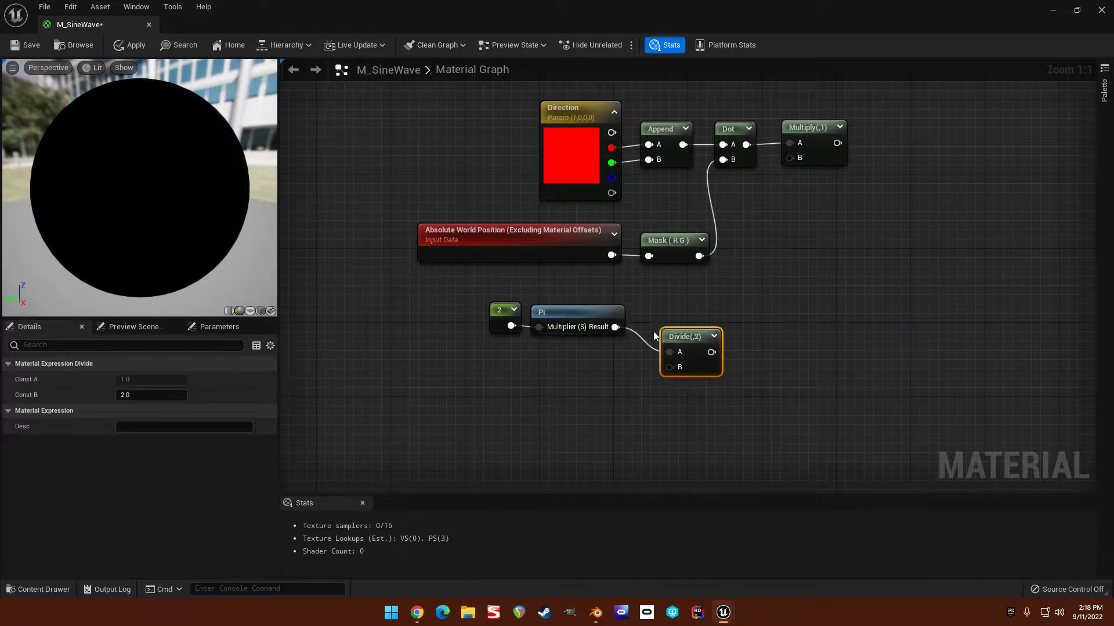
Add a scalar parameter named Wavelength below the Pi node.
click(505, 383)
text(ss)
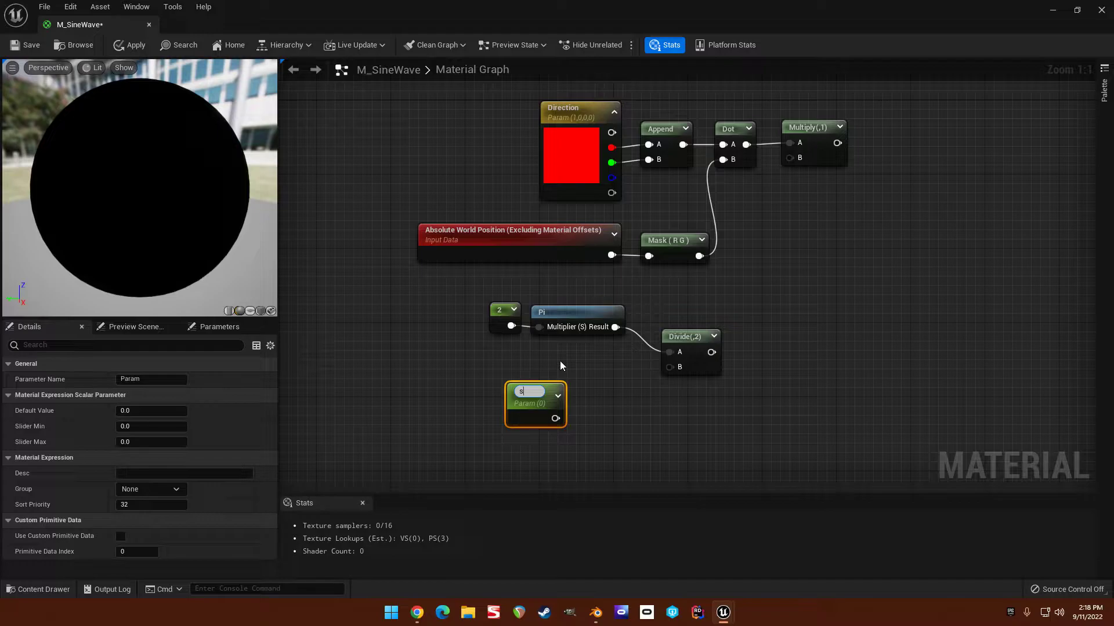
key(BackSpace)
key(BackSpace)
text(Wavelength)
key(Return)
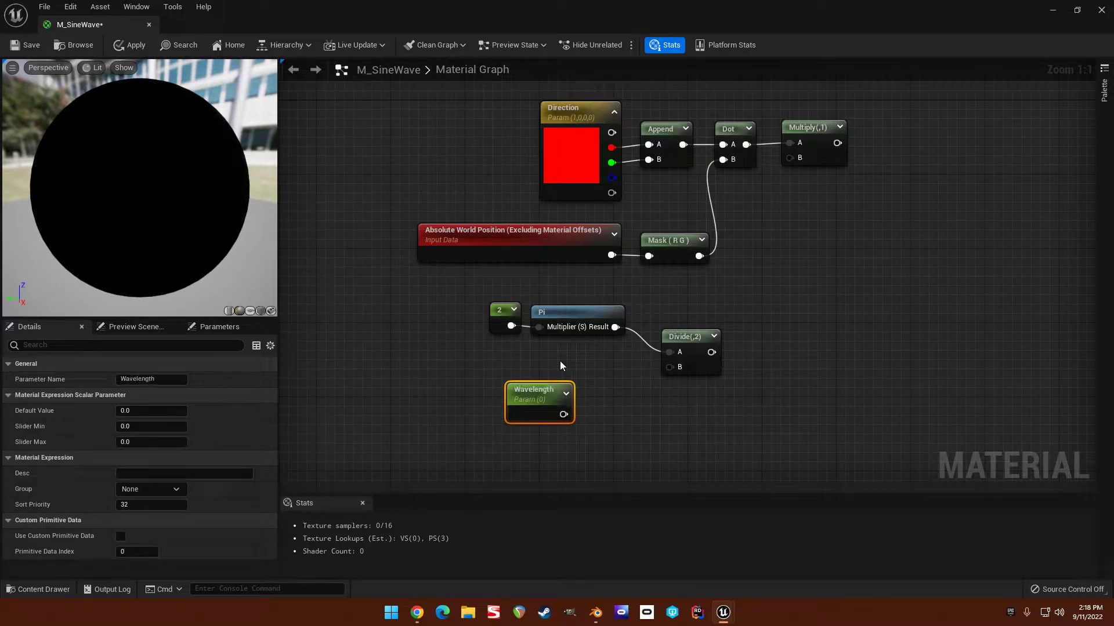
Set Wavelength's default value to 128, connect it to Divide's B input, and place it beneath the Pi node.
click(156, 411)
text(128)
key(Return)
drag(563, 415, 670, 367)
drag(549, 394, 597, 364)
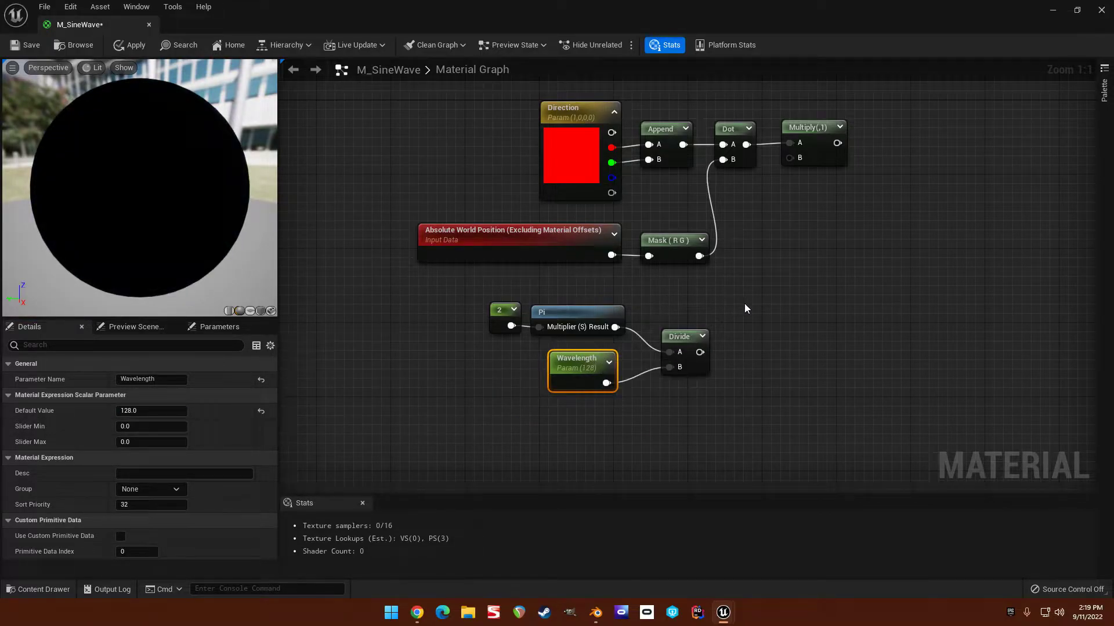
Label the Divide node with the comment "w".
right_drag(744, 304, 641, 314)
click(628, 298)
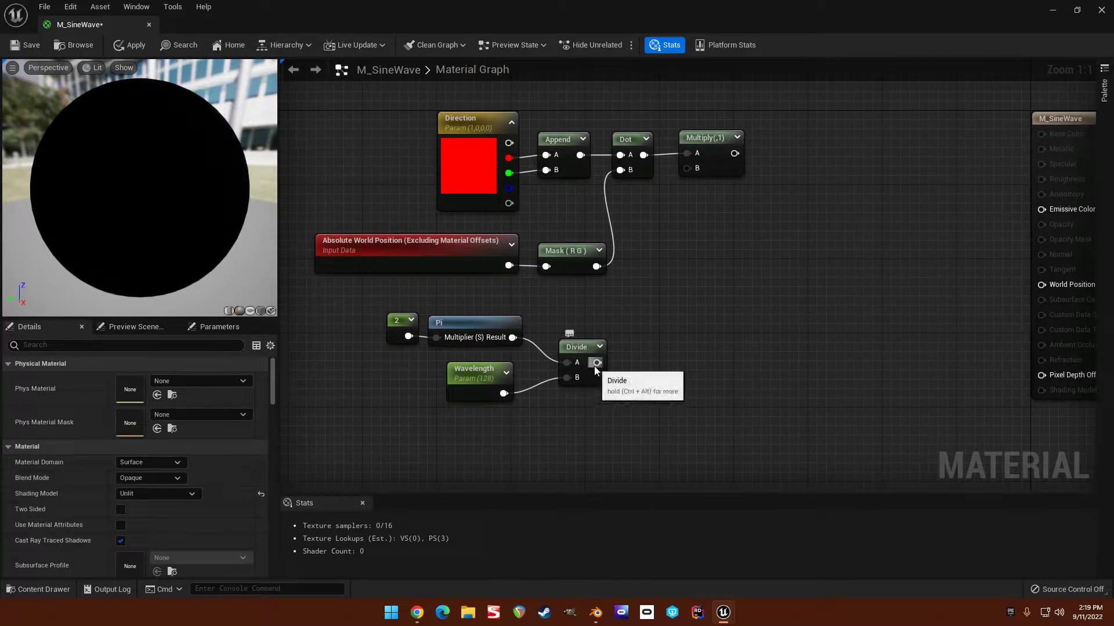
click(571, 334)
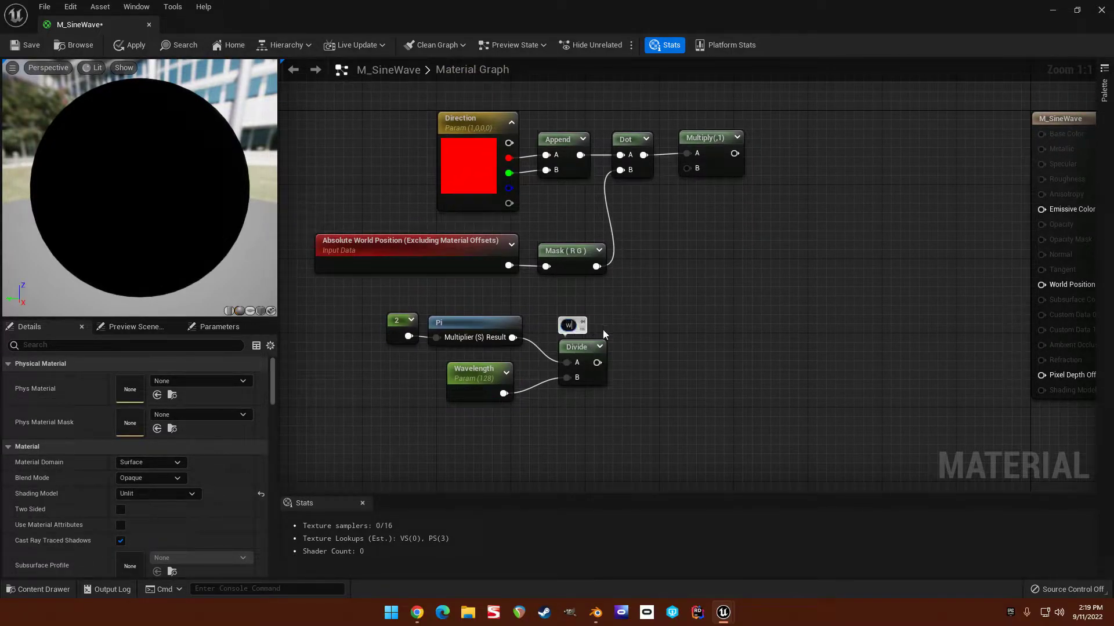
text(W)
Label the Append node with the comment "D".
right_drag(634, 163, 646, 199)
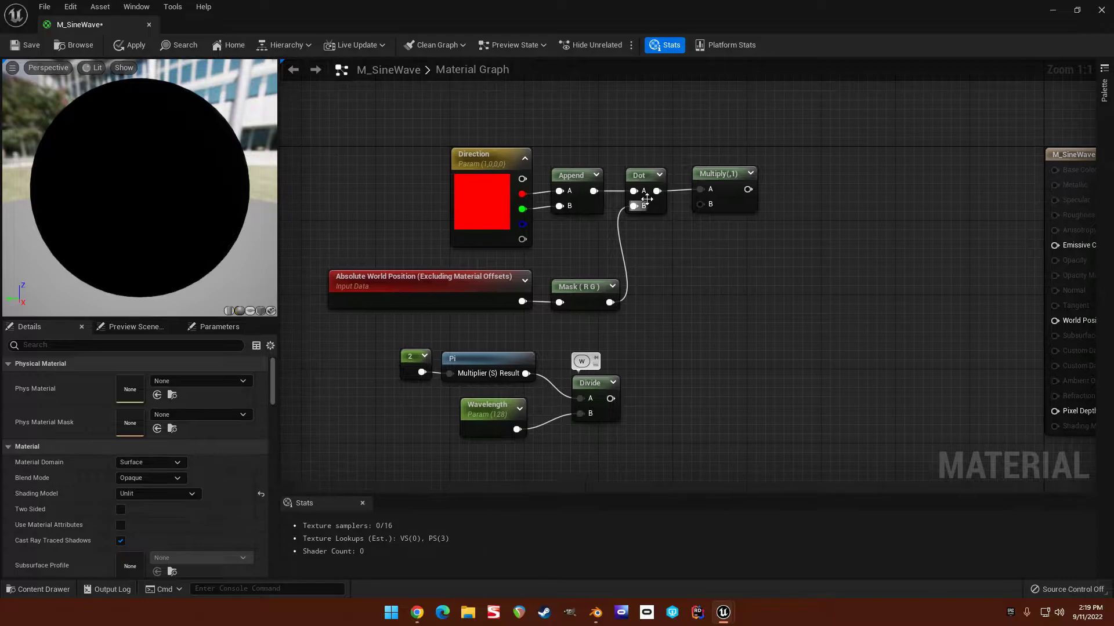
click(574, 175)
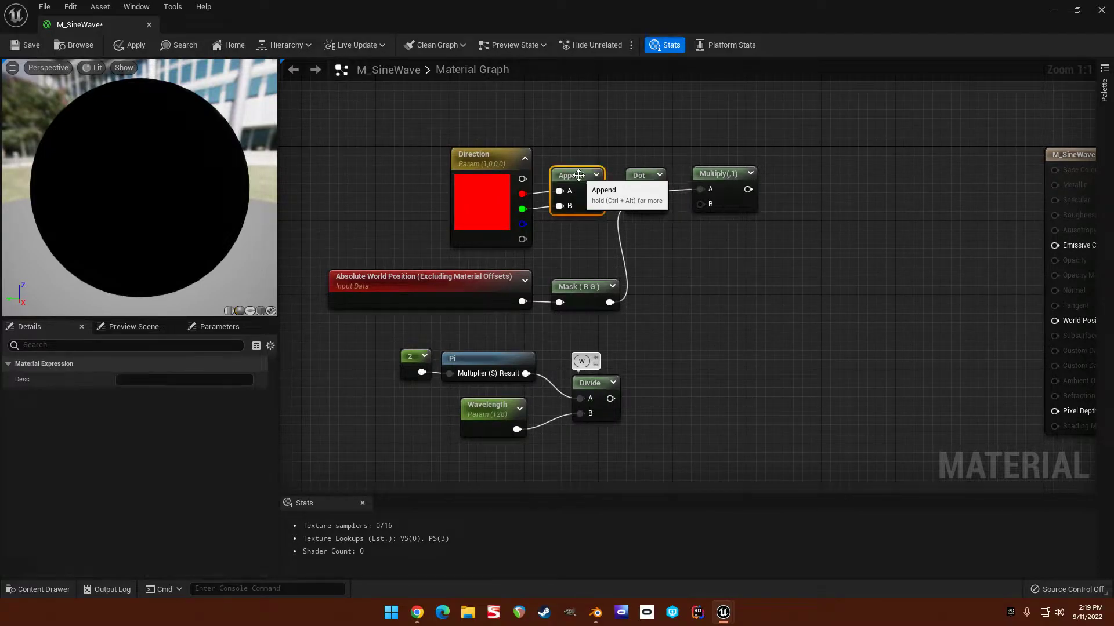
click(563, 159)
text(D)
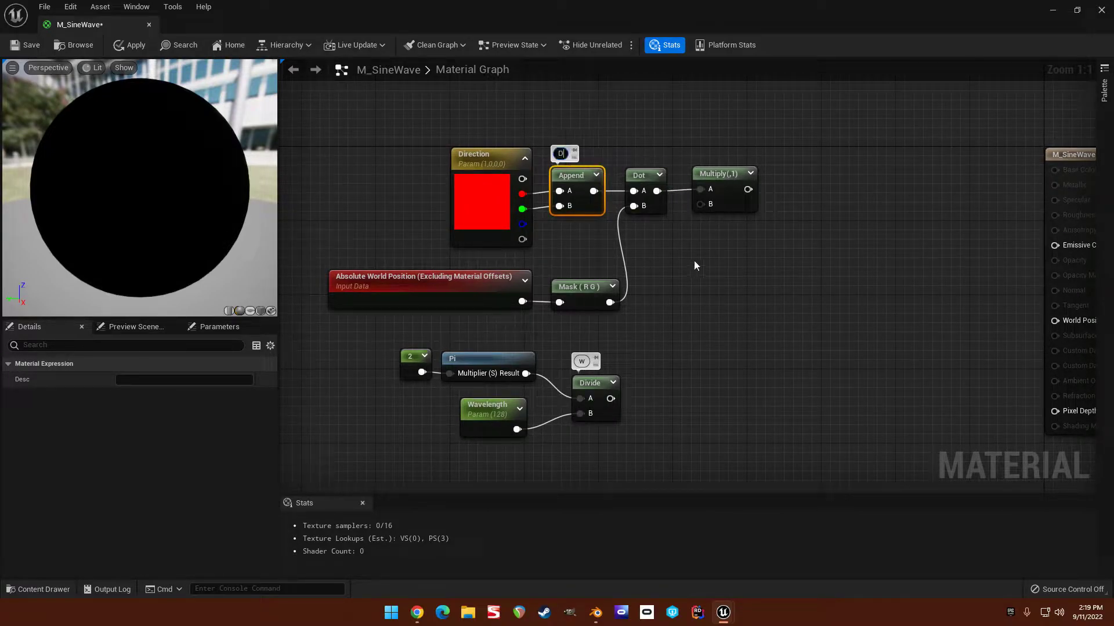
click(729, 274)
Label the Mask (R G) node with the comment "(x,y)".
right_drag(728, 273, 707, 255)
click(550, 278)
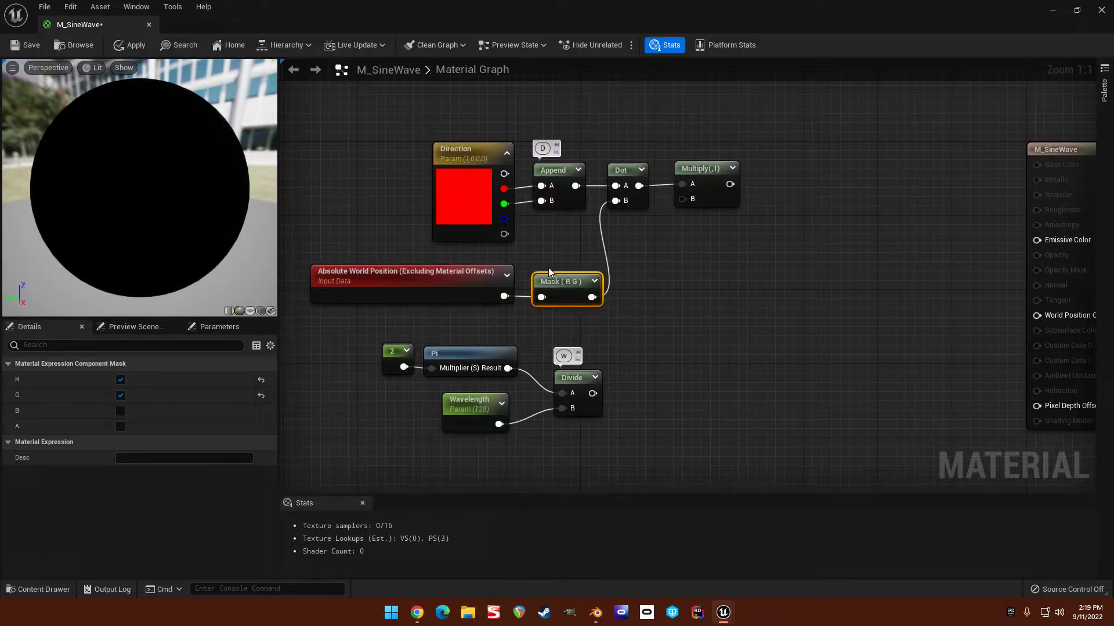
click(542, 268)
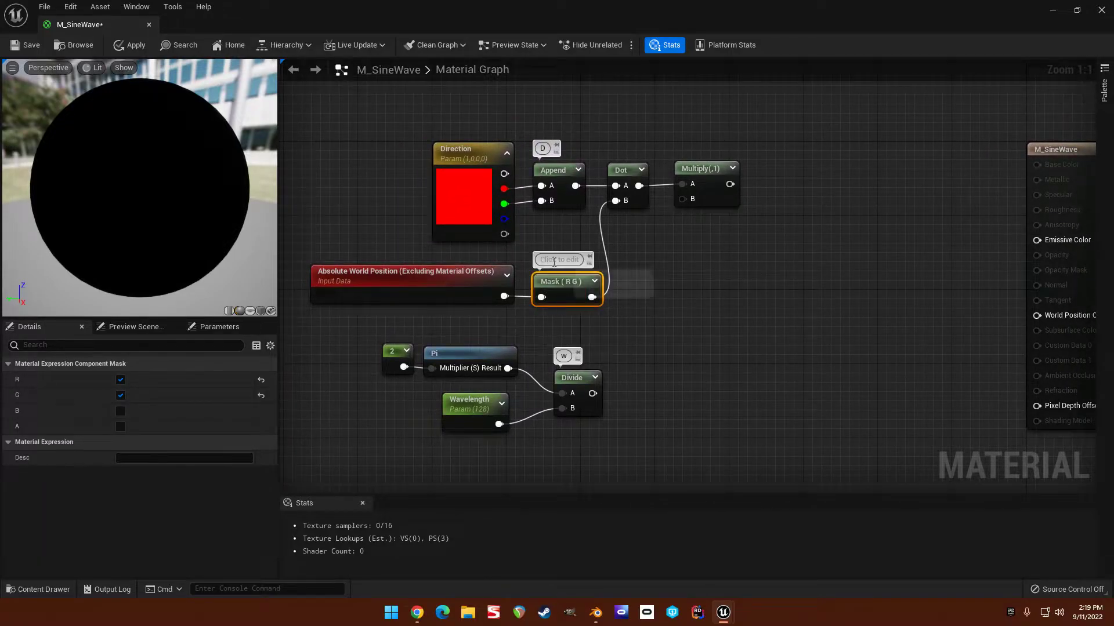
click(554, 260)
text((x,y))
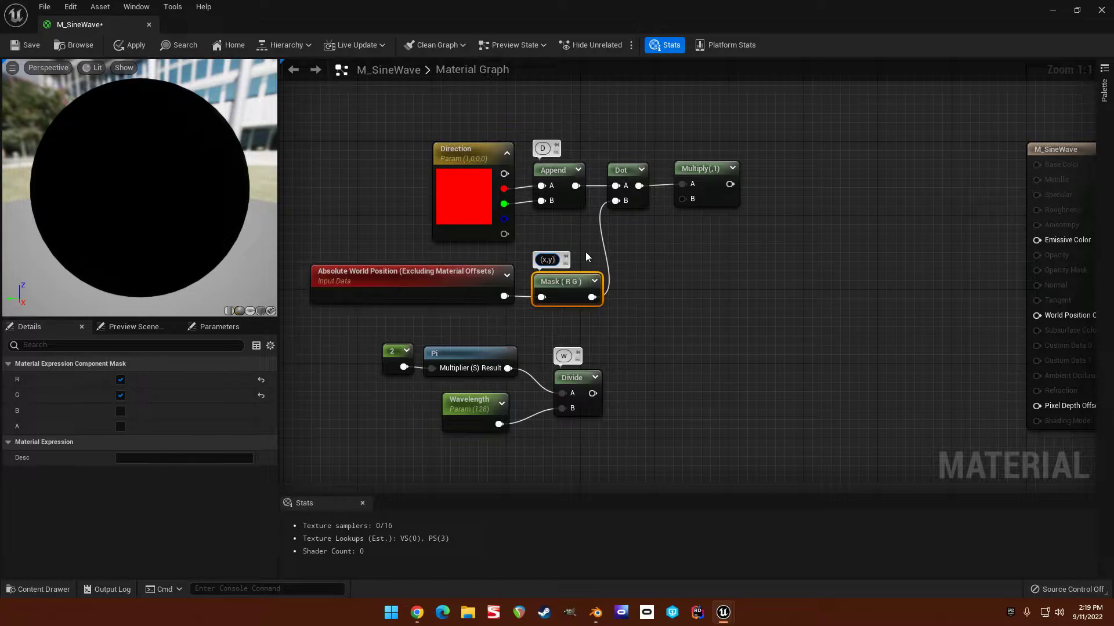
key(Return)
click(663, 274)
Connect the Divide node's output to the Multiply node's B input.
right_drag(664, 273, 666, 250)
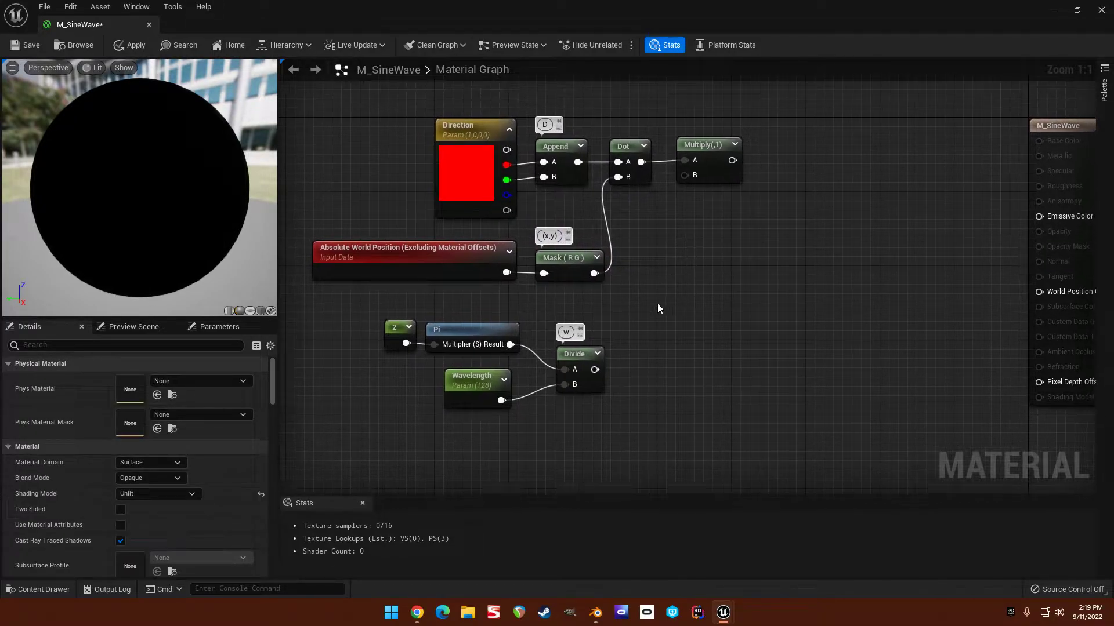
drag(595, 370, 686, 176)
mouse_move(716, 228)
right_down()
mouse_move(718, 259)
mouse_move(723, 248)
right_up()
scroll(719, 255, down, 1)
right_drag(697, 300, 675, 269)
right_click(597, 332)
Add an Add node fed by the Multiply node's output on its A input.
drag(688, 157, 718, 137)
text(add)
key(Return)
Add a Time node and place it in the empty area below the wave node network.
right_click(661, 232)
text(time)
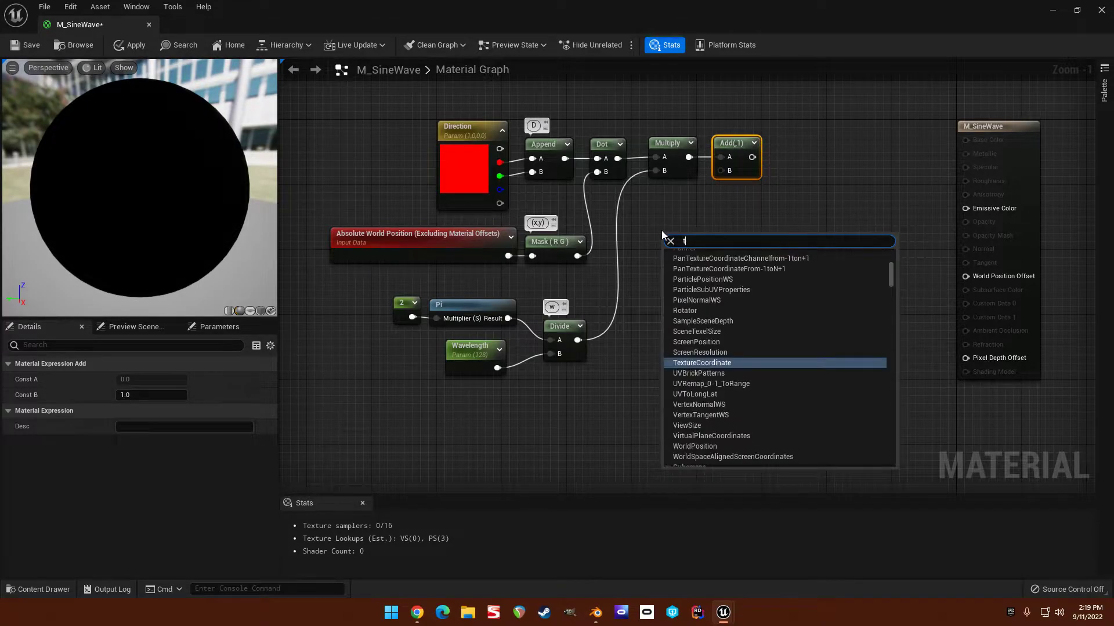
key(Return)
drag(686, 280, 678, 305)
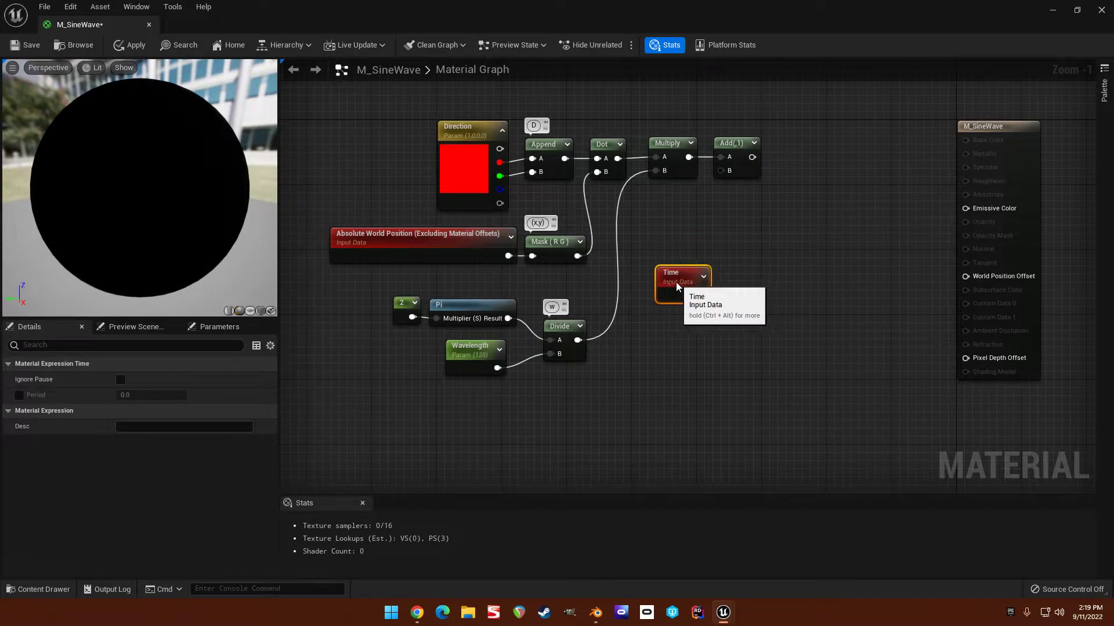
right_drag(687, 235, 684, 258)
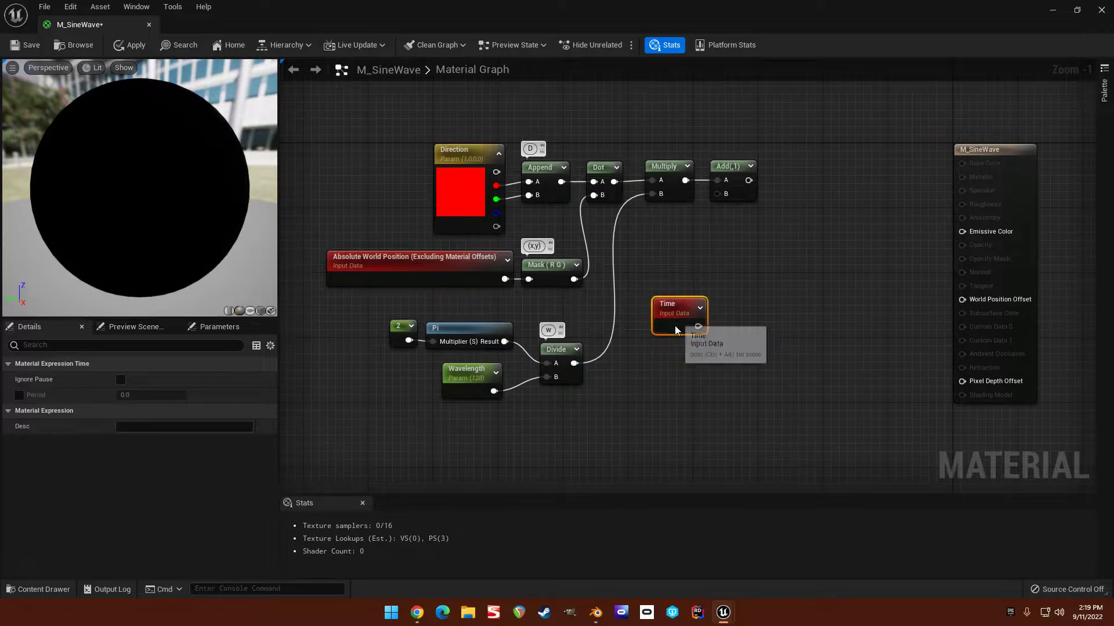
drag(672, 311, 647, 418)
Create a scalar parameter named Speed near the Time node.
right_drag(680, 356, 709, 323)
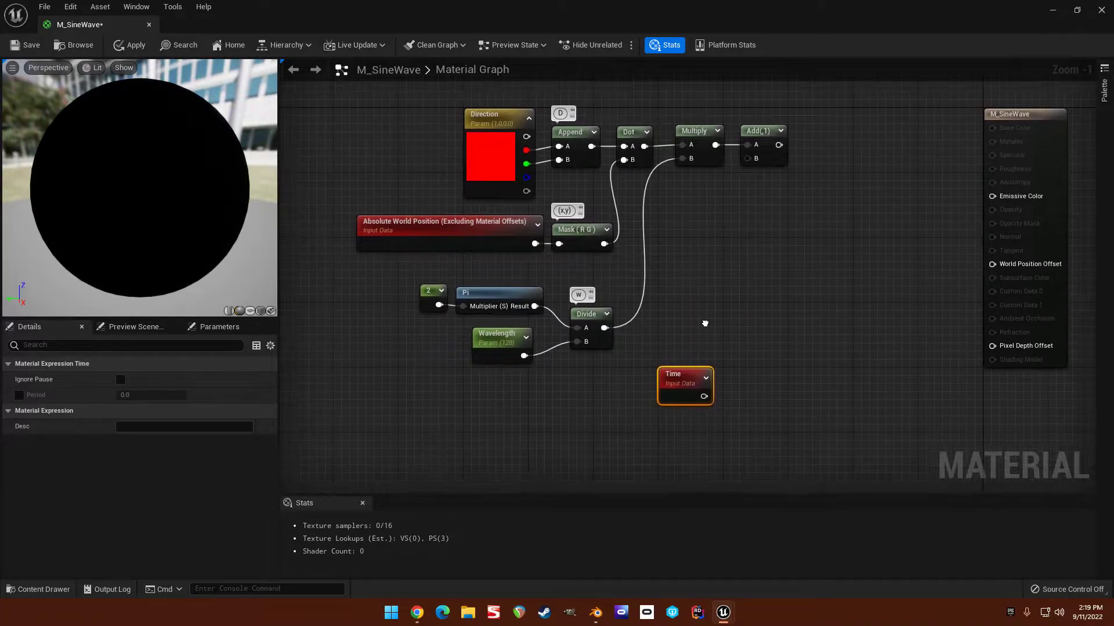
click(692, 289)
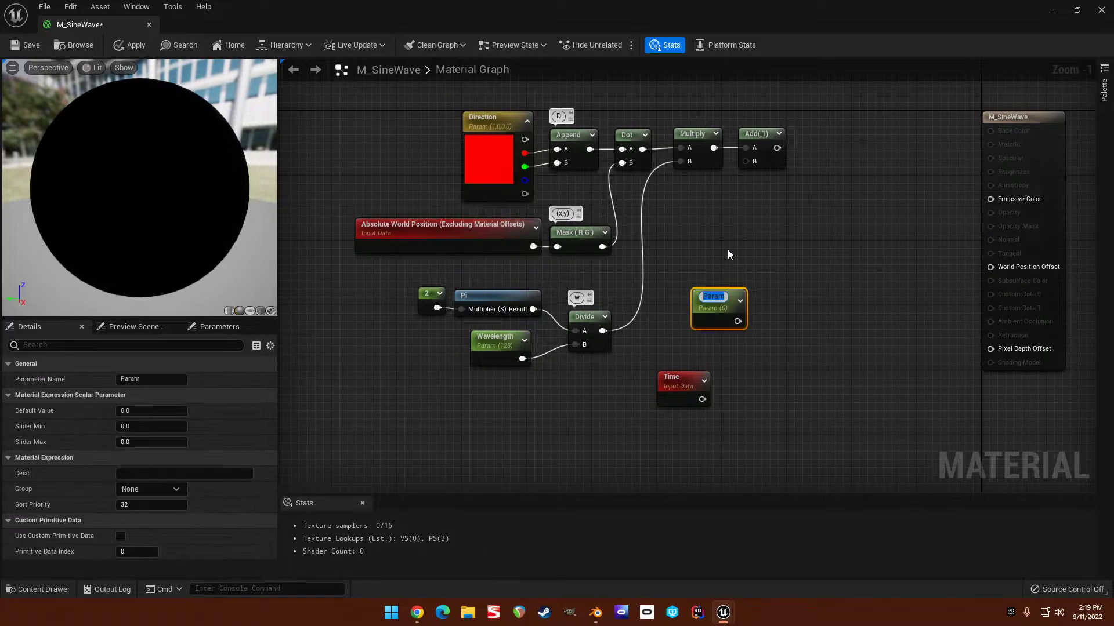
text(Speed)
key(Return)
Add a Multiply node with Speed on its A input and the Divide node's output on B.
drag(731, 311, 736, 334)
text(multiply)
key(Return)
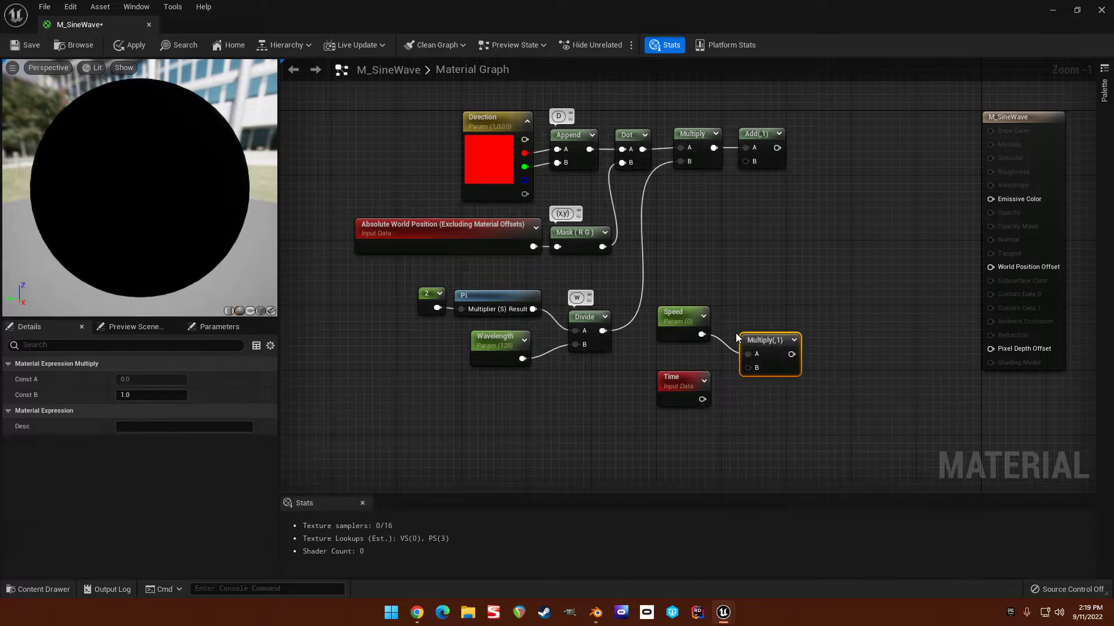
drag(751, 343, 741, 322)
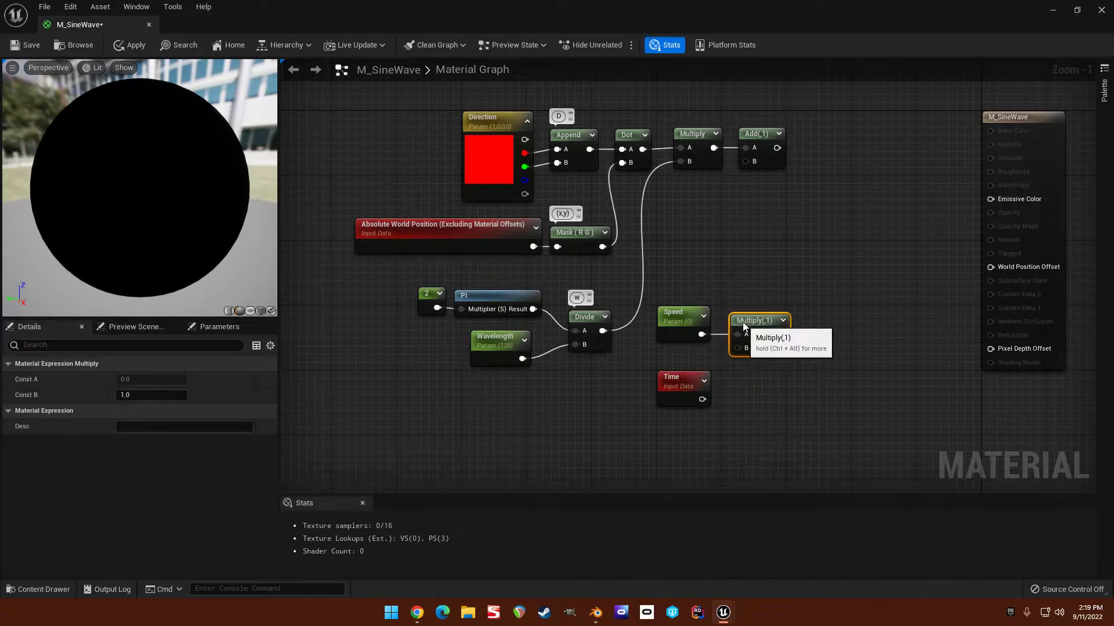
drag(602, 331, 737, 349)
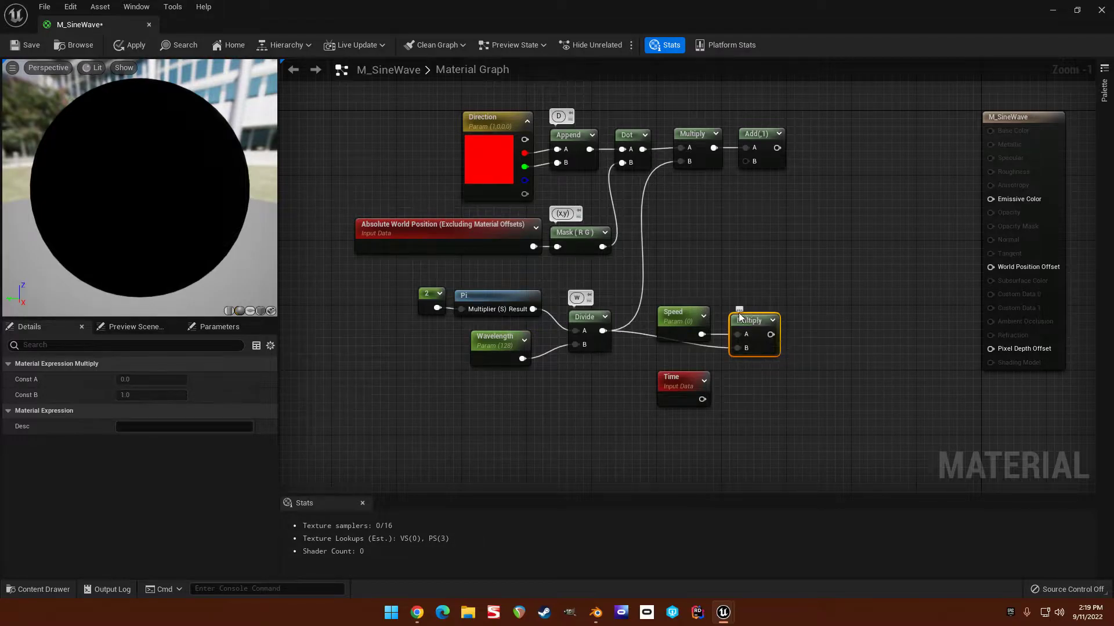
Label the Multiply node fed by Speed with the comment "q".
click(739, 309)
text(q)
click(780, 372)
Multiply the "q" node's output by Time in a new Multiply node and feed the result into the Add node's B input.
right_drag(778, 380, 791, 365)
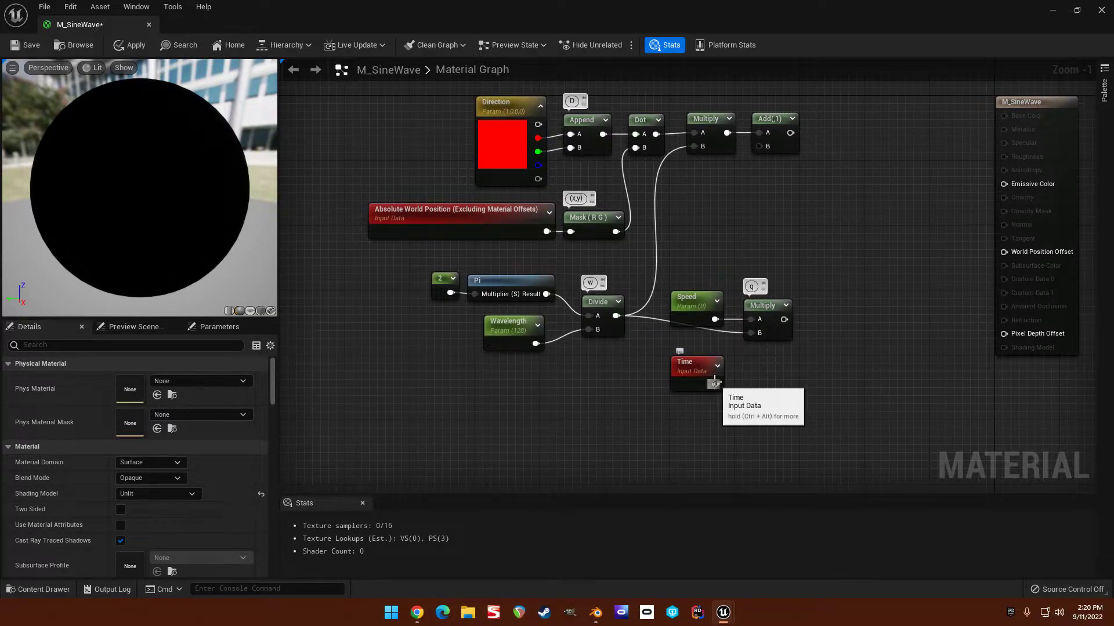
drag(784, 319, 819, 309)
text(mul)
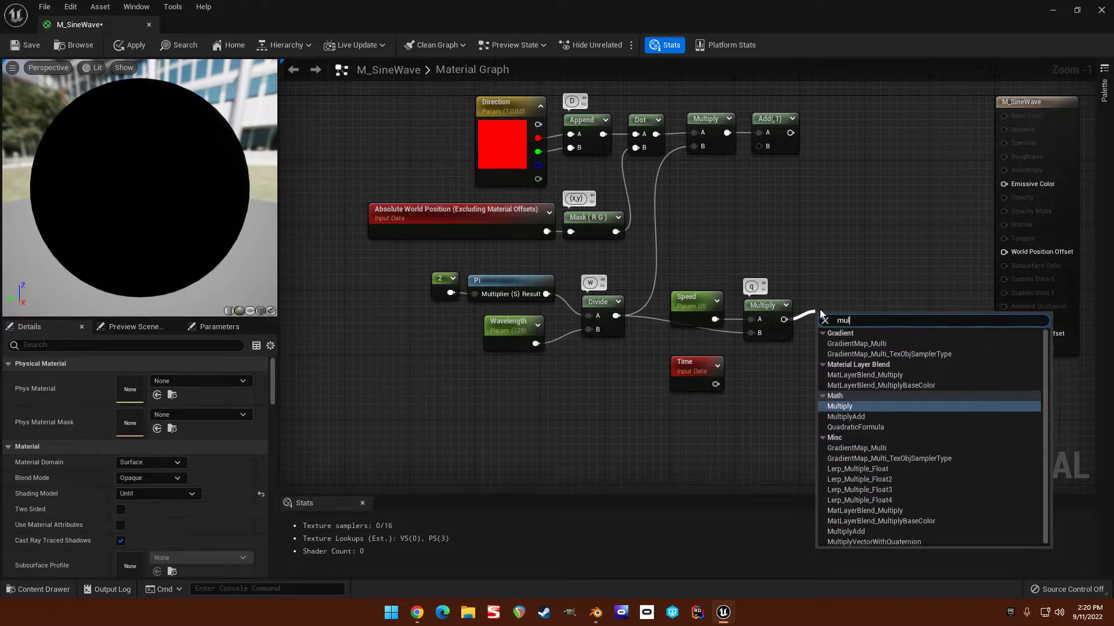
key(Return)
drag(716, 384, 820, 346)
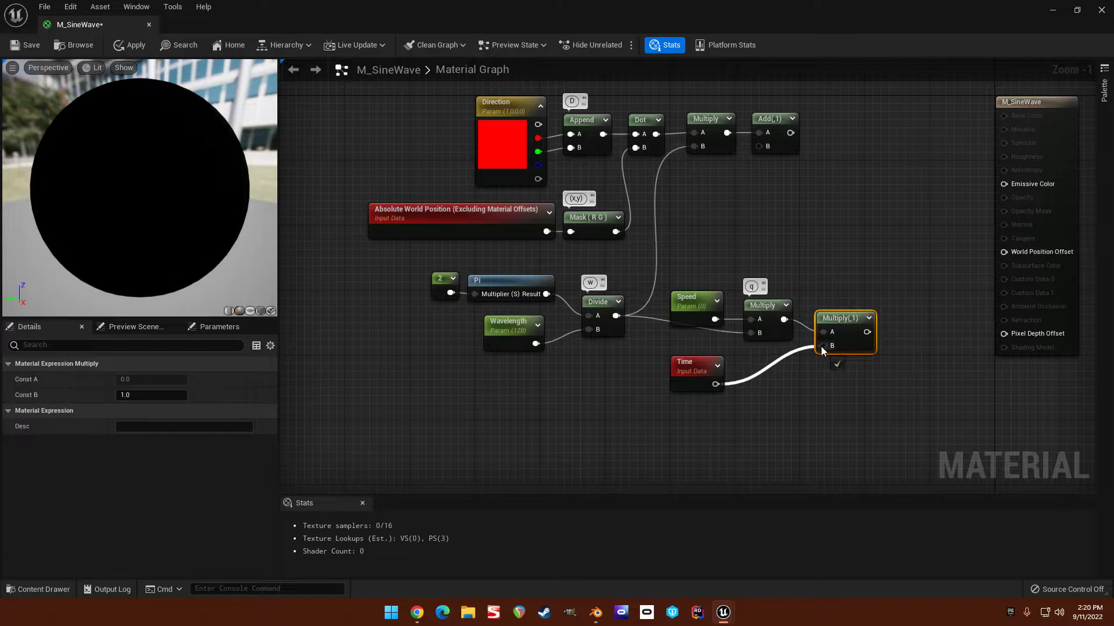
right_drag(784, 264, 790, 293)
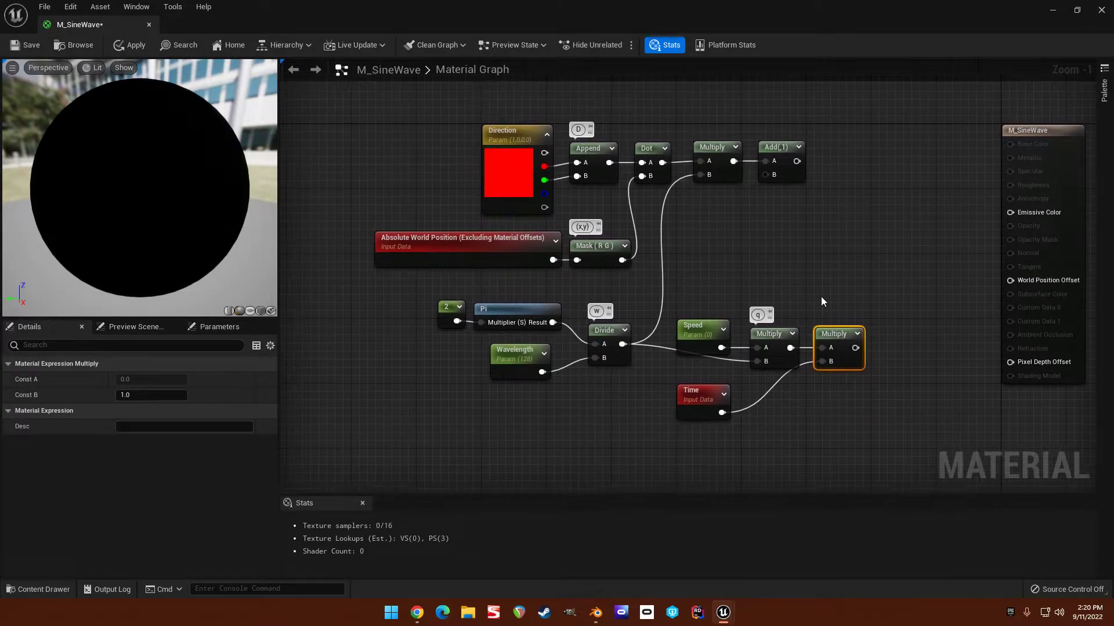
drag(855, 347, 767, 175)
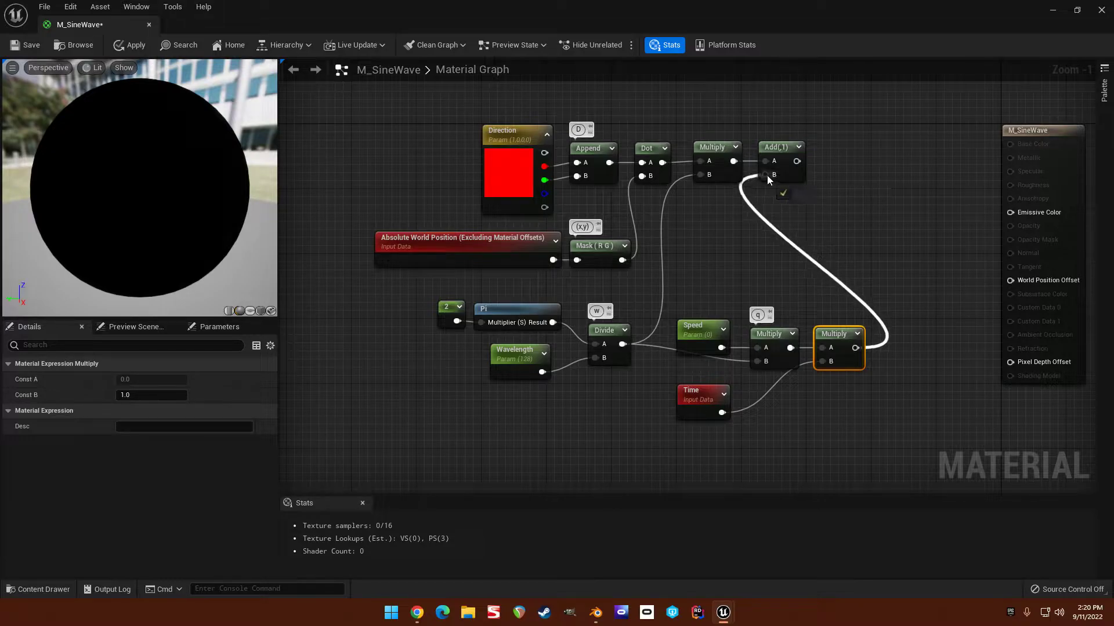
Move the whole wave node network farther away from the material output node.
click(742, 235)
scroll(725, 239, down, 1)
drag(406, 113, 857, 376)
drag(812, 322, 614, 307)
click(702, 227)
key(Home)
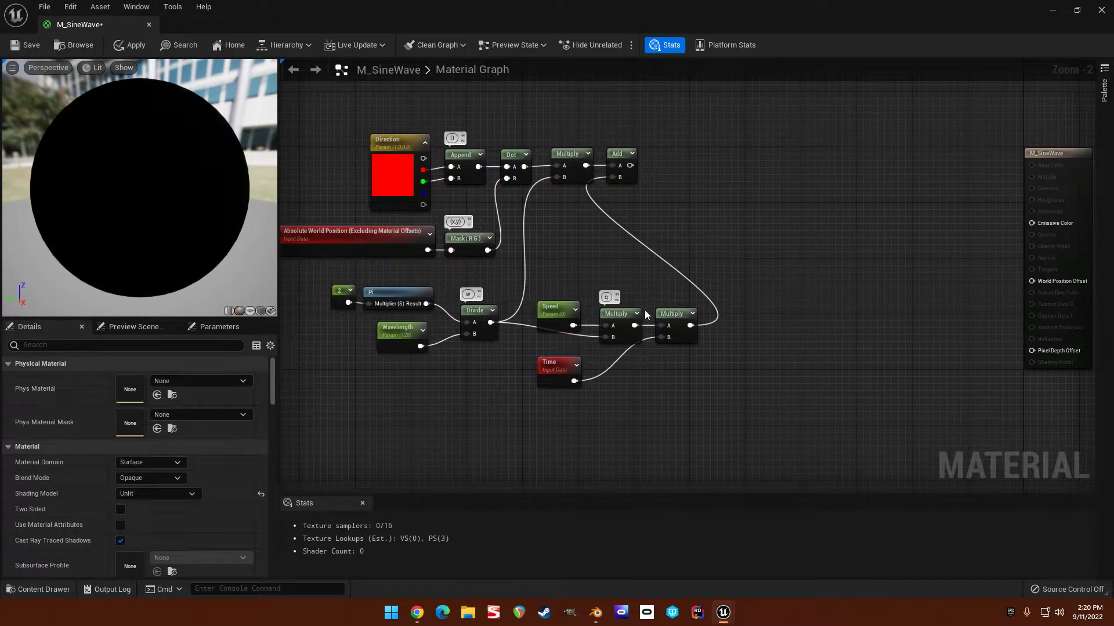
Add a Sine node fed by the Add node's output and set its Period to 6.283.
right_click(702, 182)
text(sine)
key(Return)
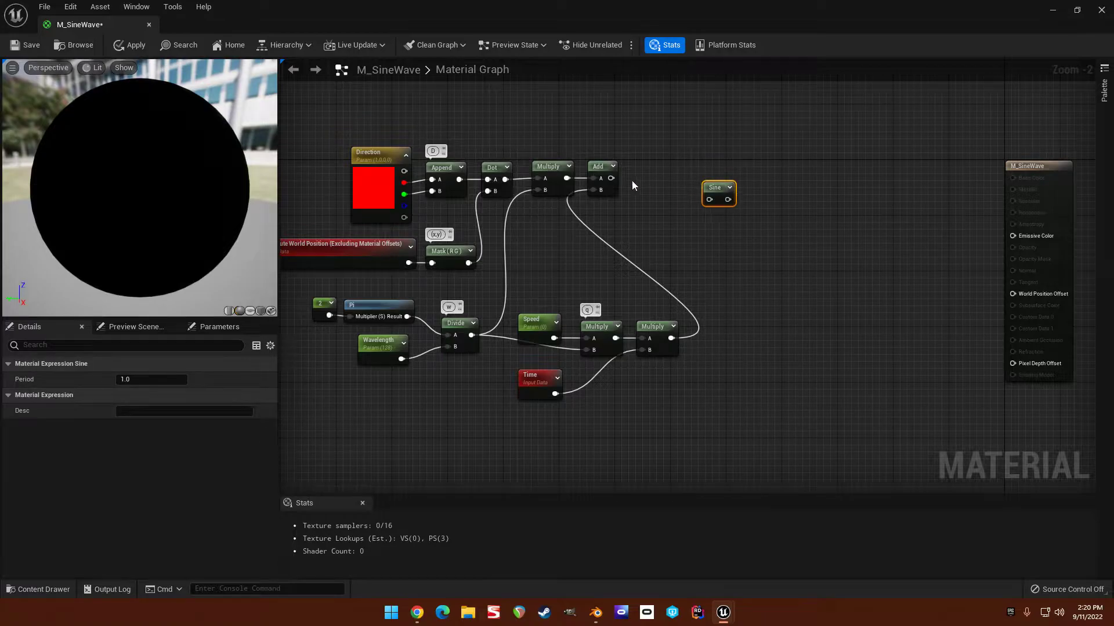
drag(611, 178, 709, 200)
drag(676, 172, 648, 172)
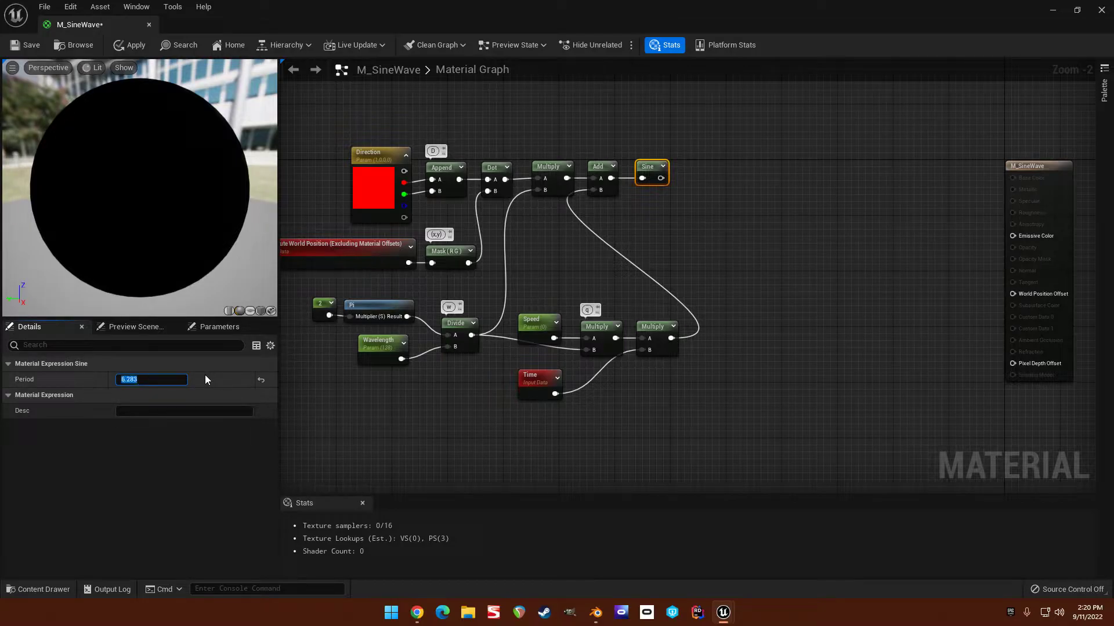
click(749, 262)
Add a Multiply node with the Sine node's output on its B input.
right_drag(750, 262, 774, 246)
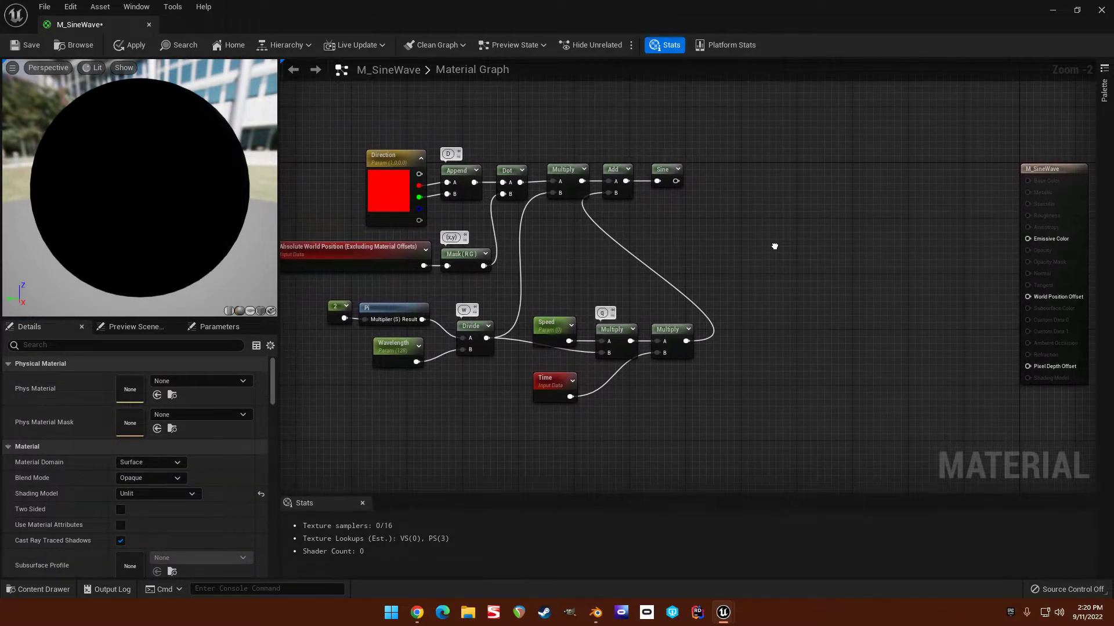
right_drag(691, 185, 638, 216)
drag(622, 212, 673, 197)
text(mu)
key(Return)
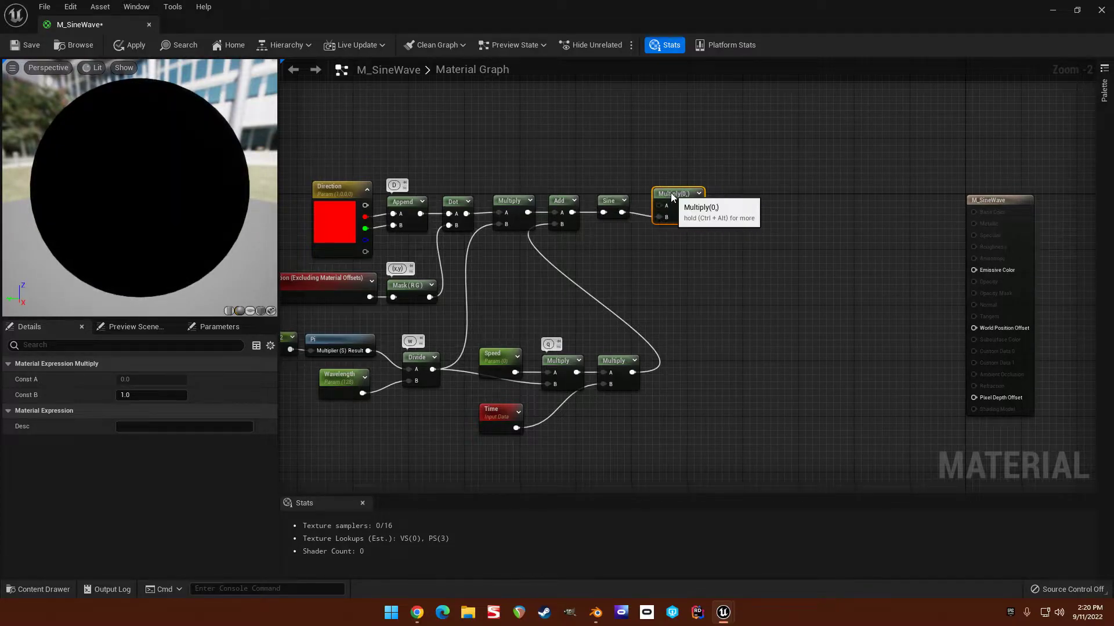
Feed a scalar parameter Amplitude with default 1.0 into the final Multiply's A input, and connect that Multiply to Emissive Color.
right_drag(672, 150, 743, 211)
click(638, 159)
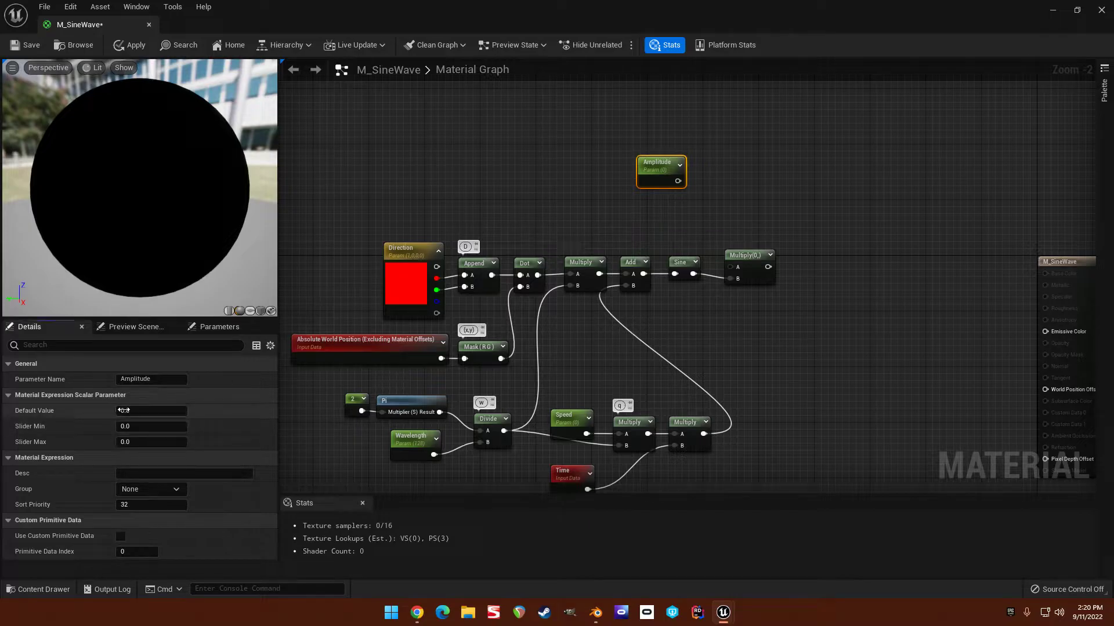
click(524, 226)
drag(677, 180, 729, 268)
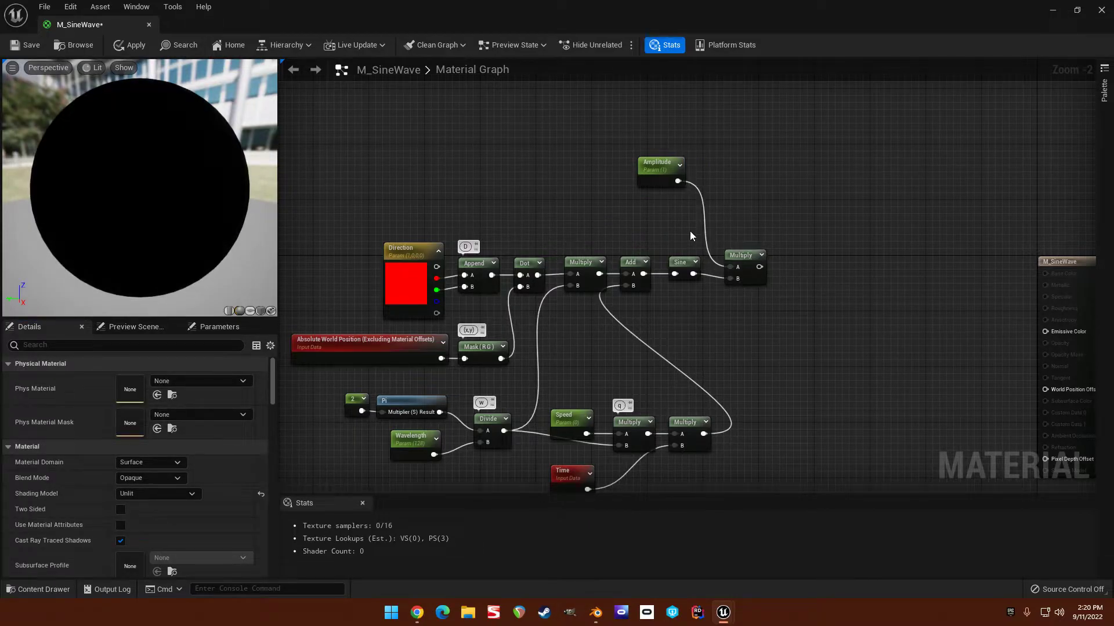
drag(657, 162, 667, 220)
right_drag(853, 367, 681, 259)
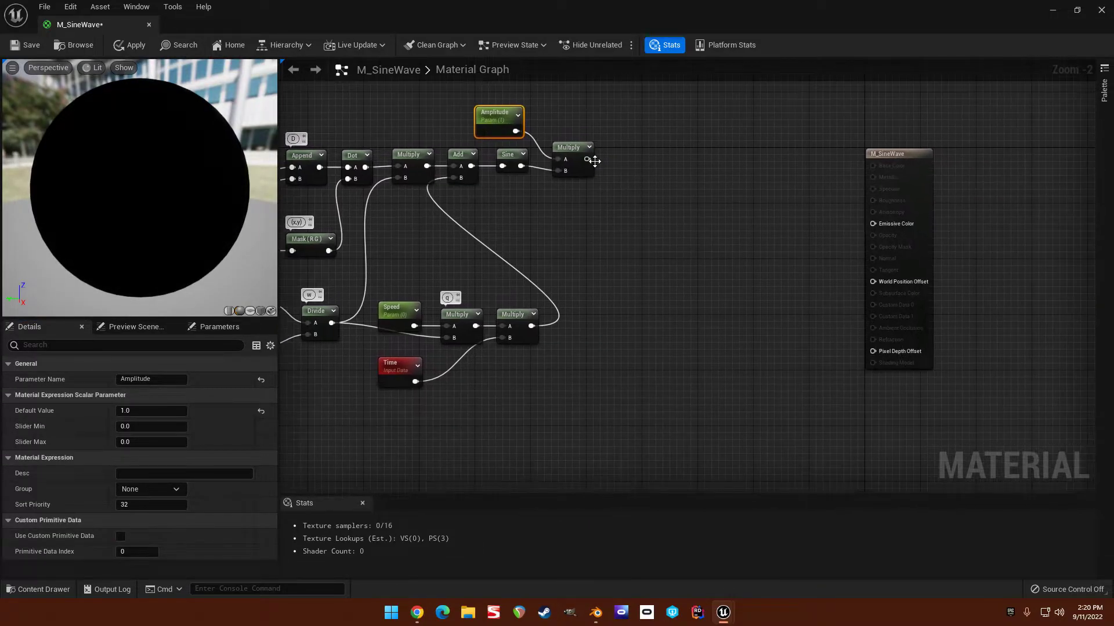
drag(587, 159, 873, 224)
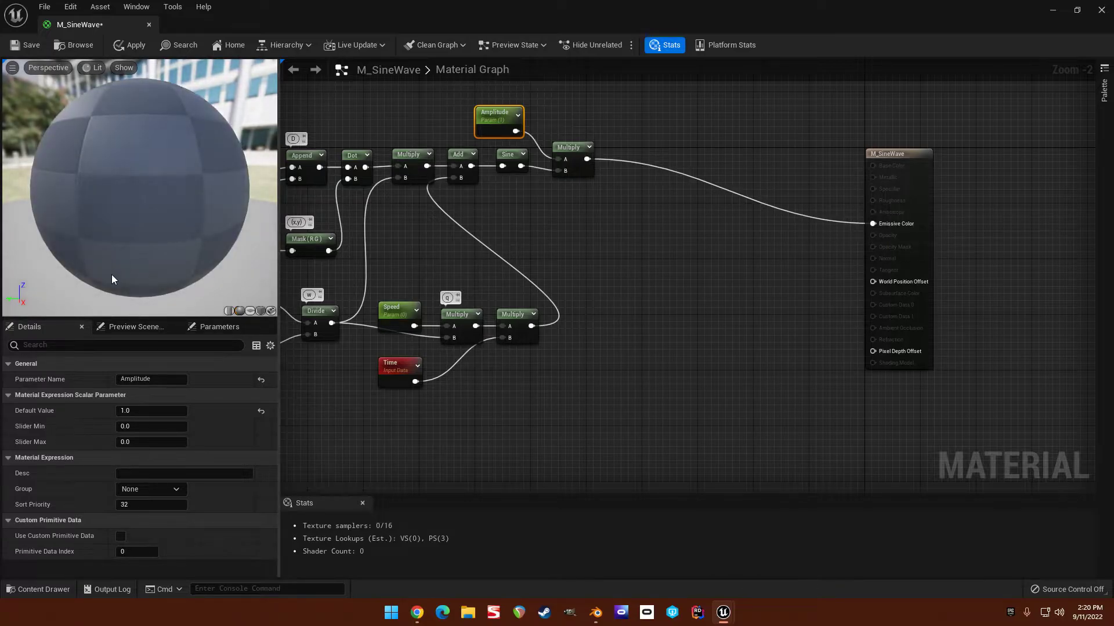
Dock the M_SineWave editor beside the ThirdPersonMap tab and show the material preview on a plane mesh.
drag(71, 26, 187, 16)
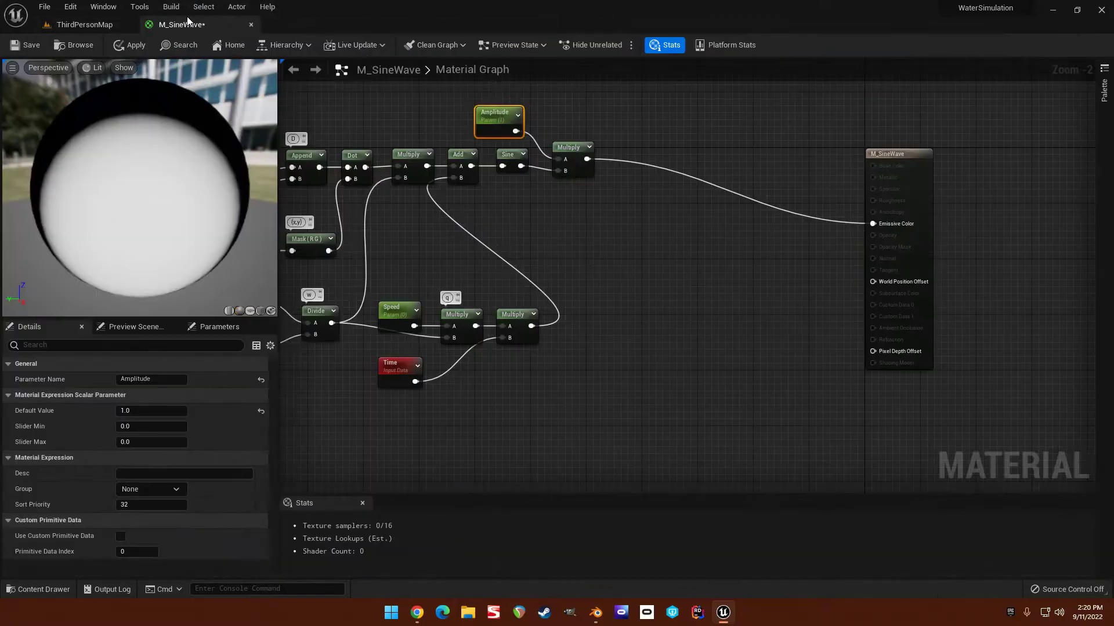
click(84, 25)
click(226, 137)
drag(227, 137, 138, 156)
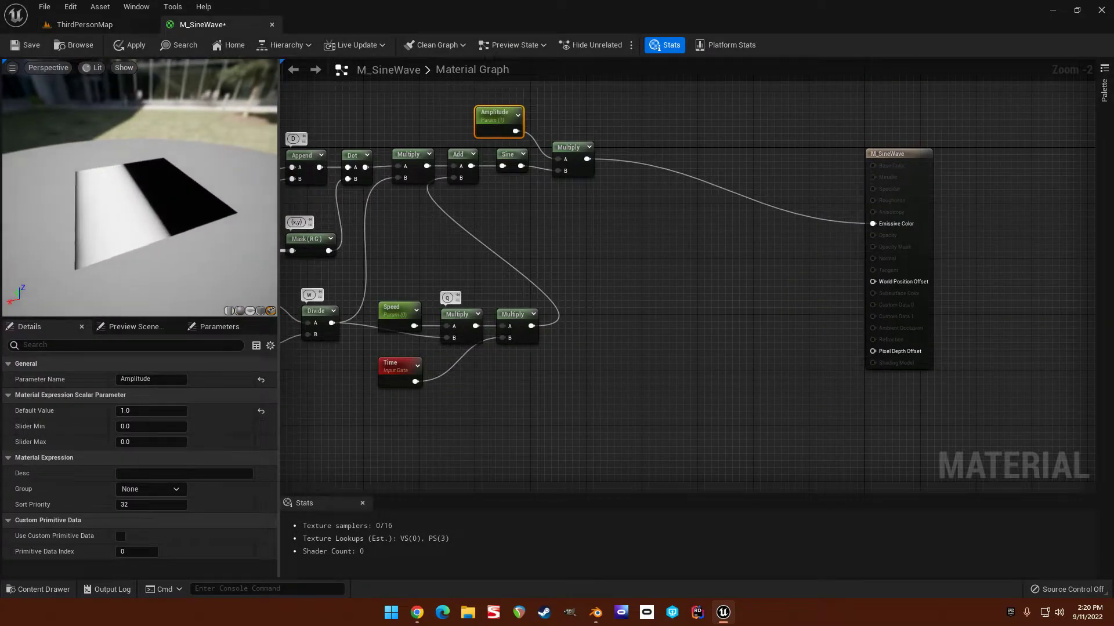
drag(143, 196, 129, 207)
Add a MakeFloat3 node beside the material output and connect its result to World Position Offset.
right_drag(437, 253, 591, 270)
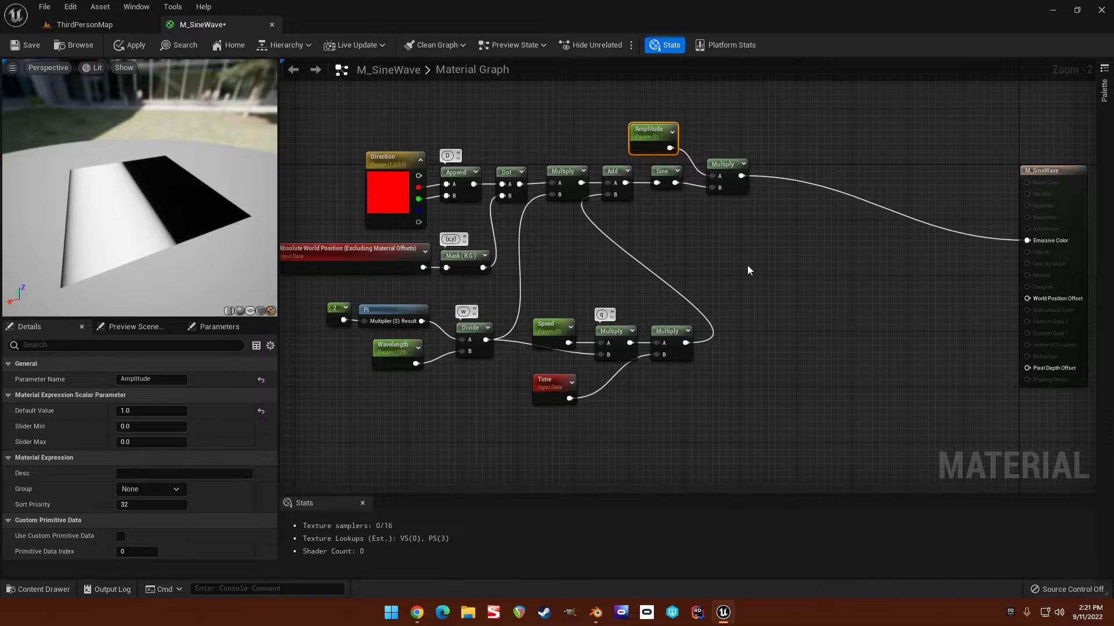
right_drag(749, 270, 721, 249)
right_click(912, 278)
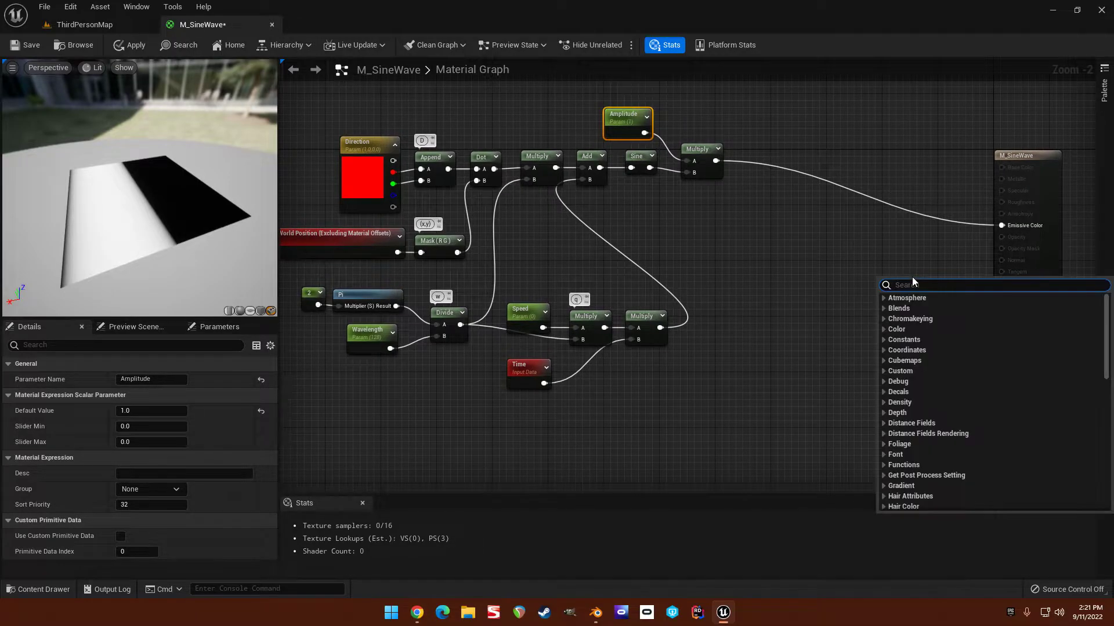
text(makefloat)
key(Down)
key(Return)
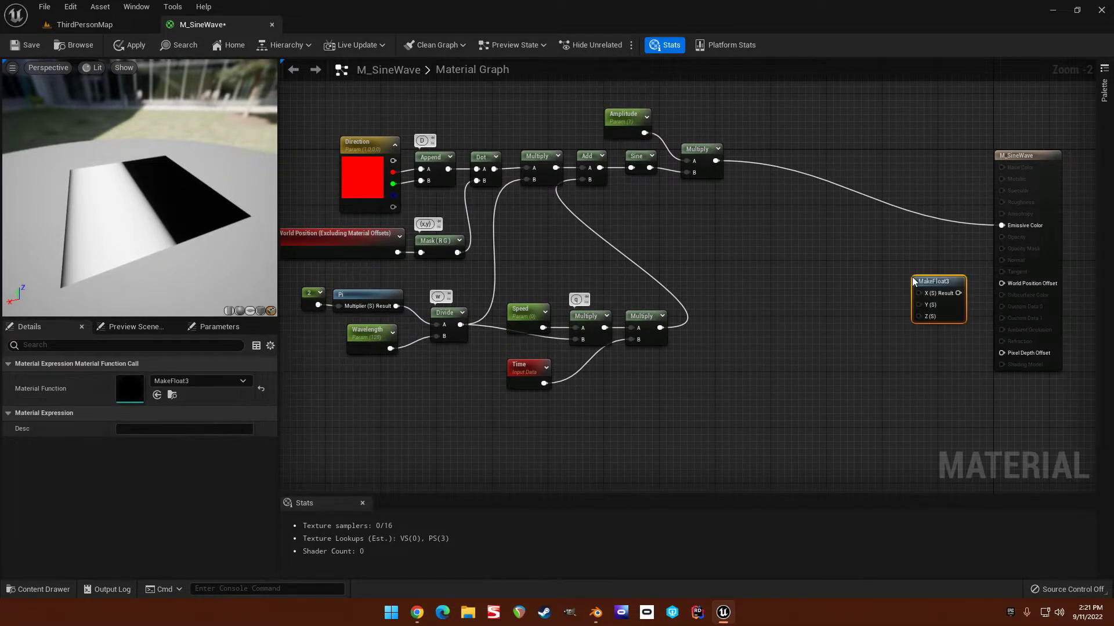
mouse_move(913, 292)
mouse_down()
mouse_move(912, 277)
mouse_move(870, 270)
mouse_move(916, 290)
mouse_up()
Feed MakeFloat3's X and Y inputs from a constant 0 and its Z input from the amplitude Multiply's output.
key(1)
click(836, 261)
drag(716, 161, 916, 302)
Set the Amplitude parameter's default value to 10 and view the displaced plane in the preview.
mouse_move(116, 231)
mouse_down()
mouse_move(116, 208)
mouse_move(116, 247)
mouse_up()
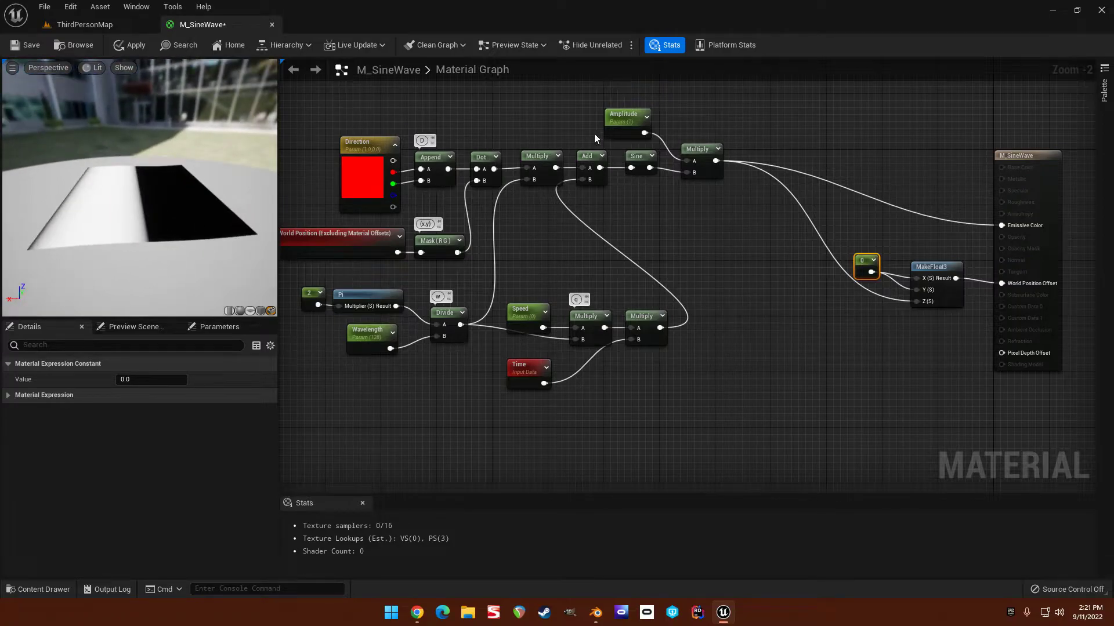
click(623, 122)
text(10)
key(Return)
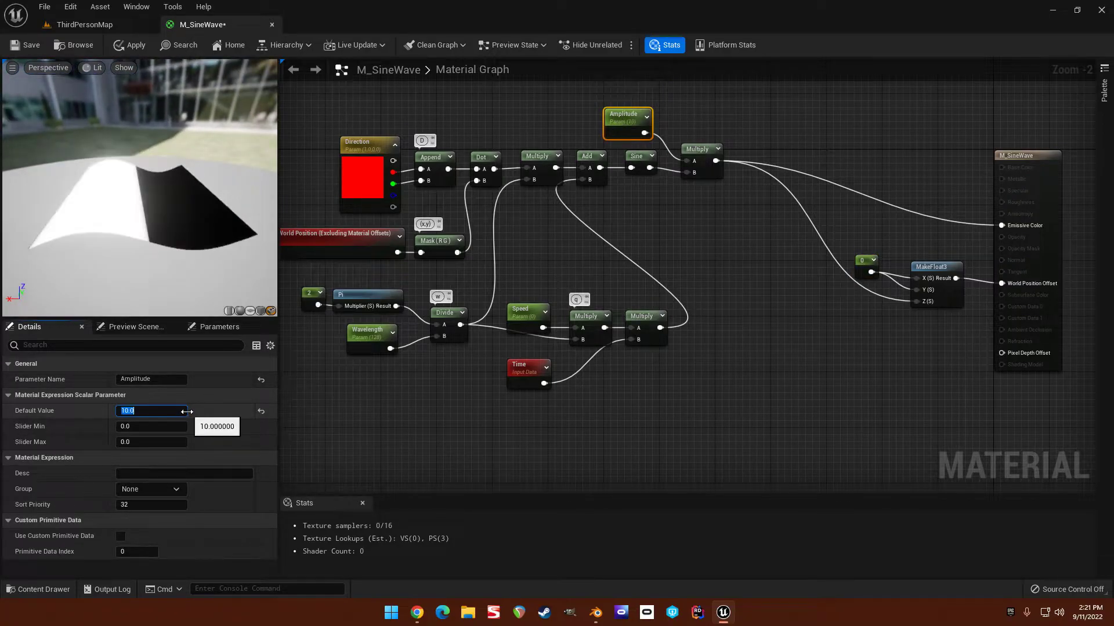
drag(122, 239, 81, 235)
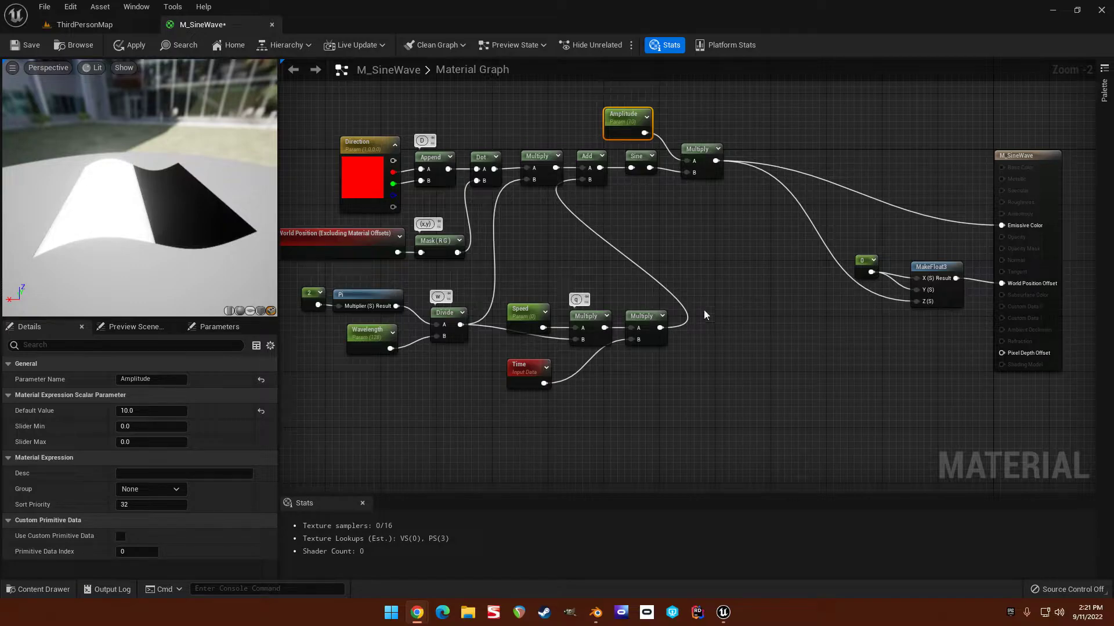
Check the wave shape from another angle in the preview and save the M_SineWave material.
click(566, 255)
right_drag(566, 256, 587, 242)
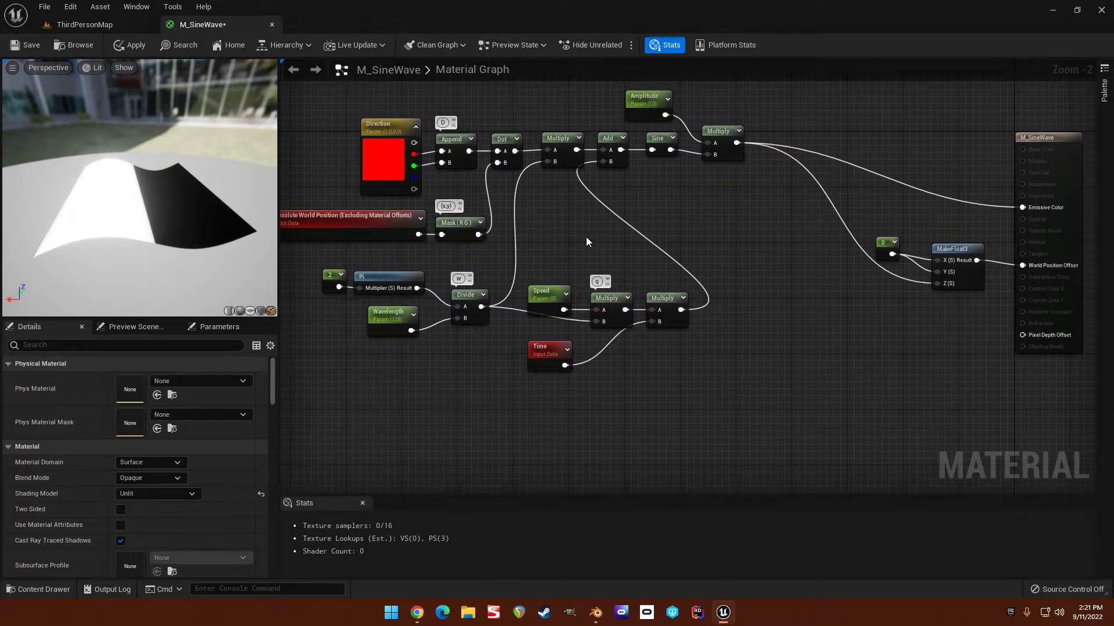
mouse_move(154, 229)
mouse_down()
mouse_move(186, 179)
mouse_move(168, 229)
mouse_up()
right_drag(799, 237, 805, 261)
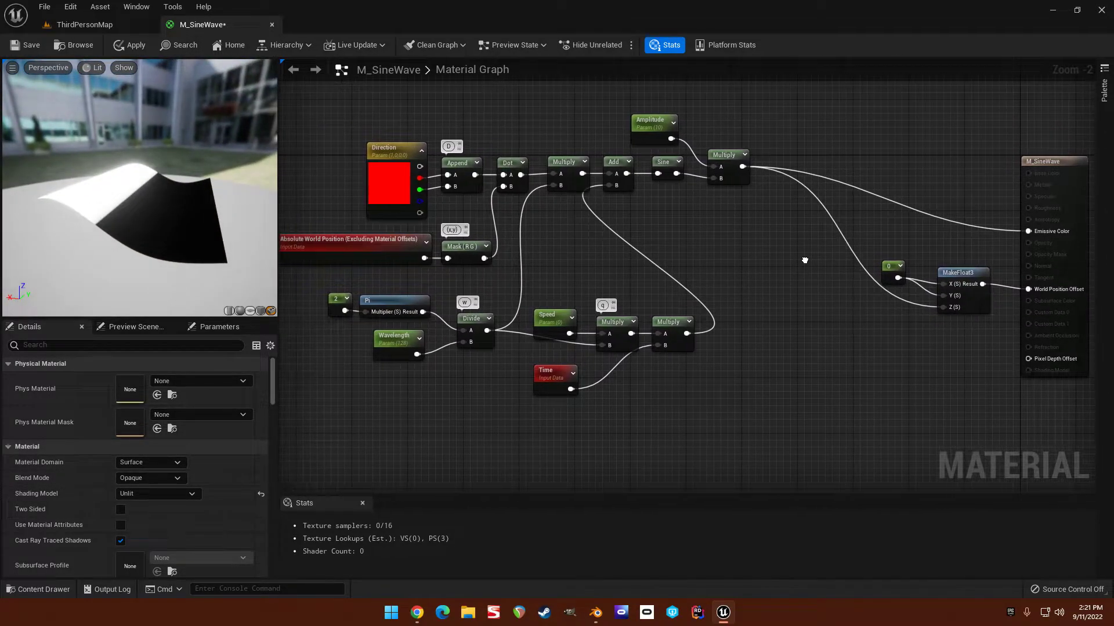
click(31, 46)
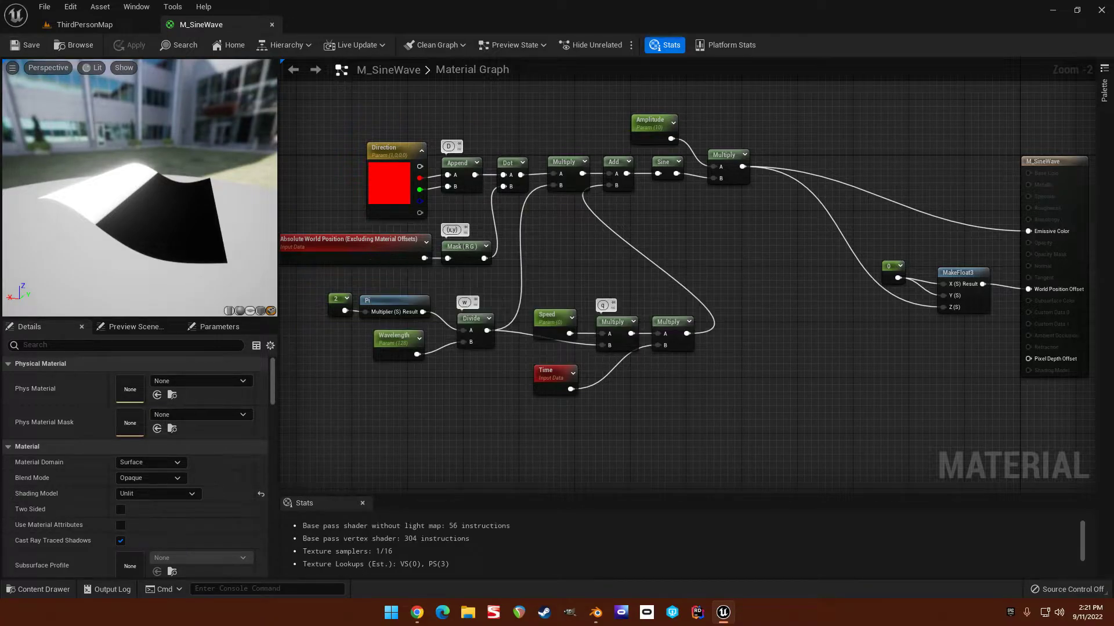
right_drag(613, 303, 631, 296)
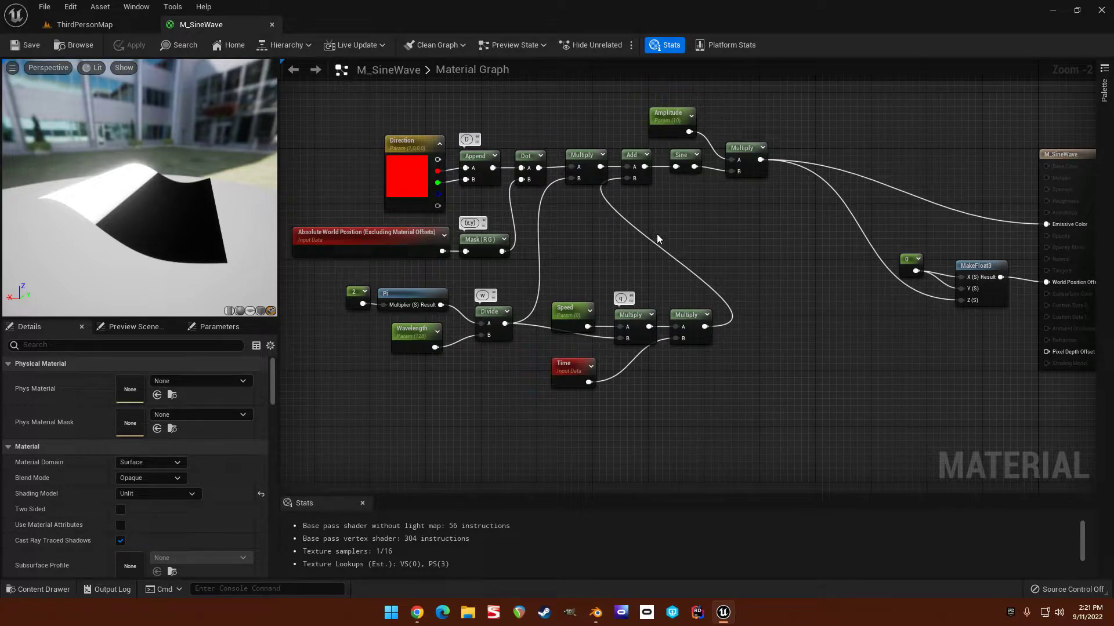
right_drag(737, 268, 680, 236)
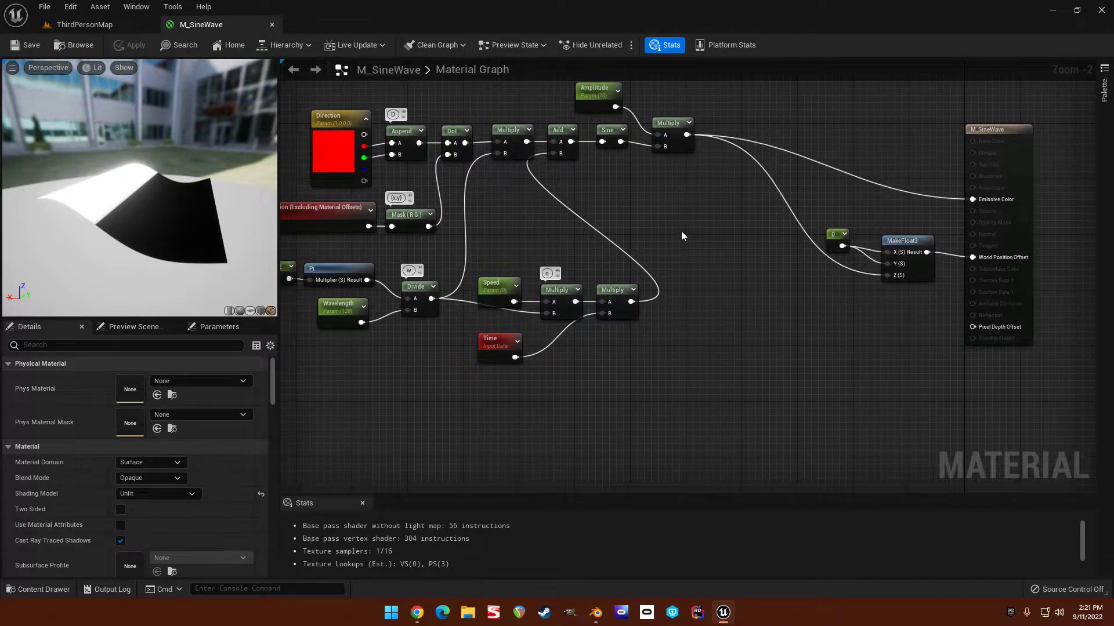
Set the material's shading model to Default Lit and disconnect the Multiply output from Emissive Color.
click(160, 495)
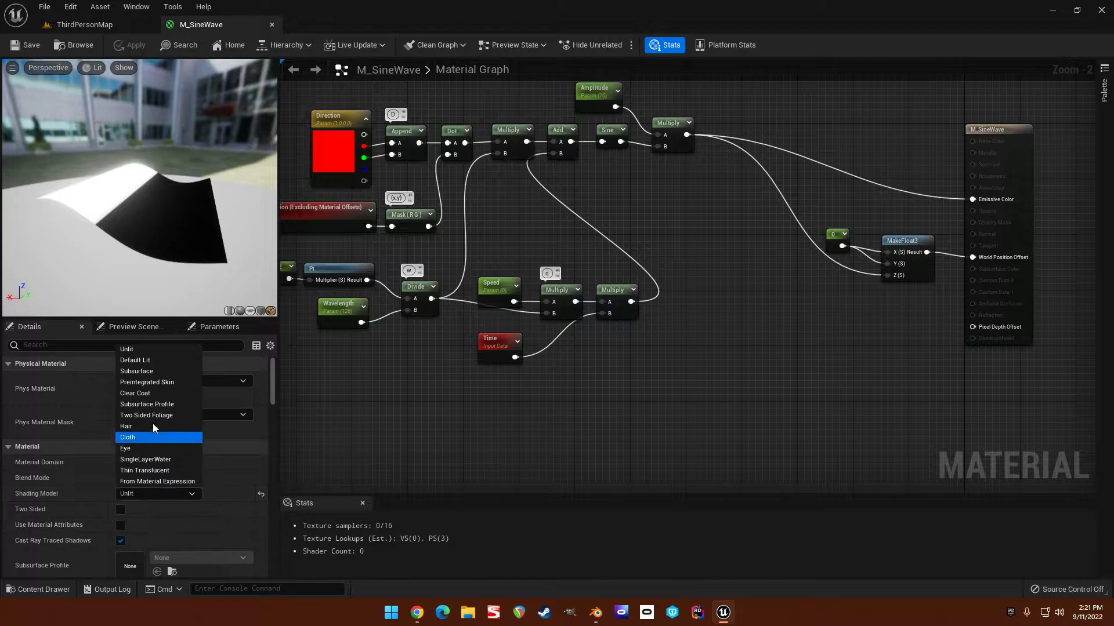
click(158, 361)
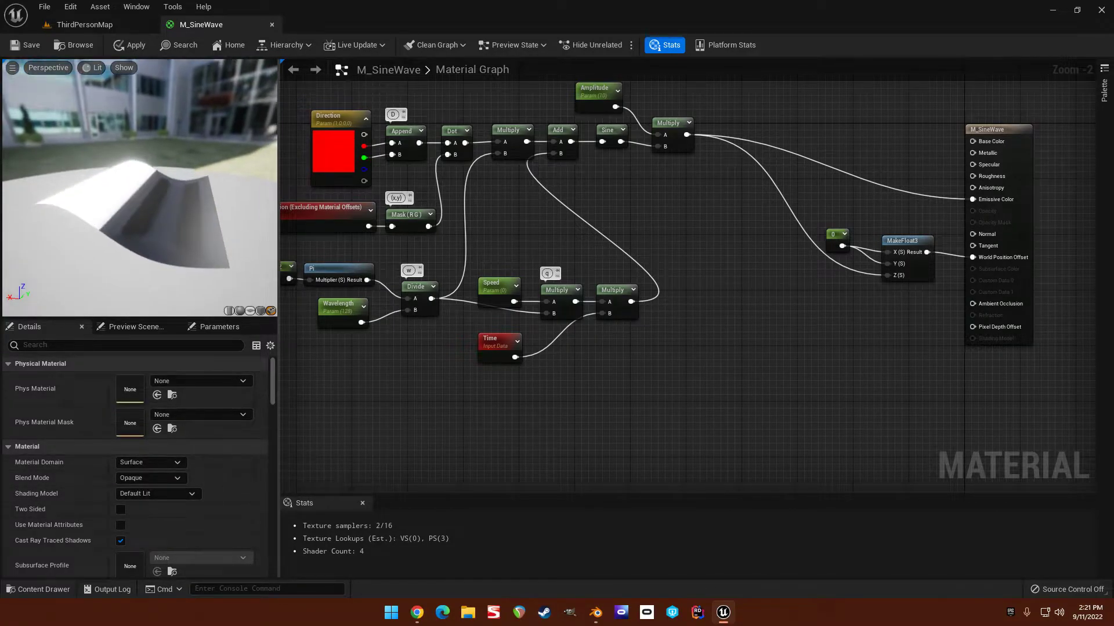
right_drag(929, 183, 765, 210)
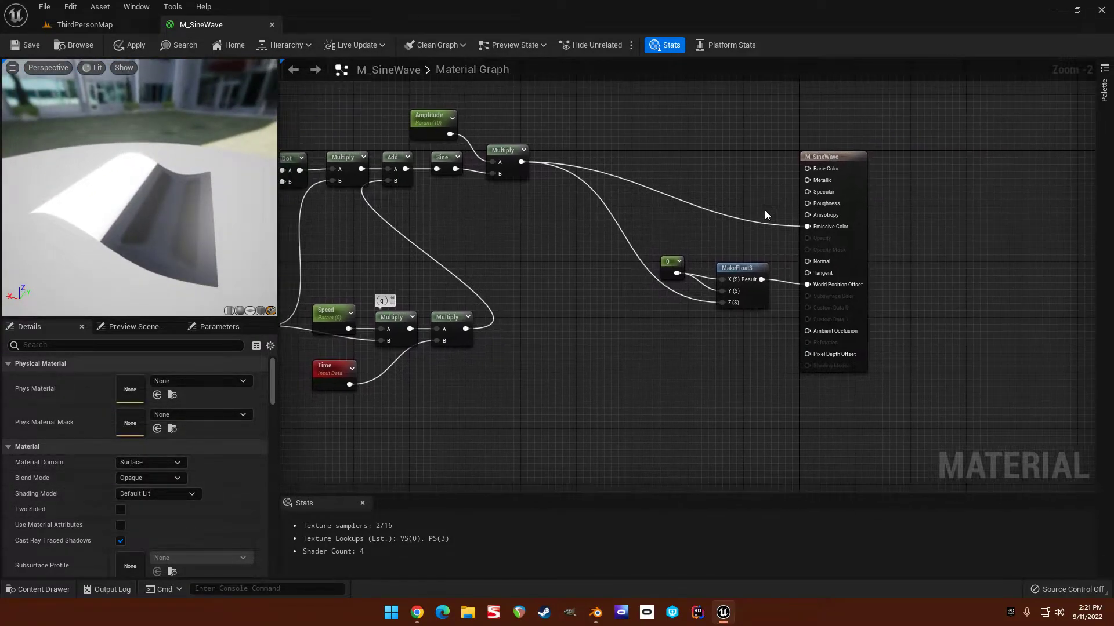
alt+click(807, 226)
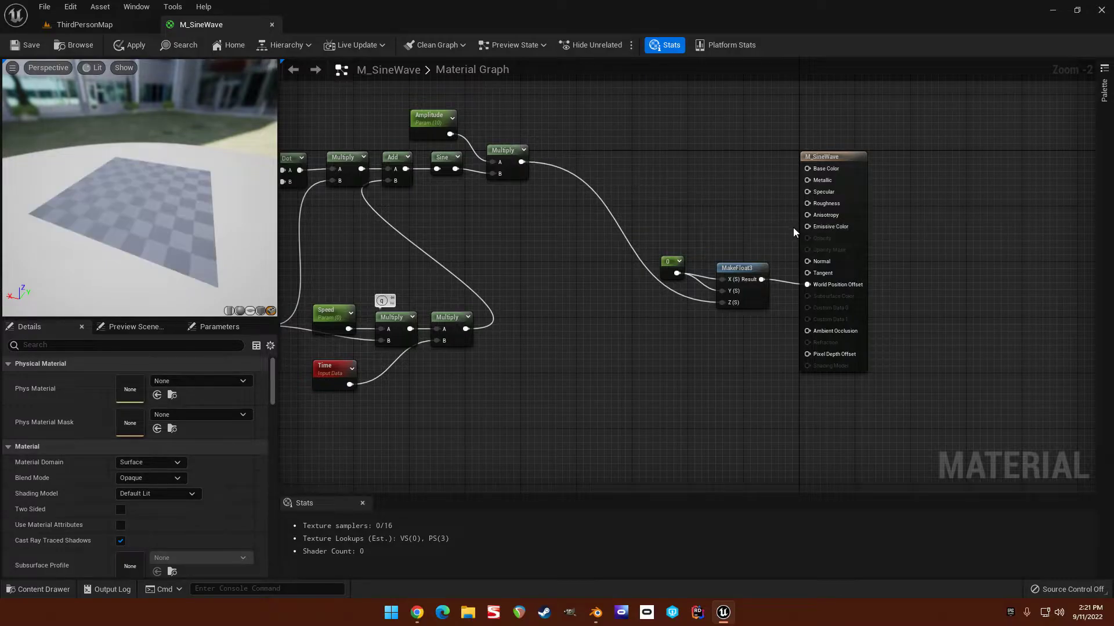
Add a constant with a value of 0.18 near the material output and feed it into Base Color.
key(1)
click(702, 169)
drag(724, 193, 817, 220)
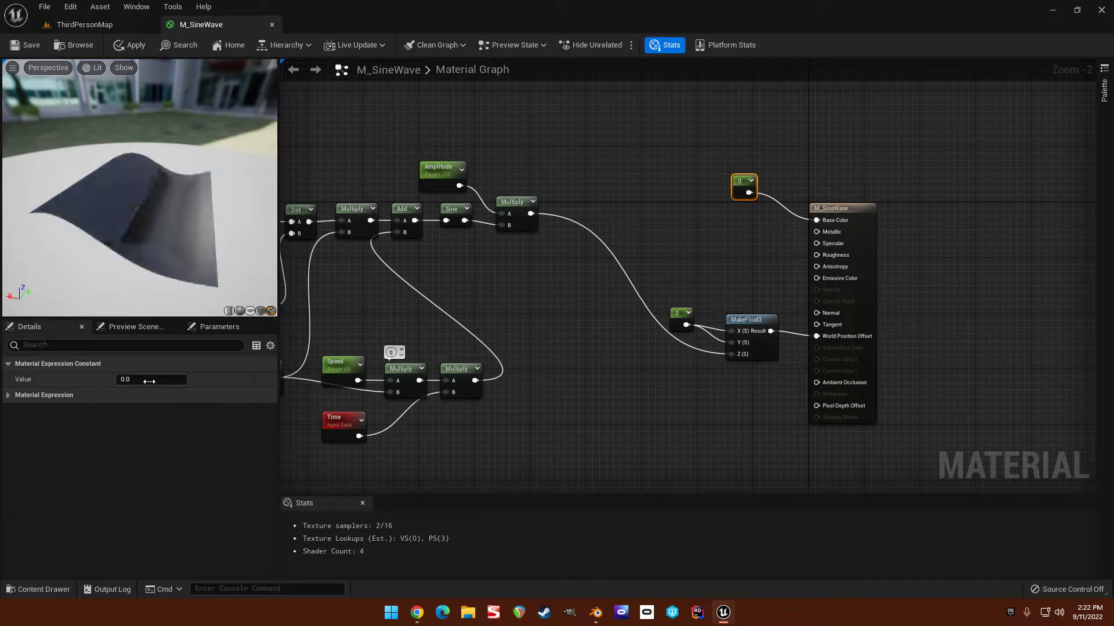
key(Return)
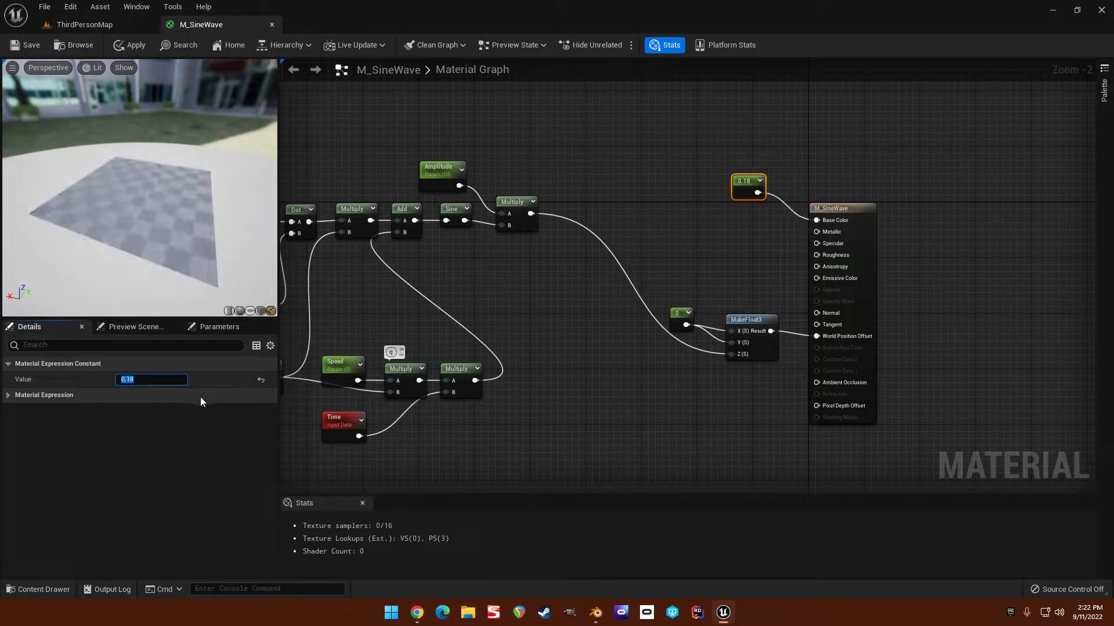
click(768, 237)
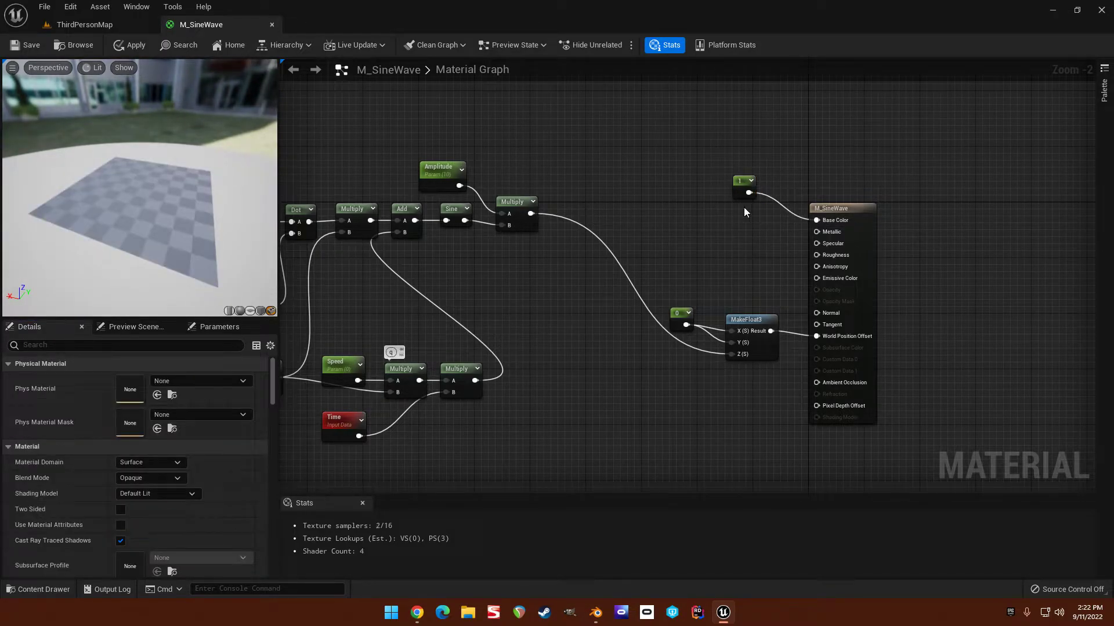
key(ctrl+z)
Add a second constant below the 0.18 one, connect it to Metallic and set its value to 1.
click(725, 211)
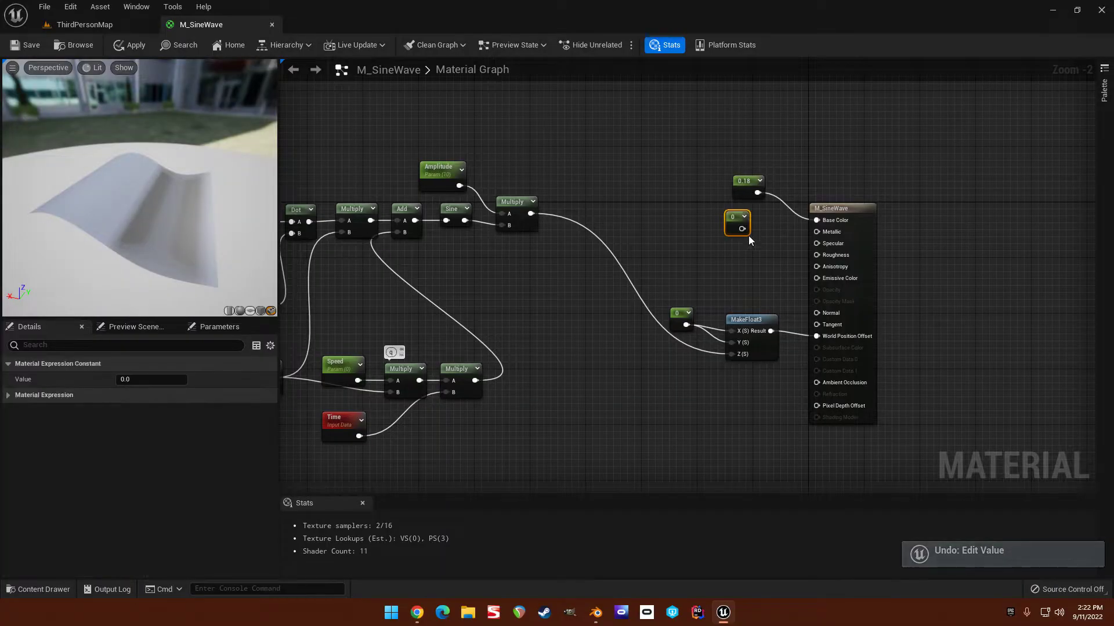
drag(742, 229, 817, 232)
drag(734, 216, 747, 215)
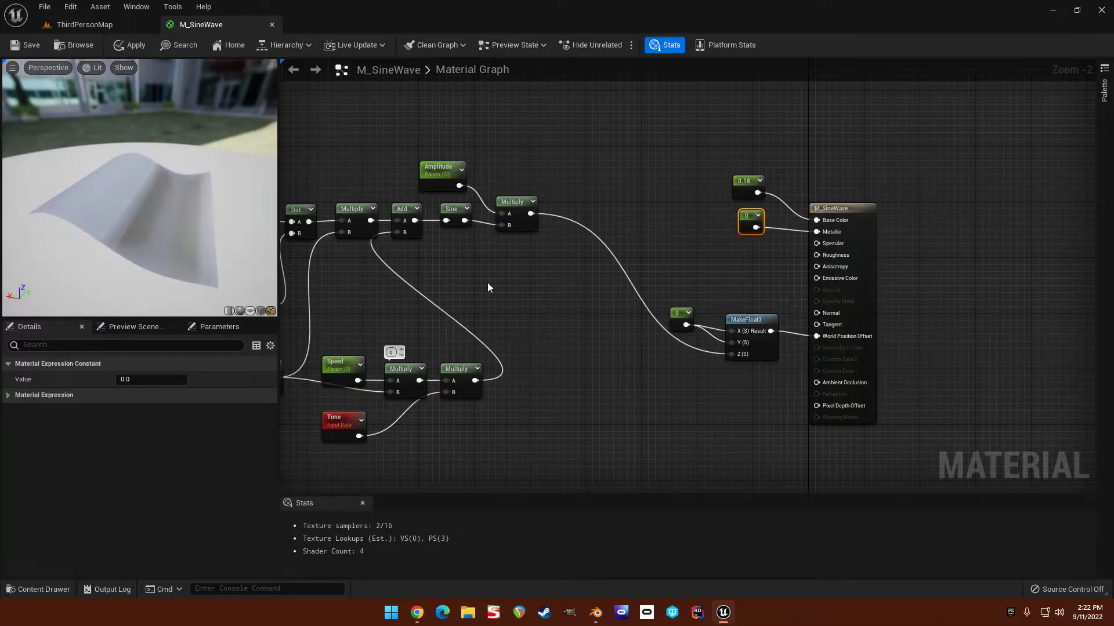
click(696, 234)
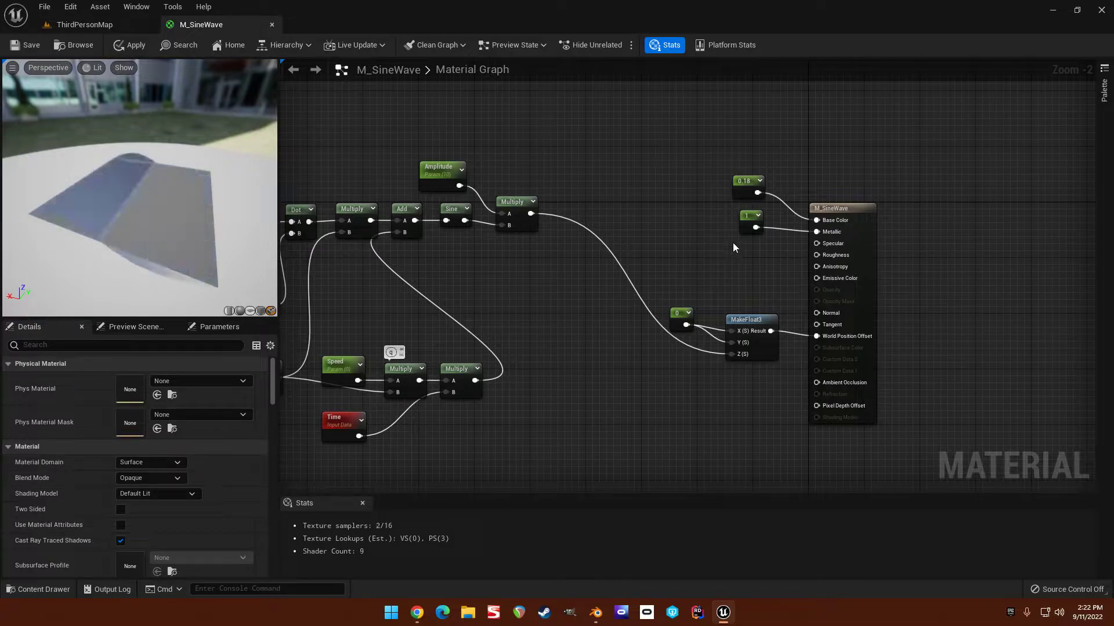
Add a constant 0 below the Metallic constant and connect it to Roughness.
key(1)
click(729, 241)
drag(748, 259, 816, 254)
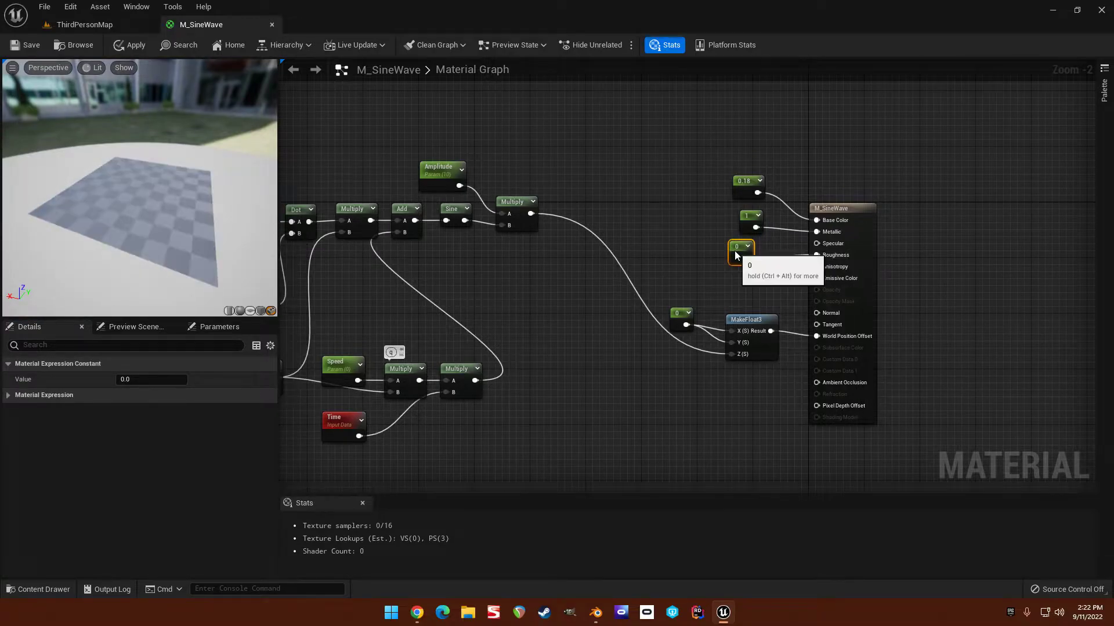
drag(736, 246, 745, 243)
Save the M_SineWave material and view the reflective wave surface from another angle in the preview.
right_drag(686, 398, 706, 361)
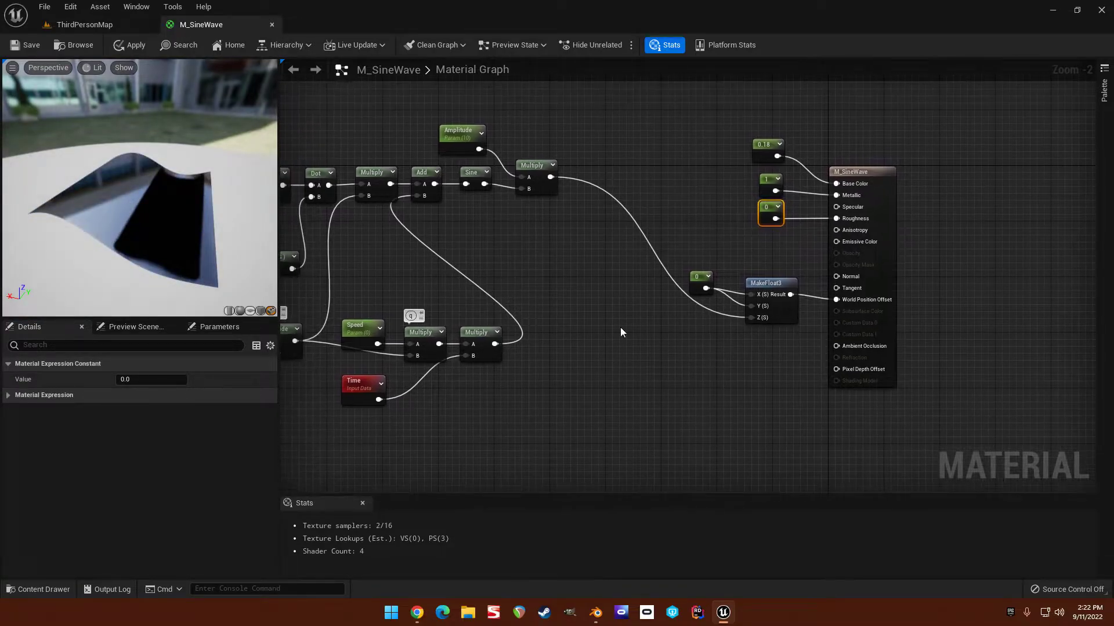
click(23, 47)
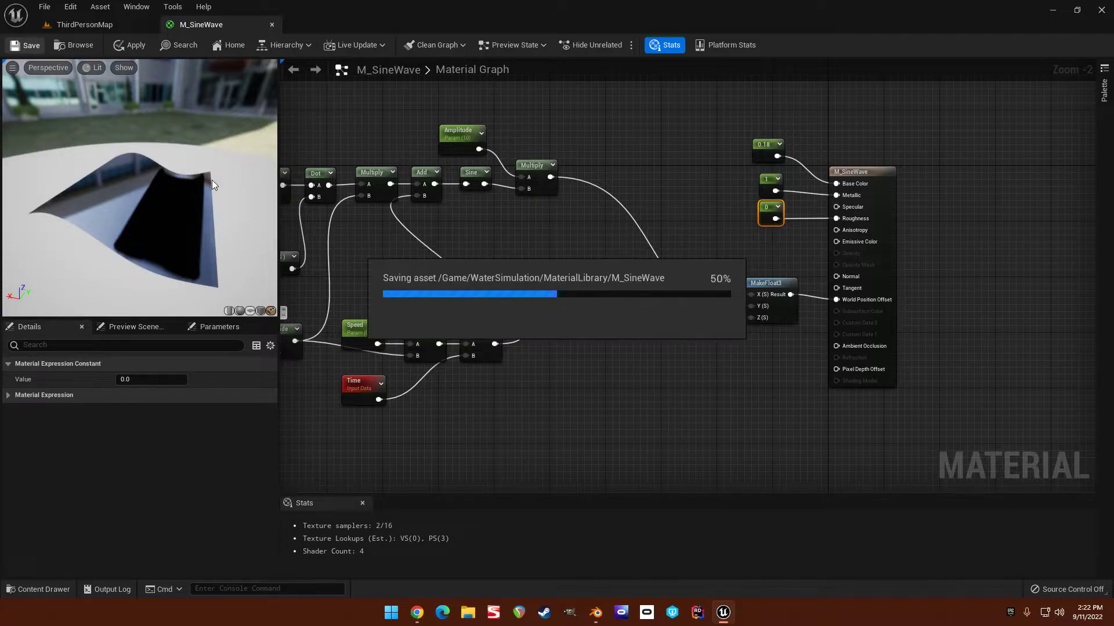
drag(168, 190, 52, 229)
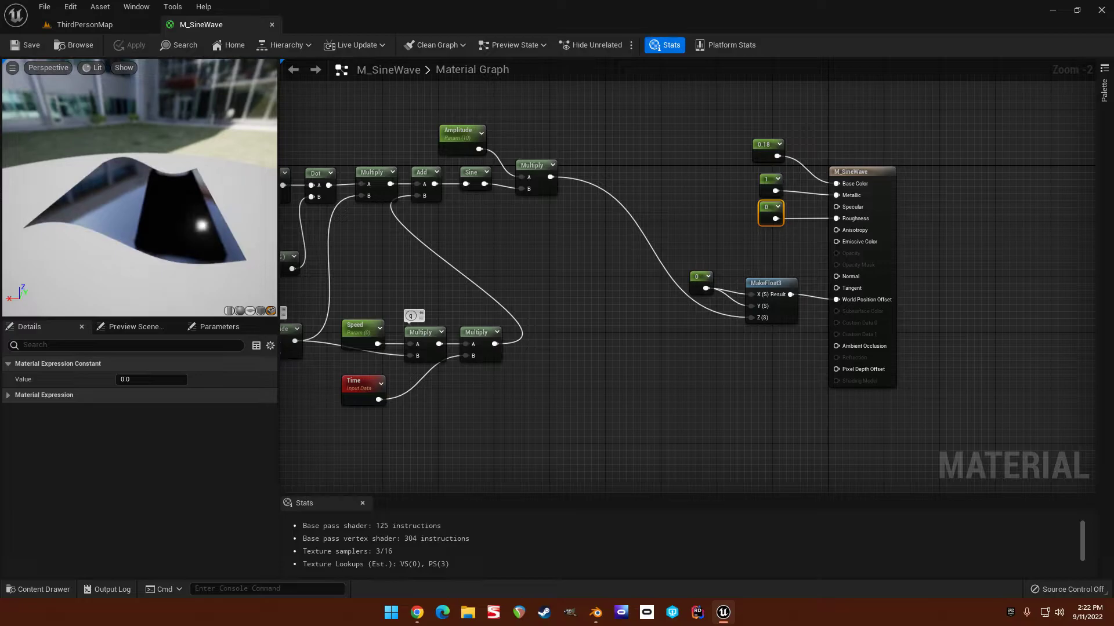
Move all the nodes that feed the Sine node as a group farther away from it to make room in the graph.
click(485, 253)
scroll(485, 253, down, 1)
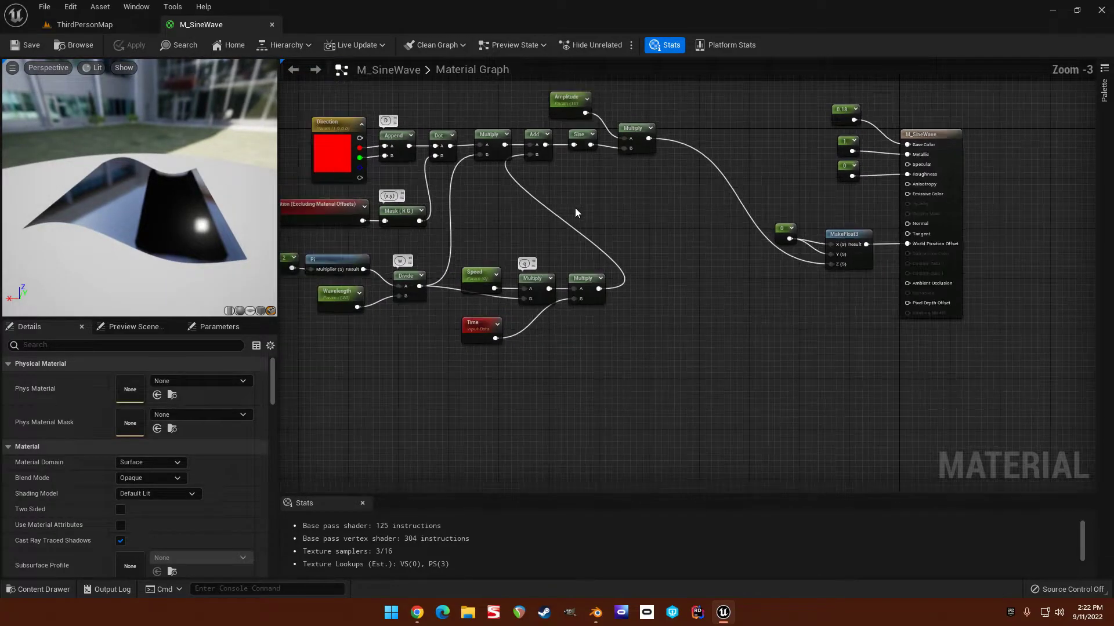
right_drag(576, 207, 608, 211)
scroll(608, 211, down, 1)
drag(386, 154, 630, 317)
ctrl+click(658, 264)
drag(659, 264, 546, 265)
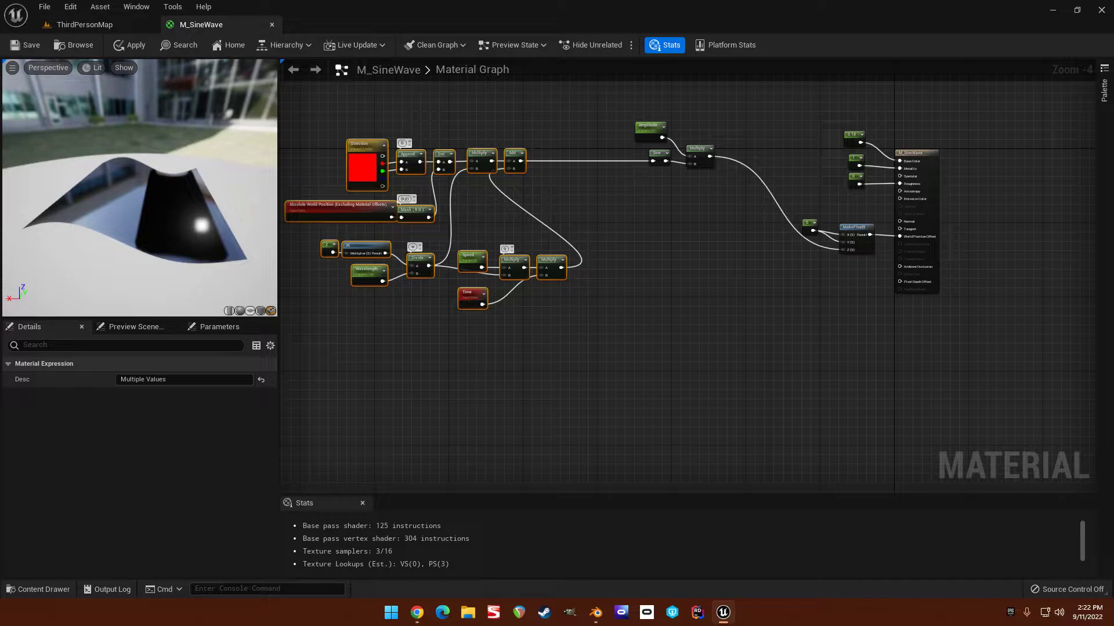
click(706, 304)
Shift the Amplitude, Sine and amplitude Multiply nodes closer to the Add node, away from the material output.
scroll(693, 231, up, 1)
right_drag(694, 231, 664, 261)
drag(735, 225, 734, 224)
drag(713, 187, 662, 180)
click(747, 183)
right_drag(780, 179, 785, 157)
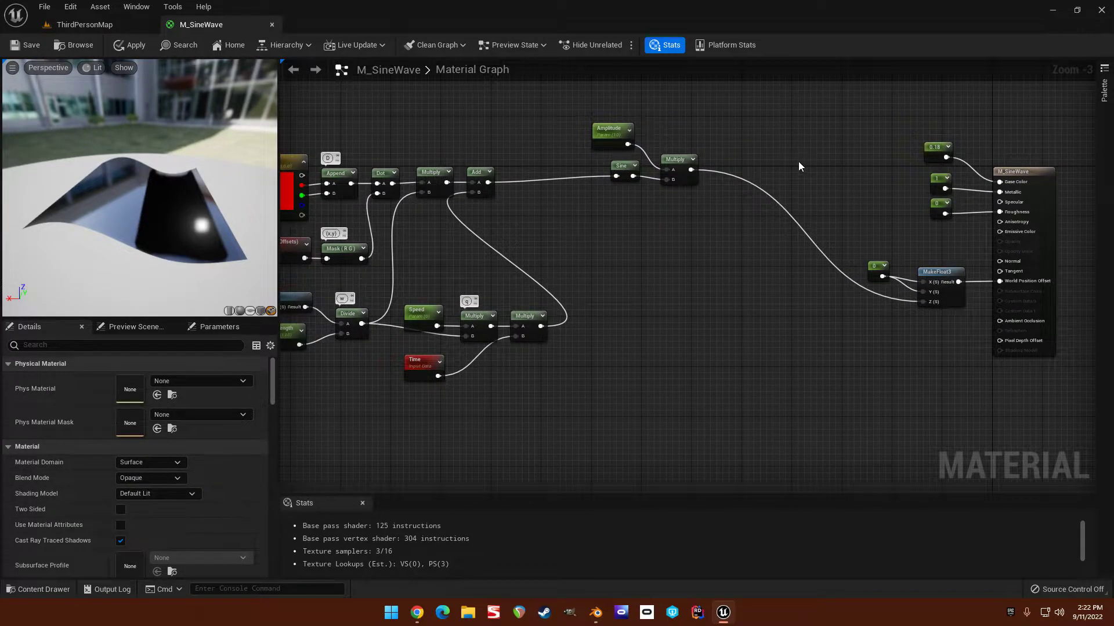
right_drag(798, 161, 796, 149)
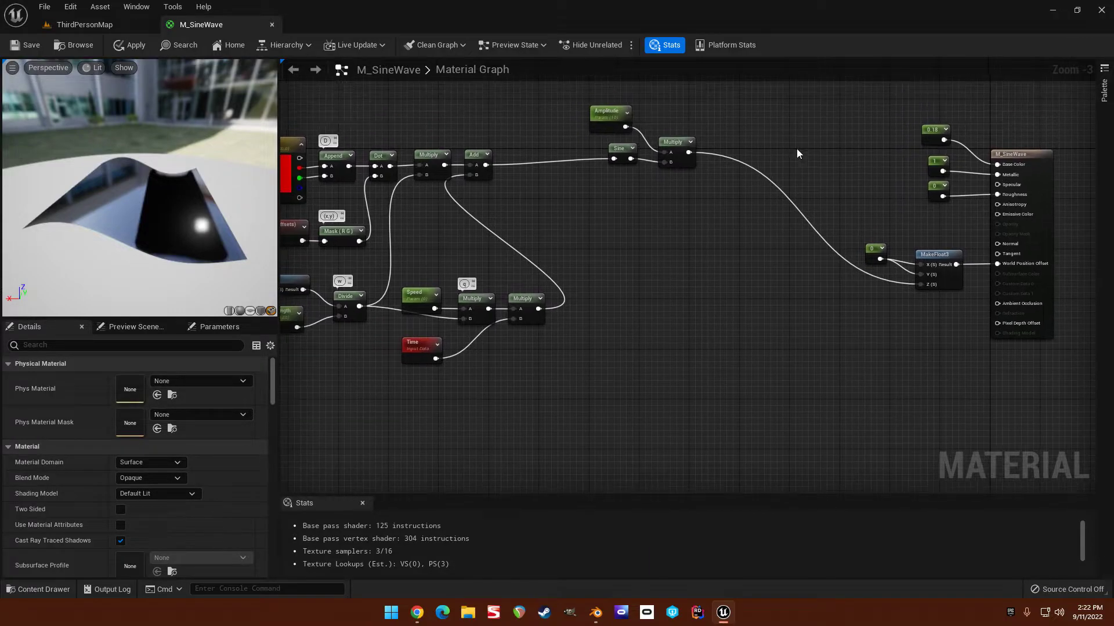
Add a WorldPosition node below the amplitude Multiply, keeping its shader offsets included.
right_click(681, 231)
text(pos)
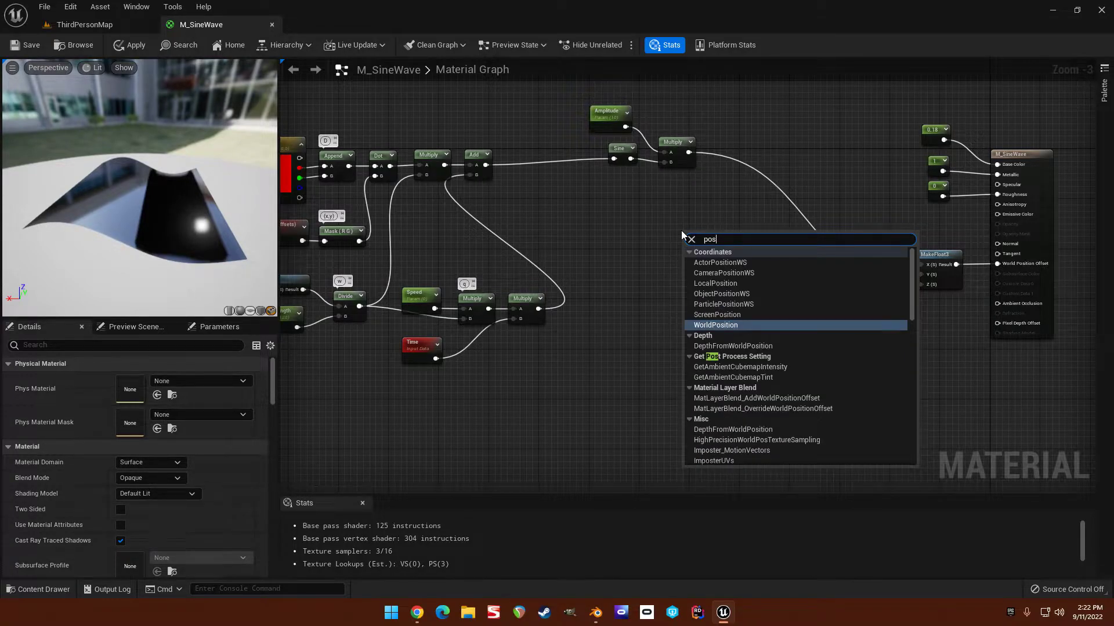
key(Return)
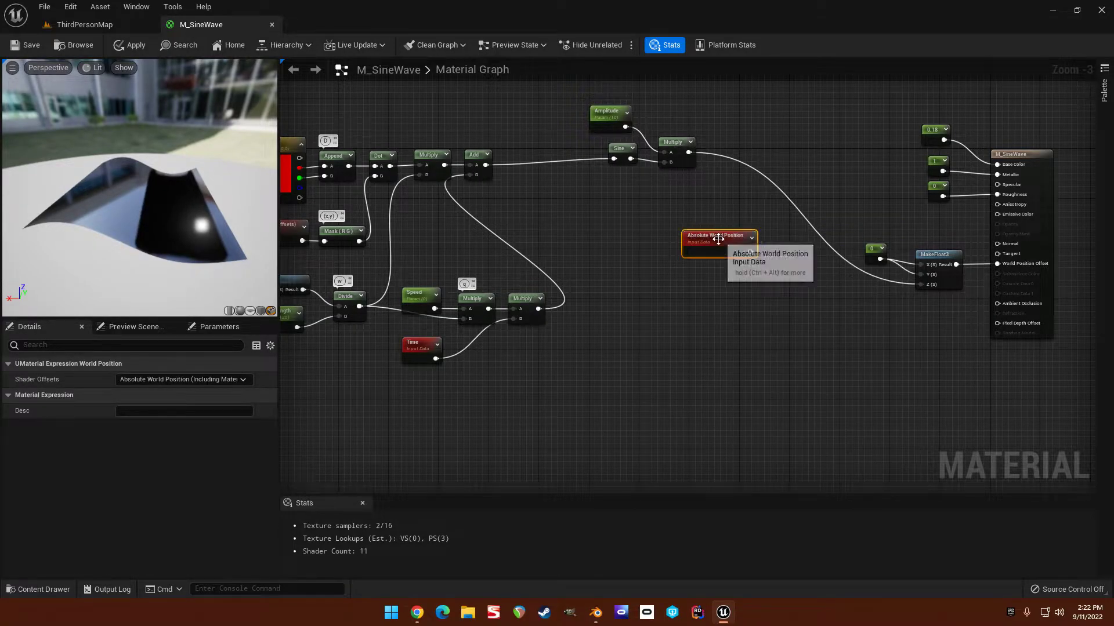
scroll(667, 250, up, 1)
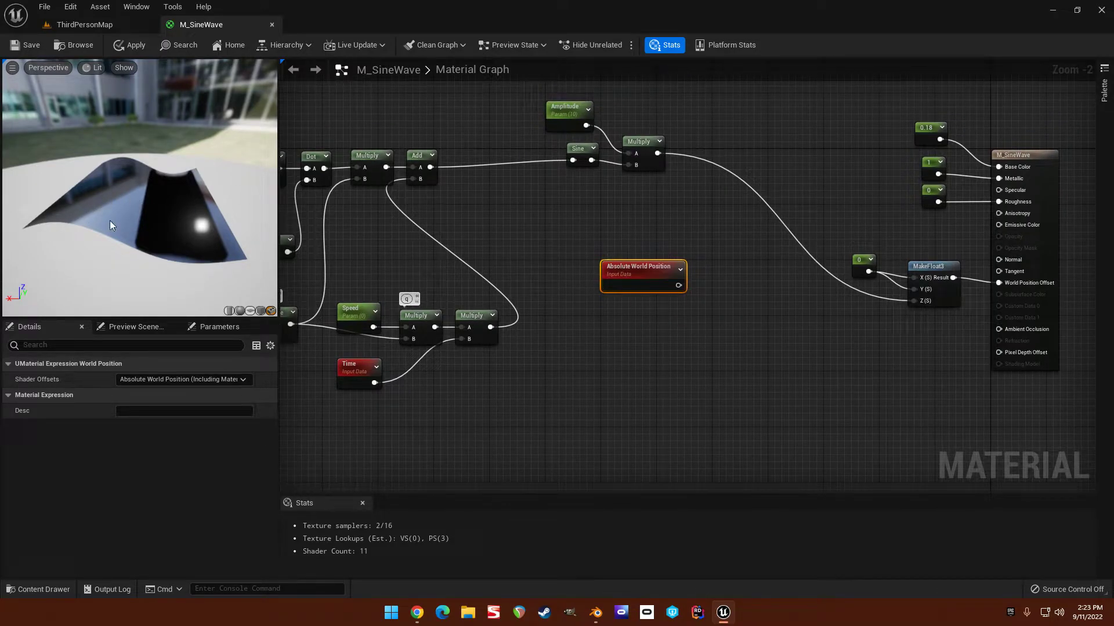
Add DDX and DDY nodes one above the other and feed both from the new Absolute World Position node.
right_click(726, 271)
text(ddx)
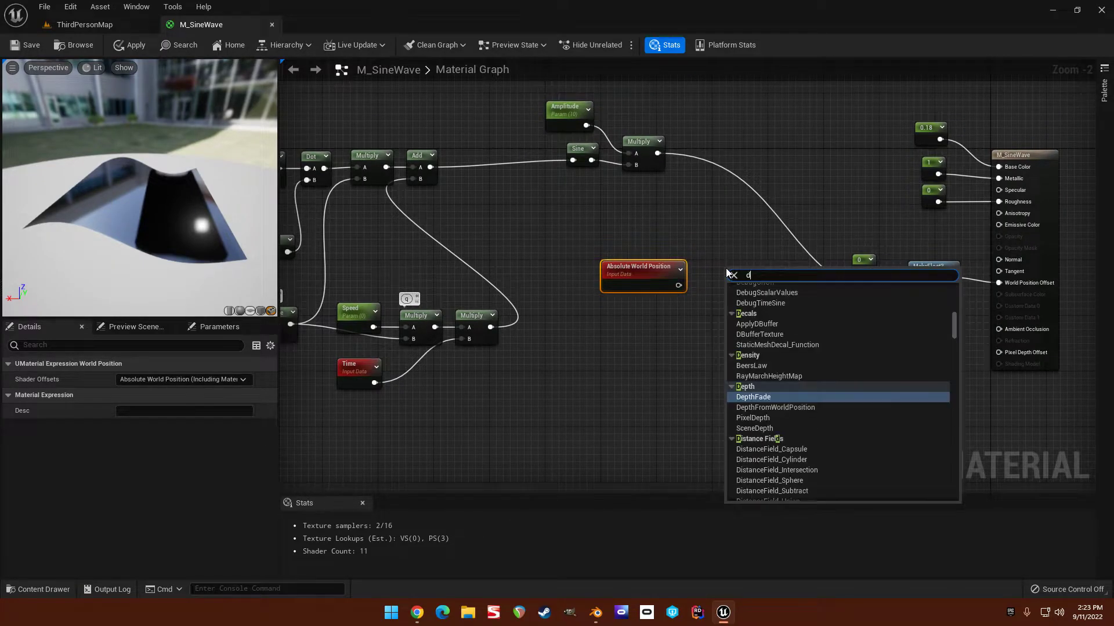
key(Return)
right_click(738, 321)
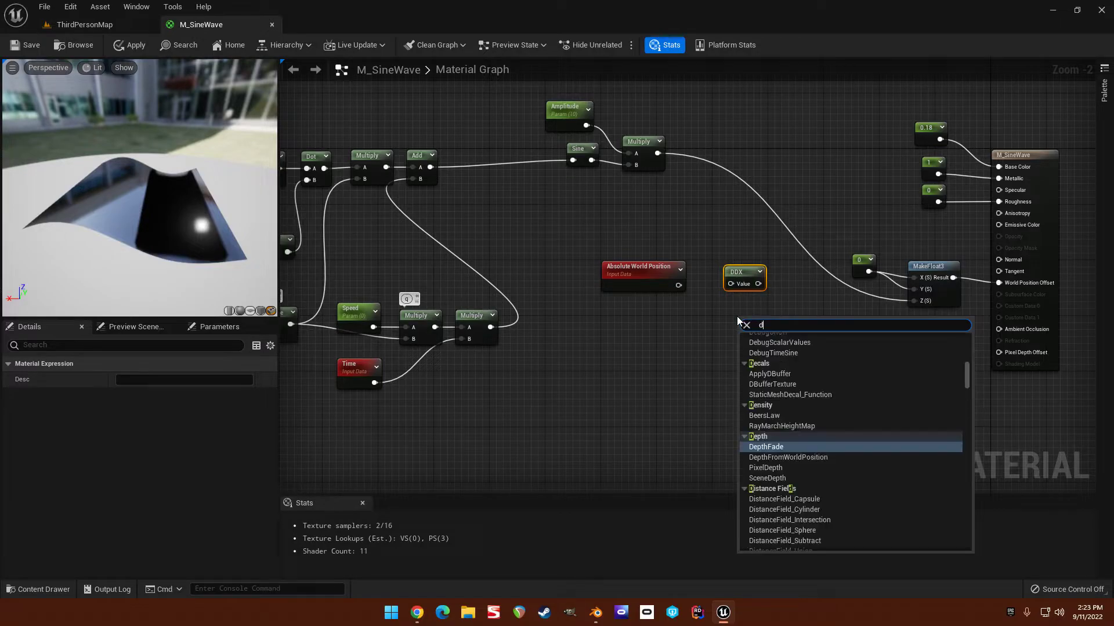
text(ddy)
key(Return)
drag(754, 317, 743, 305)
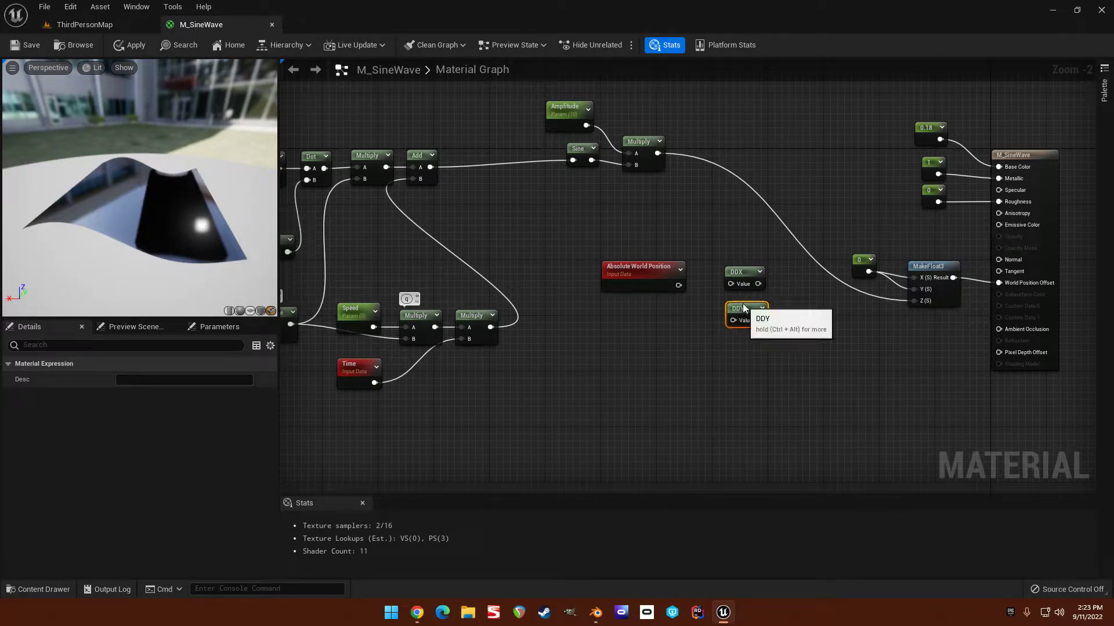
drag(678, 285, 683, 307)
click(726, 303)
Add a CrossProduct node with DDX as A and DDY as B, and connect its output to Emissive Color and Normal.
drag(696, 270, 729, 273)
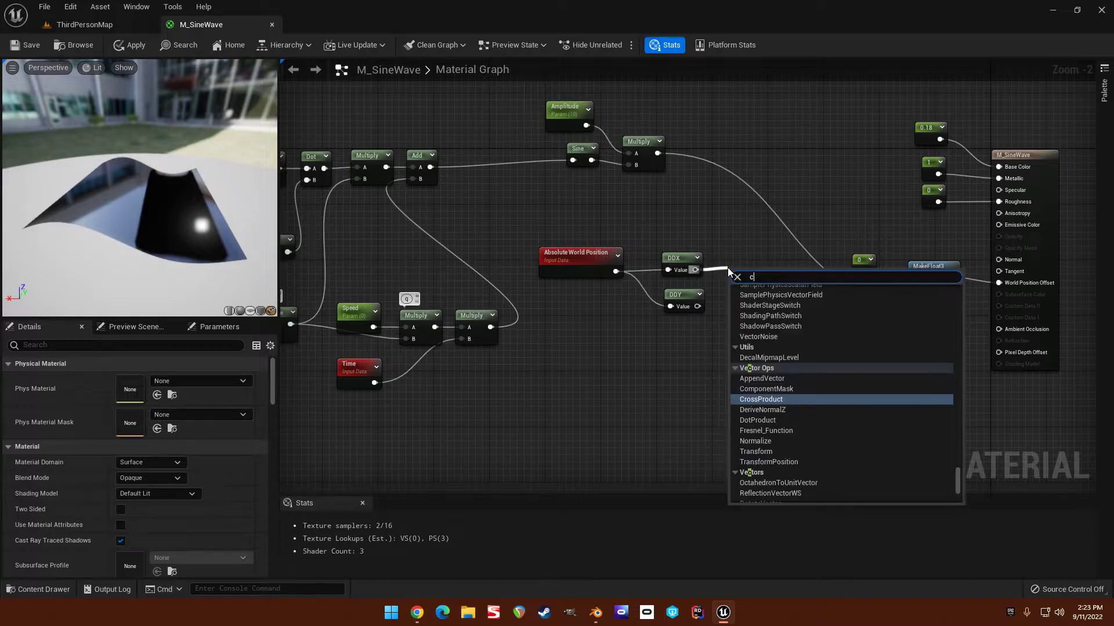
text(cross)
key(Return)
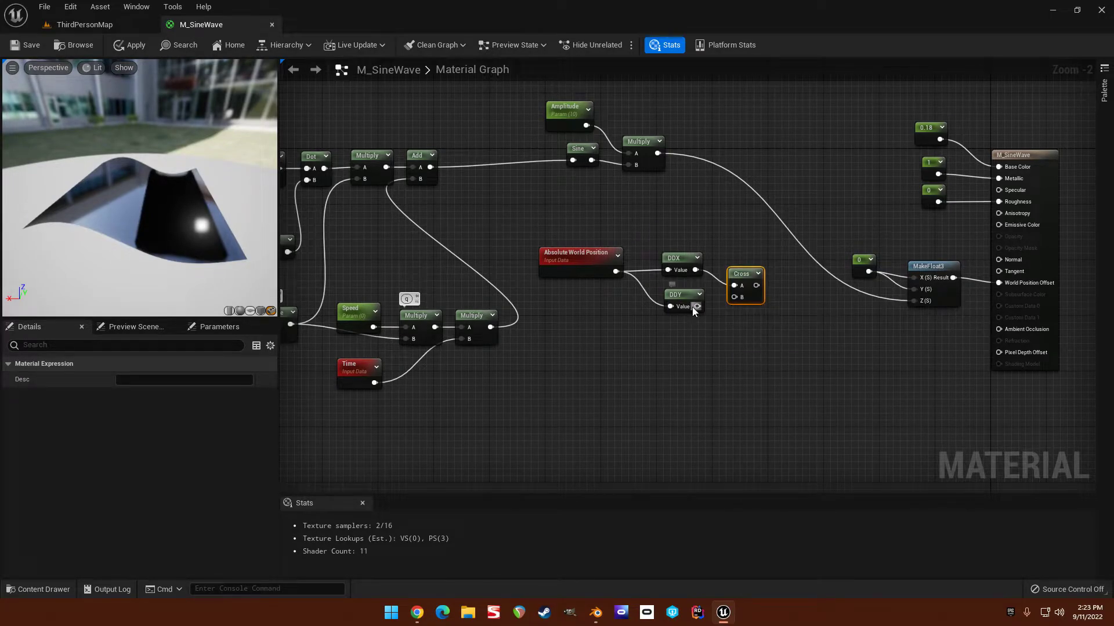
drag(695, 306, 999, 224)
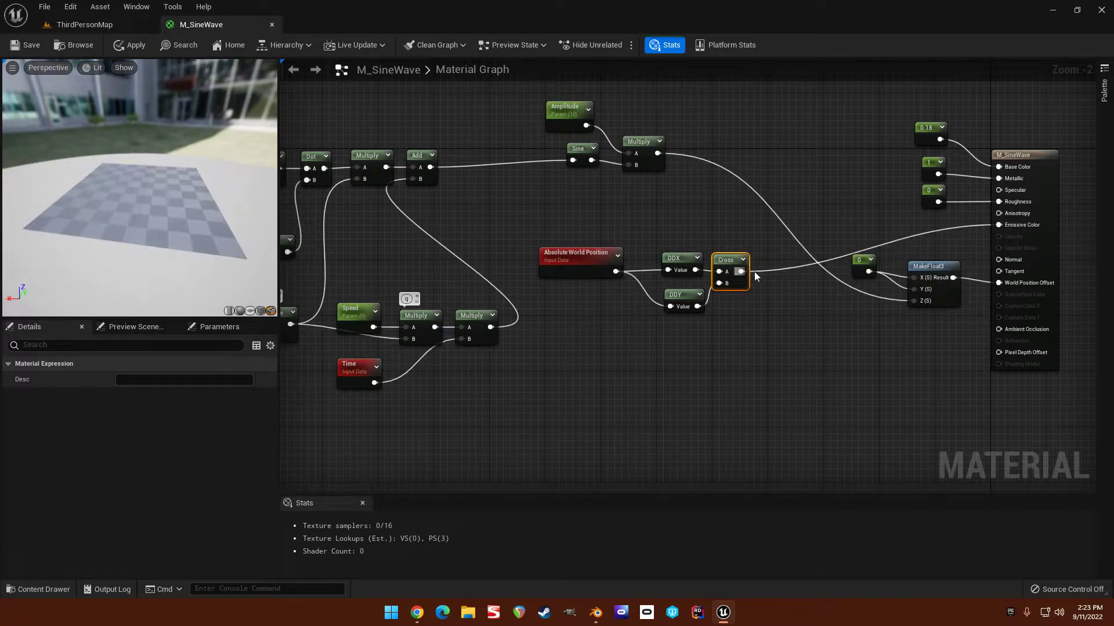
drag(741, 272, 1008, 261)
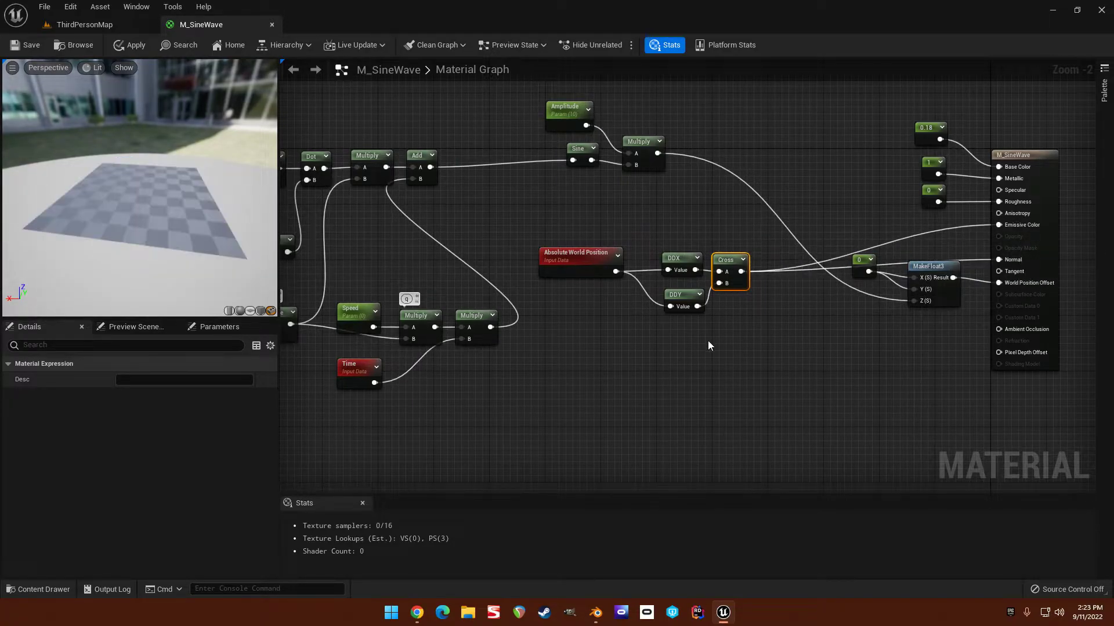
Inspect the derived normal colors on the wave surface from several angles in the preview.
drag(113, 196, 64, 183)
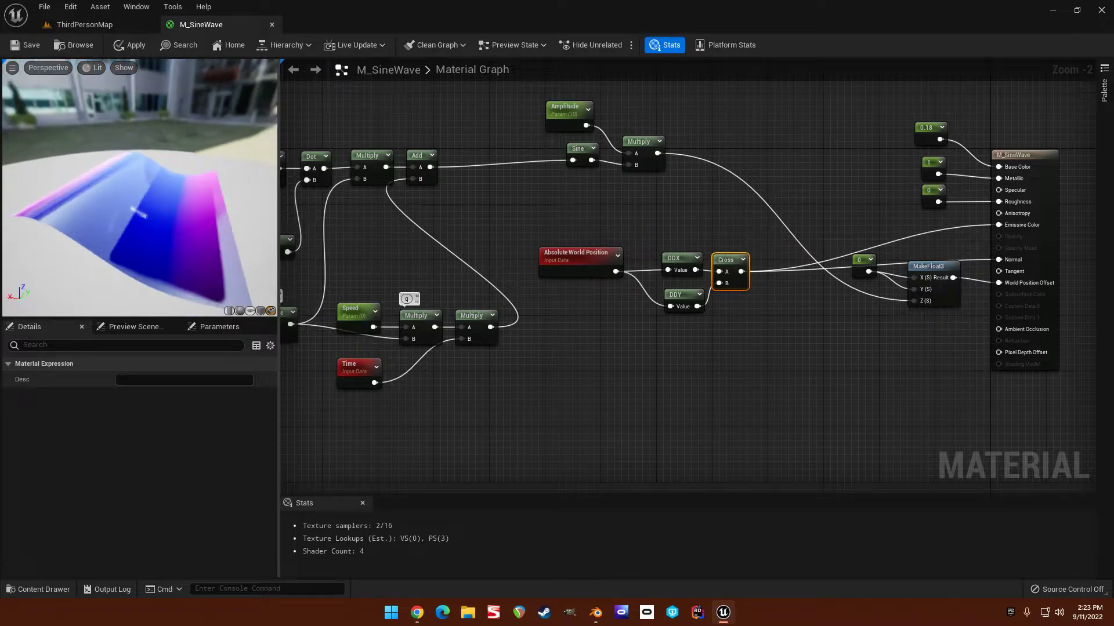
drag(64, 183, 52, 184)
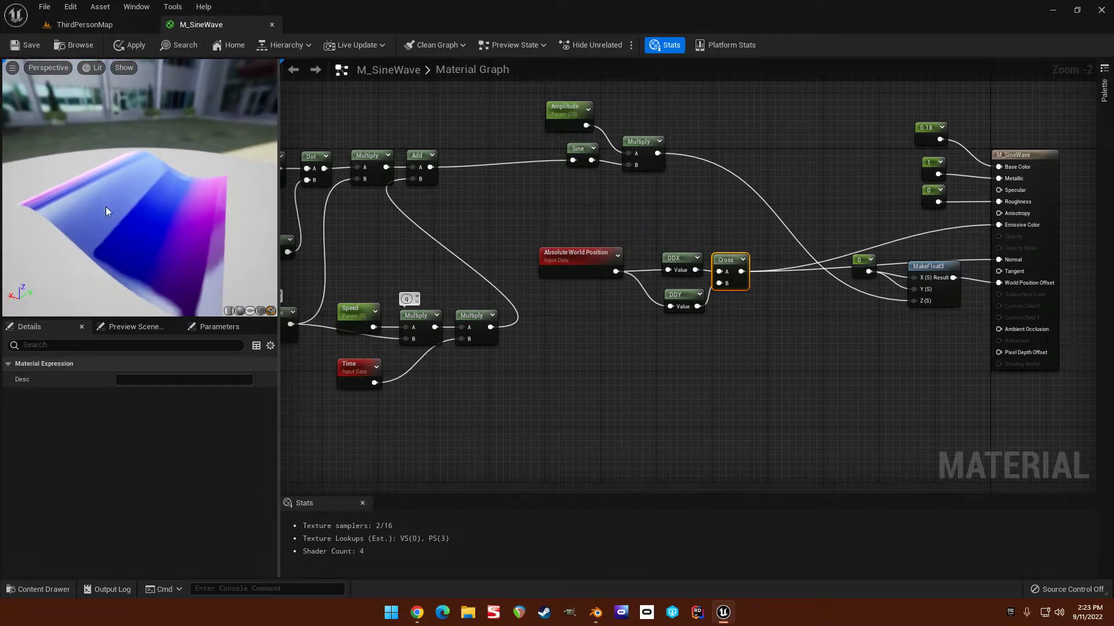
drag(127, 218, 150, 219)
Move the world position, DDX, DDY and Cross nodes up together and disconnect Cross from Emissive Color and Normal.
drag(802, 436, 604, 226)
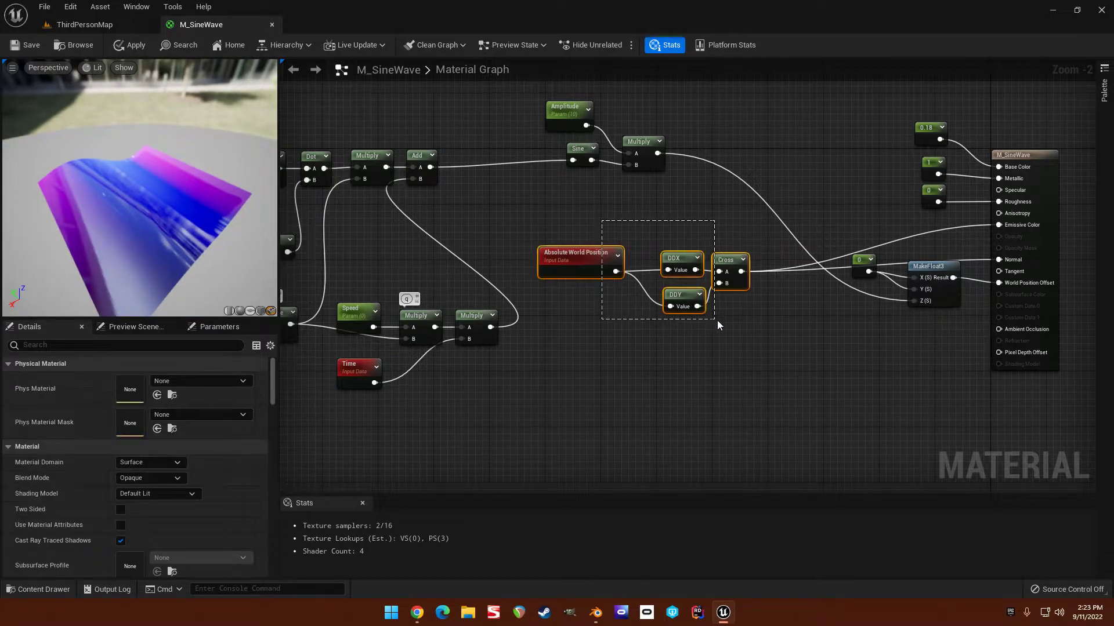
drag(728, 265, 713, 223)
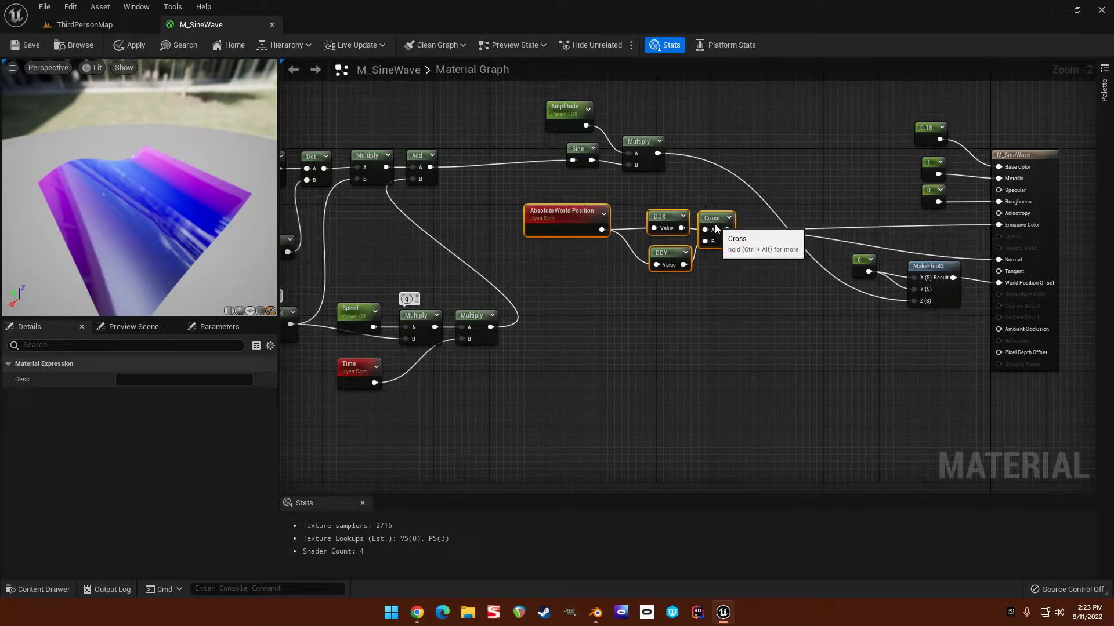
alt+click(876, 232)
alt+click(876, 248)
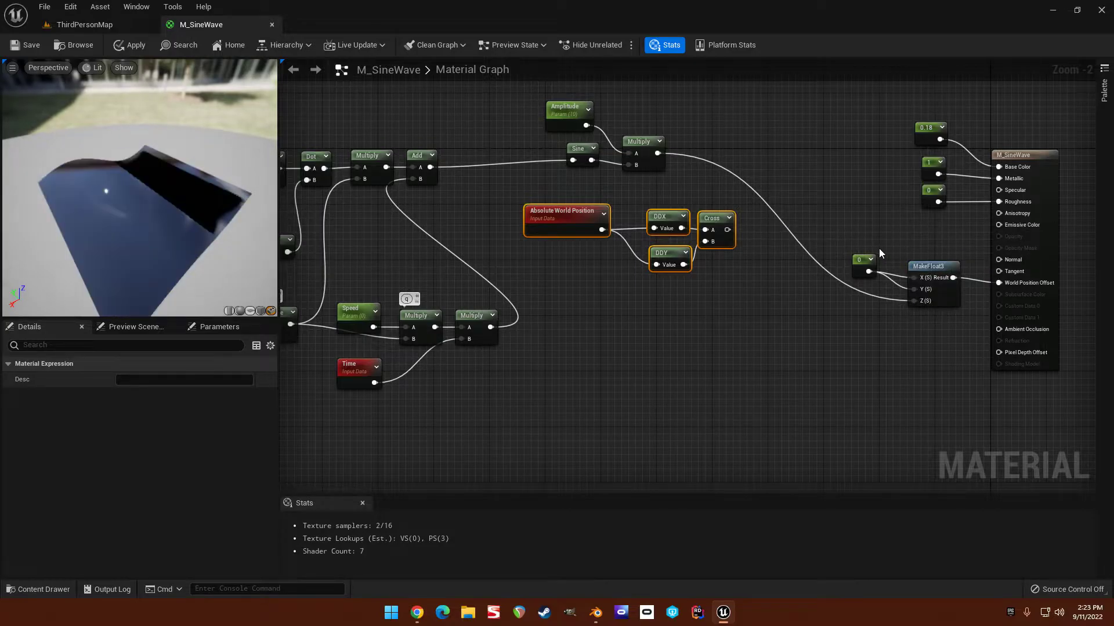
View the whole material graph, then switch to the Water Simulation presentation in the browser to read the Normal Equation slide.
right_drag(607, 315, 663, 266)
scroll(667, 282, down, 2)
click(702, 286)
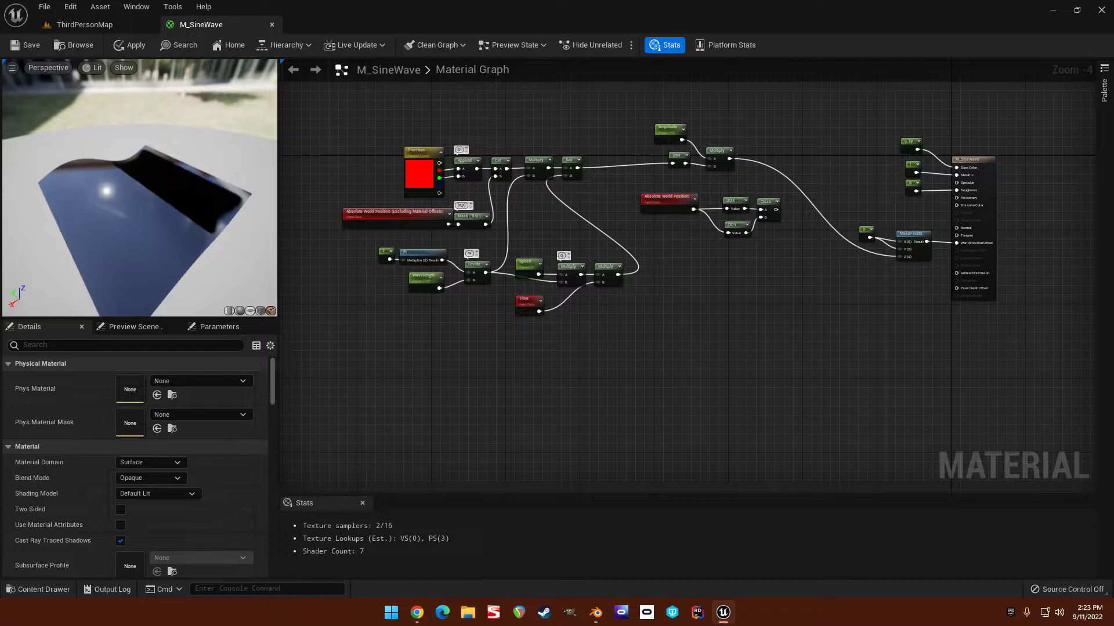
key(alt+Tab)
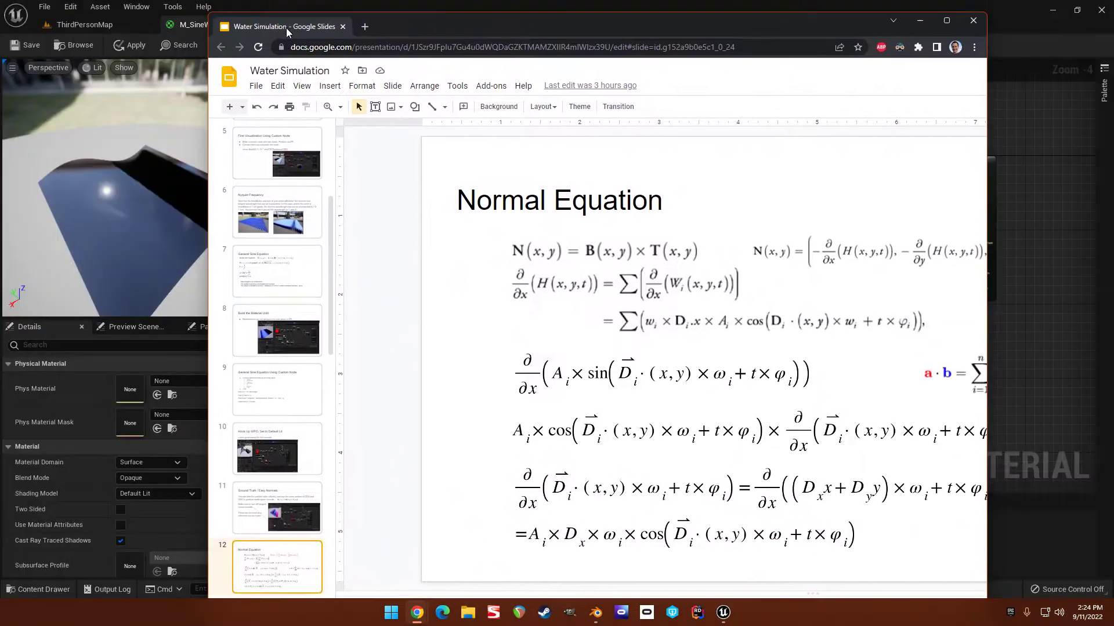
Reread the Normal Equation slide, then return to the material editor and connect the Cross output to the Normal input.
click(943, 41)
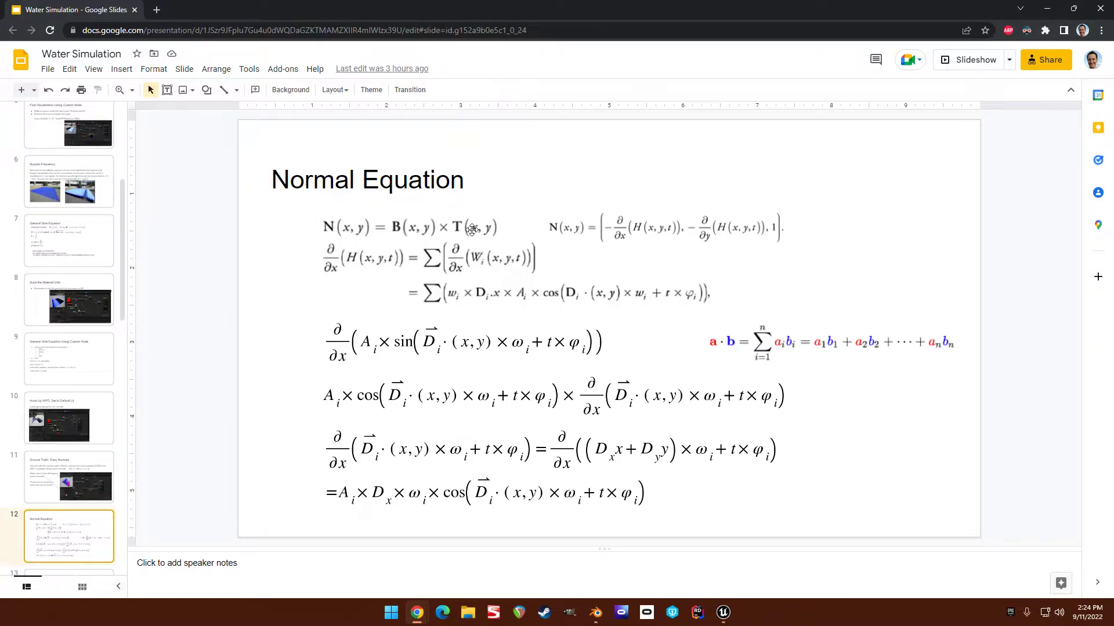
key(alt+Tab)
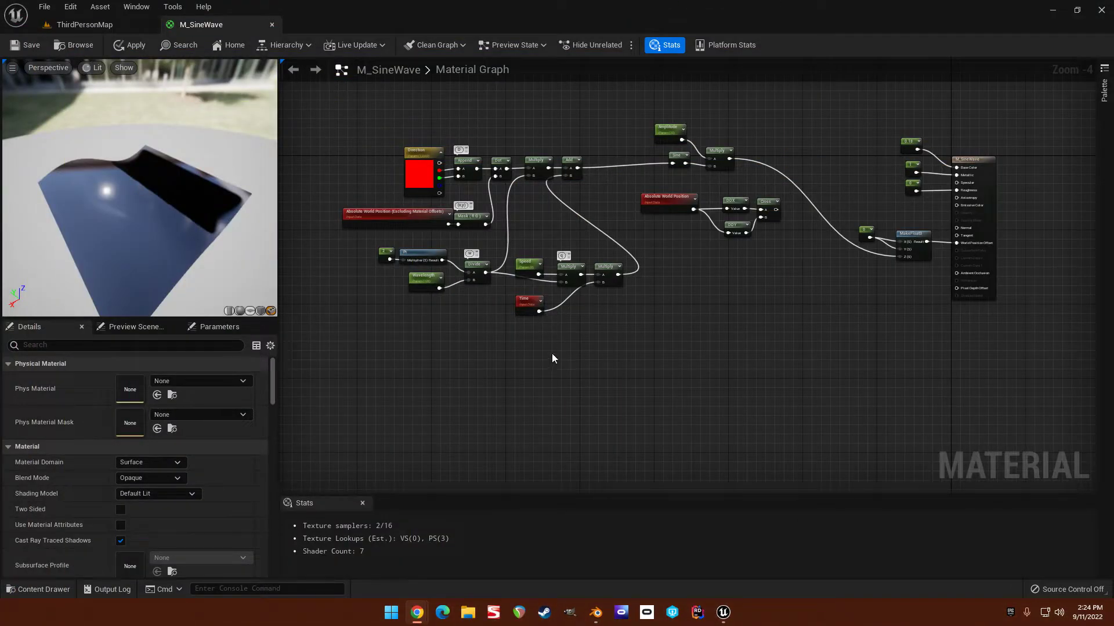
scroll(697, 260, up, 2)
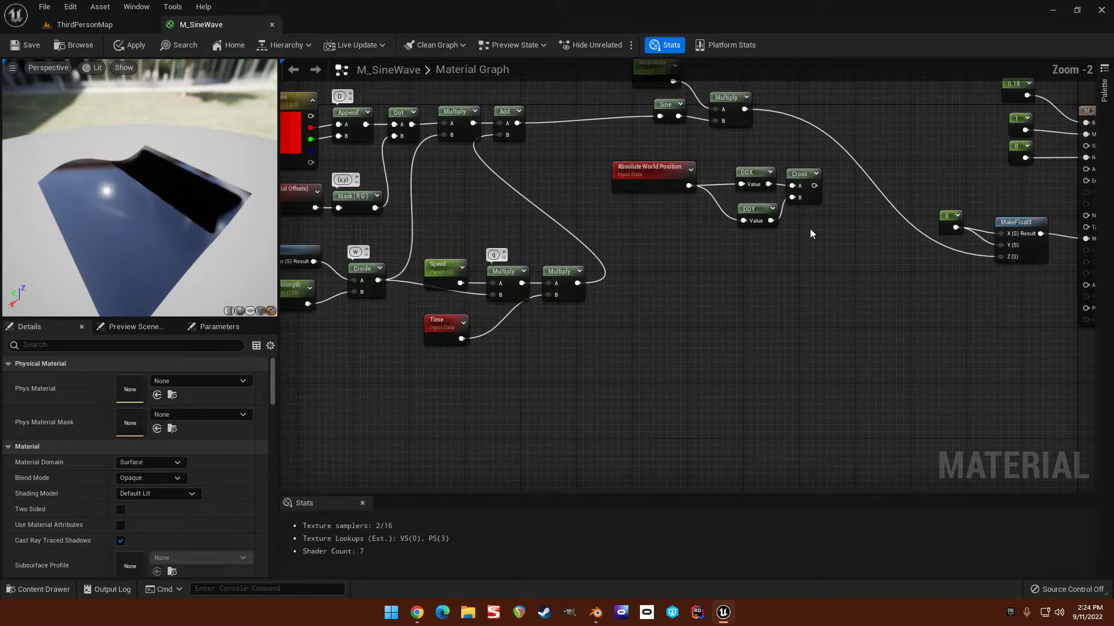
right_drag(821, 205, 690, 240)
drag(685, 227, 956, 256)
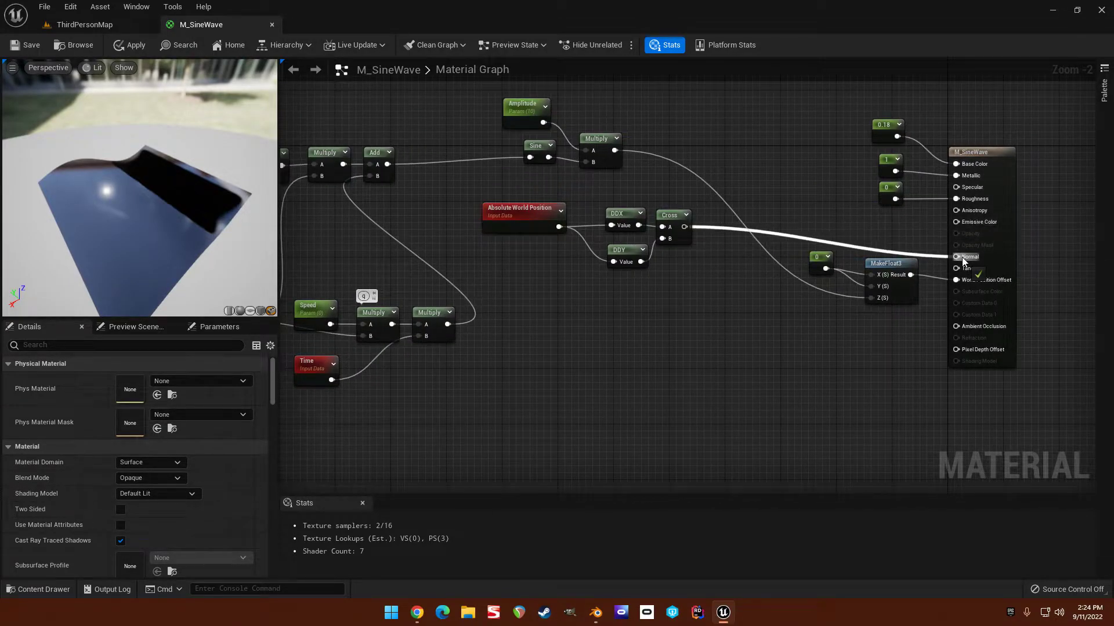
Disable Tangent Space Normal in the advanced settings of the M_SineWave material.
scroll(200, 475, down, 10)
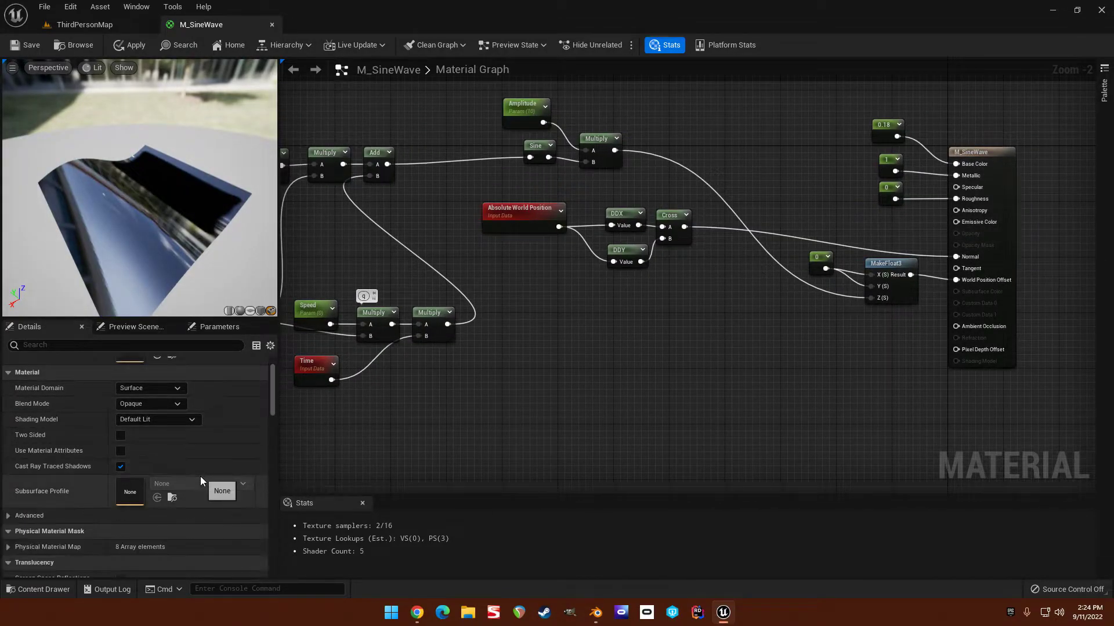
scroll(171, 475, up, 6)
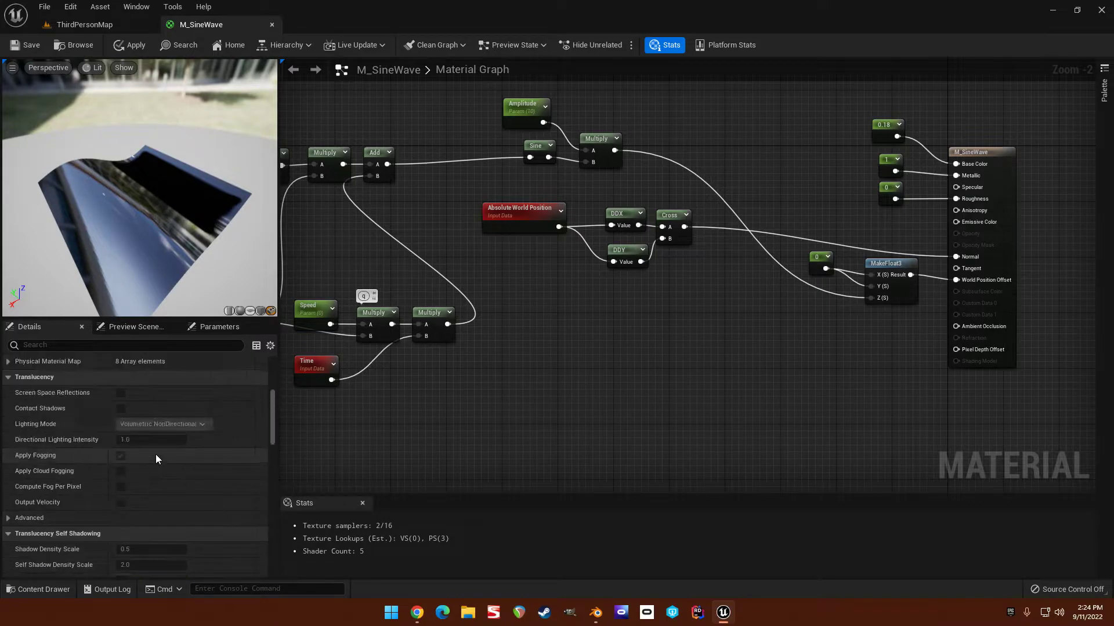
click(23, 515)
scroll(102, 456, down, 7)
scroll(107, 451, down, 3)
scroll(106, 450, up, 5)
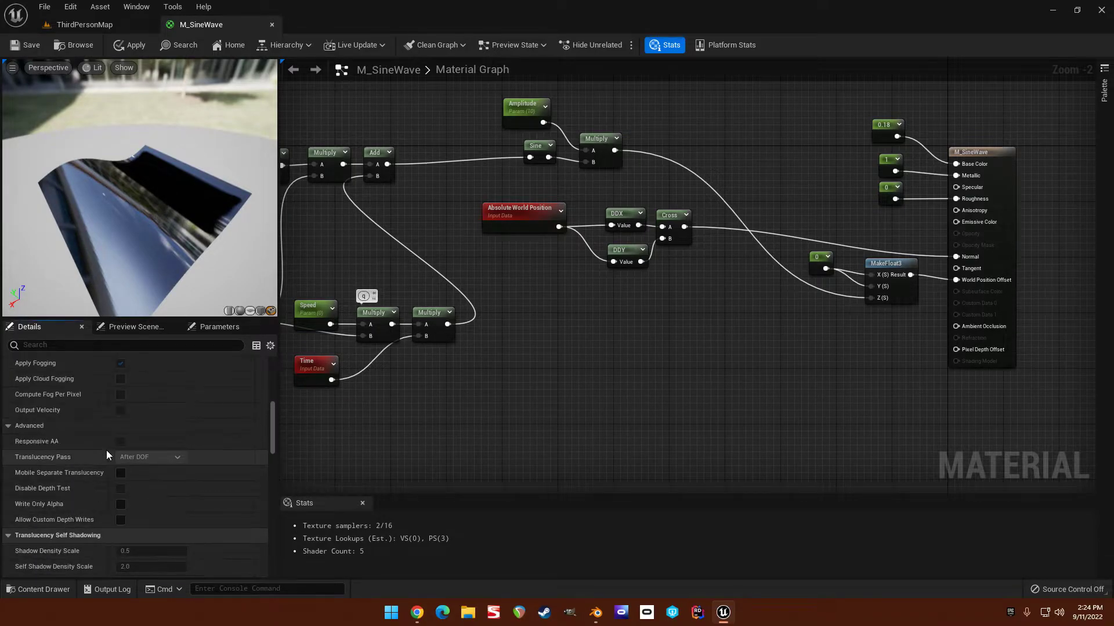
scroll(87, 470, down, 3)
scroll(76, 475, up, 5)
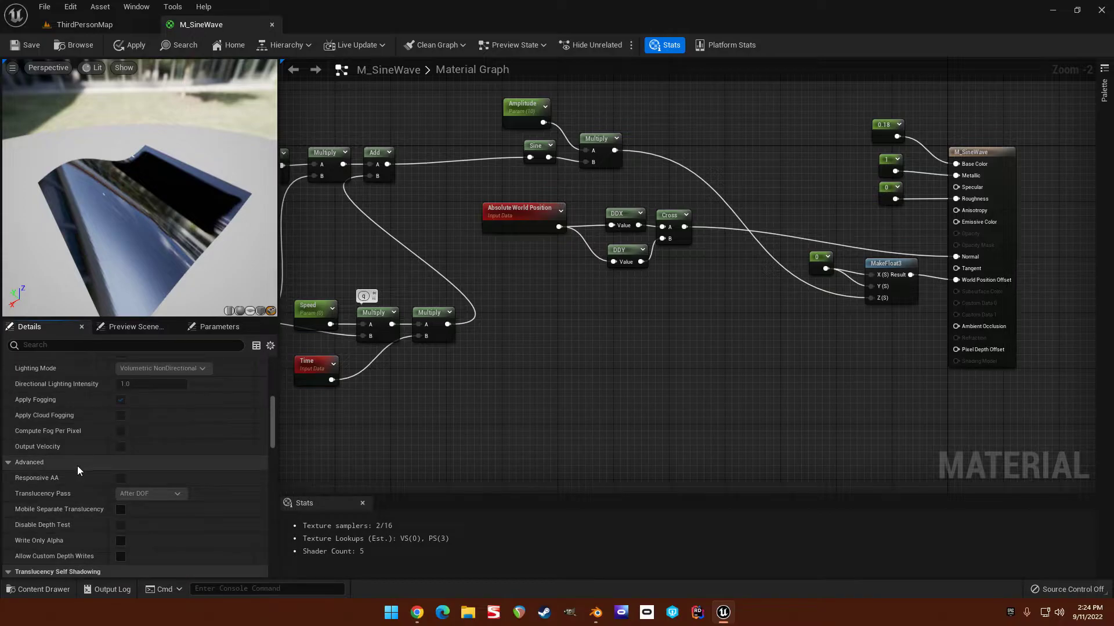
scroll(77, 467, up, 10)
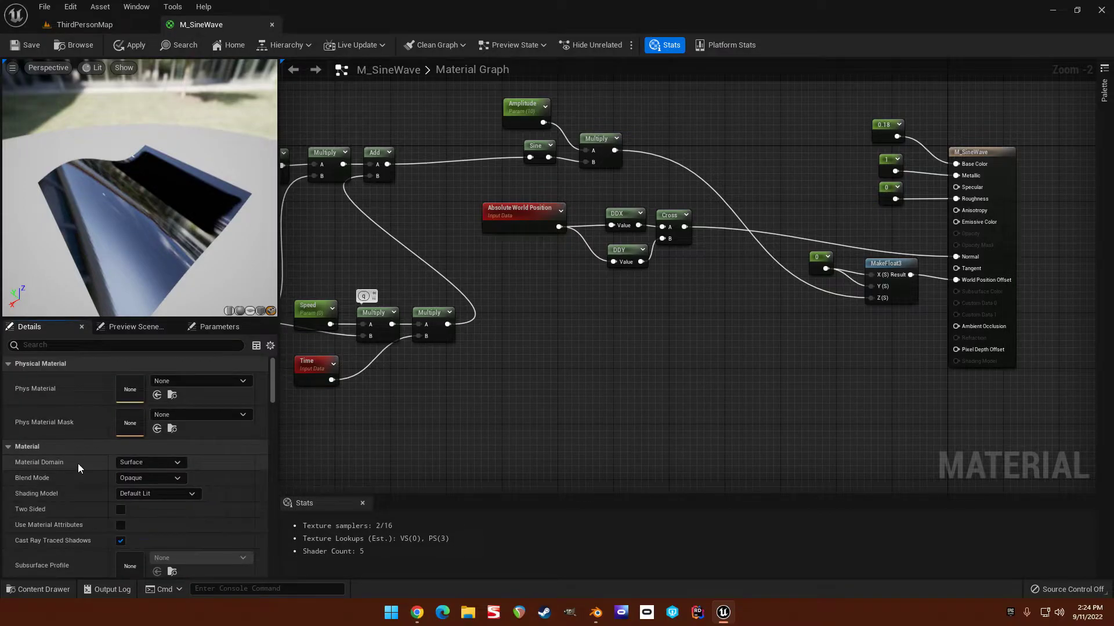
scroll(85, 462, down, 5)
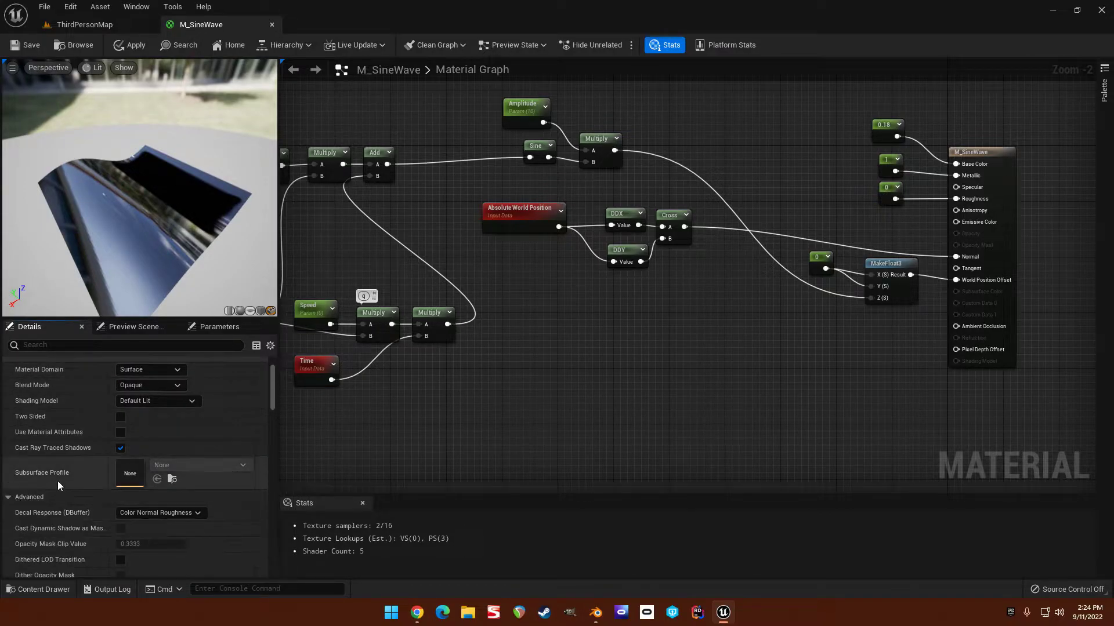
scroll(100, 456, down, 8)
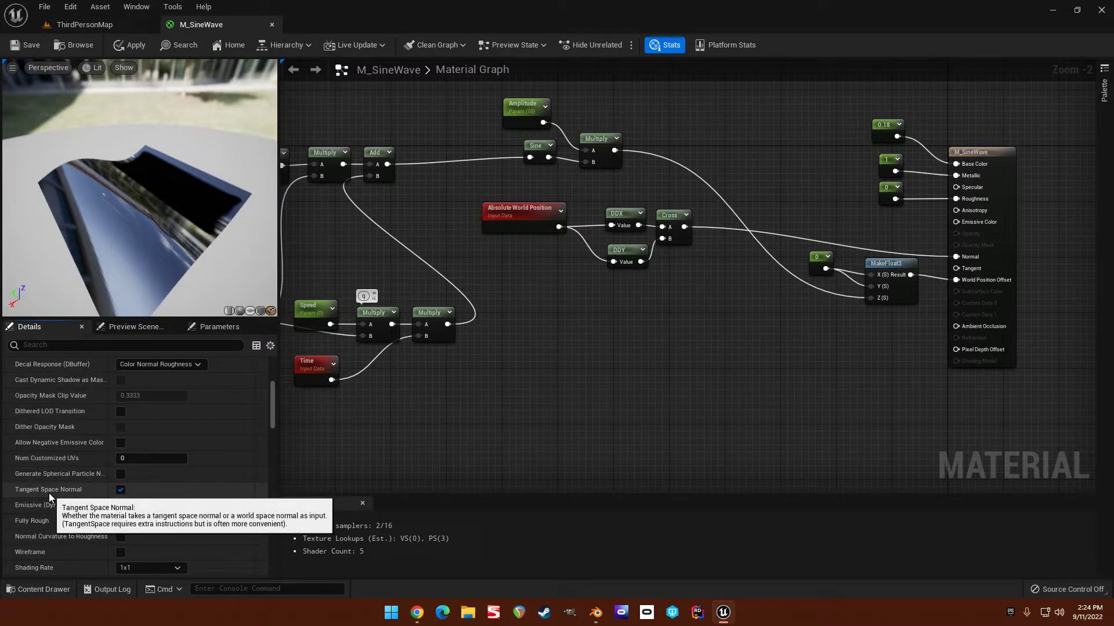
click(120, 490)
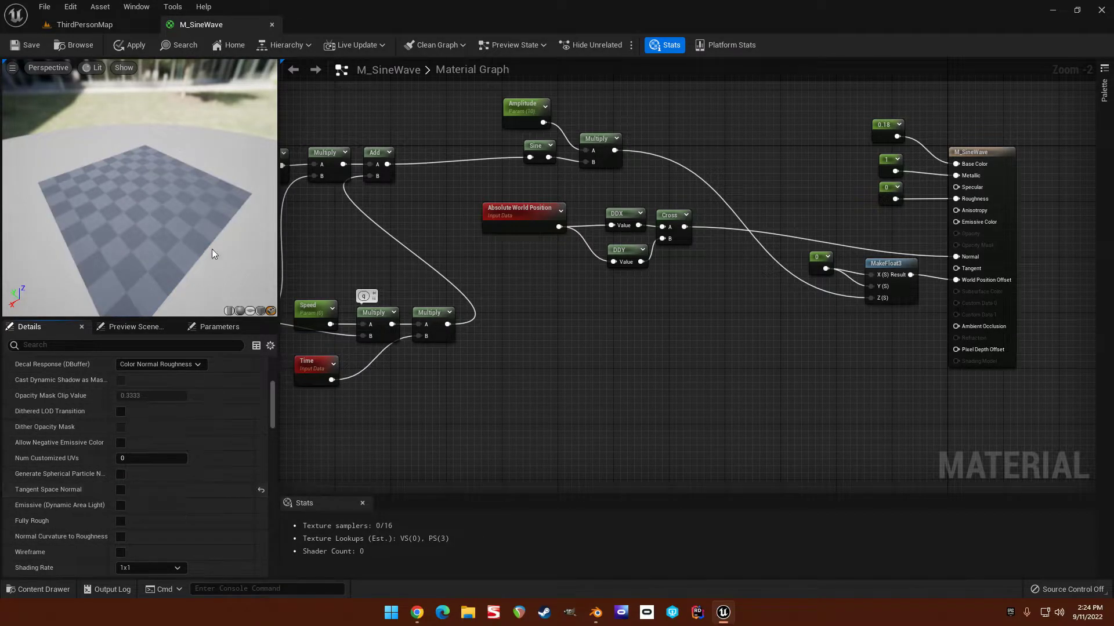
Inspect the wave's reflections from another angle in the preview and undo the connection from Cross to Normal.
drag(99, 220, 191, 206)
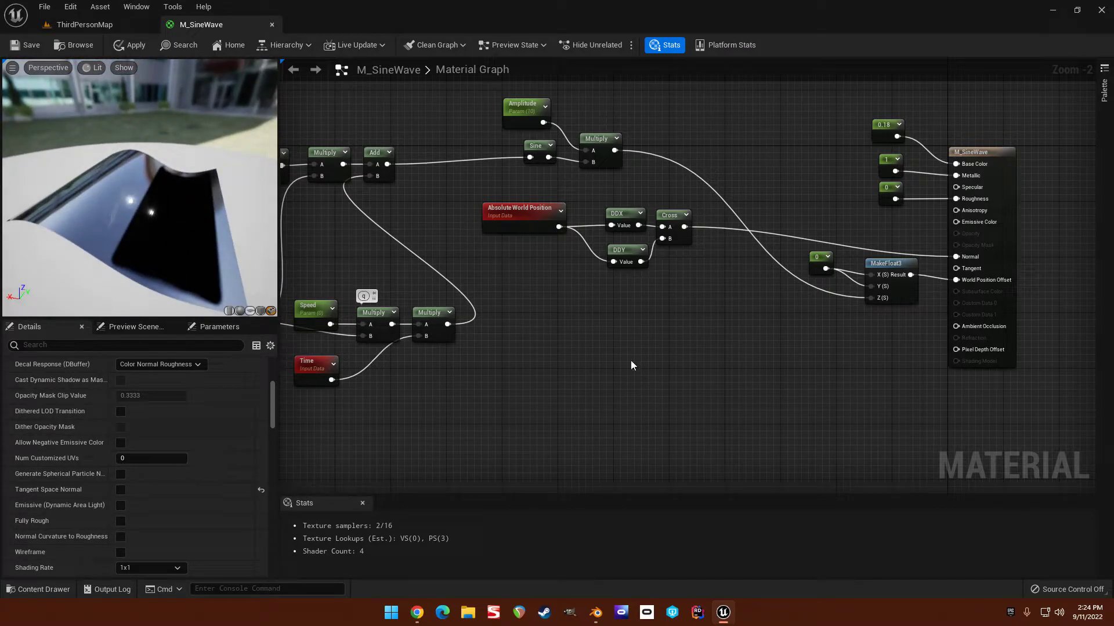
key(ctrl+z)
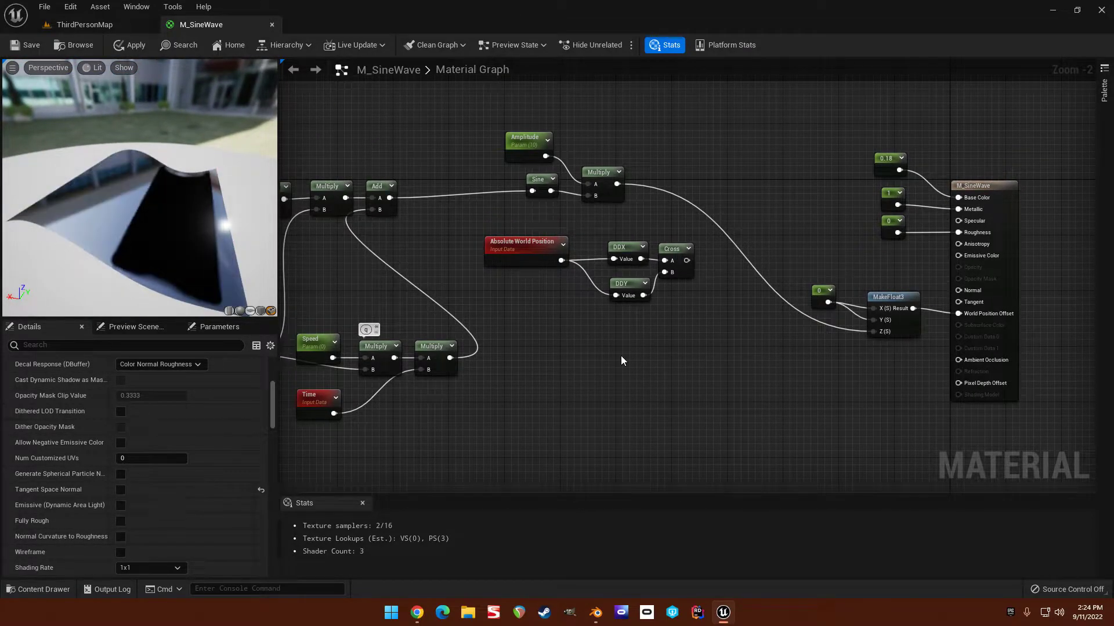
right_drag(621, 360, 728, 295)
Switch to the Water Simulation presentation in the browser and read the Normal Equation slide.
key(alt+Tab)
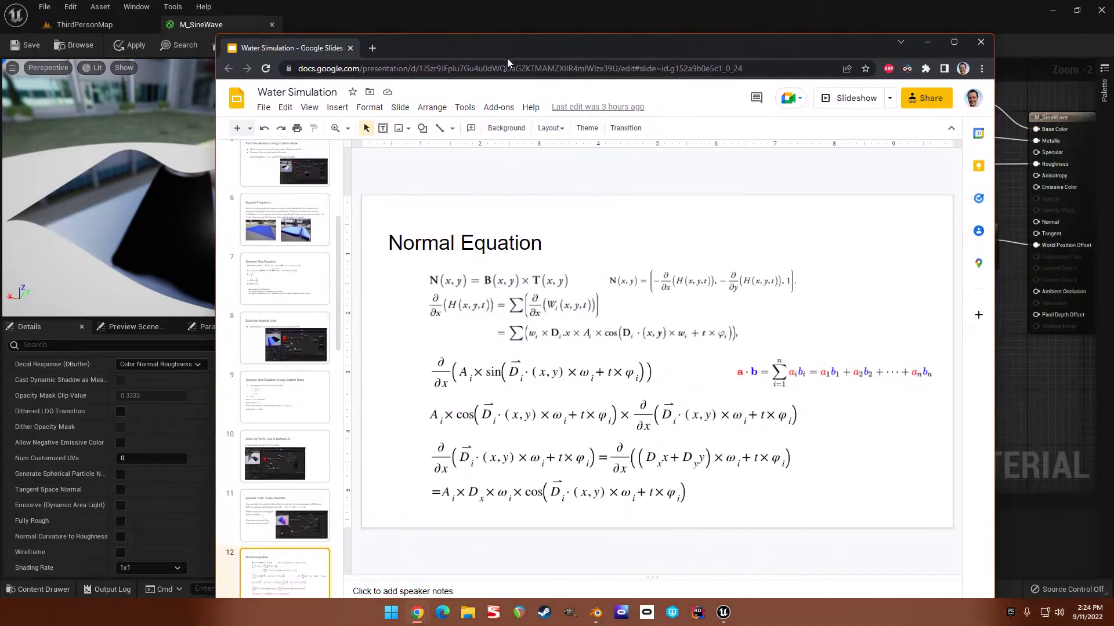
click(953, 41)
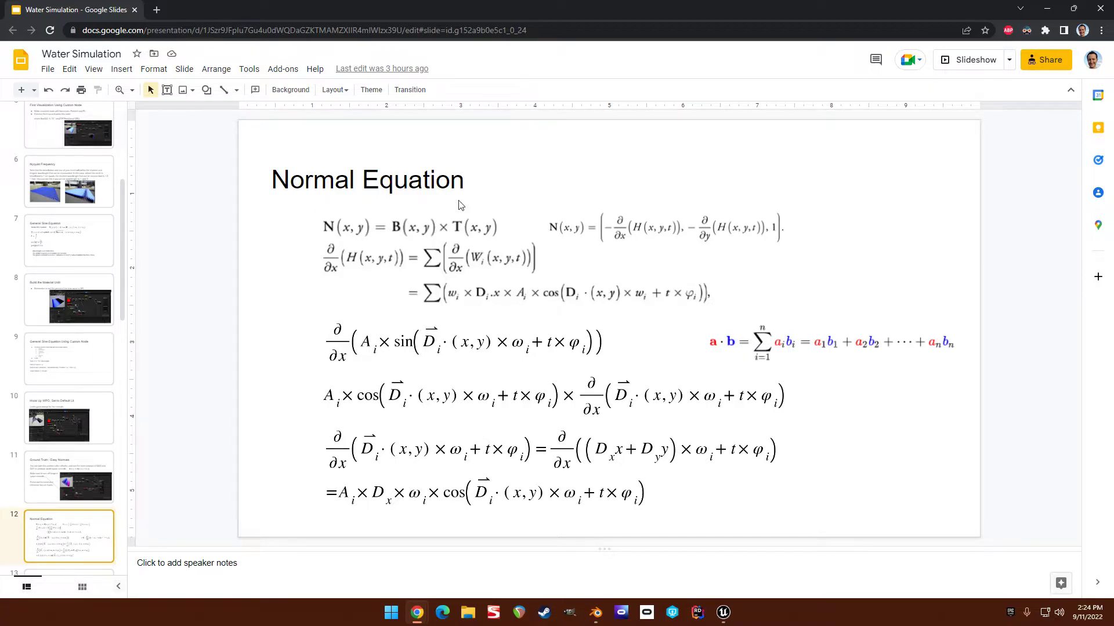
double_click(424, 1)
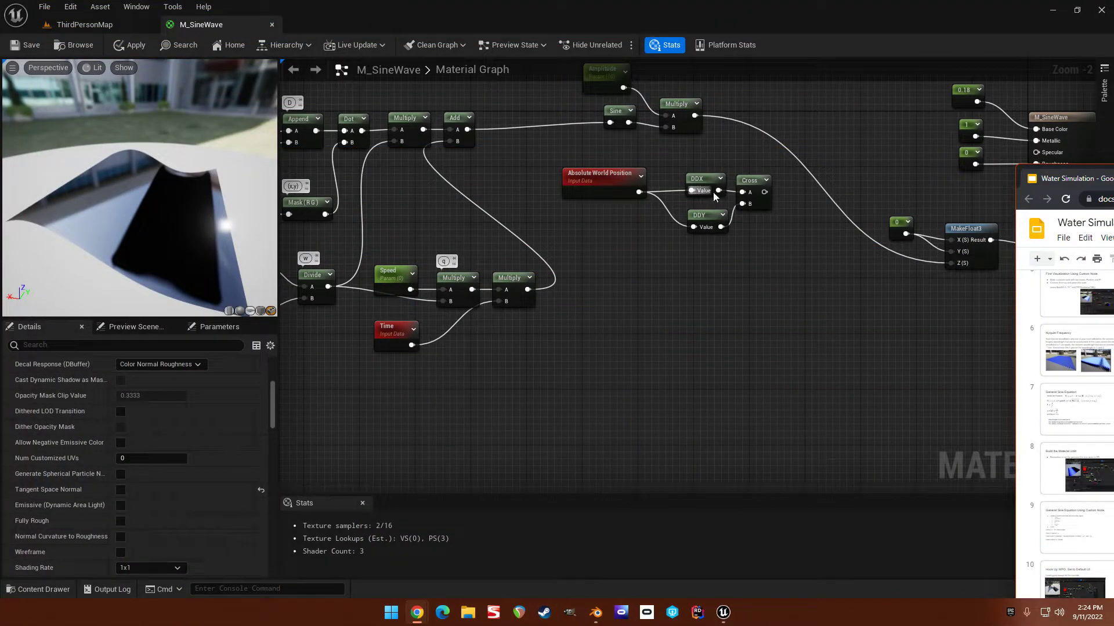
drag(1061, 178, 211, 53)
click(902, 48)
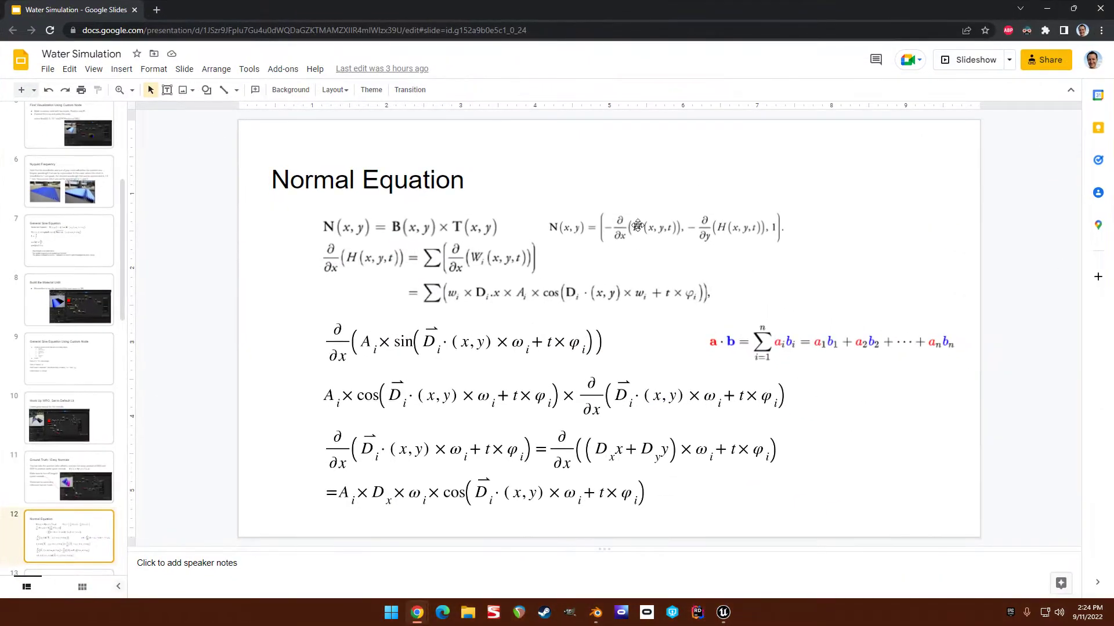
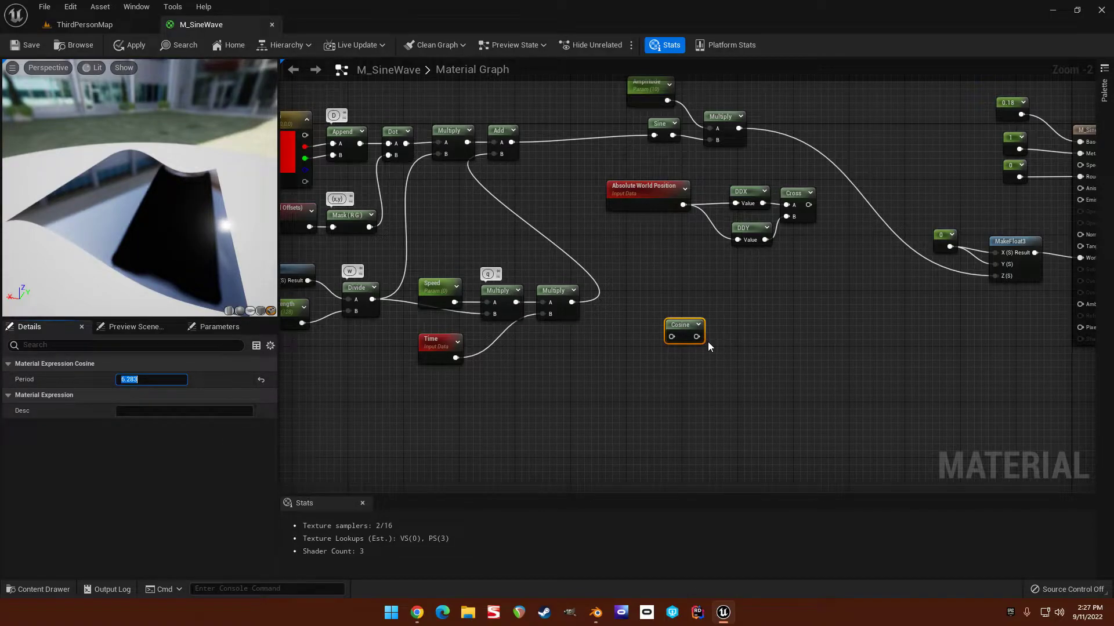
Move the Cosine node below the other nodes and connect the Add node's output to its input.
click(748, 307)
right_drag(748, 307, 761, 320)
drag(694, 344, 712, 373)
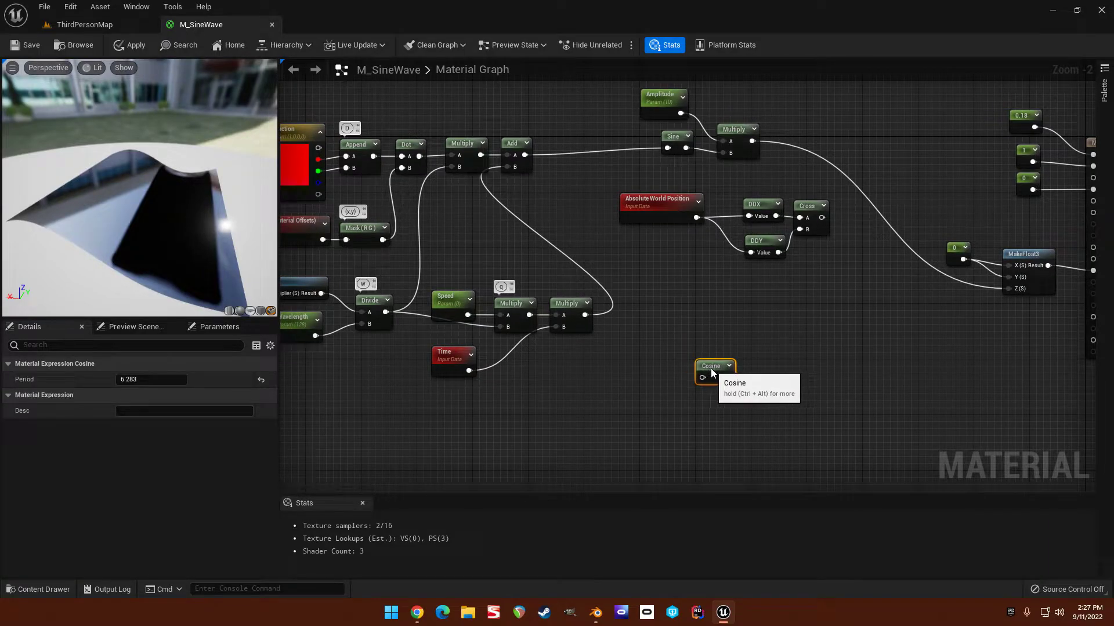
drag(525, 155, 595, 427)
right_drag(595, 426, 651, 311)
click(652, 308)
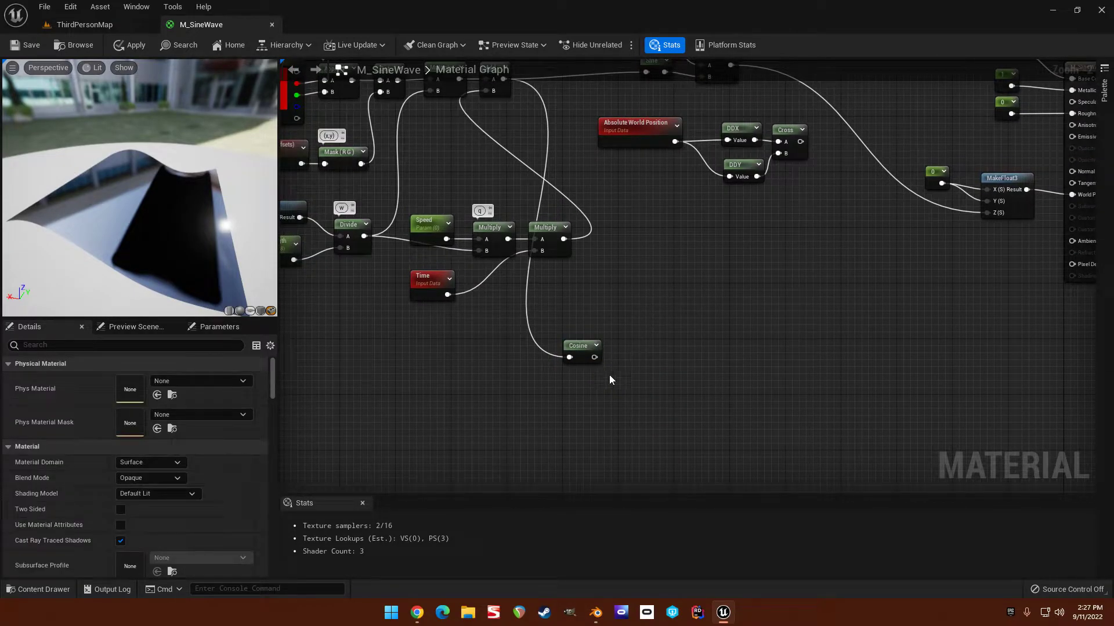
Add a Multiply node after Cosine, with Amplitude as A and the Cosine output as B.
drag(594, 357, 631, 355)
text(mult)
key(Return)
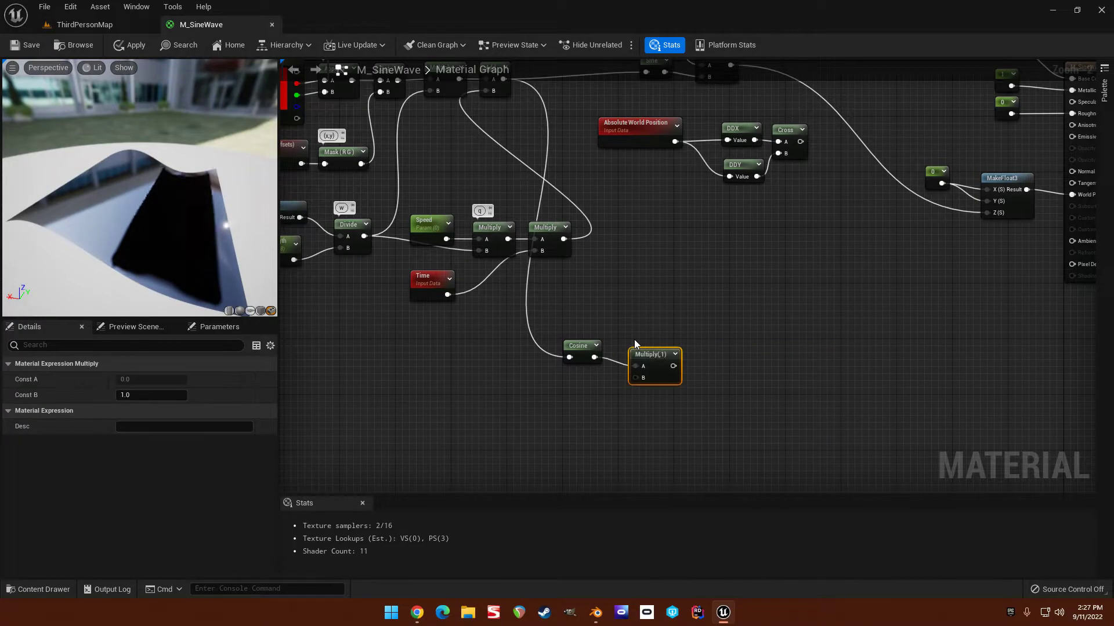
drag(634, 344, 632, 371)
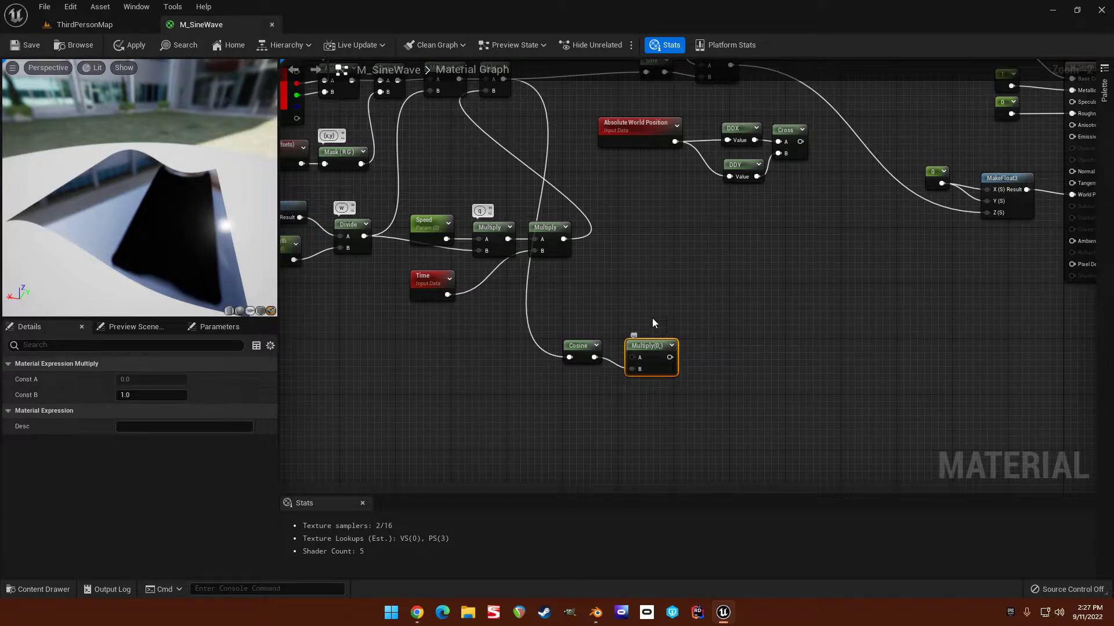
right_drag(662, 279, 680, 320)
right_drag(739, 217, 702, 277)
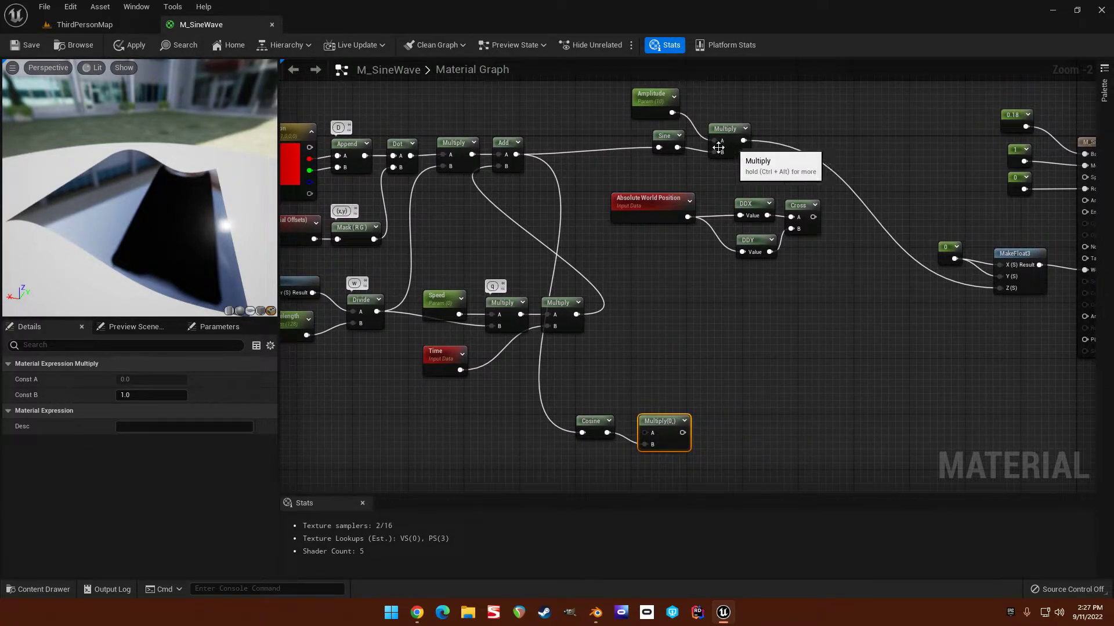
ctrl+drag(672, 112, 644, 438)
right_drag(666, 377, 666, 271)
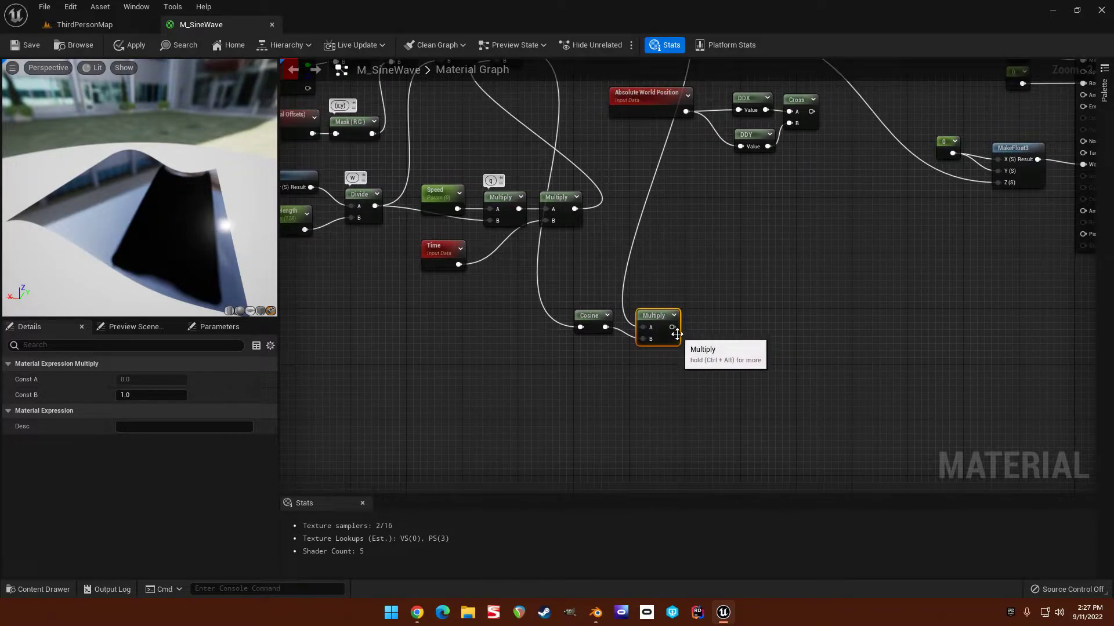
Add a second Multiply node with the w Divide output as A and the amplitude-cosine product as B.
drag(671, 327, 704, 331)
text(mult)
key(Return)
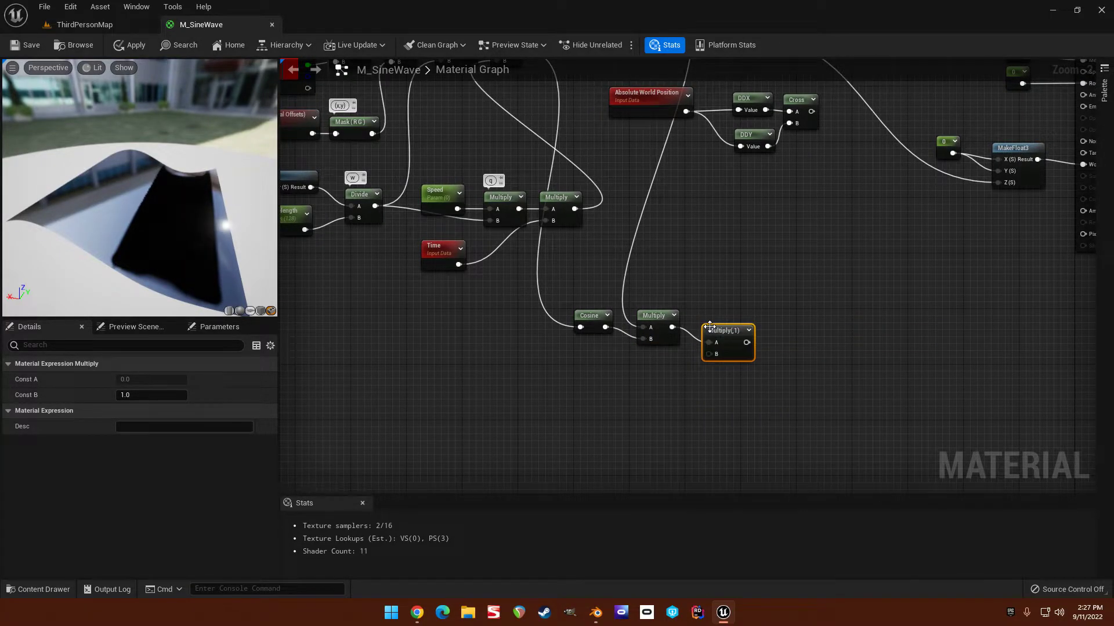
mouse_move(724, 335)
mouse_down()
mouse_move(721, 319)
mouse_move(706, 342)
mouse_up()
right_drag(707, 342, 790, 342)
drag(466, 275, 798, 397)
right_drag(812, 367, 720, 346)
Add a third Multiply node taking the previous product as B and set its Const A to -1.
drag(718, 392, 759, 392)
text(mul)
key(Return)
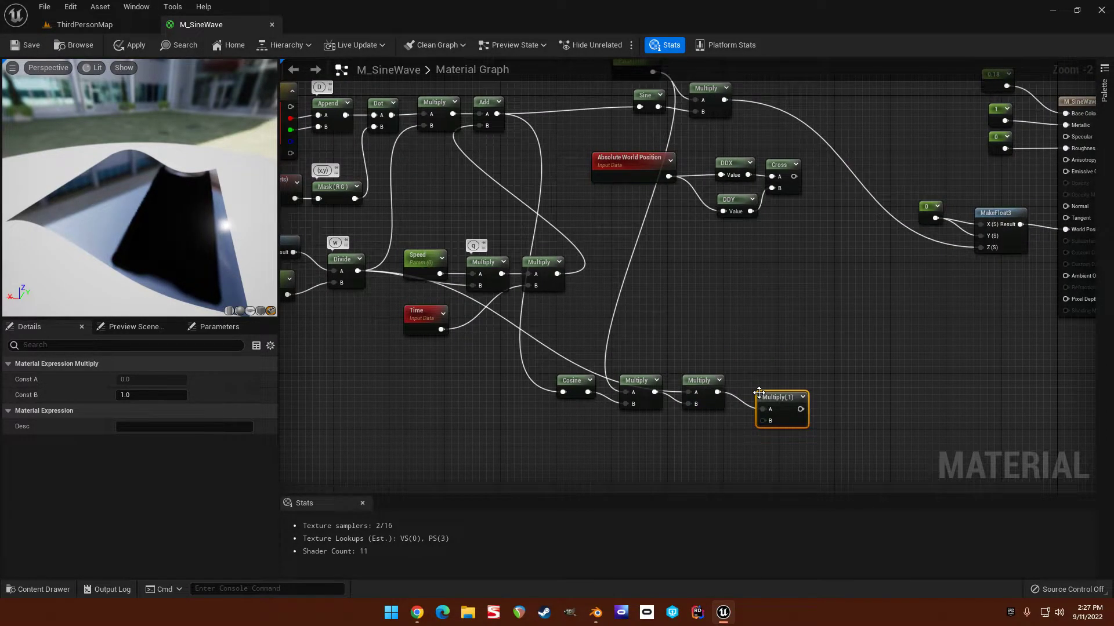
right_drag(779, 307, 735, 271)
mouse_move(720, 359)
mouse_down()
mouse_move(701, 343)
mouse_move(701, 368)
mouse_up()
text(-1)
key(Return)
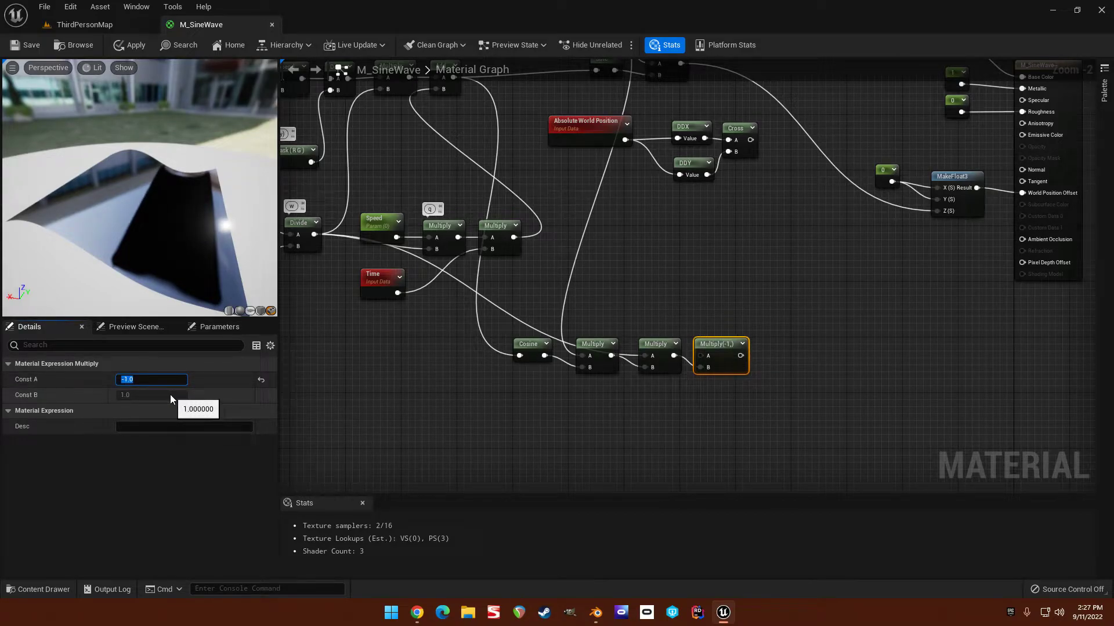
click(652, 306)
right_drag(653, 306, 694, 312)
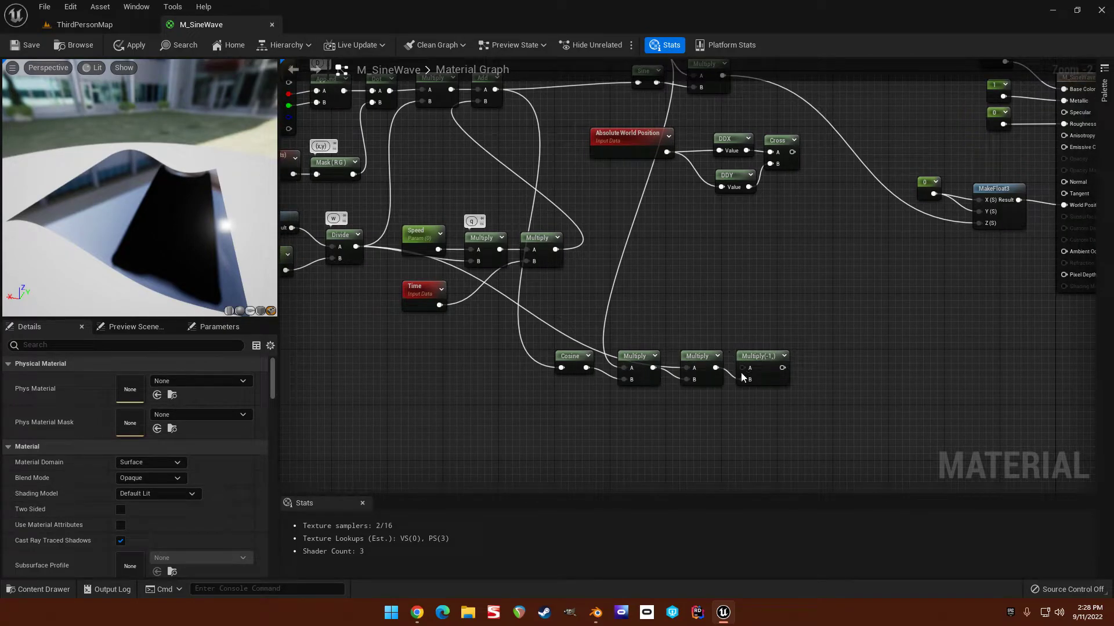
right_drag(746, 323, 780, 335)
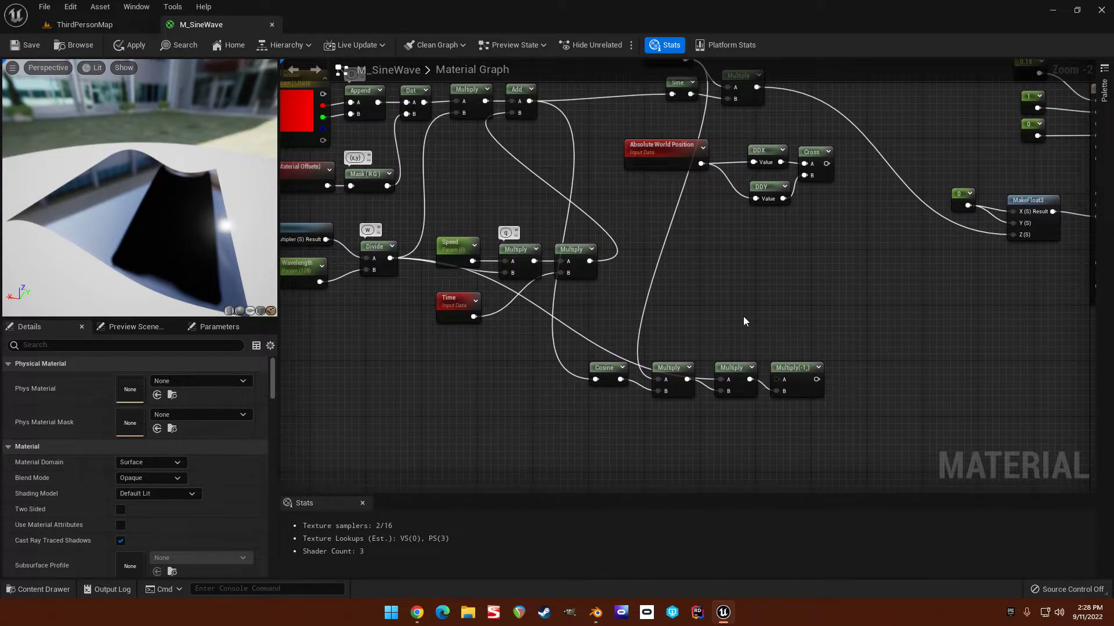
Add a MakeFloat3 node below the existing MakeFloat3 and recheck the Normal Equation slide.
scroll(718, 308, down, 1)
right_drag(714, 308, 663, 310)
right_click(885, 368)
text(make)
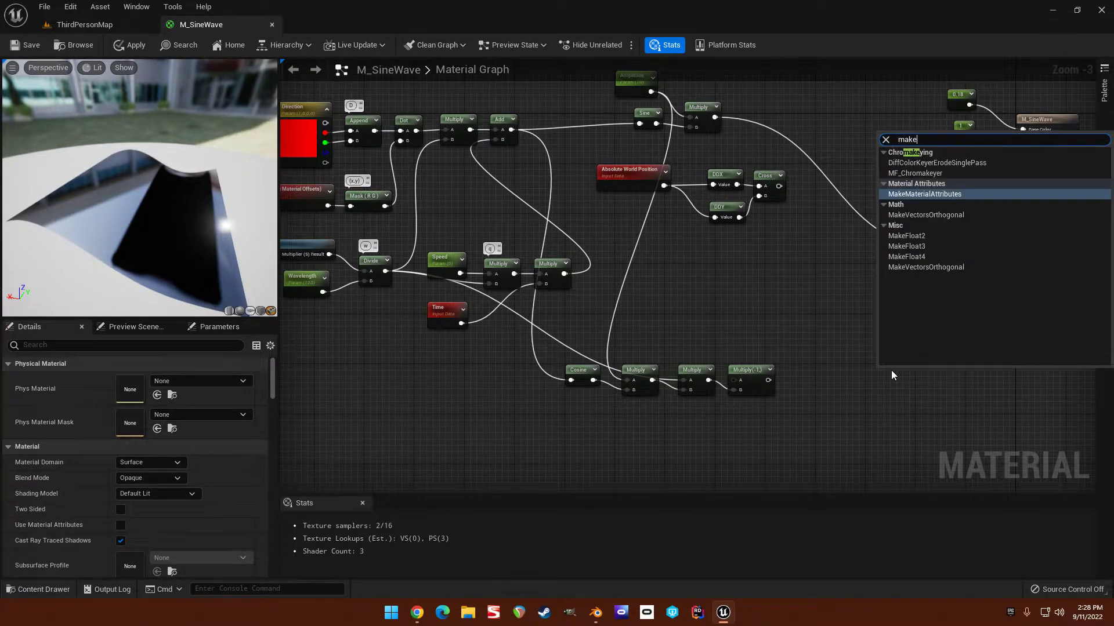
text(fl)
key(Down)
key(Return)
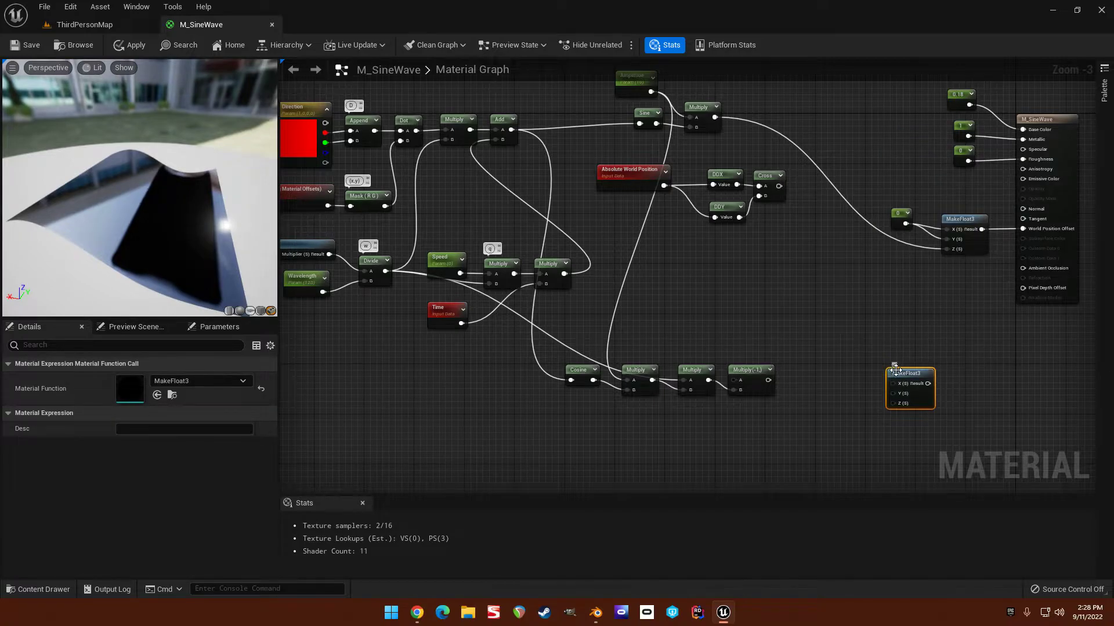
drag(926, 373, 948, 344)
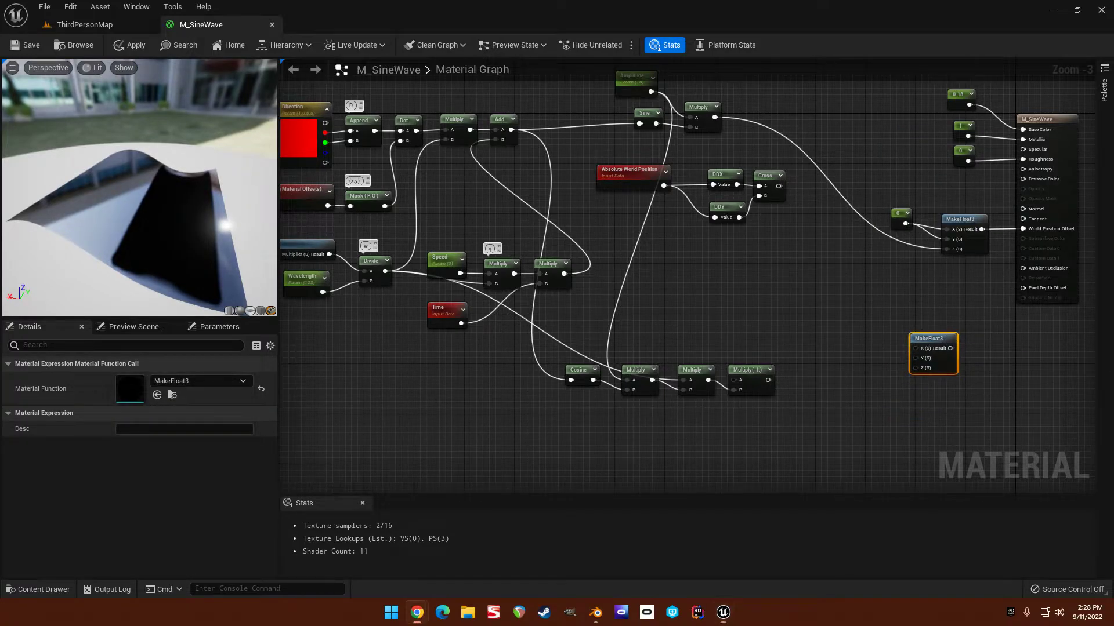
key(alt+Tab)
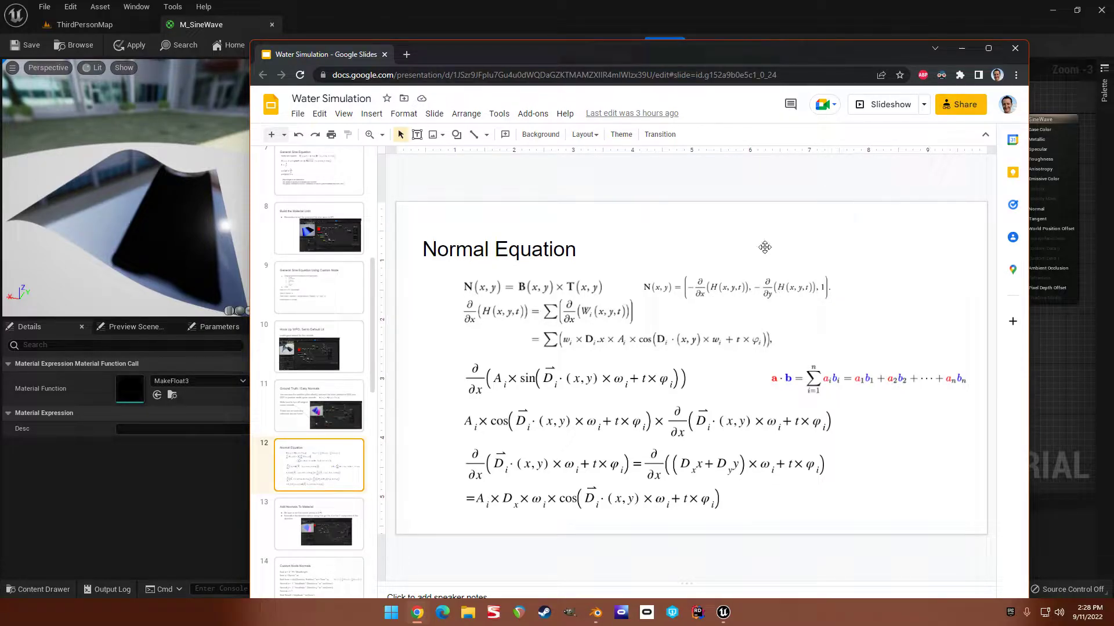
key(alt+Tab)
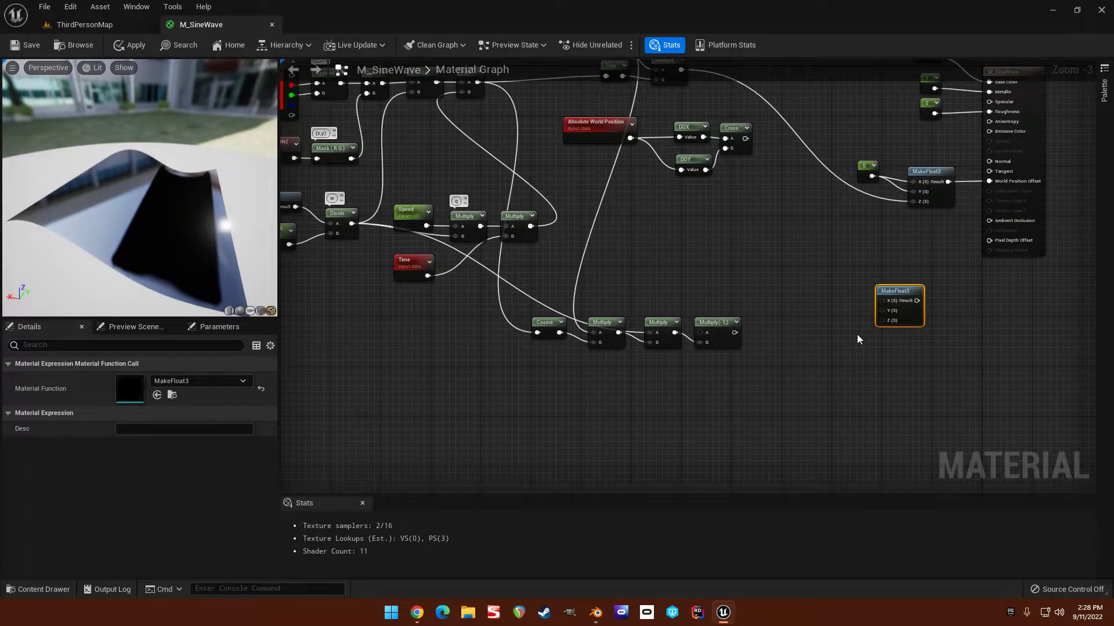
Add a constant with value 1 and connect it to the Z input of the unconnected MakeFloat3 node.
click(836, 341)
drag(847, 351, 881, 320)
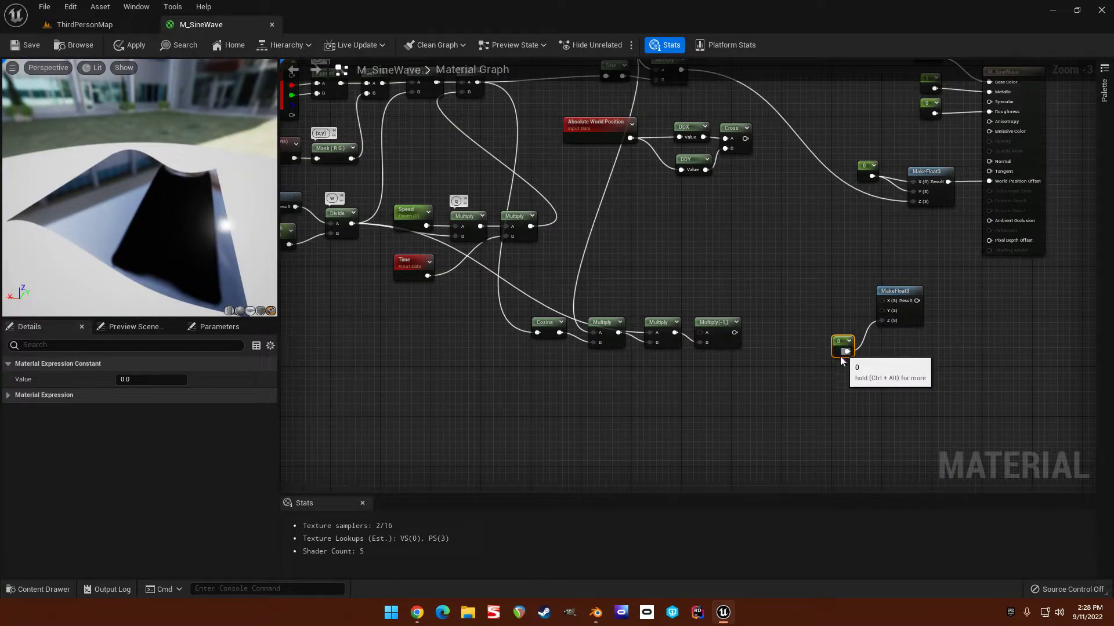
click(152, 380)
text(1)
click(767, 331)
Add a Multiply node after Multiply(-1,) and feed the Multiply(-1,) output into its B input.
scroll(777, 301, up, 2)
scroll(776, 304, down, 2)
right_drag(775, 299, 867, 420)
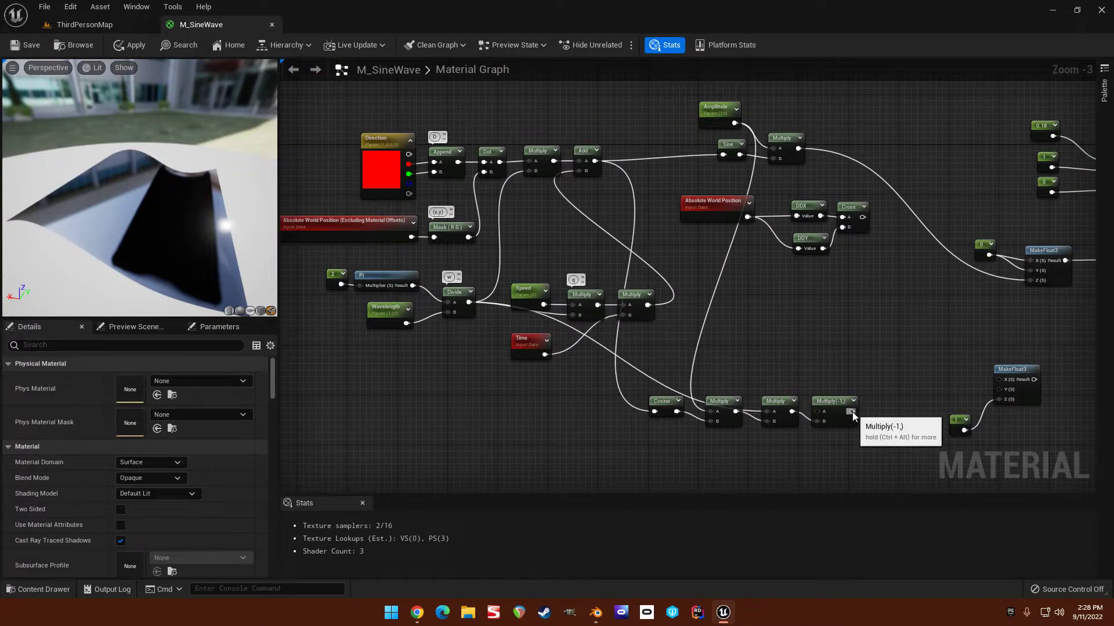
drag(850, 412, 889, 415)
text(multiply)
key(Return)
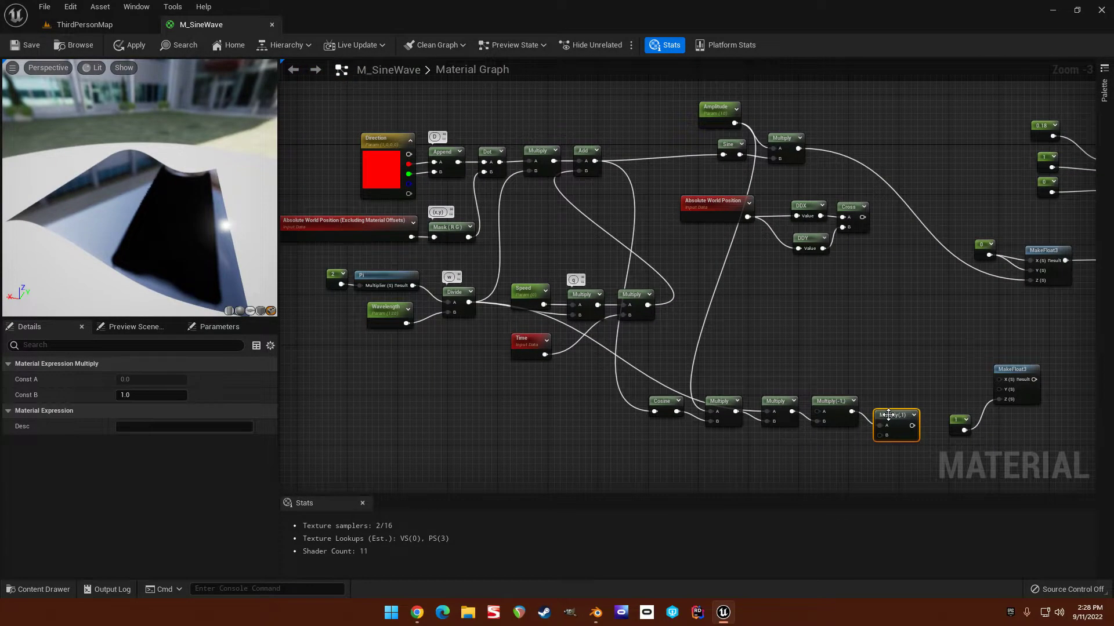
scroll(900, 406, up, 2)
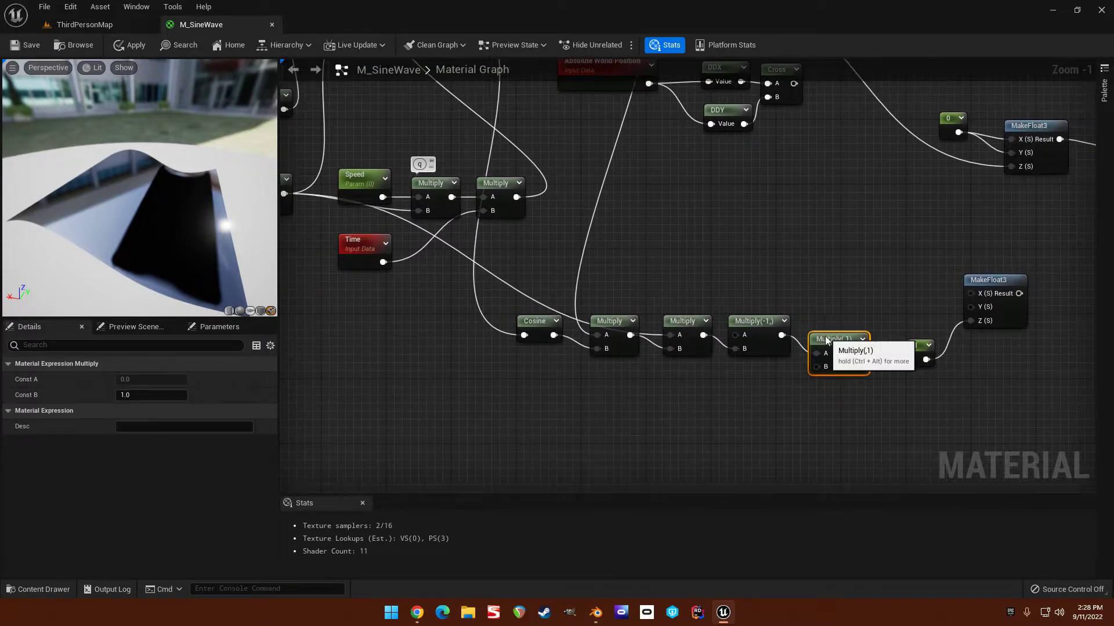
ctrl+drag(815, 336, 817, 349)
Mask the Append (D) output to R only into the new Multiply's A input, and connect the product to the lower MakeFloat3's X.
scroll(667, 254, down, 2)
right_drag(666, 253, 762, 330)
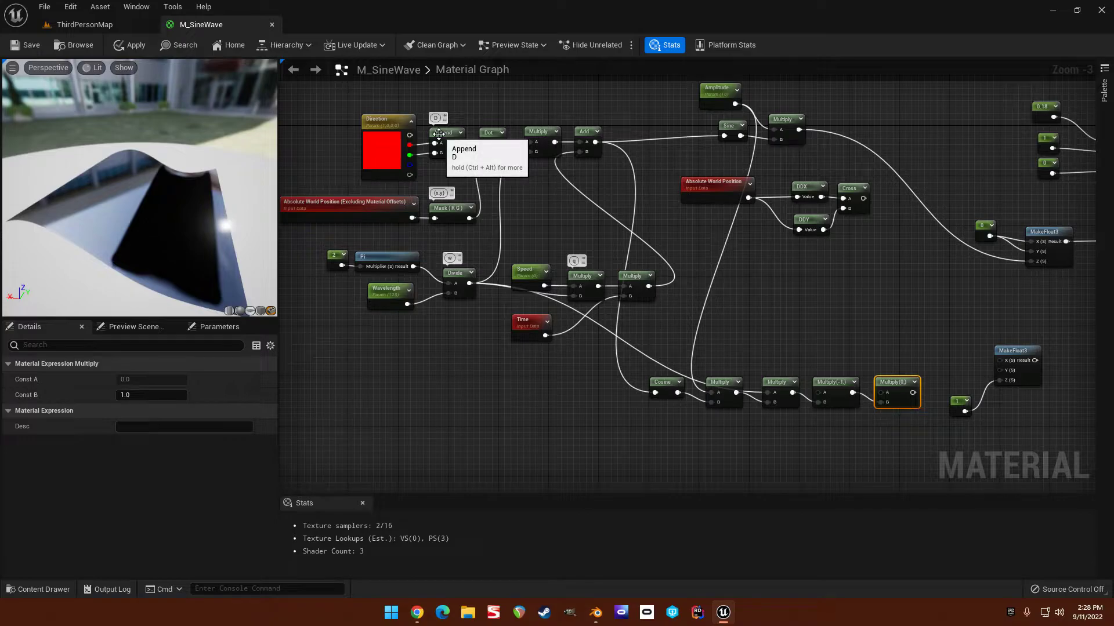
click(450, 149)
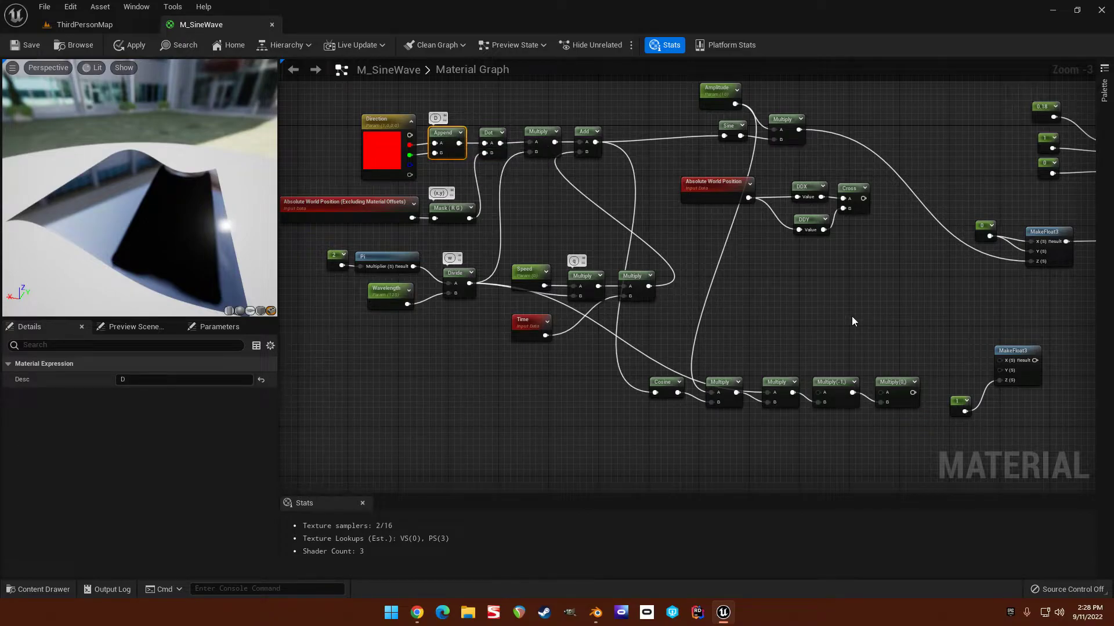
key(ctrl+v)
drag(500, 143, 846, 333)
click(120, 396)
scroll(889, 261, up, 1)
drag(823, 301, 779, 323)
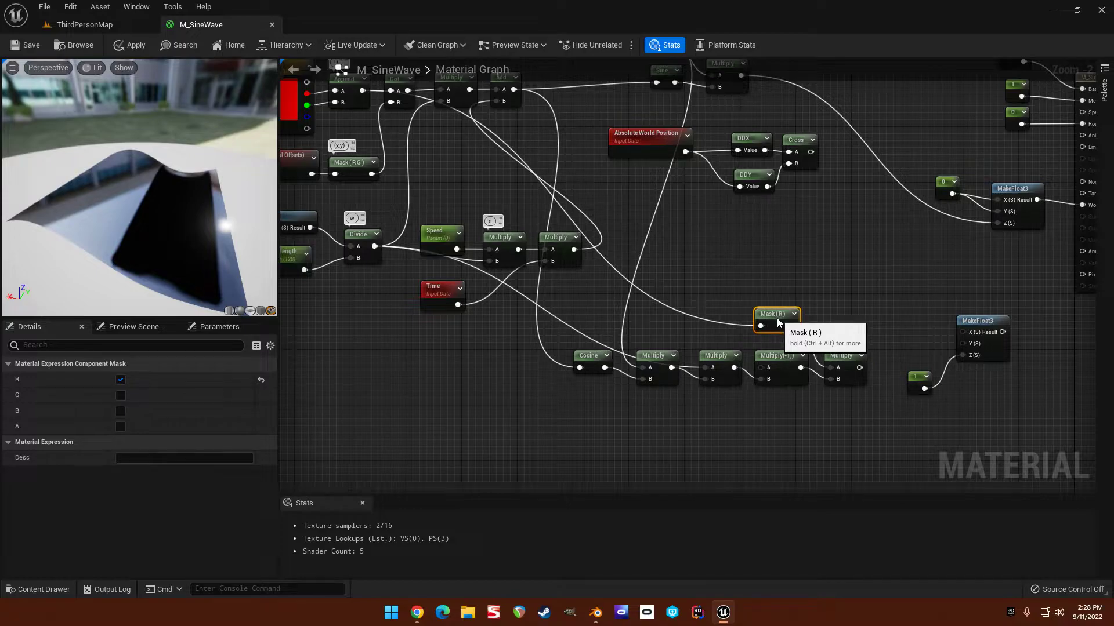
drag(860, 368, 965, 338)
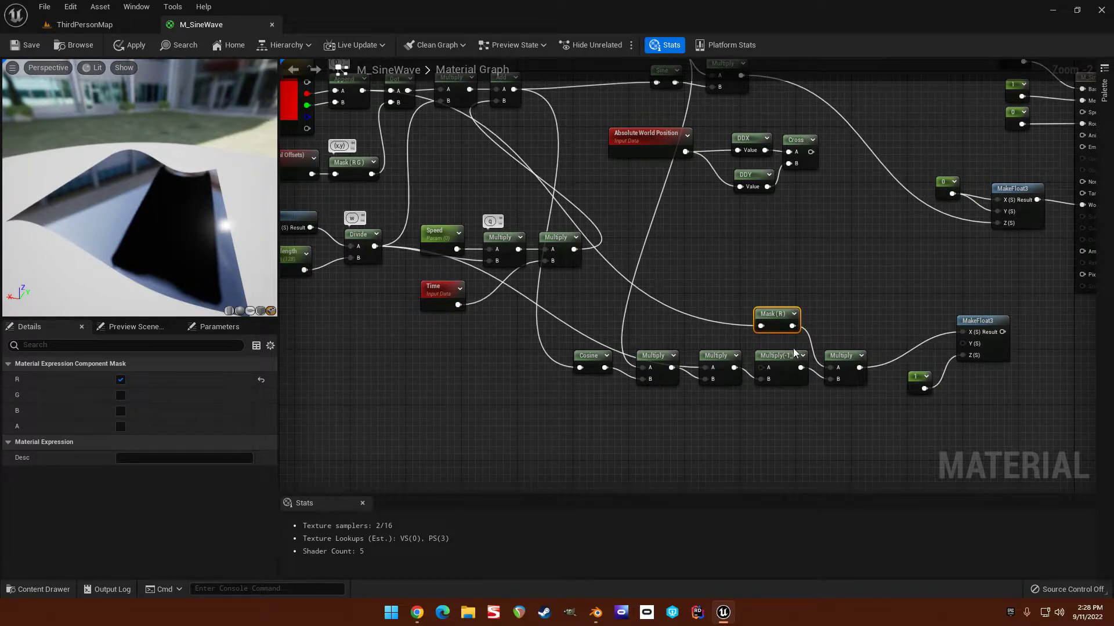
Place a copy of the R mask below Multiply(-1,) and set it to the G channel only.
right_drag(806, 353, 846, 264)
scroll(813, 336, down, 1)
right_drag(812, 336, 803, 341)
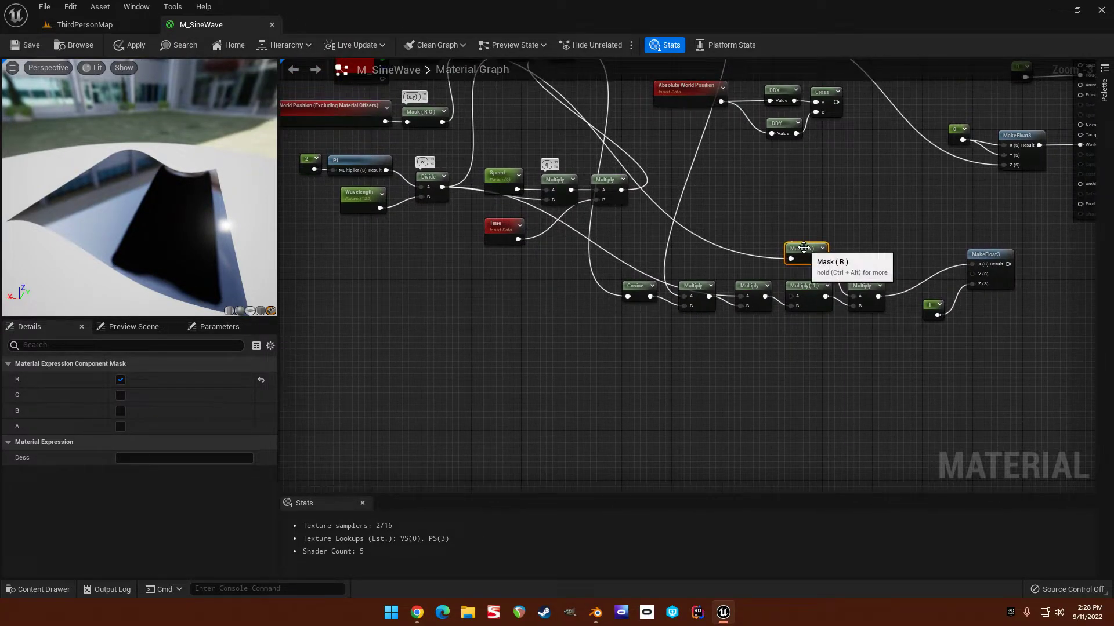
drag(821, 259, 817, 333)
key(ctrl+d)
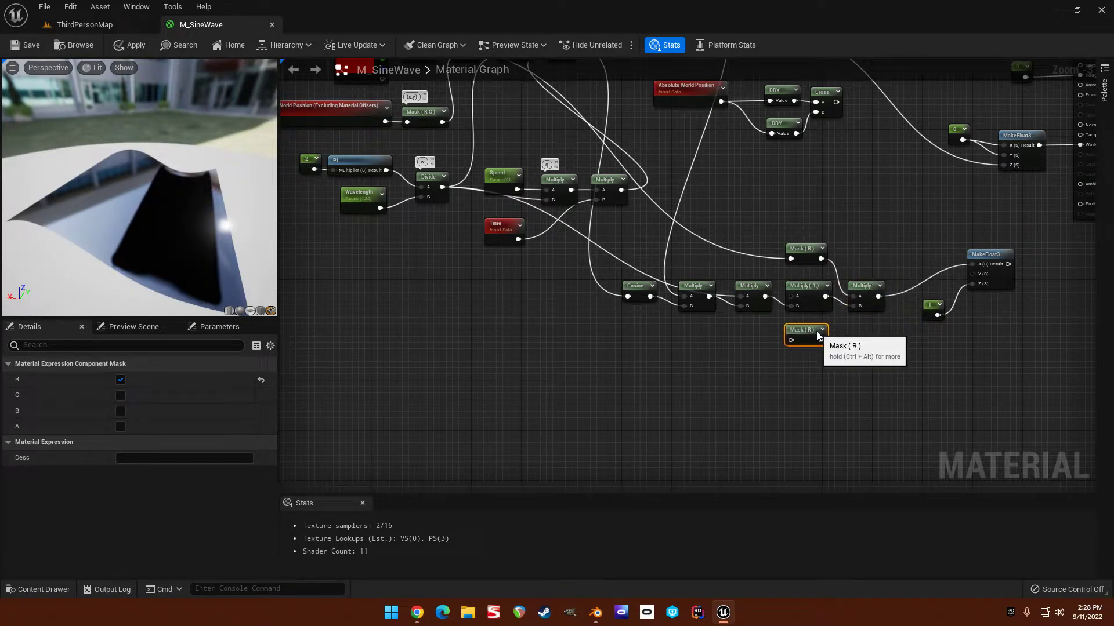
click(120, 379)
click(121, 395)
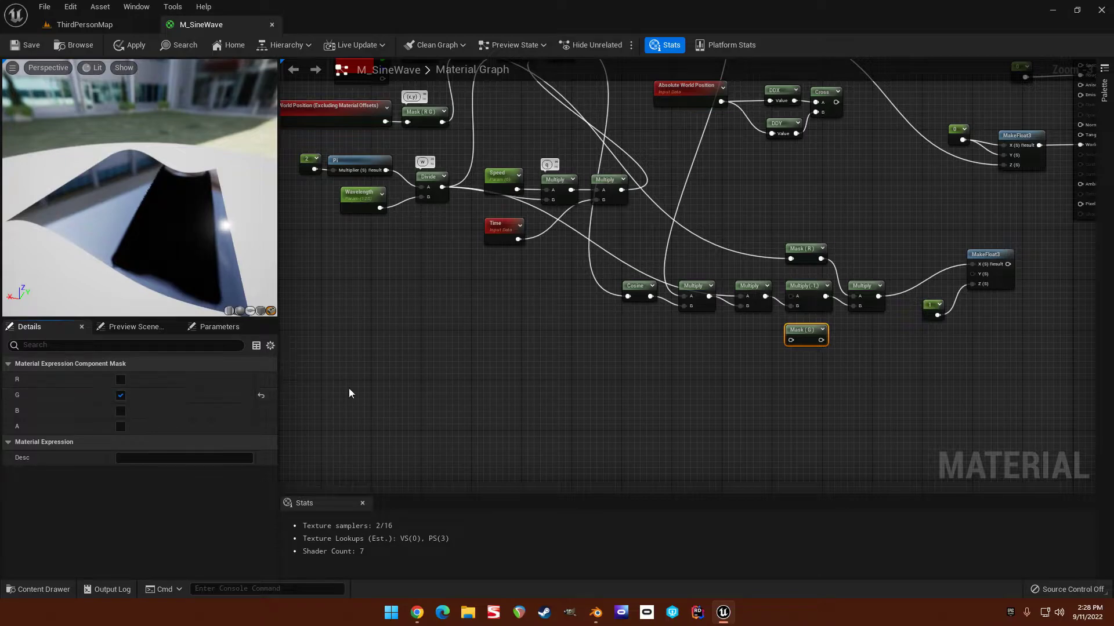
Save the material, and place a copy of the last Multiply beside the G mask with Multiply(-1,) feeding its B input.
click(866, 294)
key(ctrl+s)
key(ctrl+d)
drag(896, 303, 877, 326)
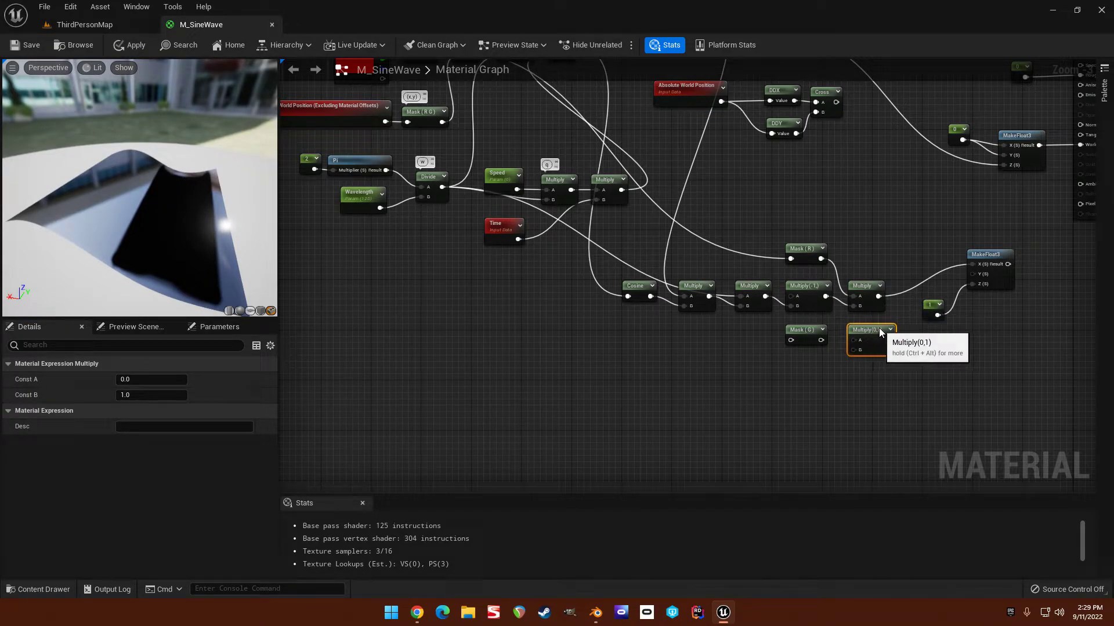
drag(826, 296, 828, 307)
drag(850, 349, 852, 352)
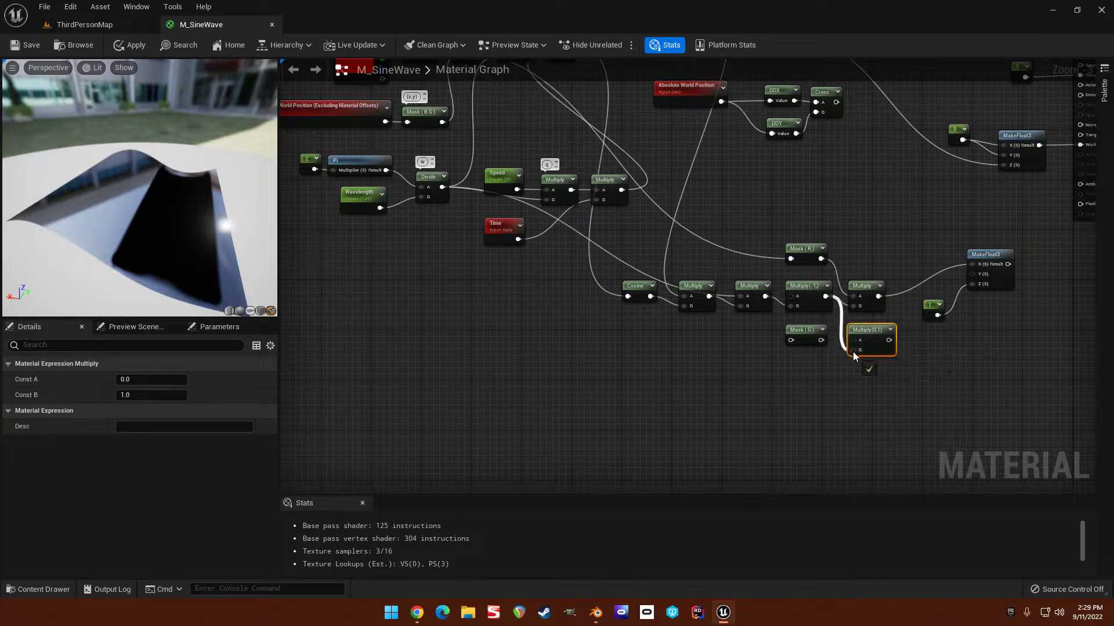
Set the copied Multiply's Const A to -1 and connect the G mask output to its A input.
click(162, 381)
text(-1)
key(Return)
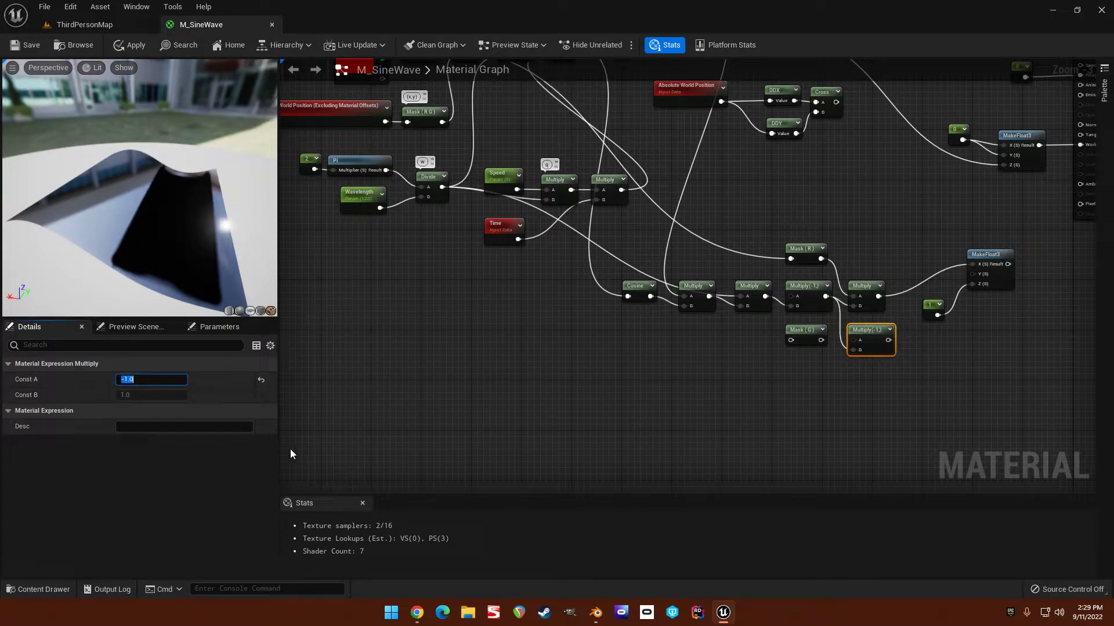
drag(820, 340, 854, 345)
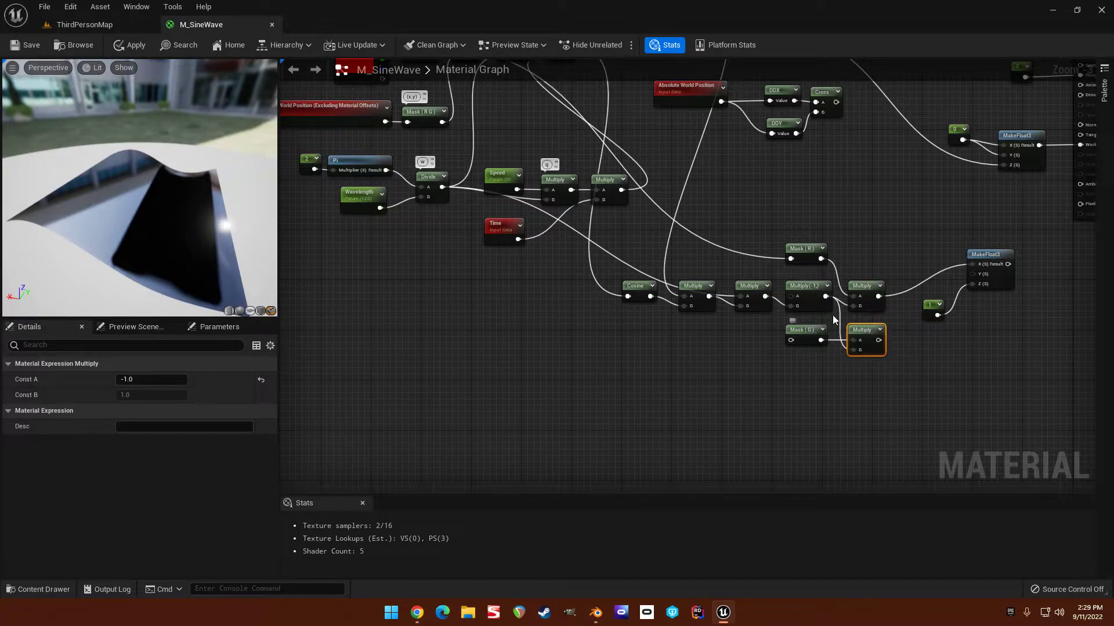
Connect the lower Multiply to the lower MakeFloat3's Y input, and that MakeFloat3's result to the material's Normal input.
right_drag(830, 319, 795, 291)
drag(834, 328, 869, 313)
drag(929, 265, 929, 264)
right_drag(851, 206, 757, 297)
drag(870, 343, 941, 207)
Connect the Append (D) output to the input of the G mask.
right_drag(710, 333, 729, 276)
scroll(730, 276, down, 1)
right_drag(589, 310, 714, 360)
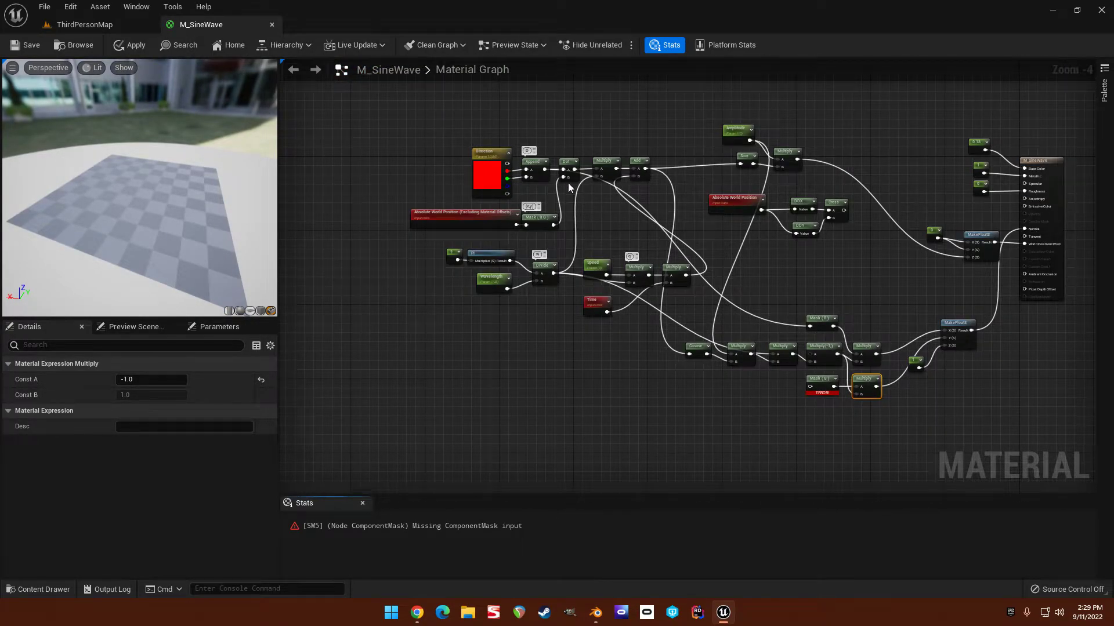
scroll(562, 182, up, 1)
drag(538, 164, 903, 460)
Route the lower MakeFloat3 result to Emissive Color as well and inspect the normals in the preview.
right_drag(1026, 283, 668, 288)
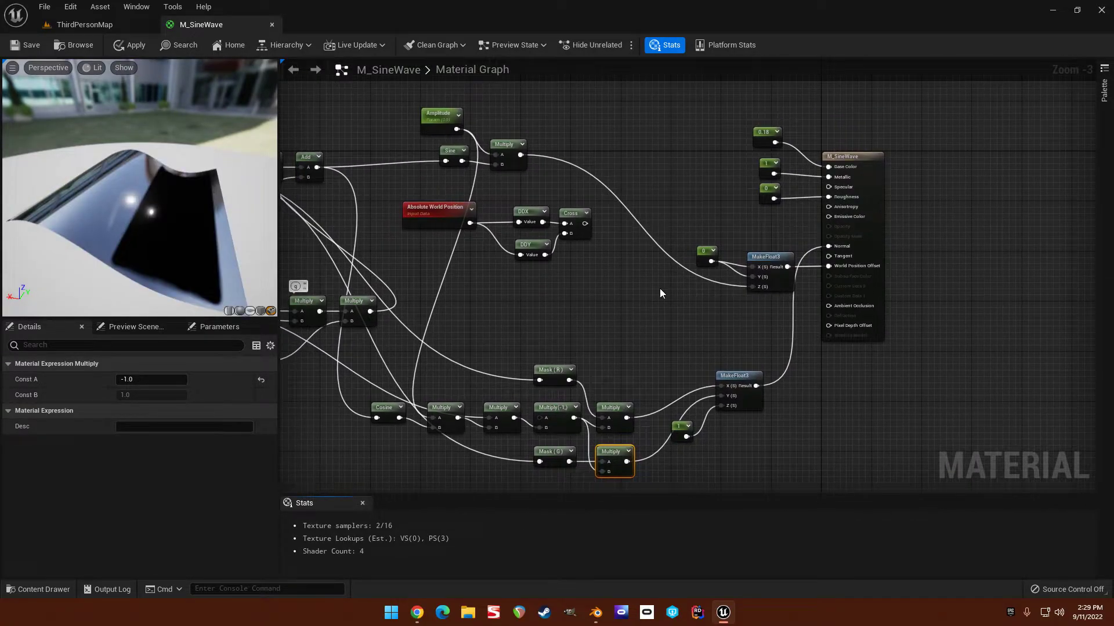
scroll(740, 347, up, 1)
drag(758, 390, 837, 209)
drag(94, 202, 157, 181)
right_drag(332, 242, 327, 250)
Connect the Cross node's output to both Normal and Emissive Color to compare the derivative-based normals.
drag(561, 218, 834, 249)
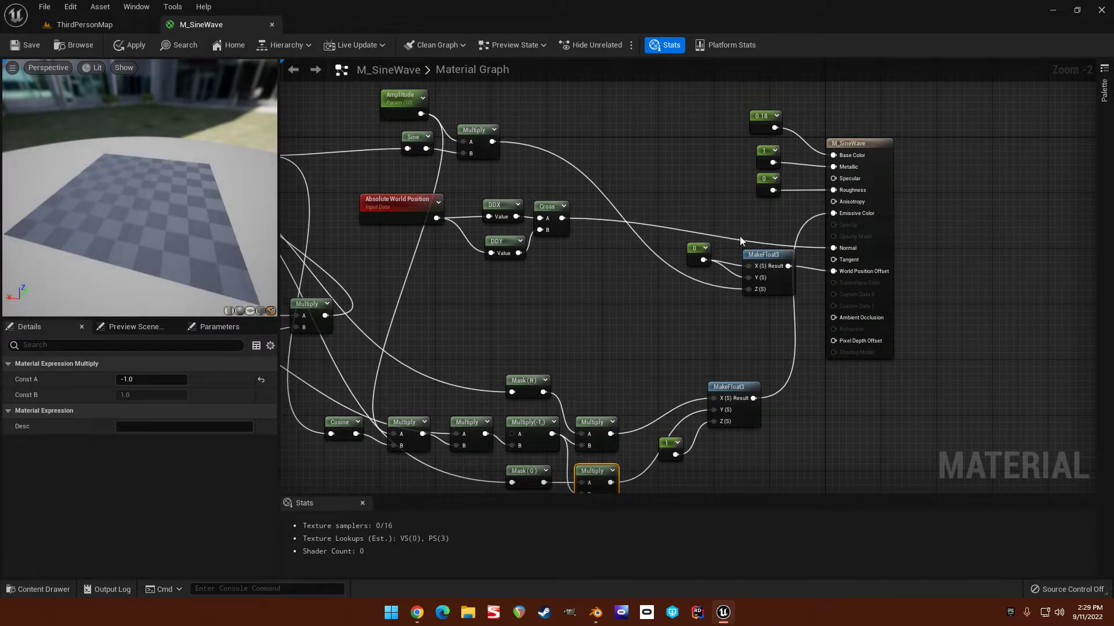
drag(562, 218, 834, 214)
drag(512, 392, 191, 212)
right_drag(559, 283, 613, 264)
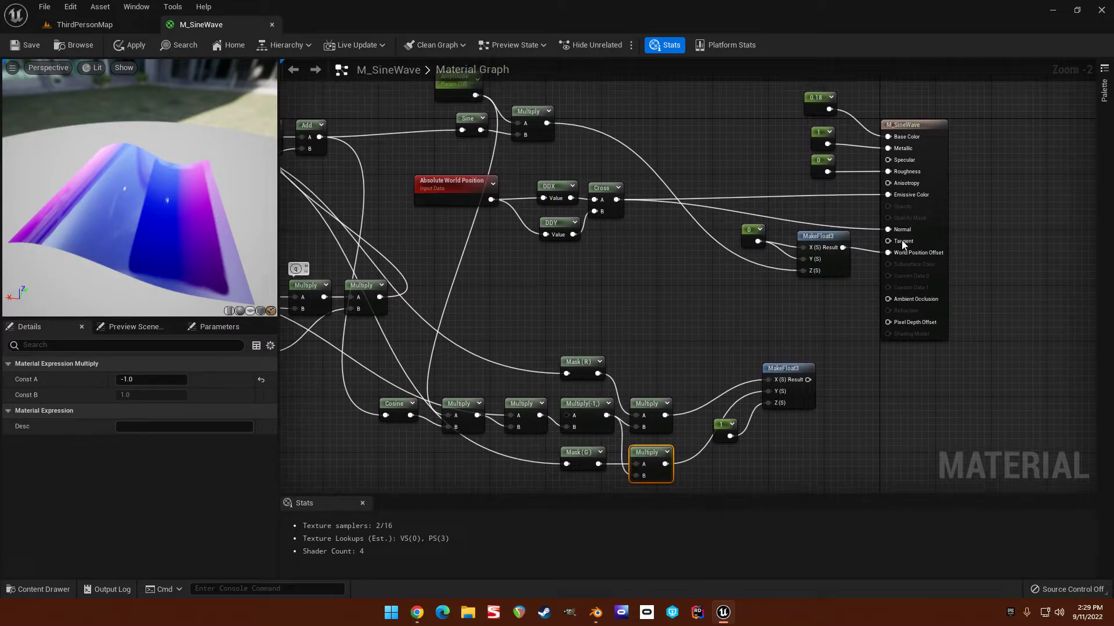
Disconnect the Cross node from Normal and Emissive Color, and connect the lower MakeFloat3 result to both instead.
alt+click(868, 234)
alt+click(888, 194)
drag(808, 380, 891, 195)
drag(808, 380, 891, 234)
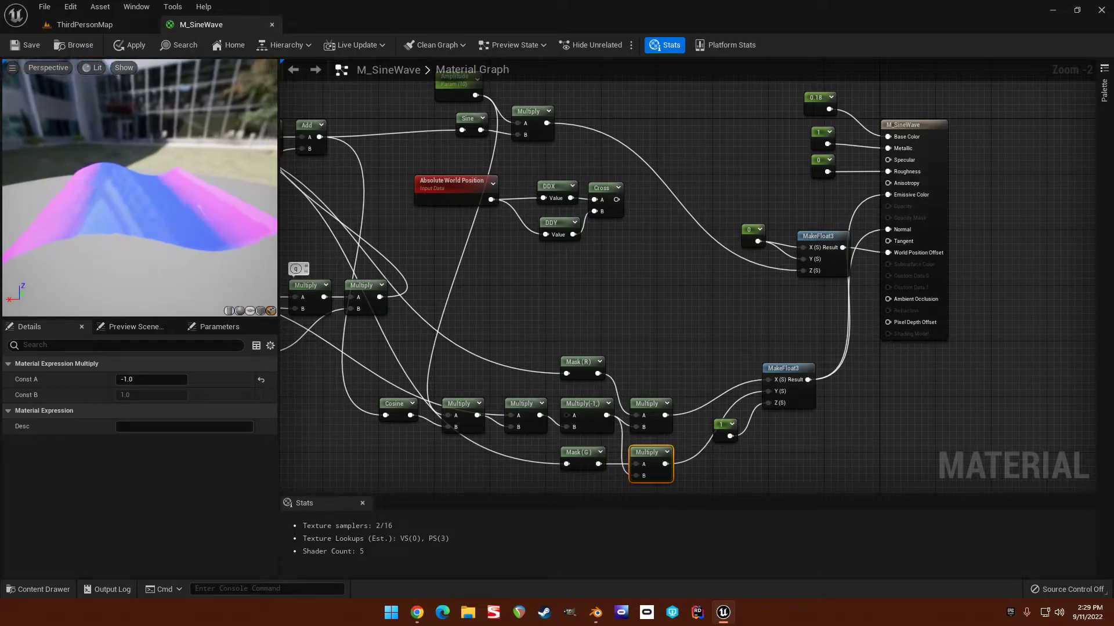
Examine the normal calculation from the Cosine node through the multiplies and masks, and how its colors look in the preview.
right_drag(477, 355, 621, 332)
scroll(596, 291, down, 1)
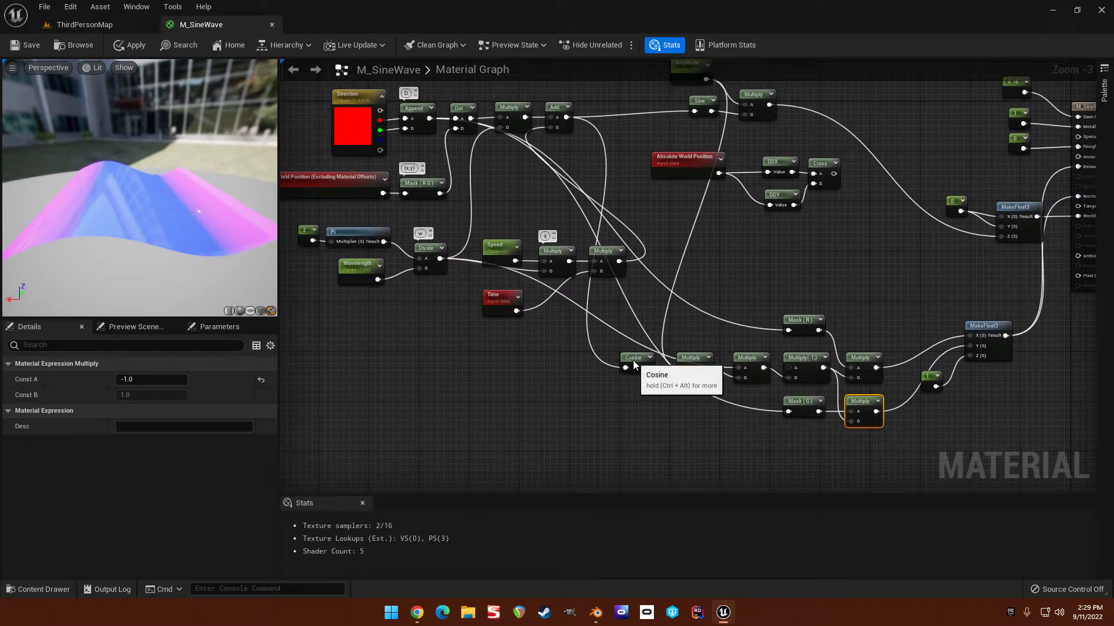
click(636, 364)
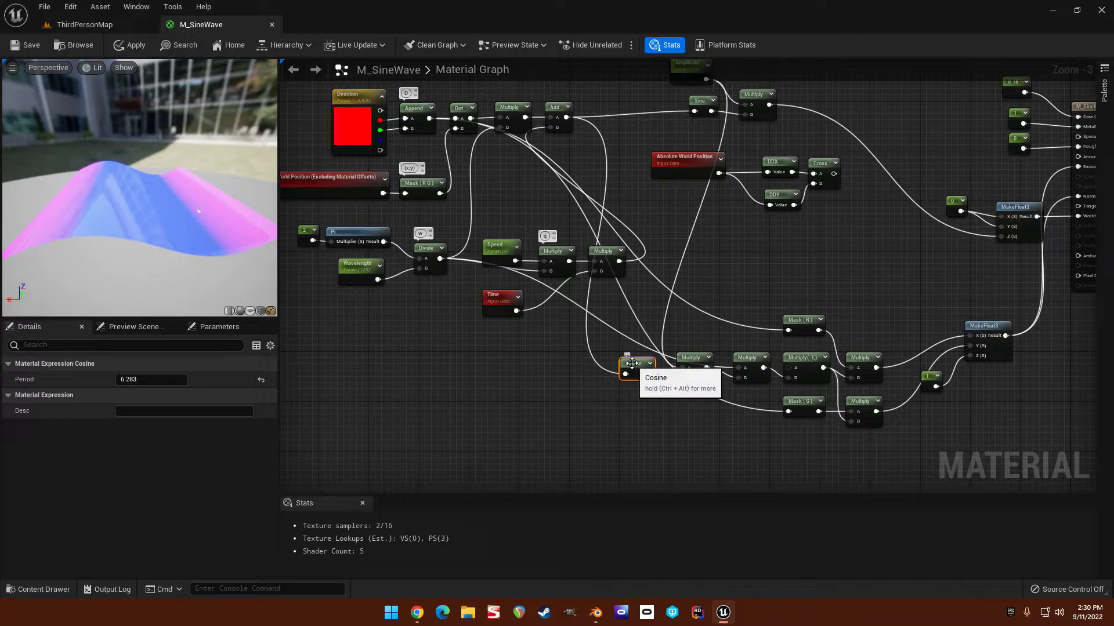
click(692, 359)
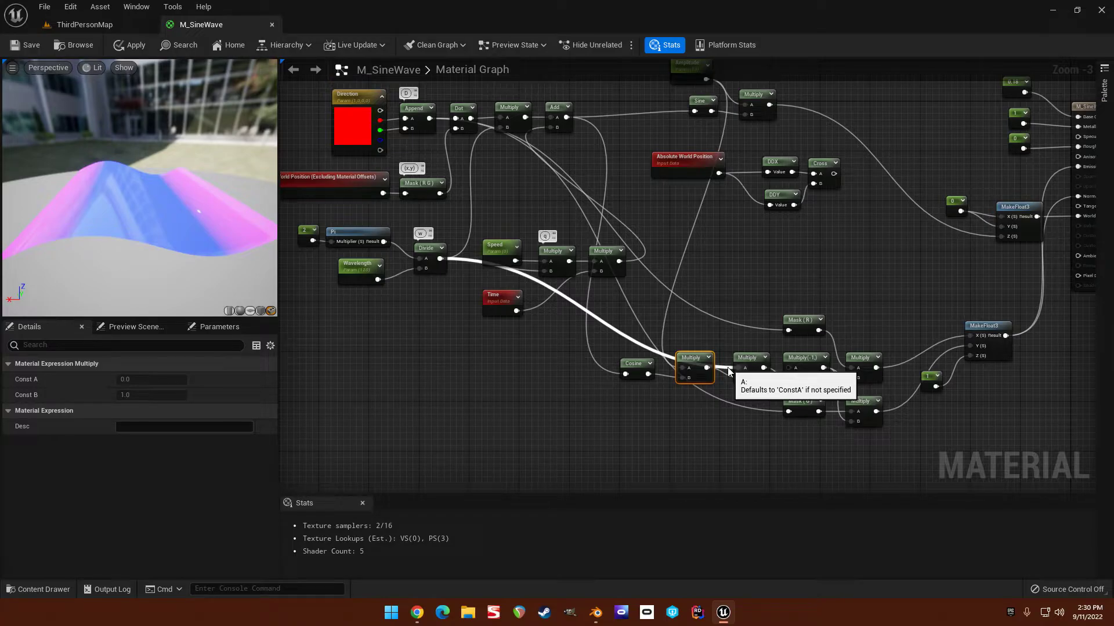
right_drag(785, 362, 798, 343)
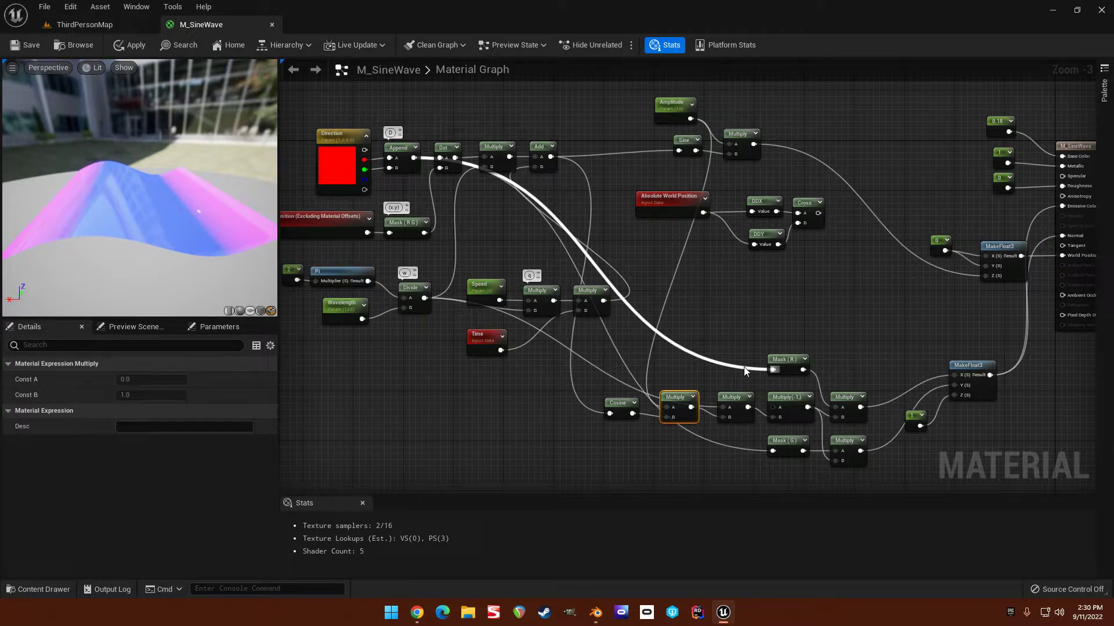
right_drag(805, 331, 751, 293)
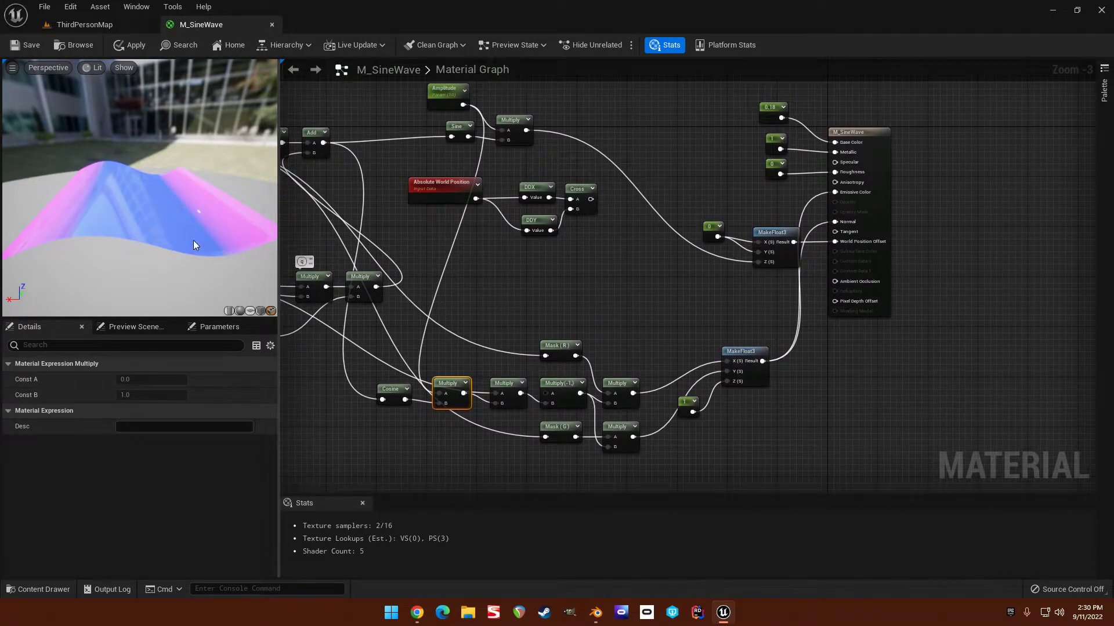
drag(172, 228, 142, 260)
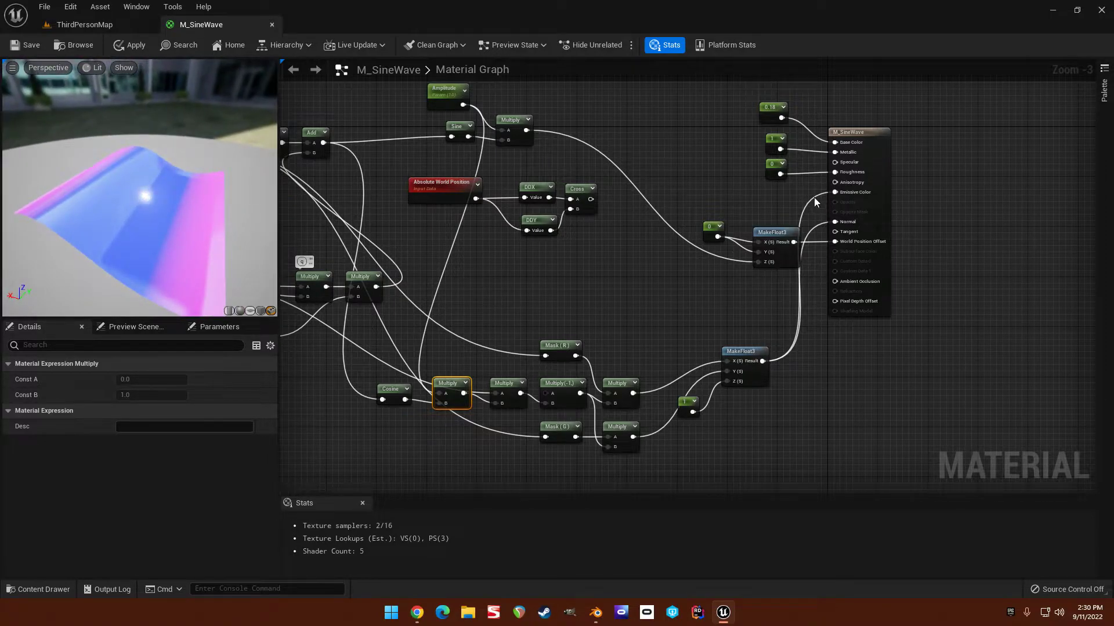
Disconnect the MakeFloat3 result from Emissive Color and inspect the wave surface in the preview.
drag(813, 196, 814, 196)
drag(57, 195, 87, 185)
mouse_move(139, 186)
mouse_down()
mouse_move(174, 220)
mouse_move(197, 200)
mouse_move(174, 165)
mouse_move(139, 151)
mouse_move(142, 174)
mouse_up()
mouse_move(212, 219)
mouse_down()
mouse_move(221, 203)
mouse_move(212, 218)
mouse_up()
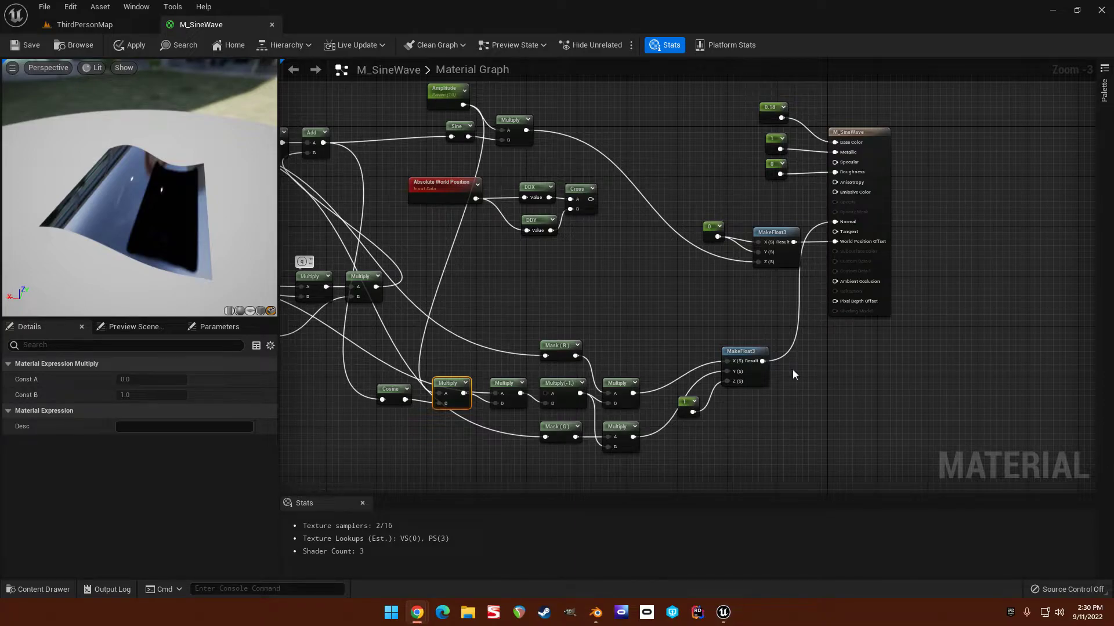
Save the M_SineWave material.
click(536, 284)
right_drag(536, 283, 724, 304)
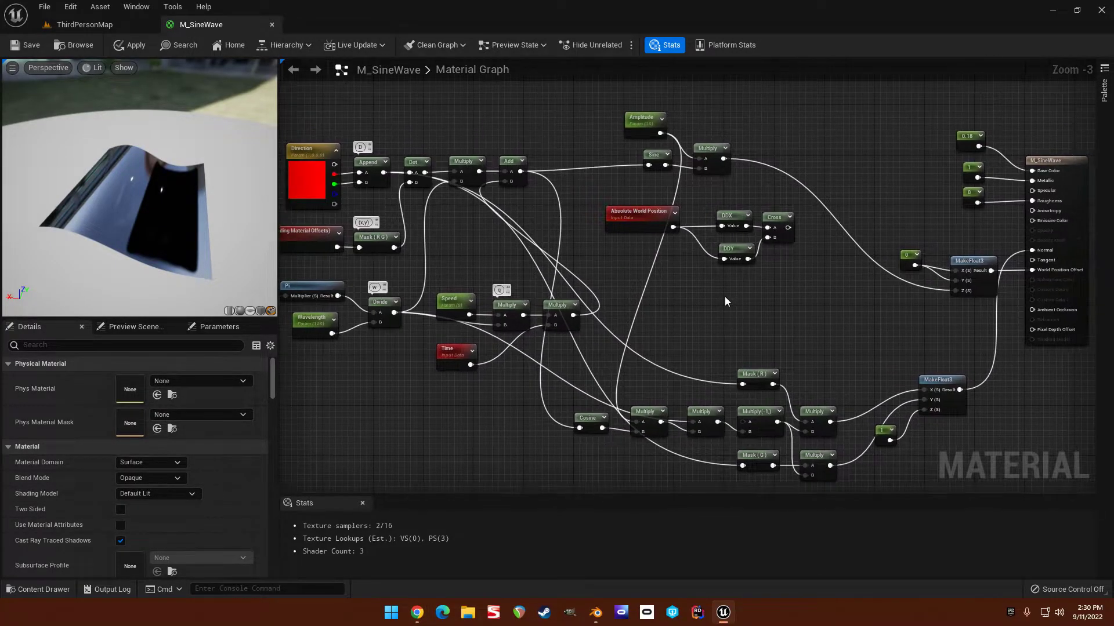
click(17, 45)
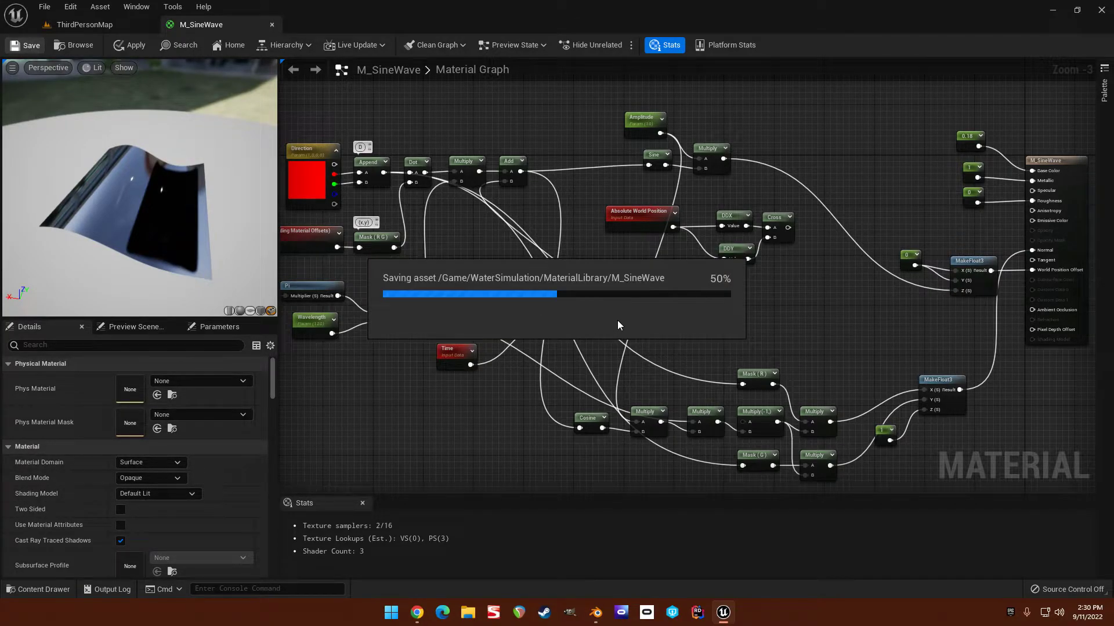
right_drag(621, 318, 656, 252)
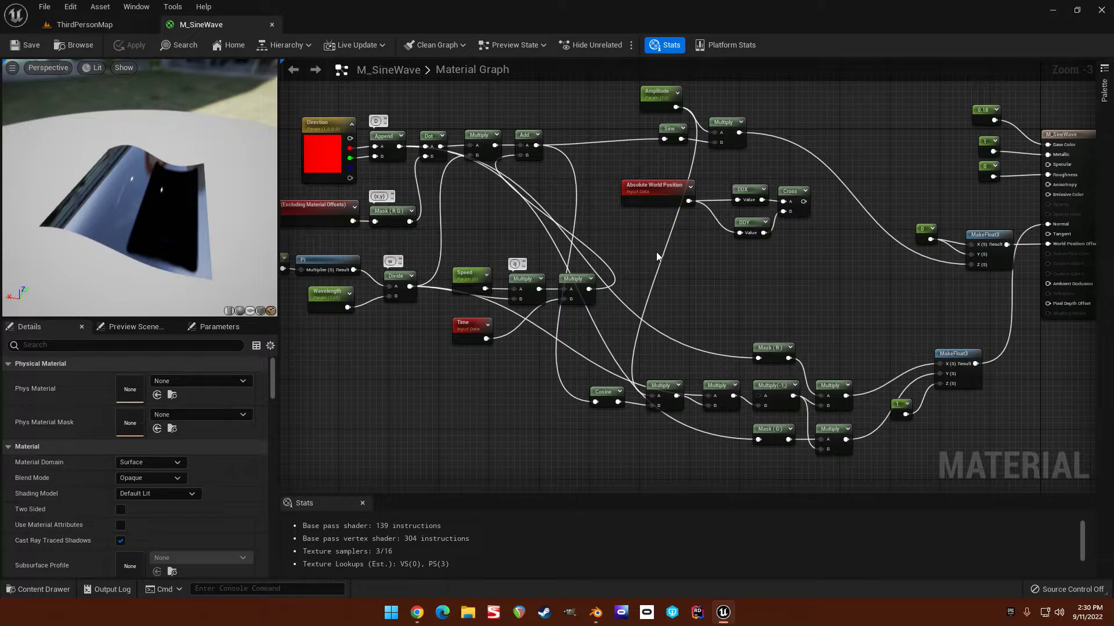
right_drag(656, 252, 705, 234)
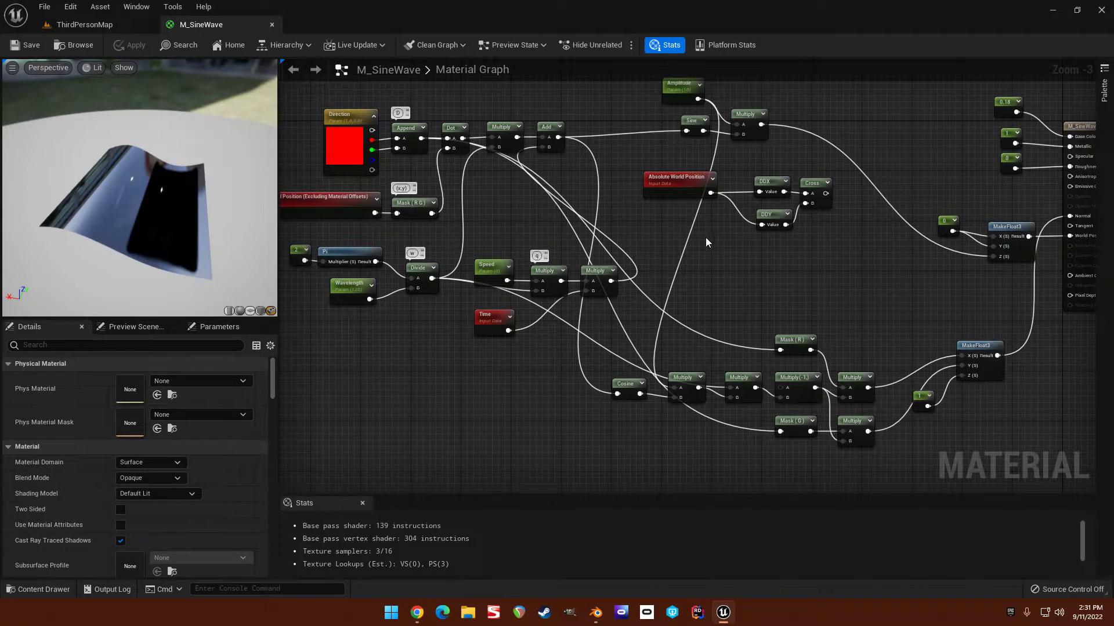
Create a Material Function named MF_SineWave in the MaterialLibrary folder of the ThirdPersonMap project content.
click(84, 24)
click(296, 203)
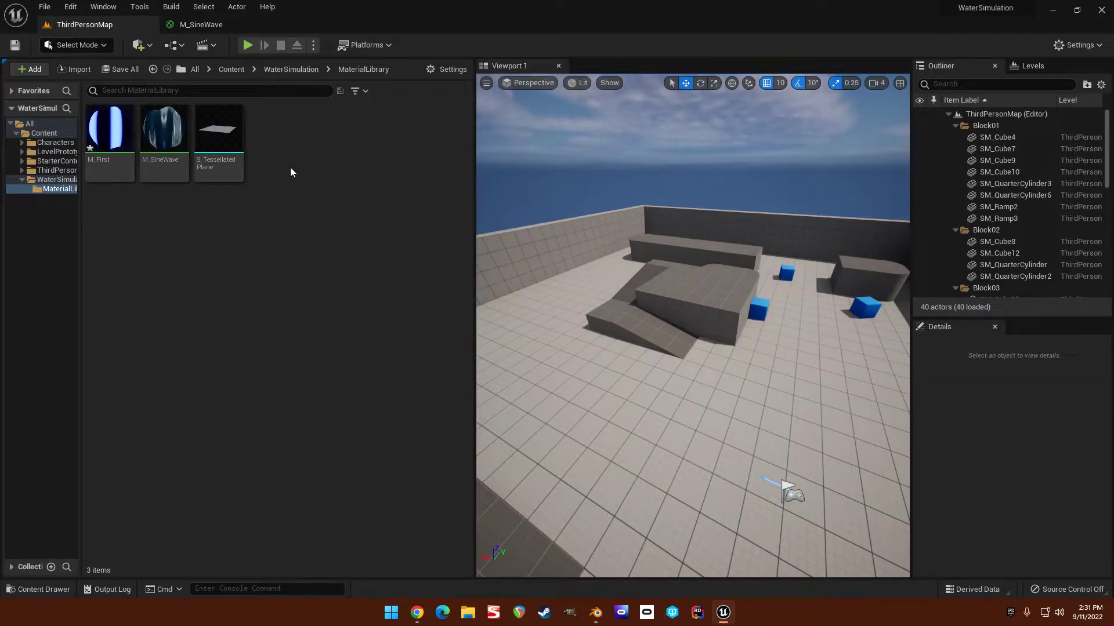
right_click(290, 167)
mouse_move(345, 485)
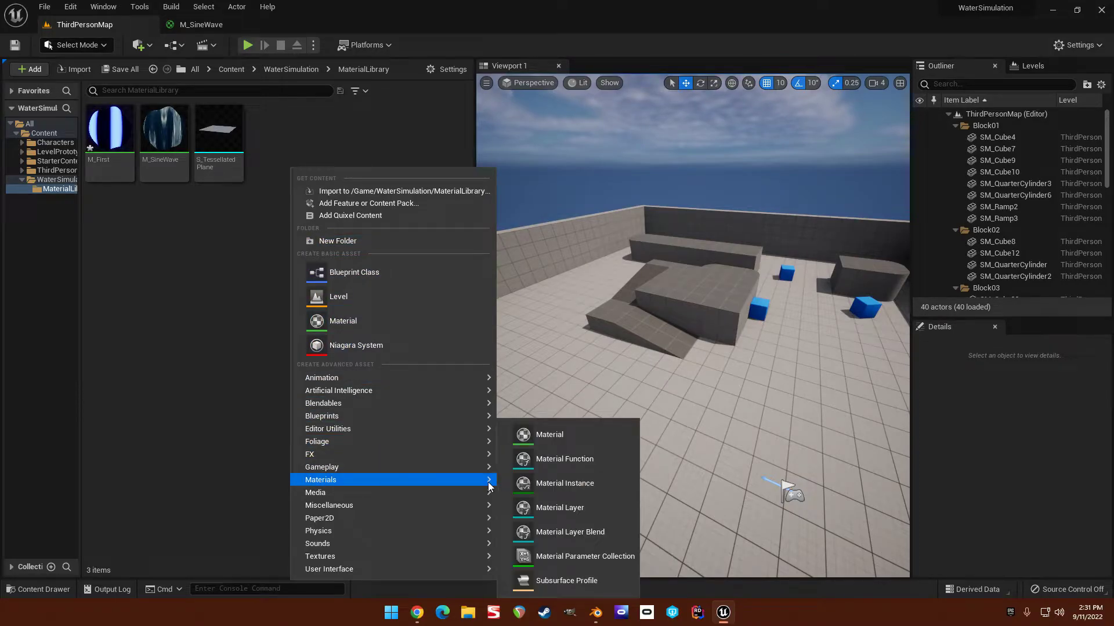
click(545, 460)
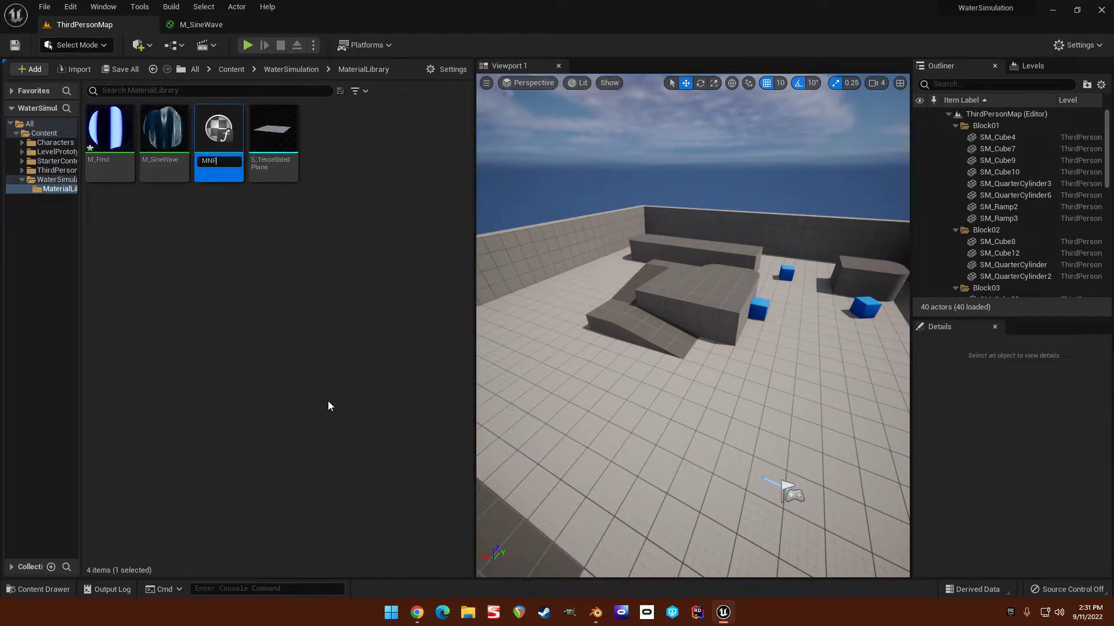
text(MF_SineWave)
key(Return)
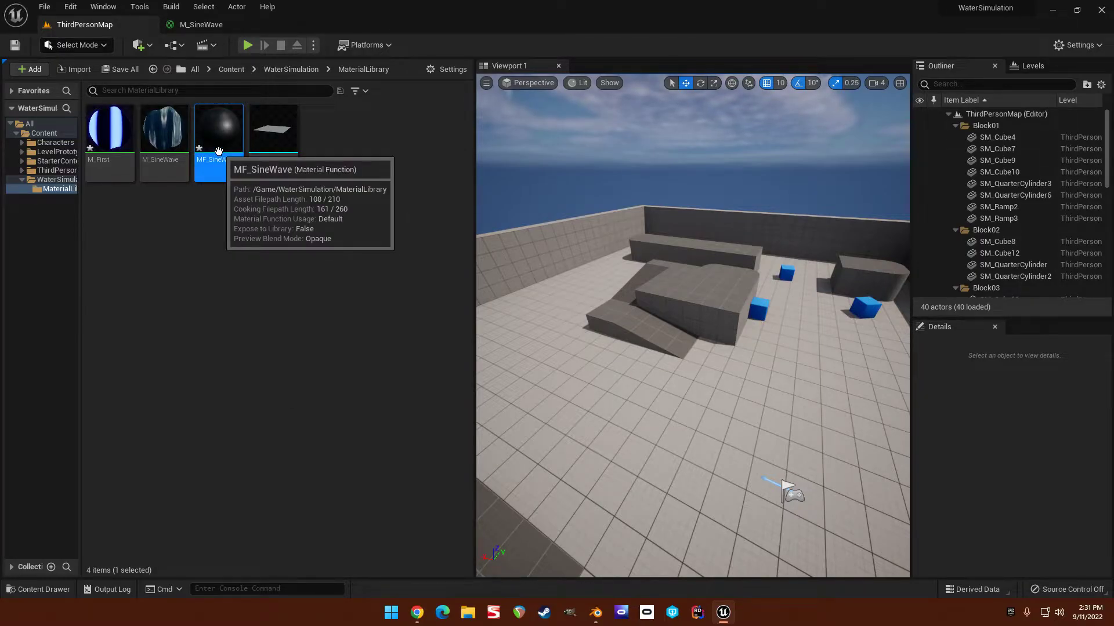
Copy the wave calculation nodes from M_SineWave, leaving out the material result node and its surface constants, and paste them into MF_SineWave.
double_click(218, 151)
click(214, 25)
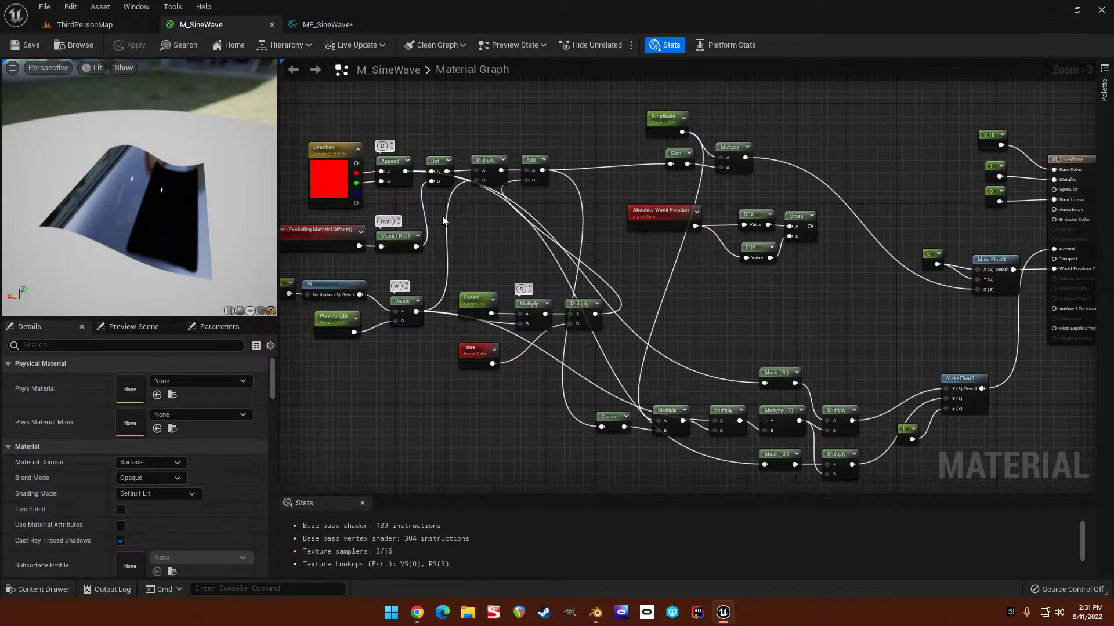
scroll(439, 223, down, 2)
drag(380, 206, 719, 418)
shift+drag(770, 356, 723, 254)
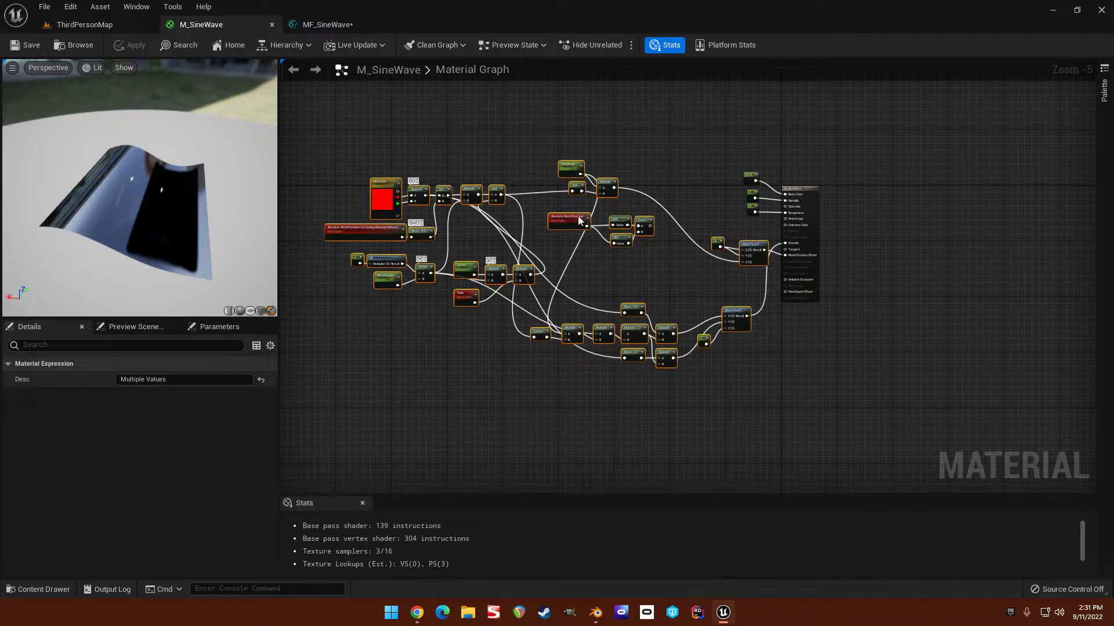
click(314, 26)
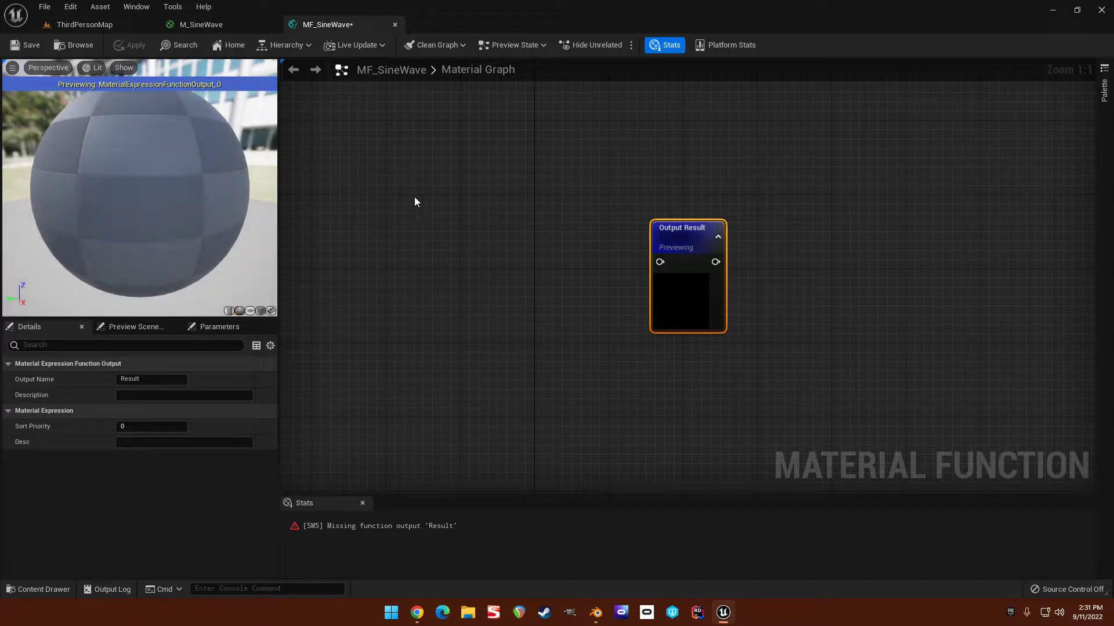
click(430, 202)
right_drag(422, 197, 496, 194)
key(ctrl+v)
scroll(505, 203, down, 1)
scroll(512, 214, down, 3)
Connect the upper MakeFloat3 result to the function output and name that output WPO.
drag(779, 185, 550, 224)
scroll(512, 196, up, 2)
click(634, 224)
drag(619, 211, 687, 186)
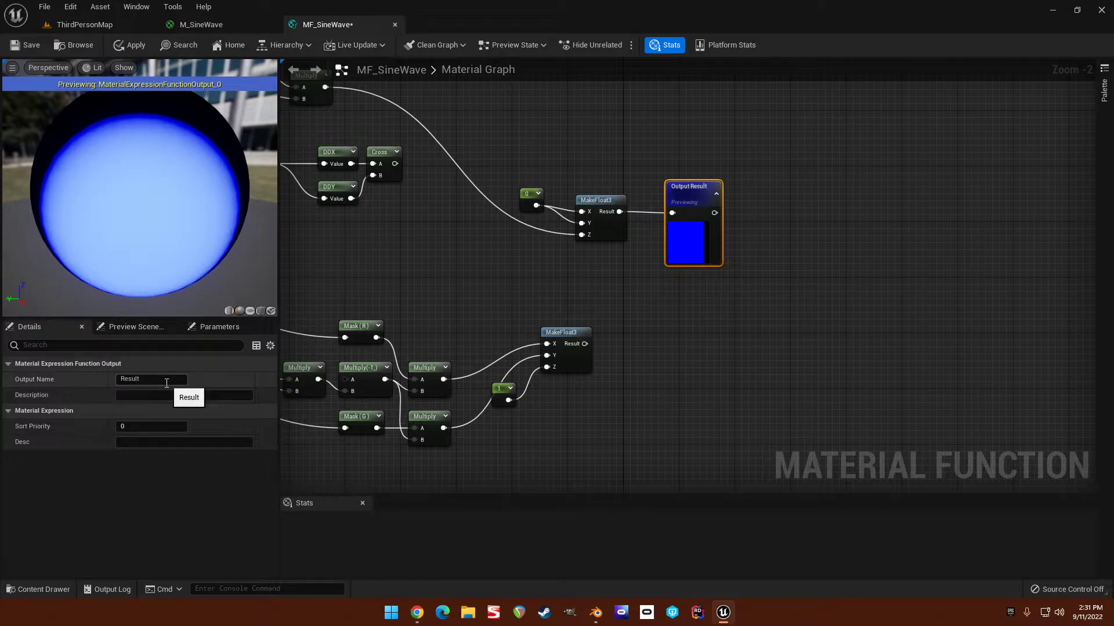
text(WPO)
key(Return)
Add a second function output named Normal beside the lower MakeFloat3 and feed it from that node's result.
click(557, 348)
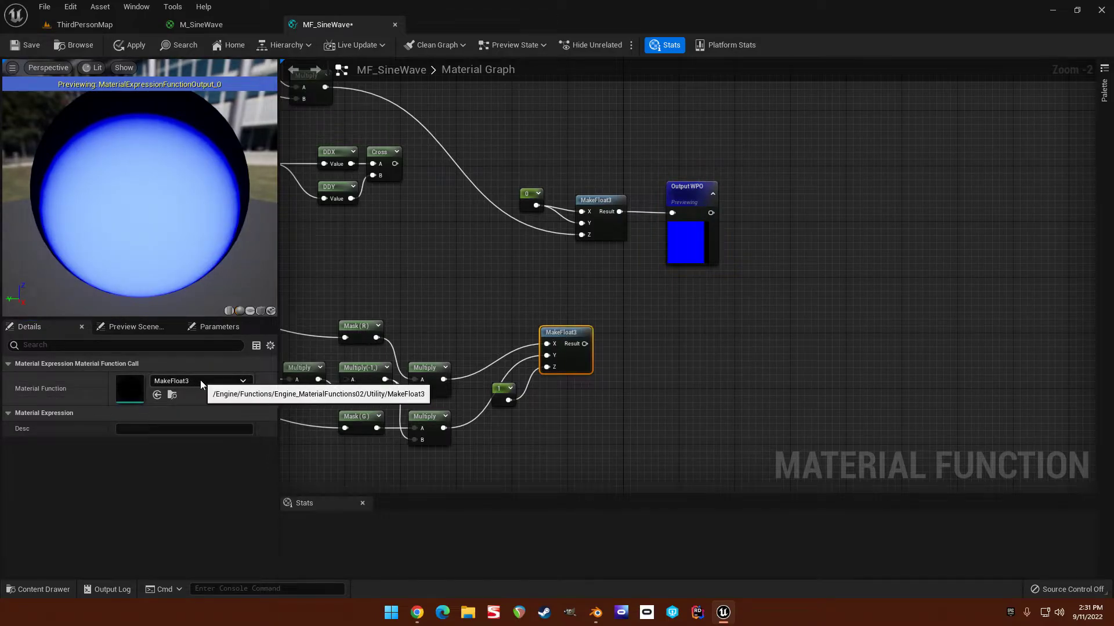
click(661, 305)
right_click(661, 333)
text(function)
key(Down)
key(Return)
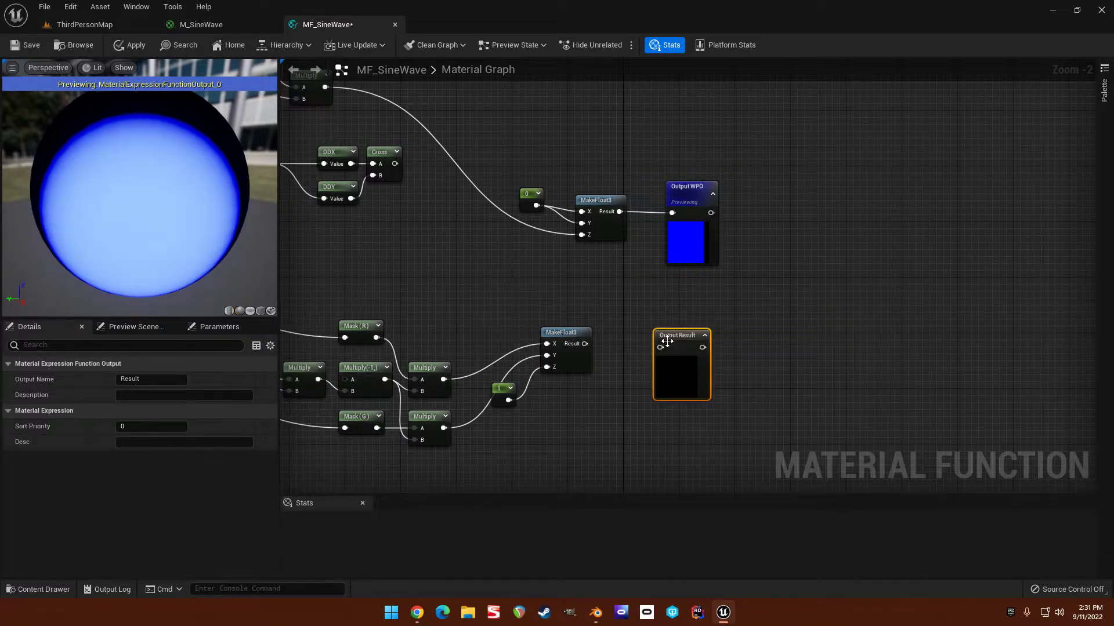
text(Normal)
key(Return)
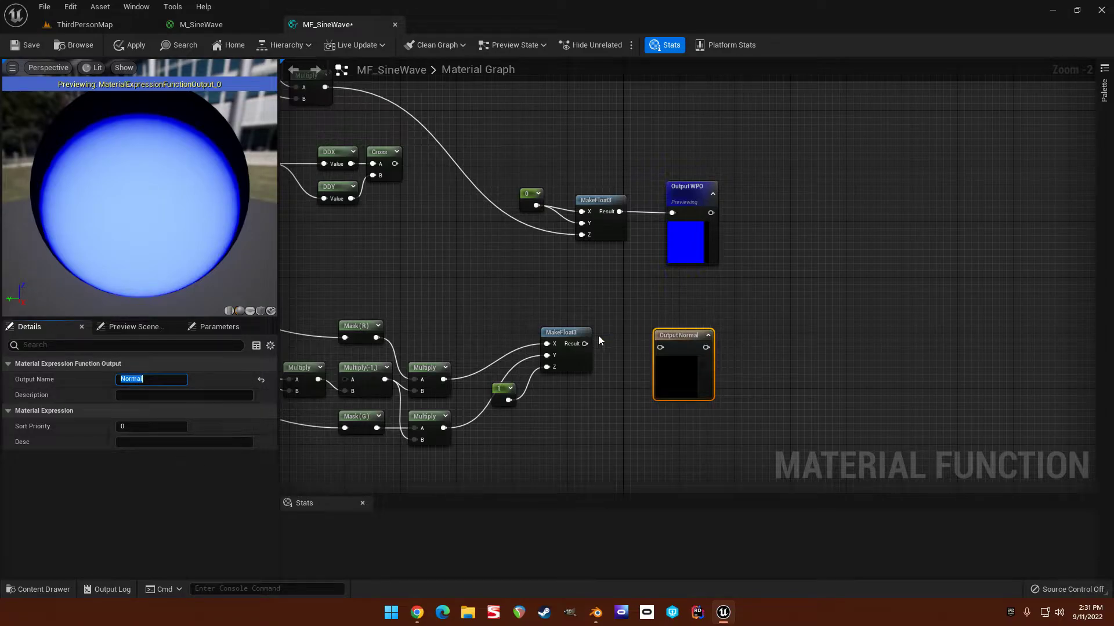
drag(586, 343, 689, 327)
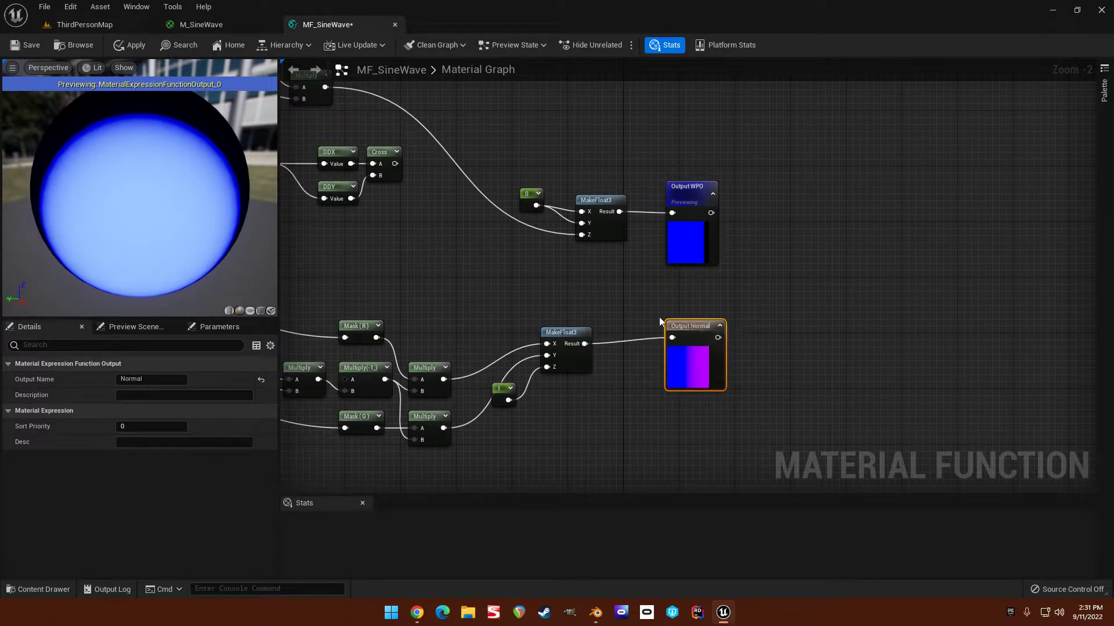
Add a scalar function input named Amplitude above the Amplitude parameter.
click(561, 265)
scroll(561, 267, down, 1)
right_drag(576, 267, 717, 323)
right_drag(715, 224, 857, 242)
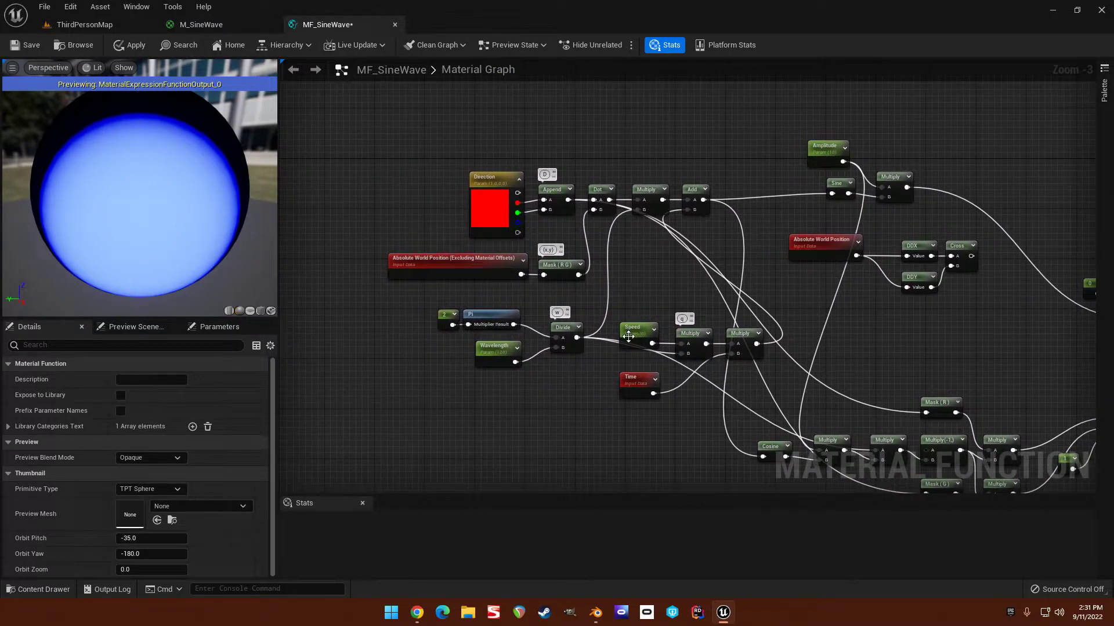
right_drag(682, 135, 548, 204)
scroll(603, 214, up, 1)
scroll(609, 174, up, 1)
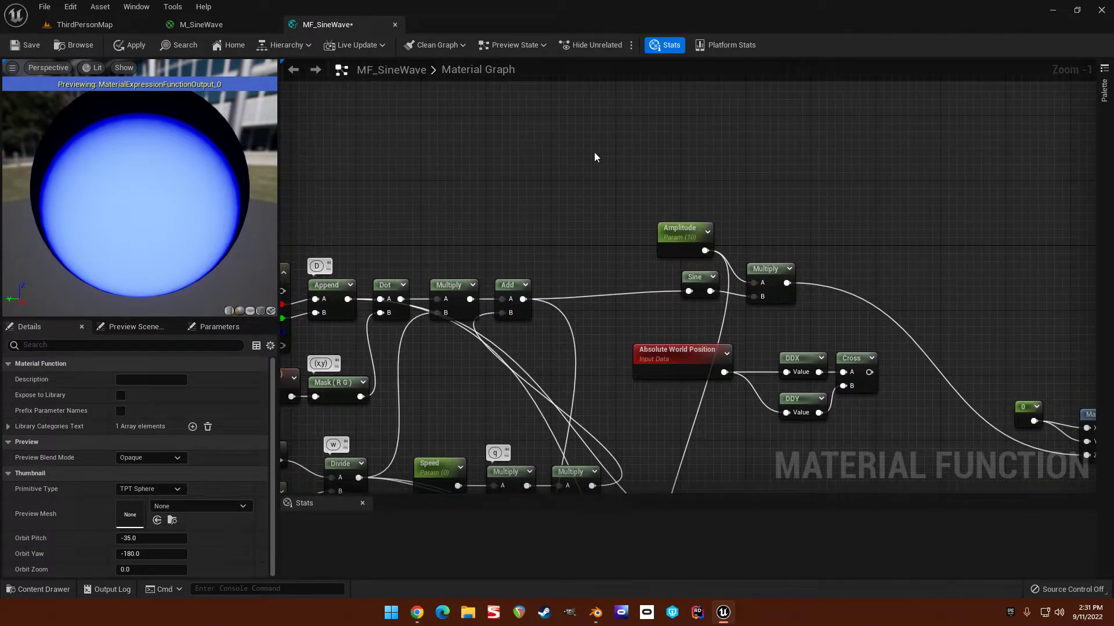
right_click(602, 149)
text(func)
key(Return)
click(156, 411)
click(153, 421)
text(Amplitude)
key(Return)
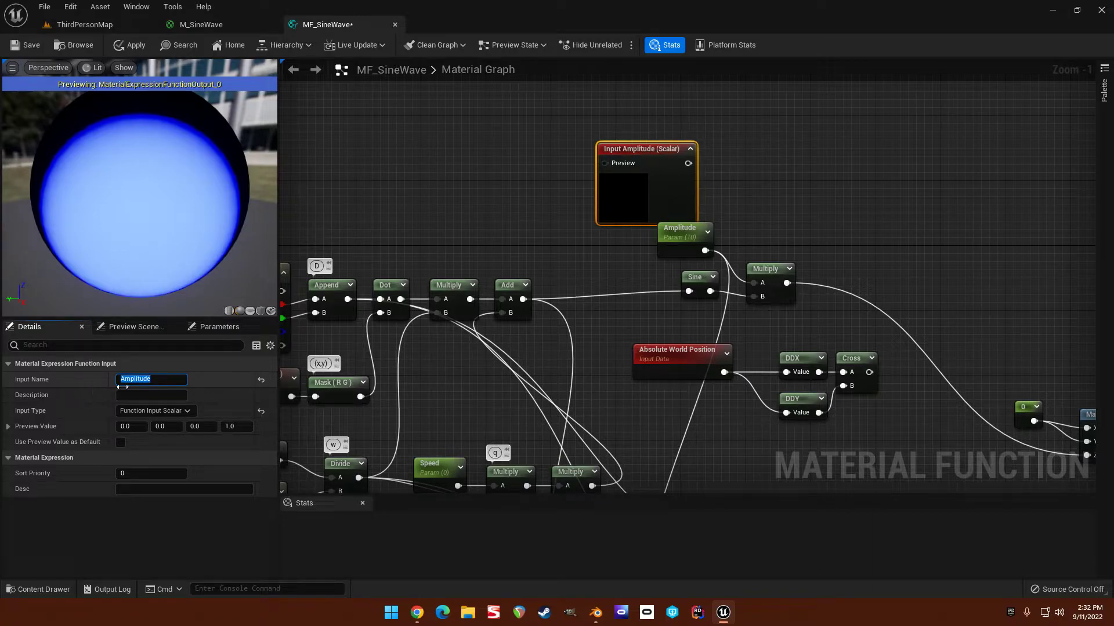
Move the Amplitude parameter's connections over to the Amplitude function input and delete the parameter.
mouse_move(643, 153)
mouse_down()
mouse_move(612, 151)
mouse_move(693, 171)
mouse_move(737, 243)
mouse_move(705, 251)
mouse_move(728, 203)
mouse_move(660, 161)
mouse_up()
click(683, 231)
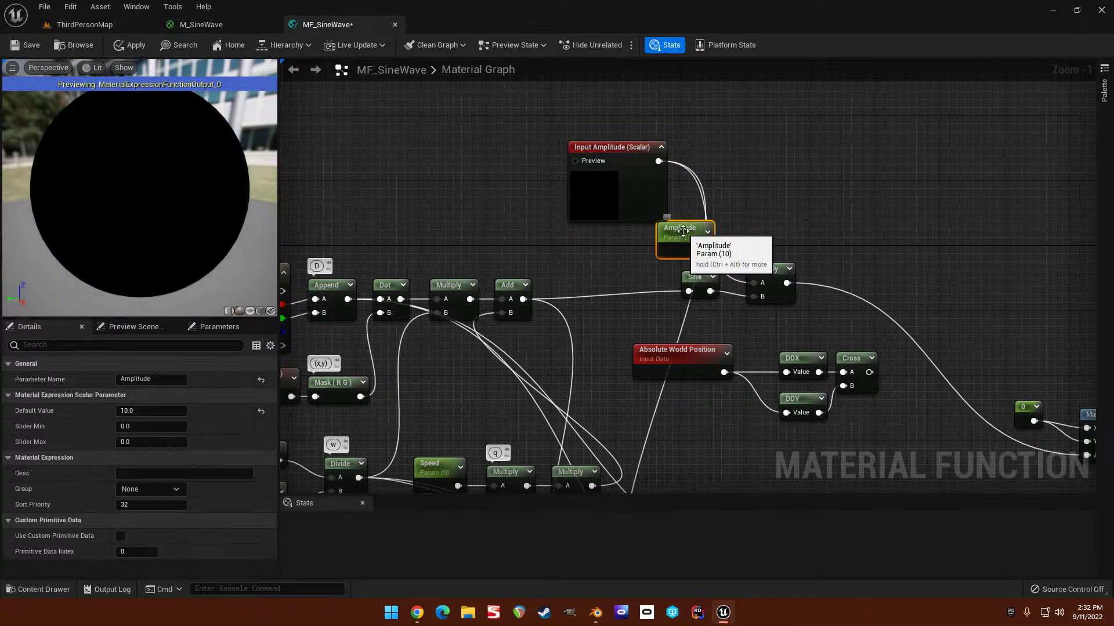
key(Delete)
Duplicate the Amplitude function input, place the copy near the Wavelength parameter and name it Speed.
right_drag(586, 295, 605, 224)
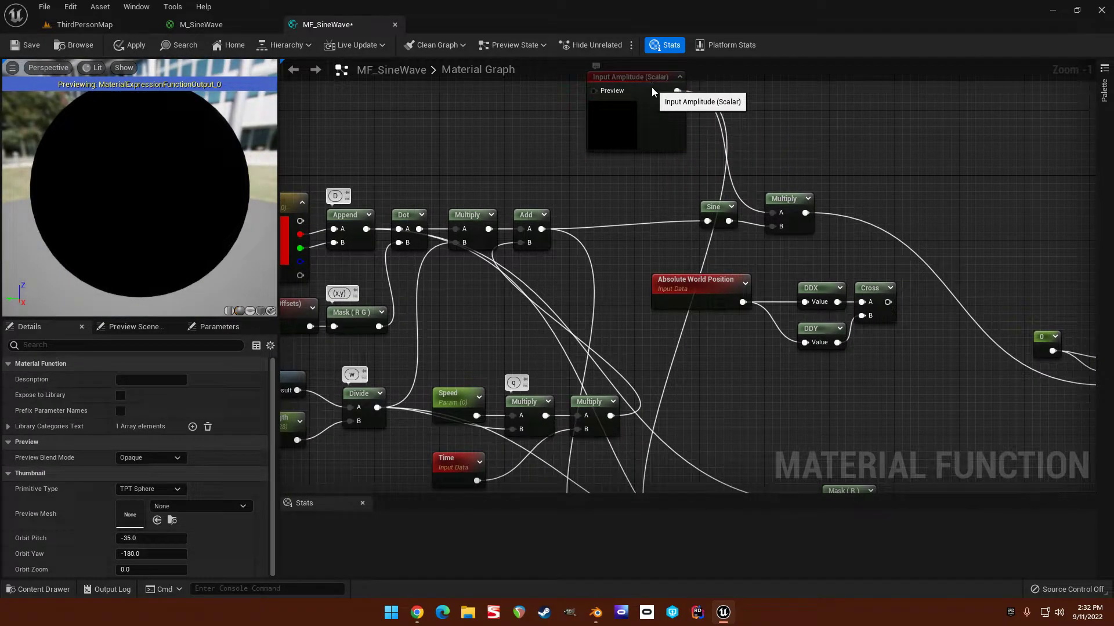
click(650, 93)
right_drag(643, 112, 667, 87)
scroll(683, 183, down, 1)
right_drag(683, 183, 863, 192)
scroll(658, 244, up, 2)
right_drag(643, 240, 690, 366)
click(710, 242)
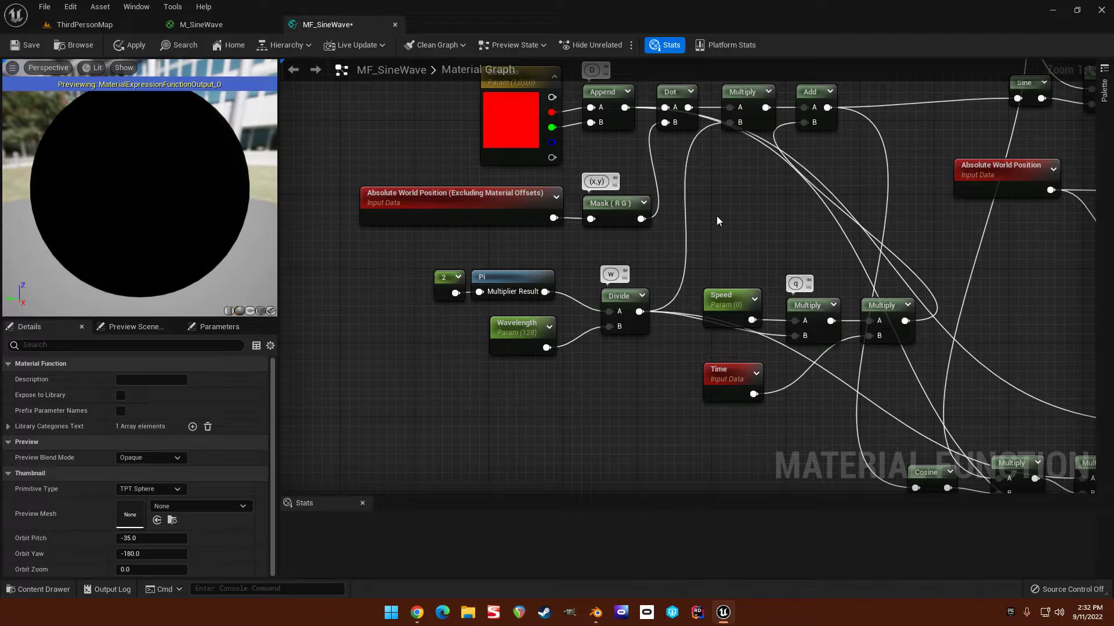
right_click(716, 216)
right_drag(745, 163, 640, 239)
scroll(640, 239, down, 2)
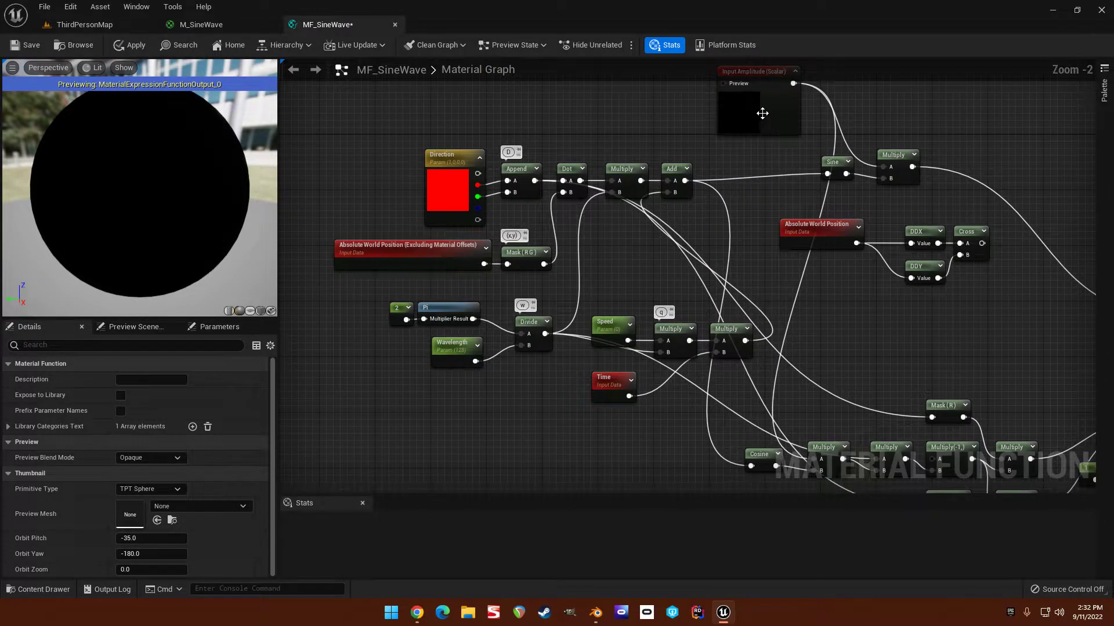
click(777, 112)
key(ctrl+d)
drag(803, 137, 502, 412)
right_drag(550, 366, 592, 239)
scroll(568, 278, up, 2)
click(151, 379)
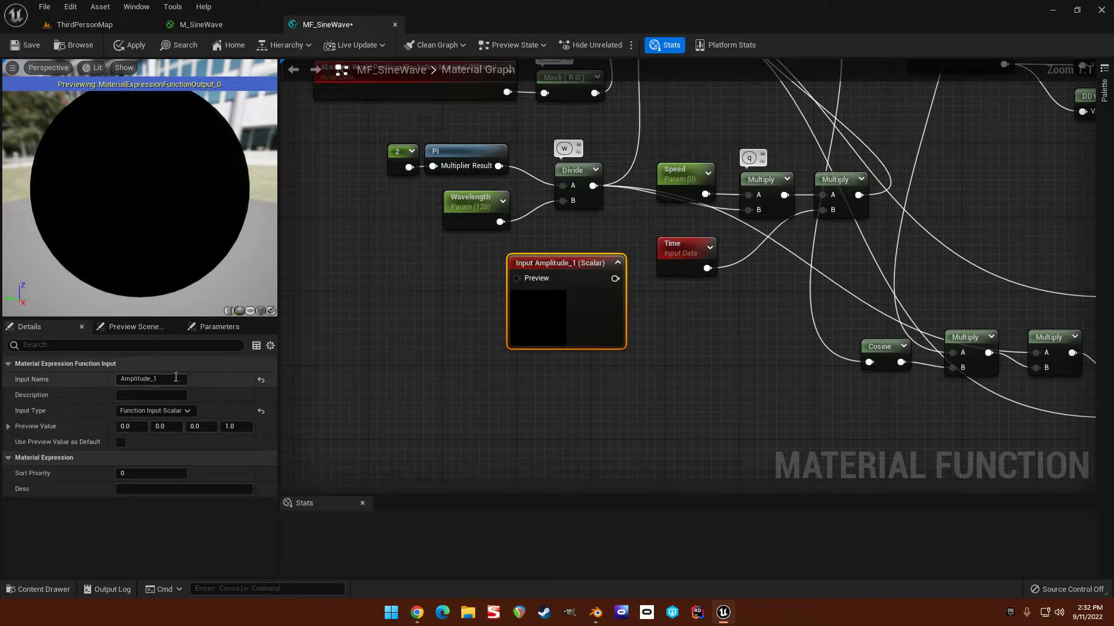
text(Speed)
key(Return)
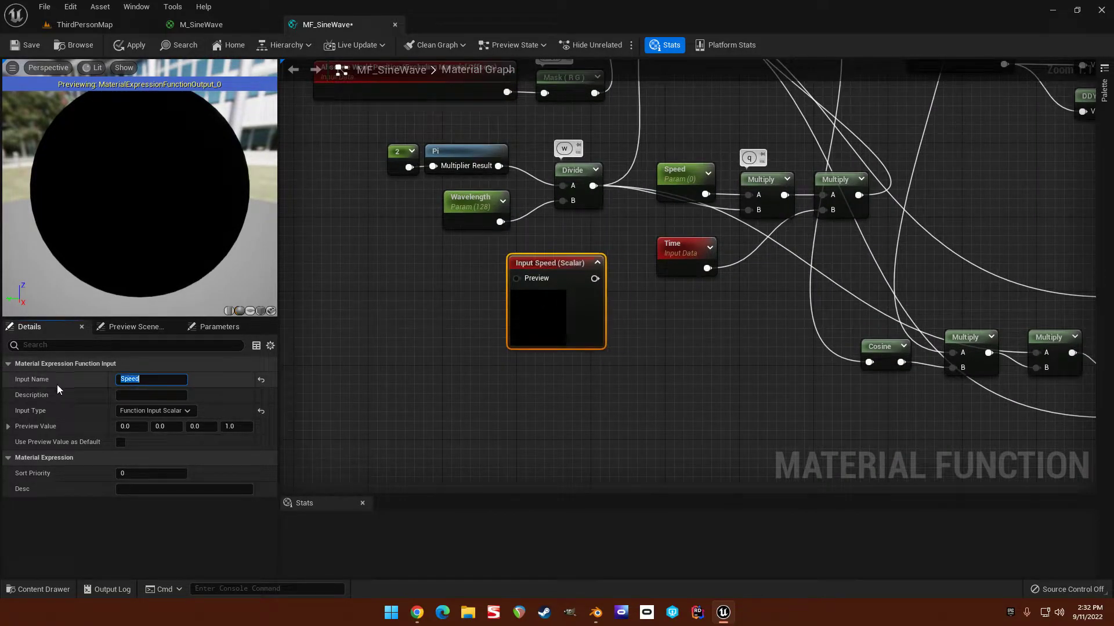
Connect the Speed function input to the q Multiply node in place of the Speed parameter and delete the parameter.
right_drag(610, 248, 523, 381)
drag(502, 359, 654, 274)
drag(454, 342, 584, 168)
click(573, 258)
key(Delete)
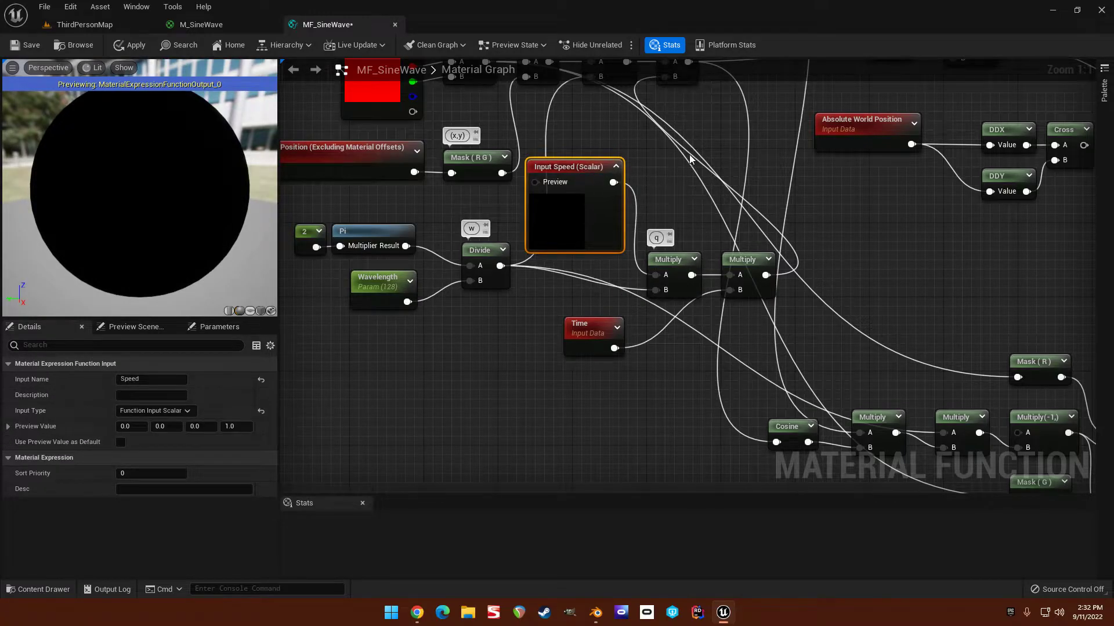
Set the Amplitude function input's preview value to 10.
right_drag(678, 159, 541, 366)
click(661, 125)
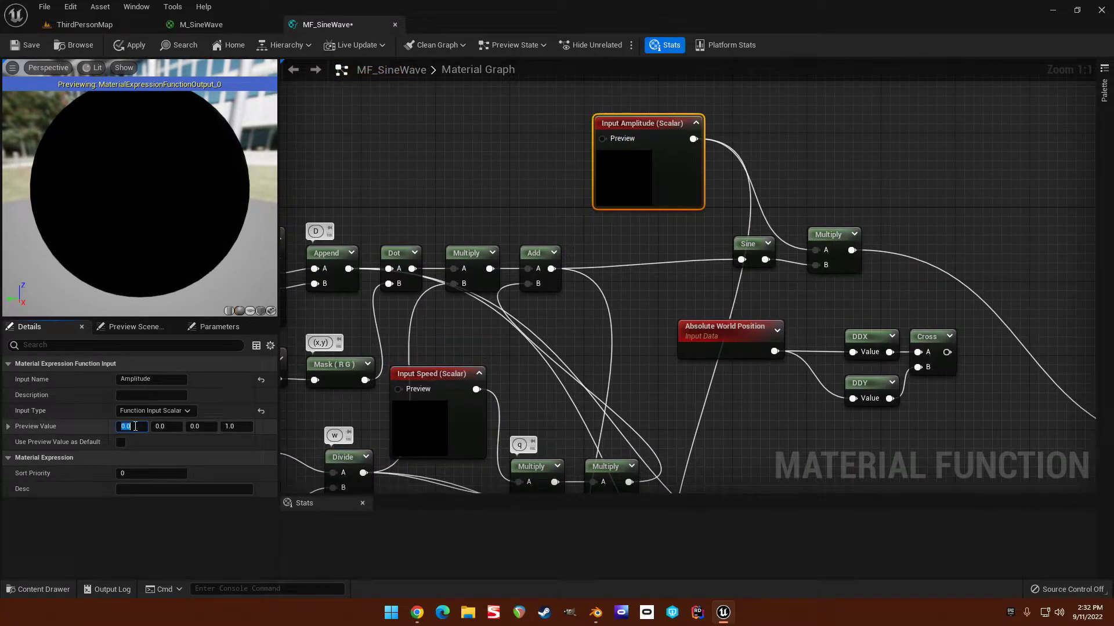
text(10)
key(Return)
Copy the Speed function input, place the copy below the Wavelength parameter and name it Wavelength.
right_drag(474, 336, 781, 195)
click(760, 230)
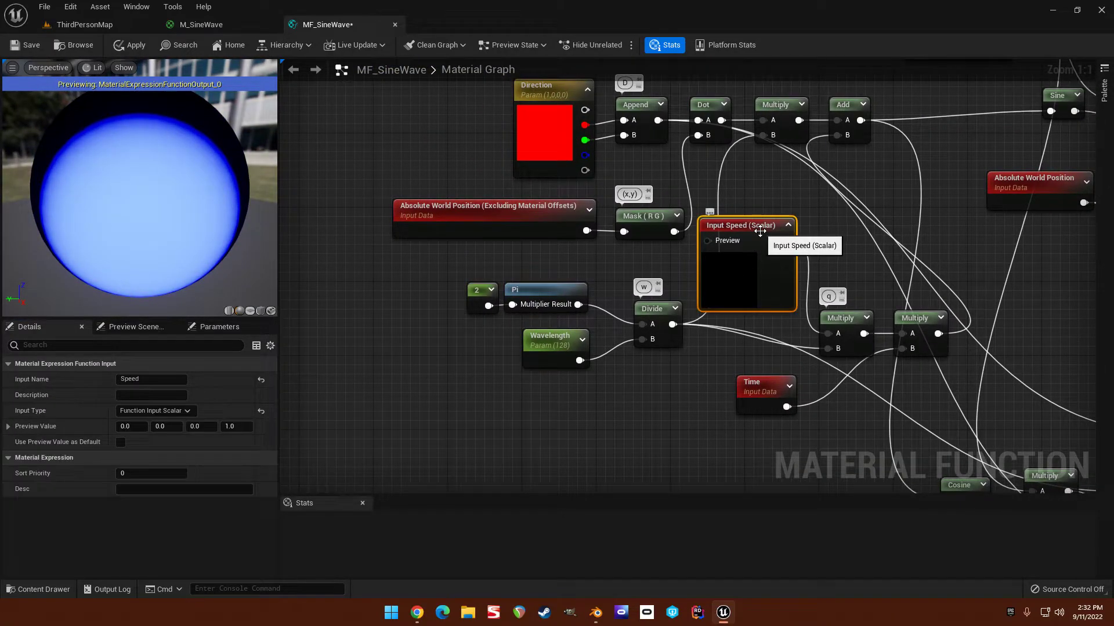
right_drag(641, 419, 623, 424)
key(ctrl+c)
key(ctrl+v)
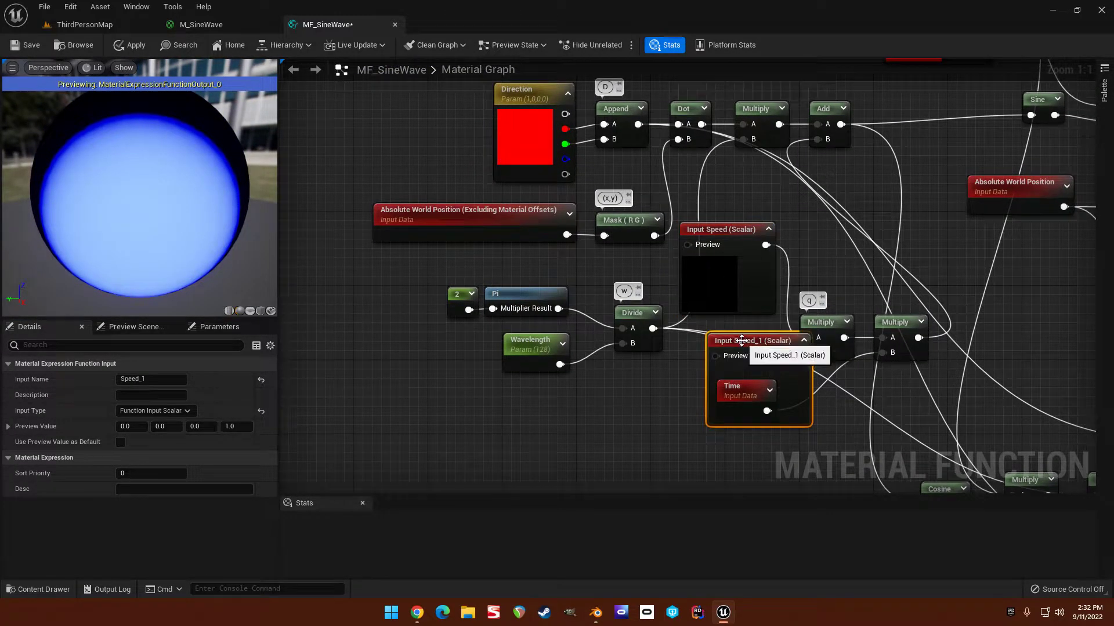
drag(779, 341, 509, 397)
right_drag(509, 397, 584, 320)
click(151, 379)
text(Wavelength)
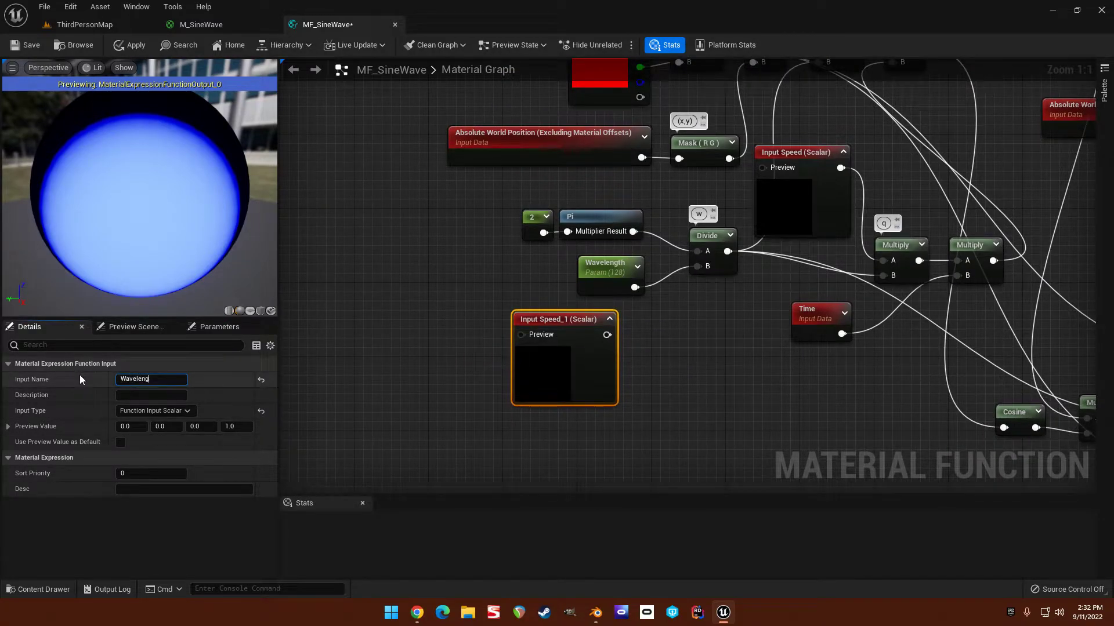
key(Return)
Set the Wavelength function input's preview value to 128.
click(128, 427)
text(1)
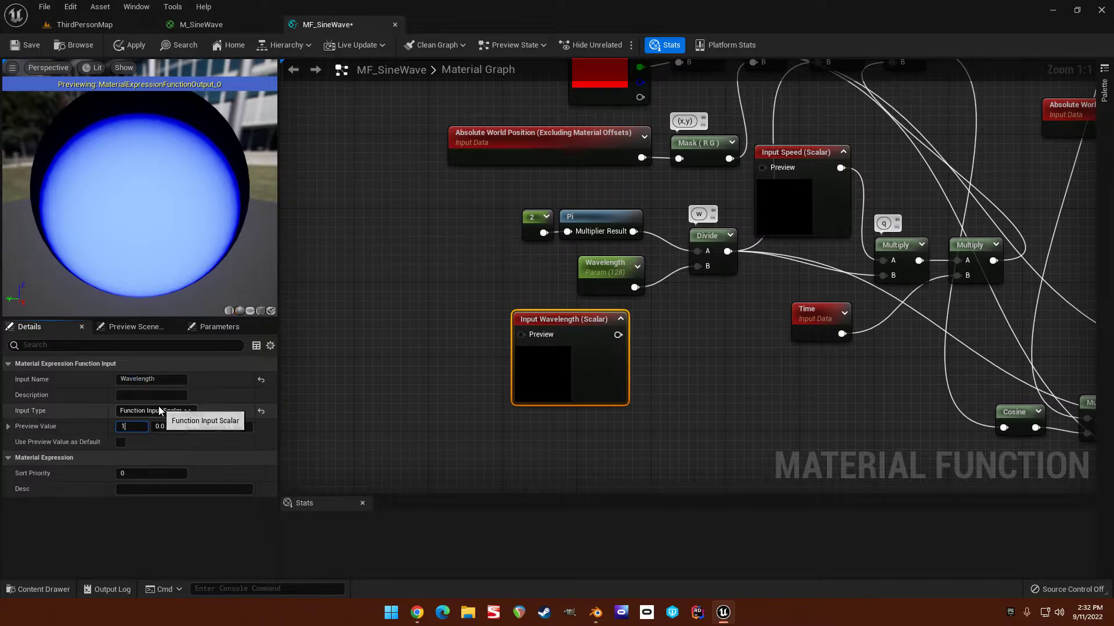
text(28)
key(Return)
Connect the Wavelength function input to B of the Divide node and delete the Wavelength parameter it replaces.
right_drag(622, 337, 579, 346)
drag(578, 346, 655, 276)
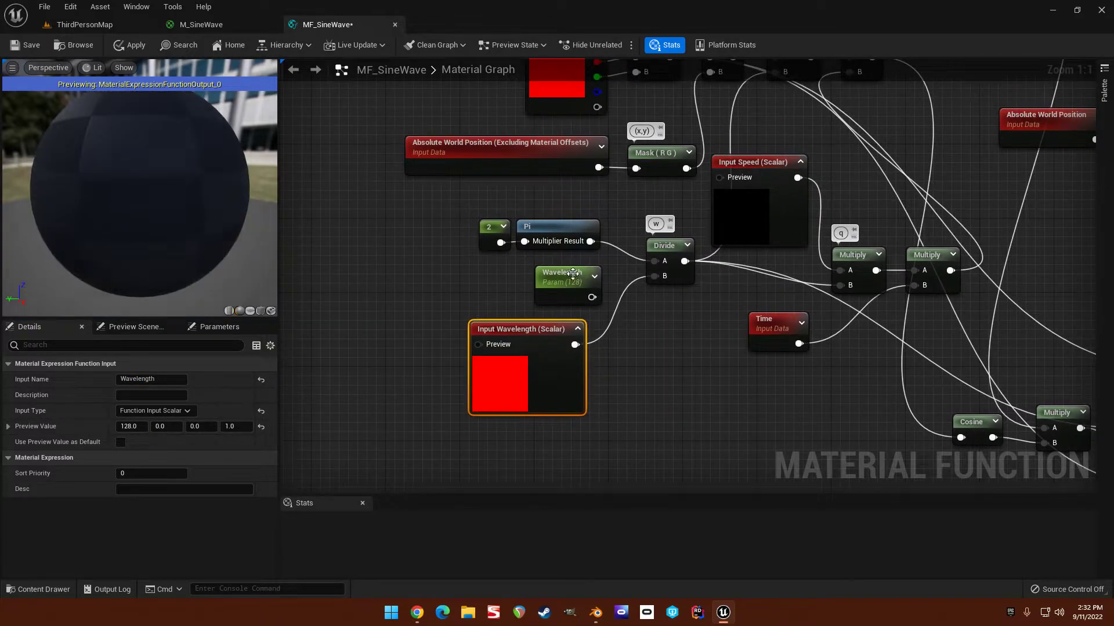
click(565, 277)
key(Delete)
right_drag(634, 366, 587, 360)
drag(480, 324, 503, 307)
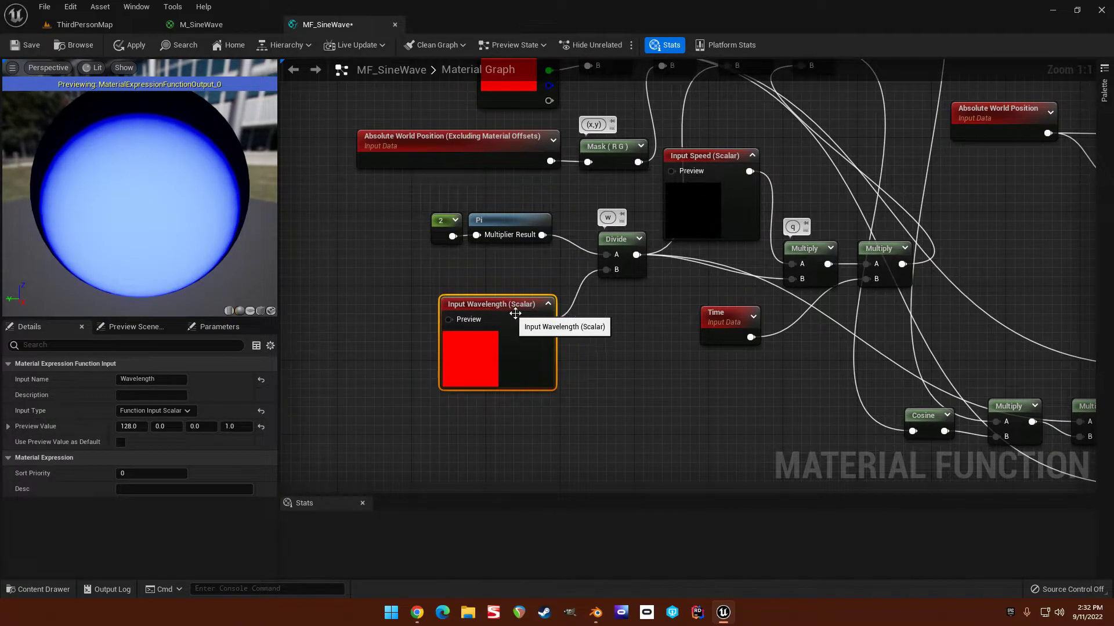
Add a Vector2 function input named Direction to the left of the Direction parameter.
scroll(588, 332, down, 1)
scroll(588, 336, down, 2)
right_drag(586, 339, 547, 418)
scroll(437, 239, up, 2)
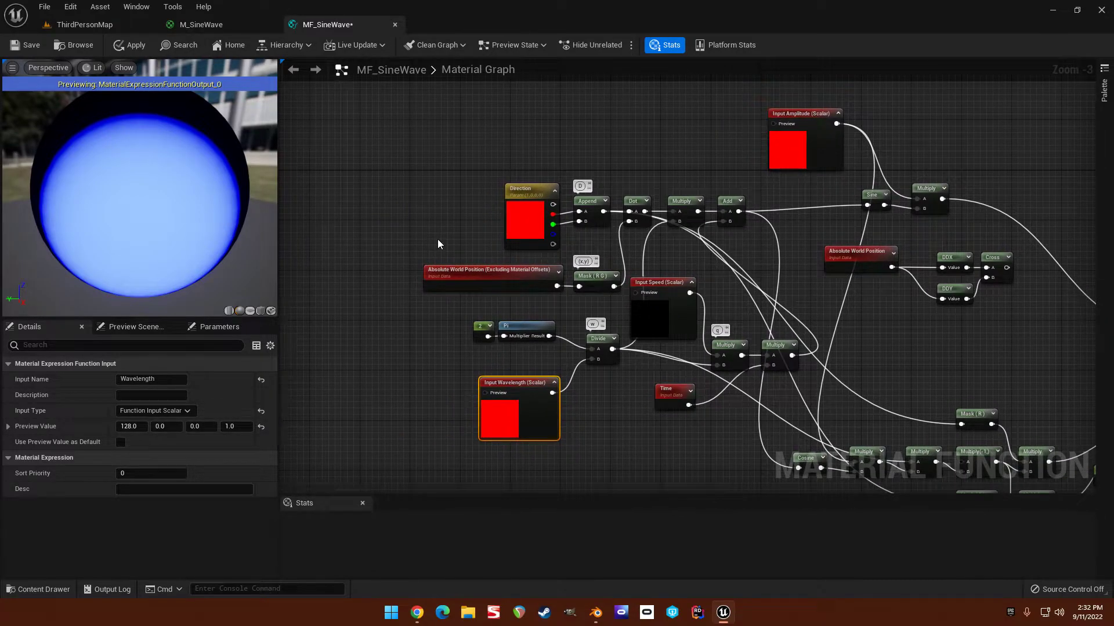
scroll(438, 239, up, 1)
right_drag(455, 231, 442, 316)
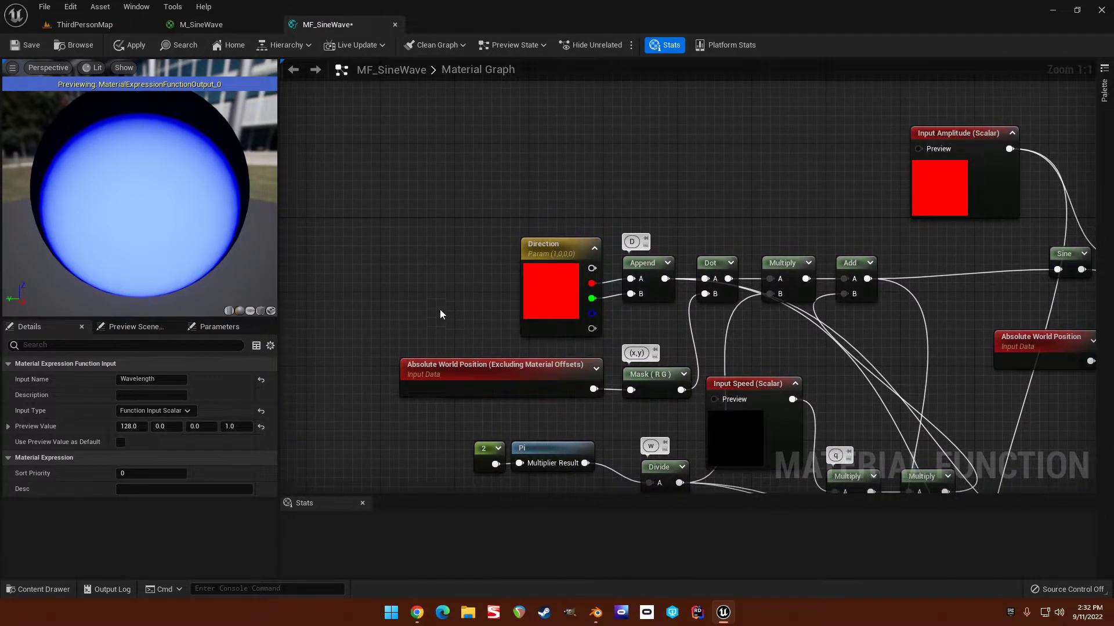
click(423, 207)
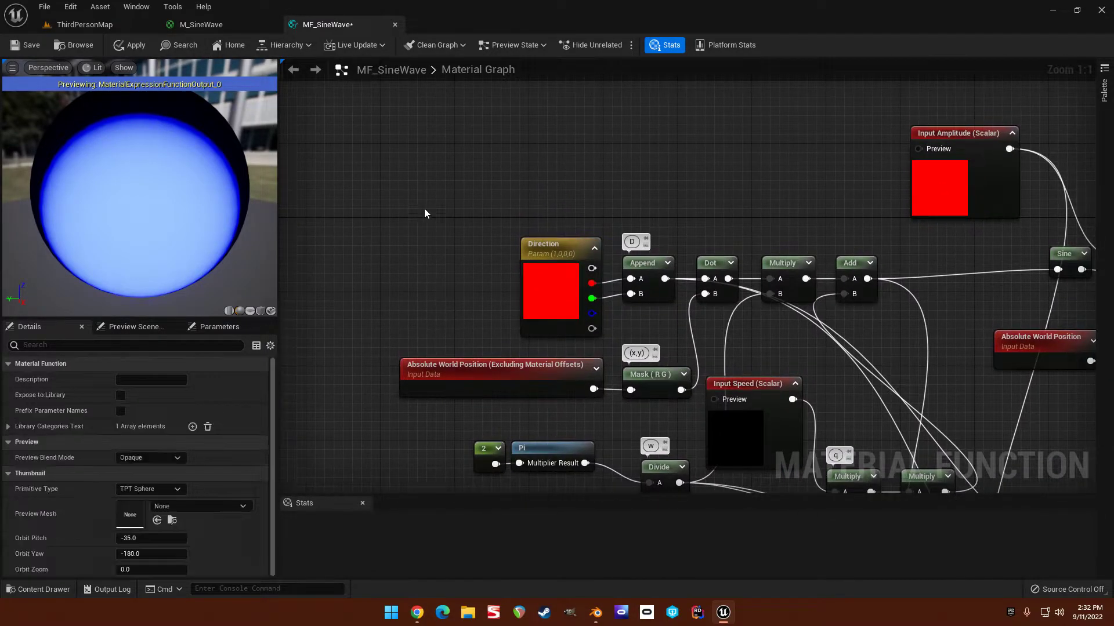
right_click(441, 165)
text(function)
key(Return)
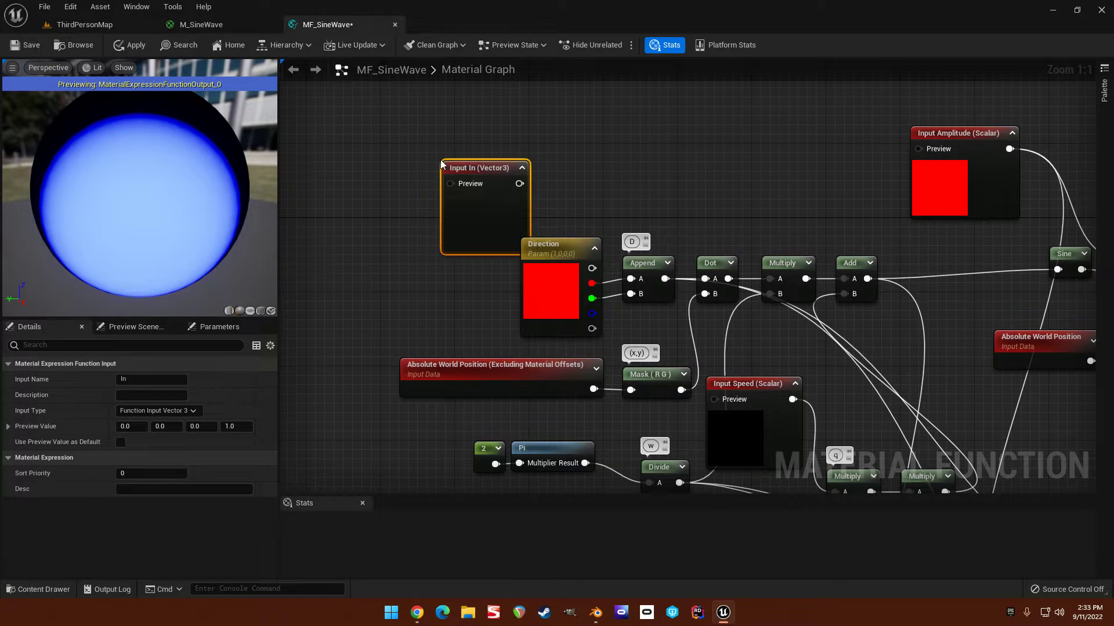
drag(485, 192, 431, 229)
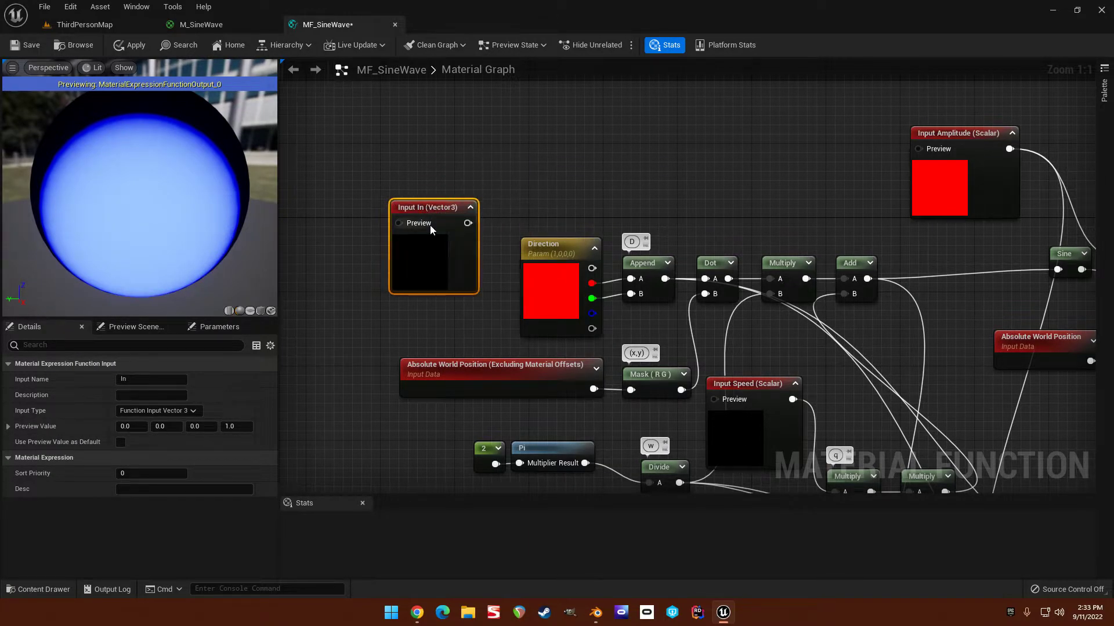
click(157, 411)
click(169, 432)
text(Direction)
key(Return)
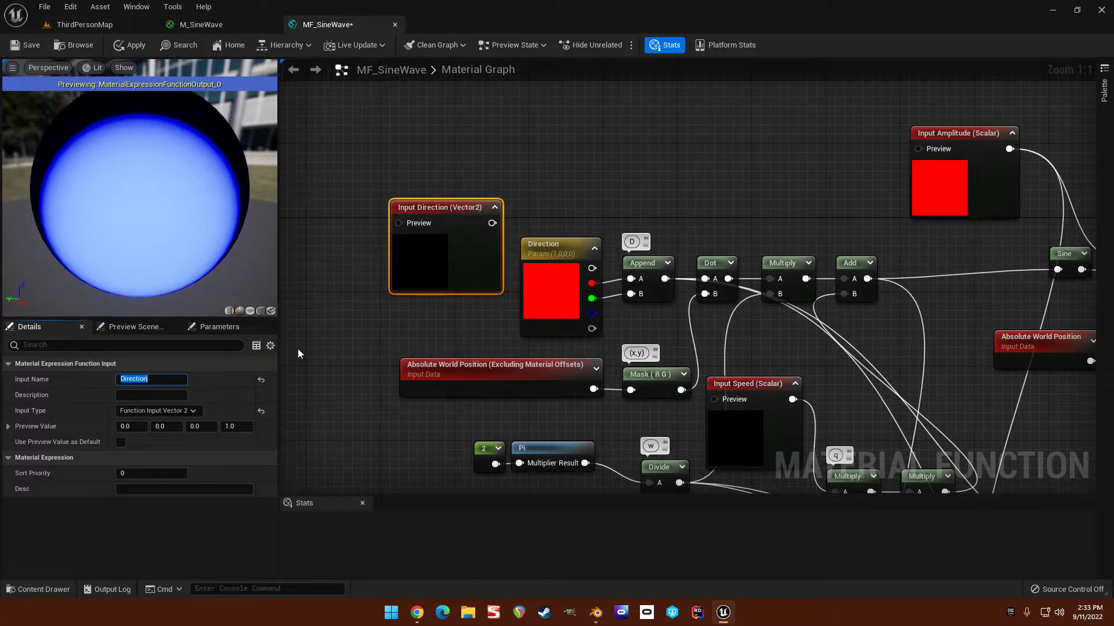
Delete the Direction vector parameter and the Append node it feeds, and move the Direction function input toward the Dot node.
click(352, 303)
click(546, 248)
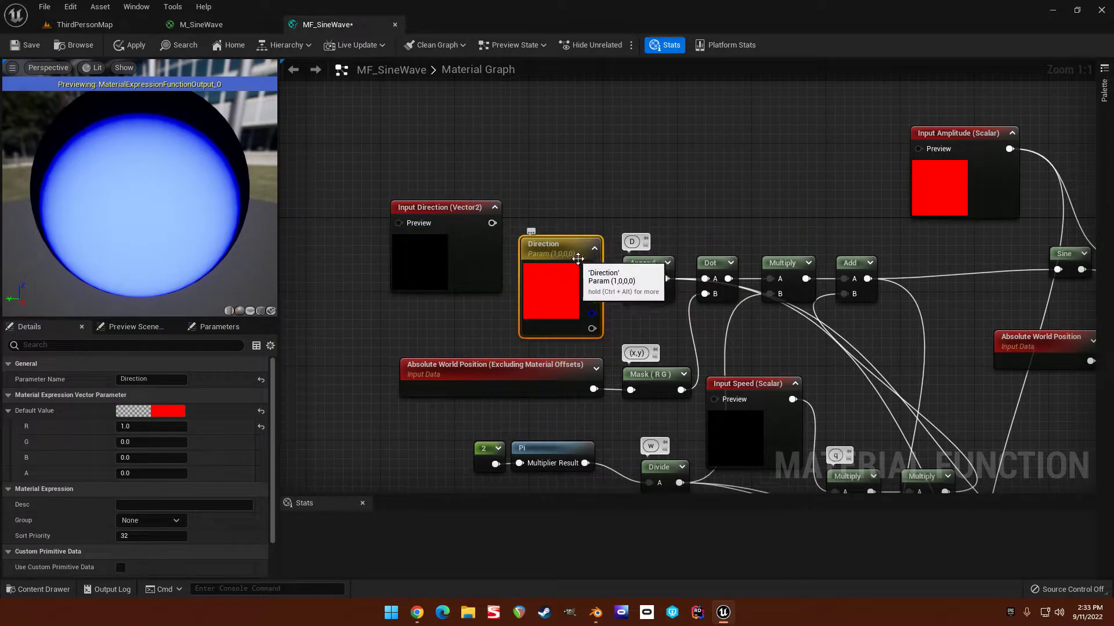
right_drag(613, 224, 637, 192)
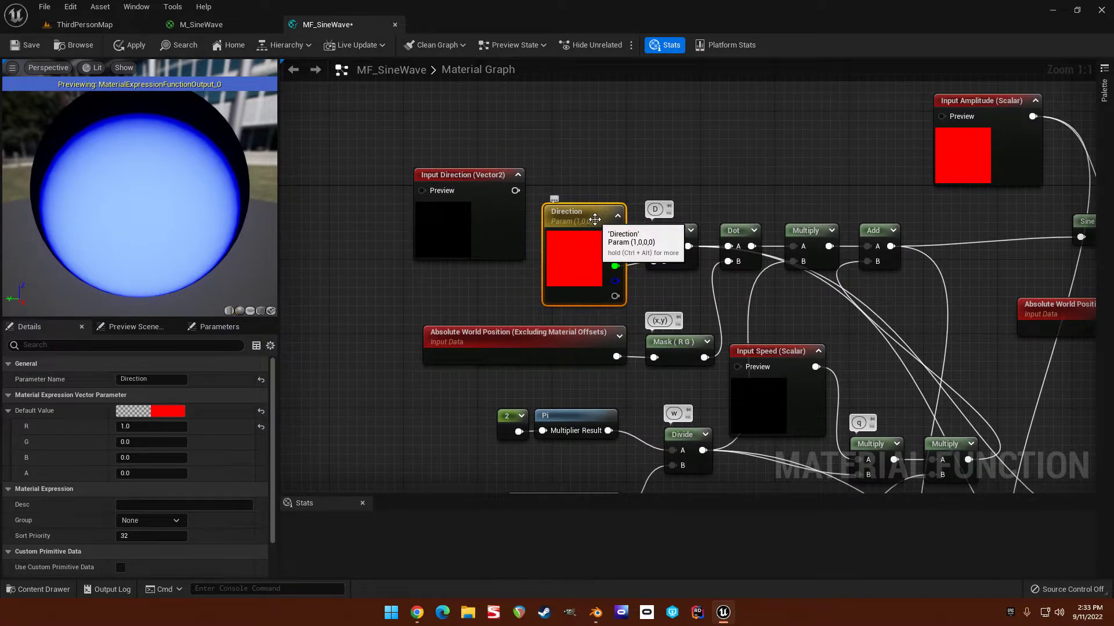
key(Delete)
click(661, 231)
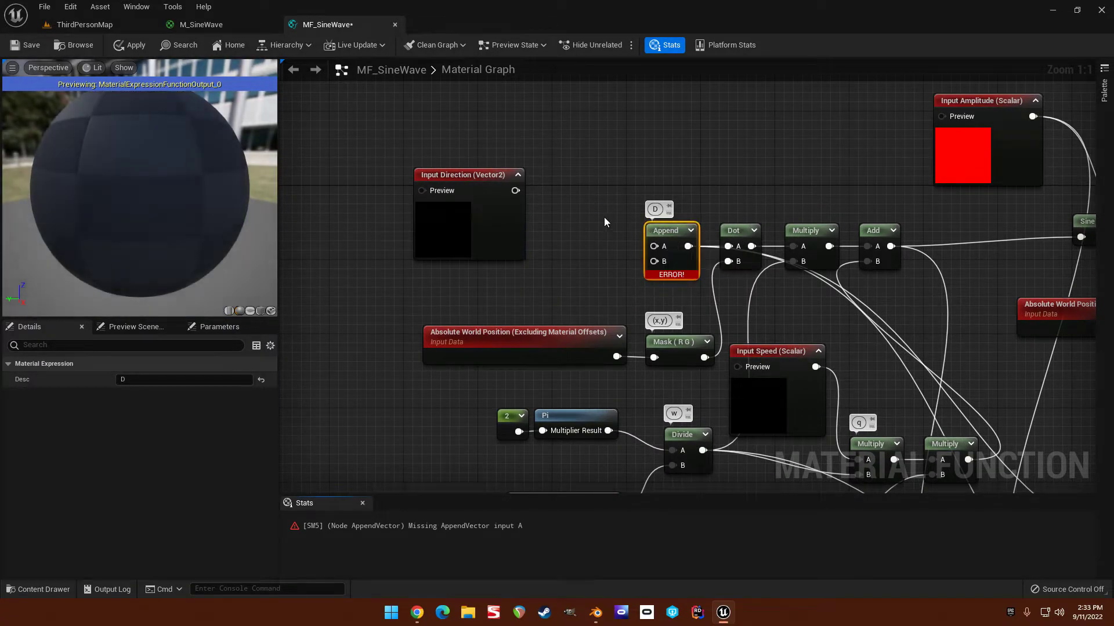
right_drag(568, 192, 535, 192)
drag(444, 174, 574, 229)
click(632, 231)
key(Delete)
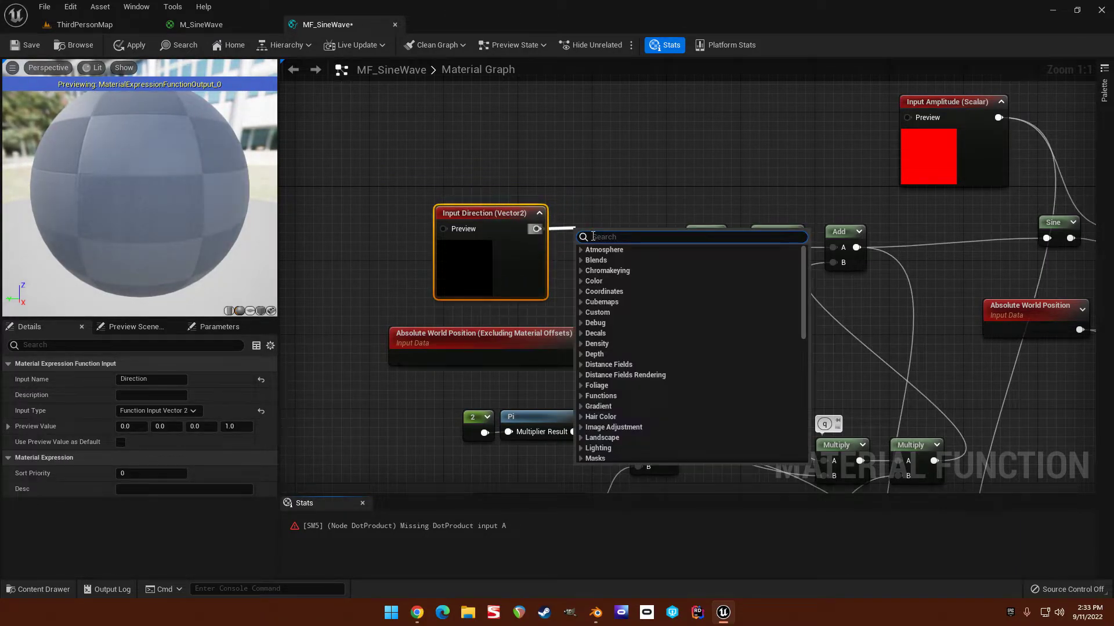
Add a Normalize node fed by the Direction function input, connect it to A of the Dot node and align both nodes.
text(normalize)
key(Return)
drag(592, 235, 694, 247)
click(702, 232)
click(562, 270)
drag(583, 255, 545, 214)
click(567, 145)
right_drag(567, 145, 567, 232)
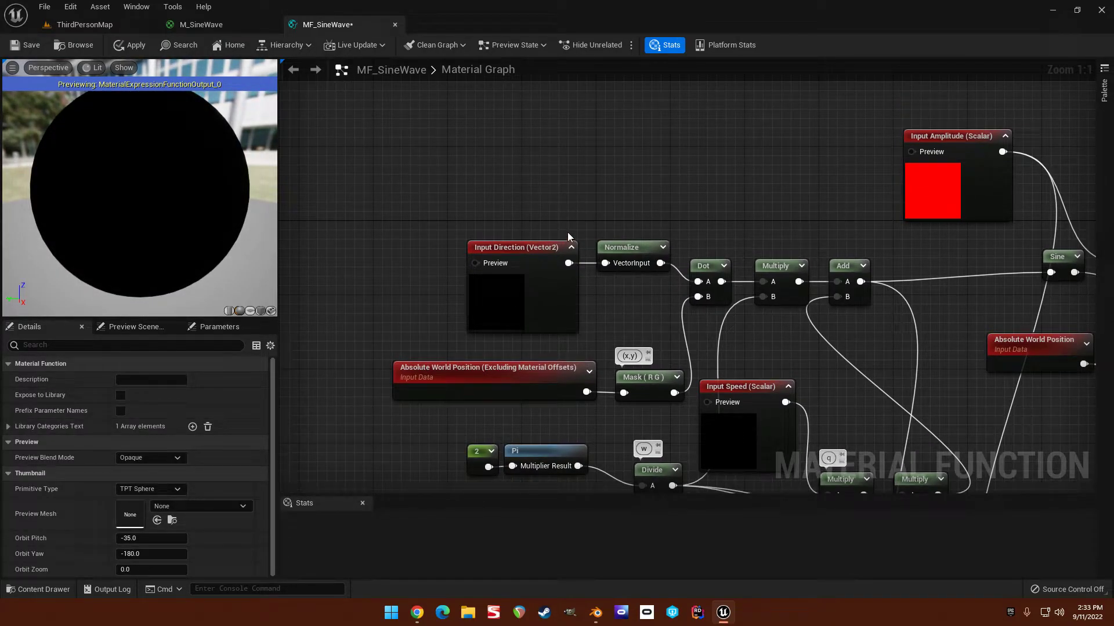
right_drag(635, 301, 600, 235)
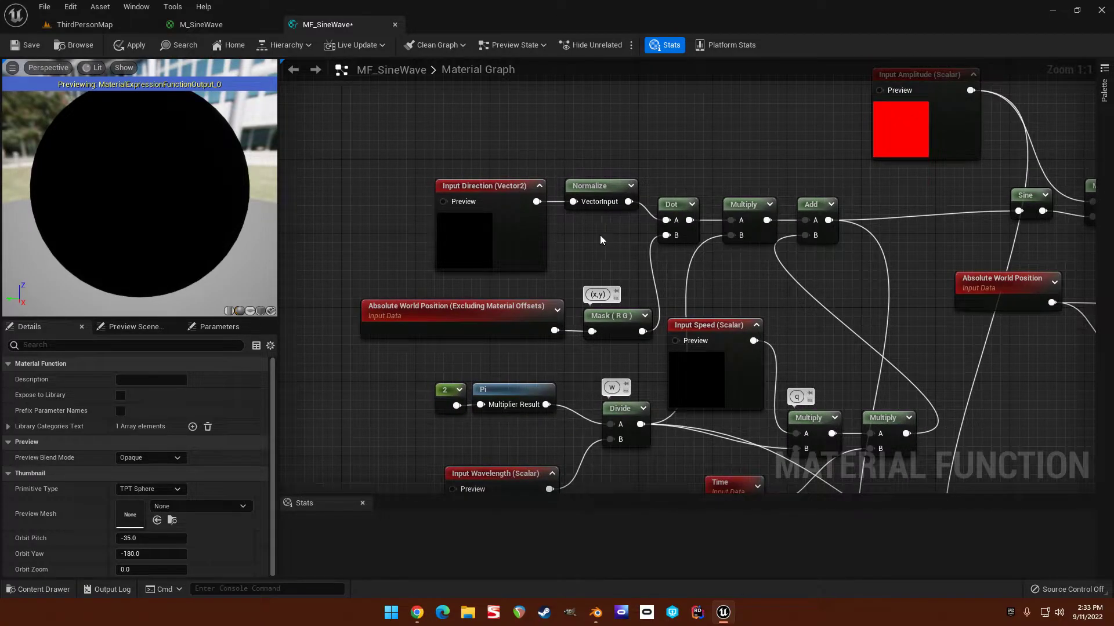
Label the Direction function input with the comment D.
scroll(586, 241, down, 2)
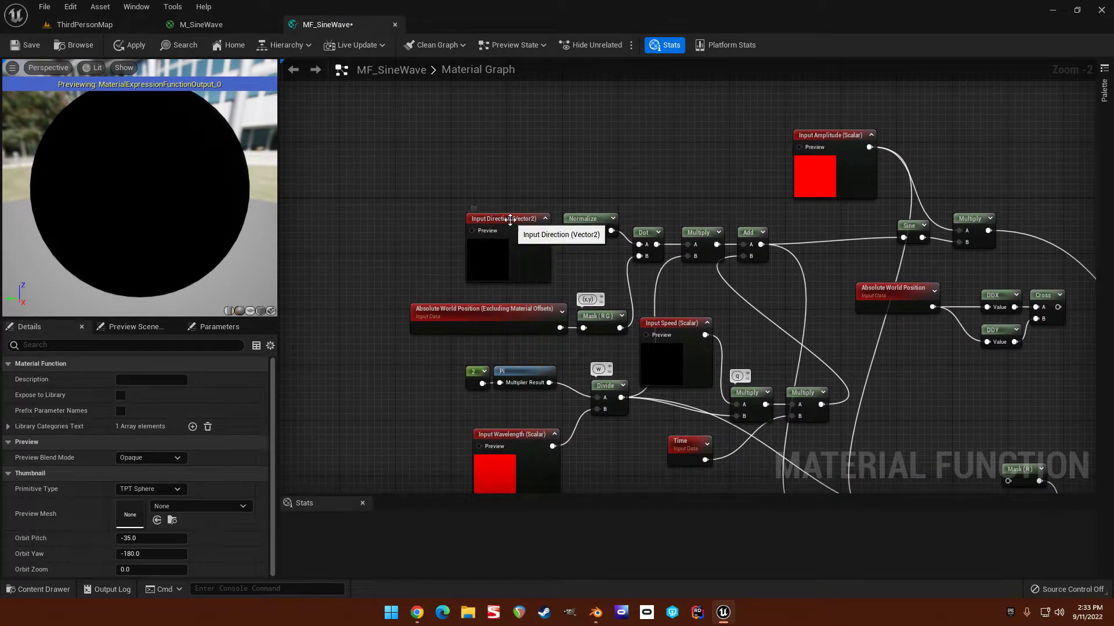
click(511, 224)
click(472, 203)
text(D)
click(638, 168)
Connect the Normalize output to the Mask (R) and Mask (G) nodes of the normal calculation and save MF_SineWave.
right_drag(654, 156, 529, 95)
right_drag(620, 272, 596, 200)
scroll(611, 219, down, 1)
drag(505, 118, 864, 343)
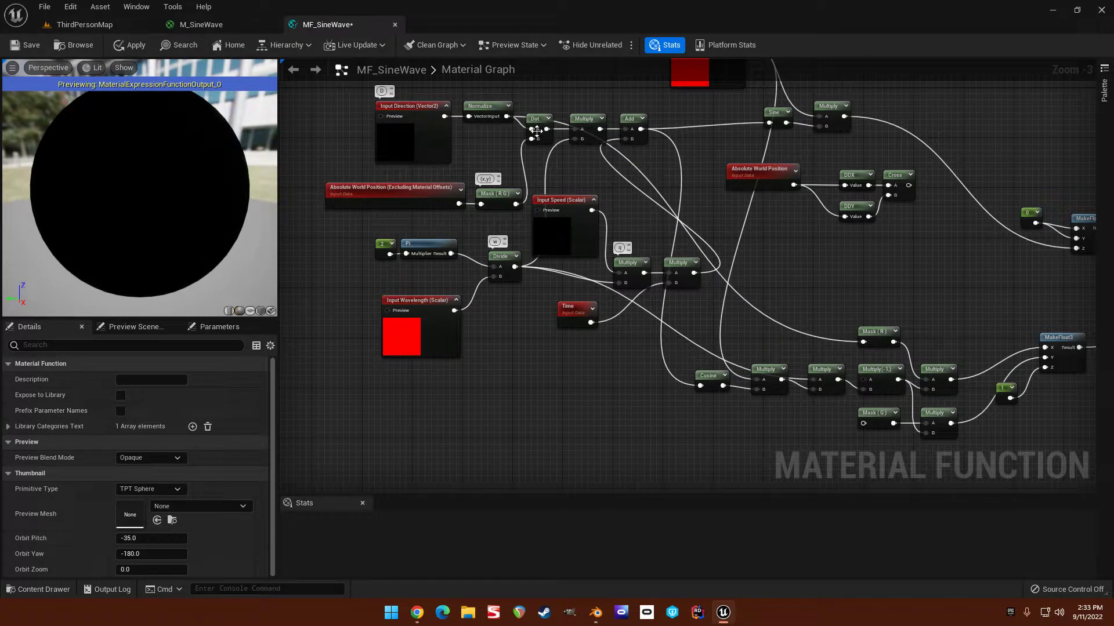
drag(507, 117, 863, 423)
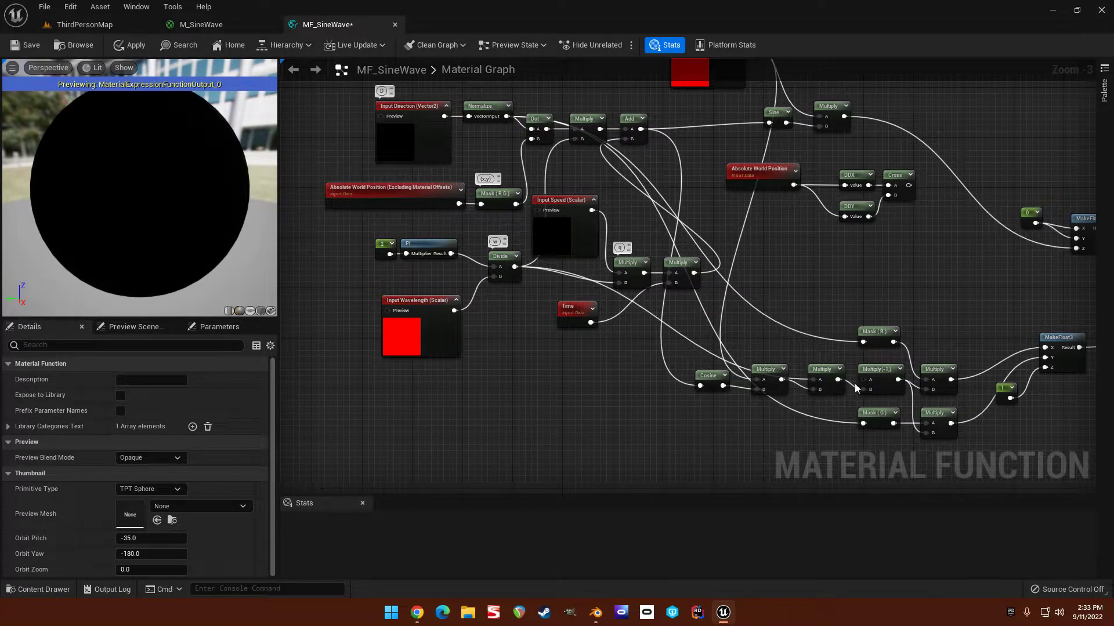
right_drag(467, 169, 445, 188)
click(21, 46)
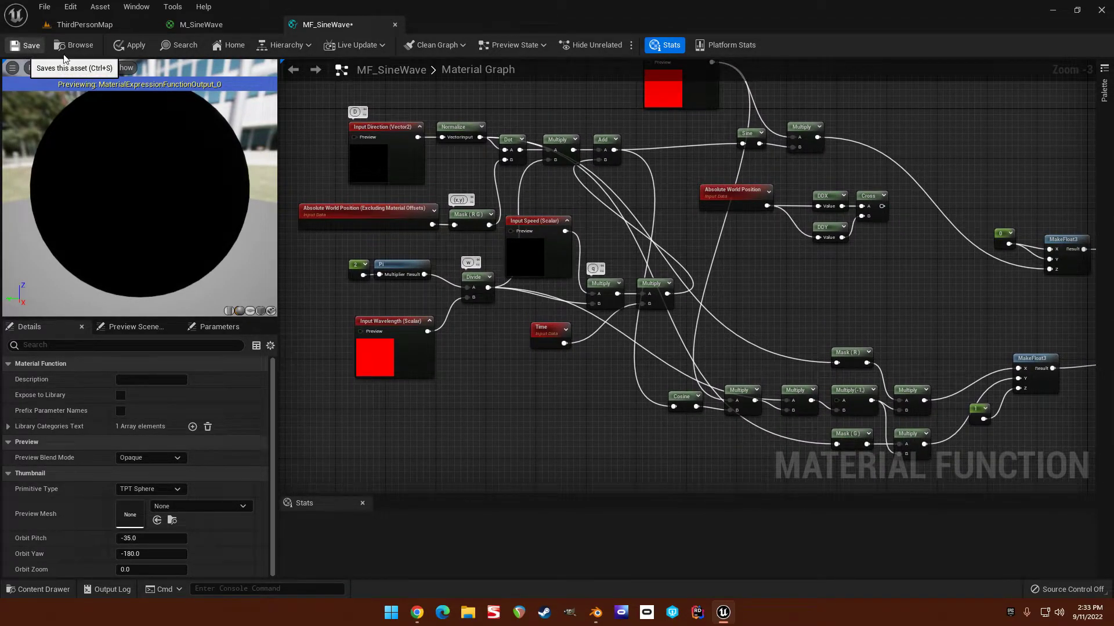
Label the Normalize node with the comment D, clear the Direction input's comment and save the function.
click(445, 123)
click(444, 119)
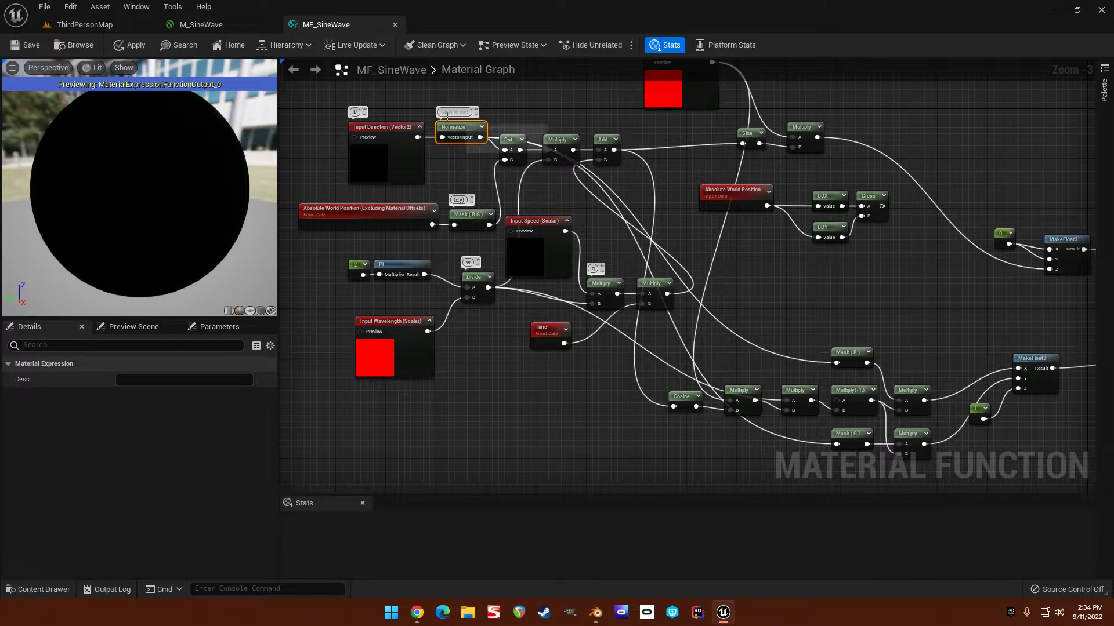
click(498, 113)
click(356, 111)
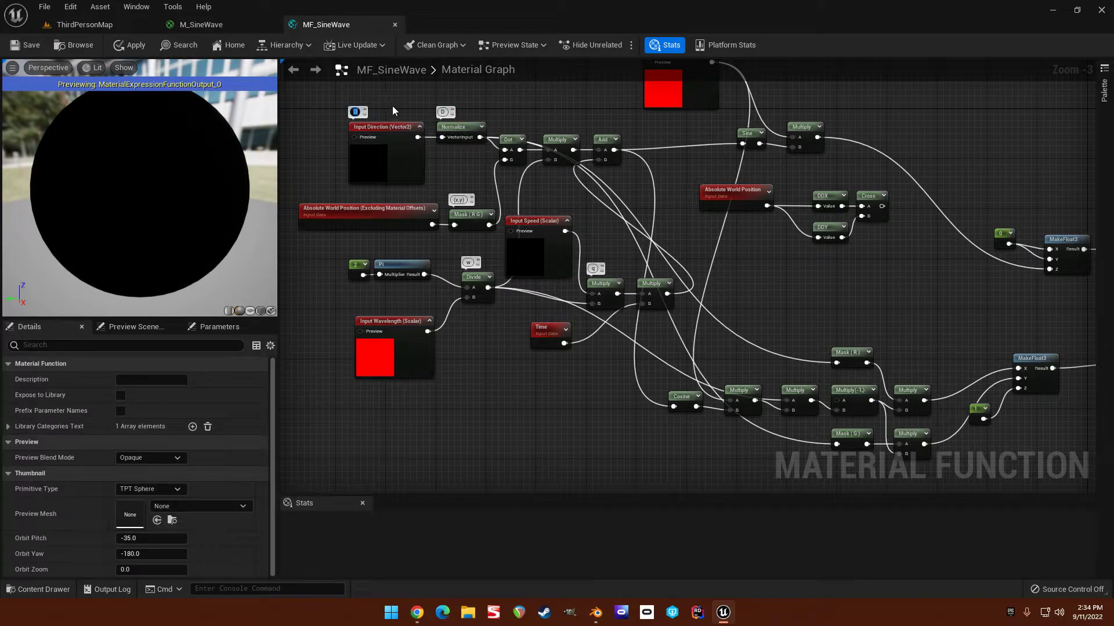
key(BackSpace)
scroll(405, 108, up, 1)
scroll(415, 142, up, 2)
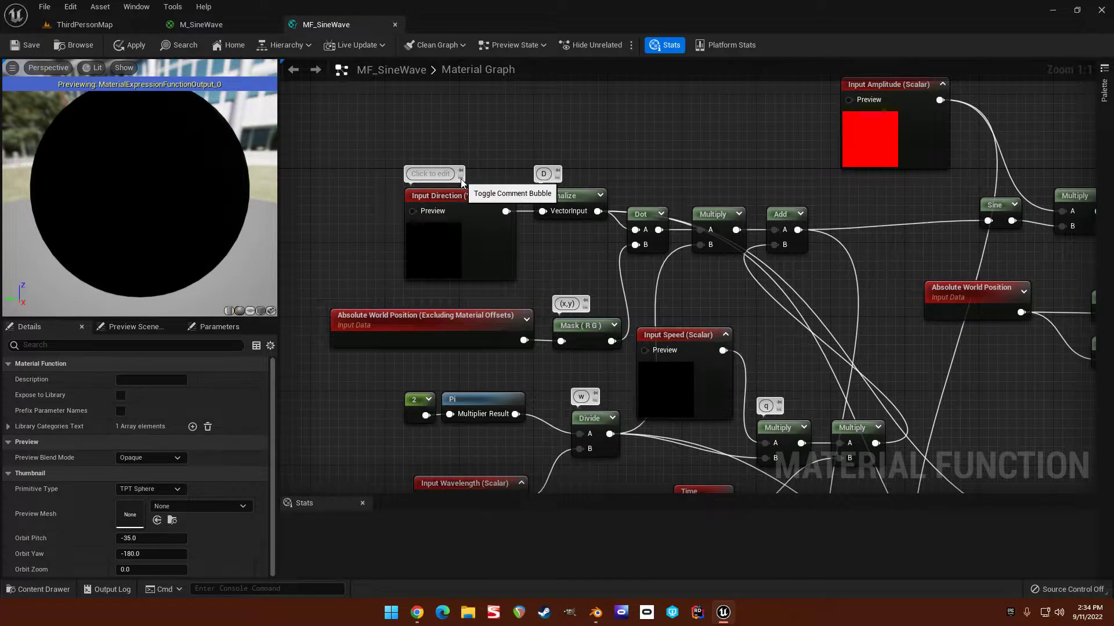
scroll(494, 161, down, 3)
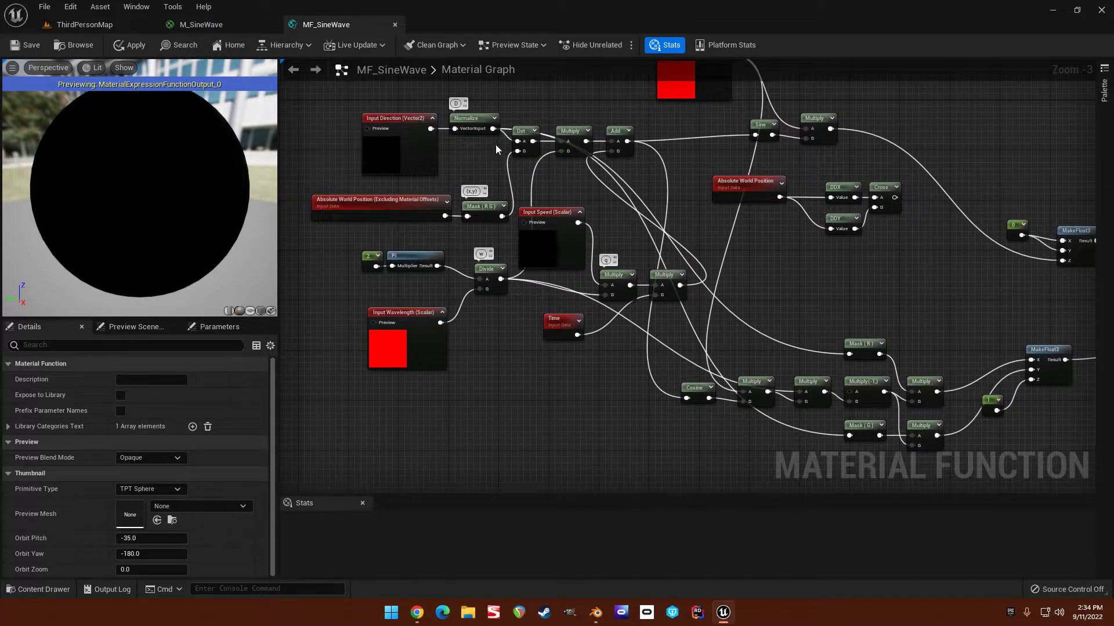
right_drag(515, 148, 587, 250)
click(26, 45)
Place the MF_SineWave function from the MaterialLibrary folder in the M_SineWave graph, close to the two MakeFloat3 nodes.
click(233, 26)
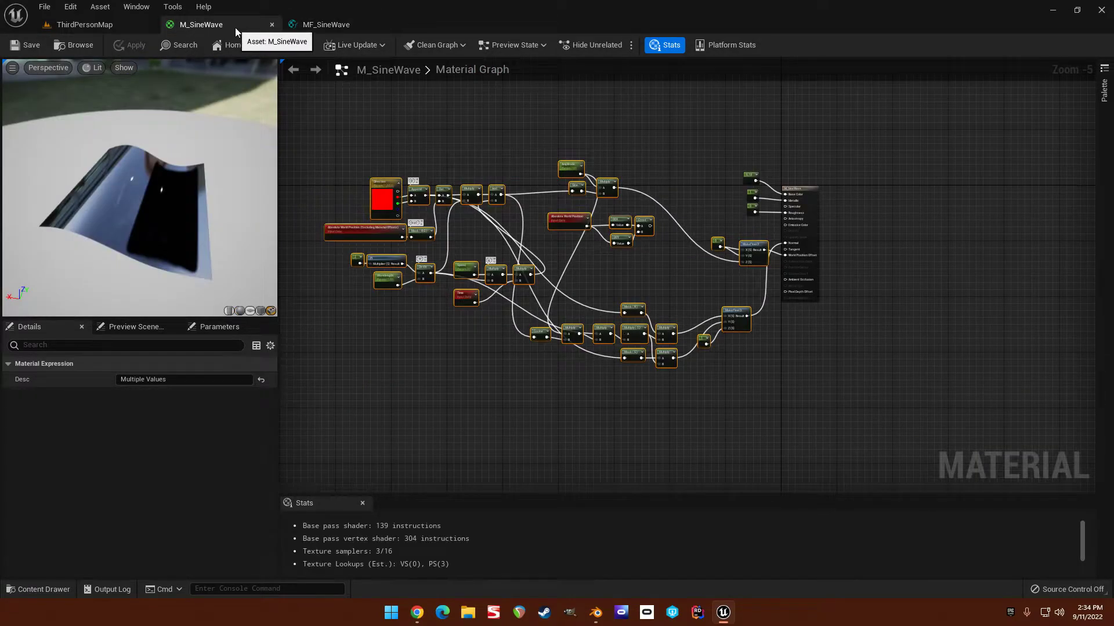
click(85, 26)
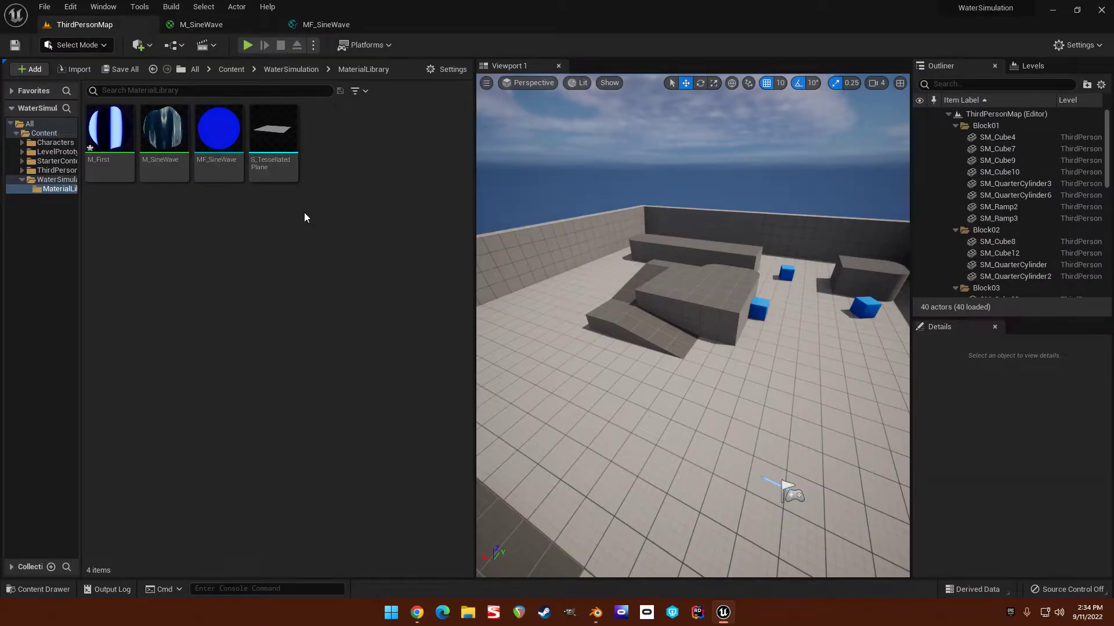
drag(219, 134, 622, 390)
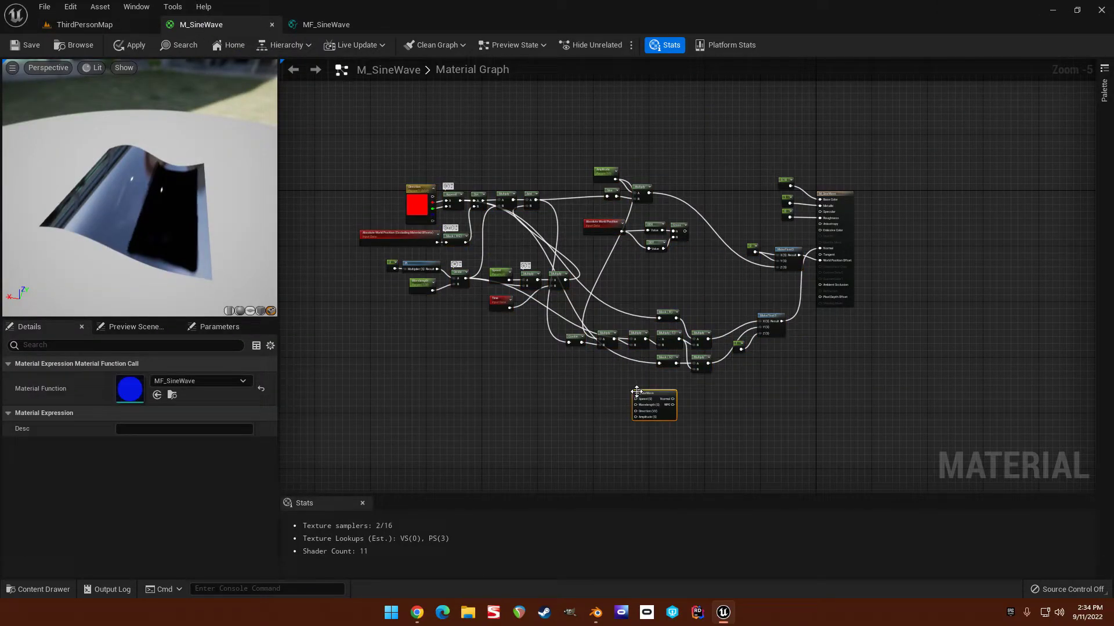
scroll(631, 251, up, 3)
right_drag(601, 242, 536, 332)
drag(569, 393, 721, 163)
Feed the material's Normal from MF_SineWave's Normal output and delete the old Cosine, Mask, Multiply and MakeFloat3 normal branch.
right_drag(756, 204, 657, 268)
ctrl+drag(707, 310, 642, 235)
right_drag(618, 358, 714, 302)
scroll(713, 303, down, 1)
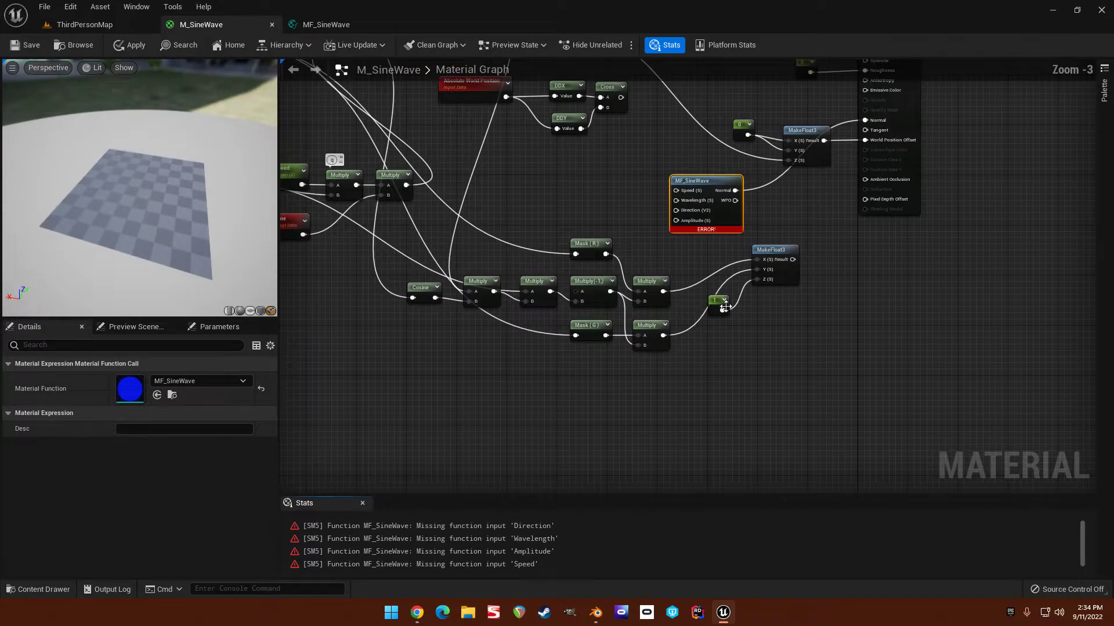
drag(715, 343, 412, 396)
key(Delete)
Delete the Absolute World Position, DDX, DDY and Cross nodes and move MF_SineWave into the freed space.
right_drag(522, 210, 727, 290)
drag(909, 261, 789, 242)
right_drag(733, 204, 650, 268)
drag(606, 214, 754, 281)
key(Delete)
drag(708, 312, 713, 224)
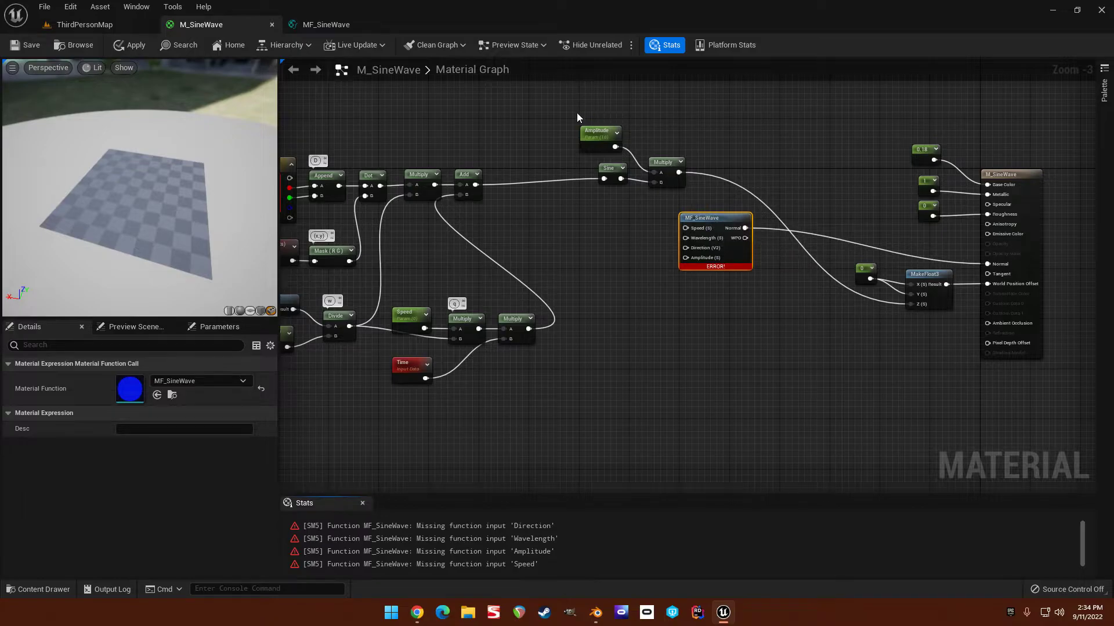
Delete the Sine node and its Multiply, connect the Amplitude parameter to MF_SineWave's Amplitude input and place it beside the function.
scroll(713, 224, up, 2)
drag(560, 280, 635, 249)
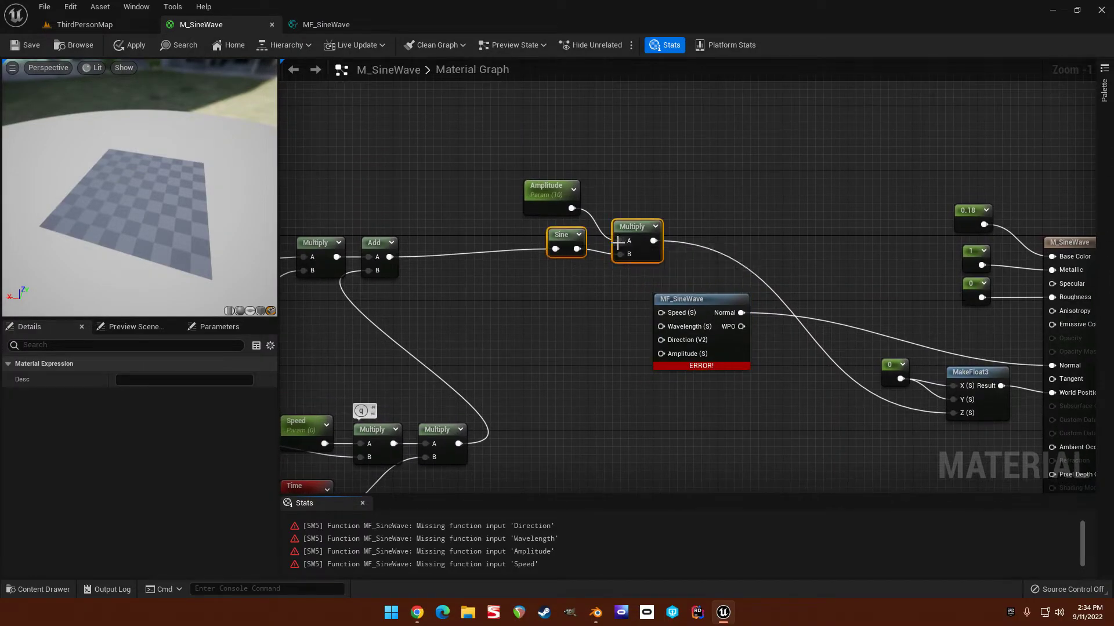
key(Delete)
drag(572, 209, 661, 354)
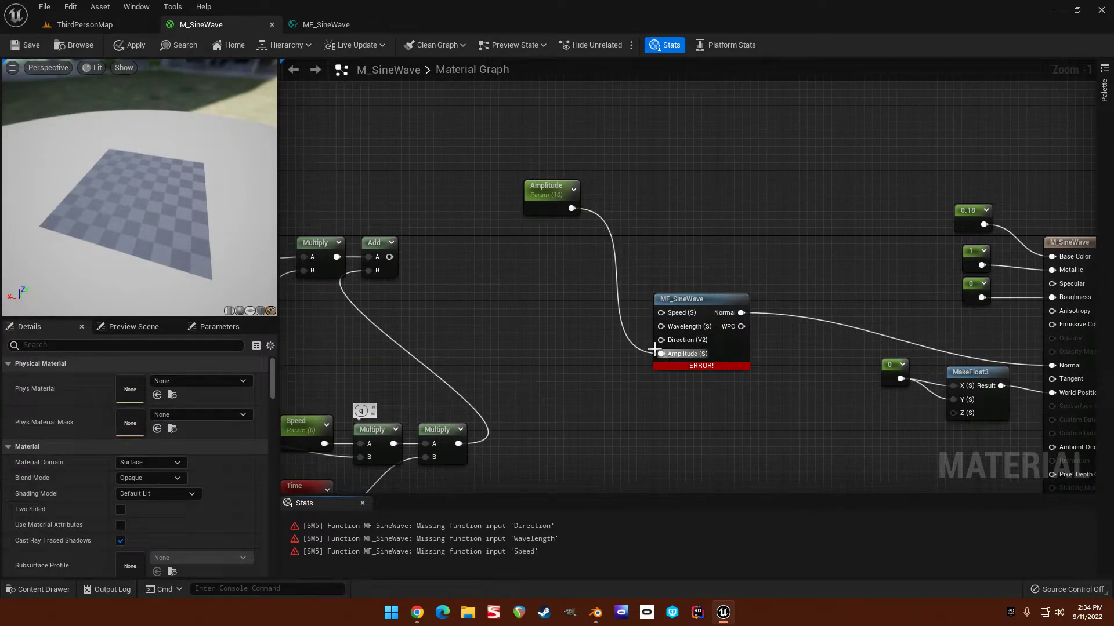
drag(546, 196, 585, 405)
Delete the Time node and two Multiply nodes, connect the Speed parameter to MF_SineWave's Speed input and place it beside the function.
right_drag(531, 324, 757, 300)
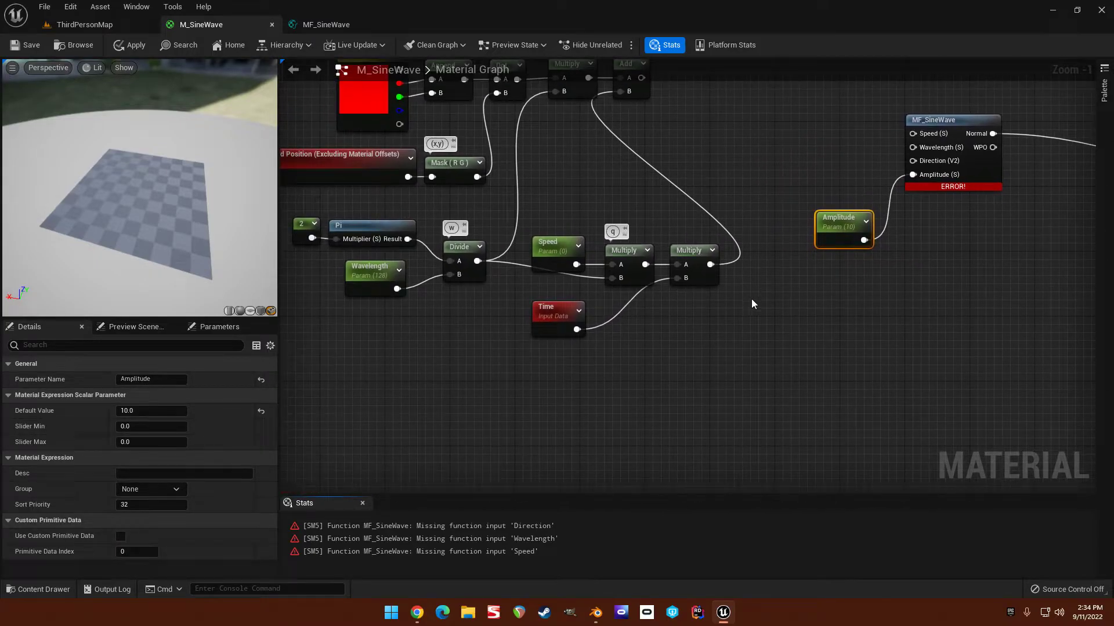
drag(749, 309, 560, 329)
key(Delete)
click(633, 249)
key(Delete)
click(703, 254)
key(Delete)
drag(566, 251, 912, 133)
right_drag(812, 195, 737, 276)
drag(740, 207, 756, 184)
Delete the 2, Pi and Divide nodes, then place the Wavelength parameter beside MF_SineWave and connect it to the Wavelength input.
right_drag(520, 305, 742, 276)
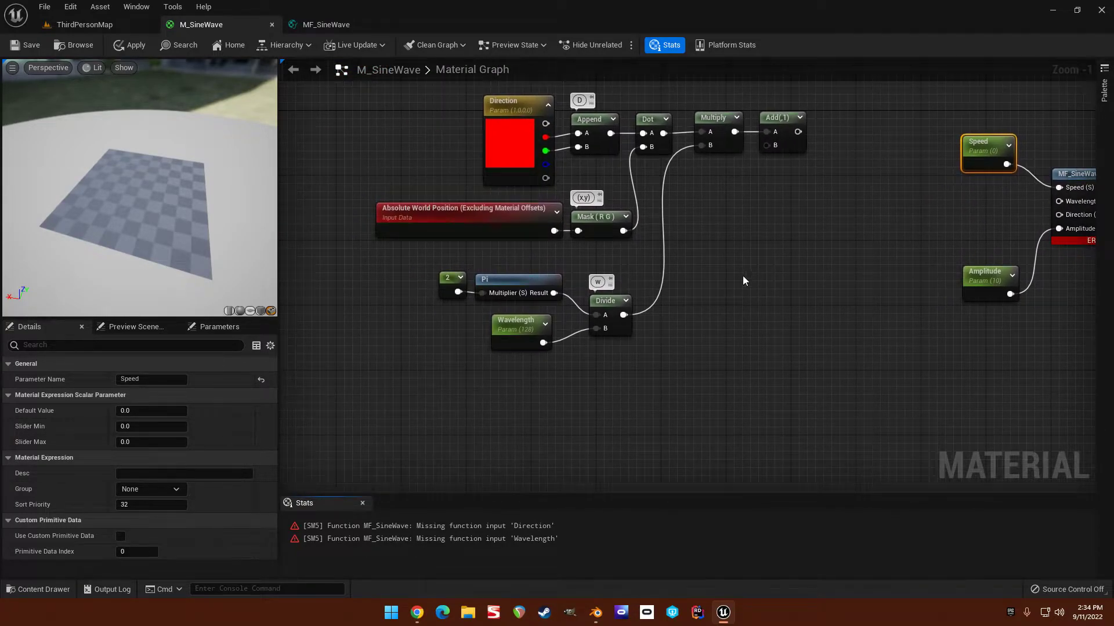
right_drag(735, 331, 682, 330)
drag(489, 297, 493, 306)
key(Delete)
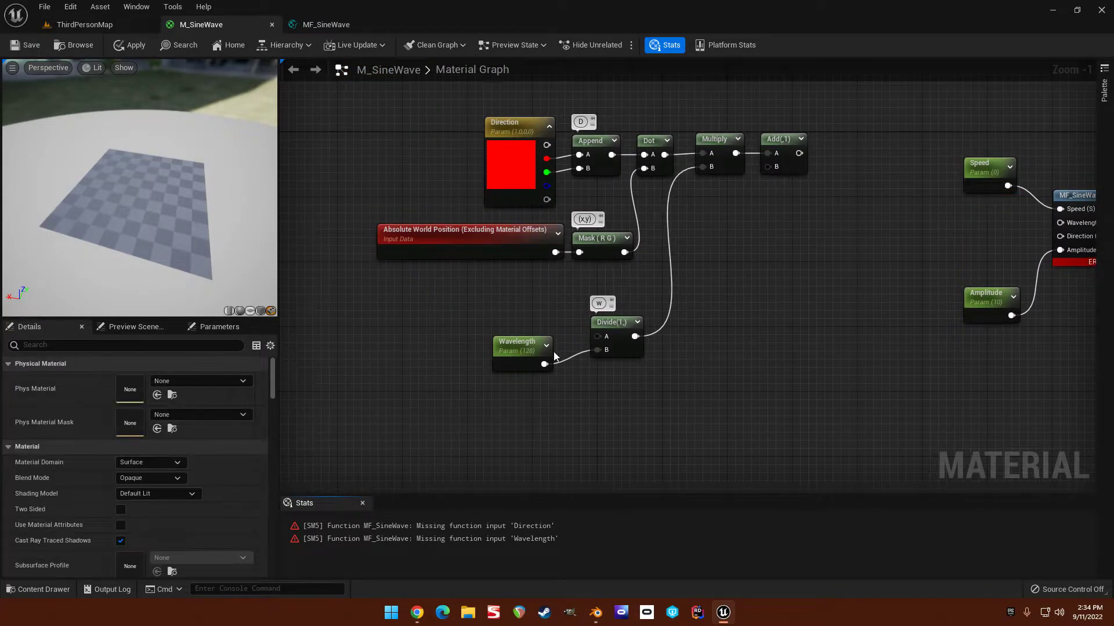
click(600, 332)
key(Delete)
drag(537, 352, 974, 228)
right_drag(981, 228, 778, 256)
drag(777, 270, 855, 251)
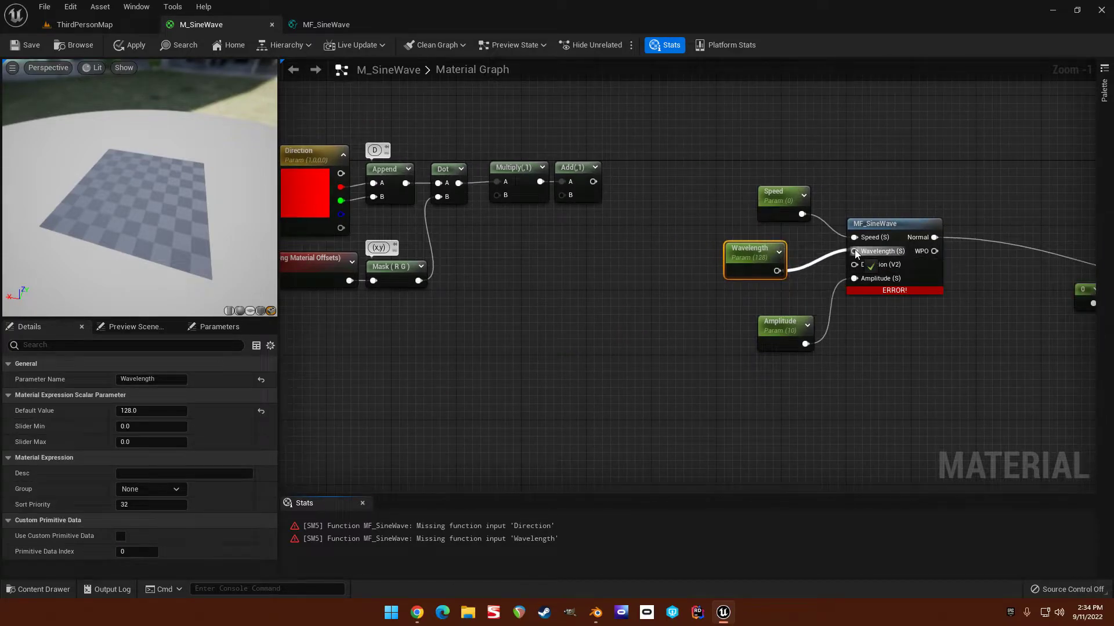
drag(754, 248, 787, 241)
Delete the remaining world position, Mask, Dot, Multiply and Add nodes and connect the Direction Append to MF_SineWave's Direction input.
right_drag(541, 249, 738, 248)
drag(364, 342, 592, 268)
key(Delete)
drag(643, 139, 775, 245)
key(Delete)
right_drag(509, 135, 412, 152)
drag(412, 152, 957, 280)
Connect MF_SineWave's WPO output to World Position Offset and delete the old MakeFloat3 node with its 0 constant.
scroll(957, 280, down, 1)
right_drag(1015, 328, 594, 236)
scroll(709, 284, up, 1)
drag(595, 236, 917, 295)
click(833, 358)
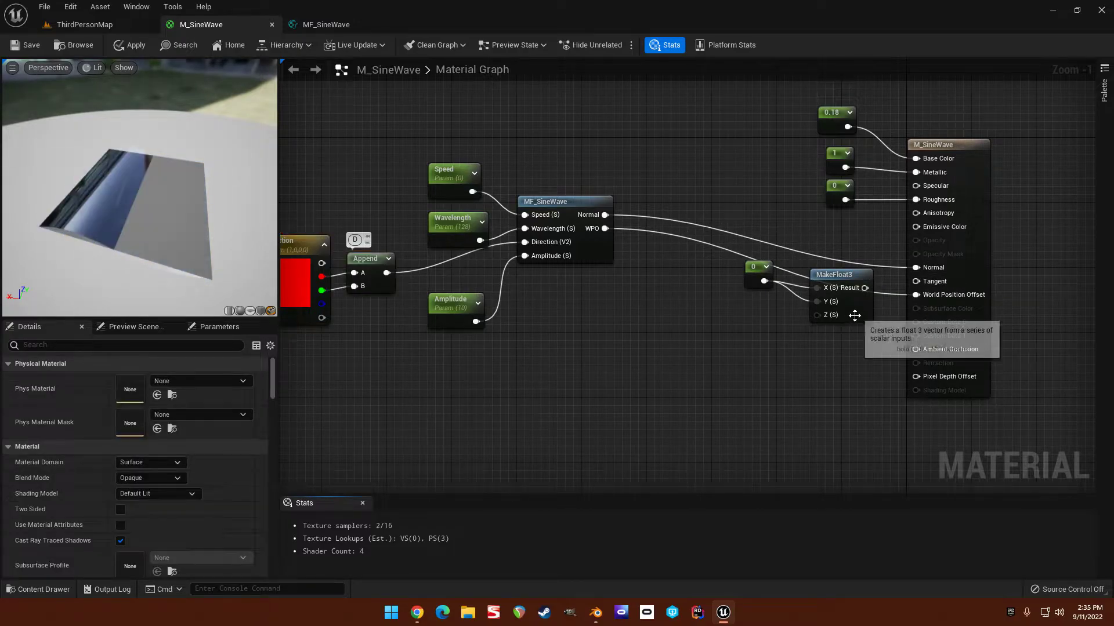
click(853, 316)
key(Delete)
click(747, 276)
key(Delete)
Move MF_SineWave and its parameters closer to the material output, and shift Speed and Wavelength slightly to tidy the graph.
right_drag(747, 310, 784, 300)
right_drag(567, 300, 656, 287)
scroll(512, 298, up, 1)
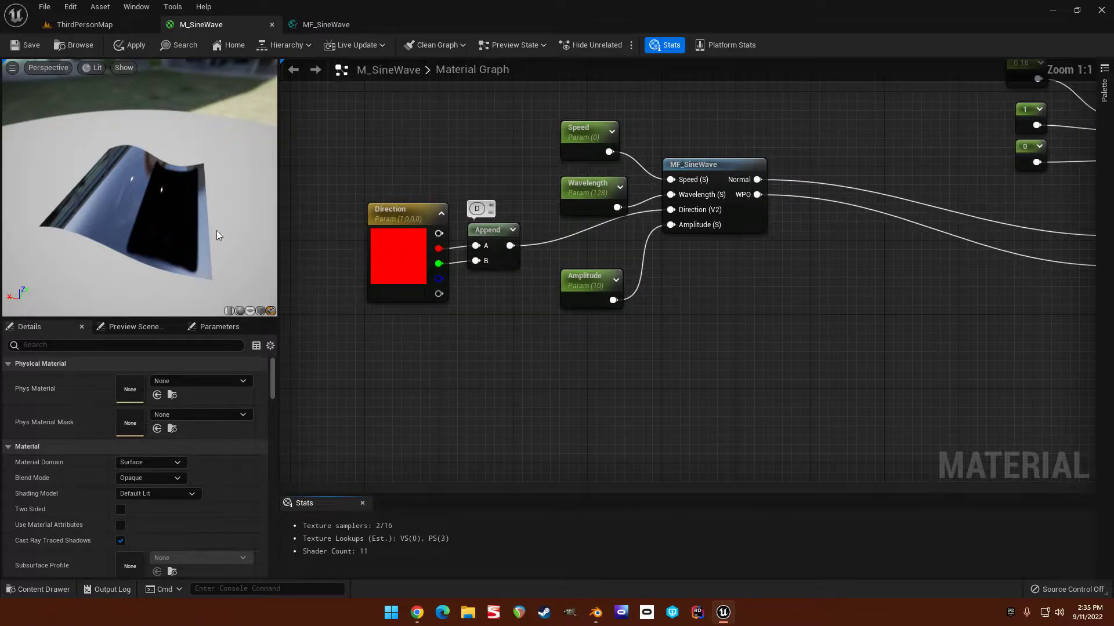
right_drag(899, 159, 781, 170)
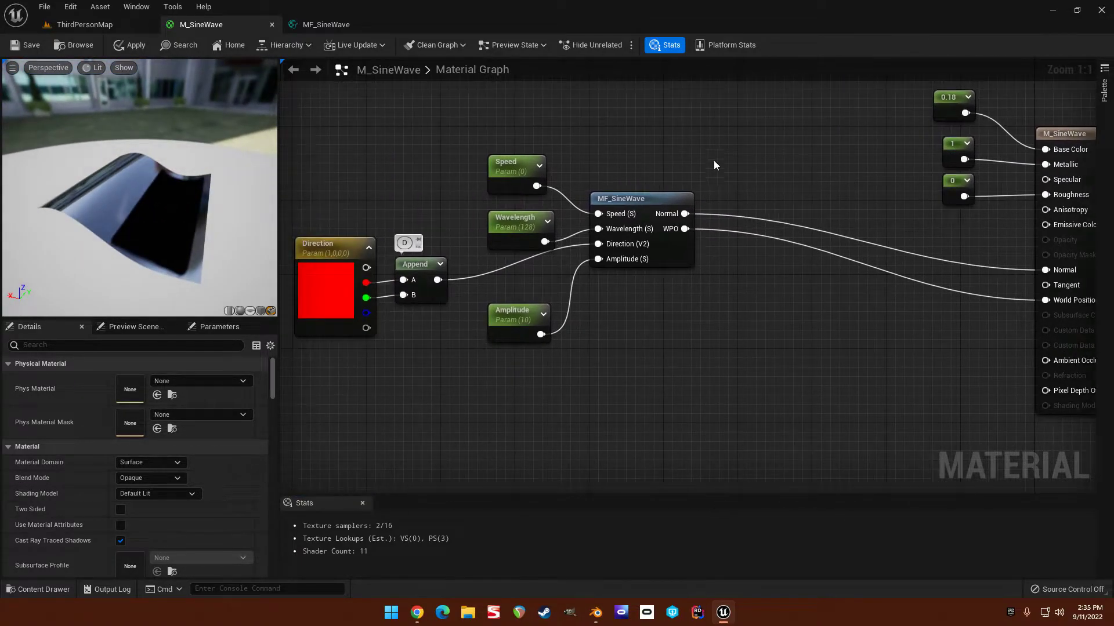
drag(356, 204, 626, 317)
drag(673, 264, 897, 334)
right_drag(897, 334, 680, 323)
scroll(740, 315, down, 1)
drag(95, 218, 119, 203)
drag(481, 187, 544, 261)
click(626, 189)
scroll(621, 194, down, 1)
right_drag(618, 197, 554, 188)
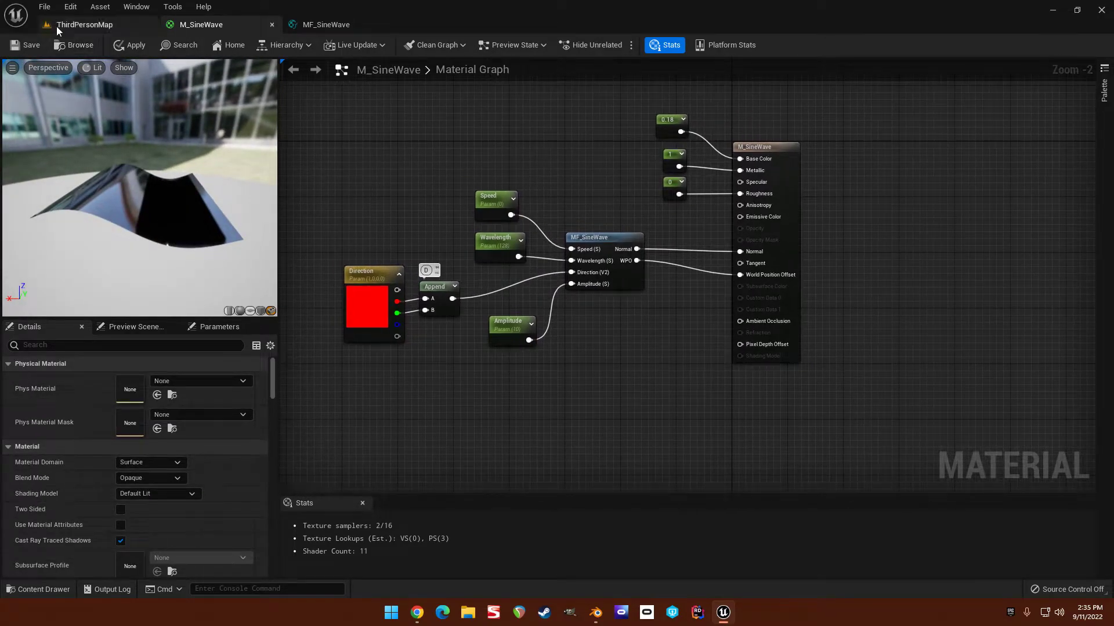
Save M_SineWave and close both the MF_SineWave and M_SineWave editors.
click(26, 44)
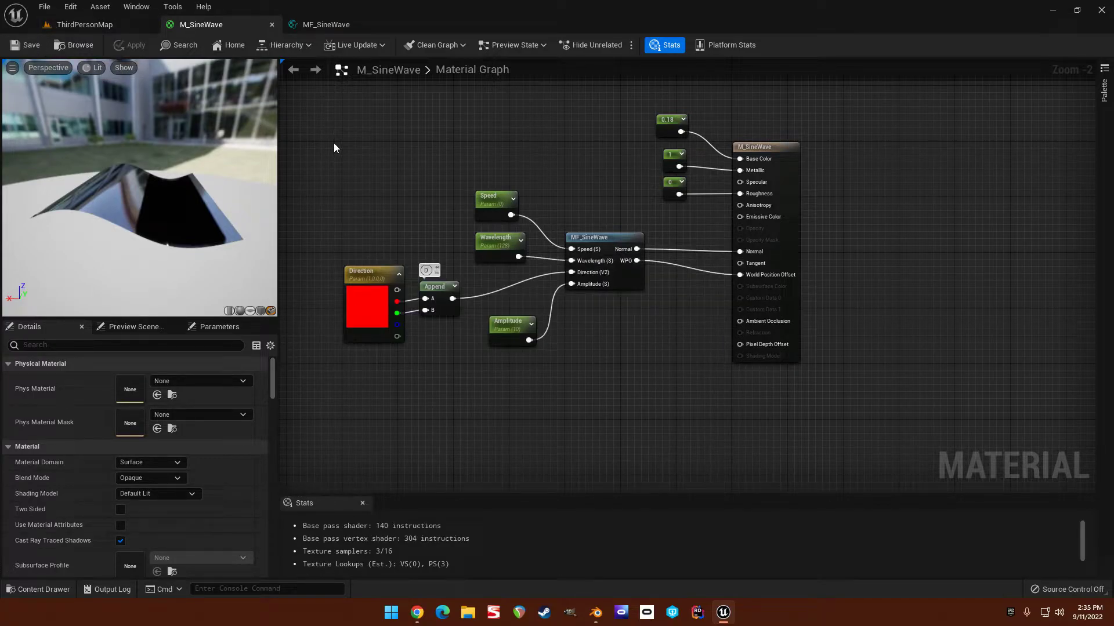
click(310, 24)
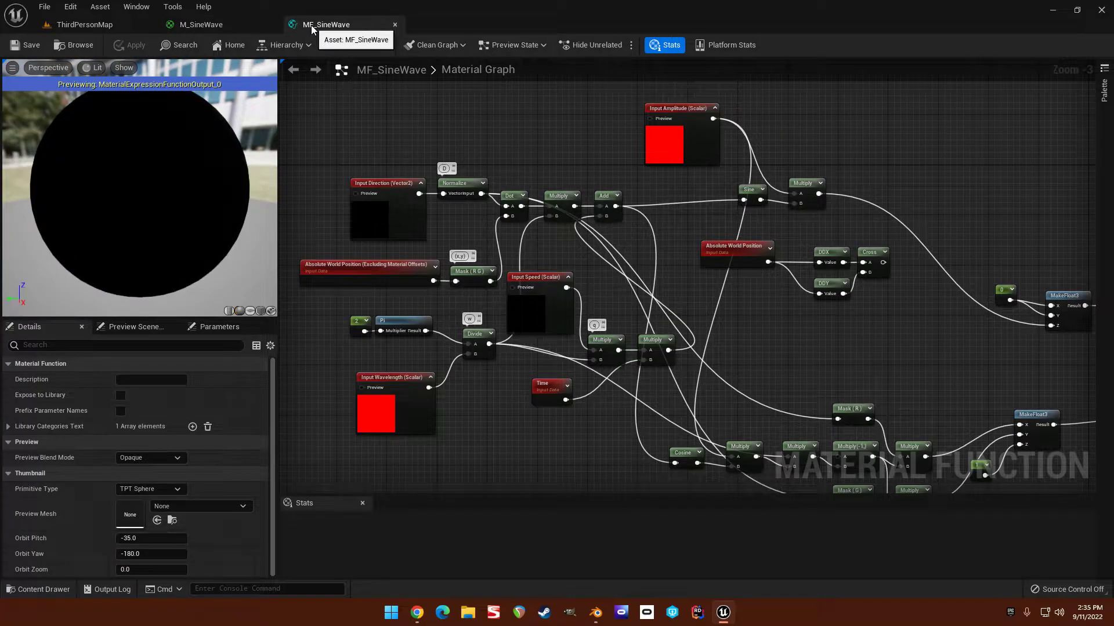
click(394, 25)
click(273, 24)
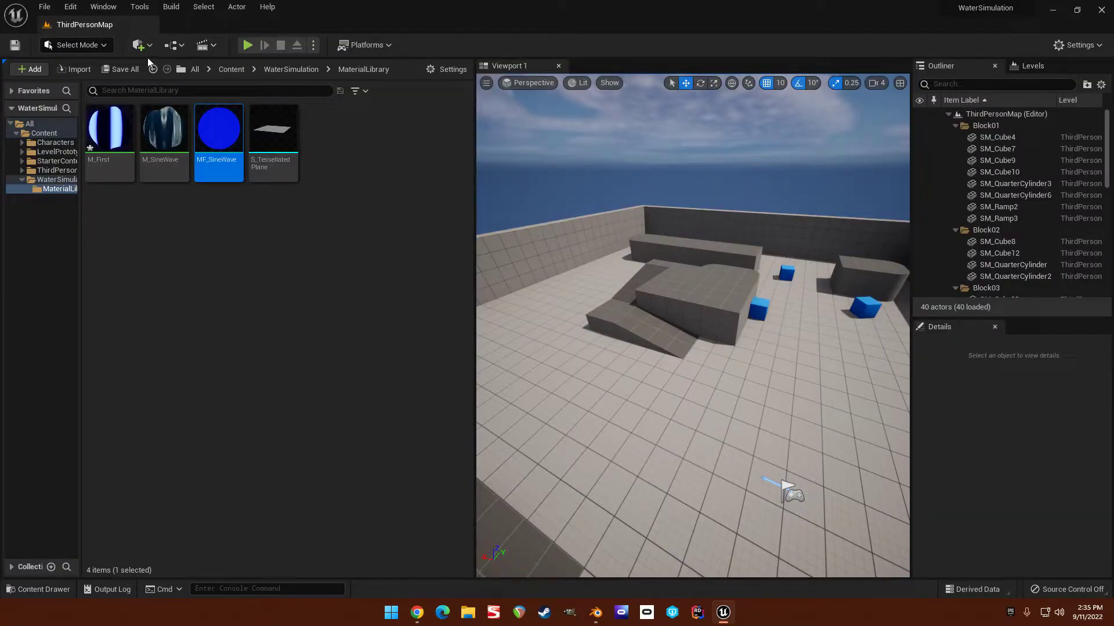
click(238, 246)
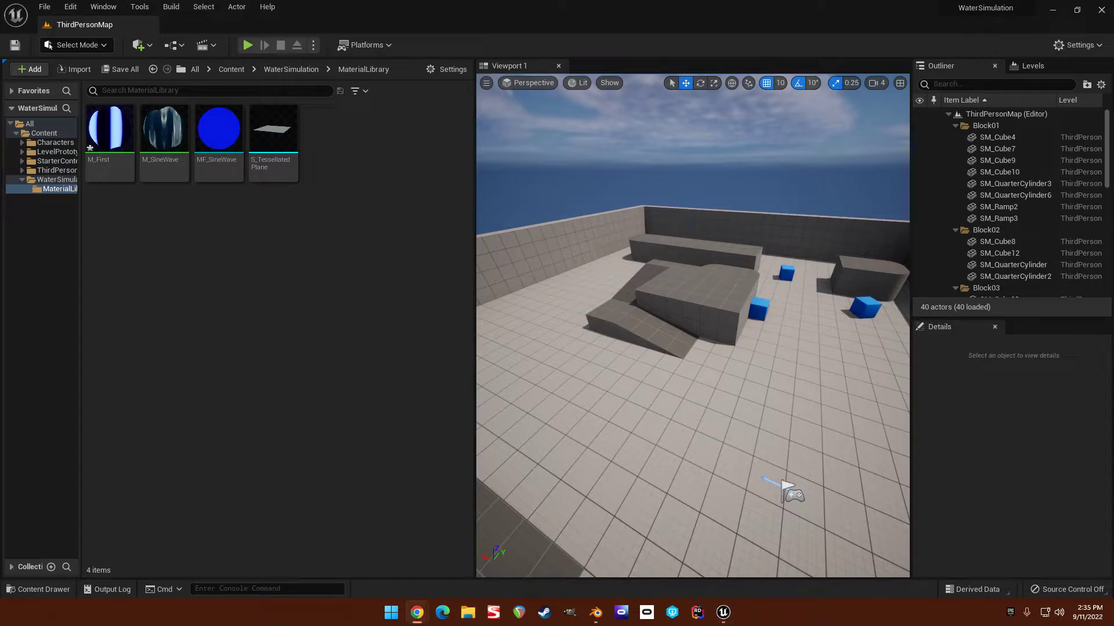
Switch to the Water Simulation presentation in Google Slides and enlarge it to examine the Gerstner wave equations.
drag(1113, 295, 259, 32)
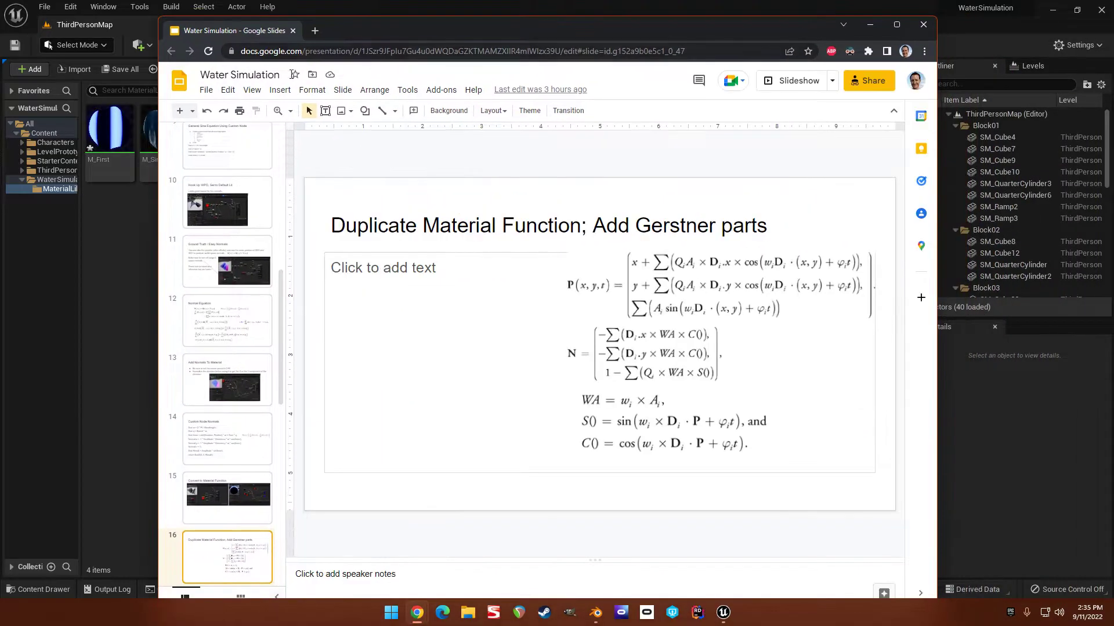
click(898, 25)
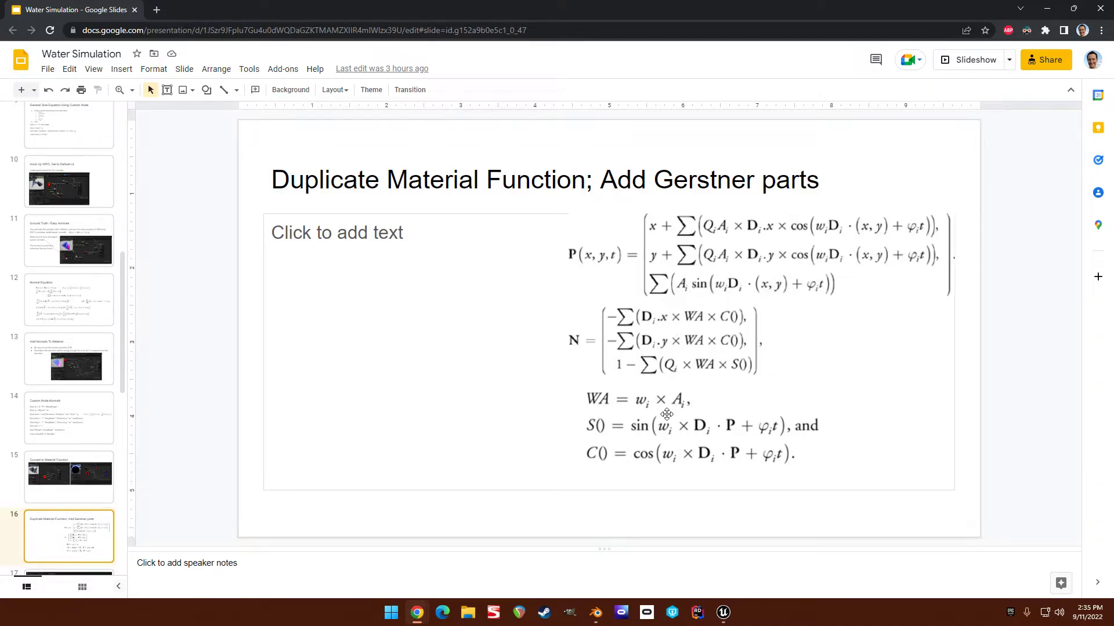
Examine the slide showing the finished MF_GerstnerWave graph and return to the Gerstner equations slide.
scroll(82, 458, down, 4)
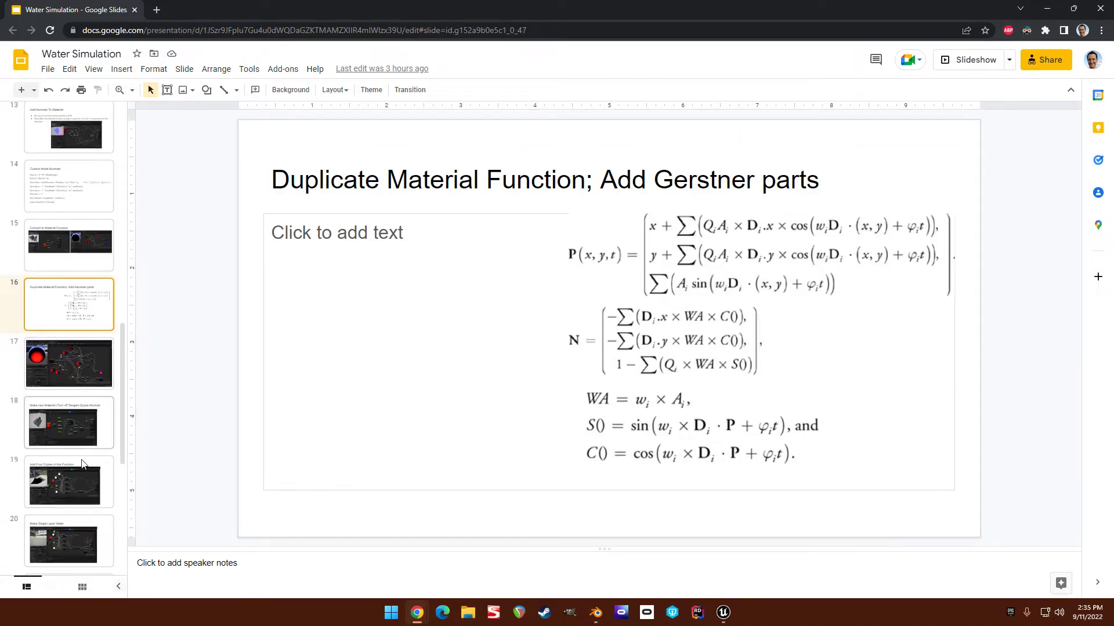
click(63, 374)
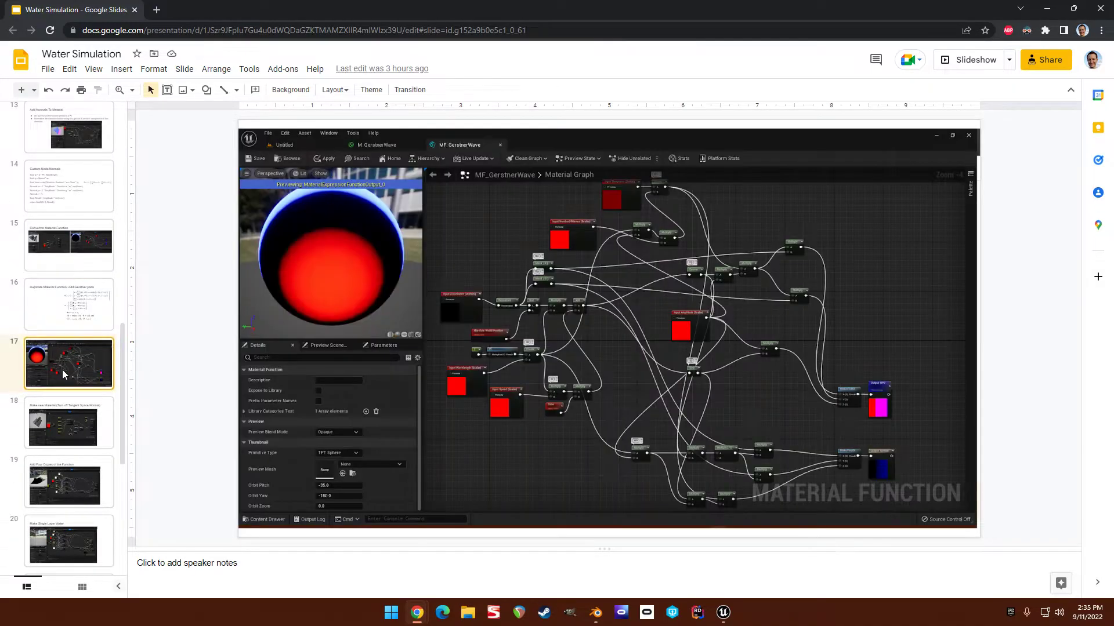
click(69, 320)
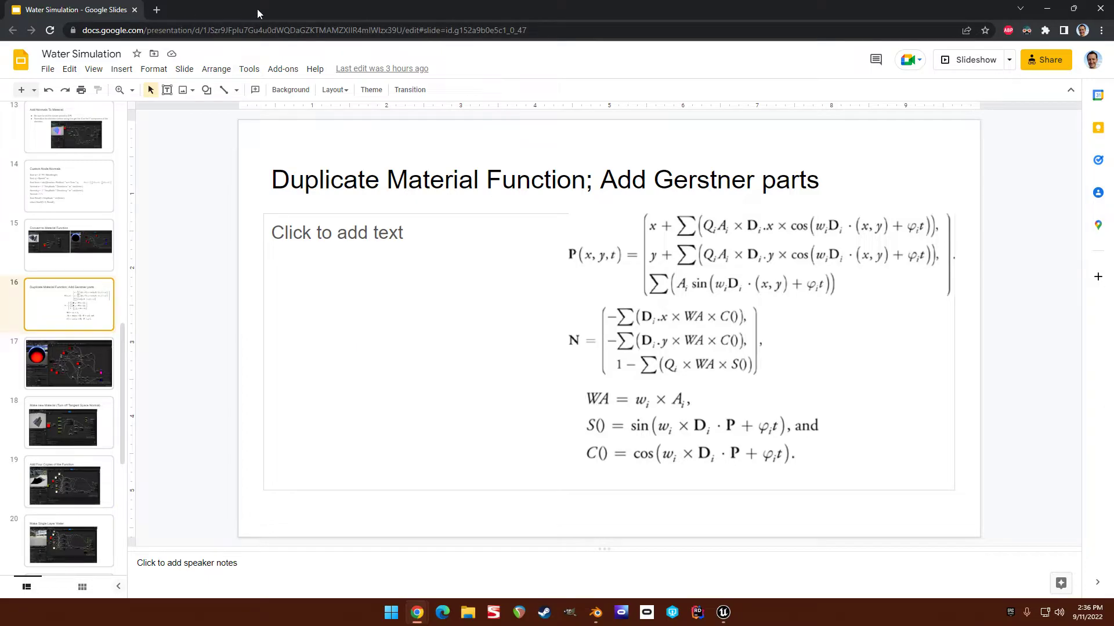
Switch to Unreal Editor and save all modified project assets.
key(super+Down)
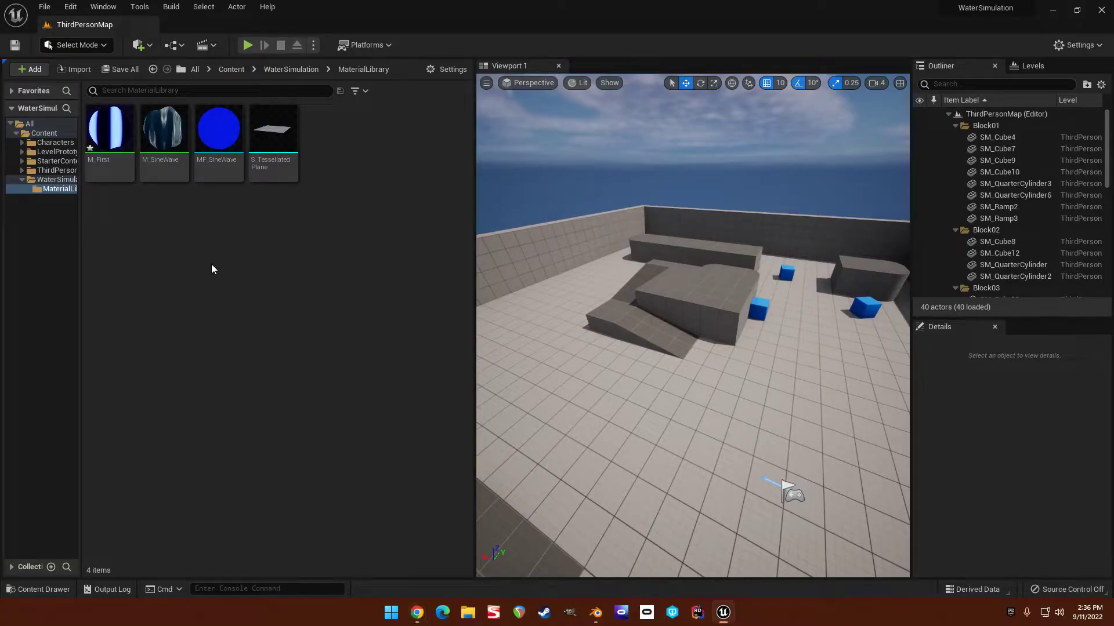
click(44, 6)
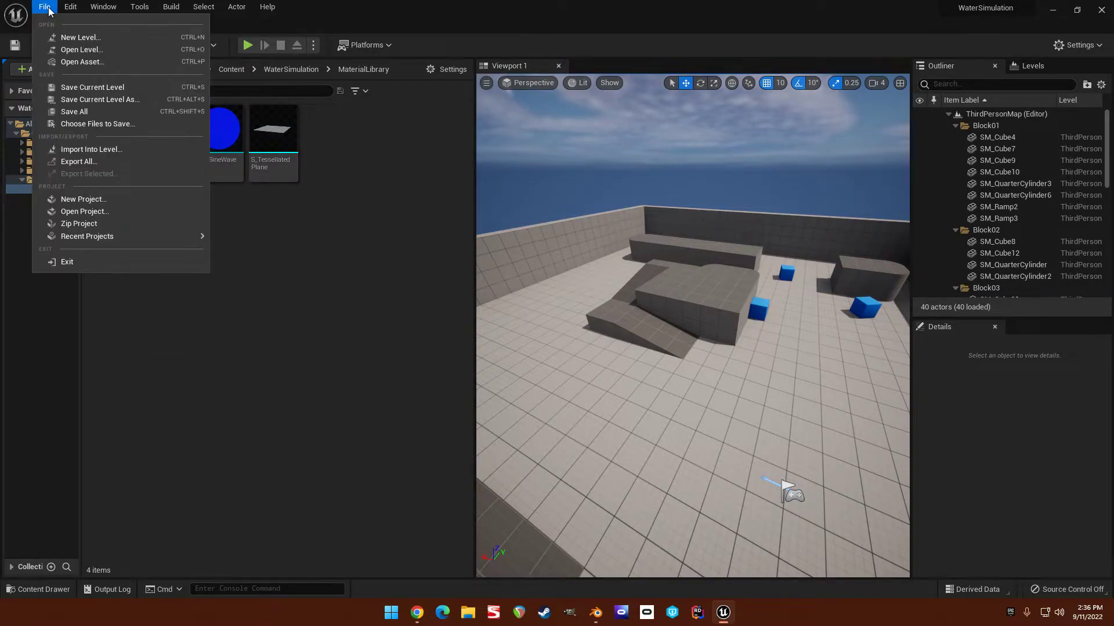
click(73, 112)
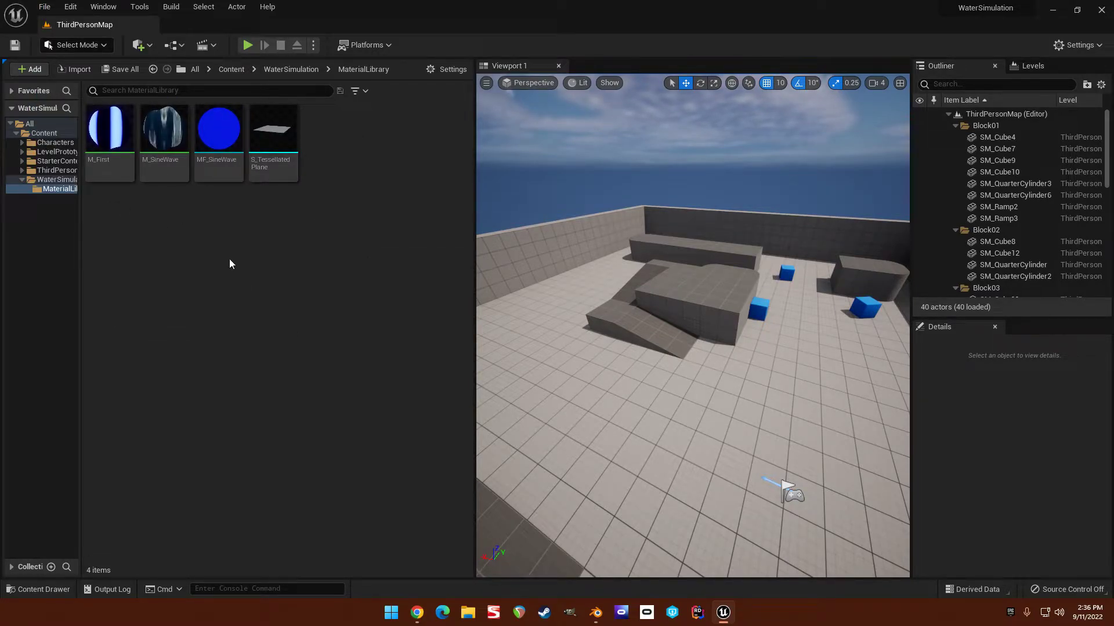
Duplicate the MF_SineWave material function and name the copy MF_GerstnerWave.
click(165, 163)
click(219, 165)
key(ctrl+d)
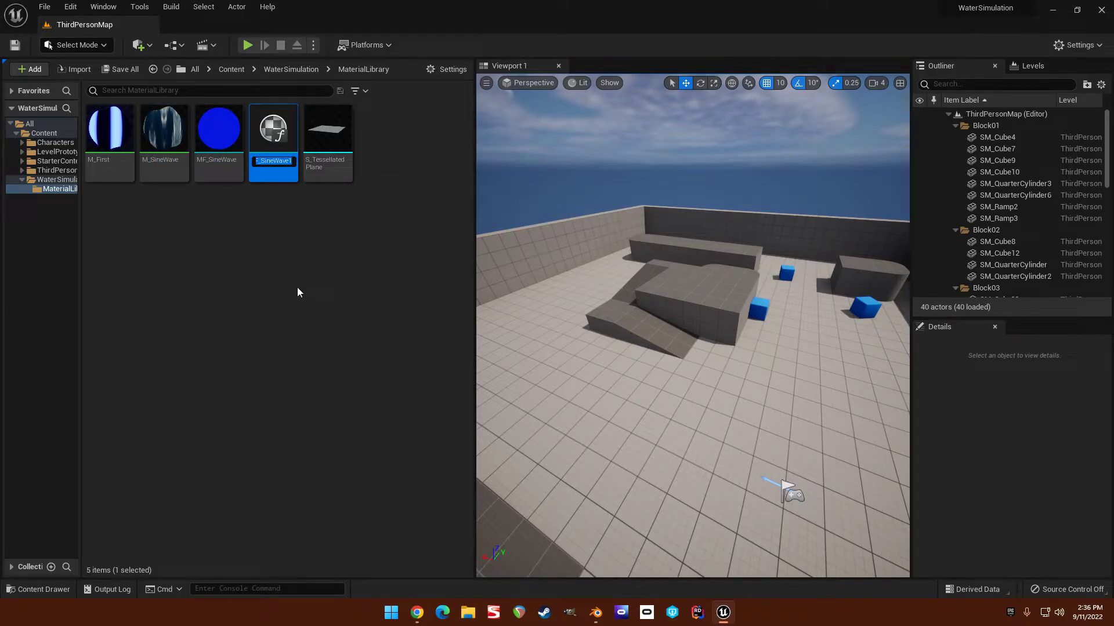
text(MF_)
text(Gerstner)
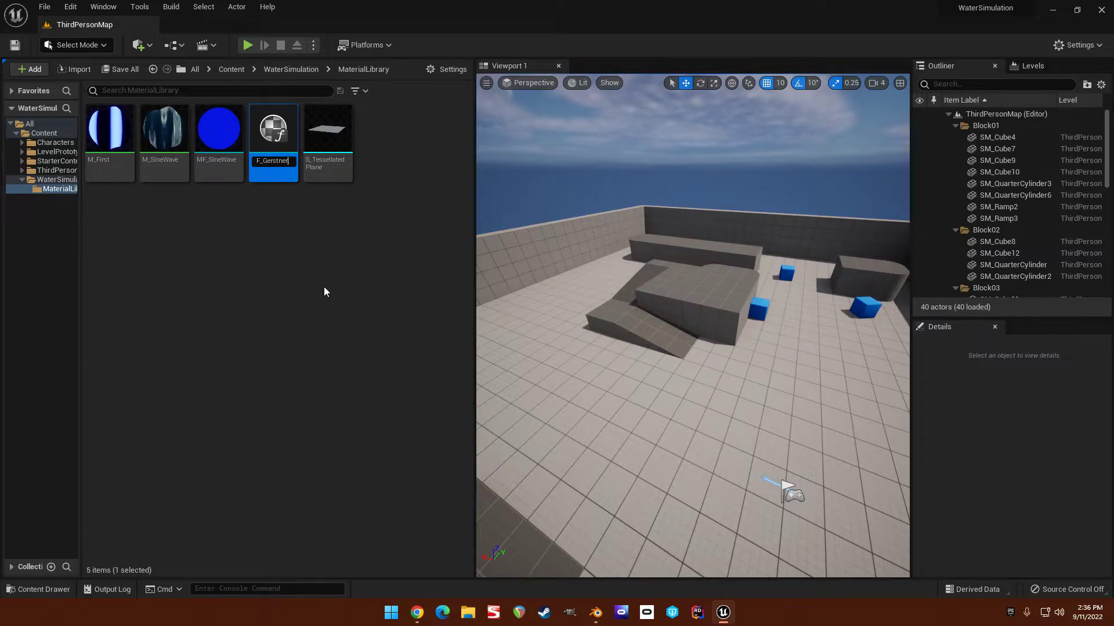
text(Wave)
key(Return)
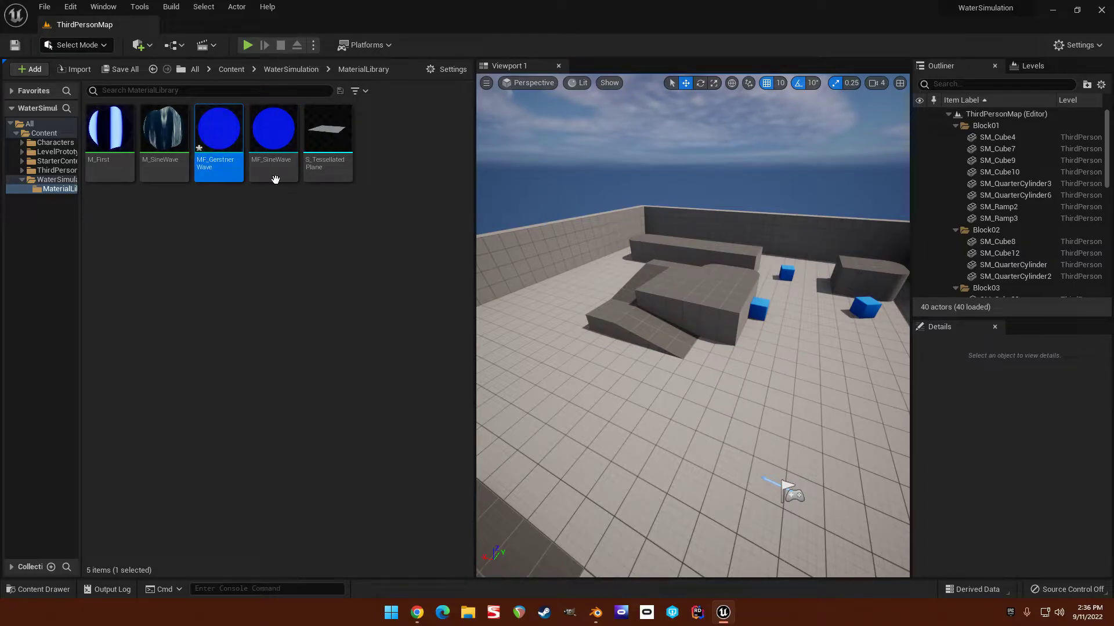
Open MF_GerstnerWave and delete the unused Absolute World Position, DDX, DDY and Cross nodes from its graph.
double_click(219, 131)
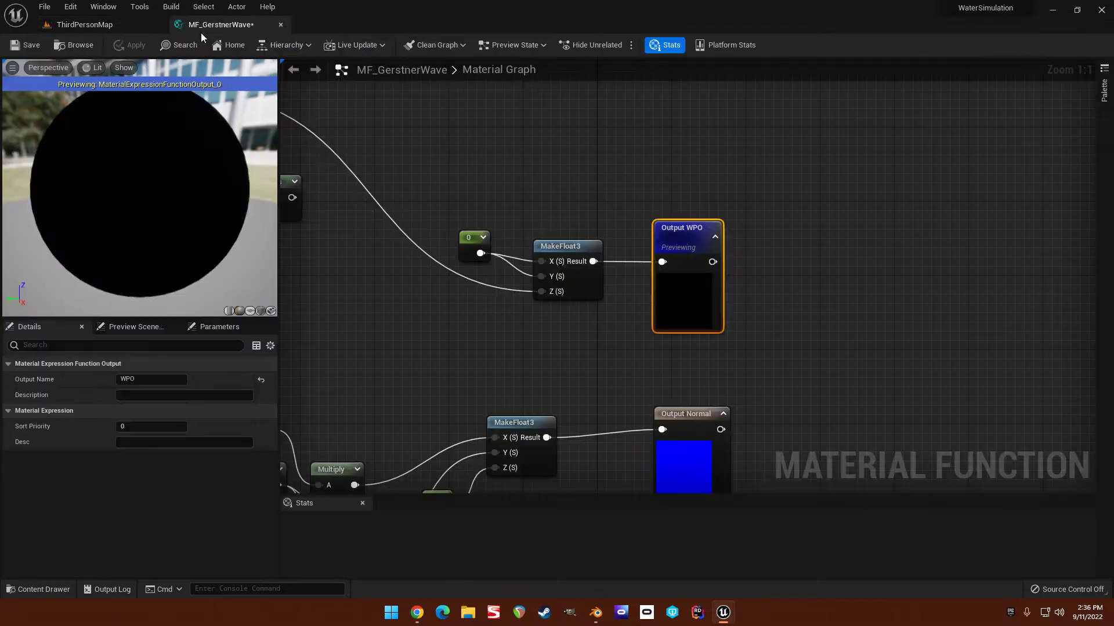
scroll(569, 154, down, 5)
right_drag(637, 229, 717, 310)
scroll(696, 337, up, 2)
drag(722, 300, 642, 263)
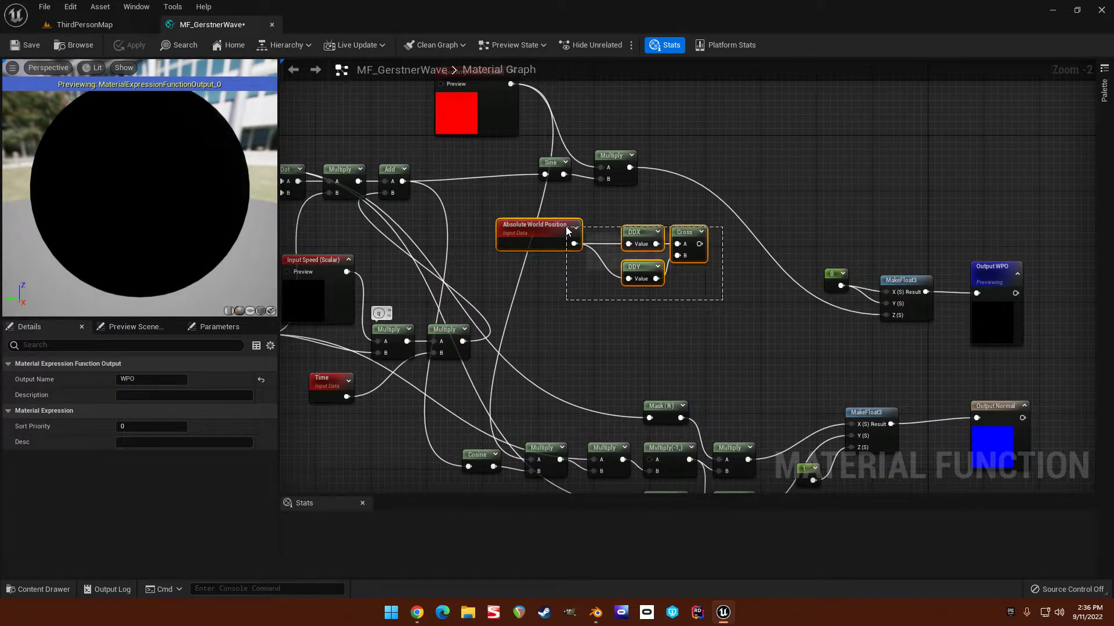
drag(567, 230, 569, 231)
key(Delete)
right_drag(648, 305, 632, 270)
scroll(691, 236, down, 2)
scroll(638, 235, up, 1)
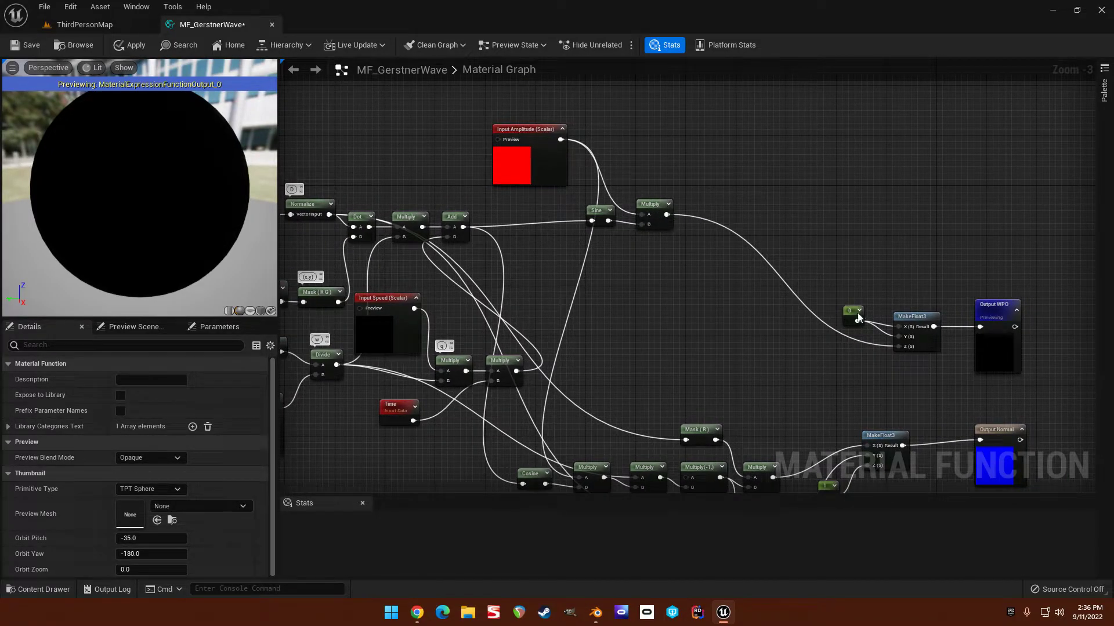
Copy the existing Cosine node and paste two copies into the empty area above the Amplitude input.
right_drag(681, 157, 720, 297)
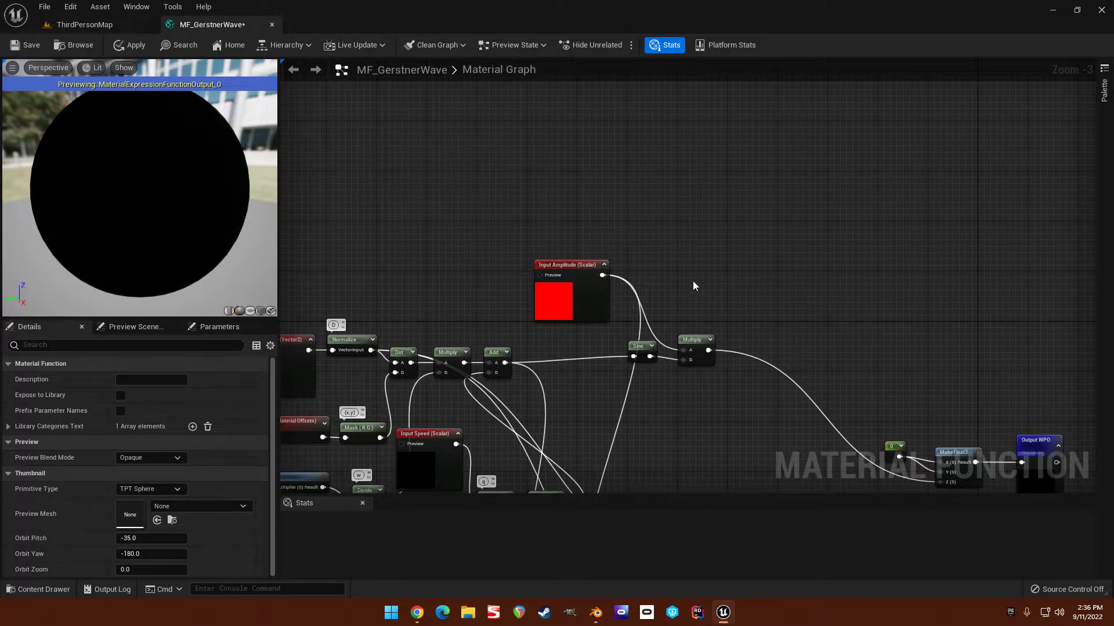
key(Home)
click(553, 419)
key(ctrl+c)
right_drag(696, 229, 677, 368)
click(653, 229)
key(ctrl+v)
click(622, 128)
key(ctrl+v)
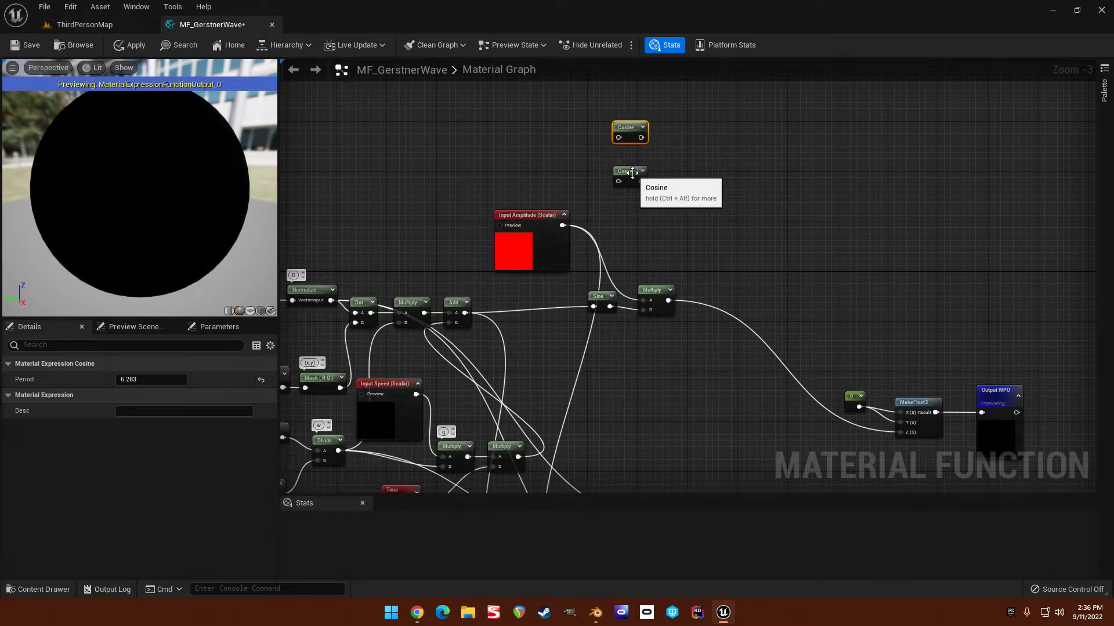
click(686, 157)
right_drag(686, 158, 731, 238)
scroll(675, 220, up, 1)
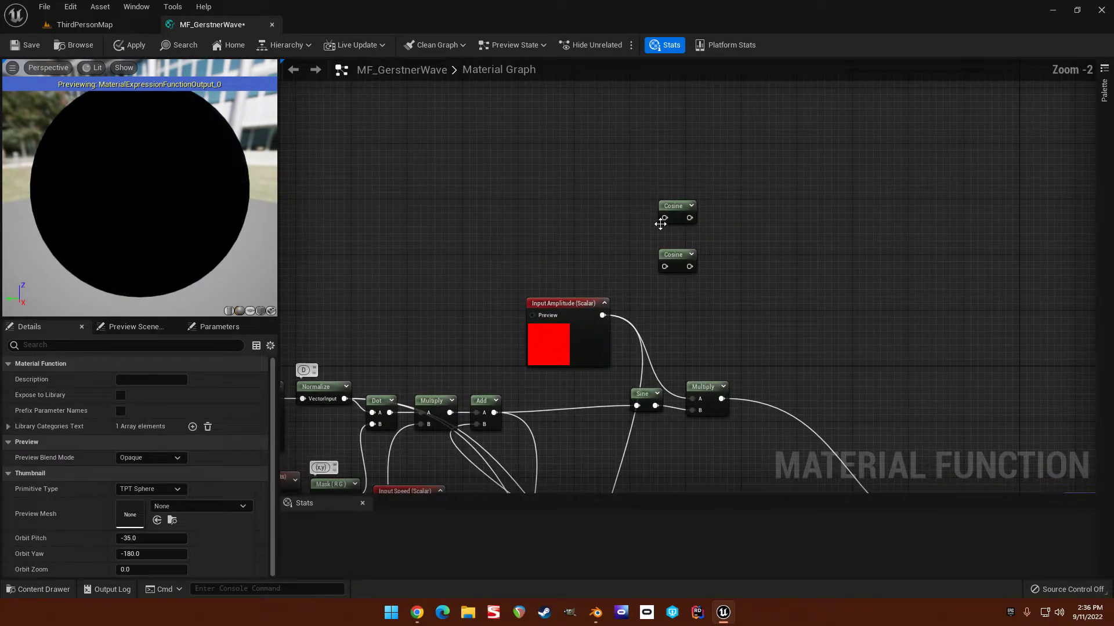
Offset the upper pasted Cosine node from the lower one and delete the lower copy.
drag(677, 204, 645, 207)
click(699, 228)
right_drag(699, 231, 731, 257)
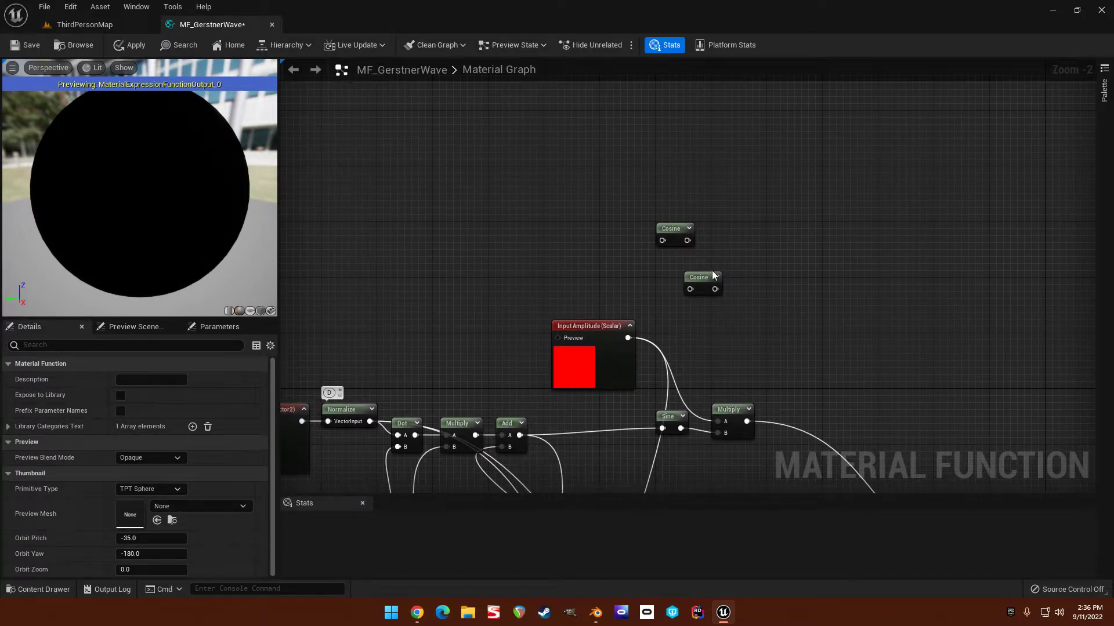
click(715, 278)
key(Delete)
Feed the Add node's output into the new Cosine, and its result into a new Multiply node aligned beside it.
right_drag(682, 284, 709, 225)
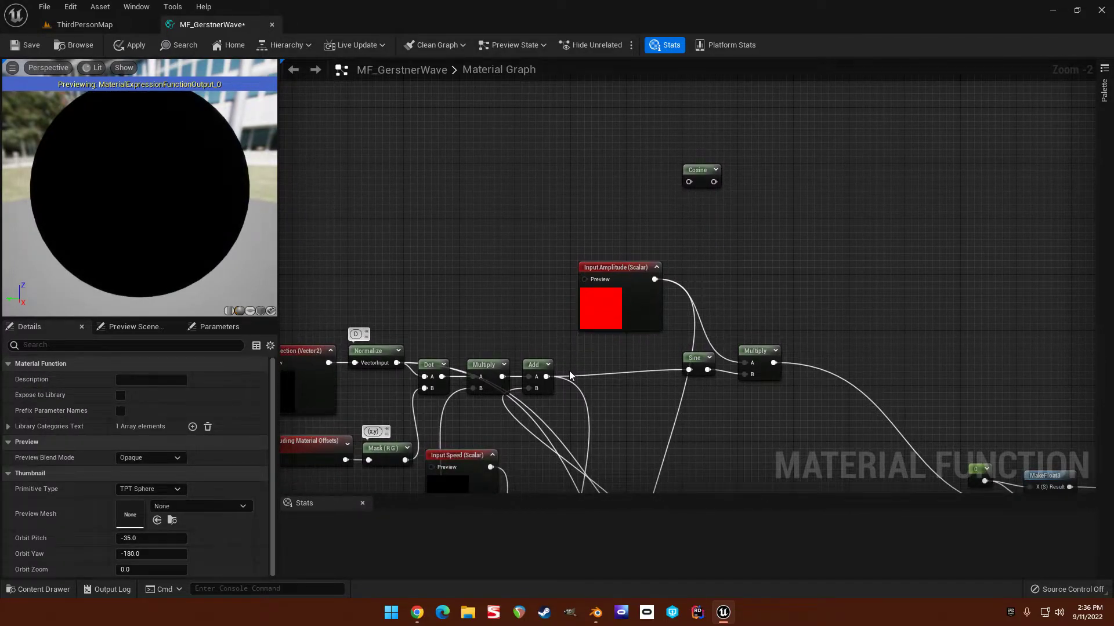
drag(546, 376, 690, 186)
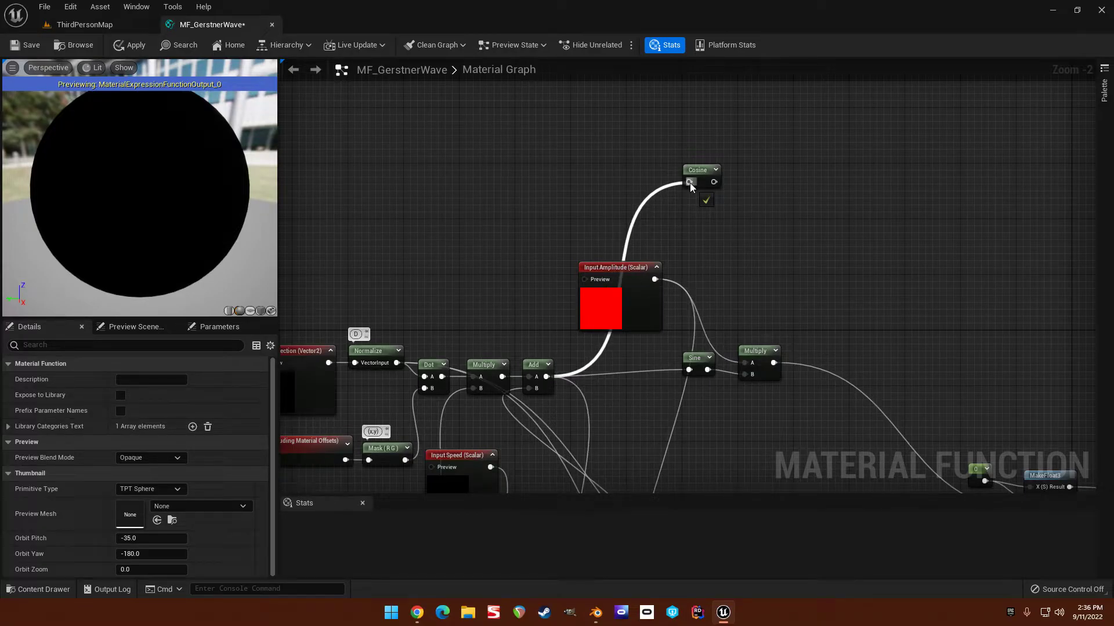
right_drag(740, 169, 679, 203)
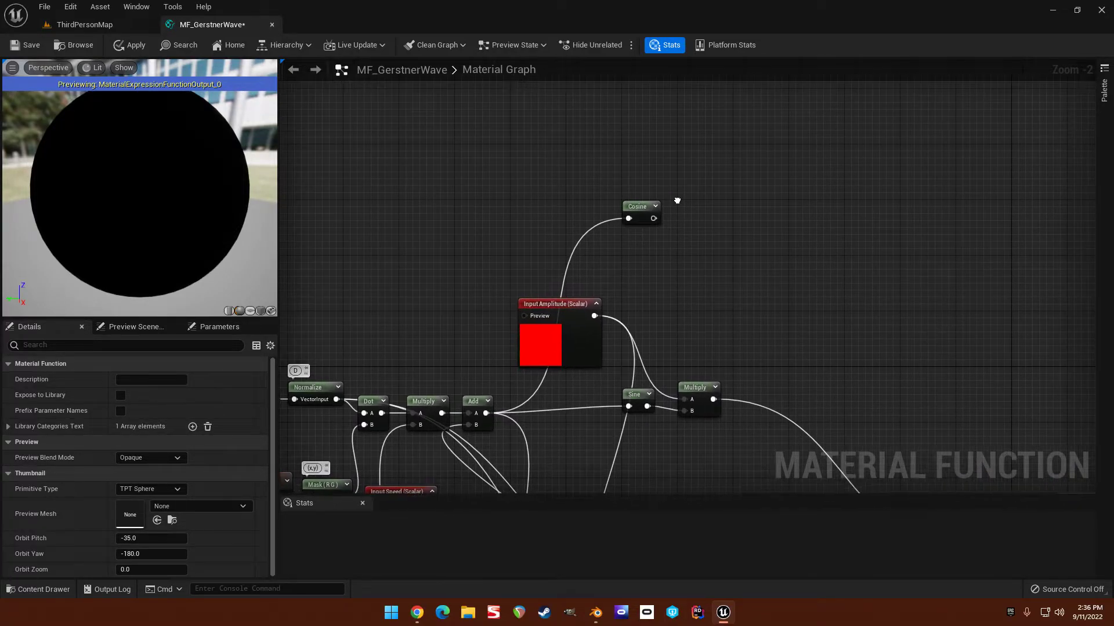
drag(654, 218, 719, 223)
text(mul)
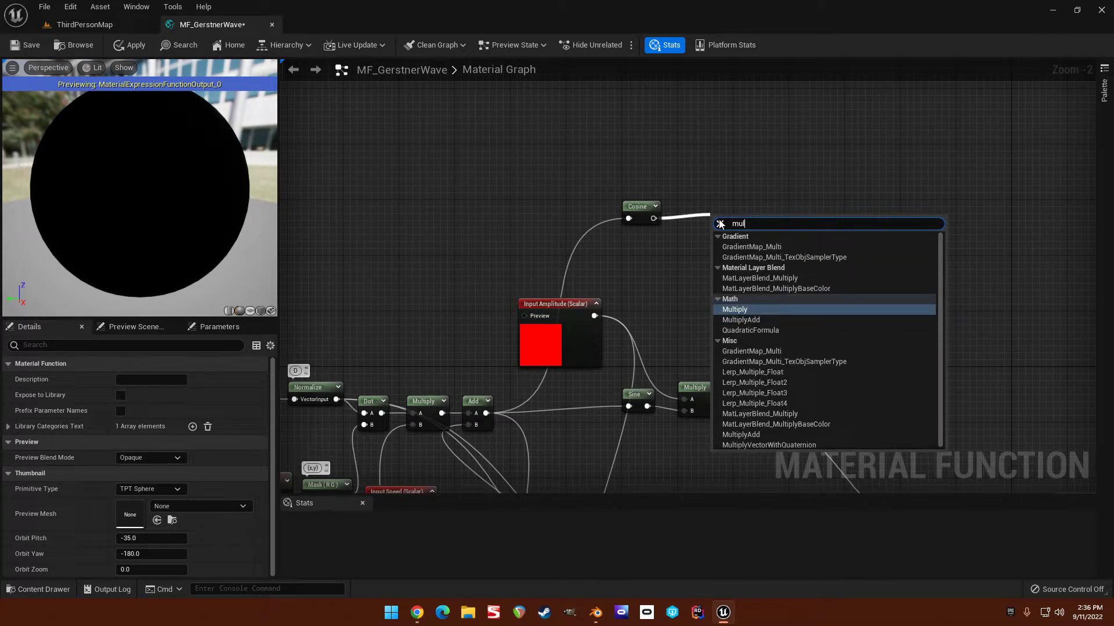
key(Return)
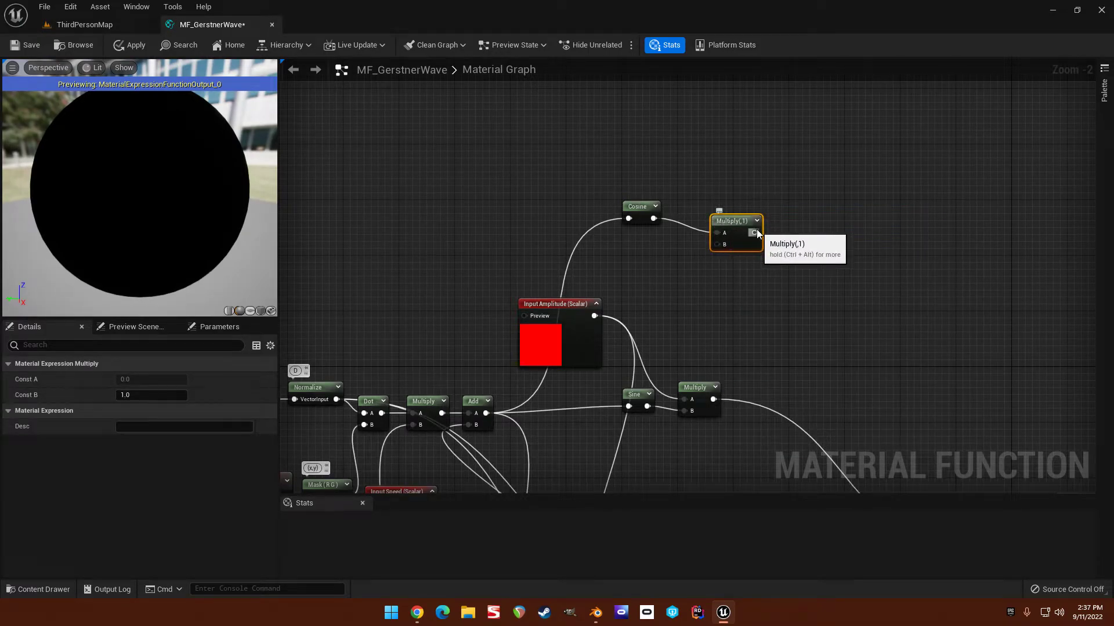
drag(757, 226, 707, 204)
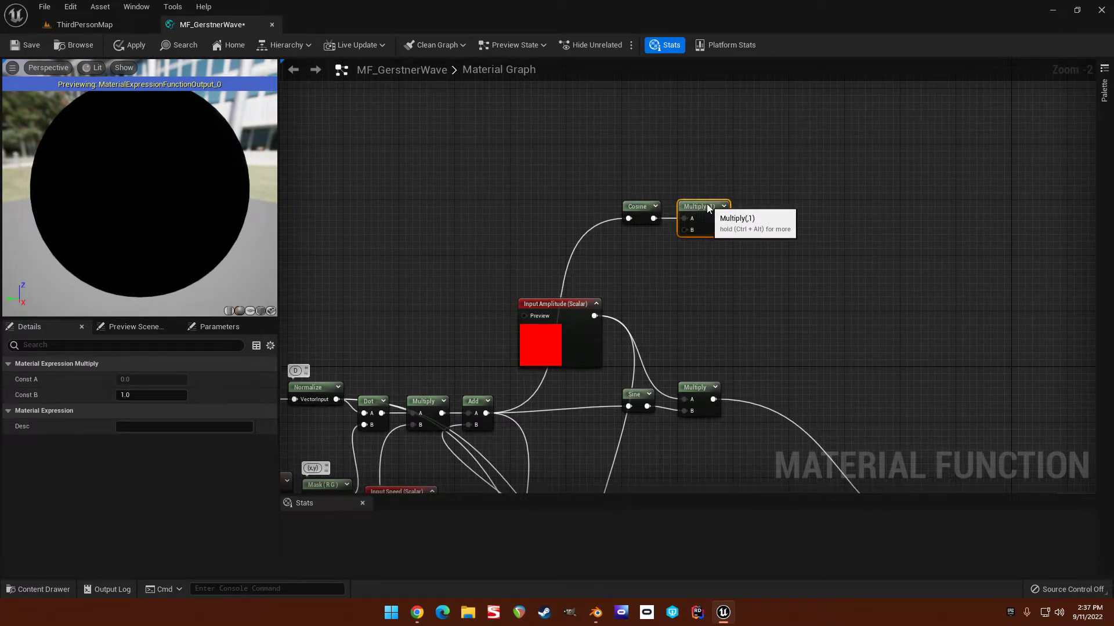
Connect the Amplitude input to the B input of the Multiply node after the new Cosine.
right_drag(737, 262, 765, 220)
scroll(726, 234, down, 2)
scroll(708, 243, up, 2)
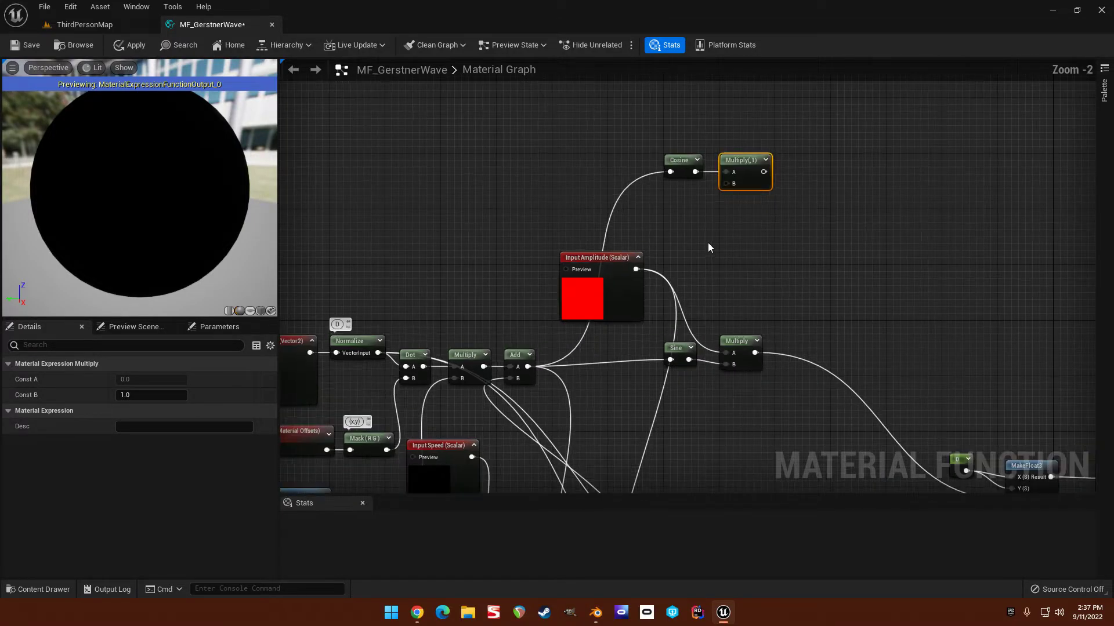
right_drag(708, 243, 659, 86)
scroll(685, 139, down, 2)
right_drag(706, 179, 715, 251)
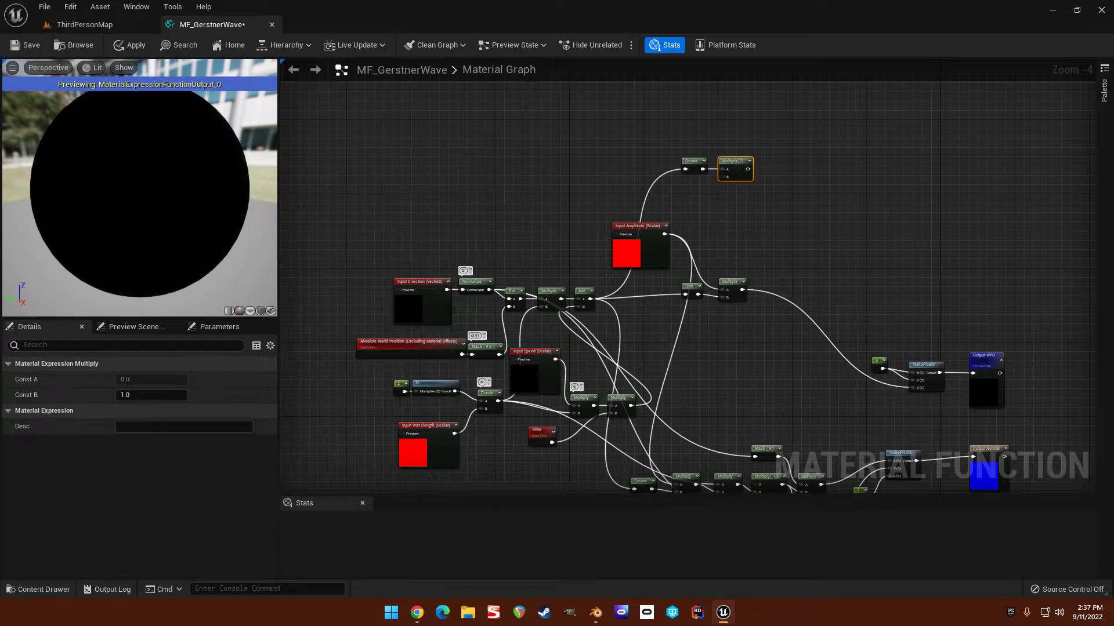
scroll(648, 210, up, 3)
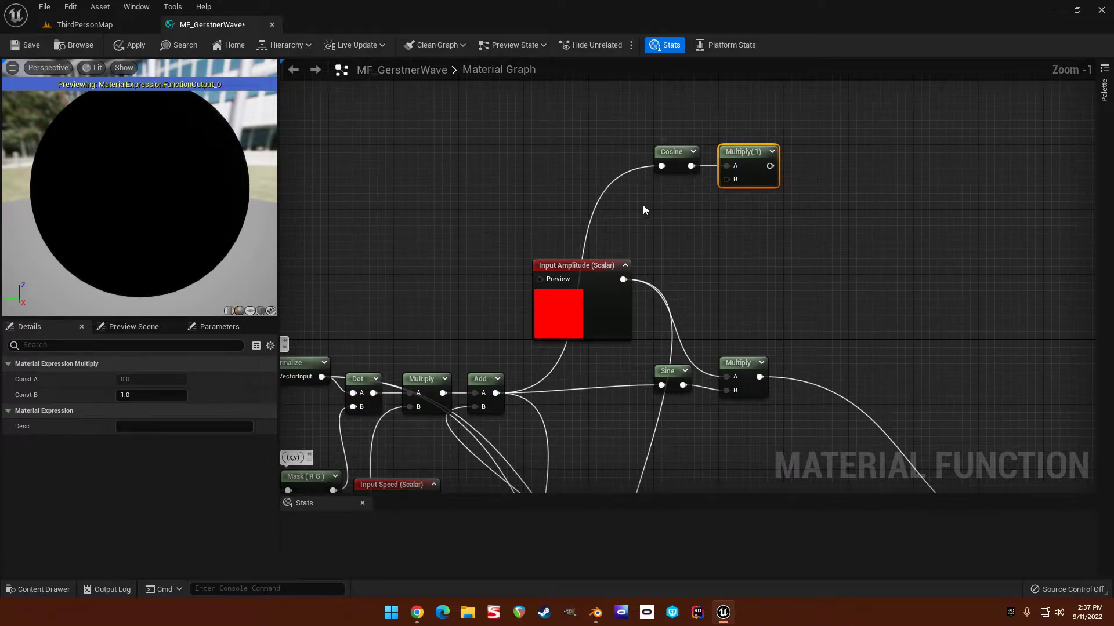
scroll(728, 226, down, 3)
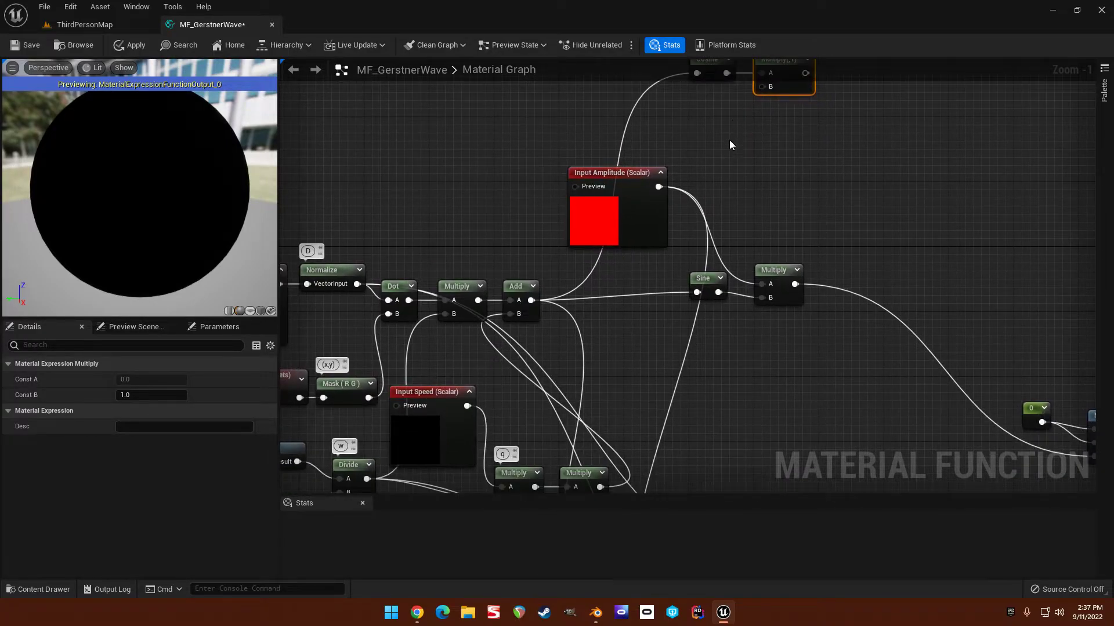
scroll(730, 156, up, 1)
right_drag(675, 175, 682, 219)
drag(649, 235, 728, 156)
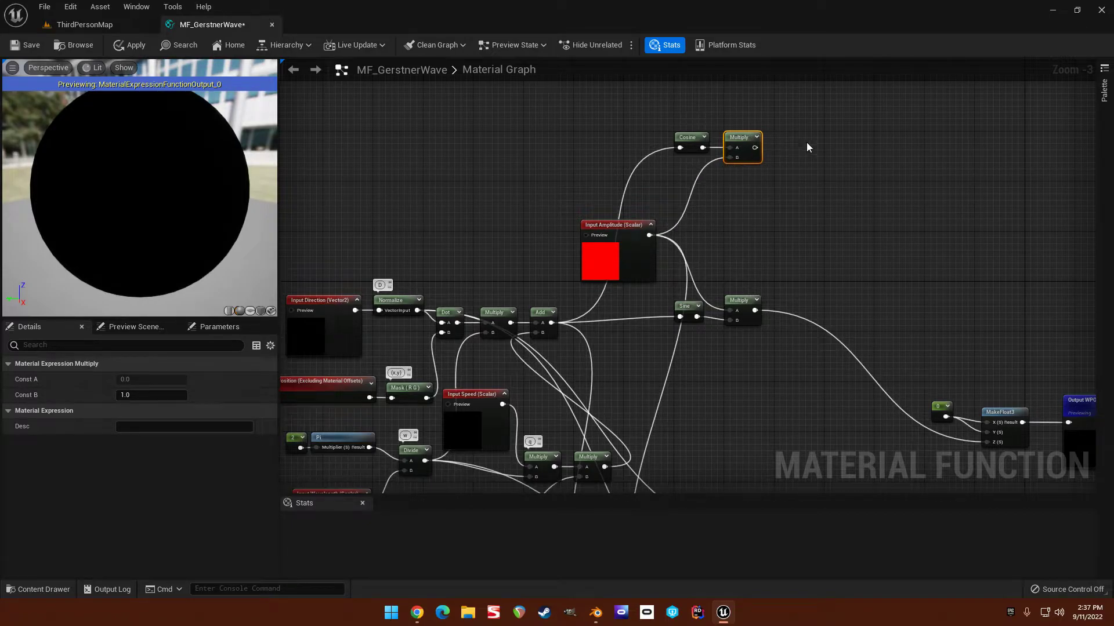
Feed the Cosine-Amplitude product into input A of a second new Multiply node and align it in the same row.
scroll(703, 210, up, 2)
drag(666, 227, 724, 221)
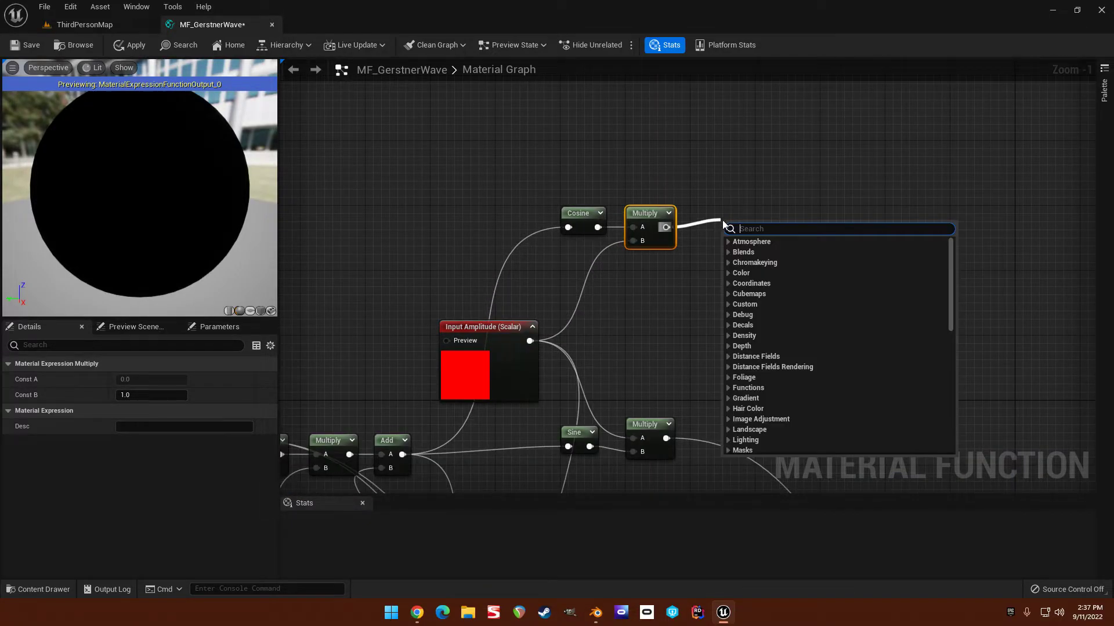
text(mu)
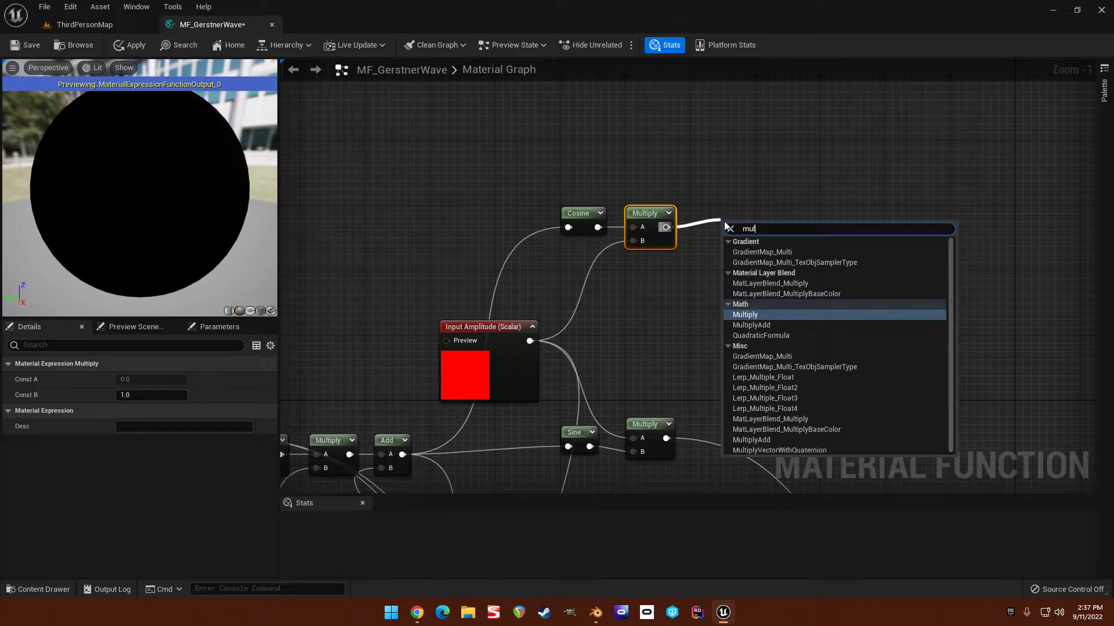
text(l)
key(Return)
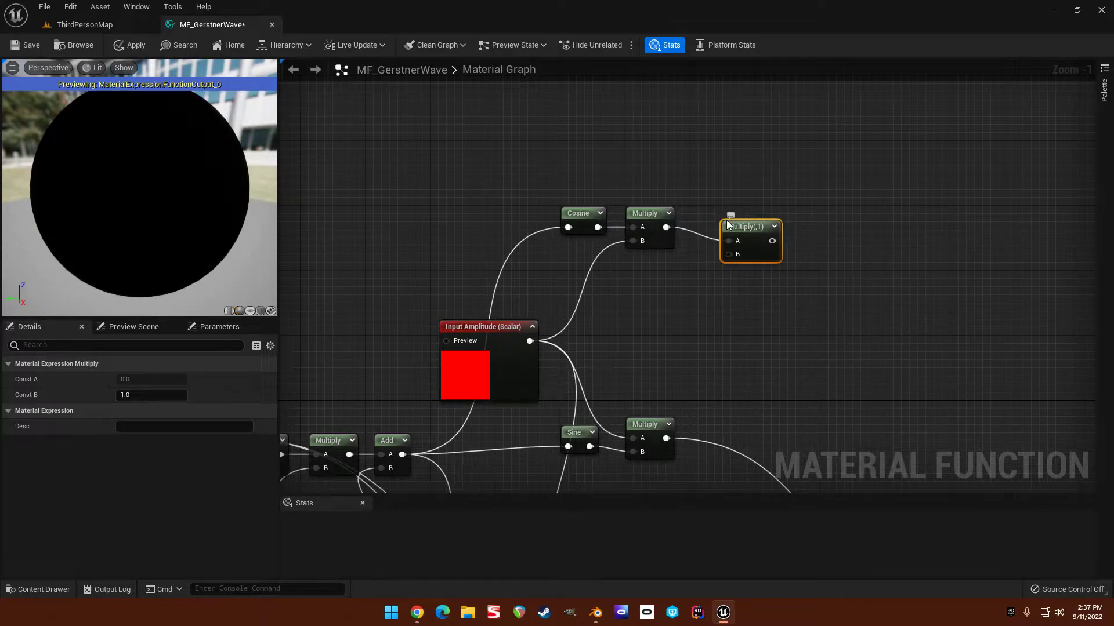
drag(734, 213, 718, 213)
right_drag(717, 213, 689, 220)
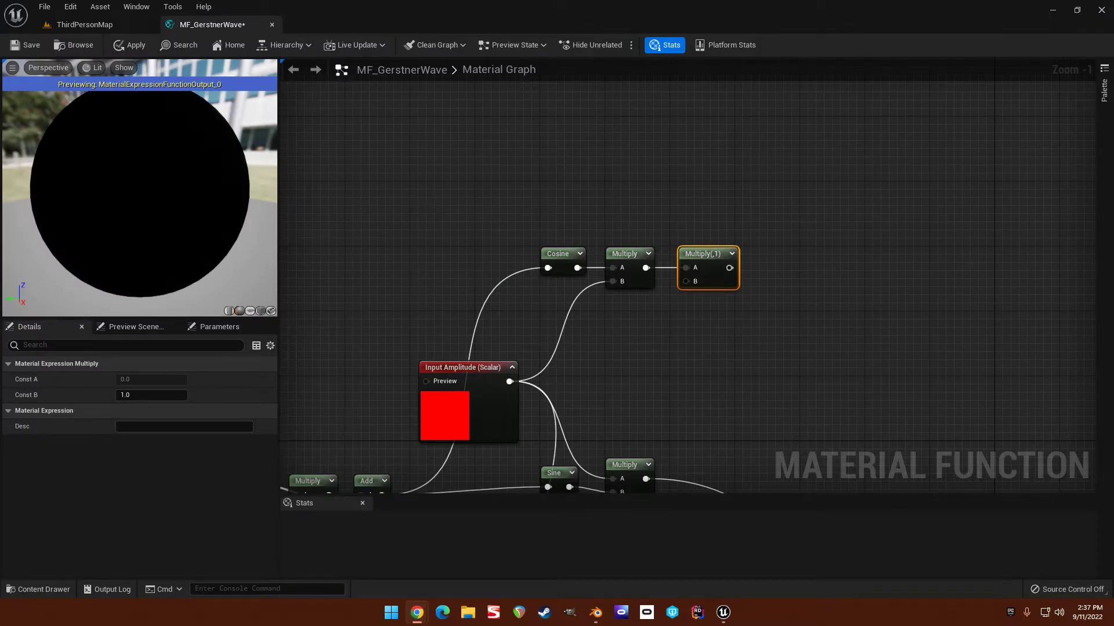
Switch to NVIDIA's GPU Gems water simulation chapter, examine the Qi steepness formula below Equation 9, and return to Unreal Editor.
key(alt+Tab)
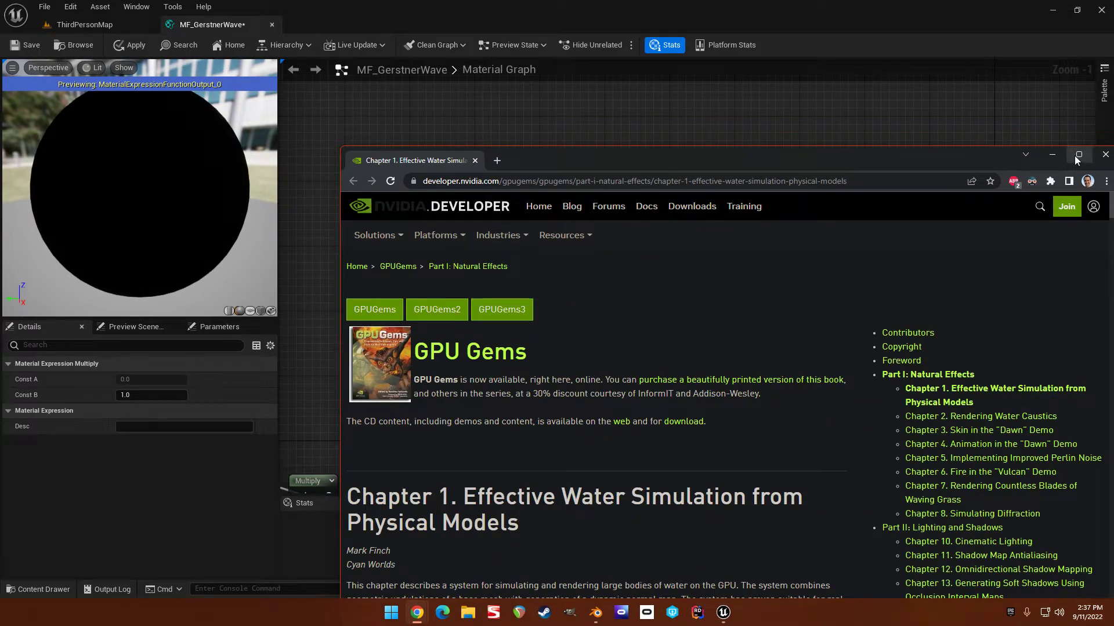
click(1078, 155)
scroll(382, 381, down, 20)
scroll(291, 400, down, 19)
scroll(280, 404, down, 13)
scroll(294, 398, down, 5)
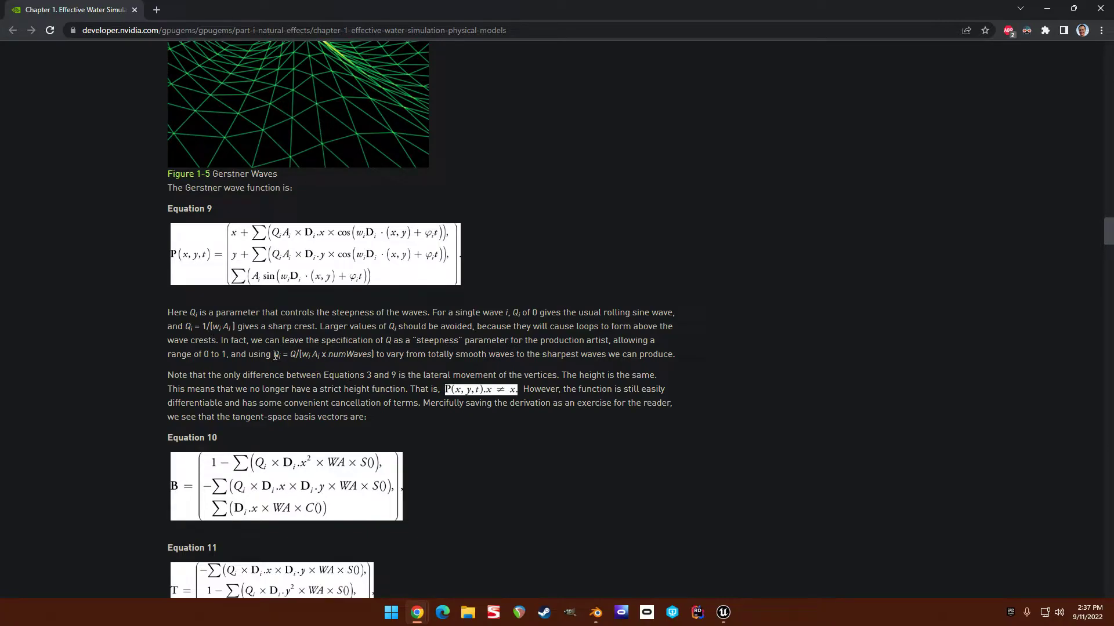
drag(275, 355, 373, 358)
key(alt+Tab)
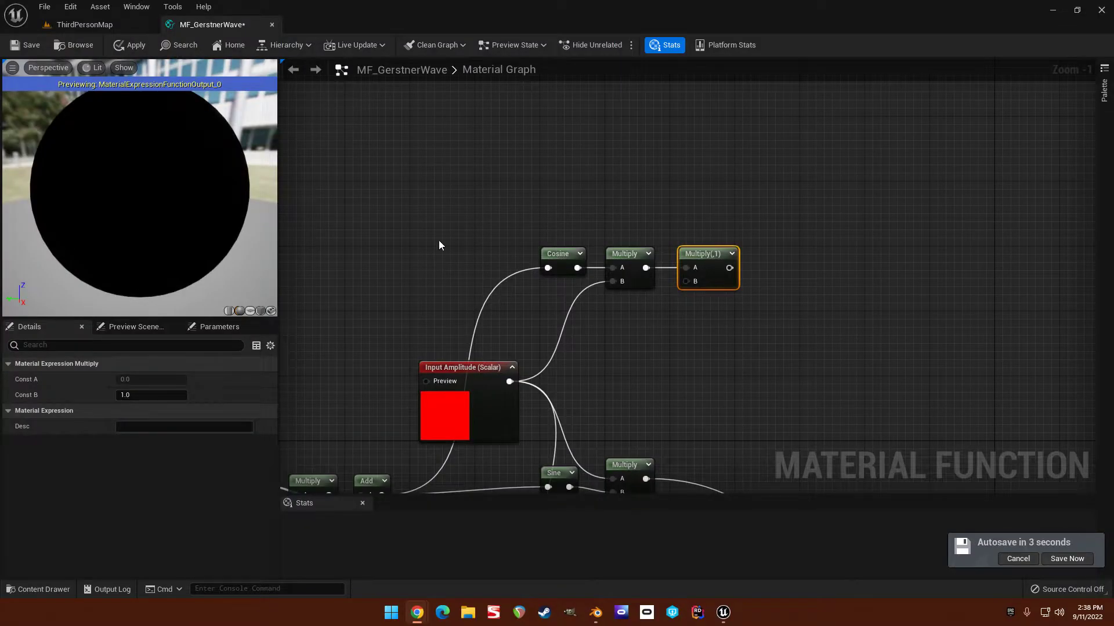
right_drag(480, 179, 486, 190)
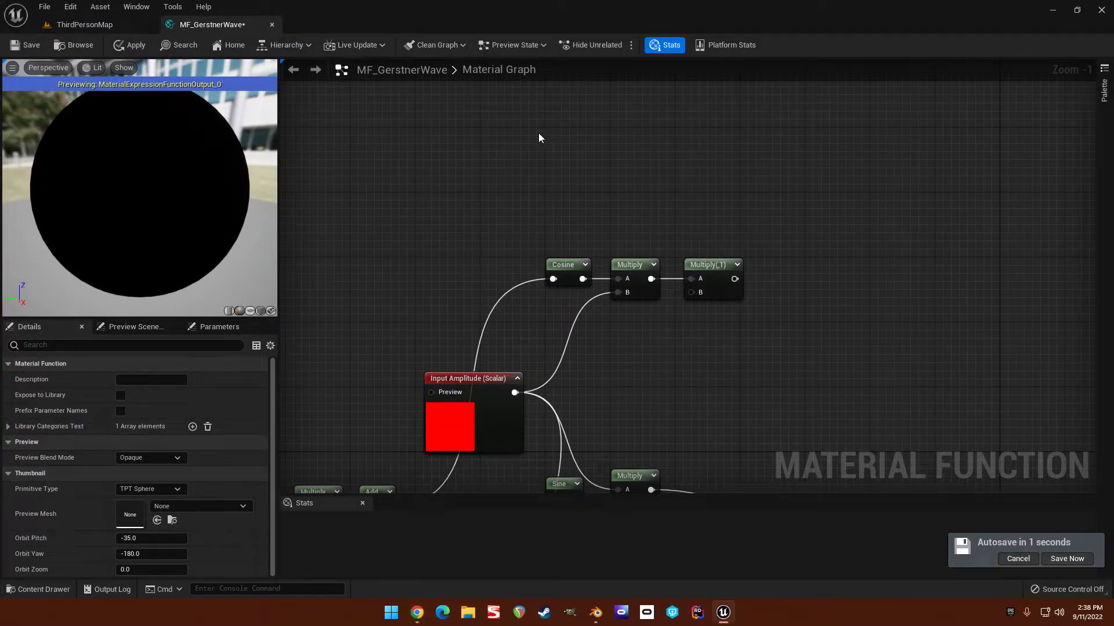
Place a Constant of 1 above the new Cosine row and feed it into input A of a new Divide node.
right_drag(517, 130, 510, 153)
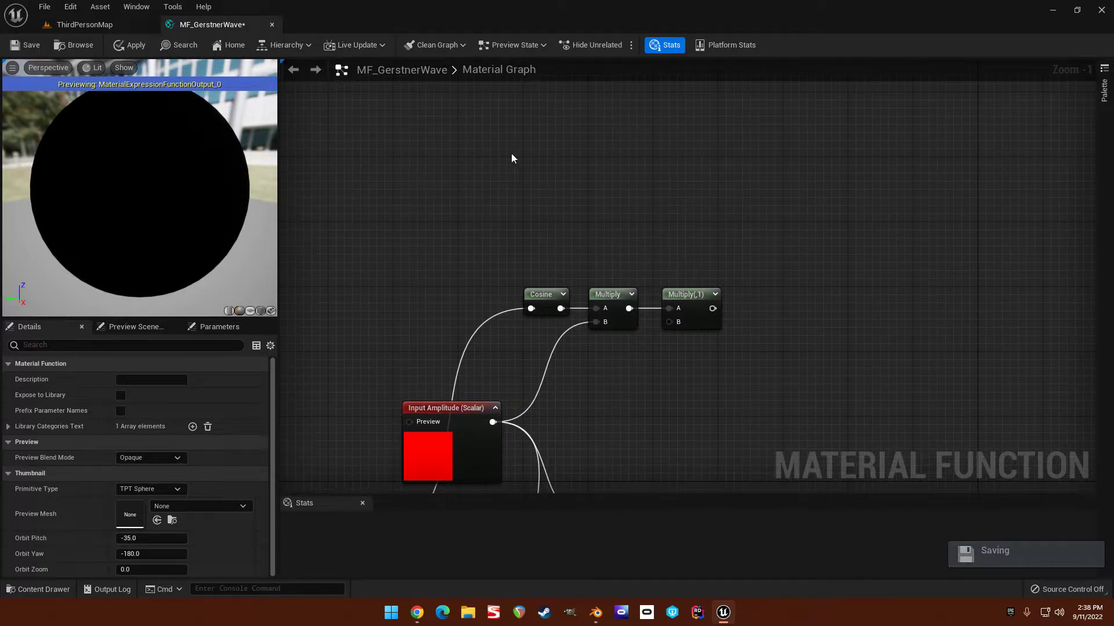
click(533, 149)
click(151, 379)
text(1)
click(419, 247)
drag(551, 170, 604, 181)
text(div)
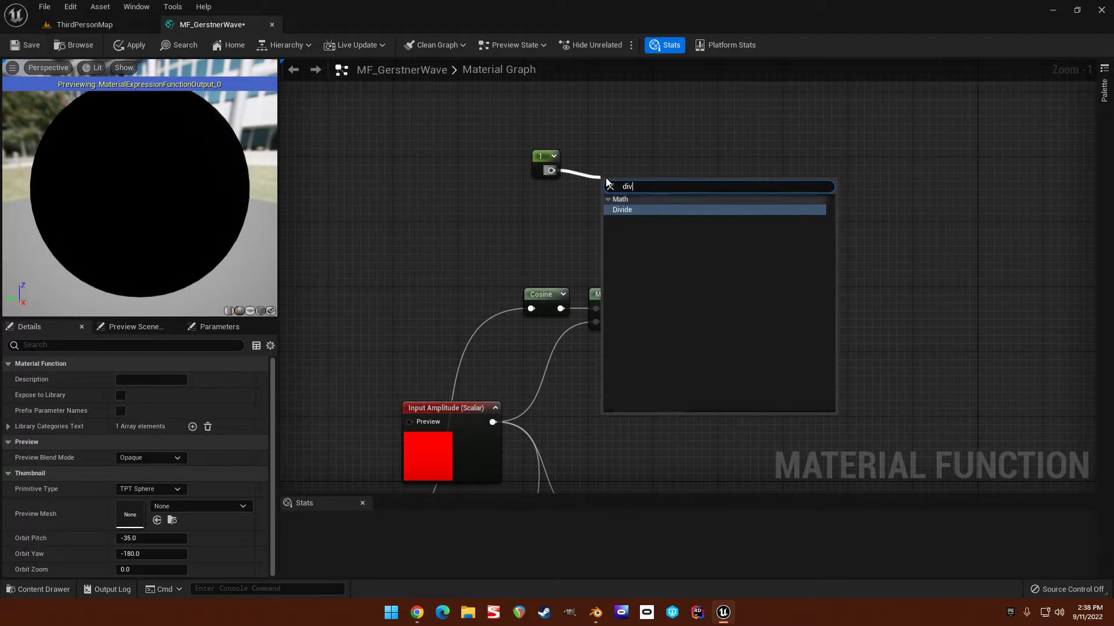
key(Return)
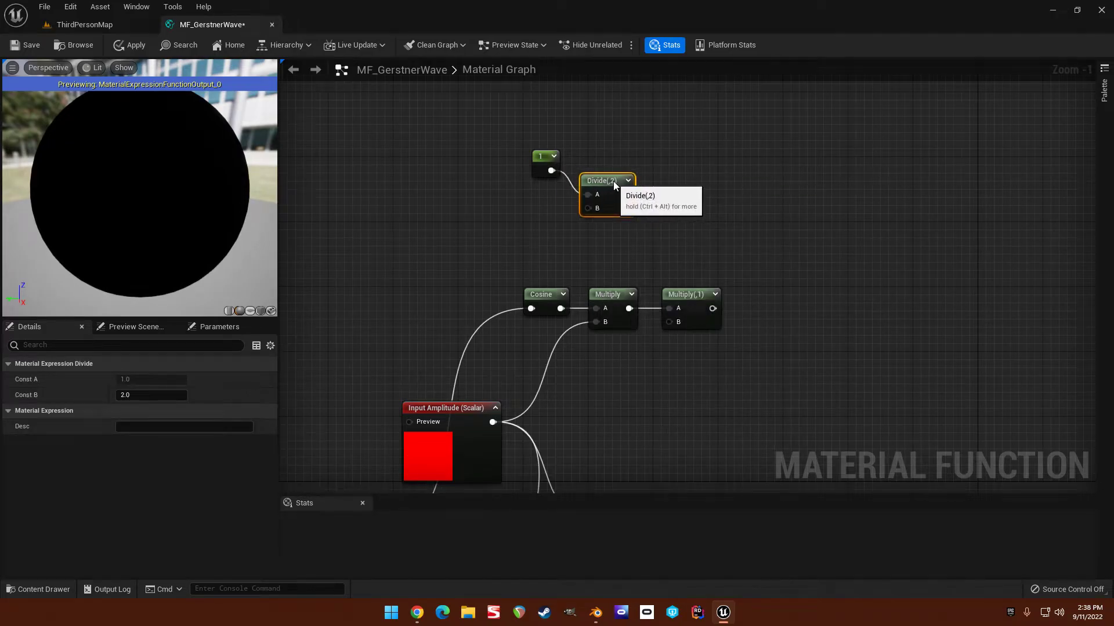
right_drag(570, 201, 593, 233)
ctrl+click(578, 193)
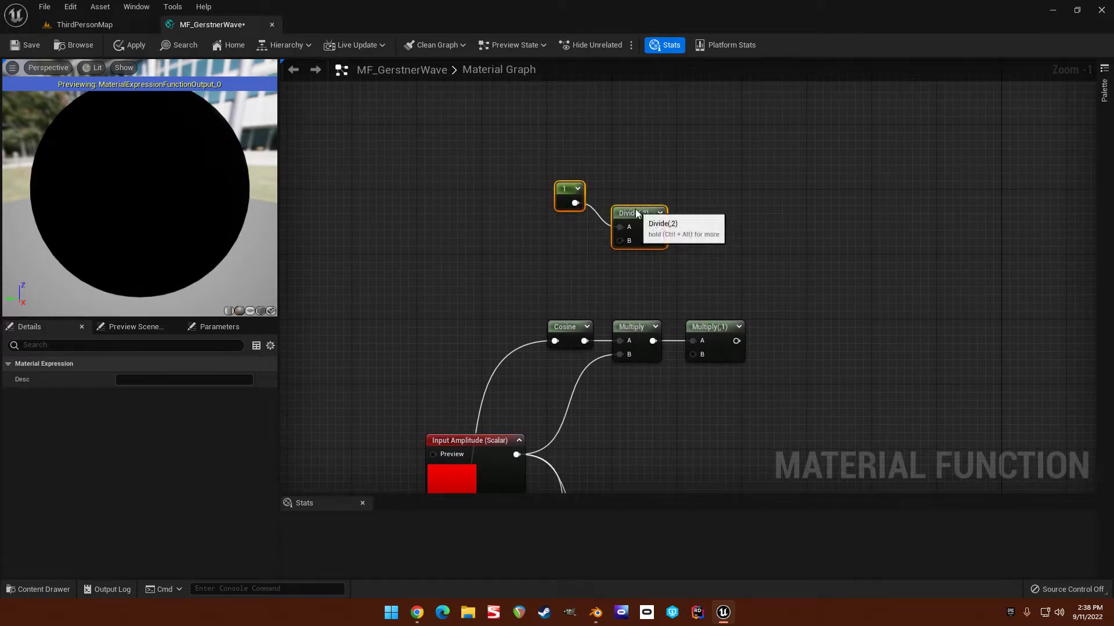
drag(630, 208, 623, 176)
right_drag(458, 232, 552, 215)
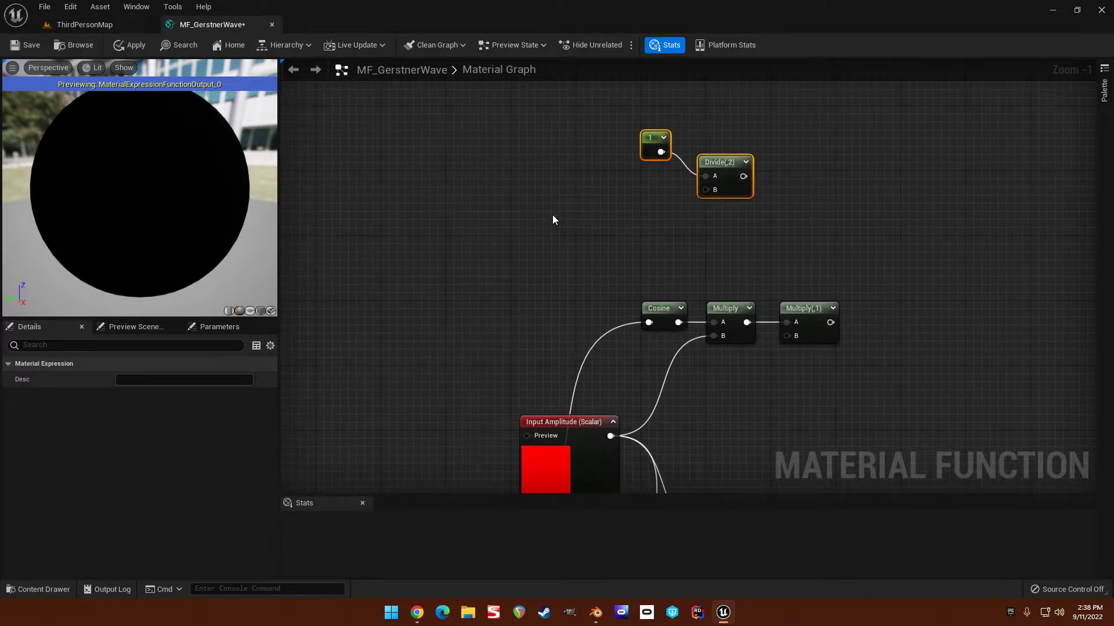
Add a Multiply node below and before the Divide node, and chain its result into input A of a second Multiply.
right_click(555, 211)
text(mu)
key(Return)
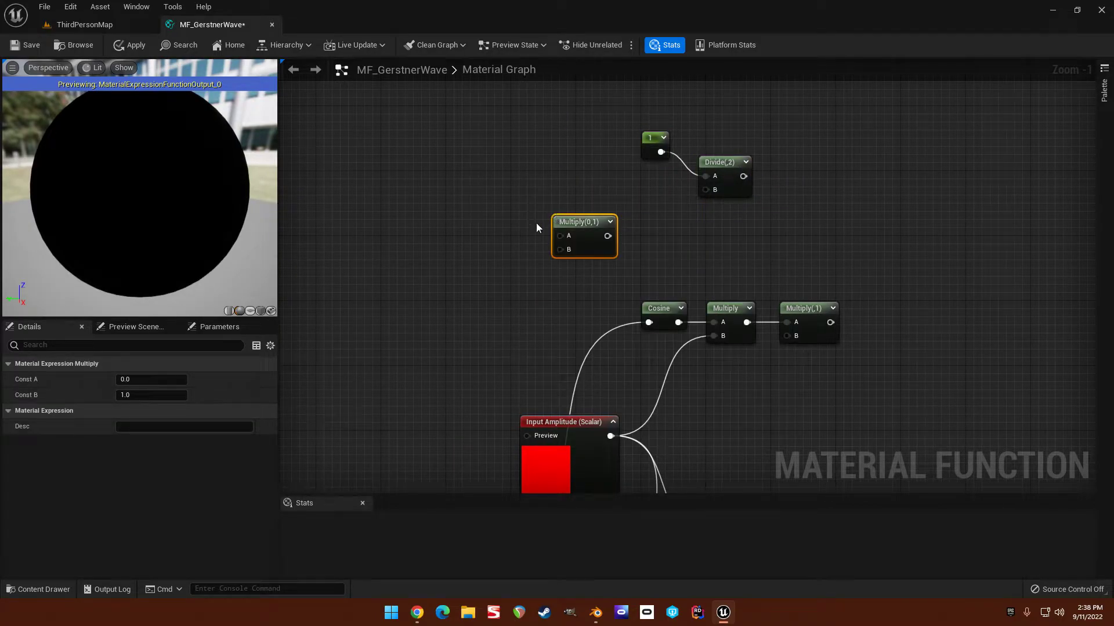
drag(593, 233, 552, 212)
right_drag(576, 218, 583, 255)
drag(574, 251, 604, 252)
text(mul)
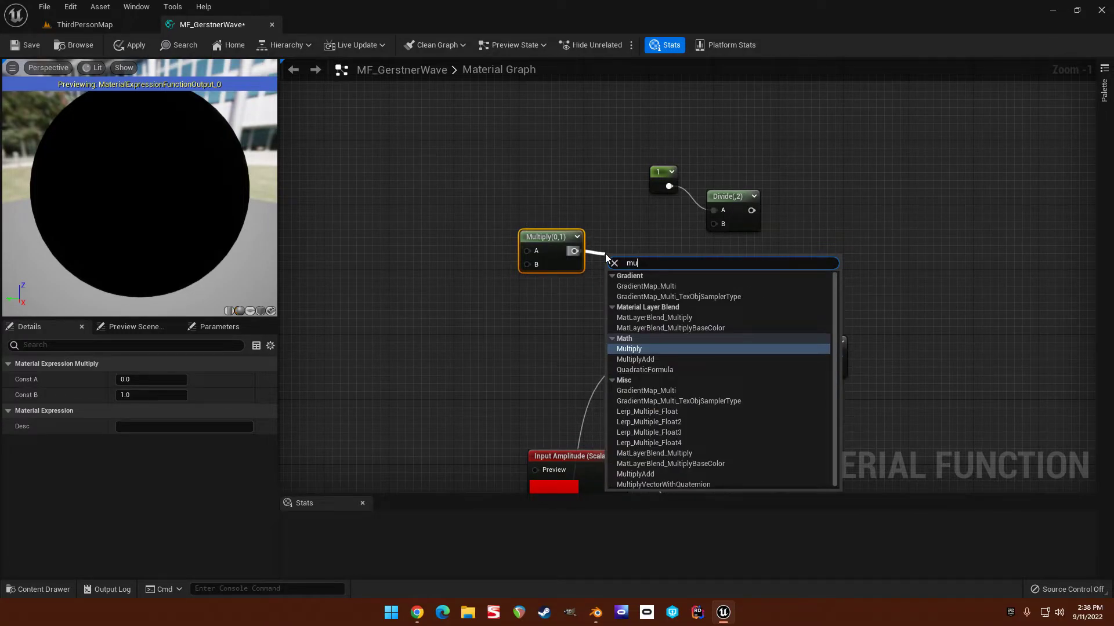
key(Escape)
Connect the w Divide node's output to input A of the first chained Multiply and the Amplitude input to its B.
right_drag(685, 317, 618, 224)
scroll(618, 244, down, 2)
right_drag(619, 360, 694, 227)
drag(465, 452, 620, 209)
right_drag(626, 273, 590, 137)
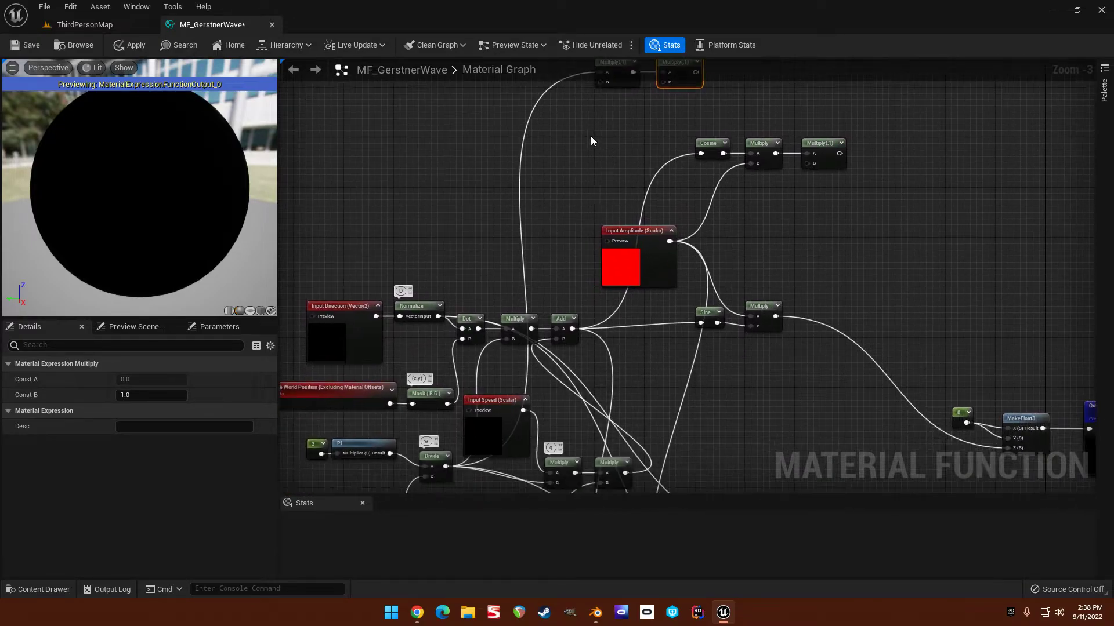
drag(670, 241, 601, 84)
right_drag(622, 112, 676, 272)
click(583, 281)
text(NumberOfWaves)
key(Return)
scroll(624, 224, up, 3)
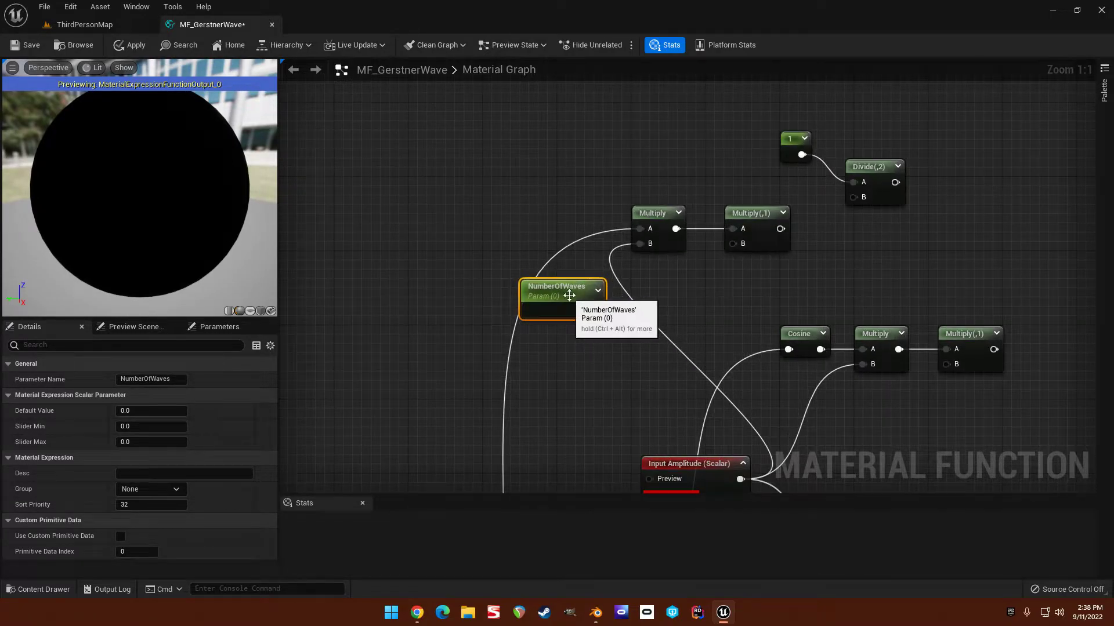
right_drag(601, 313, 564, 211)
key(Delete)
Add a Function Input node before the chained Multiply nodes, set its type to Function Input Scalar and name it NumberOfWaves.
right_drag(456, 181, 489, 240)
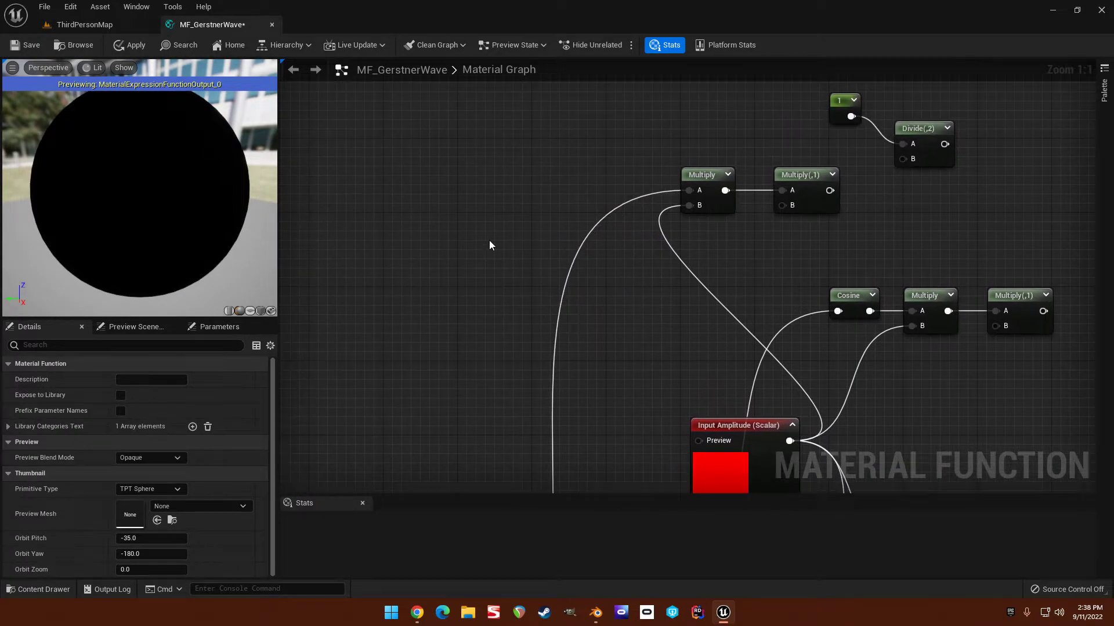
right_click(489, 240)
text(func)
key(Return)
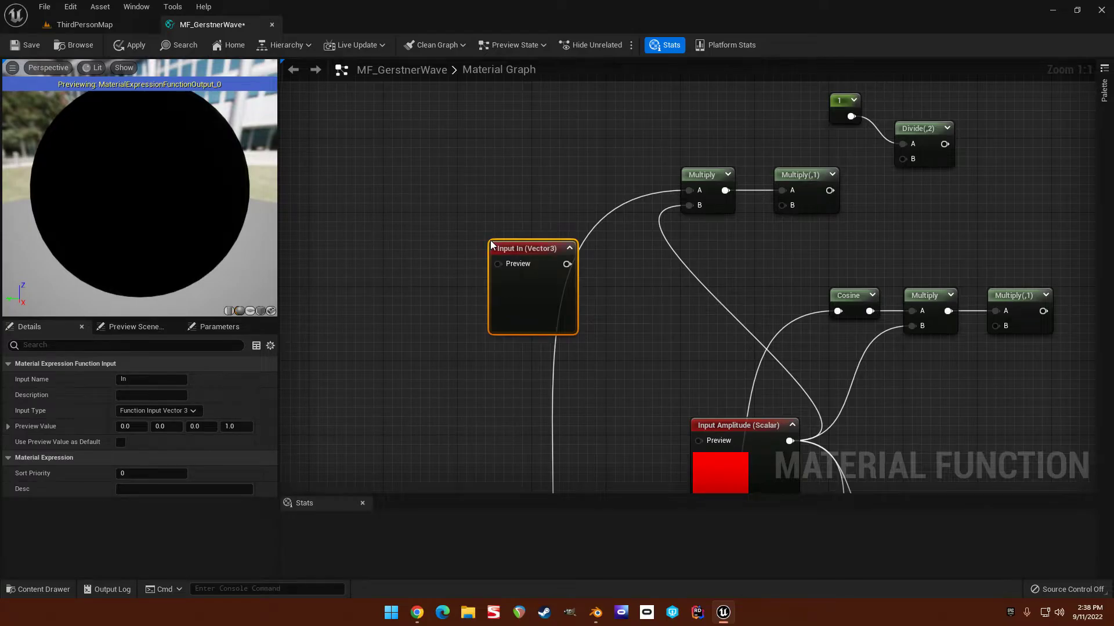
click(168, 410)
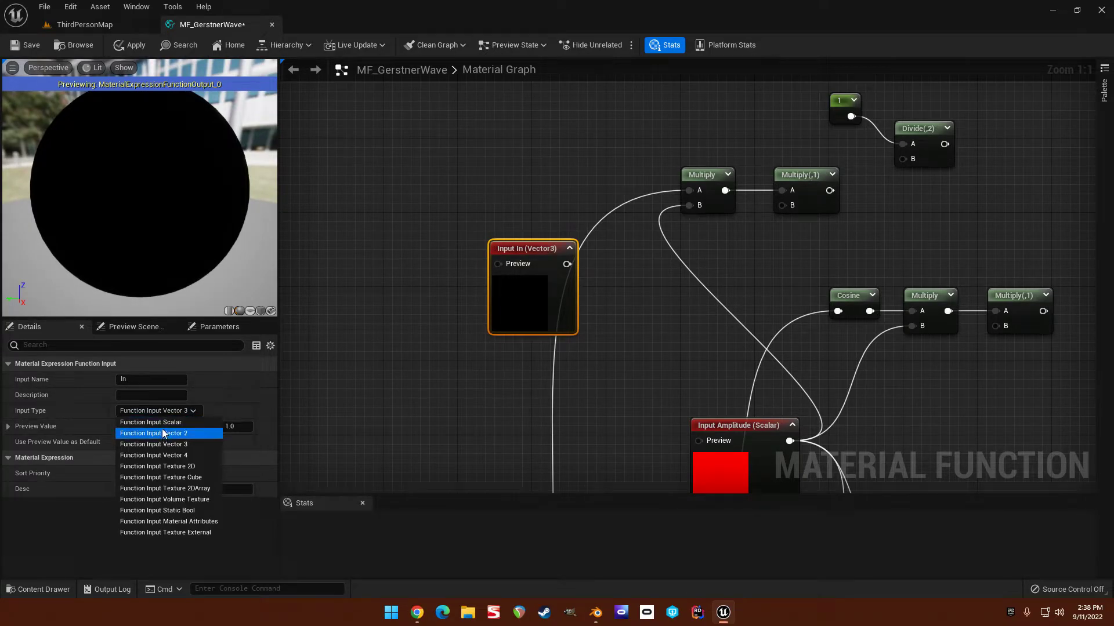
click(162, 422)
click(156, 379)
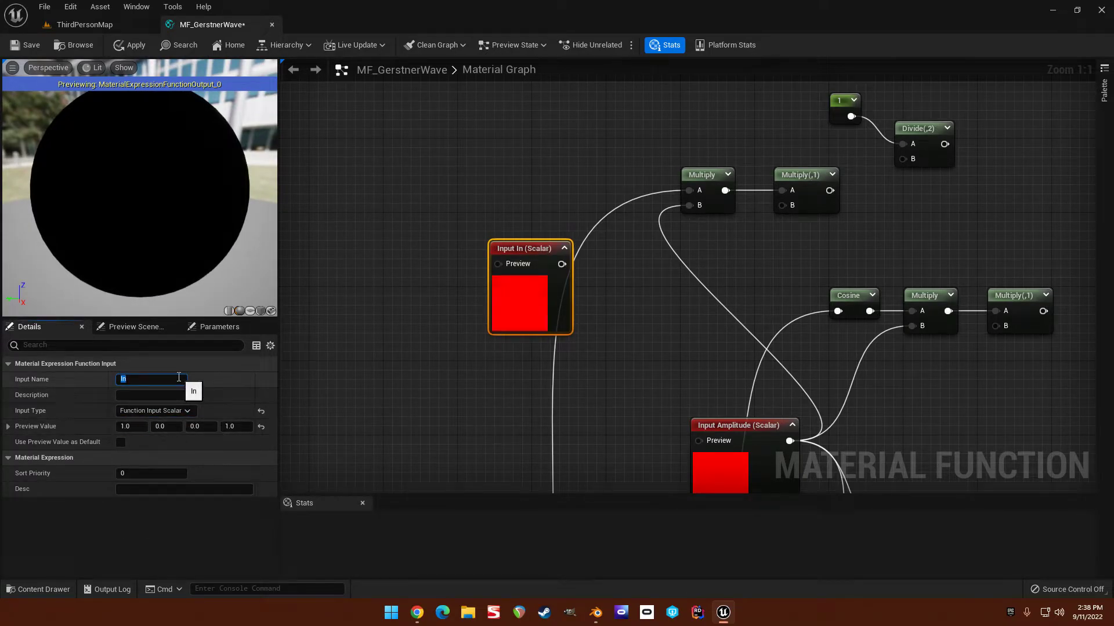
text(NumberOfWaves)
key(Return)
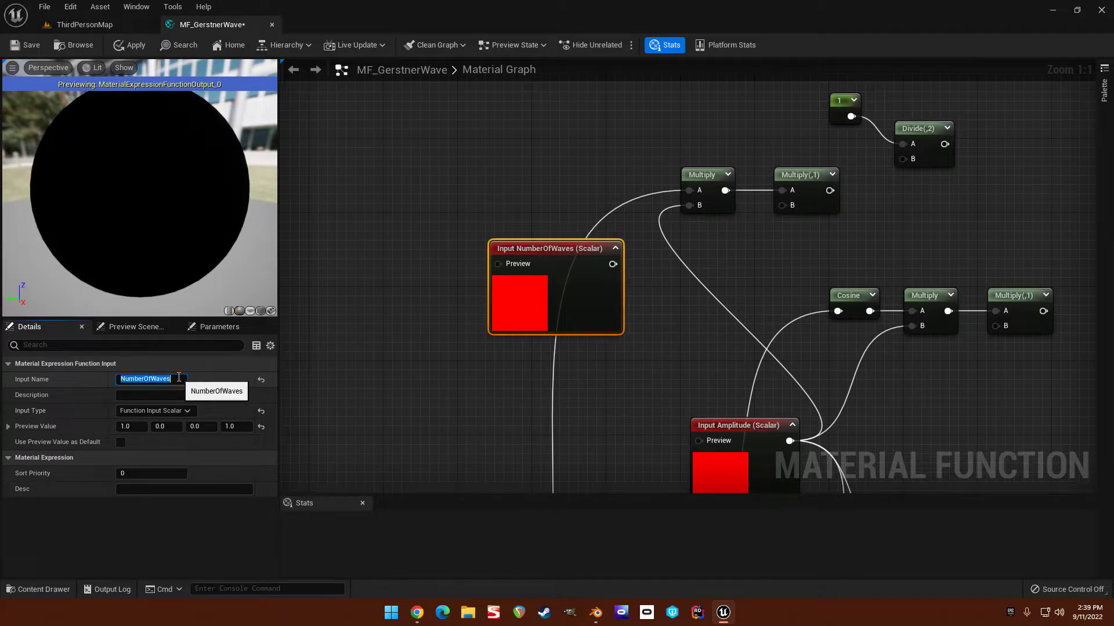
Connect NumberOfWaves to input B of the second chained Multiply, and that Multiply's result to input B of the Divide node.
drag(613, 264, 783, 207)
right_drag(783, 207, 631, 260)
drag(664, 244, 752, 210)
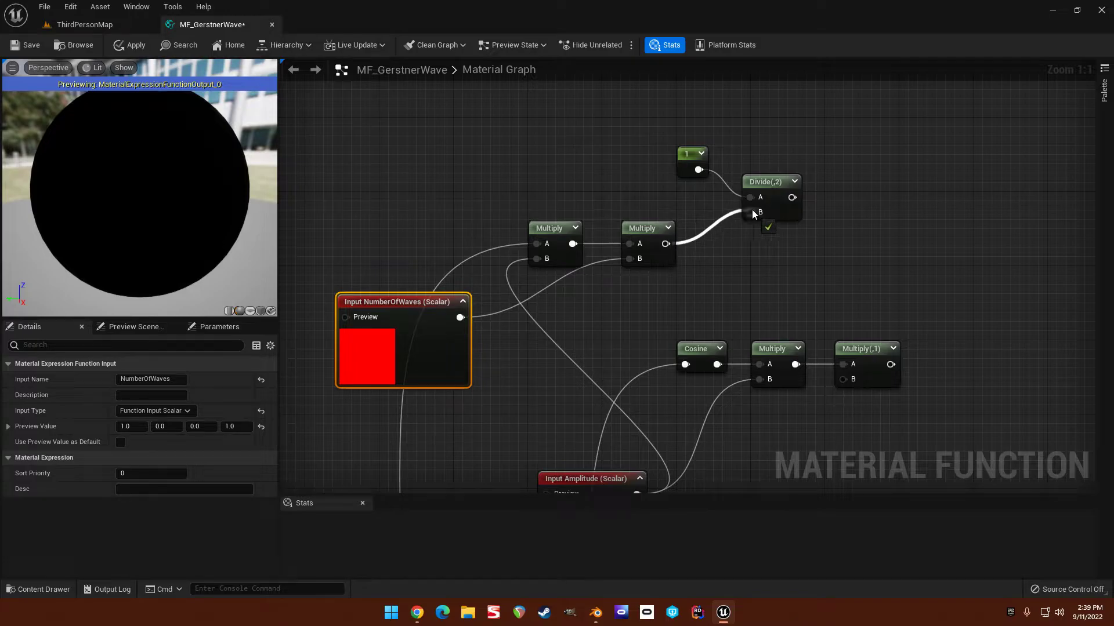
Label the Divide node fed by the Constant 1 with the comment Q.
right_drag(751, 213, 705, 216)
click(703, 213)
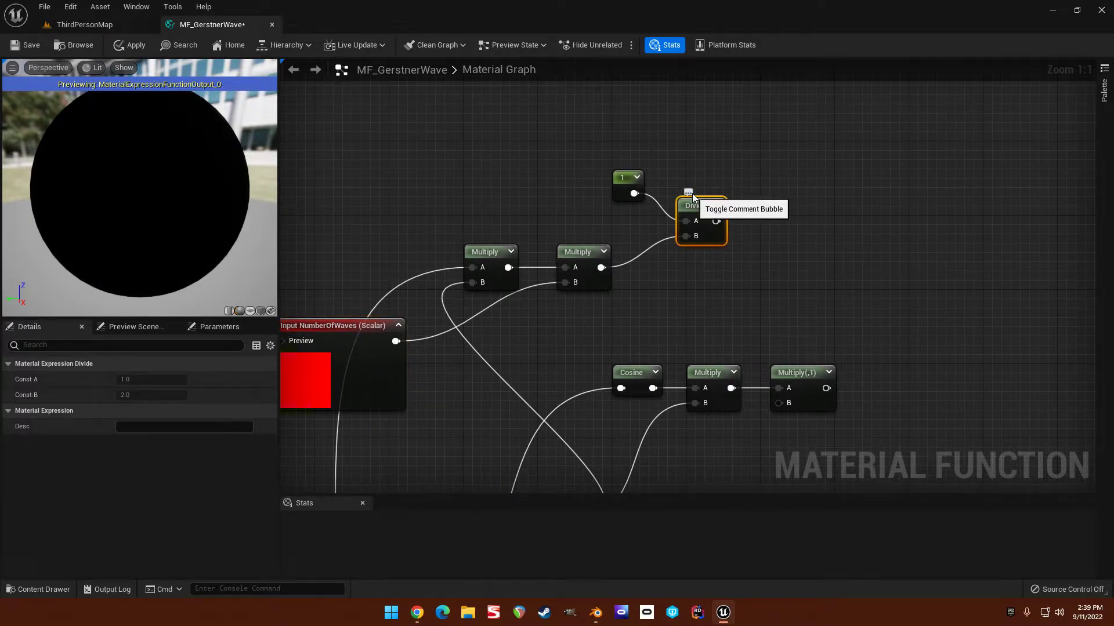
click(688, 191)
click(710, 183)
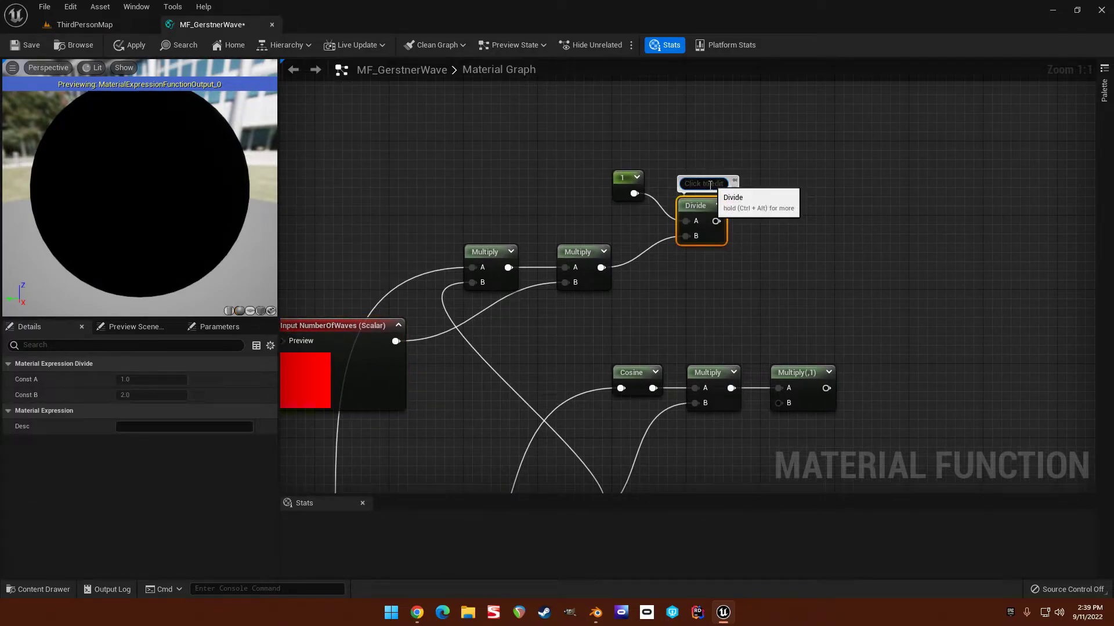
text(Q)
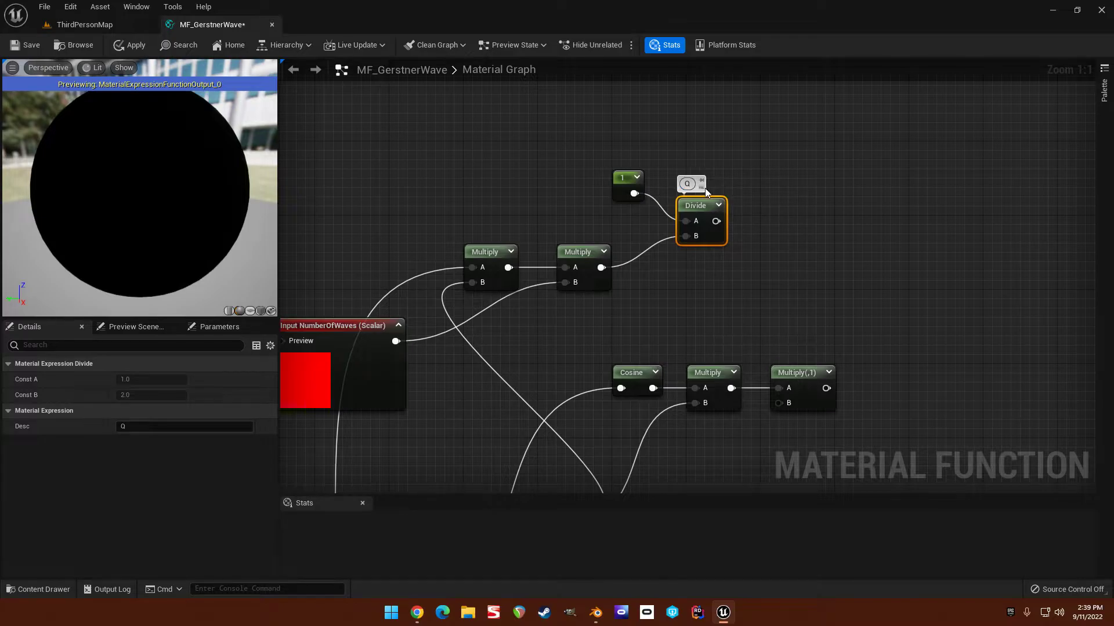
click(805, 211)
Feed the Q result into input A of the last Multiply in the Cosine row, with the Cosine-Amplitude product on input B.
scroll(754, 253, down, 3)
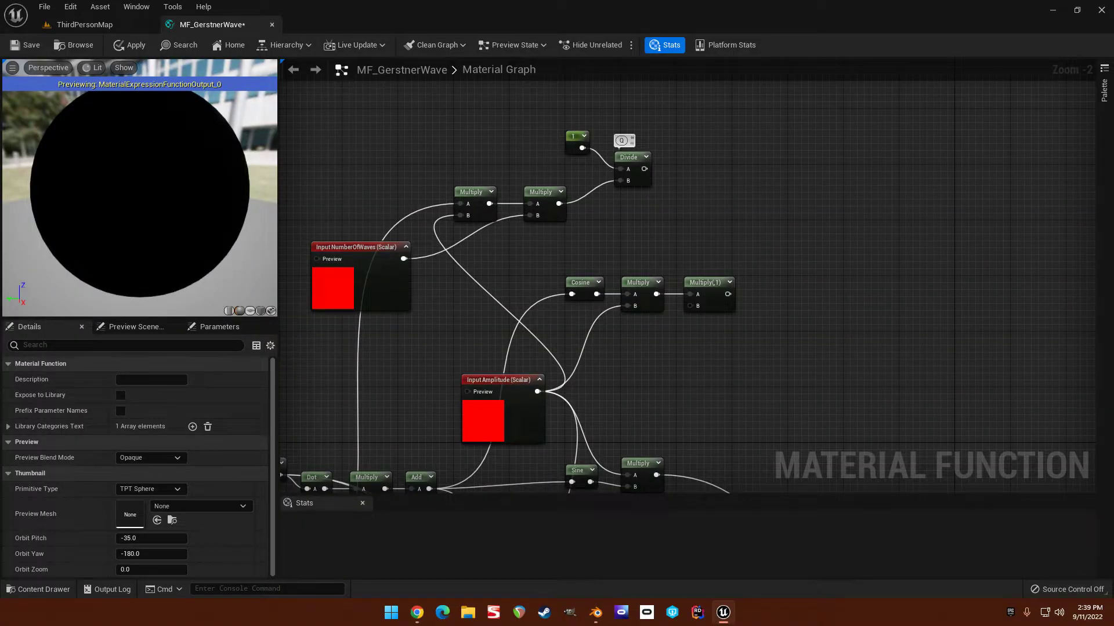
key(alt+Tab)
right_drag(720, 177, 775, 206)
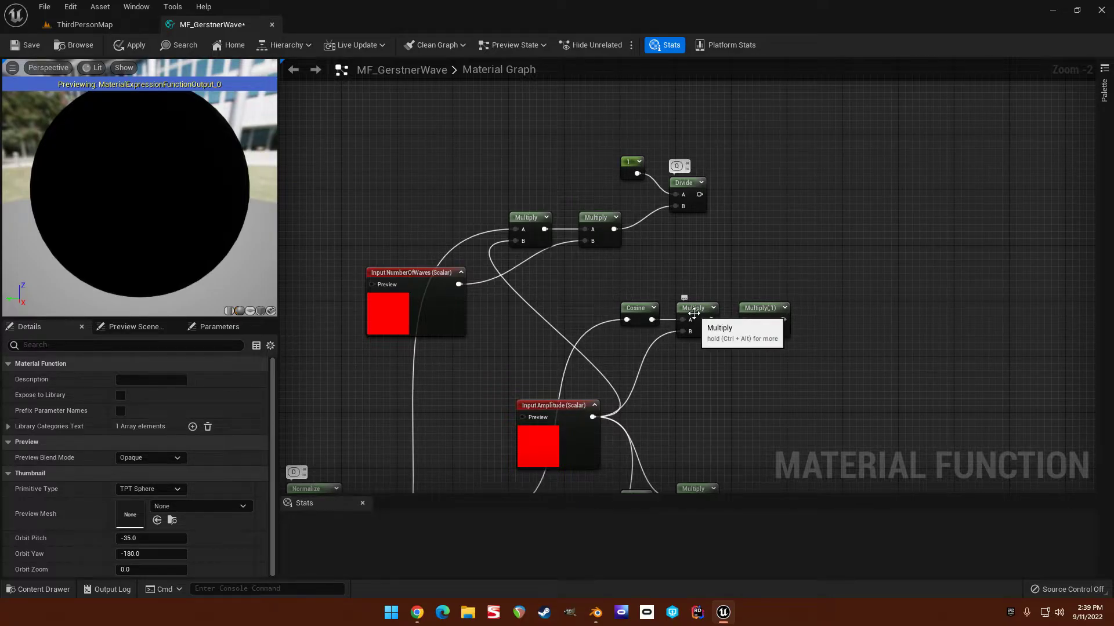
click(767, 310)
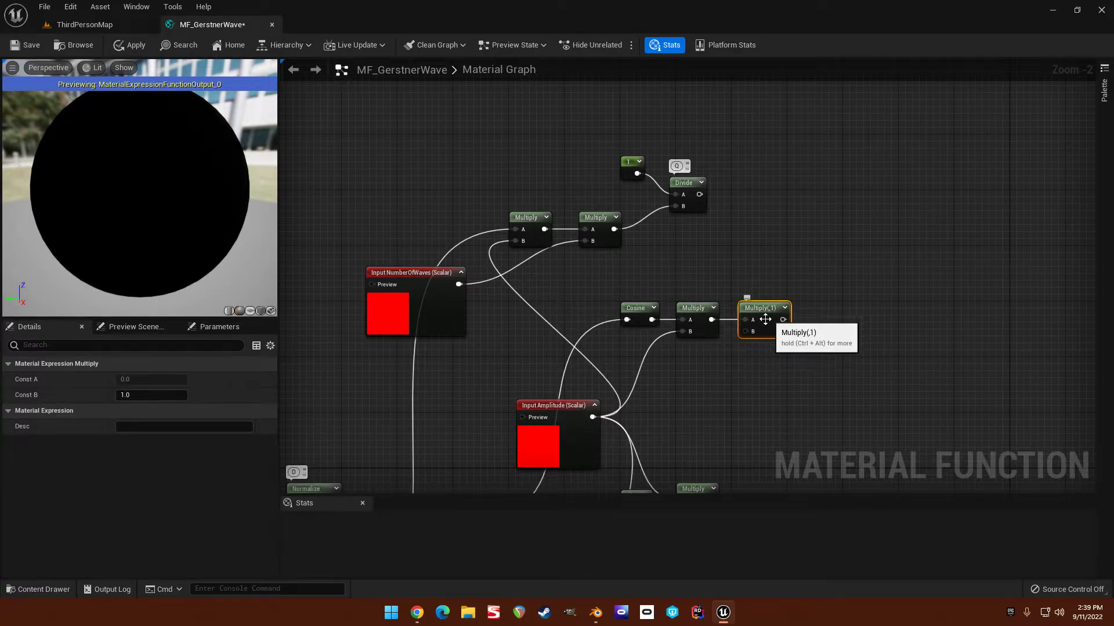
drag(699, 194, 746, 319)
right_drag(806, 296, 805, 259)
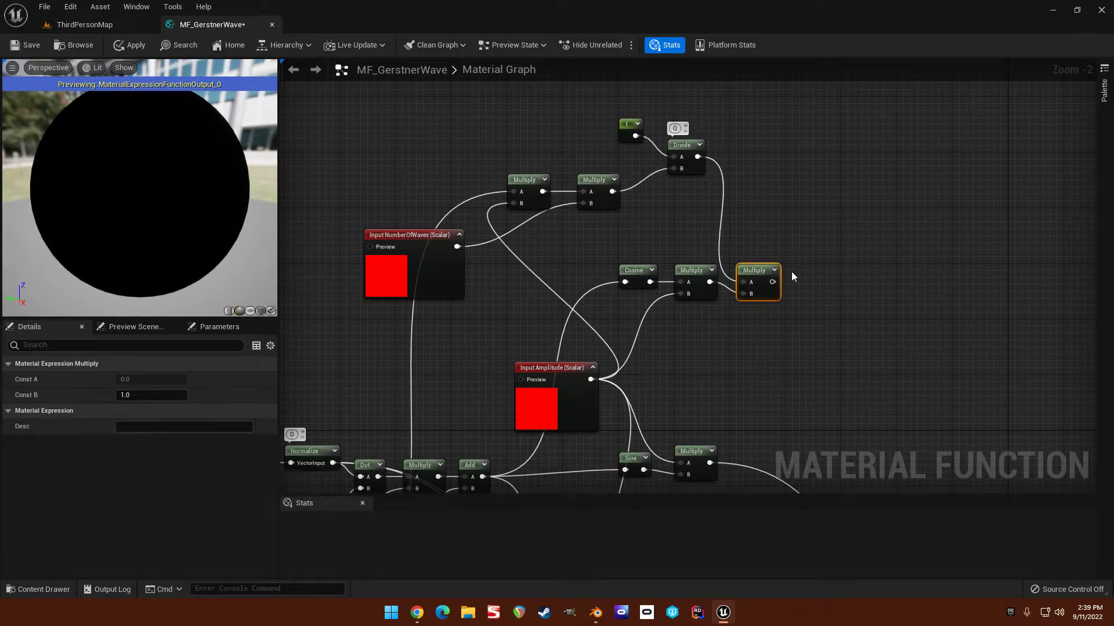
Paste a copy of the Mask (R G) node beyond the Cosine row and limit it to the R channel.
right_drag(800, 281, 803, 226)
scroll(803, 226, down, 1)
right_drag(724, 276, 753, 222)
right_drag(457, 325, 440, 319)
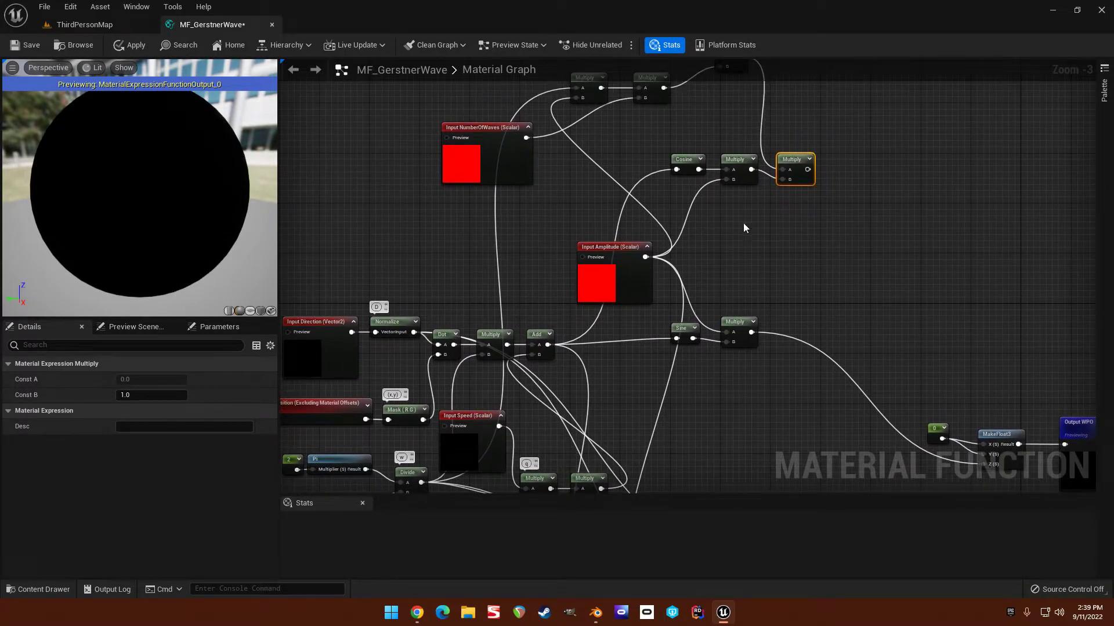
click(776, 210)
right_drag(849, 180, 780, 225)
key(ctrl+v)
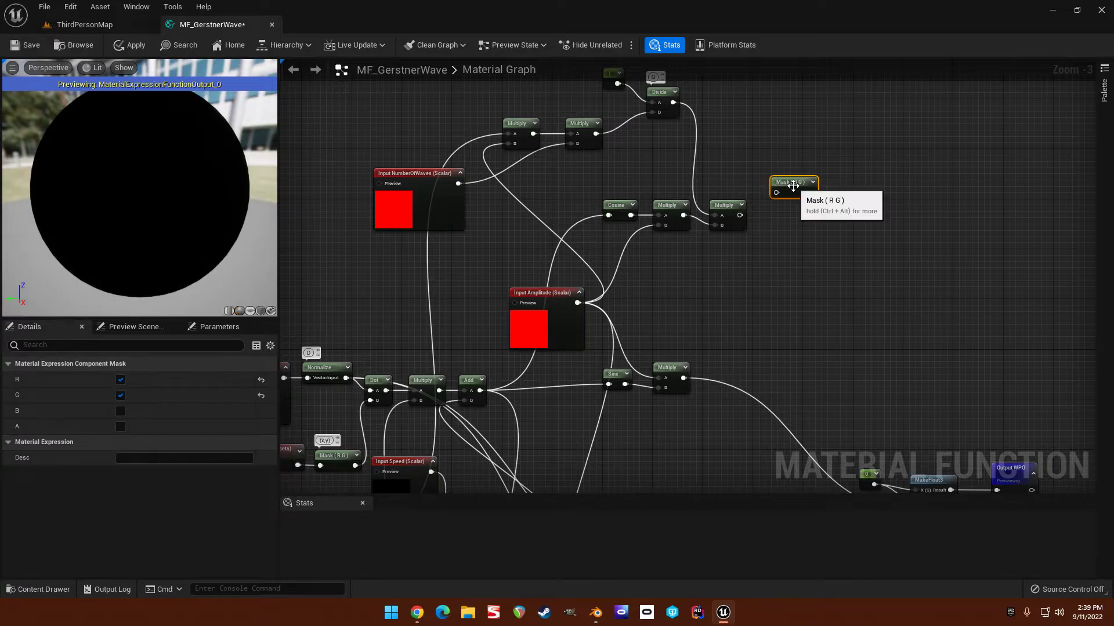
click(120, 397)
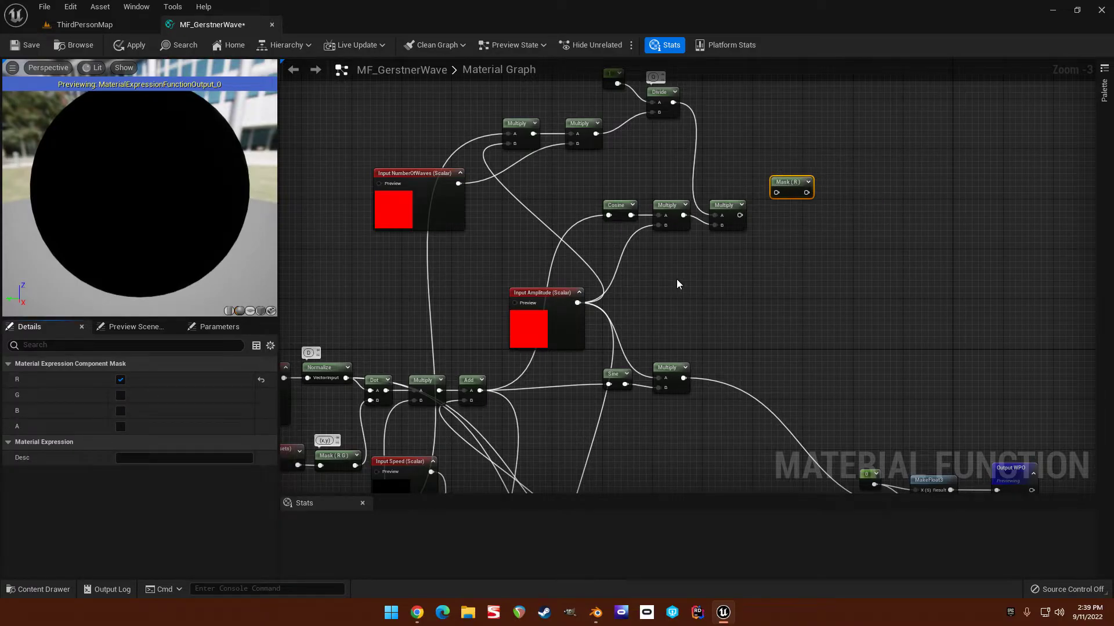
Connect the output of the Normalize node labelled D to the new Mask (R) node's input.
right_drag(674, 279, 745, 241)
mouse_move(390, 364)
right_down()
mouse_move(436, 354)
mouse_move(455, 310)
mouse_move(395, 348)
right_up()
drag(441, 329, 870, 139)
right_drag(870, 142, 770, 232)
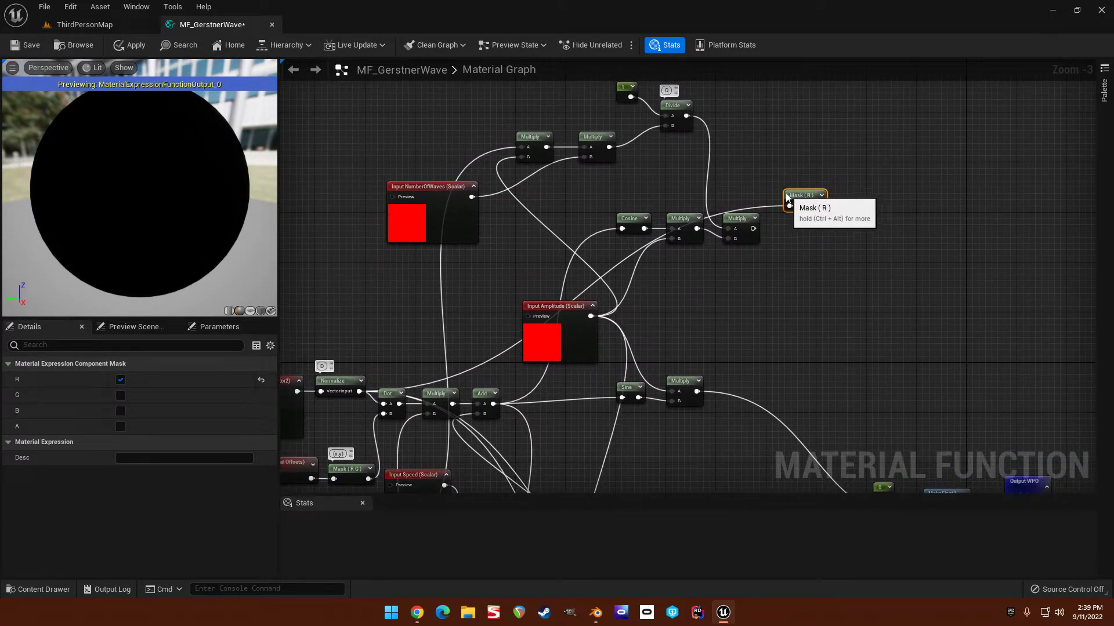
right_drag(778, 193, 782, 222)
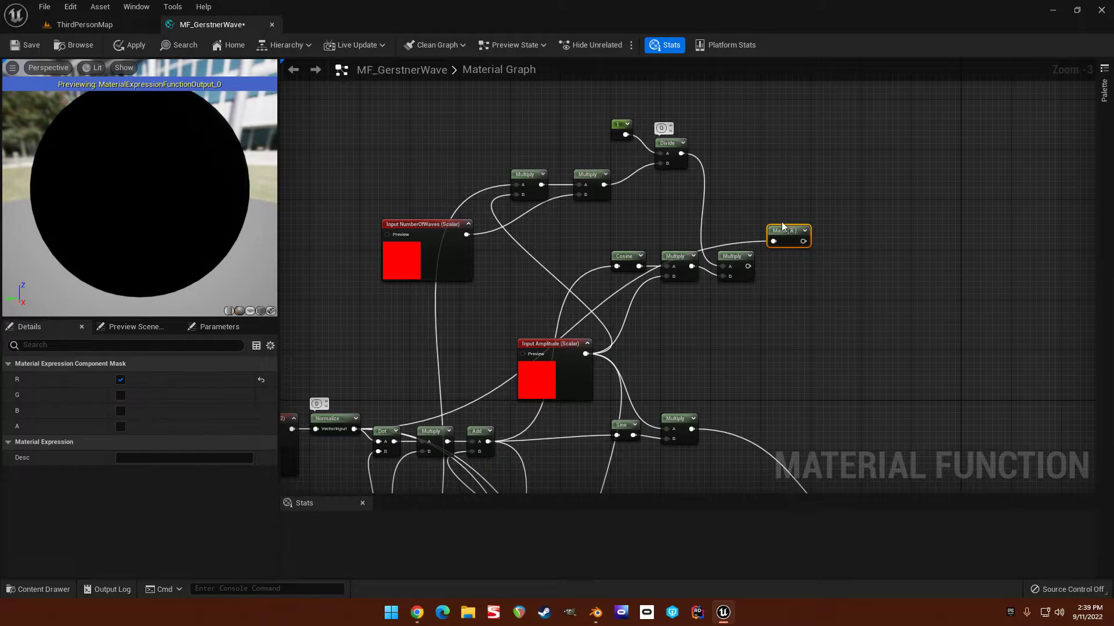
Label the Mask (R) node with the comment D.x.
scroll(774, 225, up, 3)
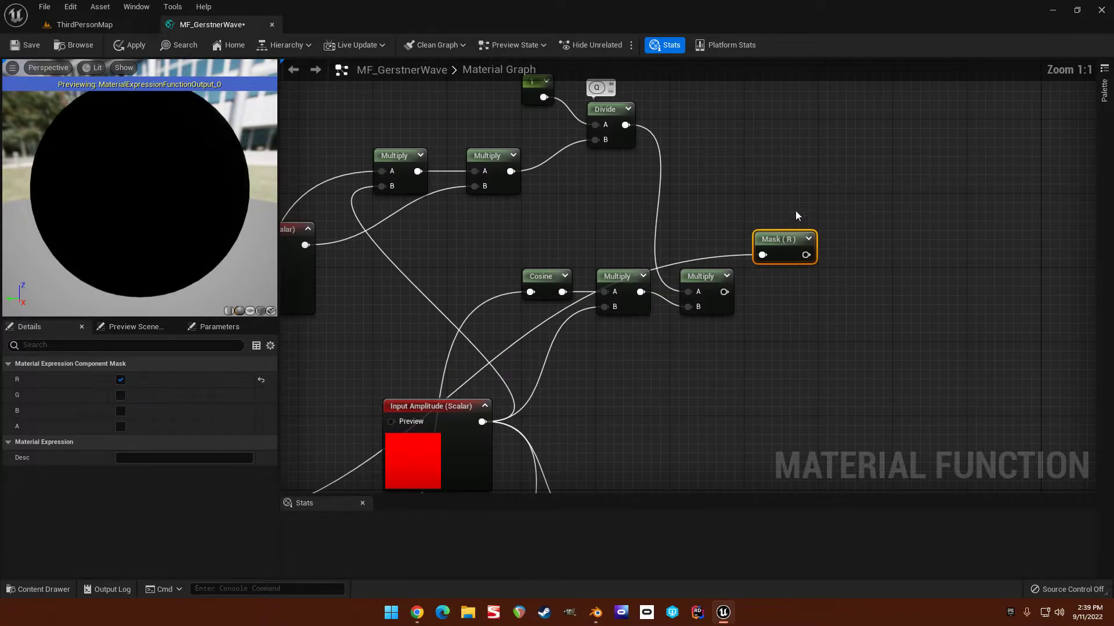
click(764, 225)
text(D.x)
key(Return)
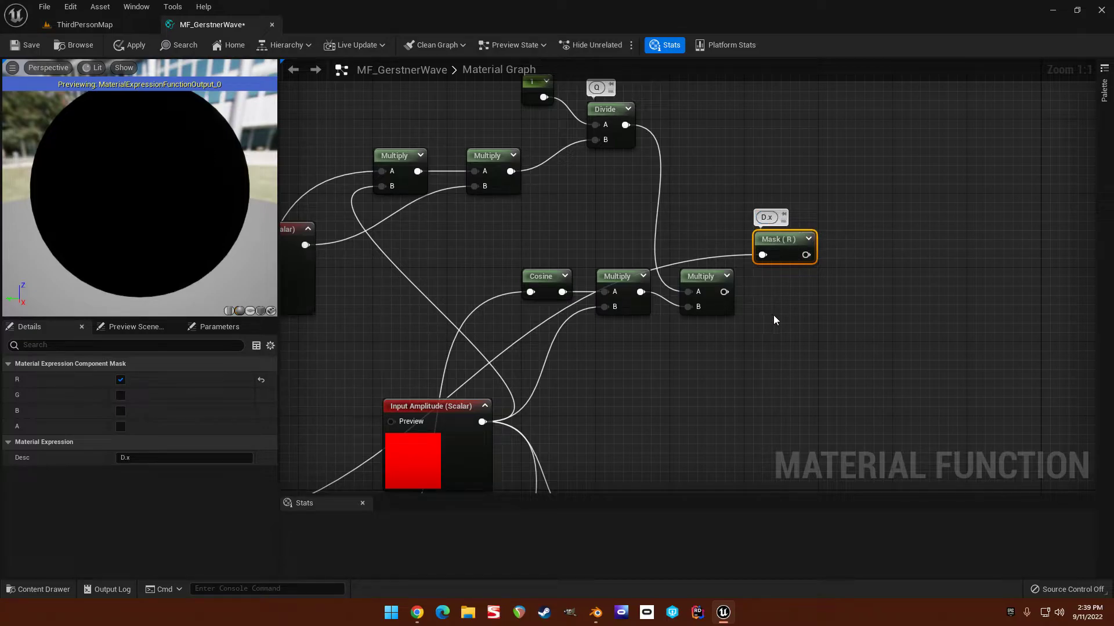
Multiply the D.x mask by the Q-scaled cosine product in a new Multiply node, and place the mask above the row.
mouse_move(778, 311)
right_down()
mouse_move(773, 290)
mouse_move(763, 298)
right_up()
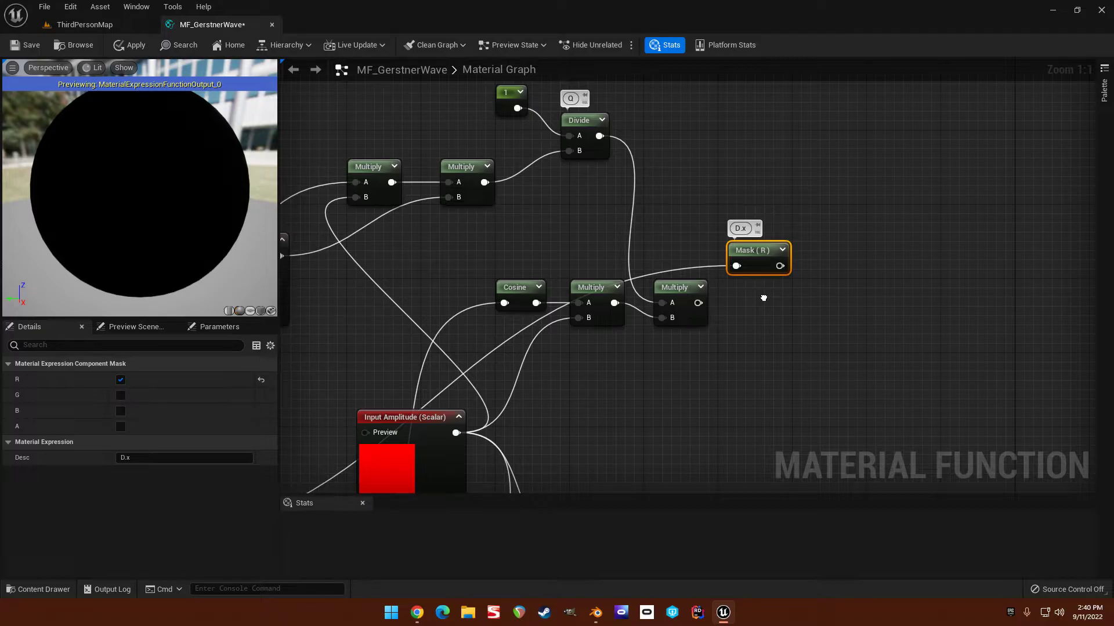
drag(698, 302, 747, 319)
text(multiply)
key(Return)
drag(780, 266, 747, 302)
drag(766, 253, 701, 225)
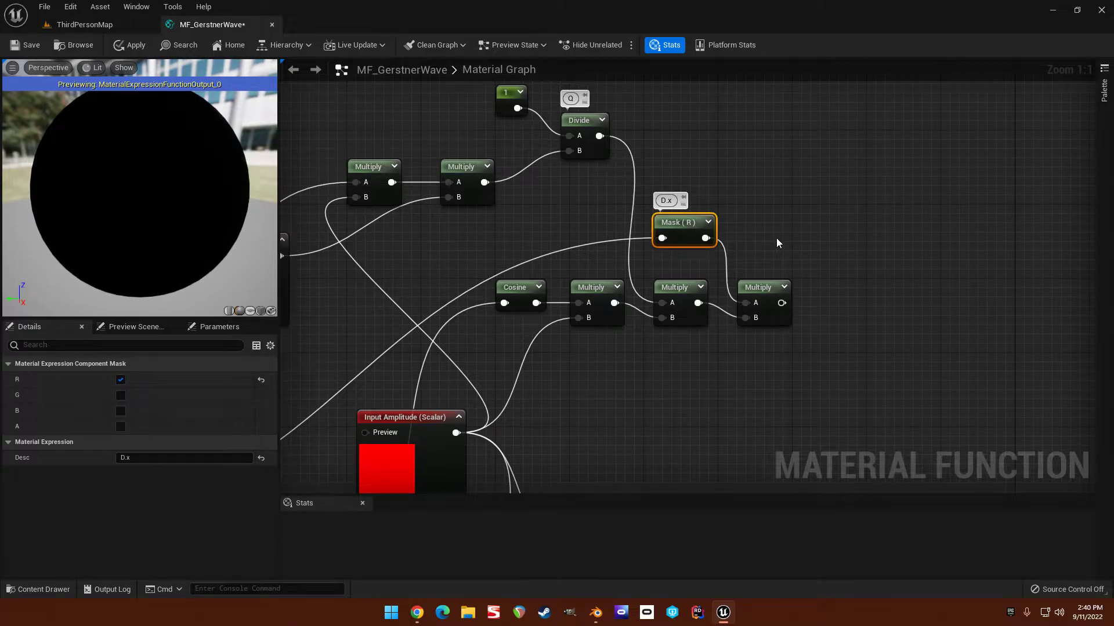
Connect the final Multiply of the Cosine row to the X input of the MakeFloat3 node.
right_drag(776, 238, 809, 202)
click(808, 202)
scroll(821, 193, down, 1)
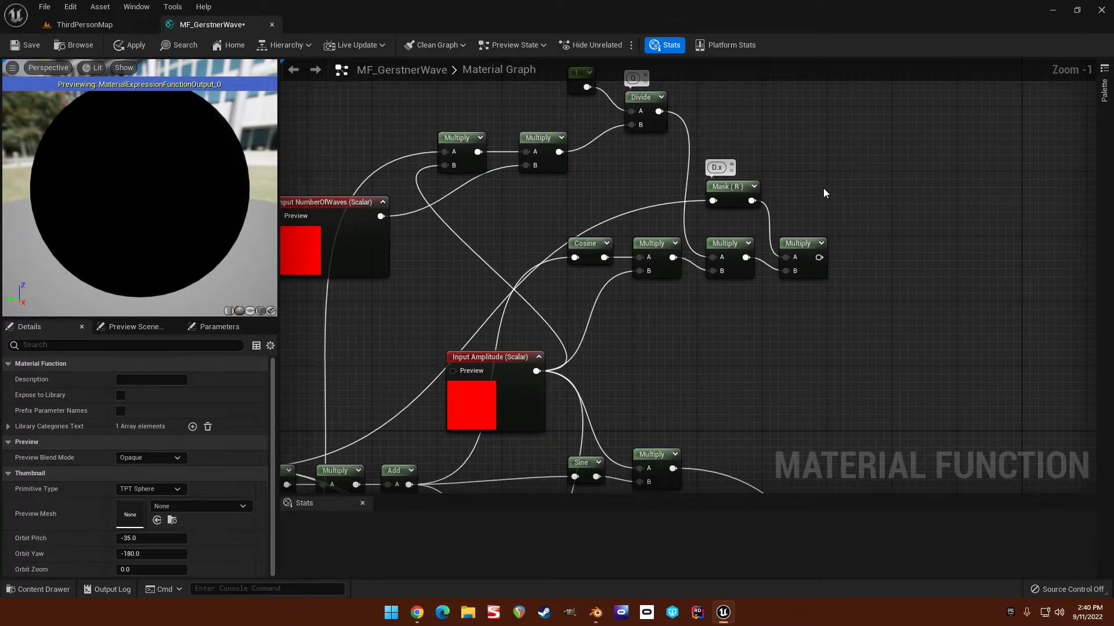
scroll(827, 199, down, 2)
right_drag(850, 254, 750, 182)
scroll(777, 197, down, 1)
right_drag(778, 229, 708, 180)
scroll(708, 180, up, 1)
mouse_move(676, 142)
mouse_down()
mouse_move(799, 375)
mouse_move(794, 415)
mouse_up()
click(743, 406)
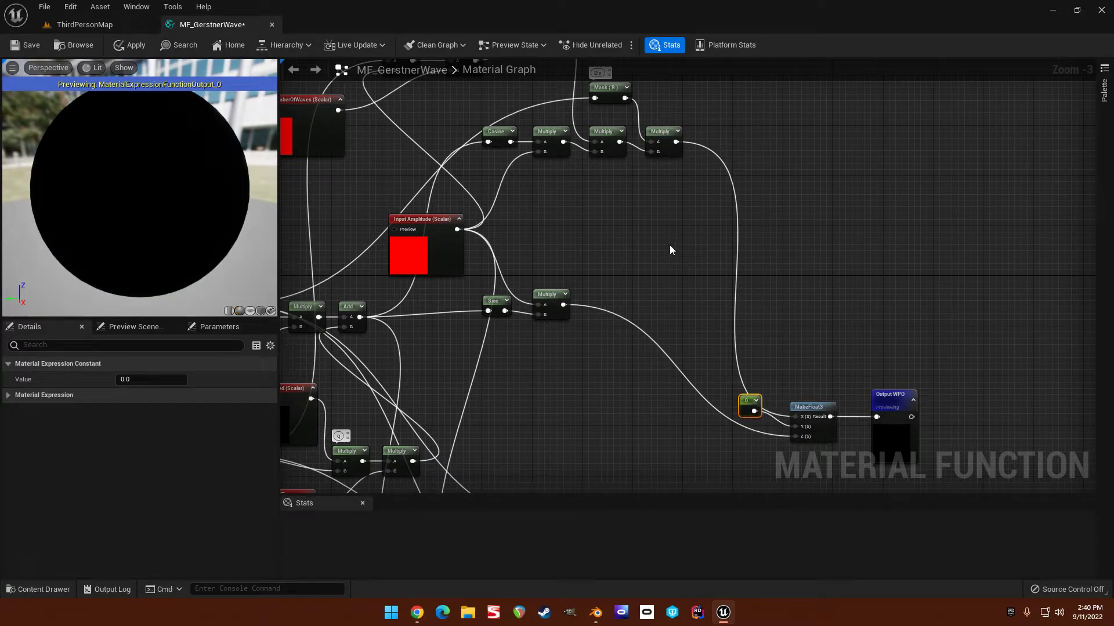
Add a function input node above the Multiply nodes beside the constant feeding the Q Divide node.
right_drag(645, 225, 835, 281)
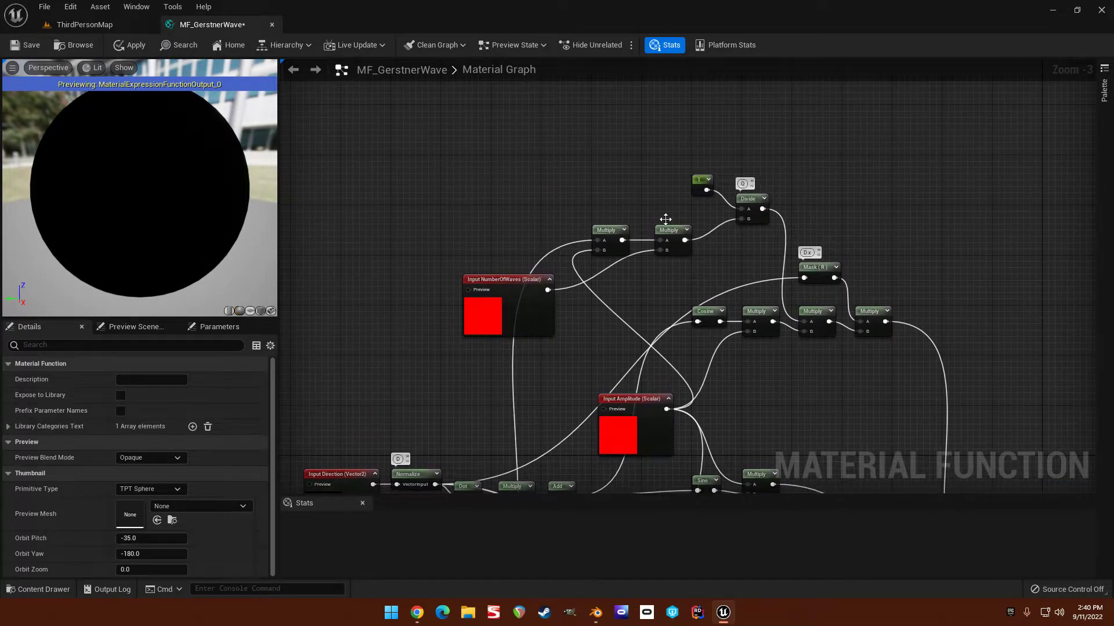
scroll(677, 154, up, 4)
click(741, 215)
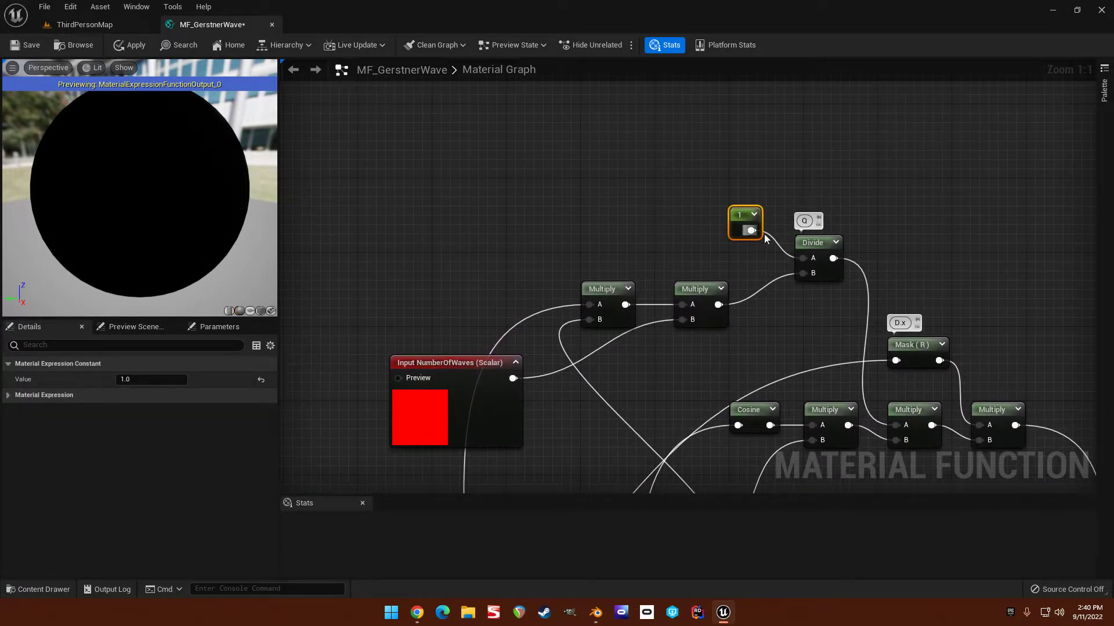
right_drag(659, 202, 707, 203)
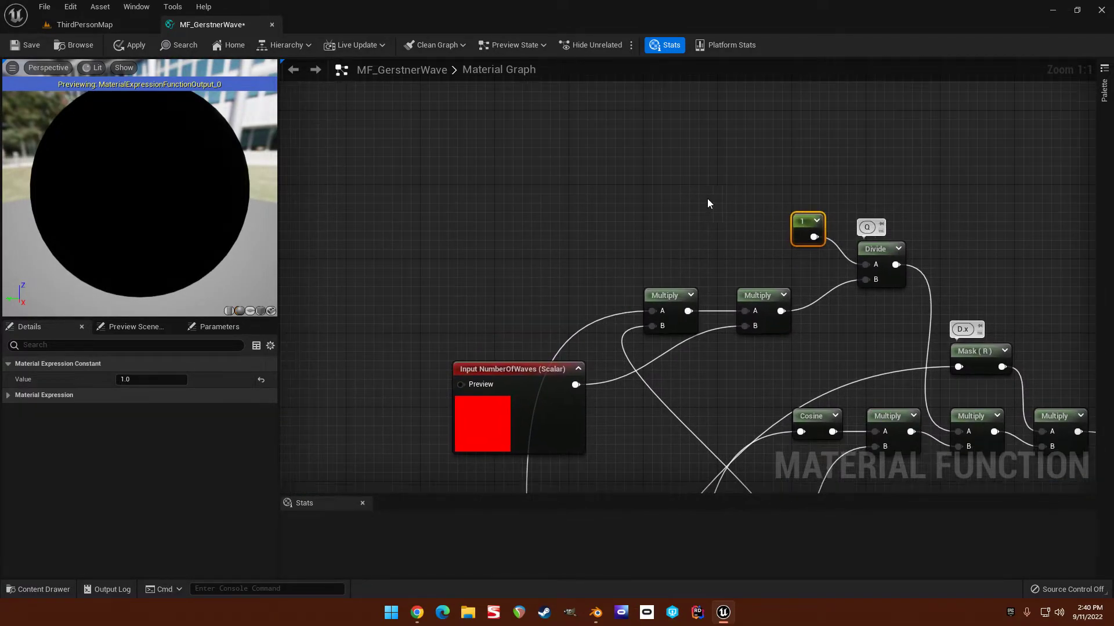
right_click(628, 175)
text(input)
key(Return)
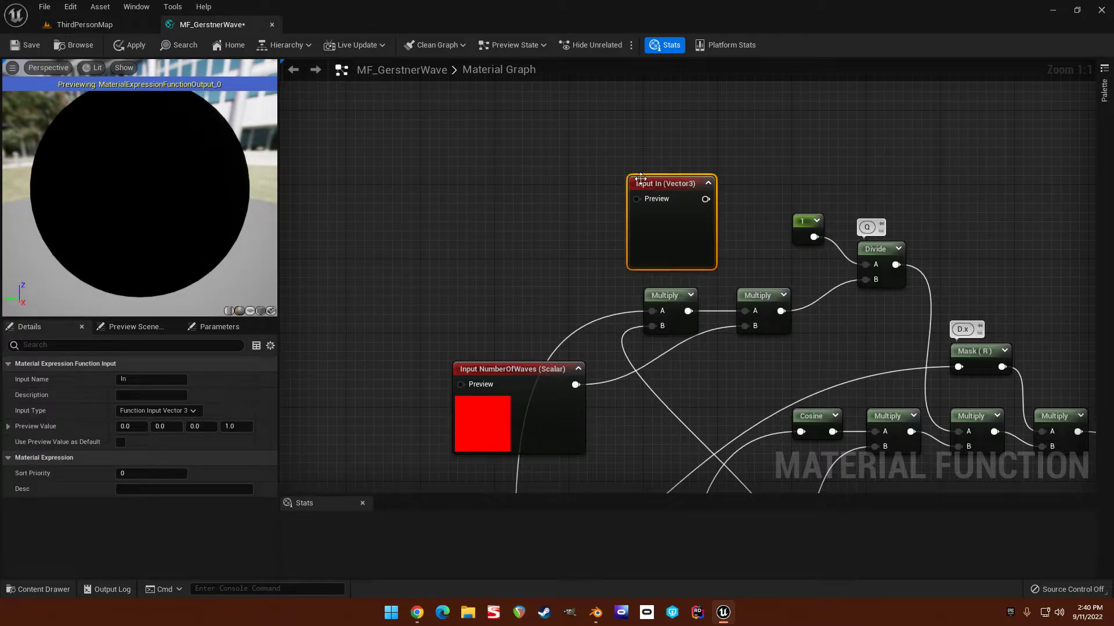
Name the new function input Steepness and set its input type to scalar.
click(146, 380)
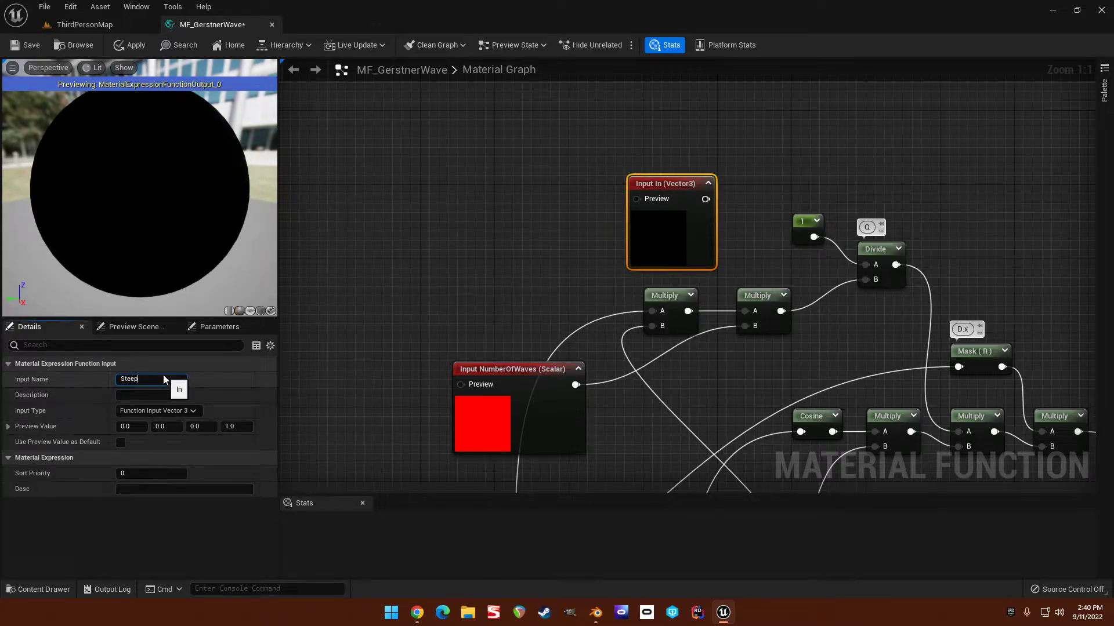
key(Return)
click(157, 410)
click(151, 422)
click(131, 426)
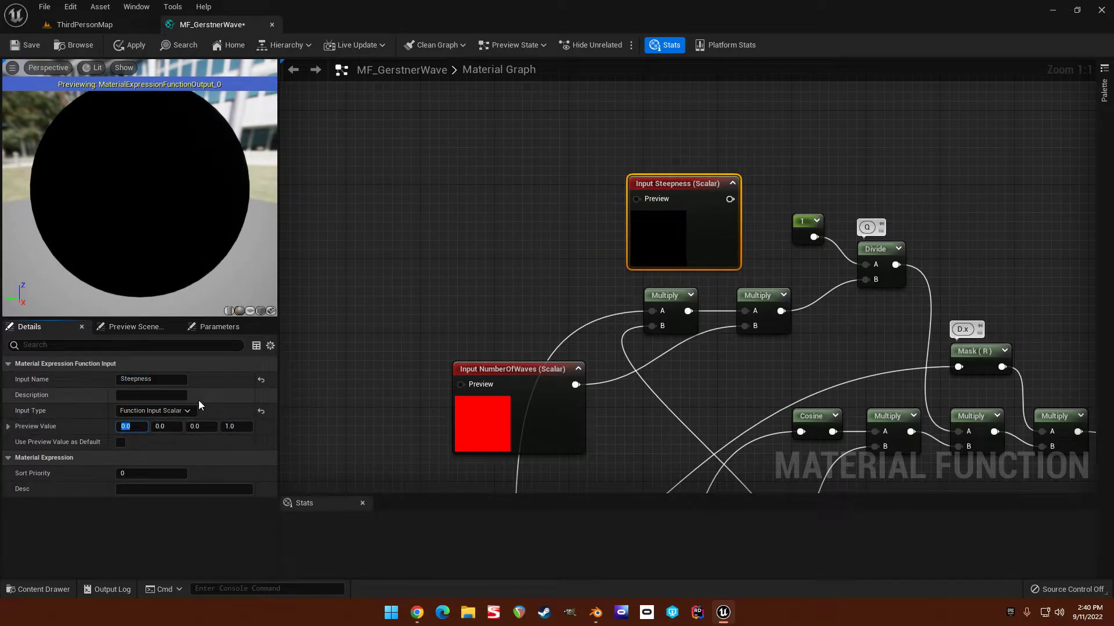
click(834, 178)
Replace the constant 1 feeding the Q Divide node's A input with the Steepness input, and delete the constant.
right_drag(835, 178, 741, 173)
drag(638, 197, 772, 258)
click(710, 226)
key(Delete)
Add a Component Mask fed by the Normalize node labelled D, limit it to the G channel, and place it below the Cosine row.
scroll(847, 203, down, 3)
right_drag(803, 175, 729, 137)
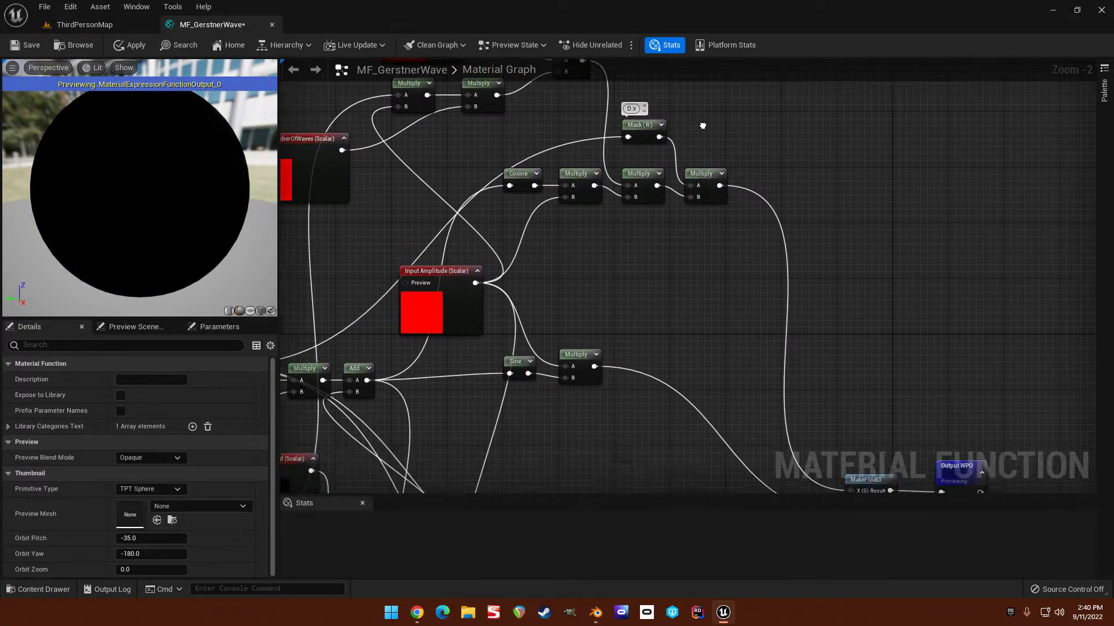
right_drag(692, 231, 763, 335)
scroll(684, 231, up, 3)
right_drag(678, 241, 830, 232)
scroll(753, 266, down, 1)
right_drag(753, 266, 815, 219)
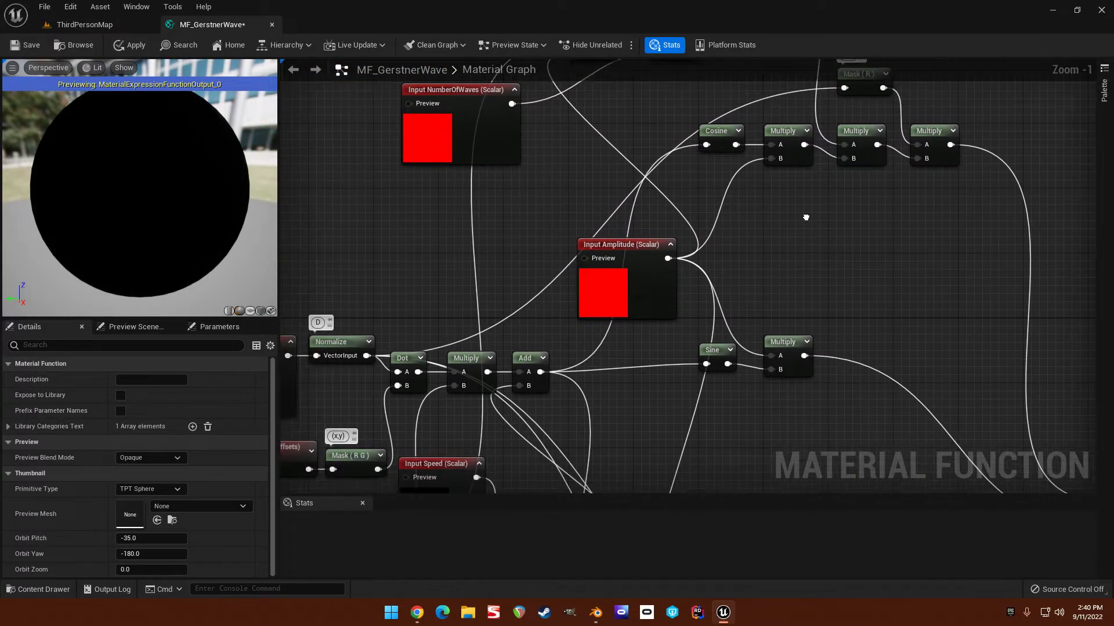
drag(366, 356, 879, 197)
text(mask)
key(Return)
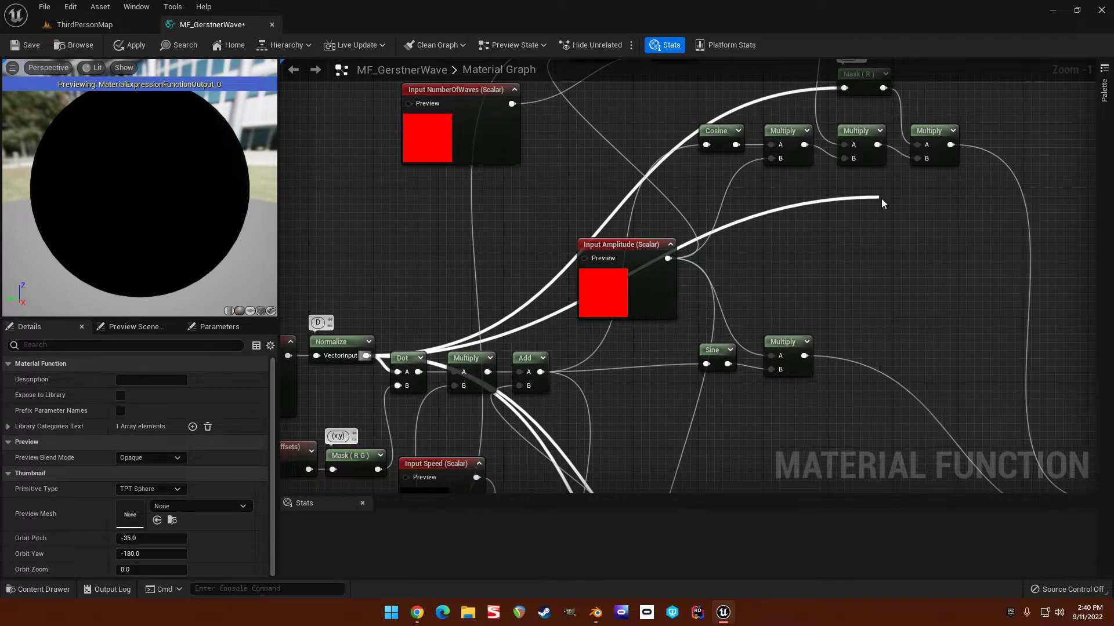
click(121, 380)
right_drag(878, 176, 677, 276)
drag(708, 308, 658, 288)
Multiply the Q-scaled cosine product by the Mask (G) output in a new Multiply node.
drag(676, 244, 715, 312)
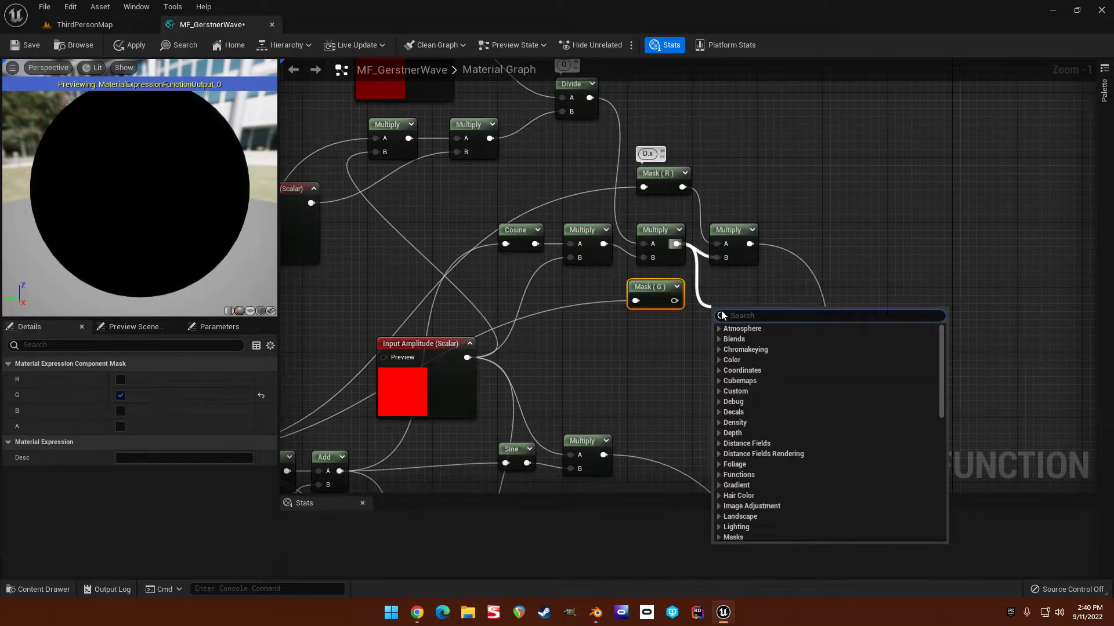
text(multiply)
key(Return)
drag(674, 301, 733, 286)
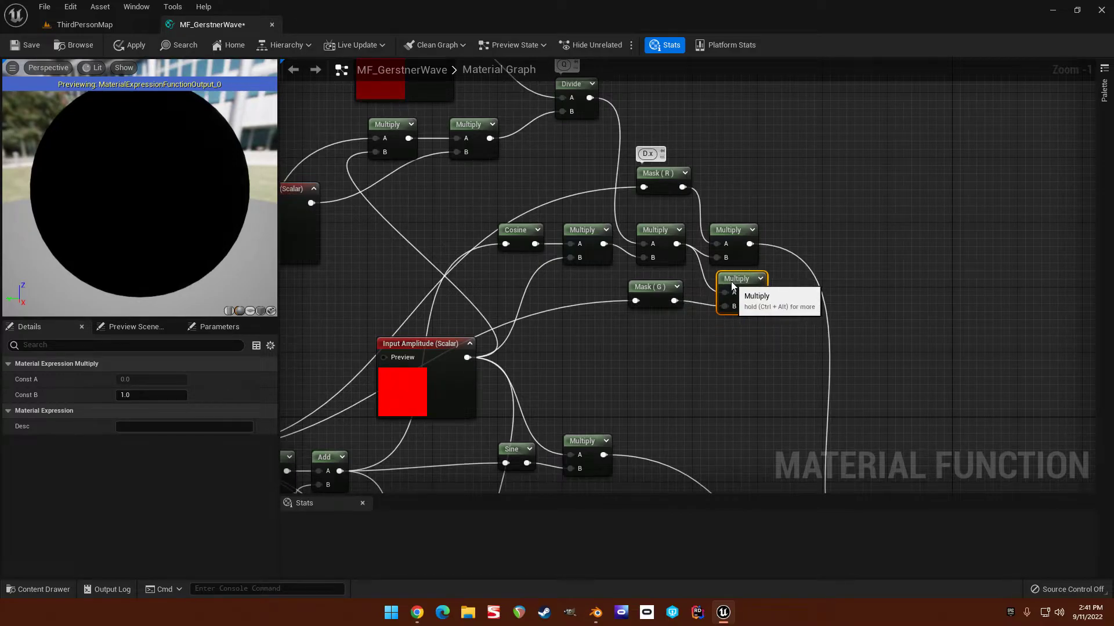
Connect the Mask (G) product to the Y input of the WPO MakeFloat3 node and save the material function.
right_drag(733, 285, 707, 232)
scroll(667, 154, down, 1)
drag(649, 155, 781, 430)
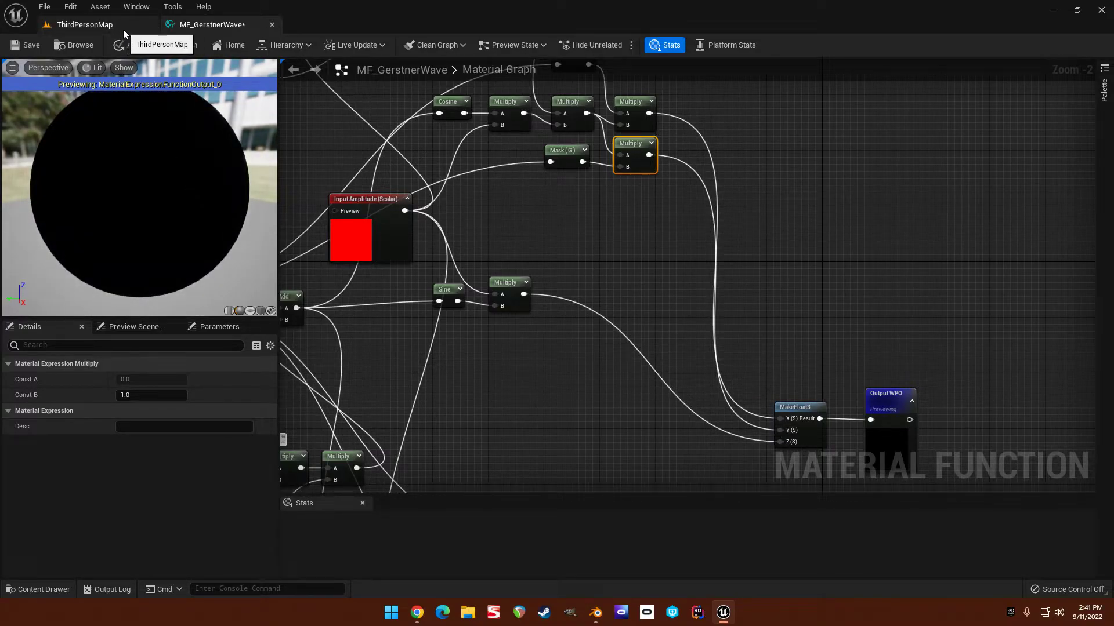
click(26, 45)
Open the M_SineWave material to review its graph, and close it again.
click(74, 25)
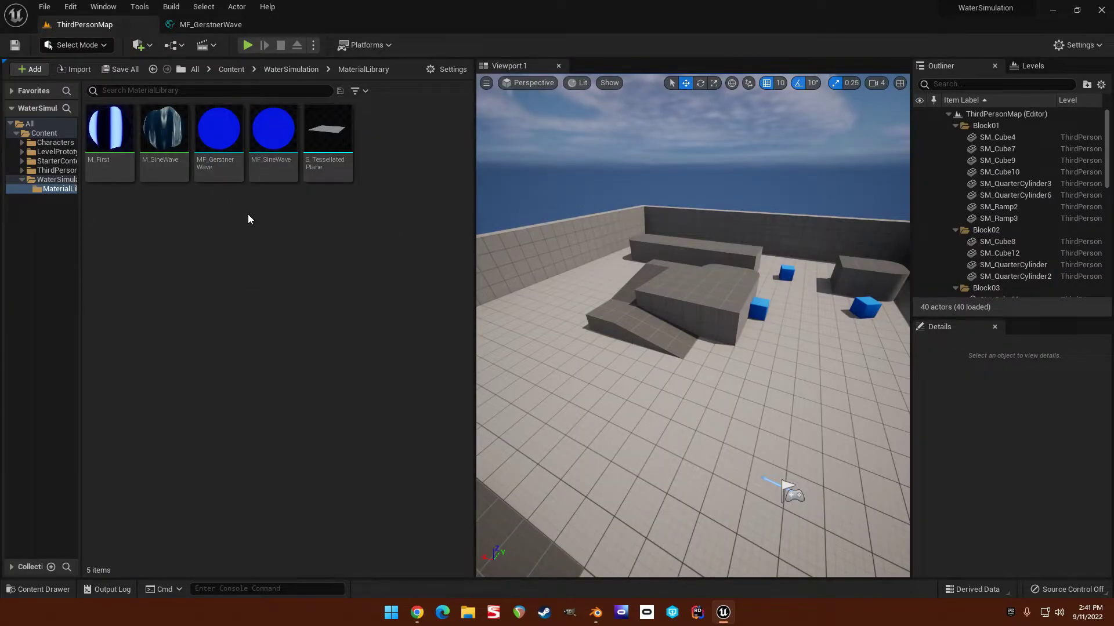
double_click(164, 139)
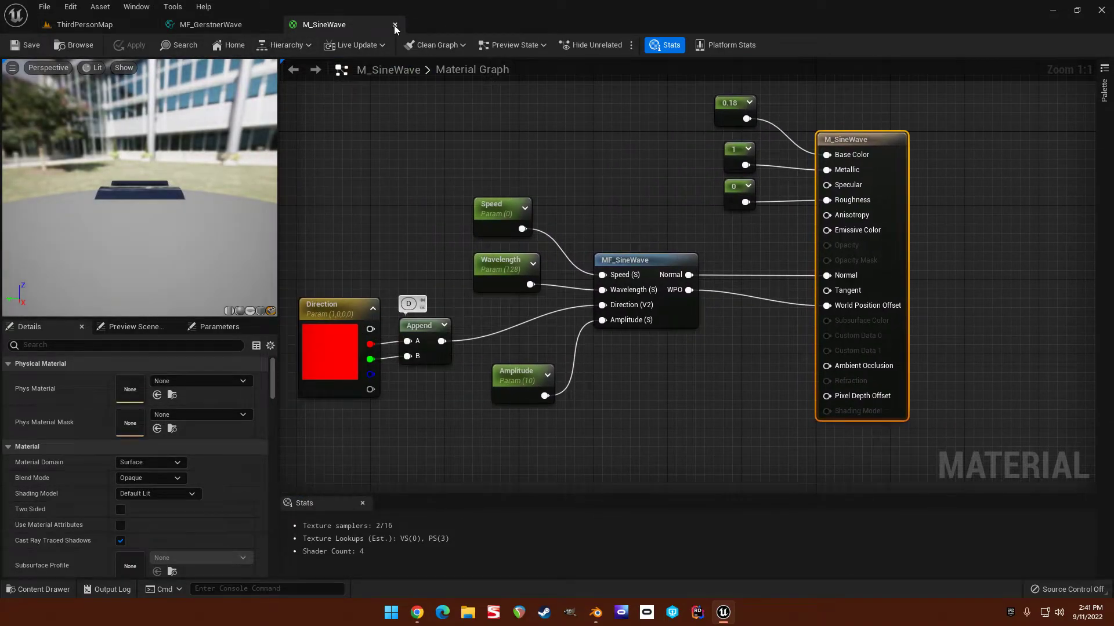
click(394, 25)
click(128, 26)
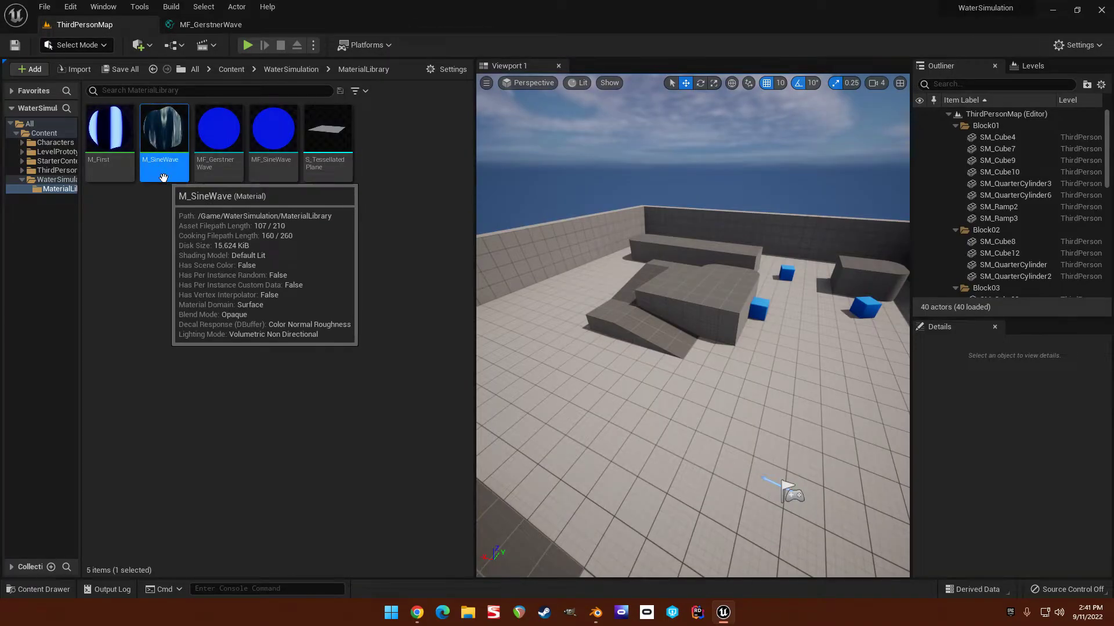
Duplicate the M_SineWave material and name the copy M_GerstnerWaves.
key(ctrl+d)
text(M_)
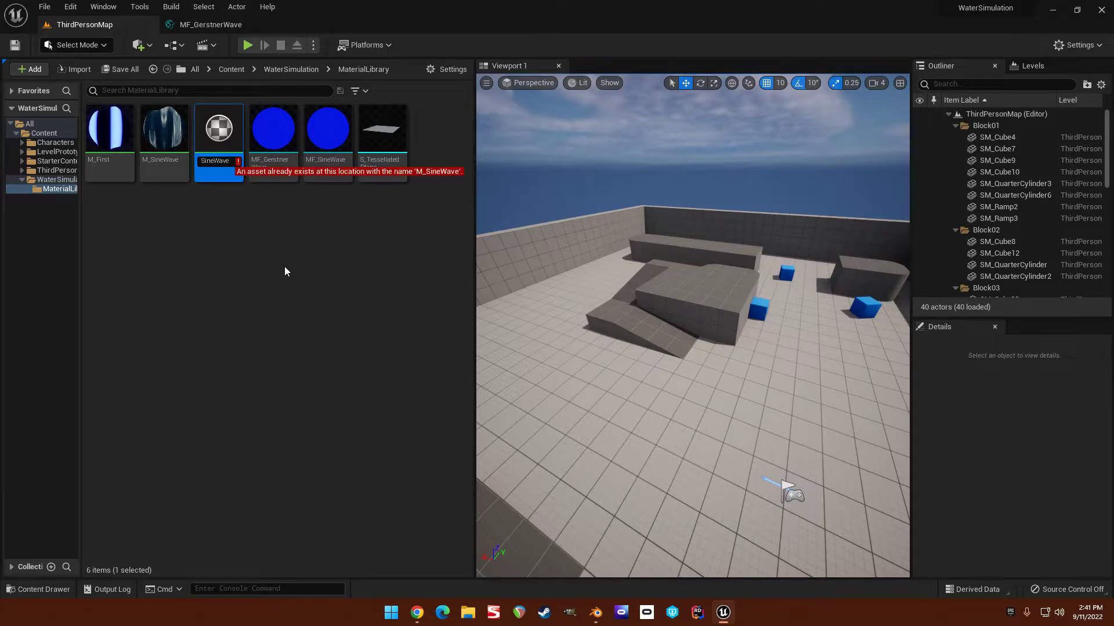
text(Gers)
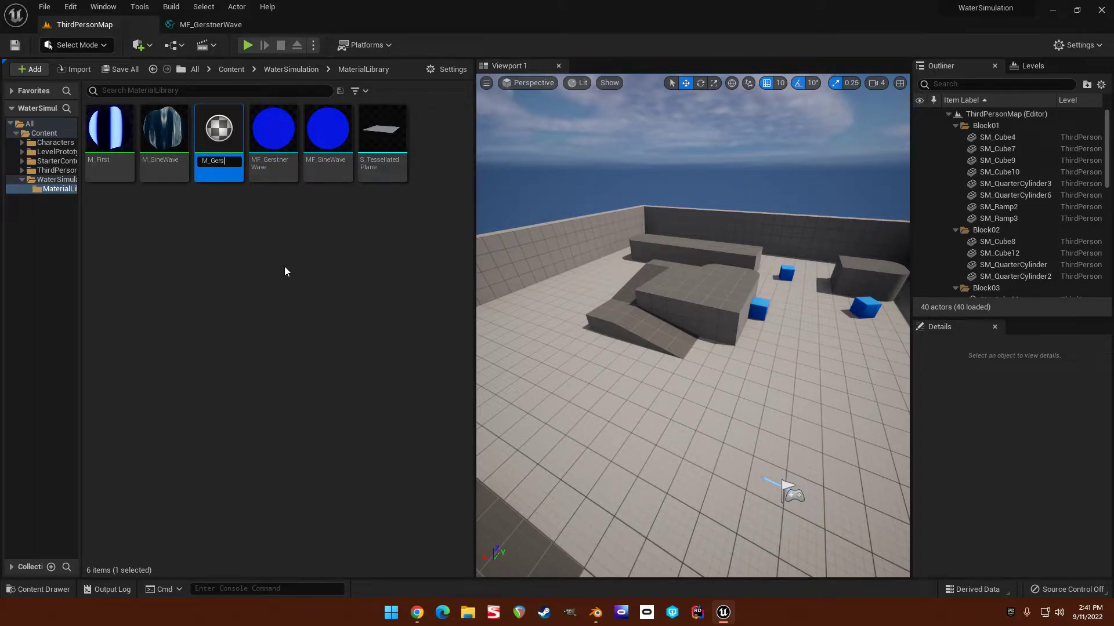
text(tnerWaves)
key(Return)
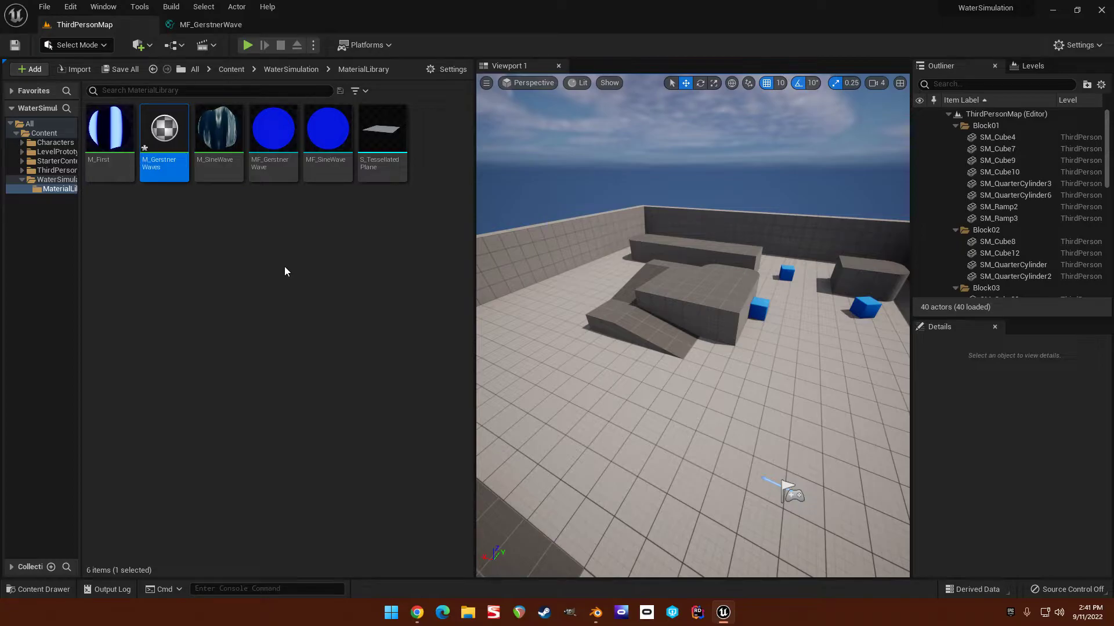
Open M_GerstnerWaves and add the MF_GerstnerWave function to its graph just below the MF_SineWave node.
double_click(152, 169)
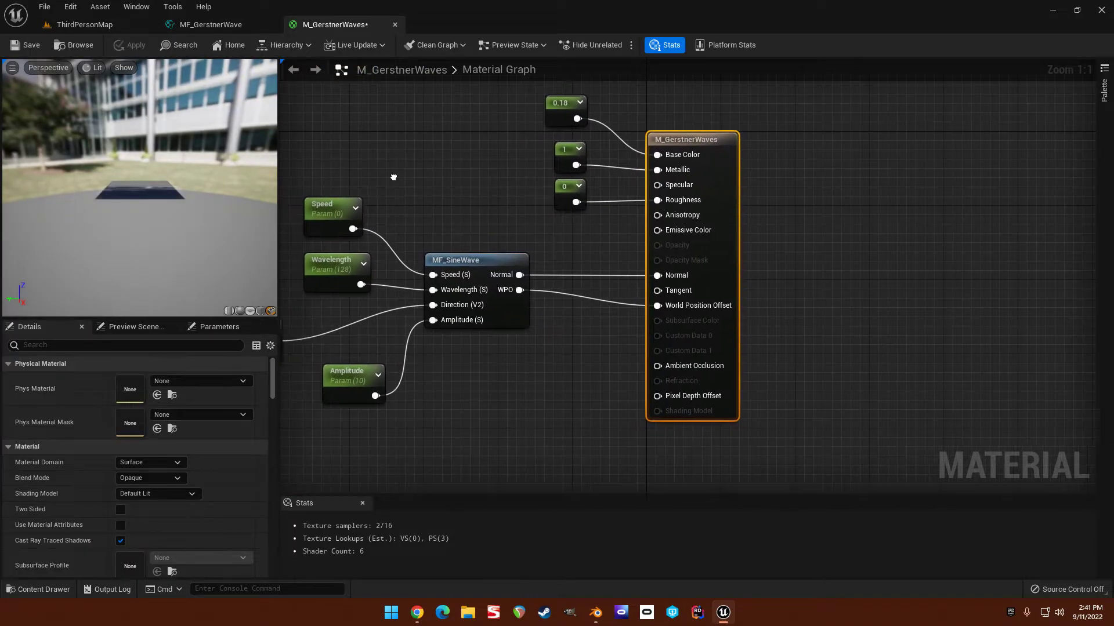
click(117, 22)
drag(273, 130, 605, 317)
right_drag(659, 318, 710, 325)
drag(696, 329, 681, 307)
Transfer the Normal, WPO, Speed, Wavelength, Direction and Amplitude connections from MF_SineWave to the matching MF_GerstnerWave pins.
ctrl+drag(726, 239, 751, 322)
ctrl+drag(726, 254, 751, 337)
ctrl+drag(640, 239, 649, 322)
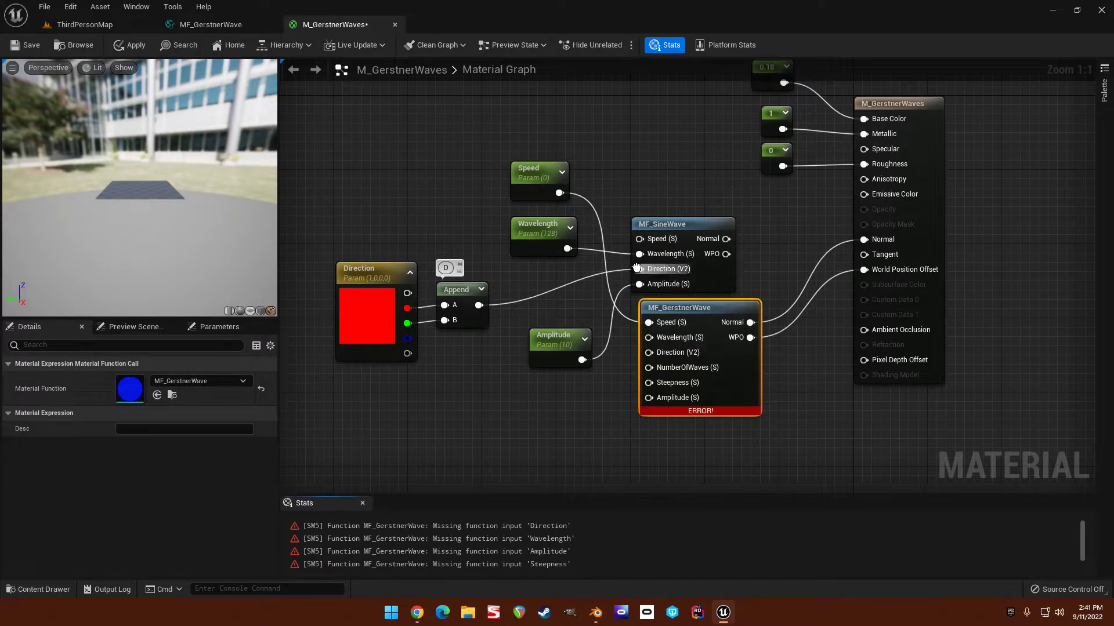
ctrl+drag(640, 254, 648, 353)
ctrl+drag(639, 284, 649, 398)
Delete the MF_SineWave node and move MF_GerstnerWave up into its place.
right_drag(650, 202, 674, 204)
click(699, 226)
key(Delete)
drag(707, 312, 707, 258)
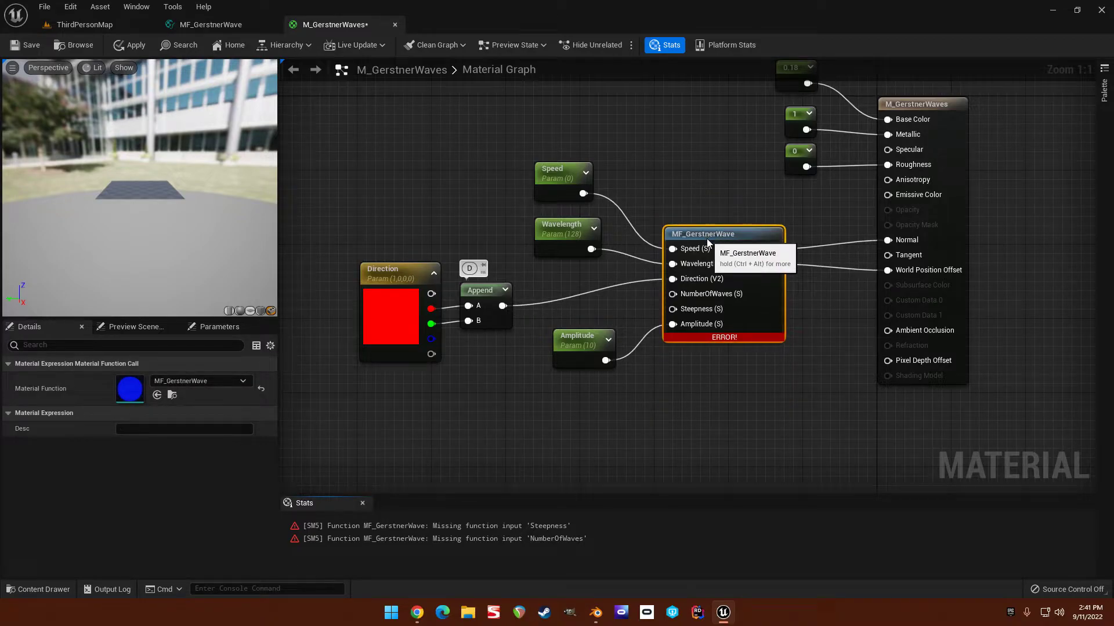
Move the Direction parameter and its Append node up slightly to free space beneath them.
right_drag(707, 258, 829, 241)
drag(467, 357, 597, 259)
click(588, 312)
right_drag(598, 318, 616, 316)
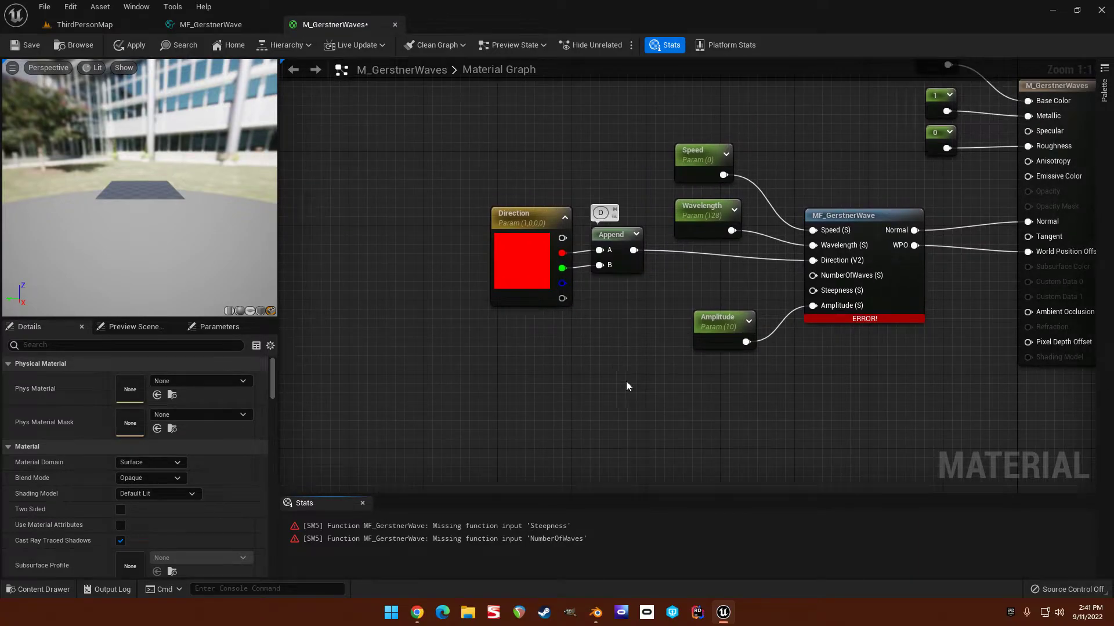
Add a scalar parameter NumberOfWaves with default value 1 and connect it to MF_GerstnerWave's NumberOfWaves input.
click(546, 352)
text(Nu)
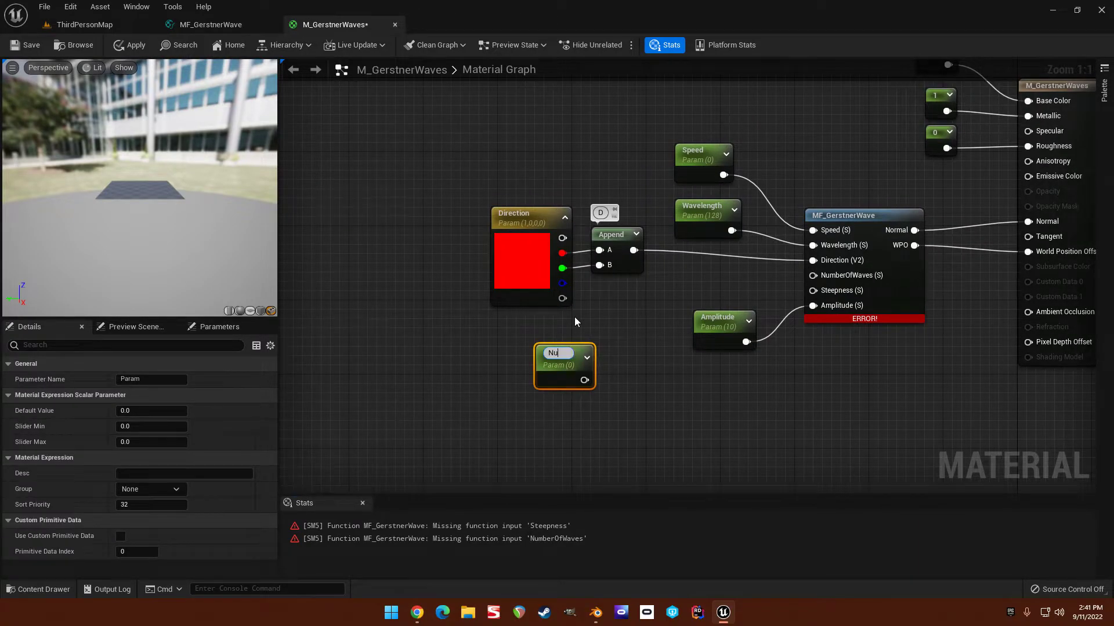
text(mberOfWaves)
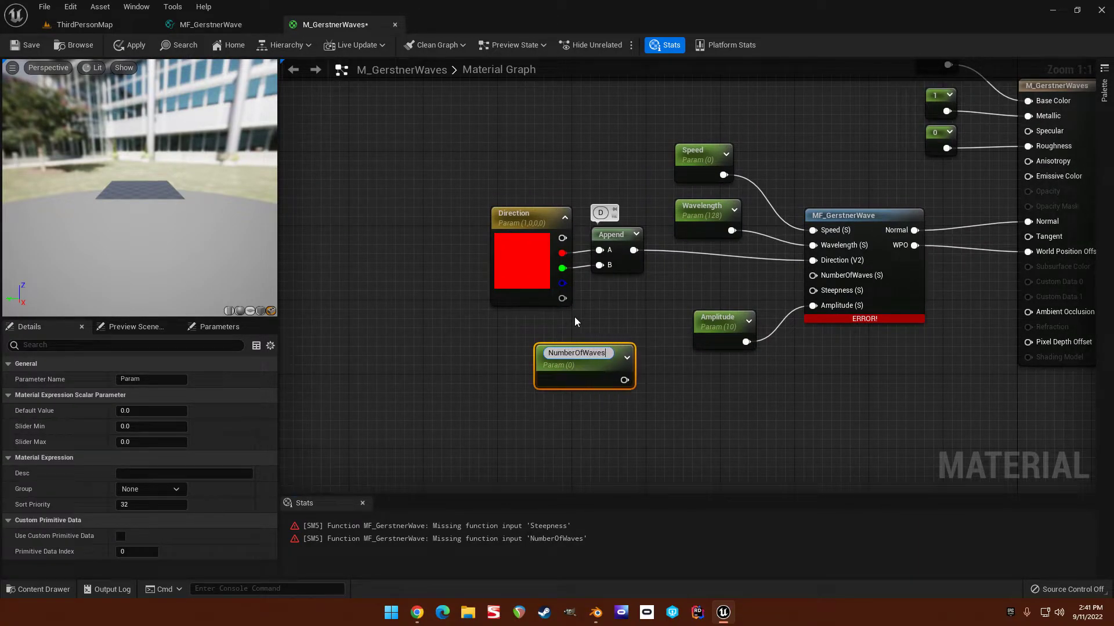
key(Return)
drag(574, 351, 811, 275)
click(156, 411)
text(1)
click(464, 414)
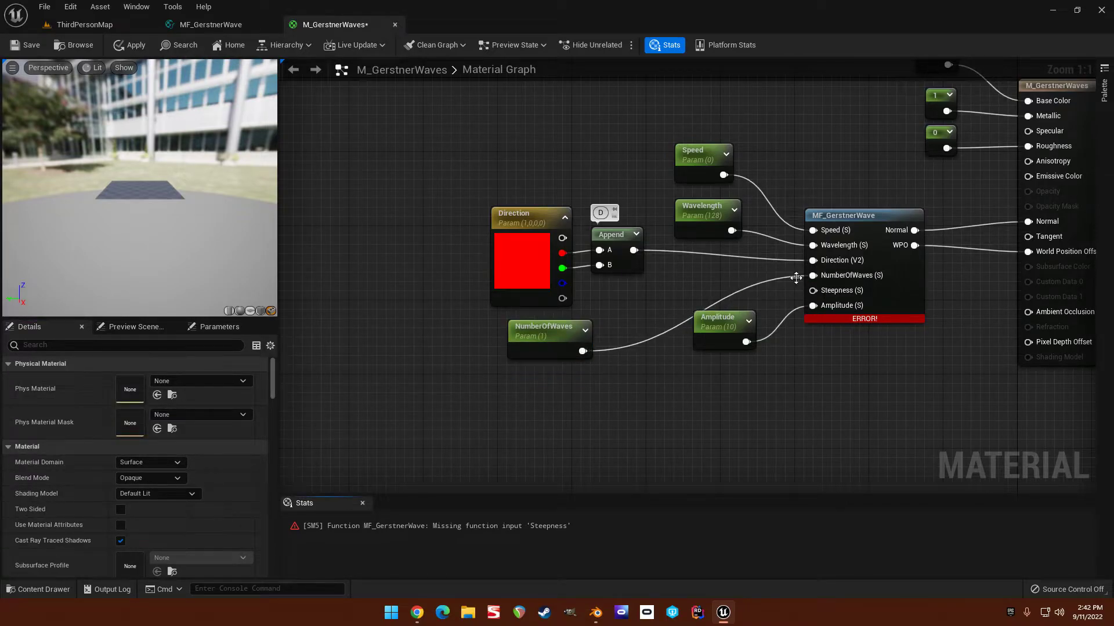
Add a scalar parameter Steepness with default value 0.2 and connect it to MF_GerstnerWave's Steepness input.
click(526, 387)
text(Steepness)
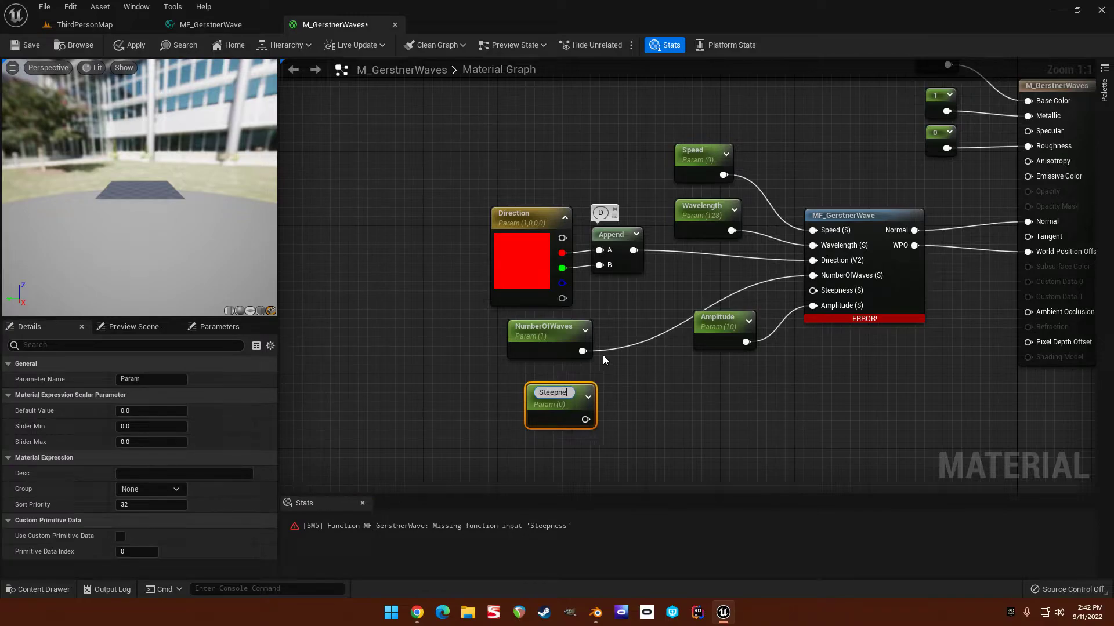
key(Return)
text(0.2)
key(Return)
drag(581, 415, 813, 290)
Stack the NumberOfWaves, Steepness and Amplitude parameters in input order beside the MF_GerstnerWave node.
drag(720, 317, 700, 407)
drag(542, 327, 663, 290)
drag(551, 393, 672, 347)
drag(703, 422, 676, 403)
Check the wave shape in the material preview, and apply and save M_GerstnerWaves.
drag(93, 186, 46, 229)
mouse_move(93, 187)
right_down()
mouse_move(93, 232)
mouse_move(93, 197)
right_up()
drag(93, 197, 151, 192)
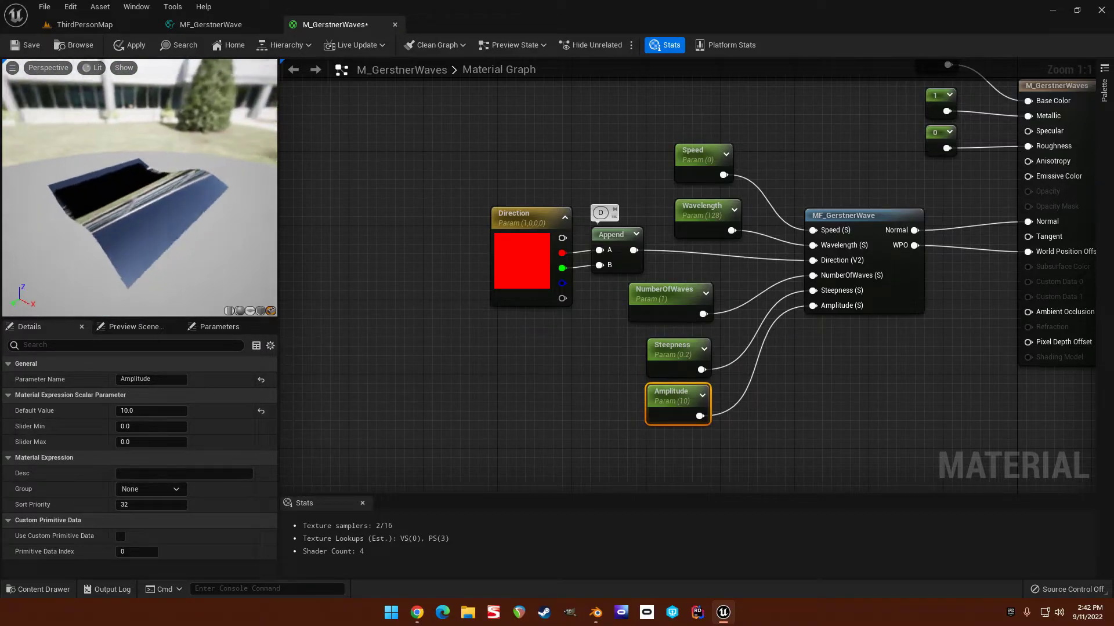
drag(44, 159, 63, 171)
right_drag(874, 369, 772, 377)
click(116, 42)
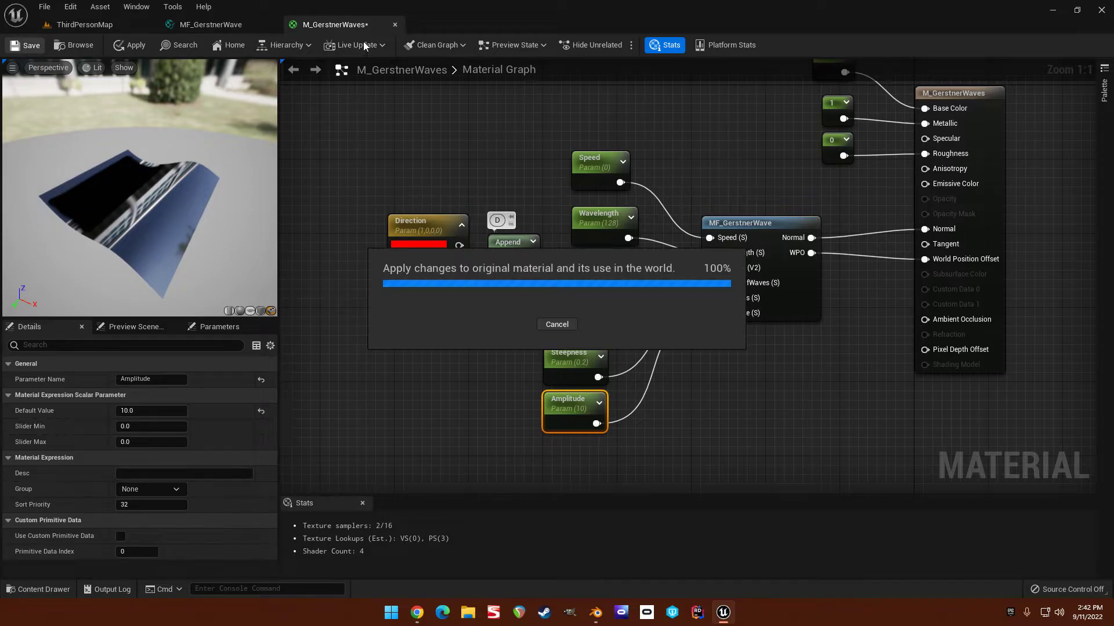
key(ctrl+s)
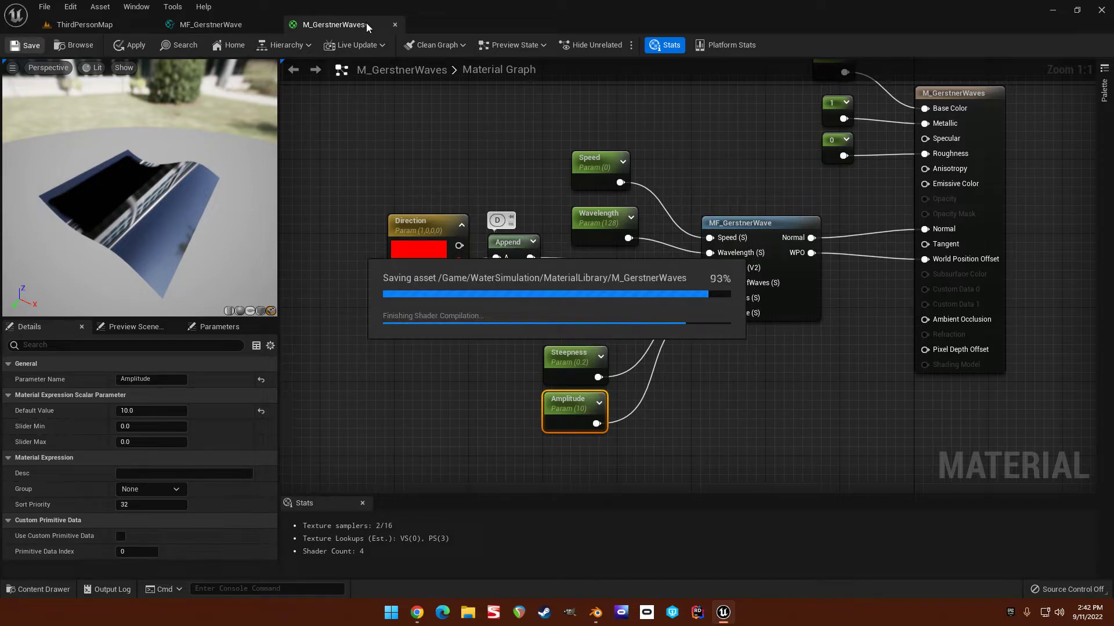
Examine the MF_GerstnerWave graph, from the steepness and displacement nodes to the cosine, mask and Multiply nodes feeding the Normal output.
click(246, 25)
scroll(572, 138, up, 2)
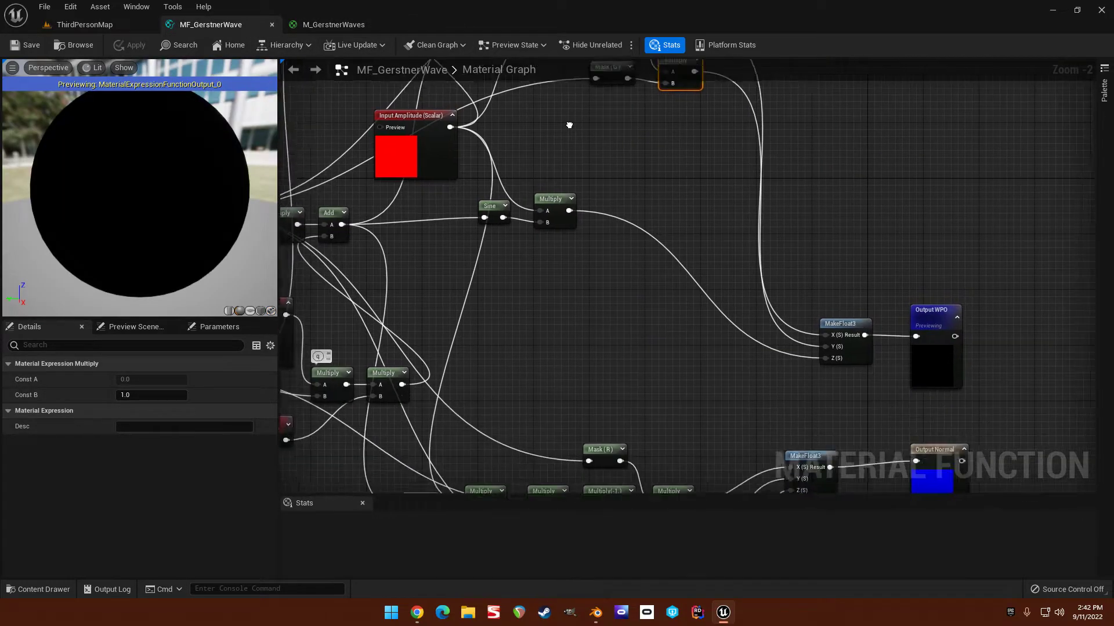
scroll(603, 131, down, 2)
right_drag(601, 164, 683, 325)
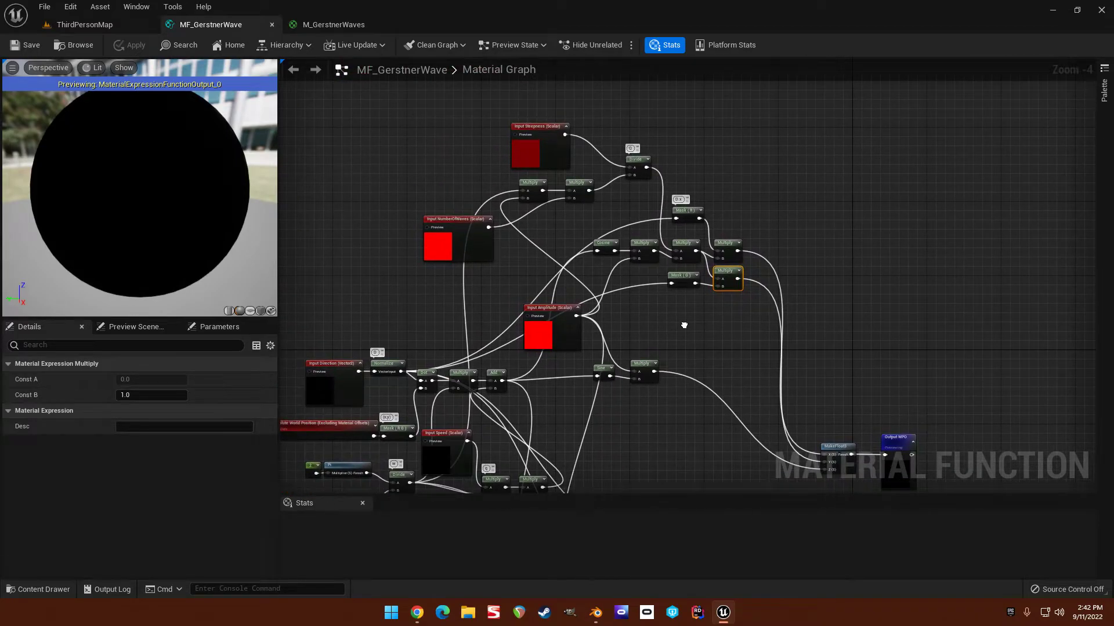
scroll(605, 227, up, 2)
mouse_move(591, 218)
right_down()
mouse_move(587, 255)
mouse_move(581, 220)
right_up()
right_drag(625, 375, 658, 217)
scroll(657, 218, down, 3)
right_drag(657, 340, 662, 296)
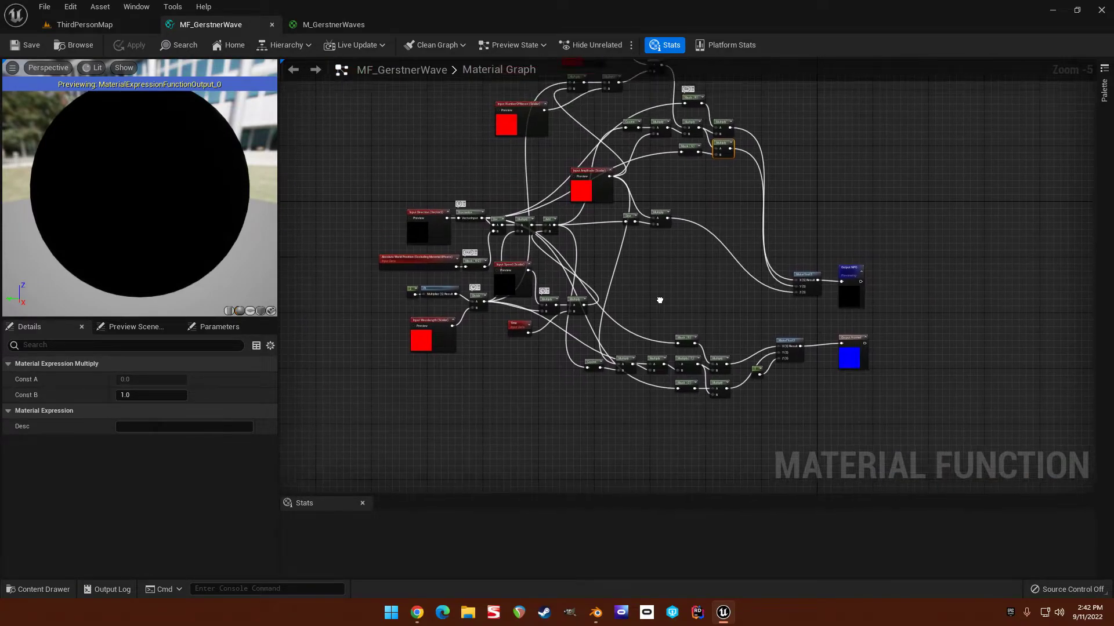
right_drag(574, 178, 569, 231)
right_drag(624, 355, 621, 279)
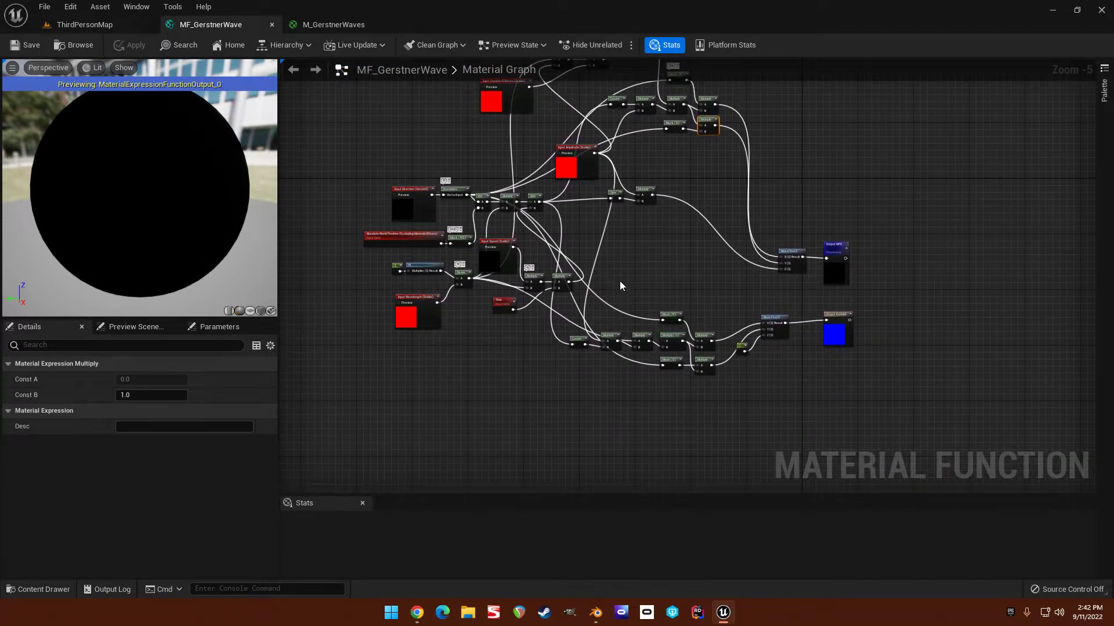
scroll(596, 339, up, 2)
scroll(598, 325, down, 1)
right_drag(611, 218, 639, 160)
scroll(646, 256, up, 3)
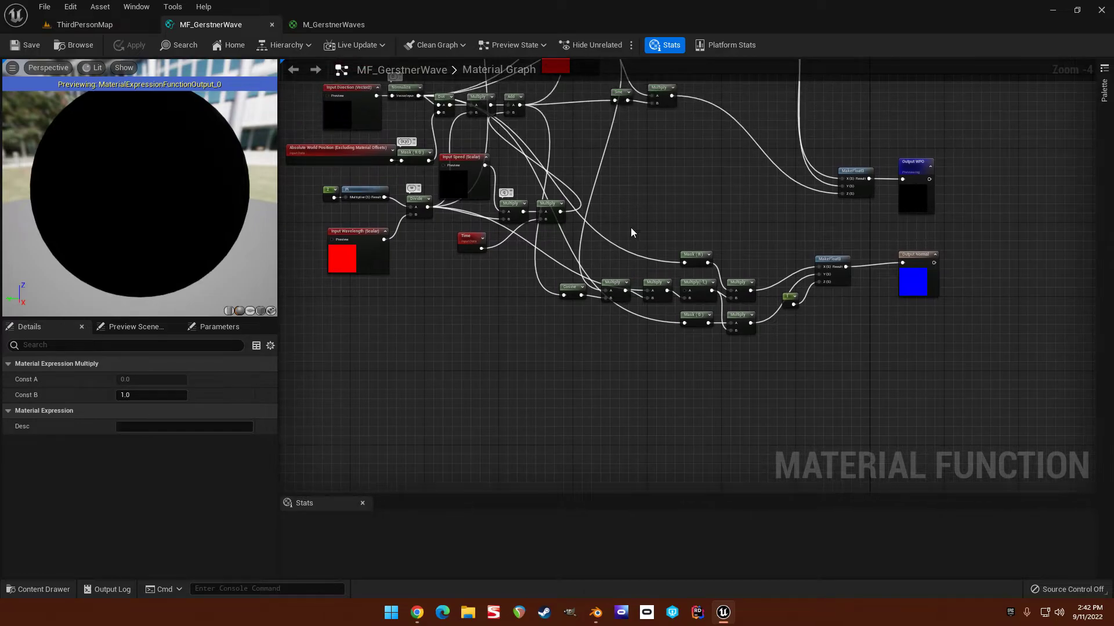
right_drag(646, 256, 645, 220)
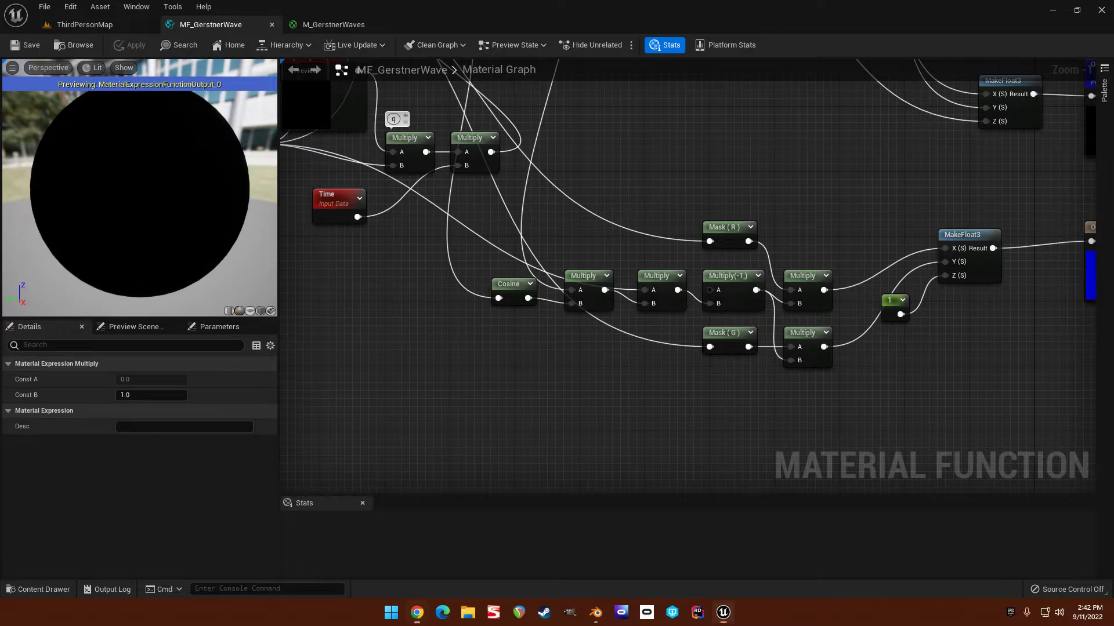
Consult the Gerstner normal formula in the Google Slides presentation, and in MF_GerstnerWave delete the old node chain feeding the Normal output.
key(alt+Tab)
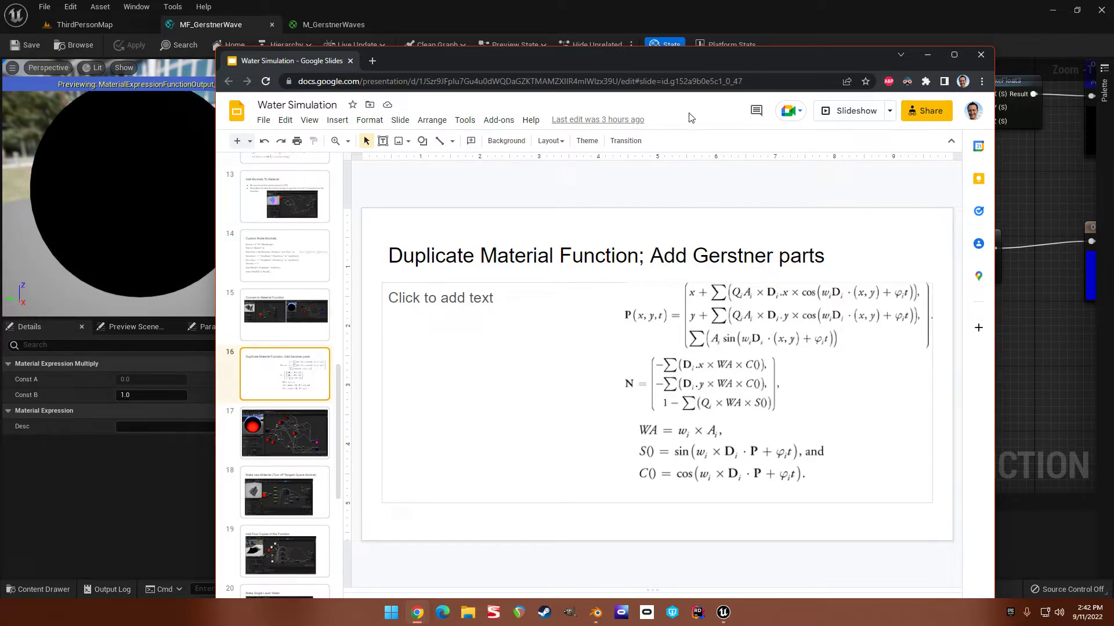
key(alt+Tab)
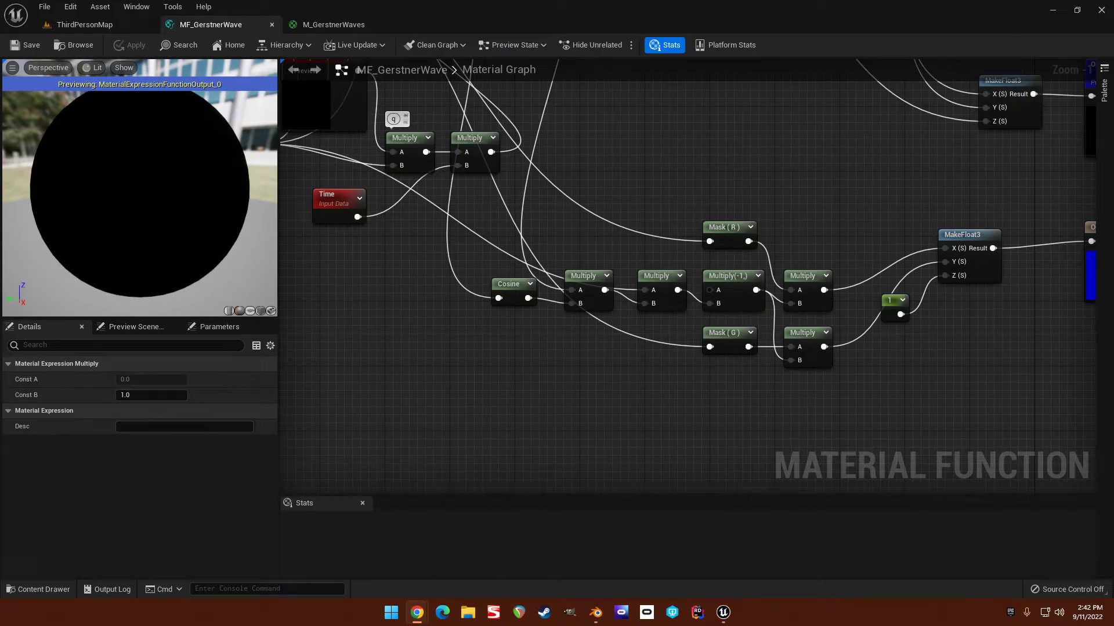
scroll(666, 212, down, 2)
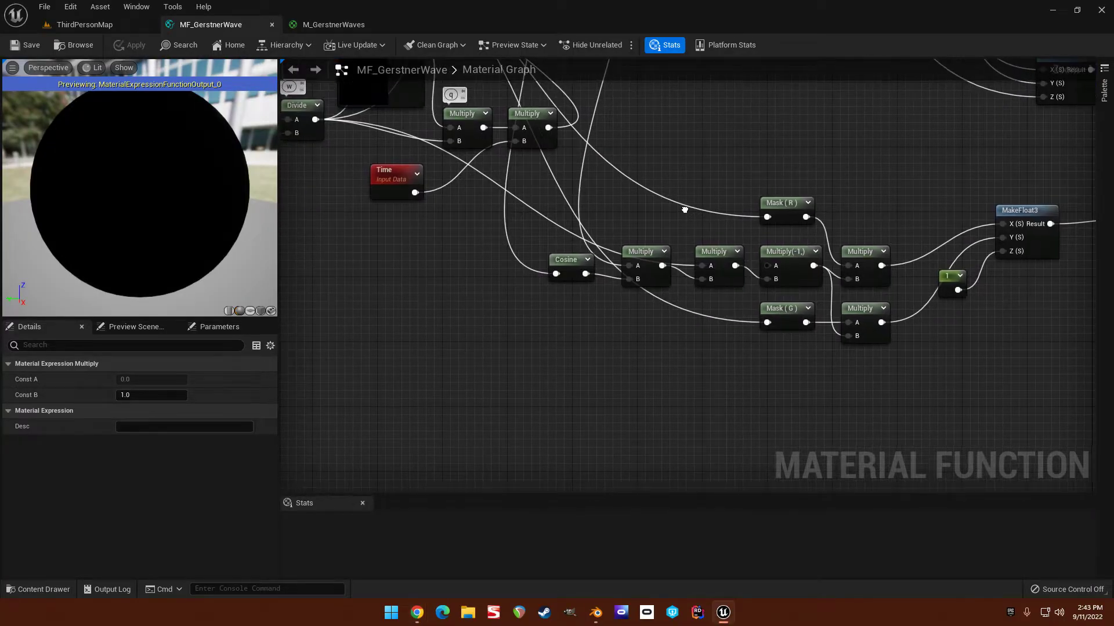
right_drag(599, 230, 558, 251)
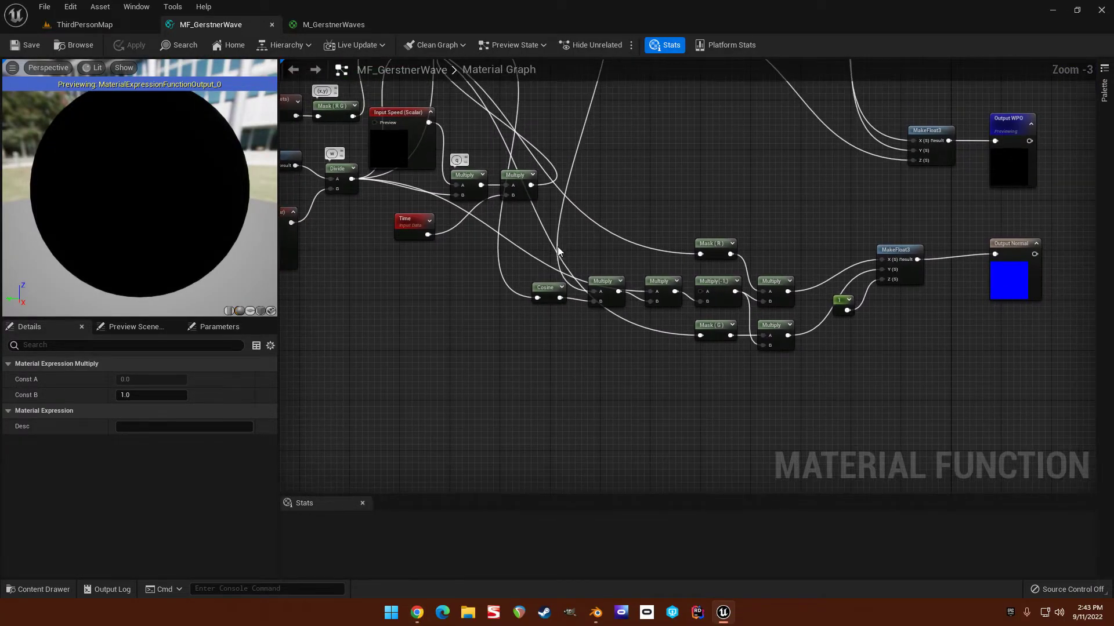
drag(542, 242, 850, 377)
key(Delete)
click(895, 275)
key(Delete)
Add a Multiply node below the Time node that multiplies the w Divide result by the Amplitude input.
right_drag(806, 291, 718, 242)
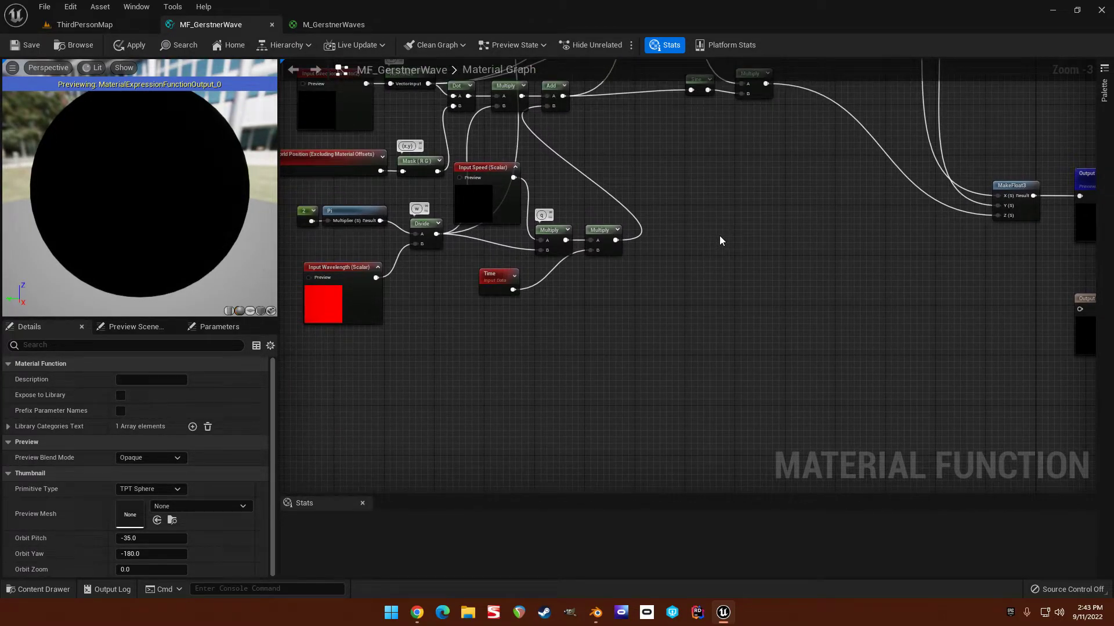
right_drag(646, 298, 597, 340)
scroll(694, 212, down, 1)
scroll(544, 206, up, 2)
right_drag(504, 269, 494, 192)
drag(492, 191, 617, 353)
text(mul)
key(Return)
scroll(623, 359, down, 1)
right_drag(626, 360, 611, 387)
scroll(708, 204, down, 1)
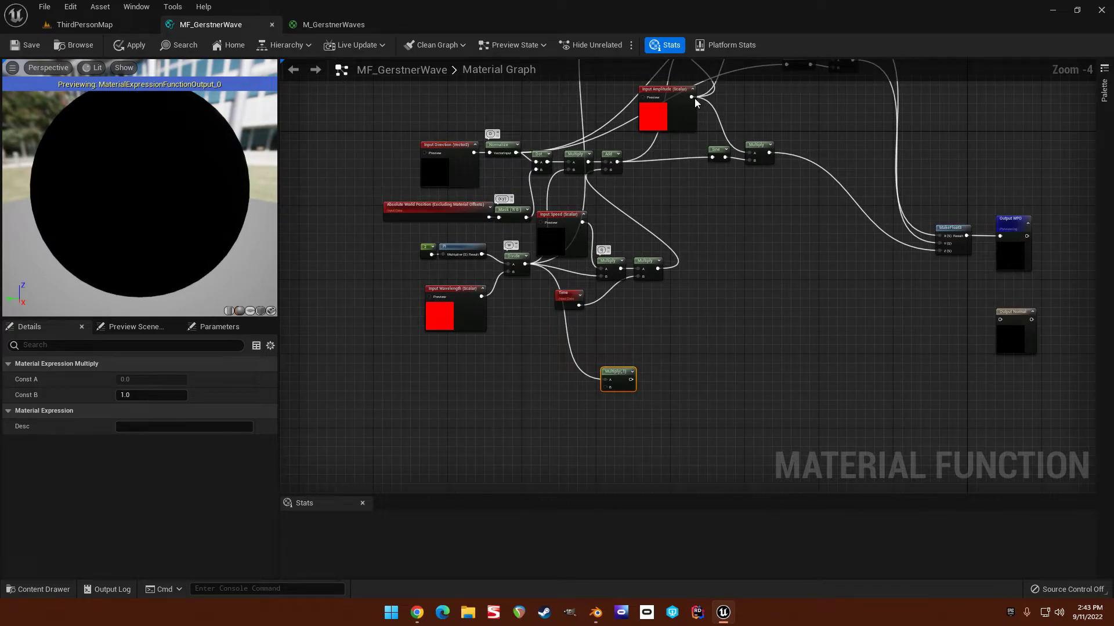
drag(690, 97, 604, 388)
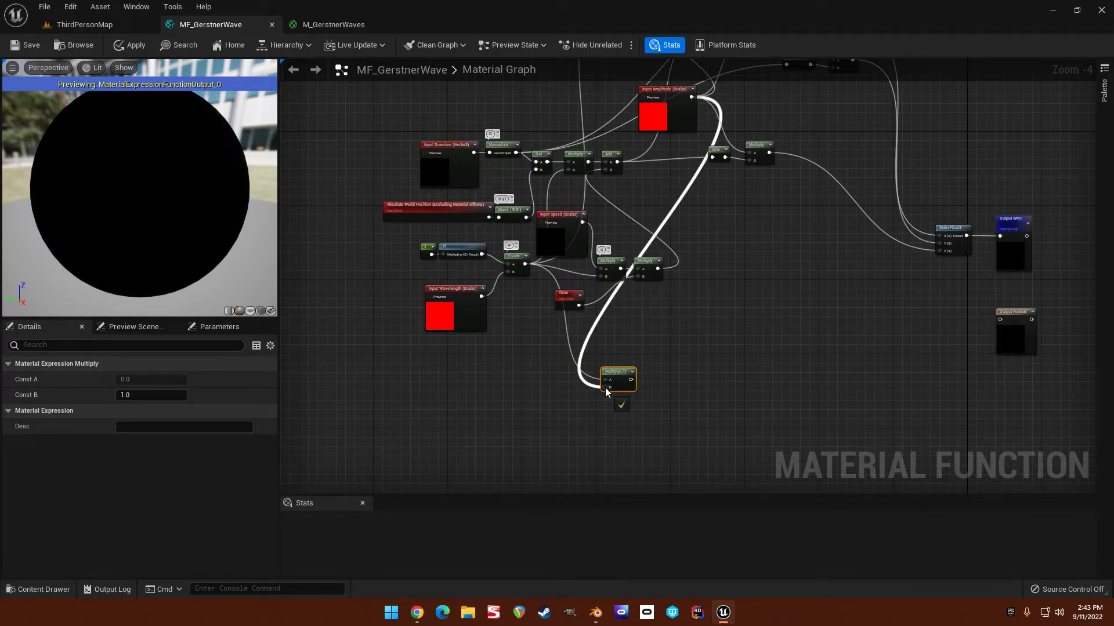
Label the new Multiply node of w and Amplitude with the comment WA.
scroll(605, 388, up, 5)
click(619, 307)
text(WA)
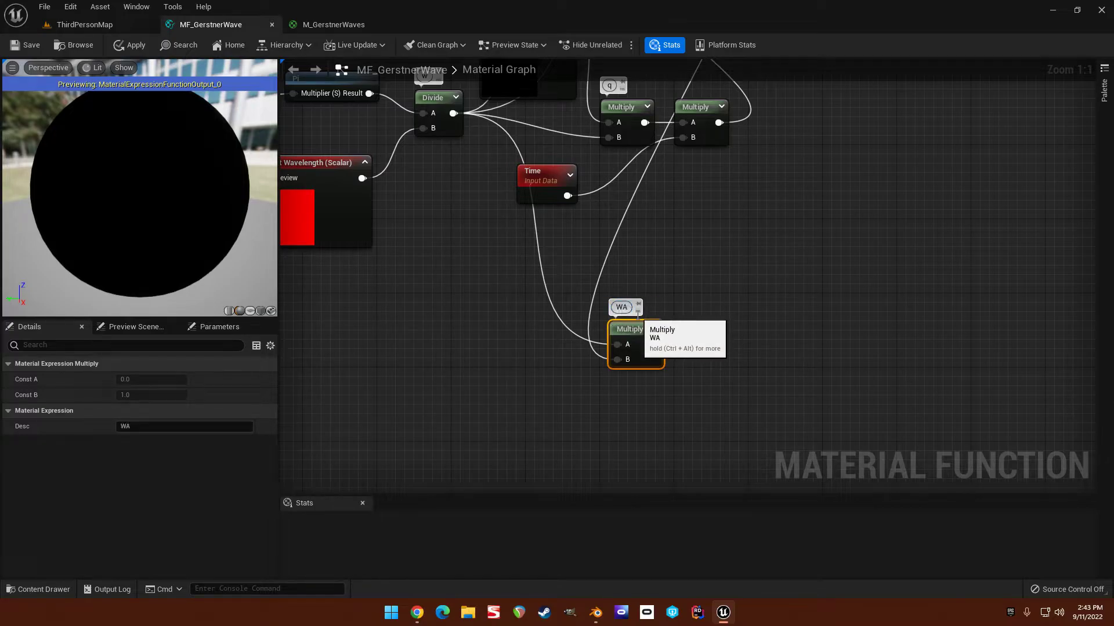
click(761, 263)
Label the Cosine node in the displacement section with the comment C().
right_drag(761, 263, 713, 300)
scroll(712, 301, down, 2)
scroll(655, 336, down, 2)
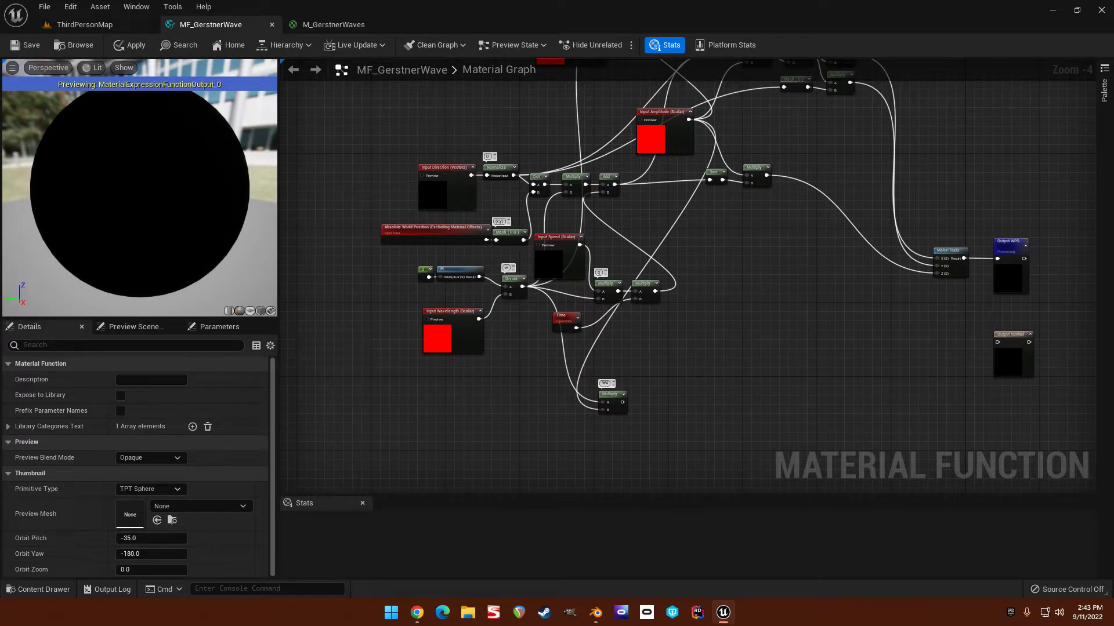
right_drag(757, 352, 716, 439)
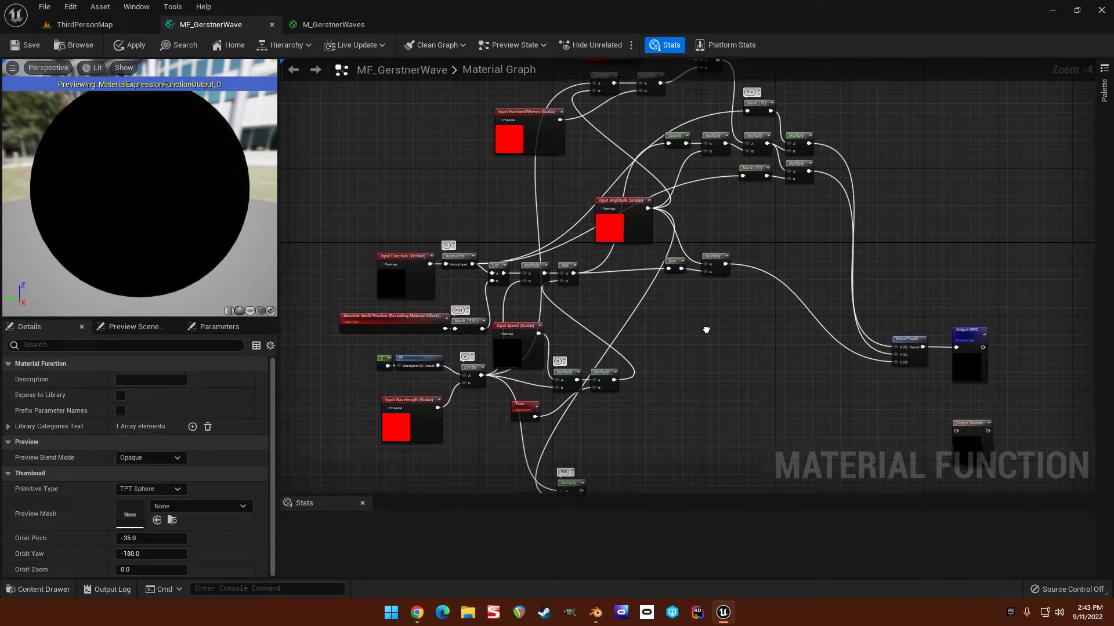
right_drag(641, 219, 642, 207)
right_drag(673, 82, 651, 180)
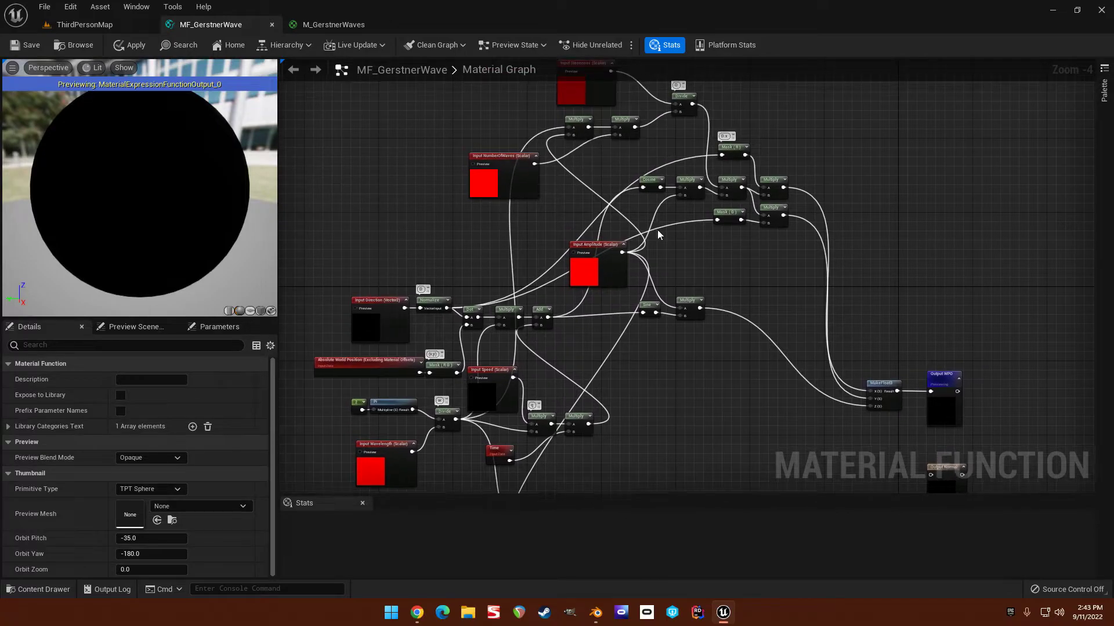
click(651, 181)
scroll(653, 162, up, 4)
click(635, 182)
text(C()
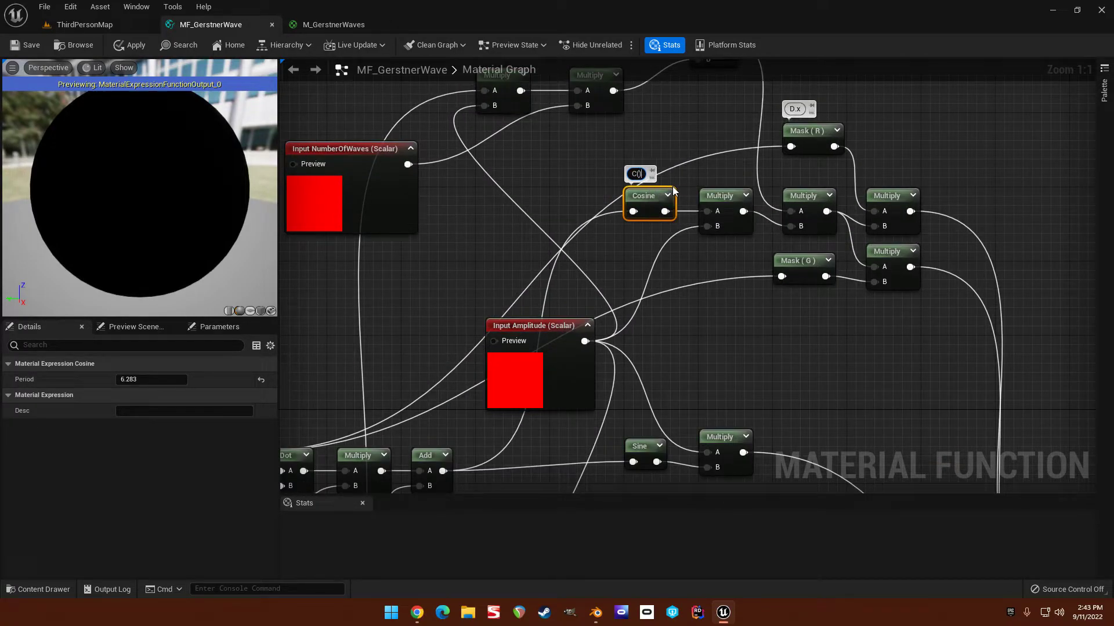
scroll(664, 323, down, 3)
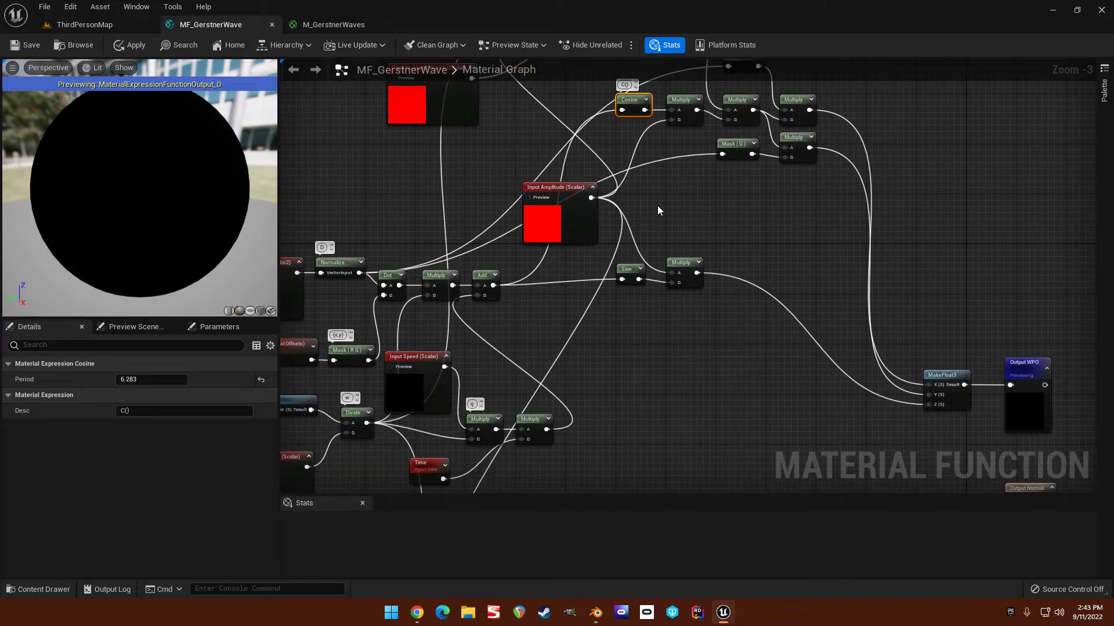
click(658, 210)
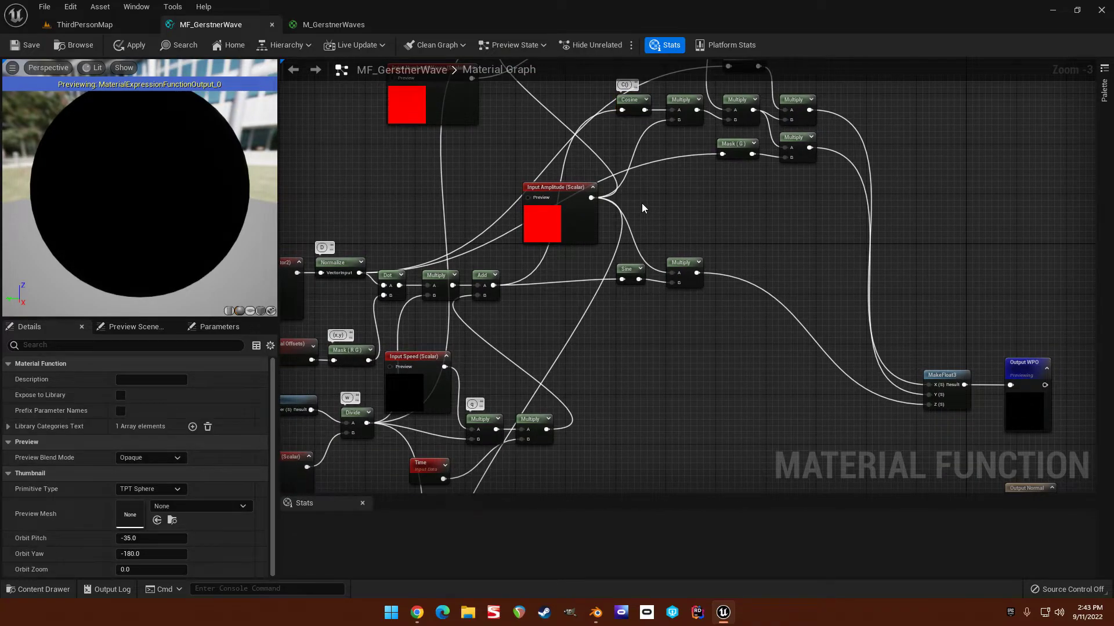
Label the Sine node below the Amplitude input with the comment S().
scroll(626, 248, up, 3)
click(628, 274)
click(632, 257)
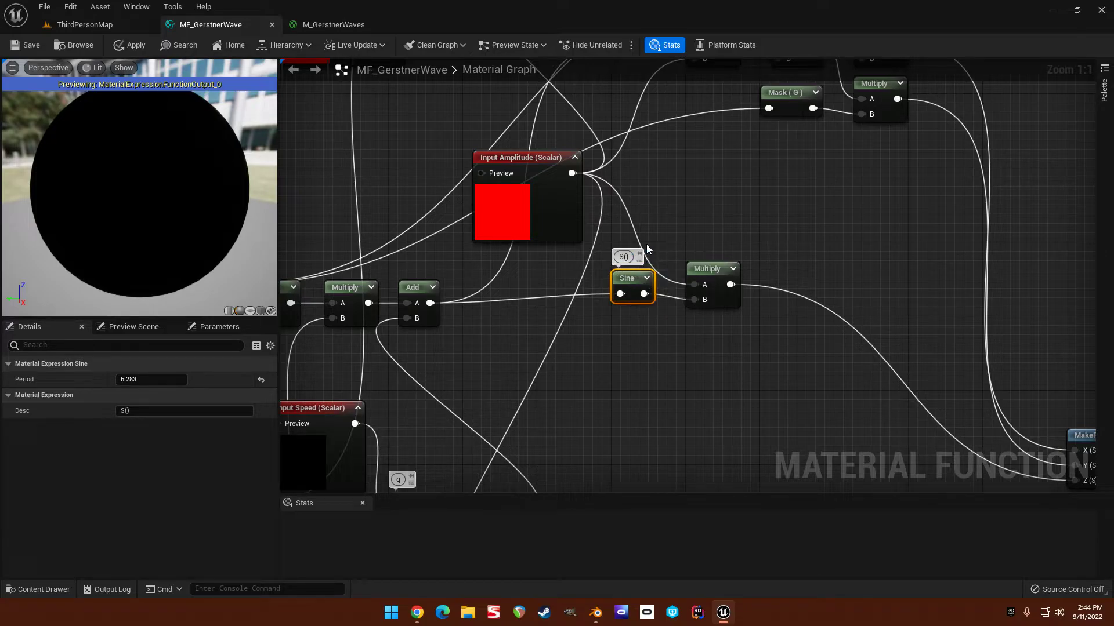
scroll(648, 250, down, 4)
click(654, 384)
Add a Multiply node after the WA node and set its Const B to -1 to negate WA.
right_drag(654, 384, 631, 293)
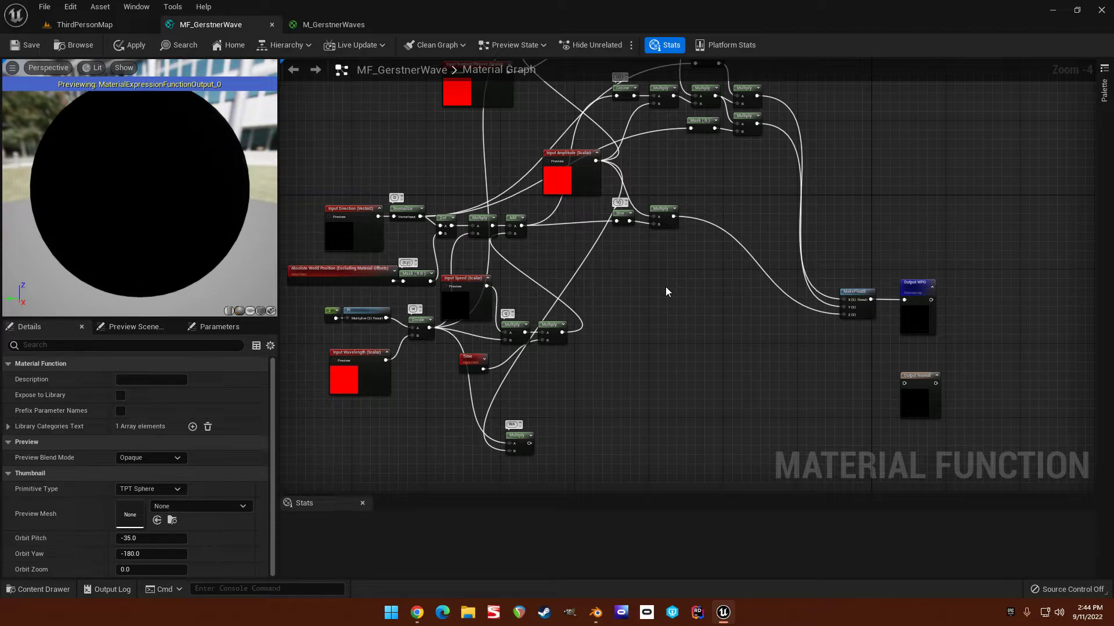
right_drag(599, 329, 632, 229)
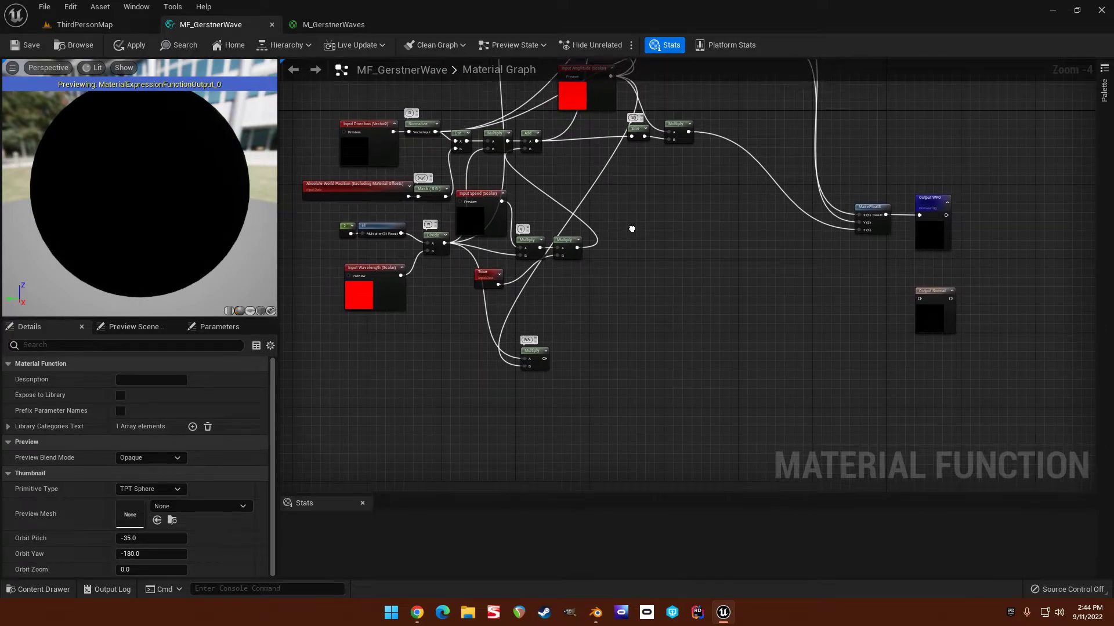
scroll(599, 367, up, 1)
right_drag(603, 321, 600, 272)
scroll(578, 325, up, 1)
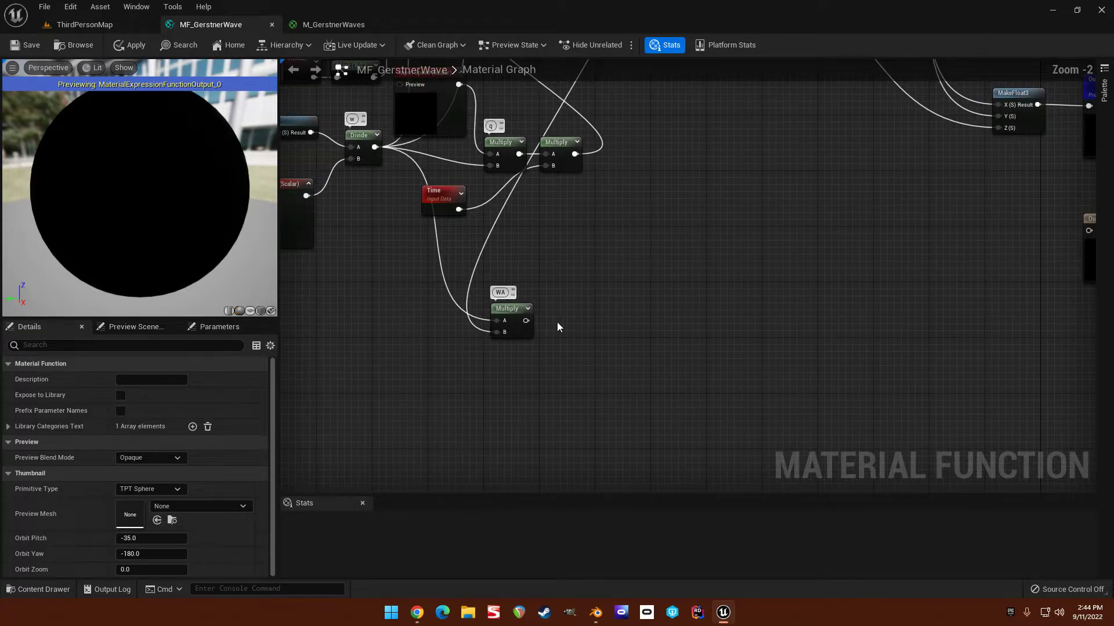
drag(523, 323, 613, 303)
text(mul)
key(Return)
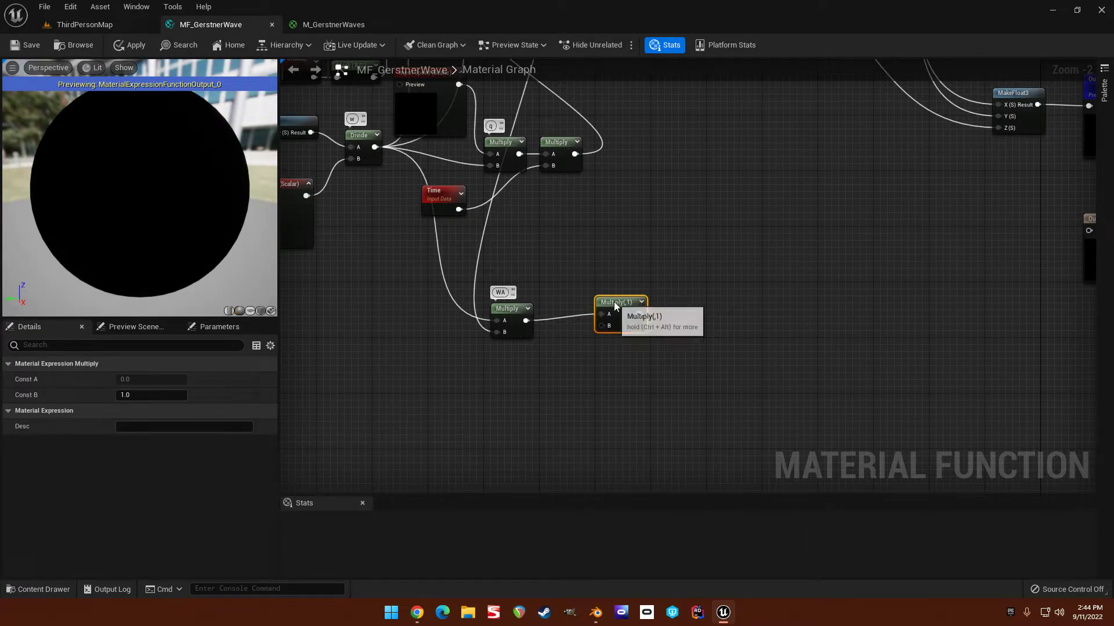
click(174, 395)
text(-1)
key(Return)
click(735, 267)
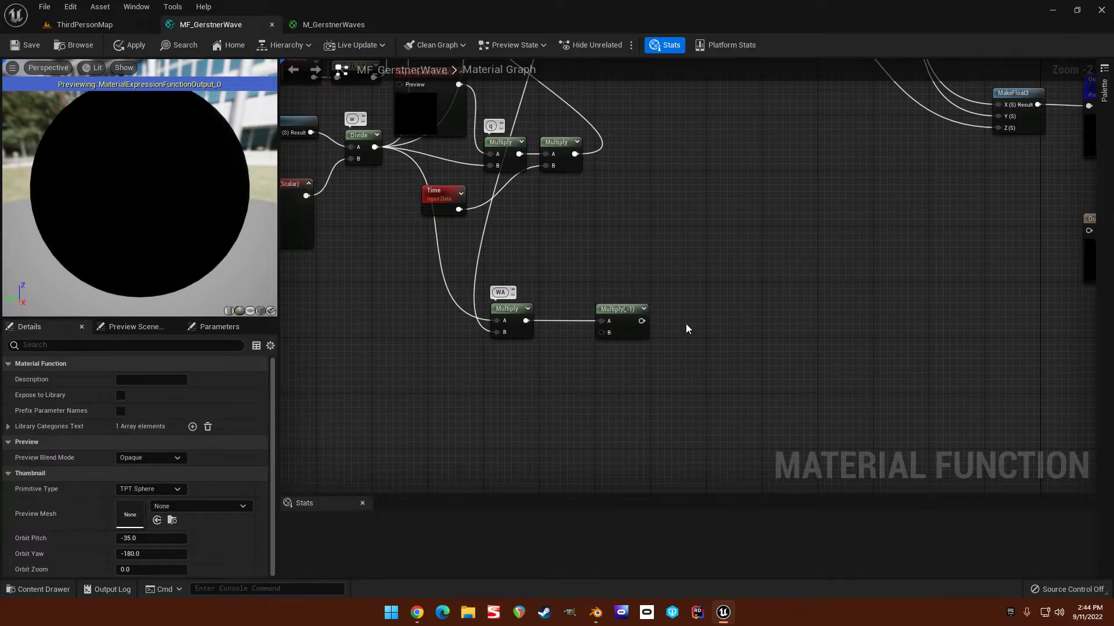
Add another Multiply node fed by the negated WA, and line up the chain closely beside the WA node.
scroll(685, 325, up, 2)
drag(625, 320, 675, 322)
text(mul)
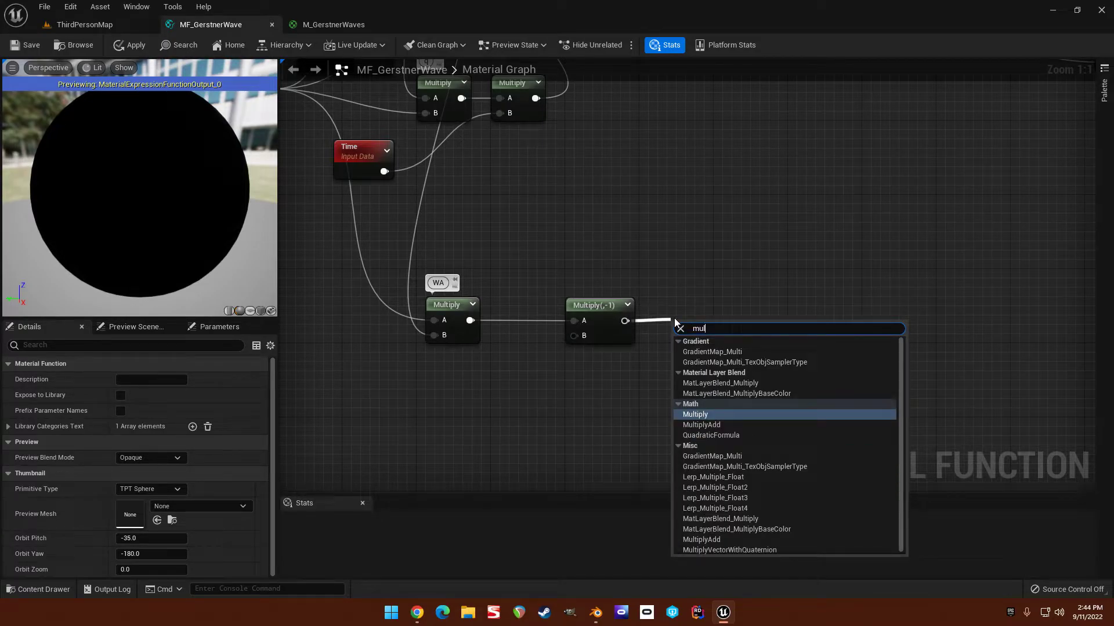
key(Return)
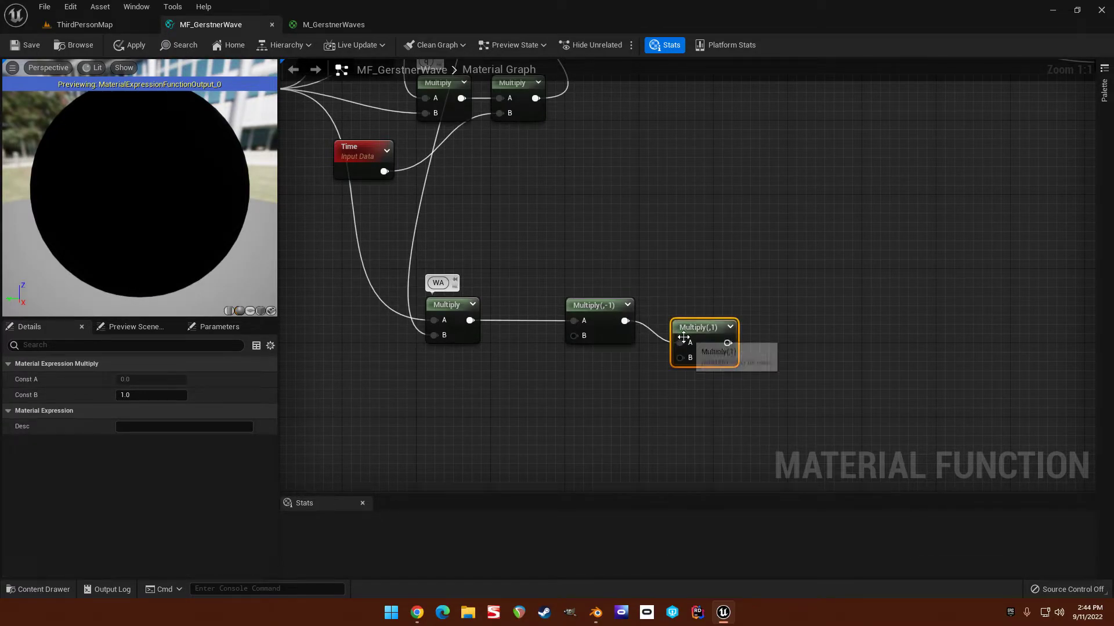
drag(703, 319, 694, 309)
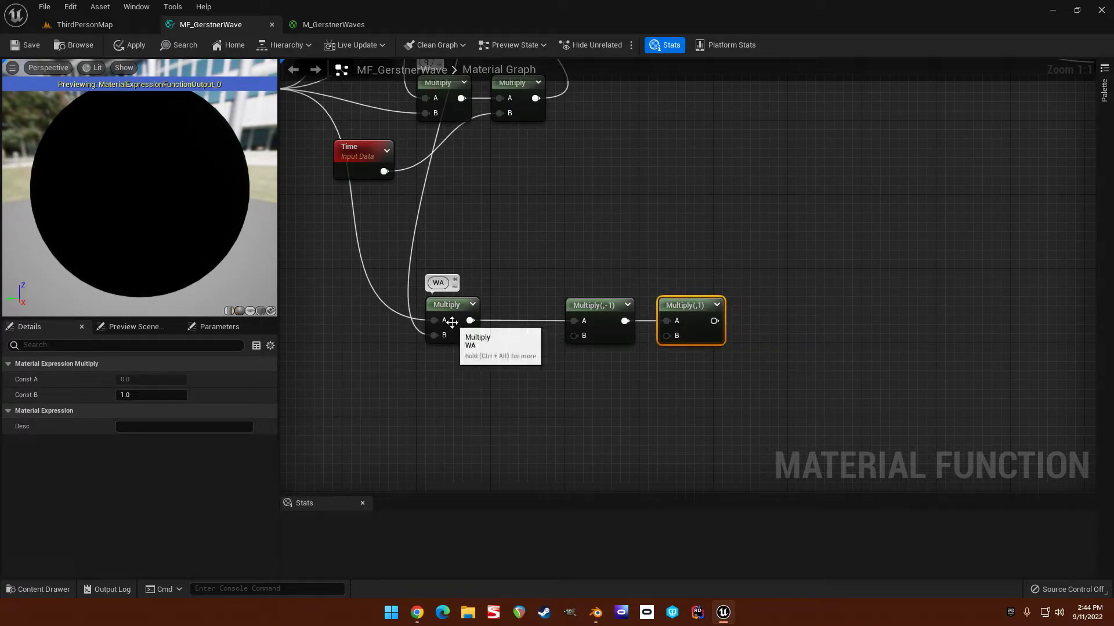
drag(583, 305, 536, 305)
drag(689, 307, 650, 308)
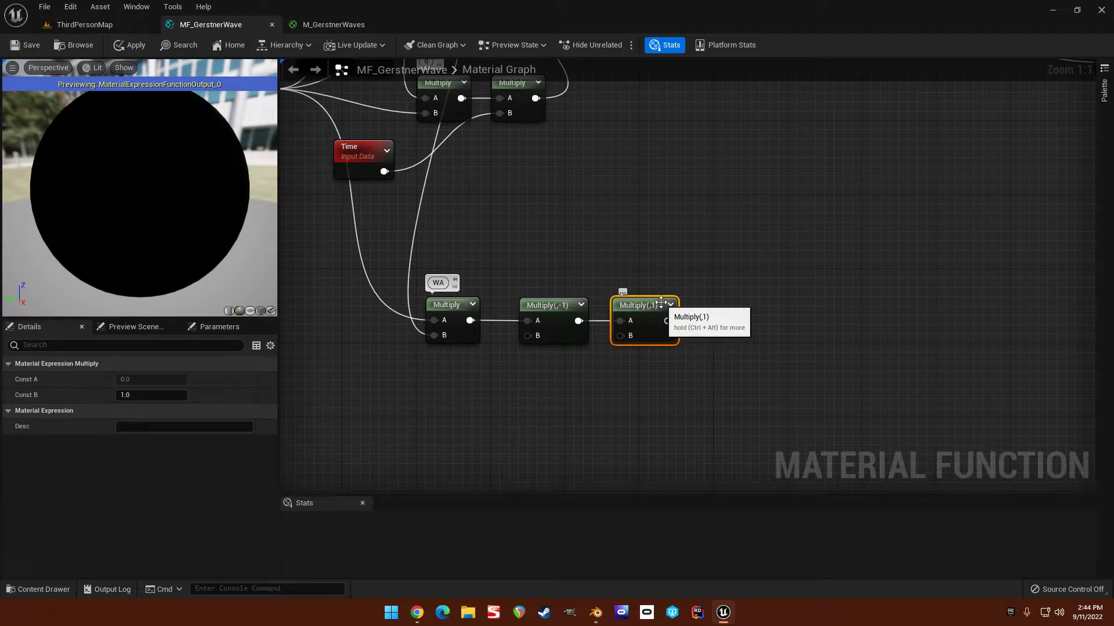
Connect the C() Cosine output to the B input of the last Multiply node in the WA chain.
scroll(633, 249, down, 1)
right_drag(632, 249, 650, 364)
scroll(617, 294, down, 1)
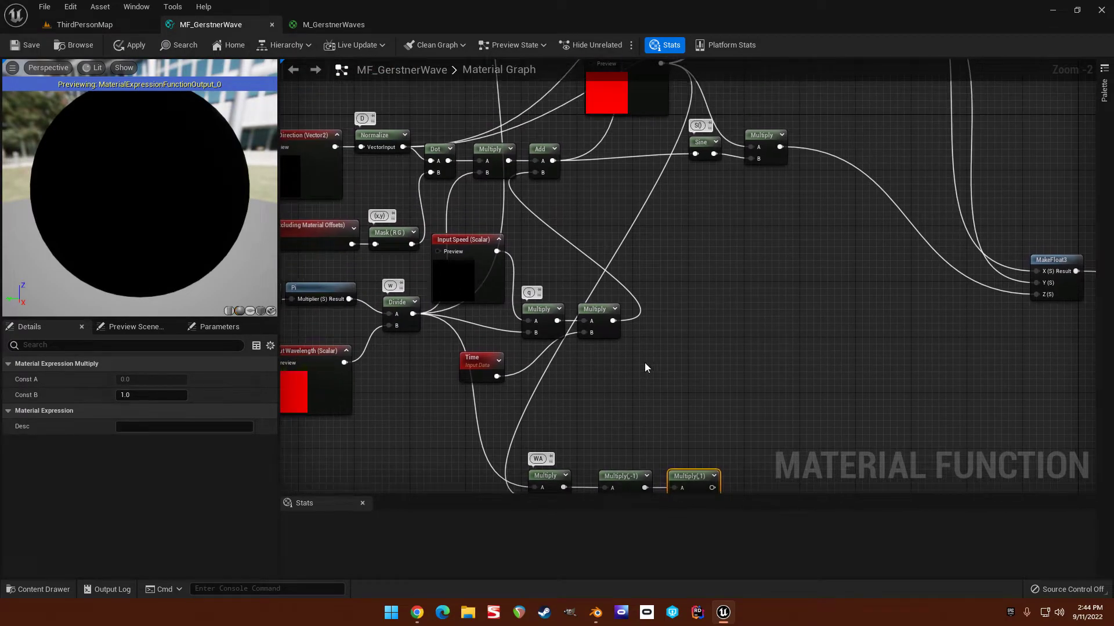
right_drag(578, 374, 605, 388)
scroll(617, 259, down, 3)
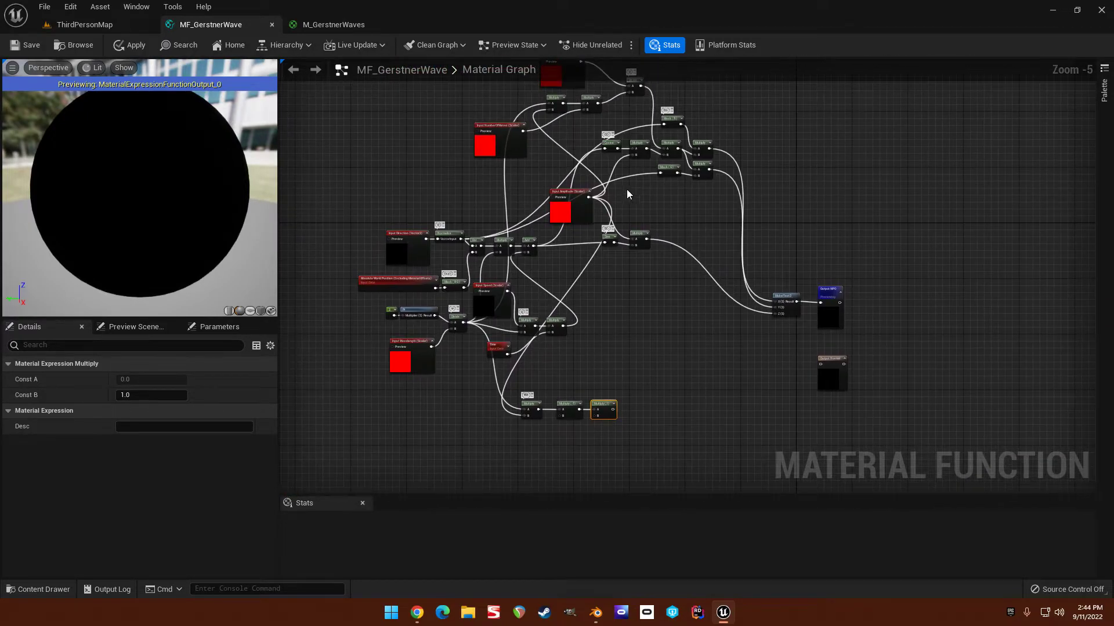
drag(617, 150, 593, 417)
Label the last Multiply node in the WA chain with the comment WA*-1*C().
scroll(572, 430, up, 6)
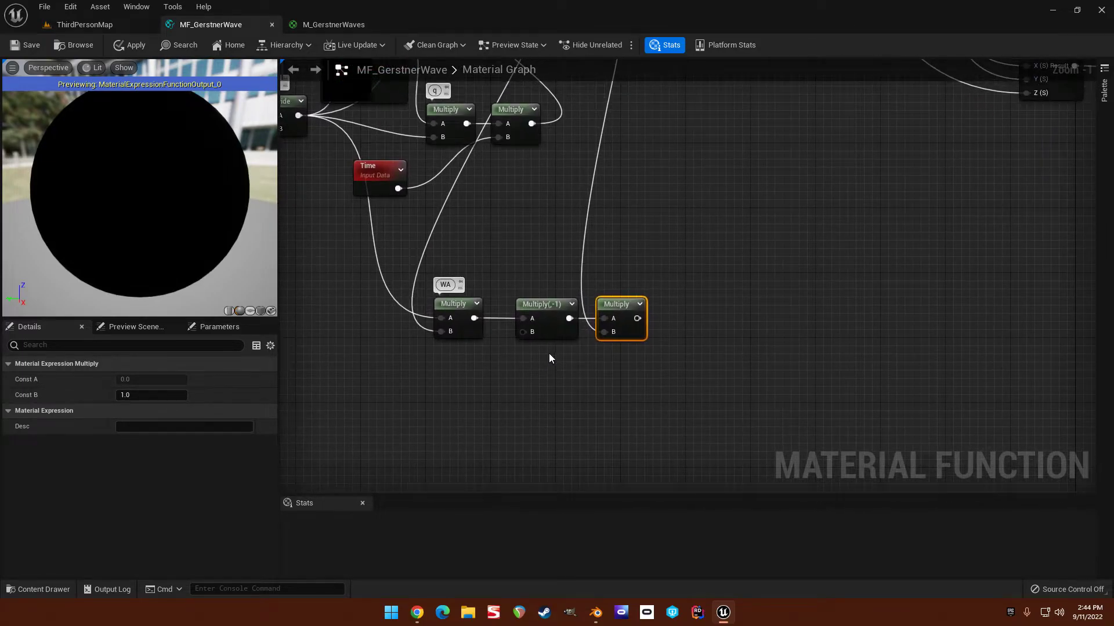
click(615, 291)
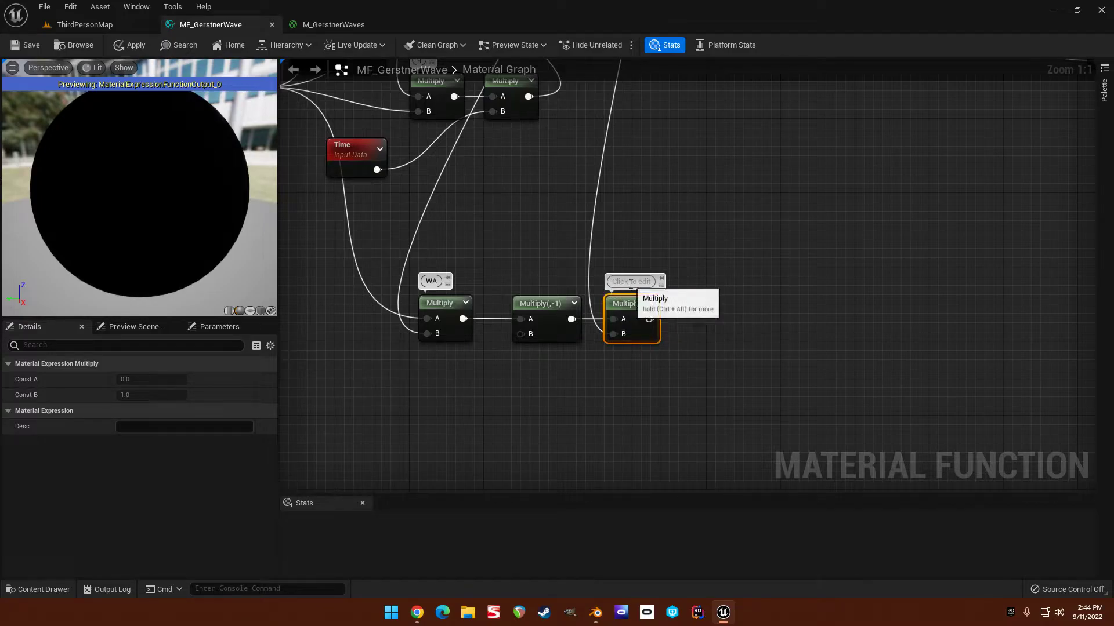
text(WA*-1*C()
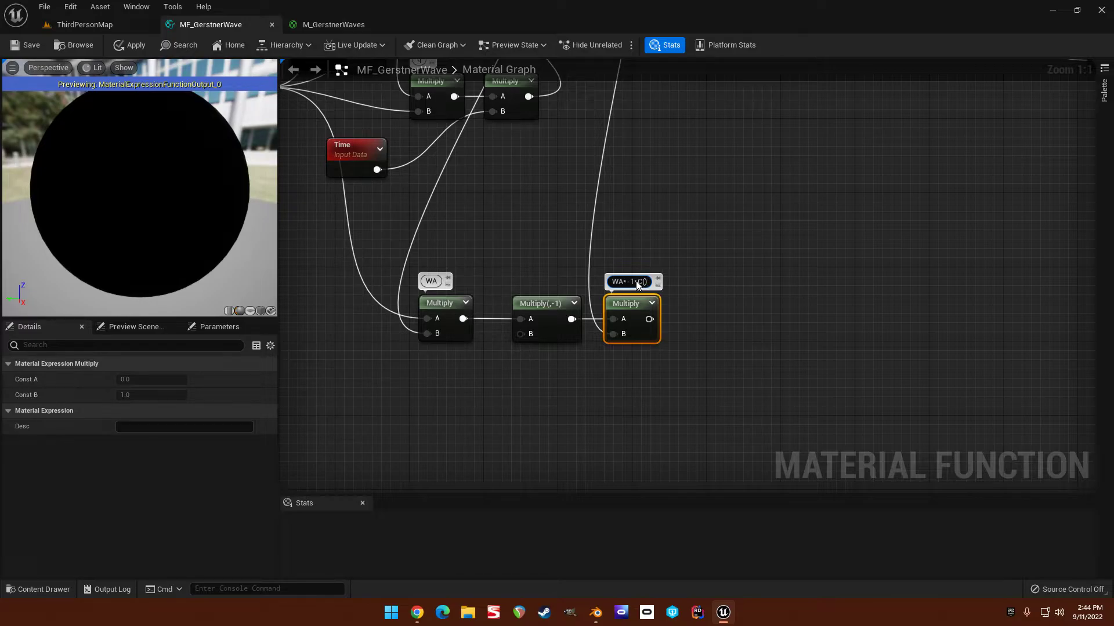
click(757, 224)
Move the D.x Mask (R) and the Mask (G) nodes beside the Normalize node, stacked above the Dot node.
right_drag(757, 224, 726, 249)
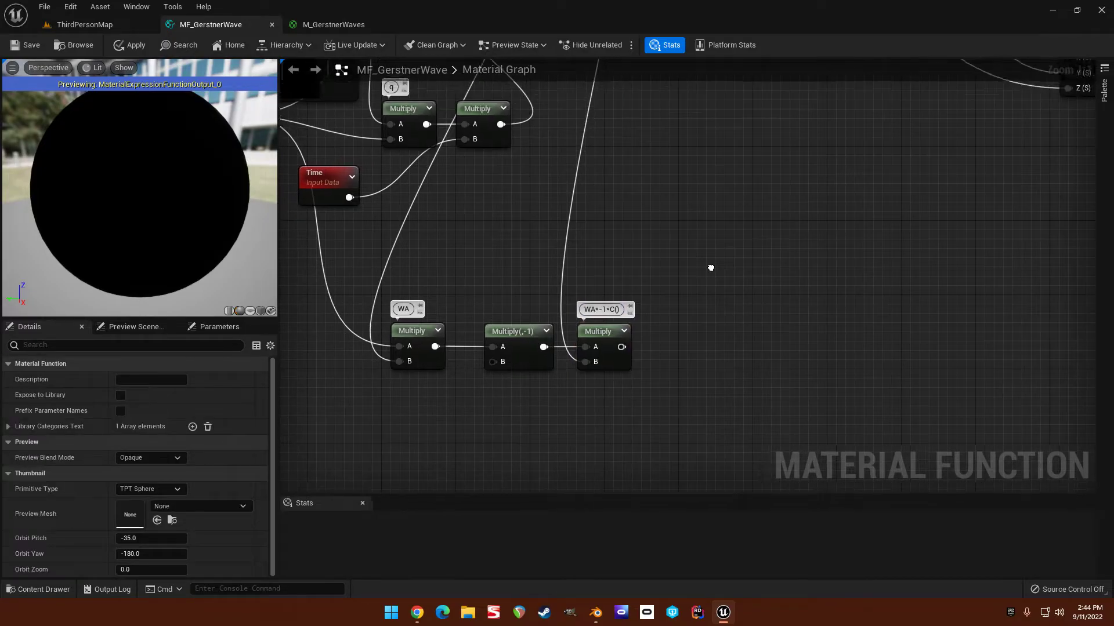
scroll(665, 253, down, 5)
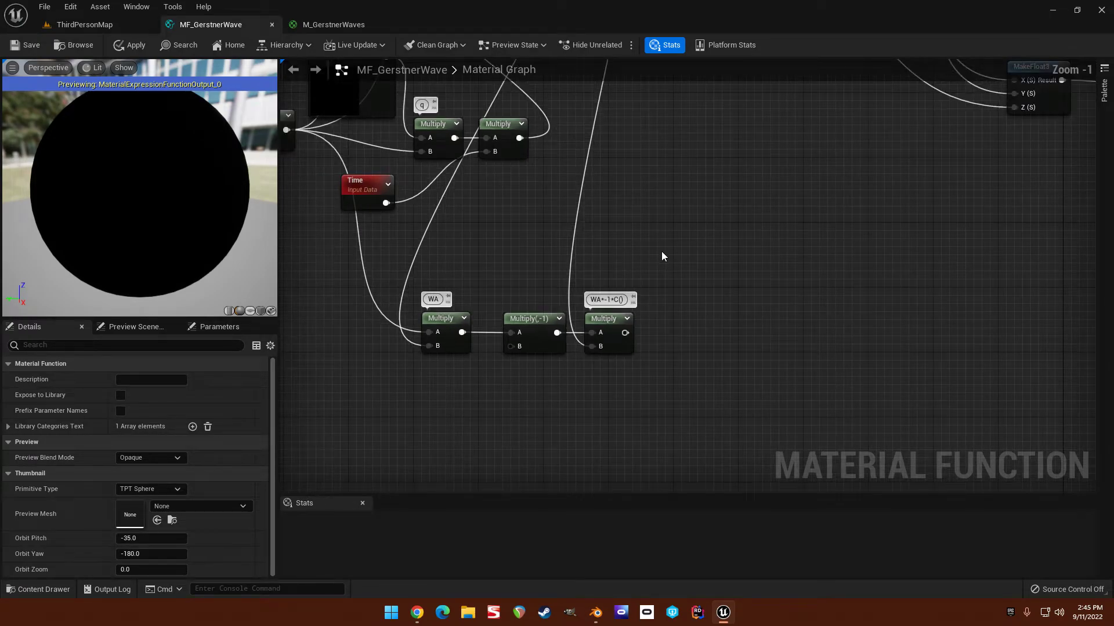
right_drag(620, 320, 608, 253)
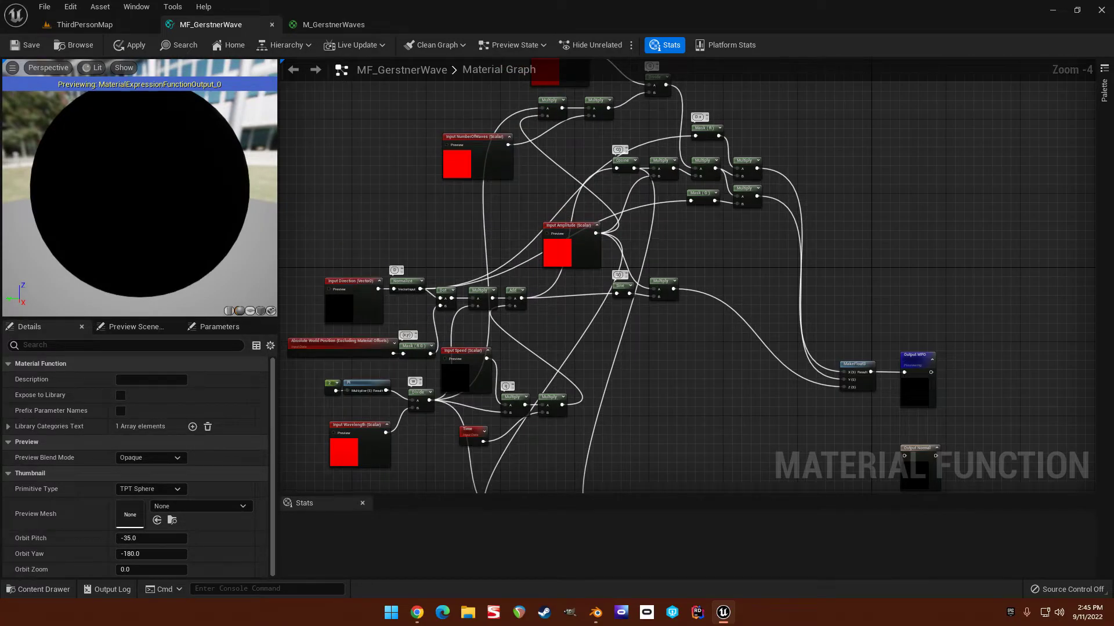
scroll(645, 263, up, 3)
click(707, 174)
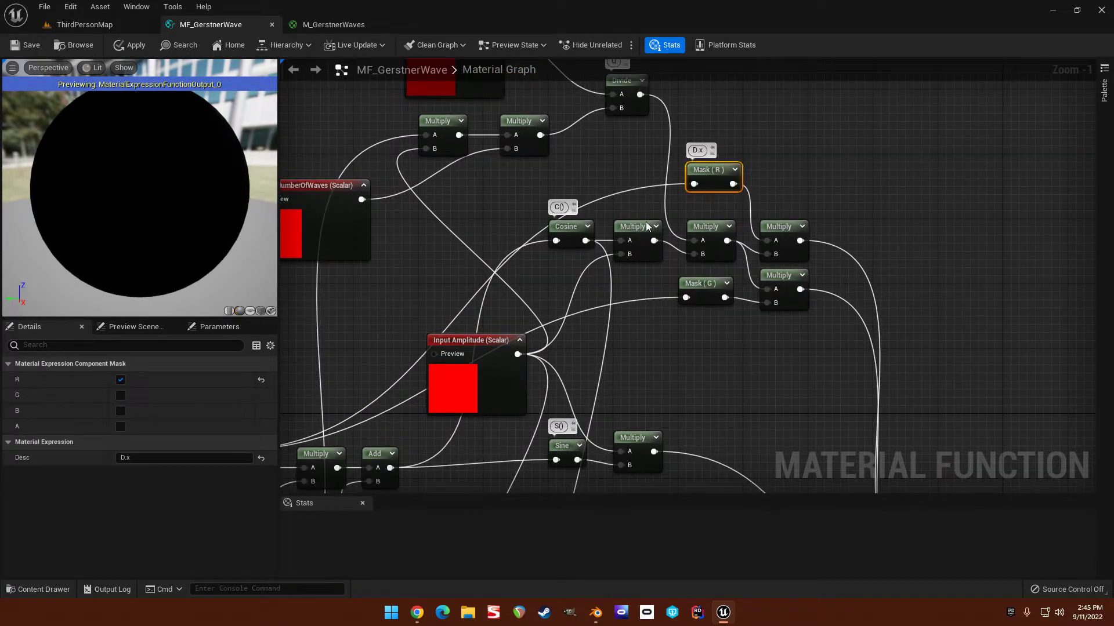
scroll(673, 202, down, 3)
drag(633, 173, 540, 242)
drag(795, 190, 551, 256)
scroll(551, 256, up, 4)
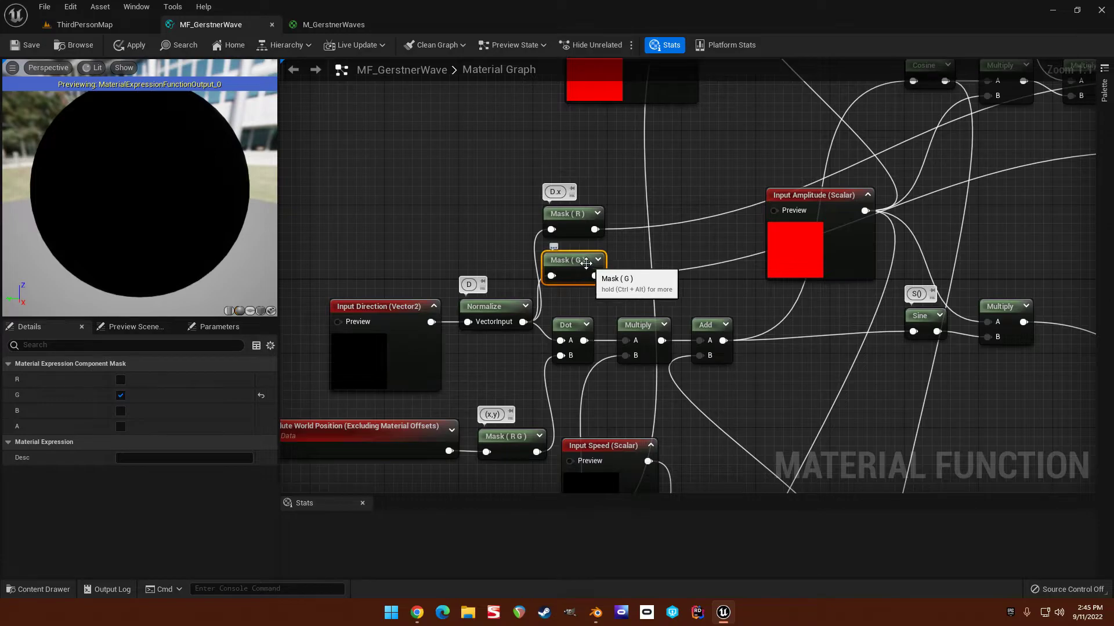
Label the Mask (G) node with the comment D.y.
click(554, 249)
text(D.y)
key(Return)
scroll(593, 228, down, 6)
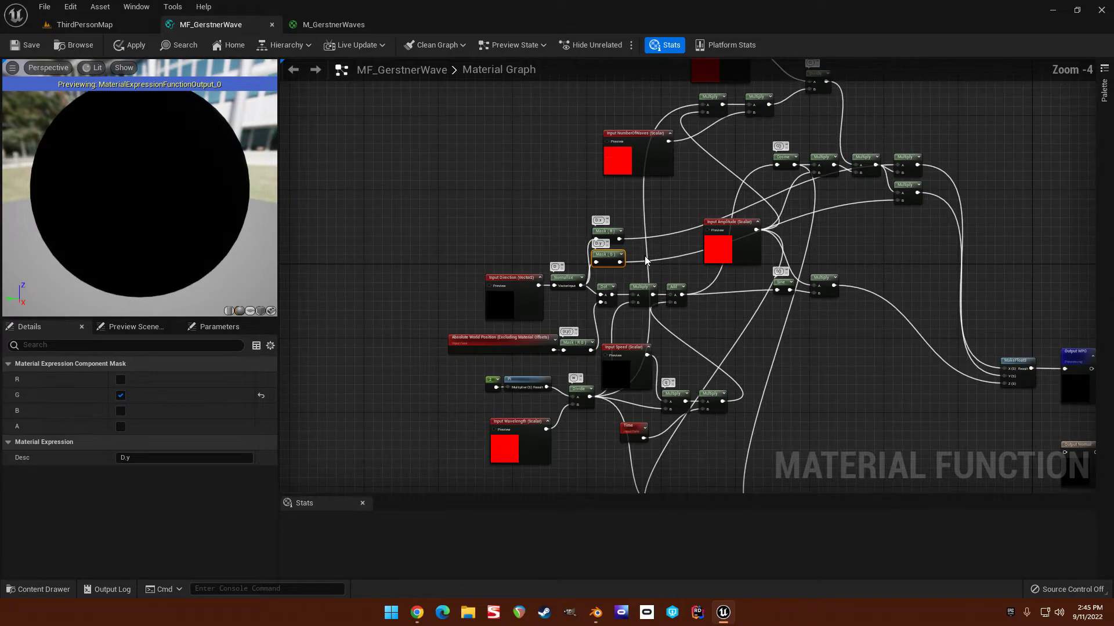
Multiply the WA*-1*C() result by the D.x mask in a new Multiply node.
scroll(607, 165, up, 5)
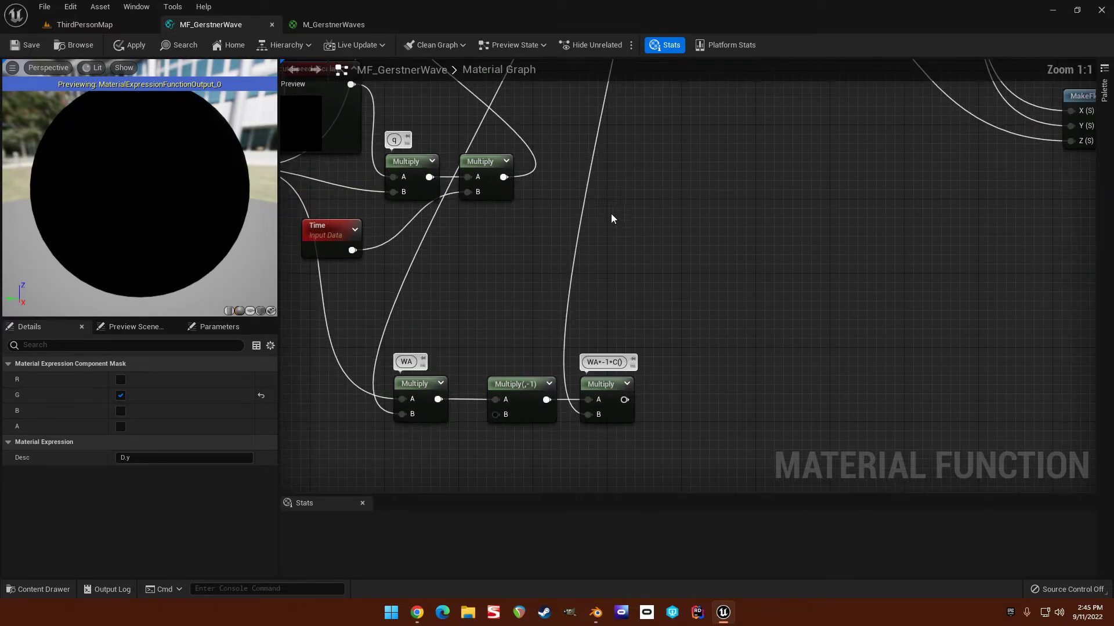
drag(631, 399, 699, 393)
text(mul)
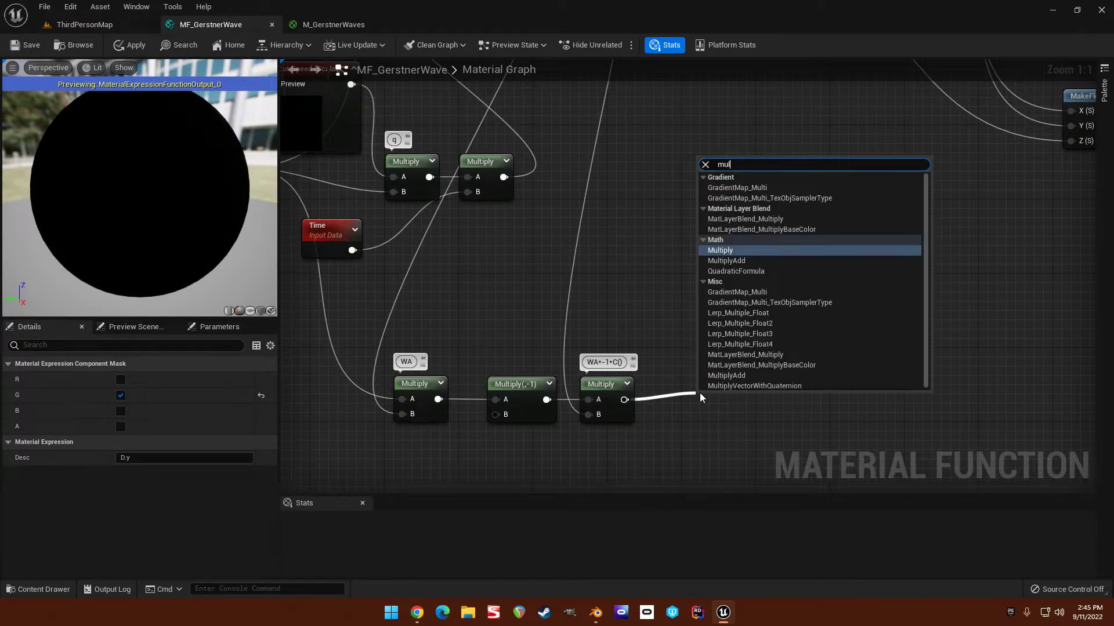
key(Return)
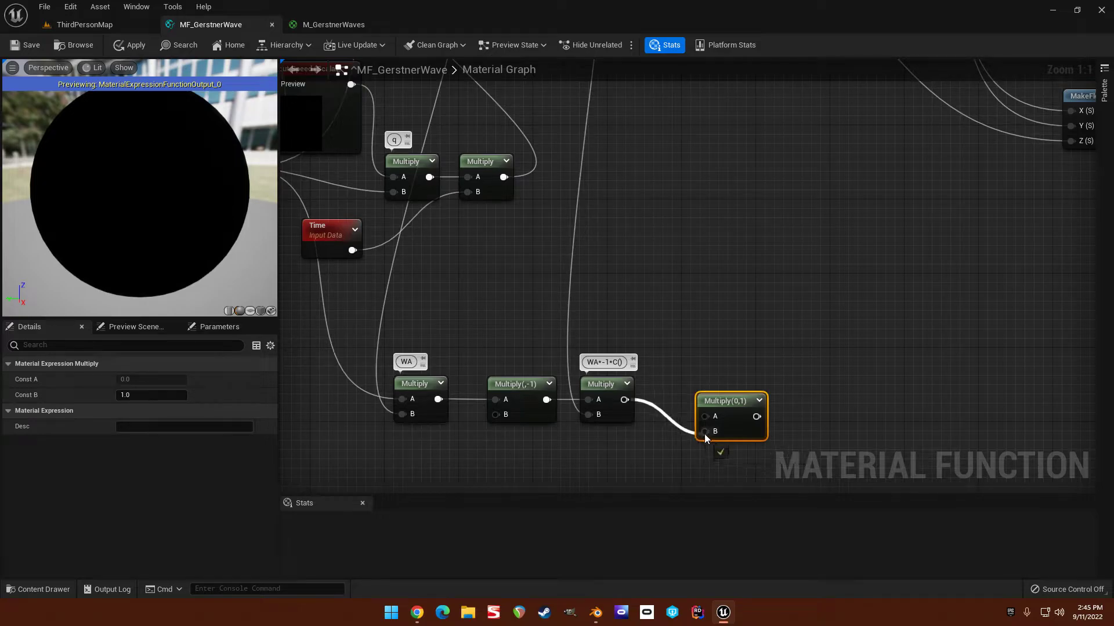
scroll(649, 322, down, 5)
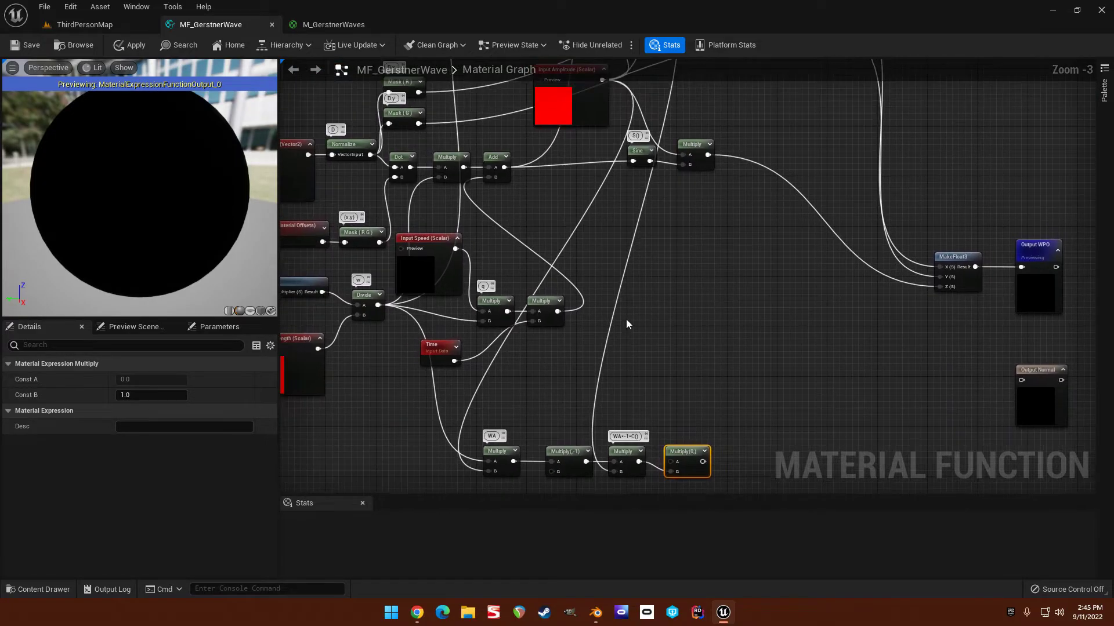
drag(472, 153, 659, 428)
Add a MakeFloat3 node feeding Output Normal and connect the D.x Multiply result to its X input.
right_drag(680, 377, 582, 283)
scroll(635, 263, up, 2)
right_click(800, 290)
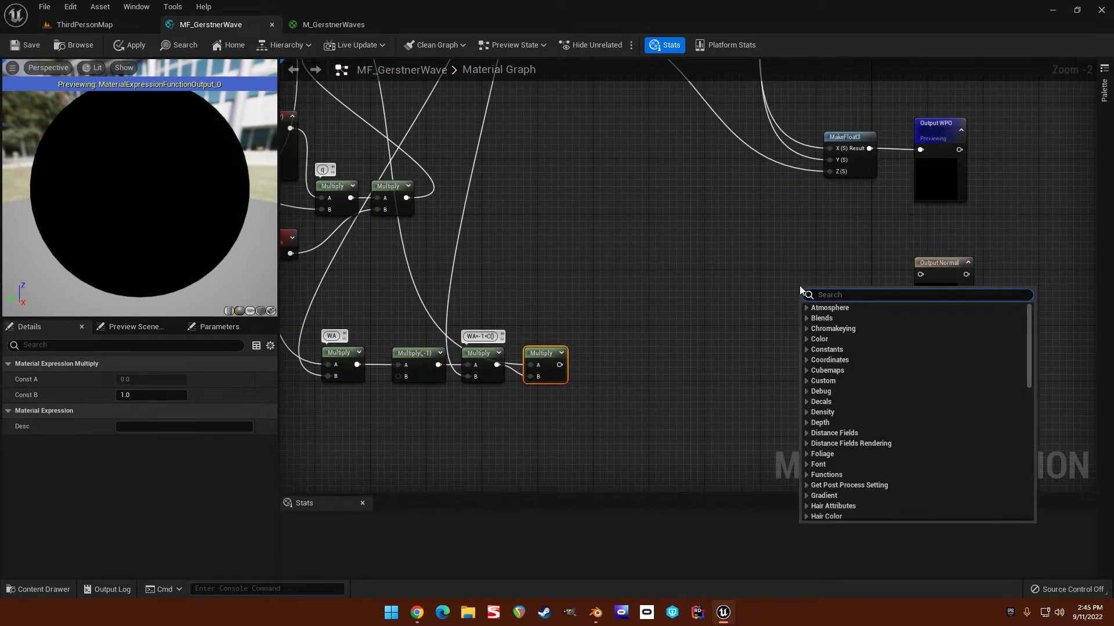
text(makefl)
key(Down)
key(Return)
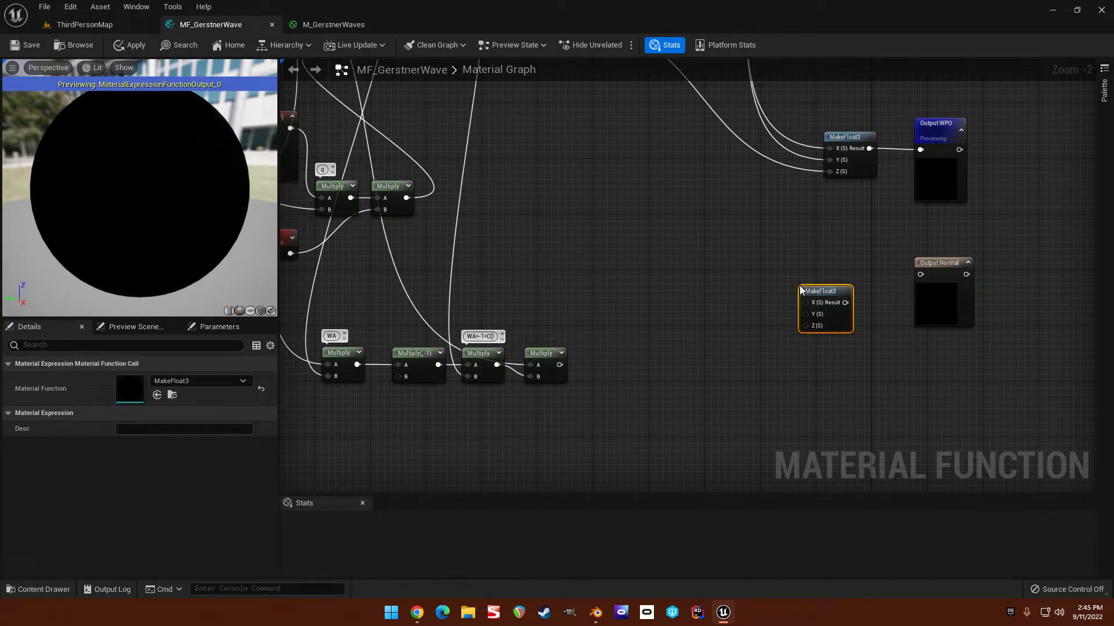
drag(845, 302, 920, 274)
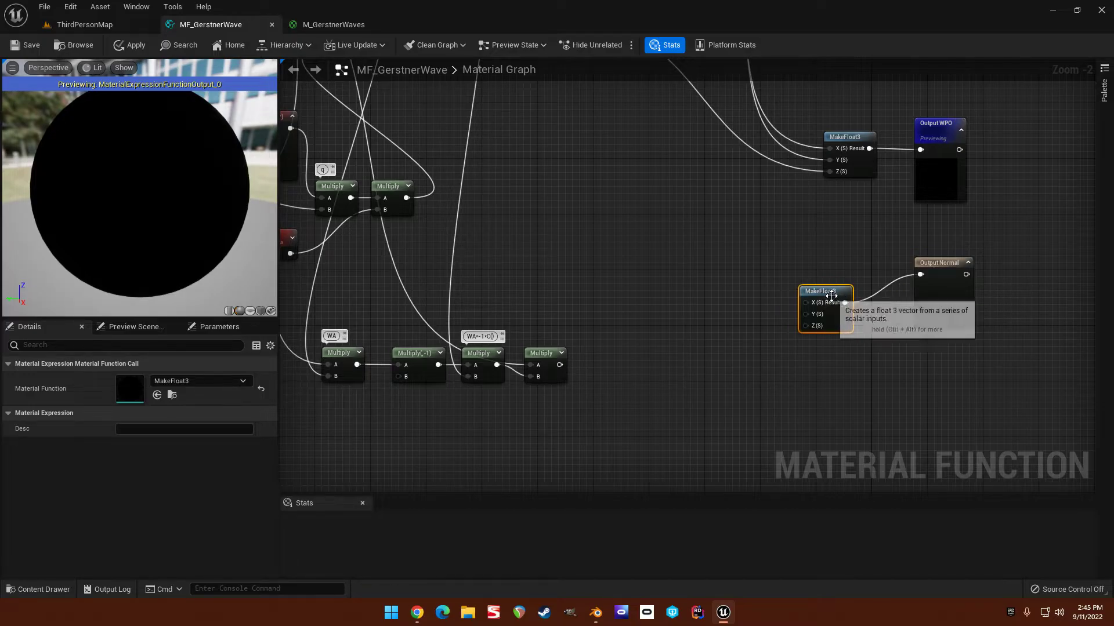
drag(826, 299, 843, 277)
drag(559, 365, 823, 282)
Multiply WA*-1*C() by the D.y mask in a second new node and connect the product to the normal MakeFloat3's Y input.
right_drag(574, 406, 700, 375)
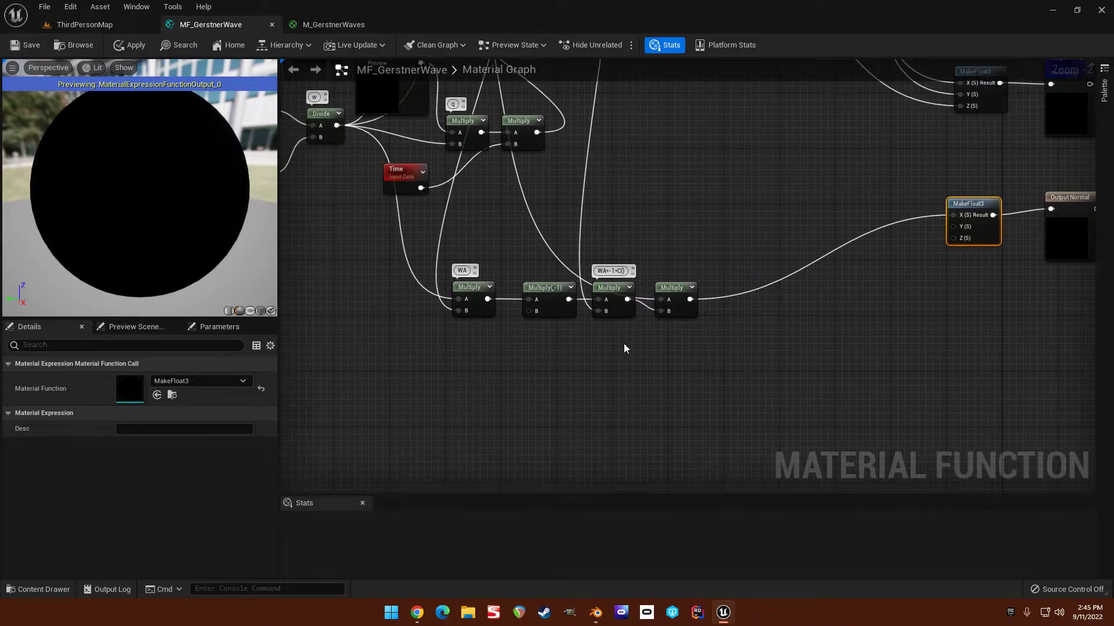
right_drag(623, 348, 589, 328)
scroll(567, 318, up, 2)
drag(598, 299, 645, 389)
text(mult)
key(Return)
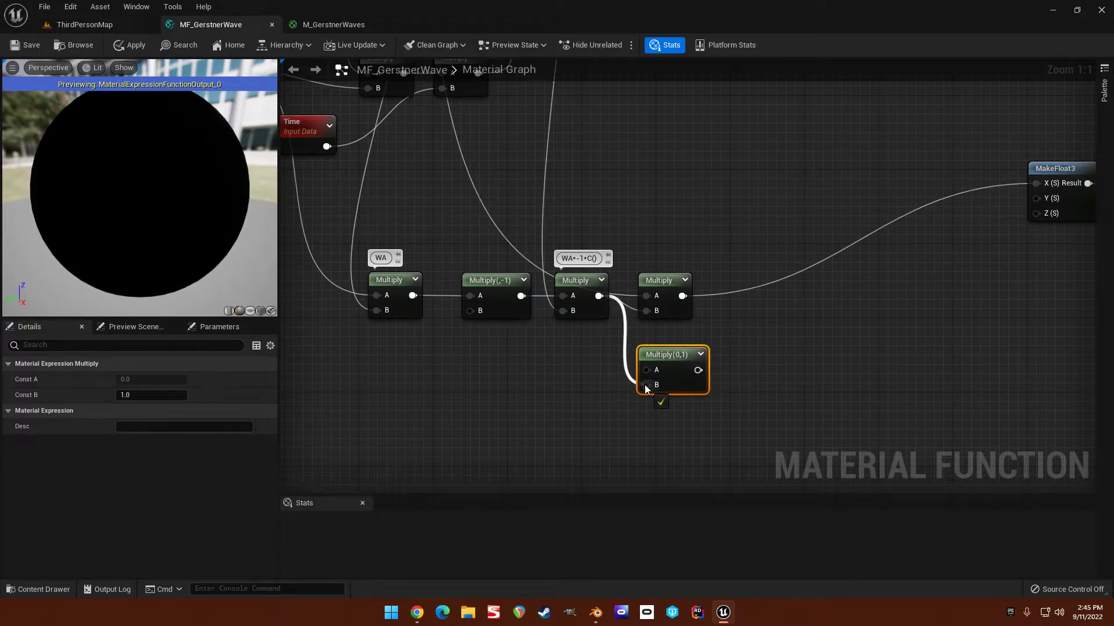
scroll(562, 340, down, 6)
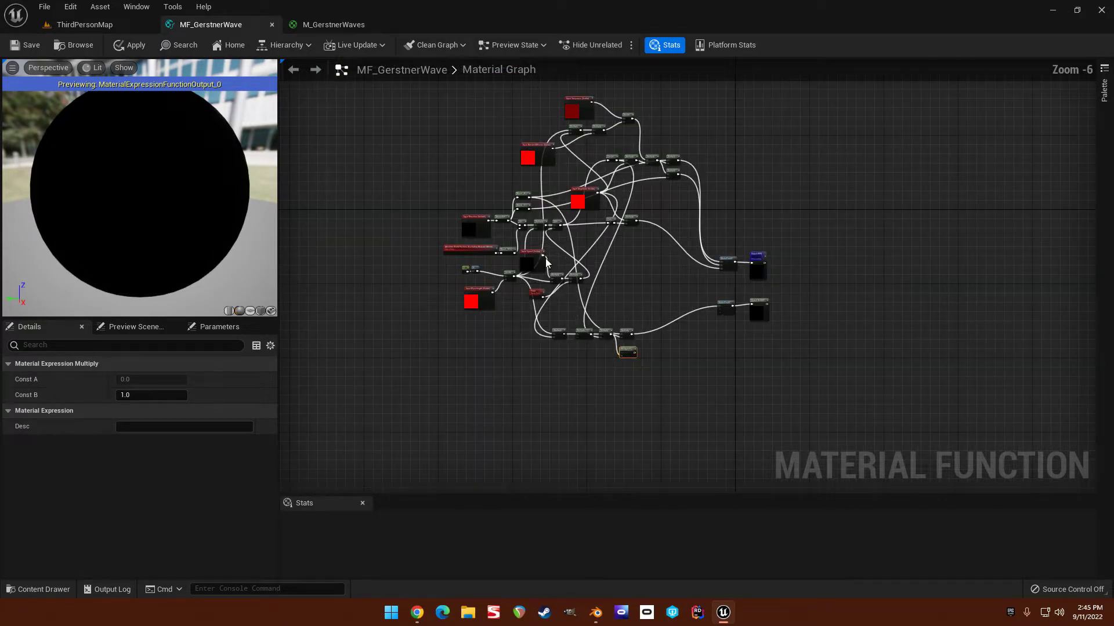
scroll(546, 266, up, 4)
drag(531, 269, 811, 421)
right_drag(817, 418, 601, 358)
drag(554, 363, 816, 230)
right_drag(740, 314, 767, 308)
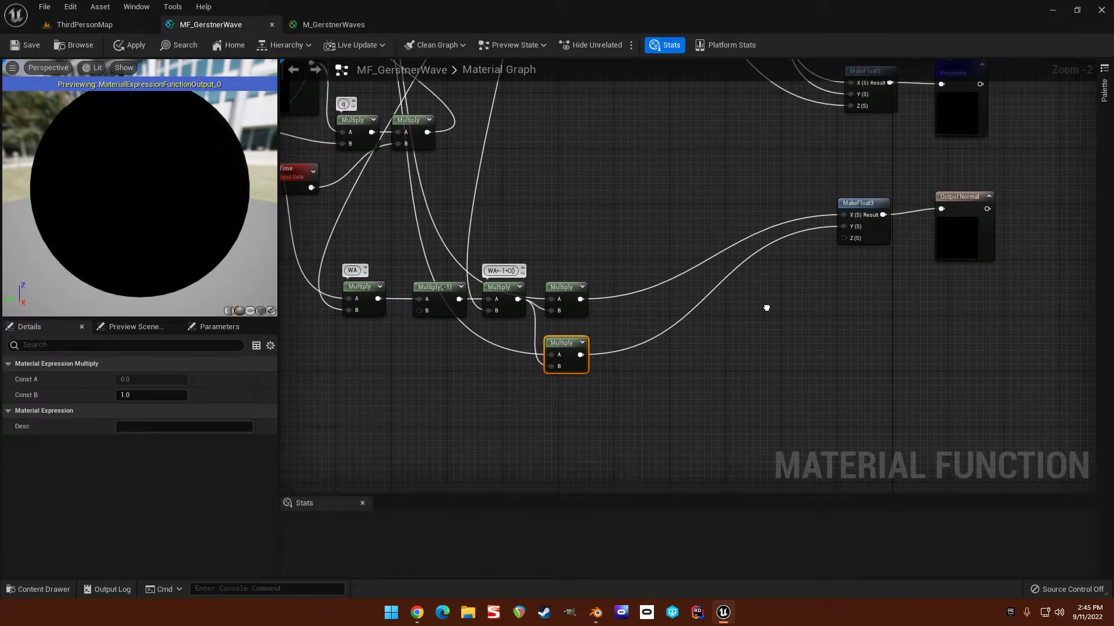
click(765, 312)
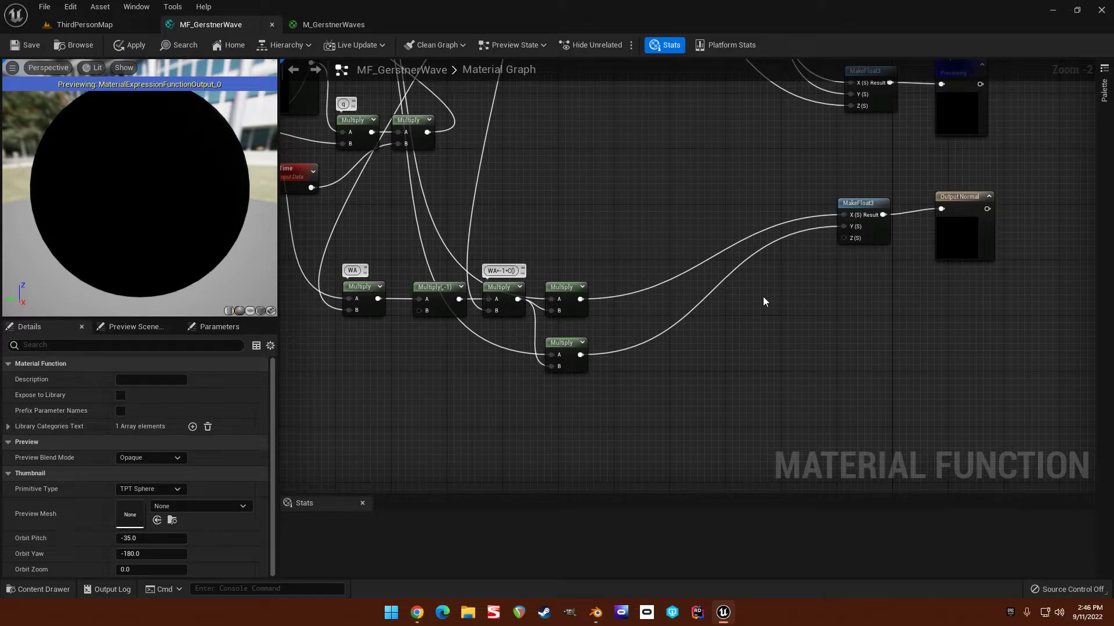
Multiply the WA output by the S() Sine output in a new Multiply node below the WA chain.
right_drag(736, 283, 729, 168)
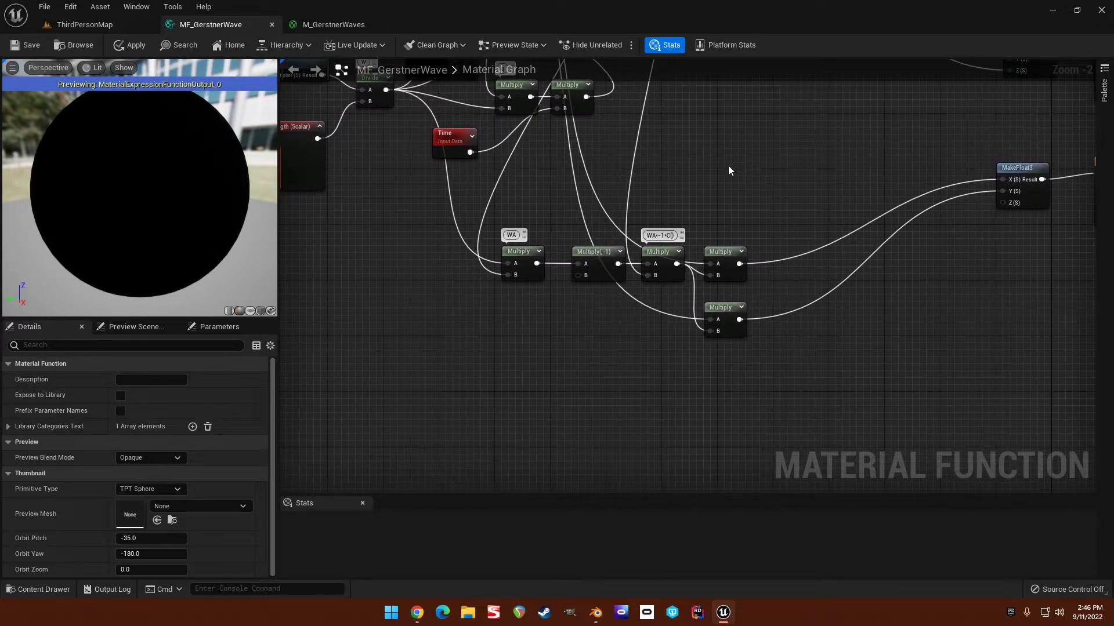
scroll(549, 361, down, 1)
right_drag(557, 363, 570, 247)
drag(573, 198, 621, 322)
text(mul)
key(Return)
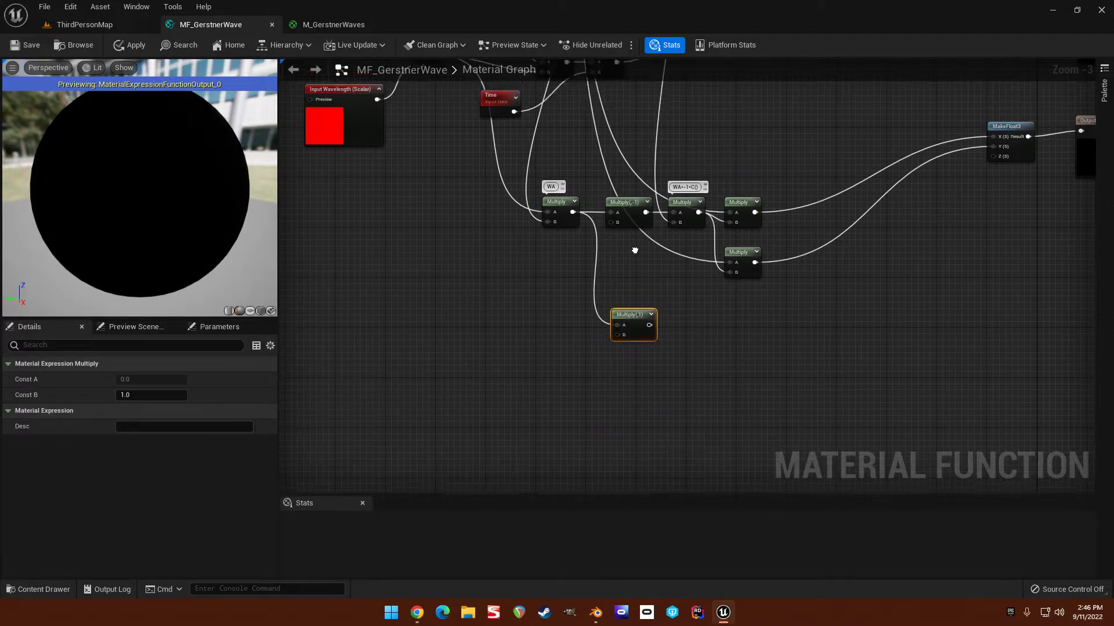
scroll(636, 241, down, 1)
right_drag(636, 241, 623, 353)
right_drag(572, 259, 544, 251)
scroll(544, 251, up, 1)
drag(618, 173, 531, 304)
scroll(539, 265, up, 3)
right_drag(539, 270, 574, 301)
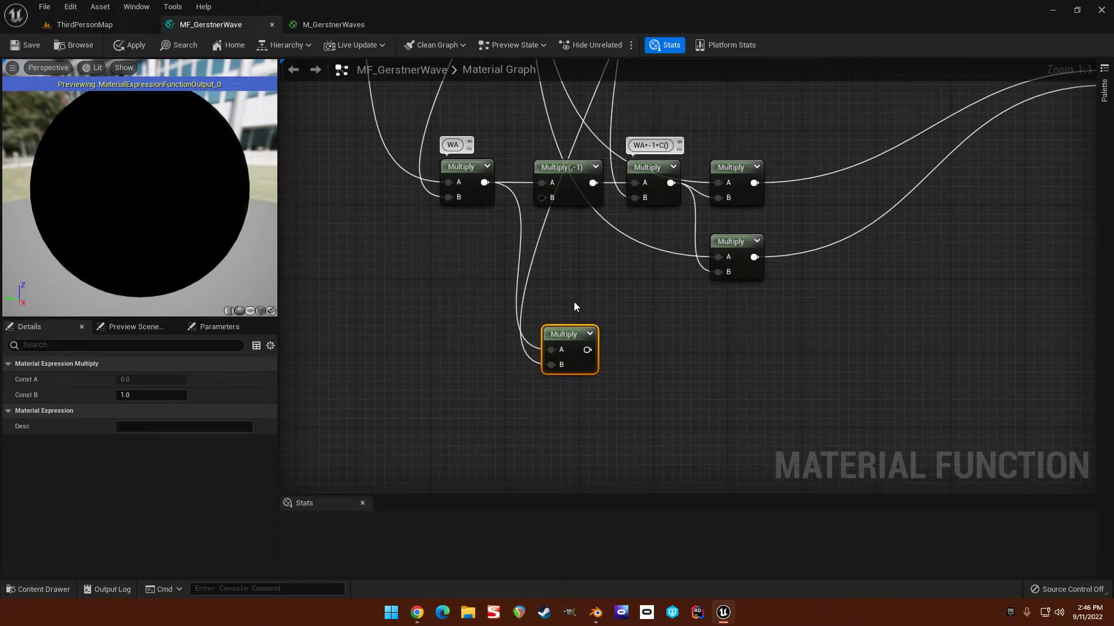
right_drag(573, 300, 555, 333)
click(595, 374)
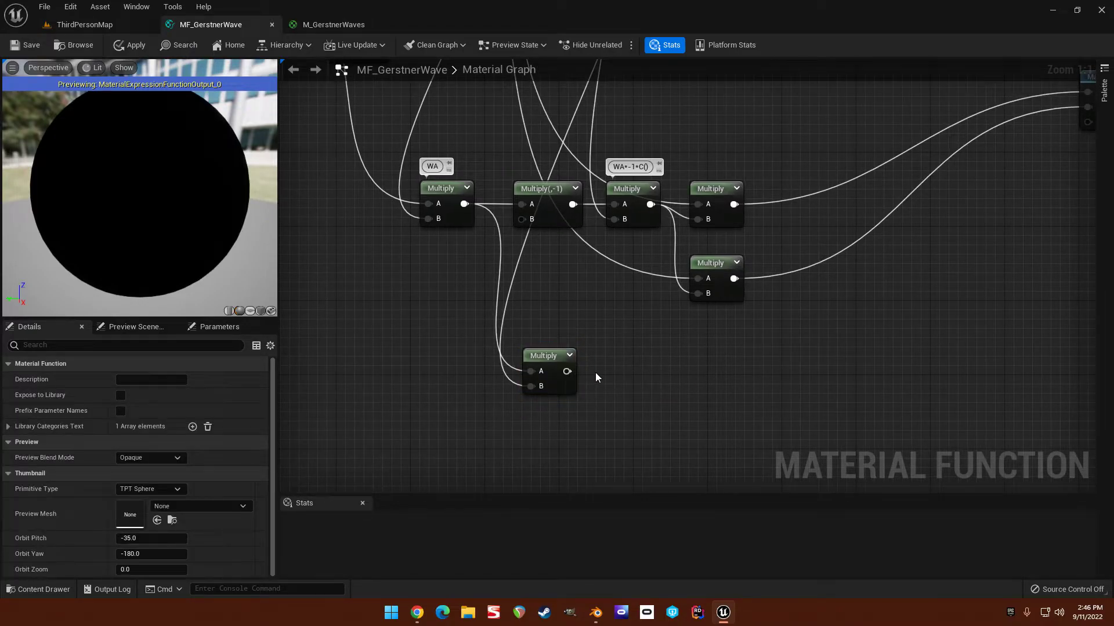
Add another Multiply node that takes the WA and S() product in B and the Q Divide output in A.
drag(567, 371, 593, 371)
text(mul)
key(Return)
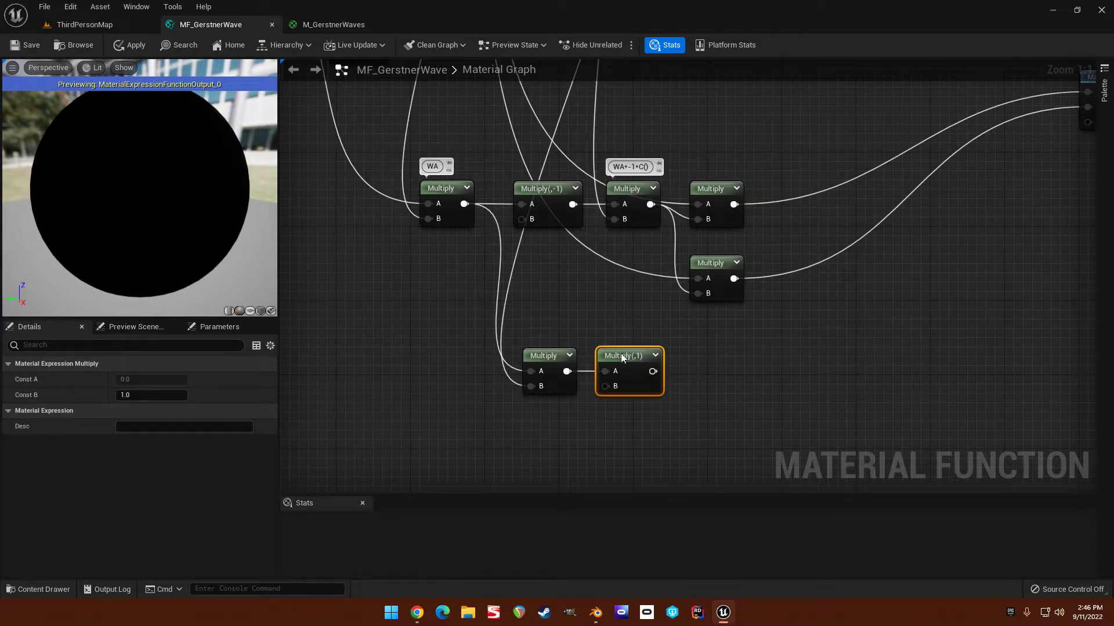
click(591, 383)
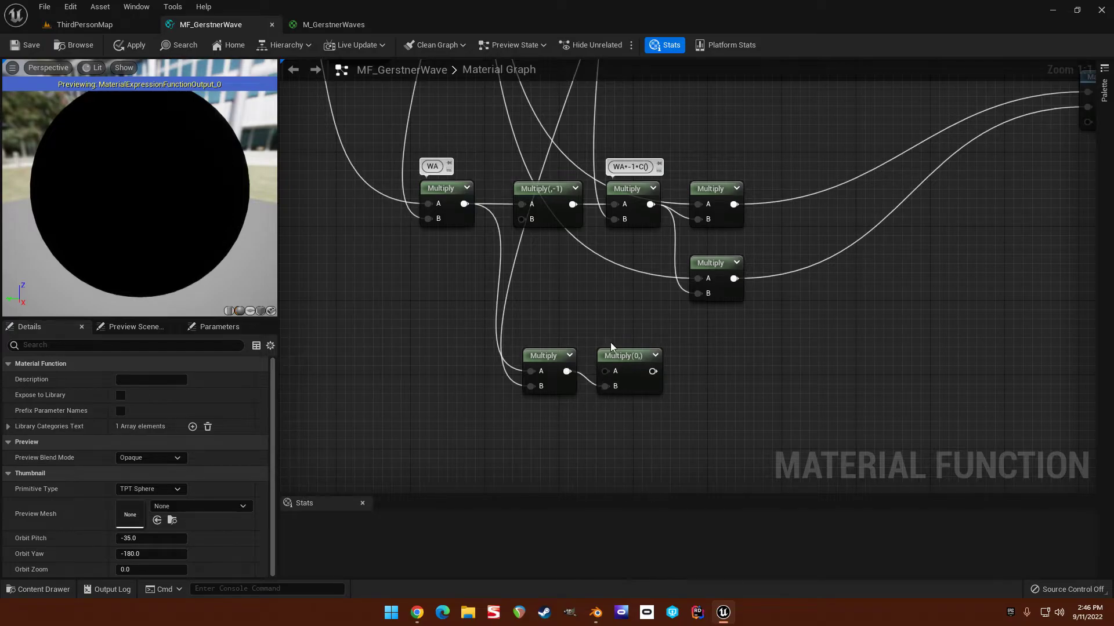
scroll(603, 288, down, 5)
right_drag(638, 145, 619, 338)
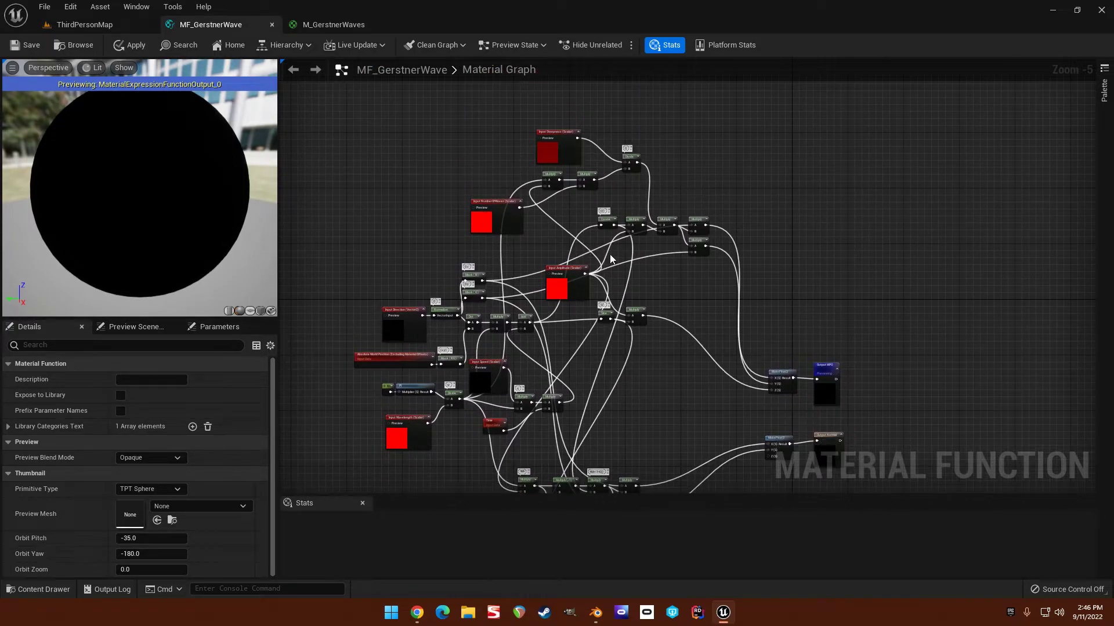
scroll(638, 145, up, 1)
drag(648, 132, 581, 331)
scroll(581, 330, up, 4)
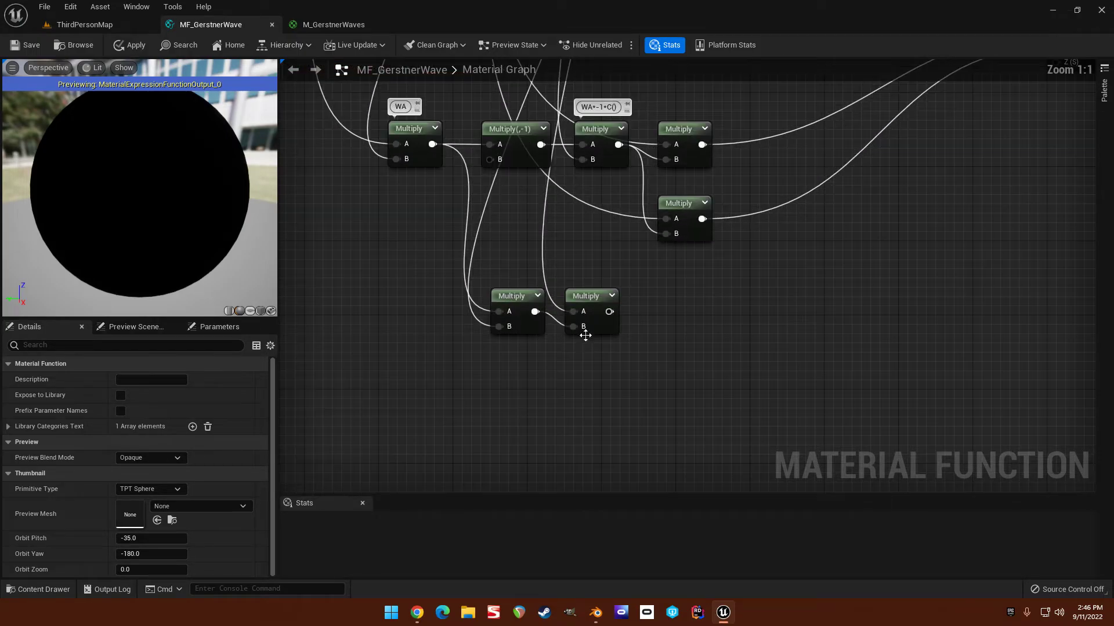
Label the last Multiply node of the lower chain with the comment WA*S()*Q.
click(580, 293)
click(590, 272)
text(WA*S()*Q)
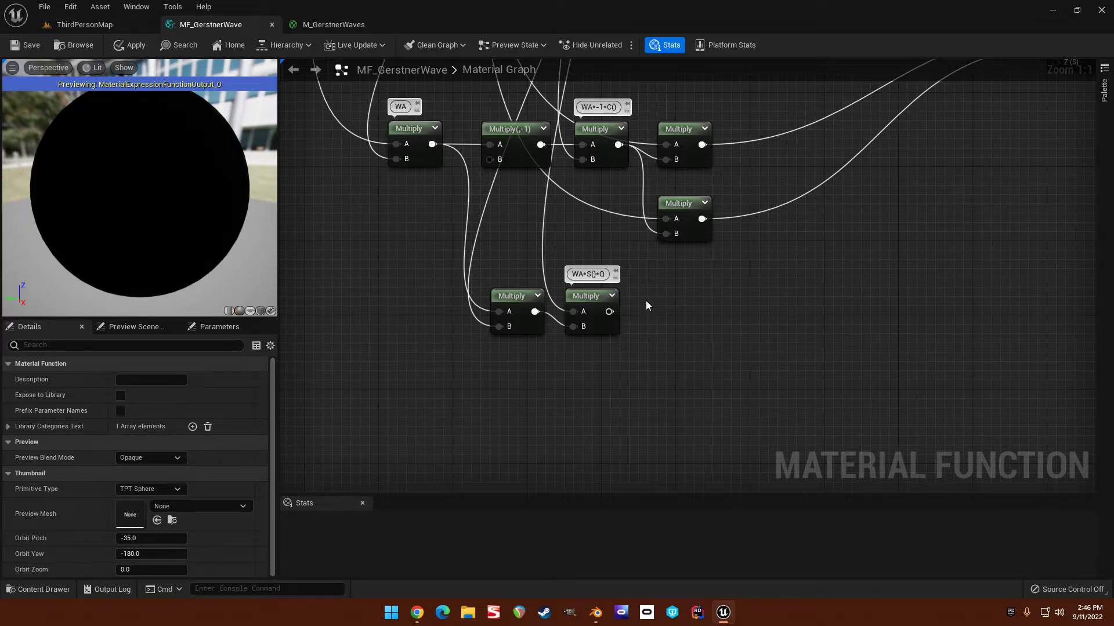
Connect the WA*S()*Q result to the Z input of the normal MakeFloat3 and save the material function.
scroll(647, 305, down, 2)
right_drag(701, 303, 575, 378)
drag(537, 377, 598, 371)
drag(844, 207, 870, 190)
scroll(627, 275, down, 2)
right_drag(594, 267, 724, 282)
click(28, 45)
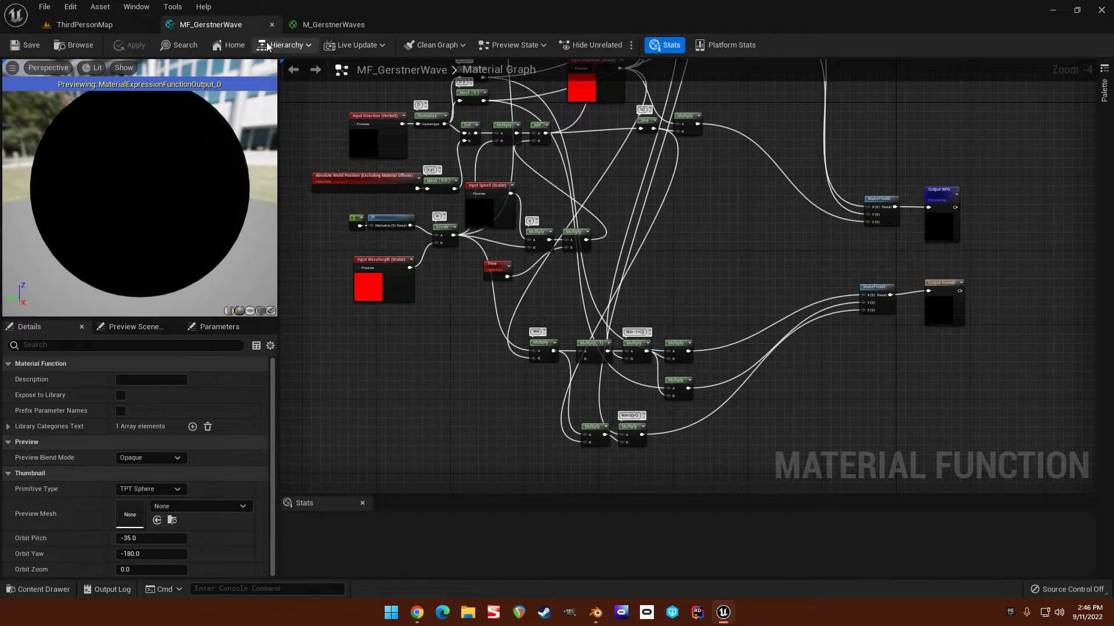
In the M_GerstnerWaves material, move the material output node and its constants farther from the MF_GerstnerWave node.
click(337, 23)
right_drag(833, 346, 634, 328)
scroll(722, 325, down, 2)
scroll(663, 214, up, 2)
click(694, 346)
scroll(182, 499, down, 10)
right_drag(670, 363, 620, 378)
right_drag(690, 145, 645, 209)
drag(525, 128, 644, 262)
drag(678, 210, 827, 213)
click(684, 383)
right_drag(684, 383, 666, 302)
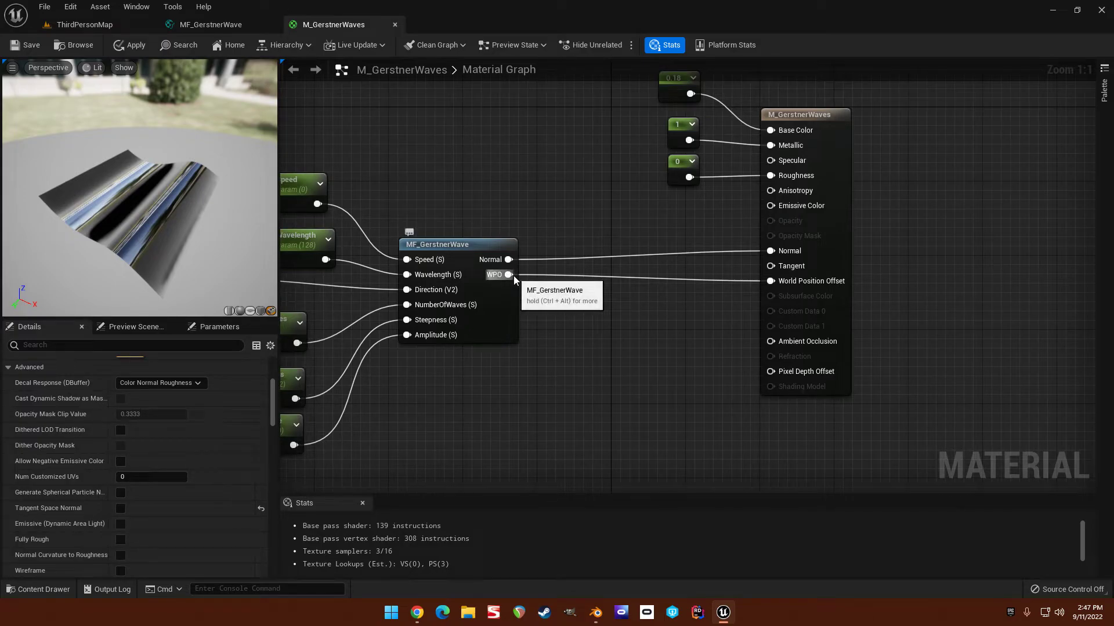
Add a BreakOutFloat3Components node fed by the WPO output of MF_GerstnerWave.
drag(508, 275, 543, 296)
text(reak)
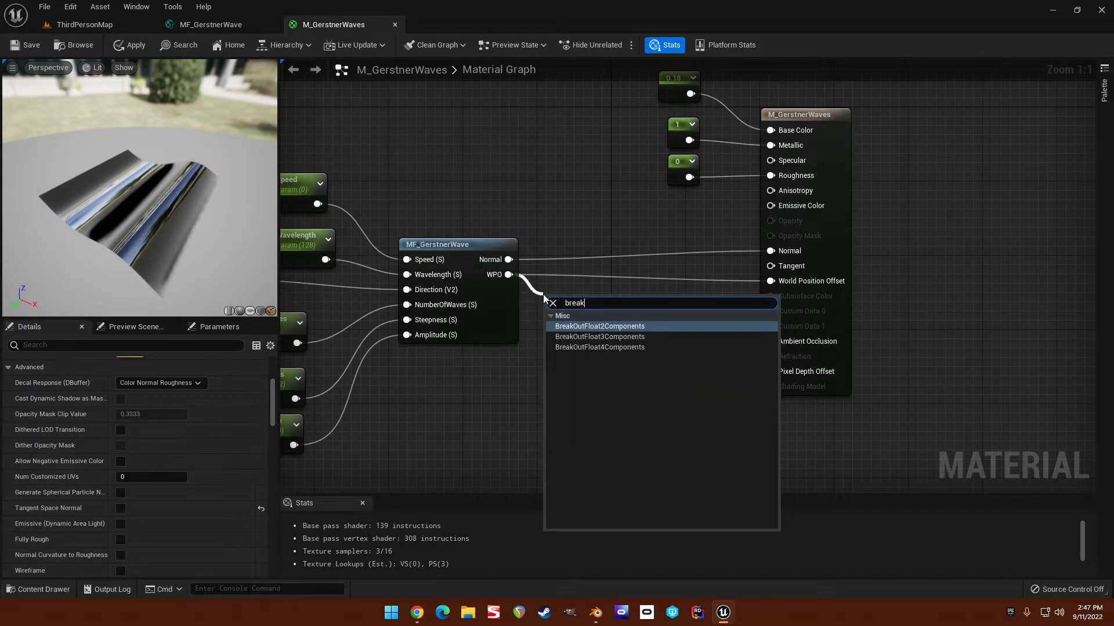
key(Down)
key(Return)
right_drag(537, 311, 434, 240)
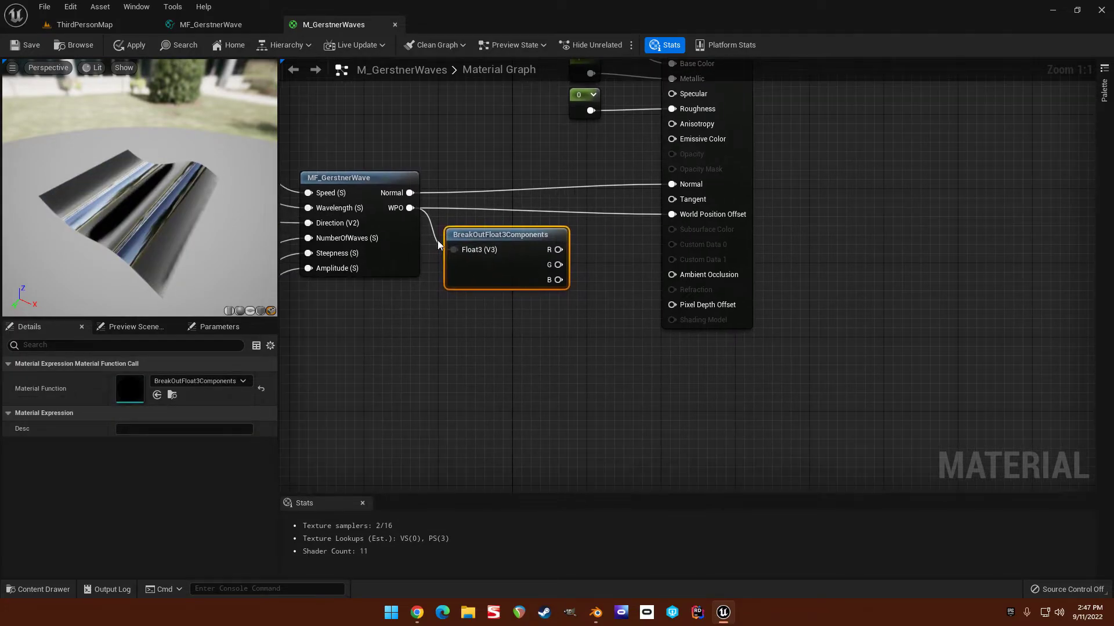
right_drag(546, 255, 496, 299)
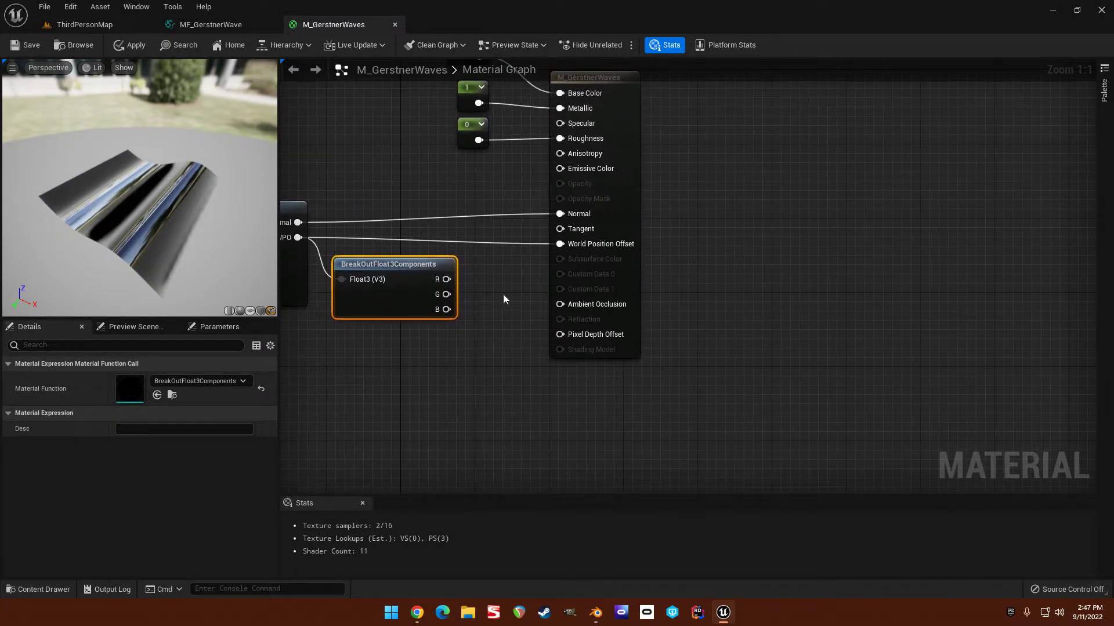
Add a MakeFloat3 node beside BreakOutFloat3Components and move the material output node and its constants farther away.
right_click(513, 370)
text(makefl)
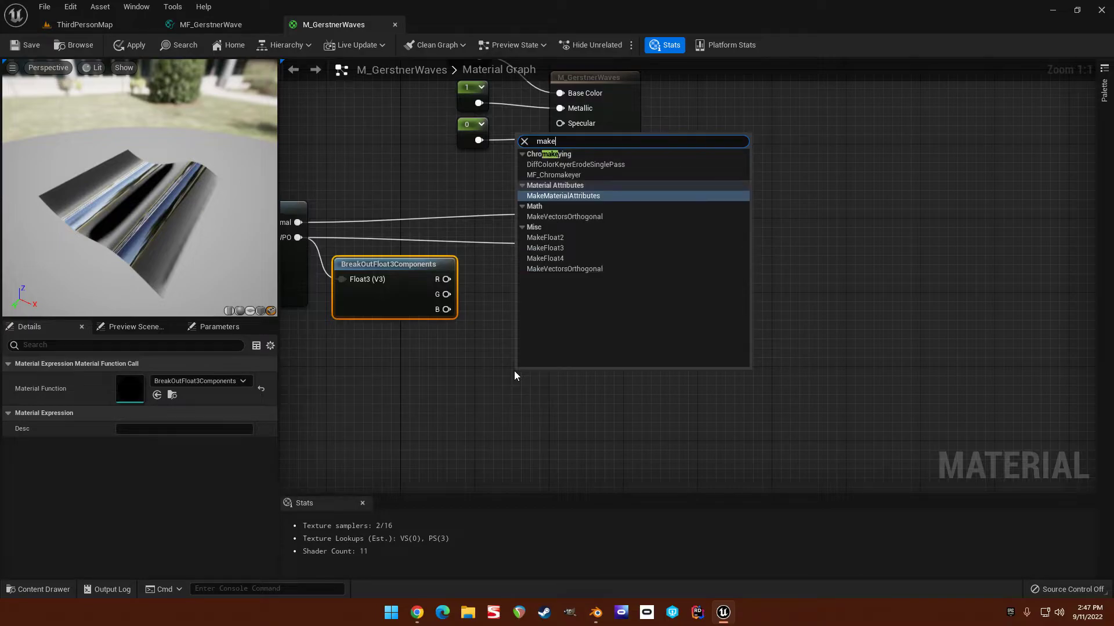
key(Return)
drag(537, 374, 597, 263)
scroll(534, 259, down, 3)
drag(600, 203, 749, 203)
click(600, 363)
right_drag(600, 363, 595, 284)
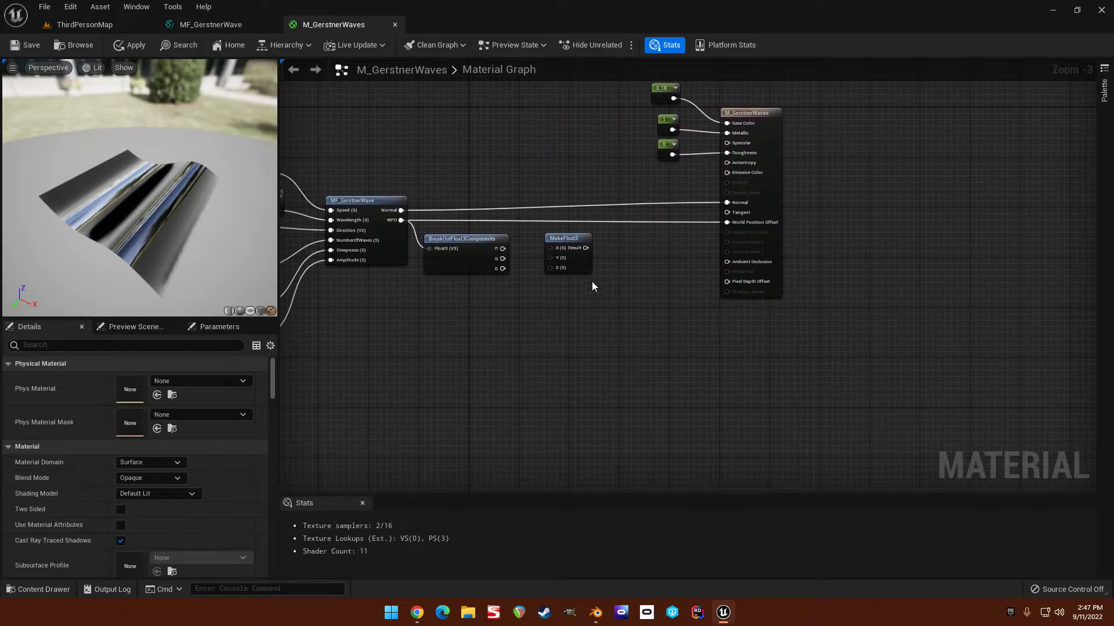
Connect the MakeFloat3 result to the material's Normal input and feed its X and Y from the broken-out R and G.
scroll(565, 245, up, 1)
drag(566, 246, 681, 268)
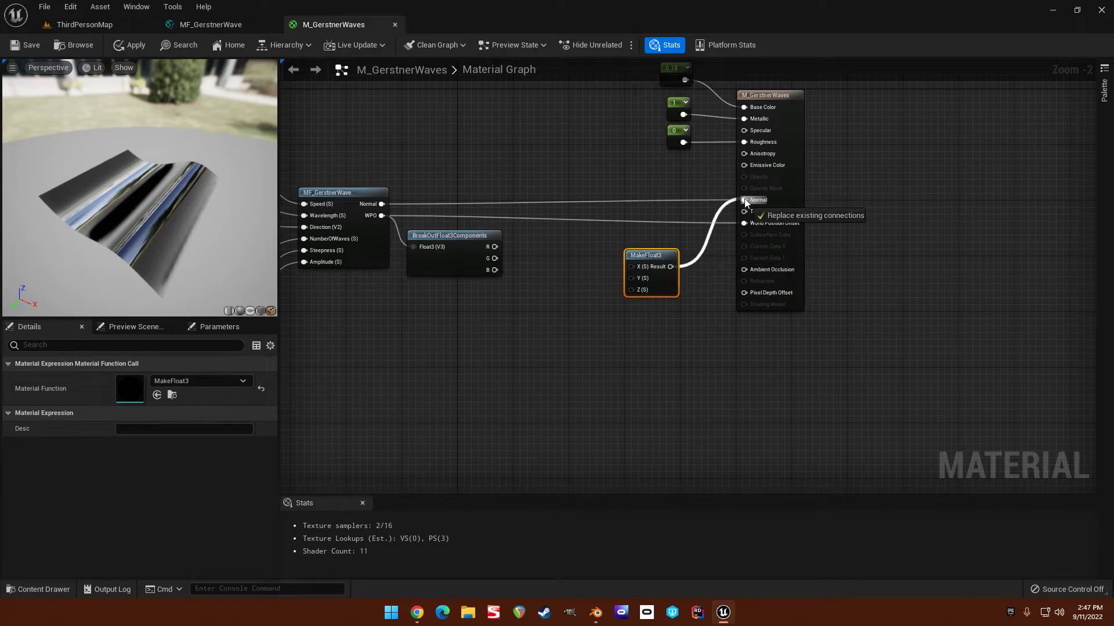
drag(746, 202, 745, 200)
drag(494, 246, 631, 279)
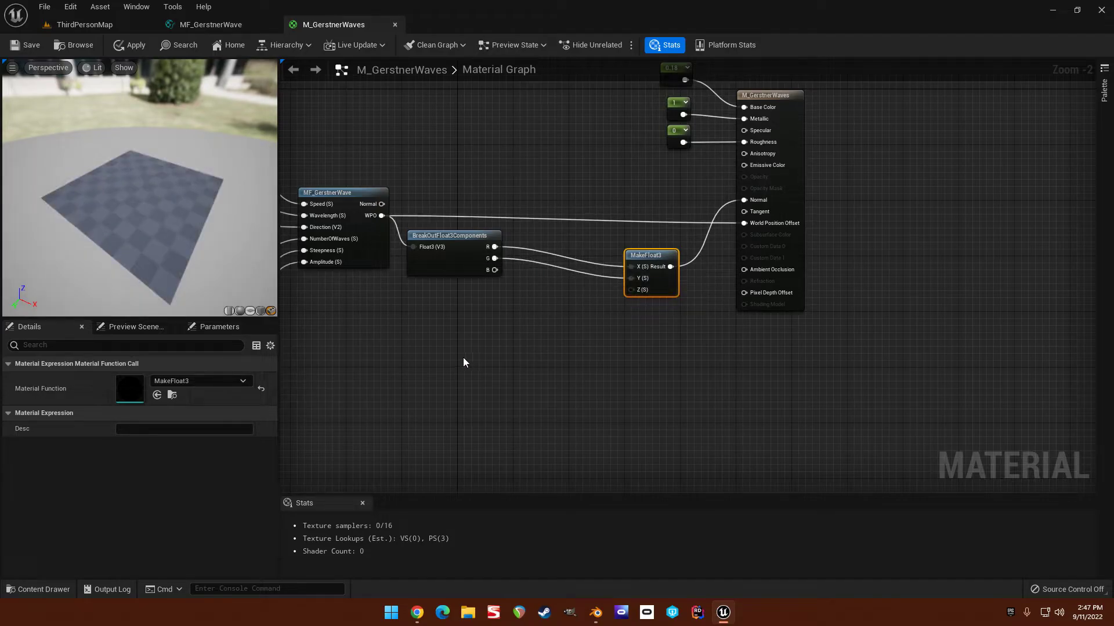
Subtract the broken-out B component from a constant of 1 and connect the result to the MakeFloat3's Z input.
click(463, 363)
click(464, 304)
scroll(451, 330, up, 2)
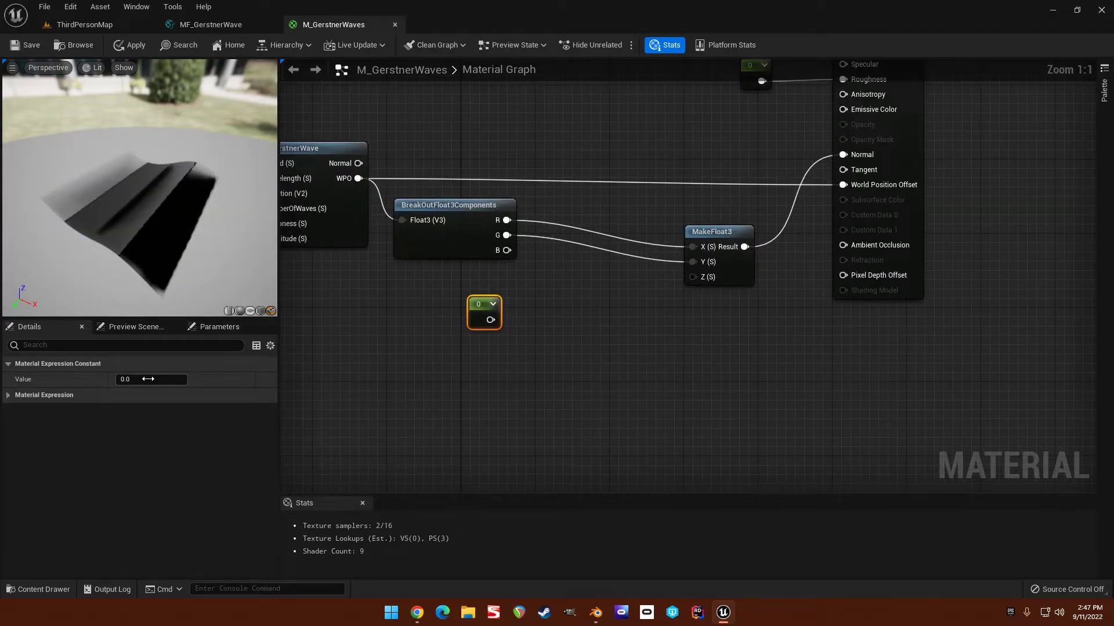
drag(490, 319, 530, 332)
text(sub)
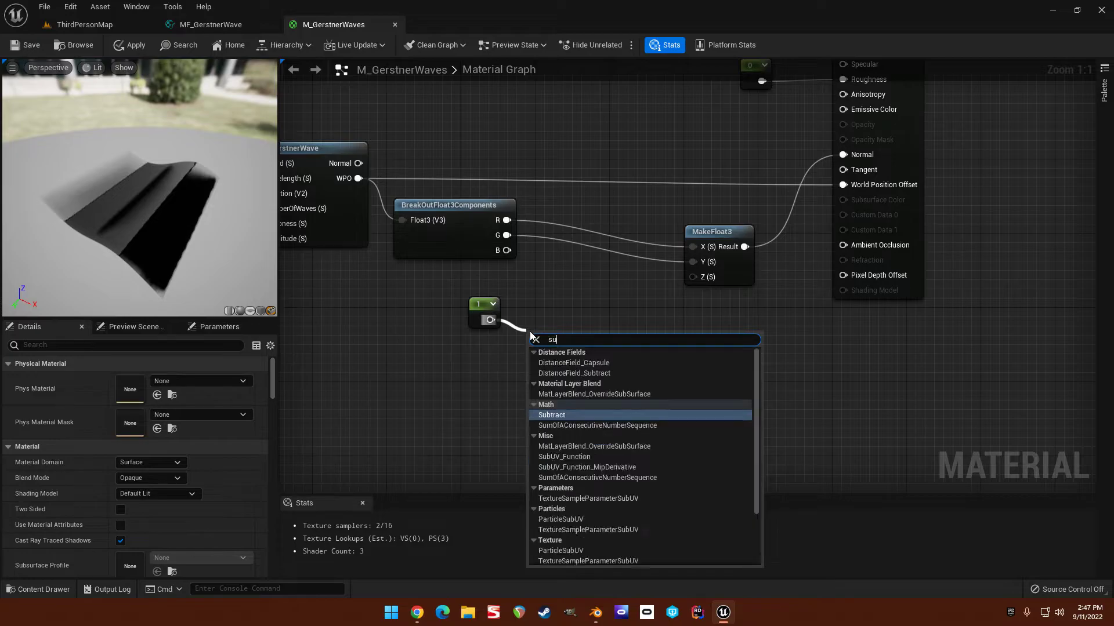
key(Return)
drag(507, 250, 588, 348)
drag(695, 281, 693, 278)
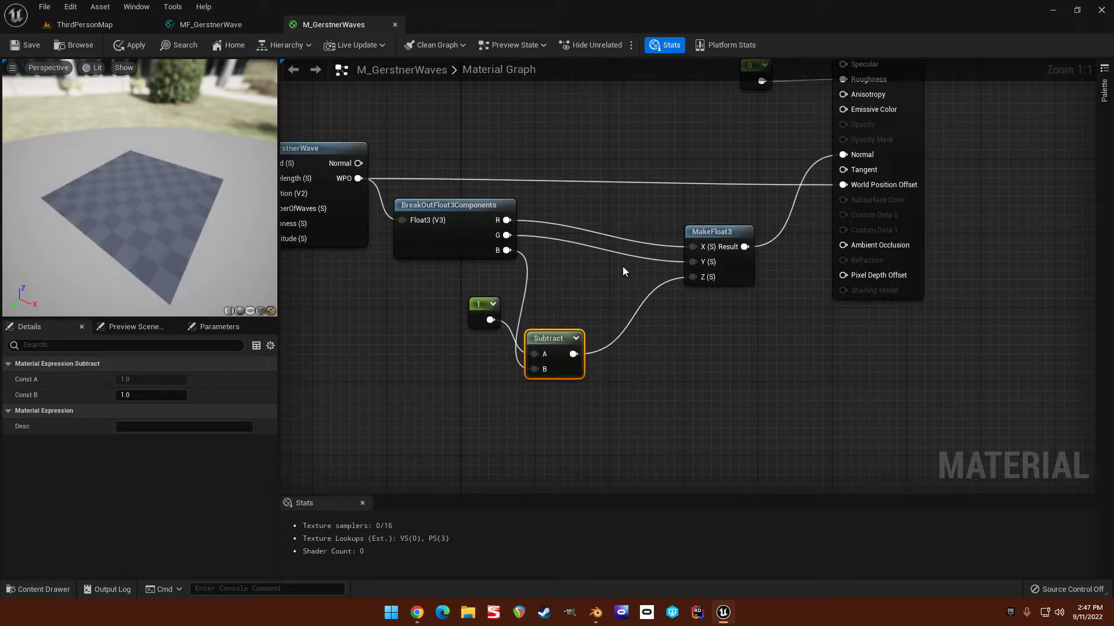
Feed BreakOutFloat3Components from the Normal output of MF_GerstnerWave instead of WPO.
drag(111, 205, 46, 166)
scroll(527, 283, down, 4)
right_drag(420, 270, 543, 317)
scroll(492, 249, up, 3)
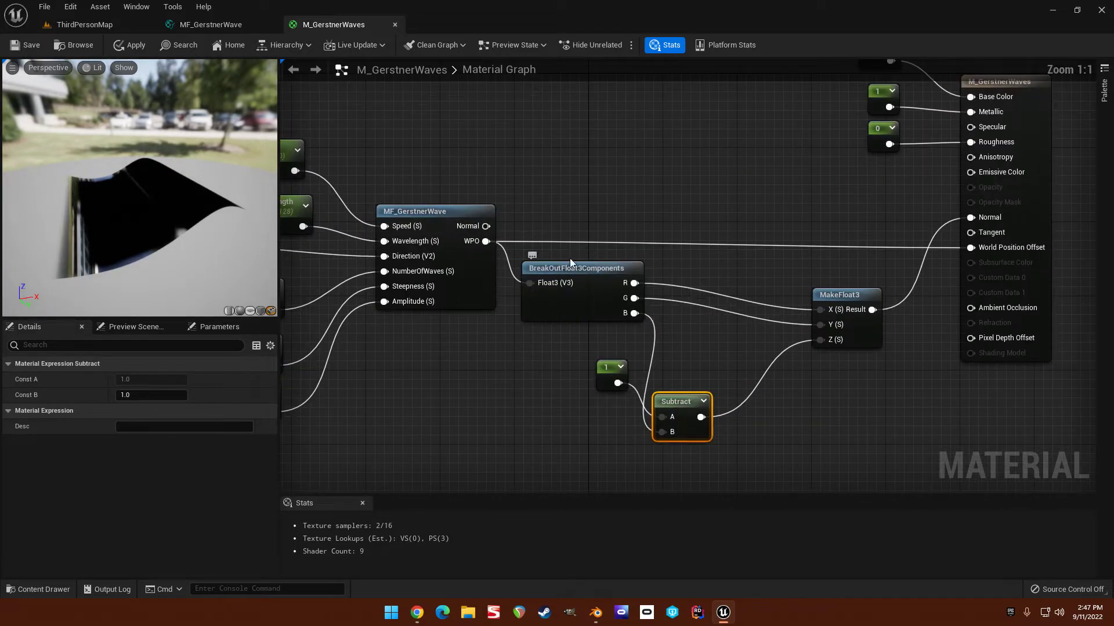
mouse_move(486, 226)
mouse_down()
mouse_move(517, 235)
mouse_move(531, 283)
mouse_up()
right_drag(563, 395, 517, 353)
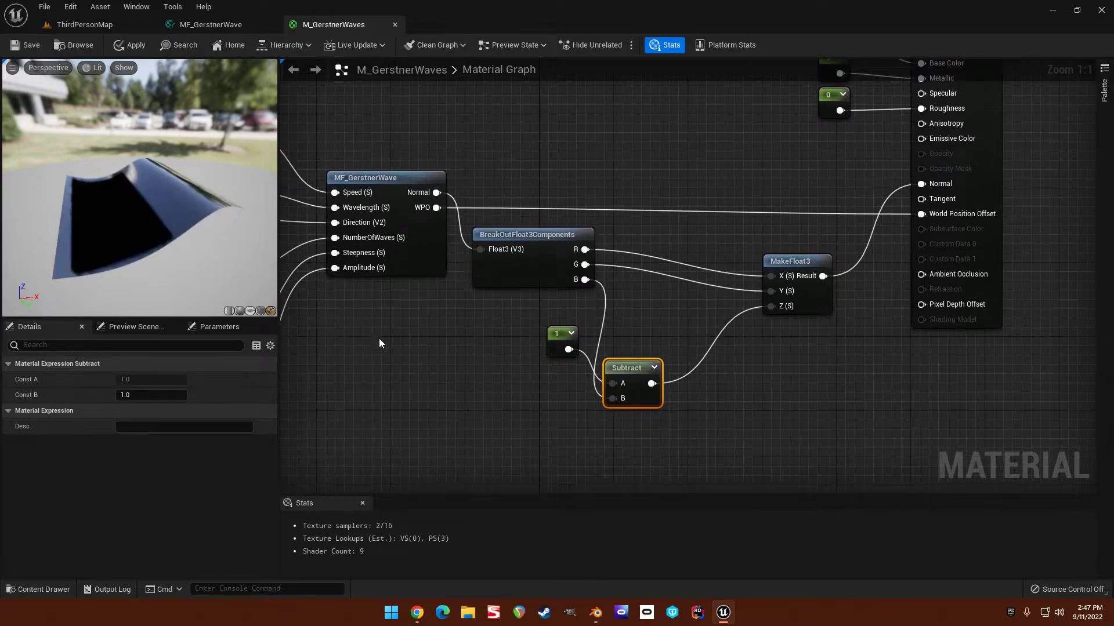
Save the M_GerstnerWaves material with its rebuilt normal connections.
drag(139, 188, 29, 183)
scroll(692, 328, down, 2)
right_drag(571, 217, 672, 179)
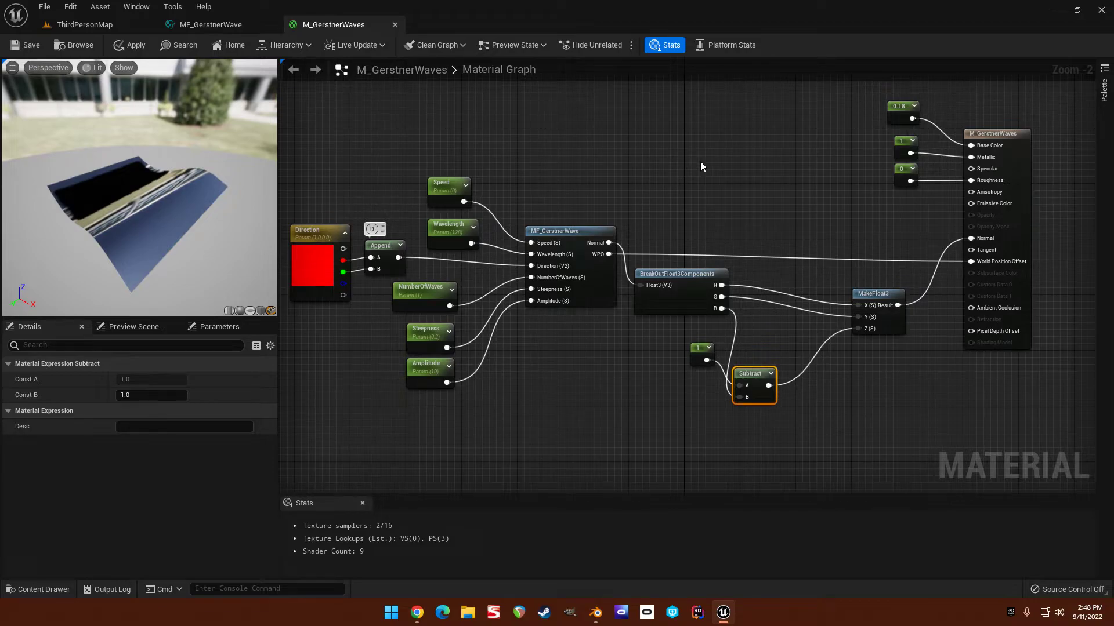
right_drag(927, 151, 704, 186)
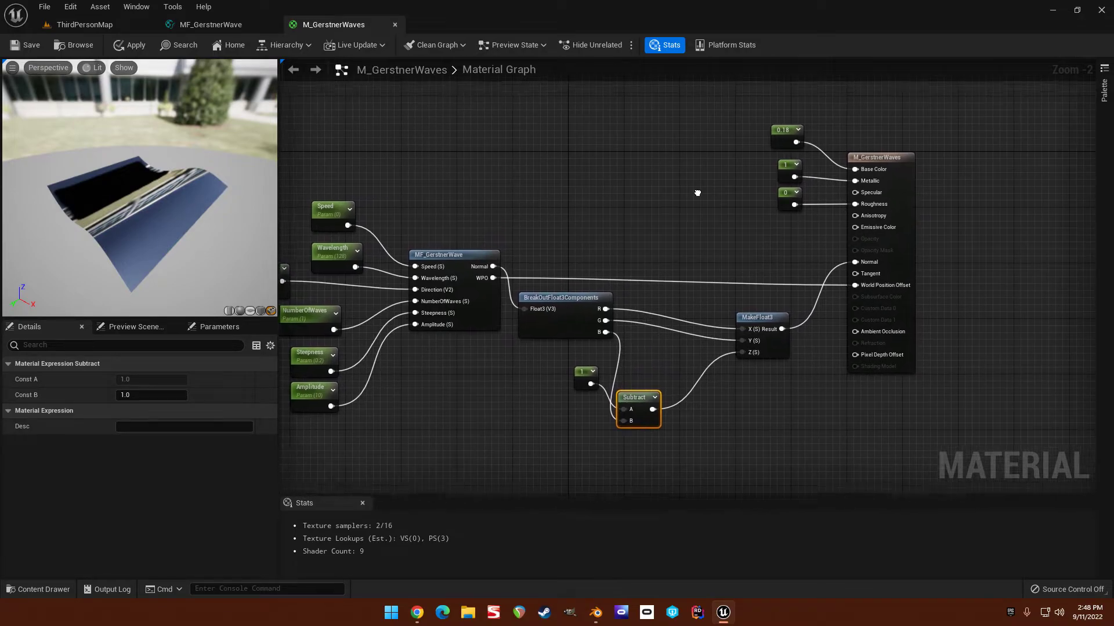
click(30, 46)
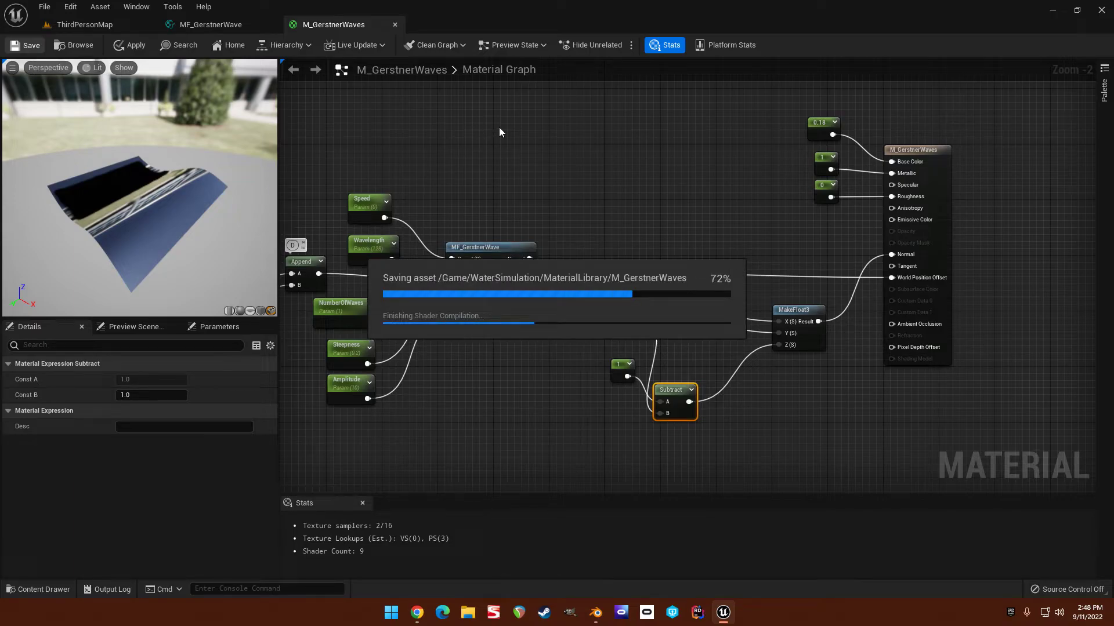
Create a material instance from M_GerstnerWaves in the level's MaterialLibrary folder and name it MI_GerstnerWaves.
click(77, 25)
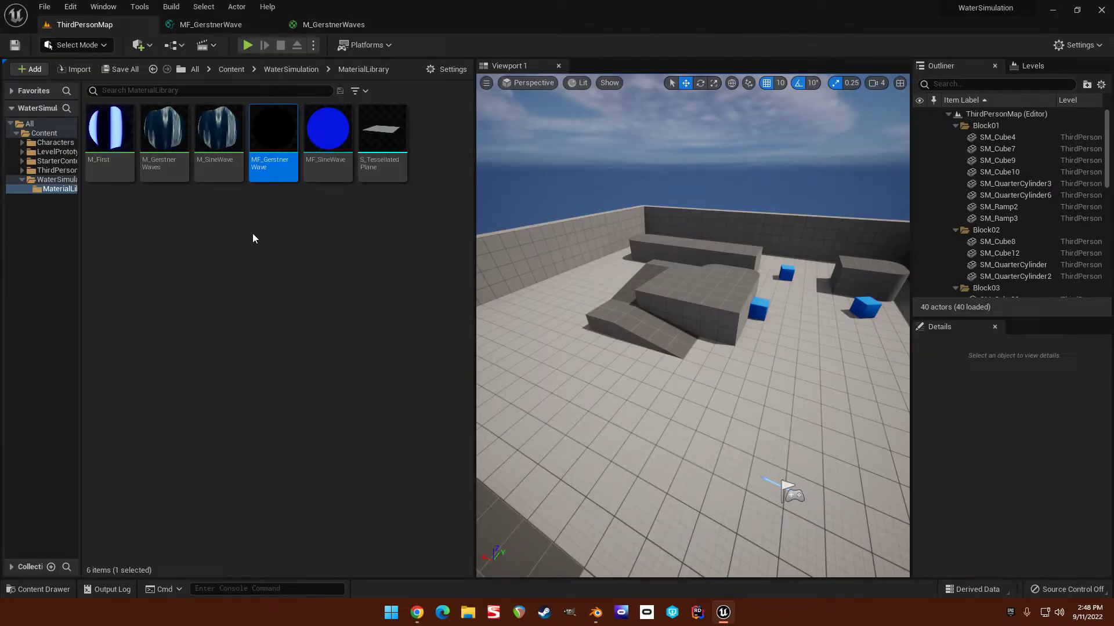
click(164, 174)
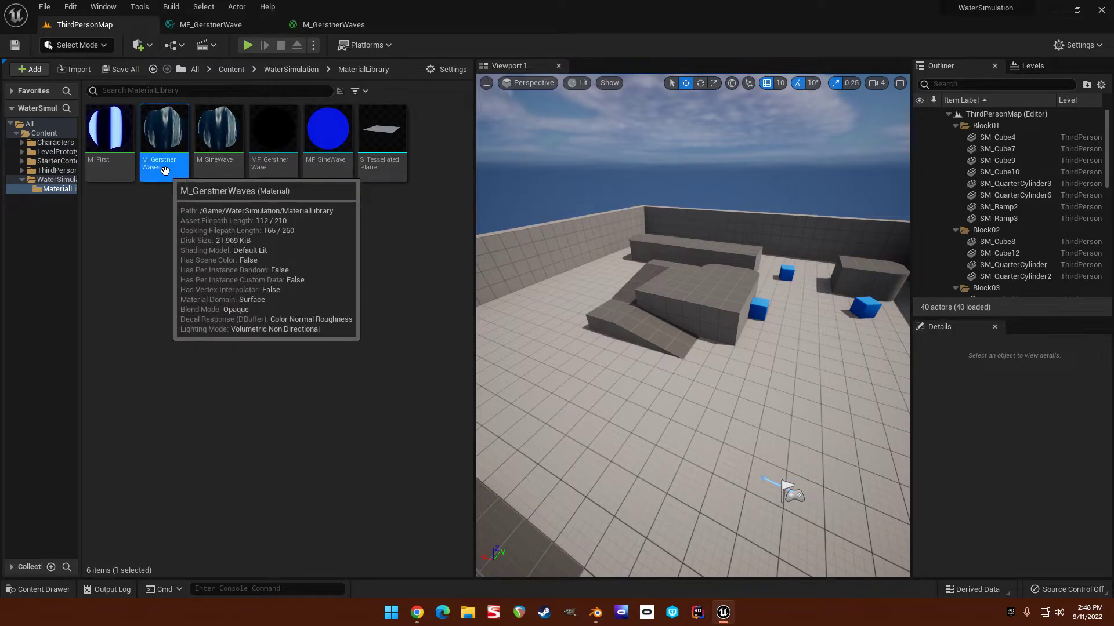
right_click(165, 172)
click(223, 193)
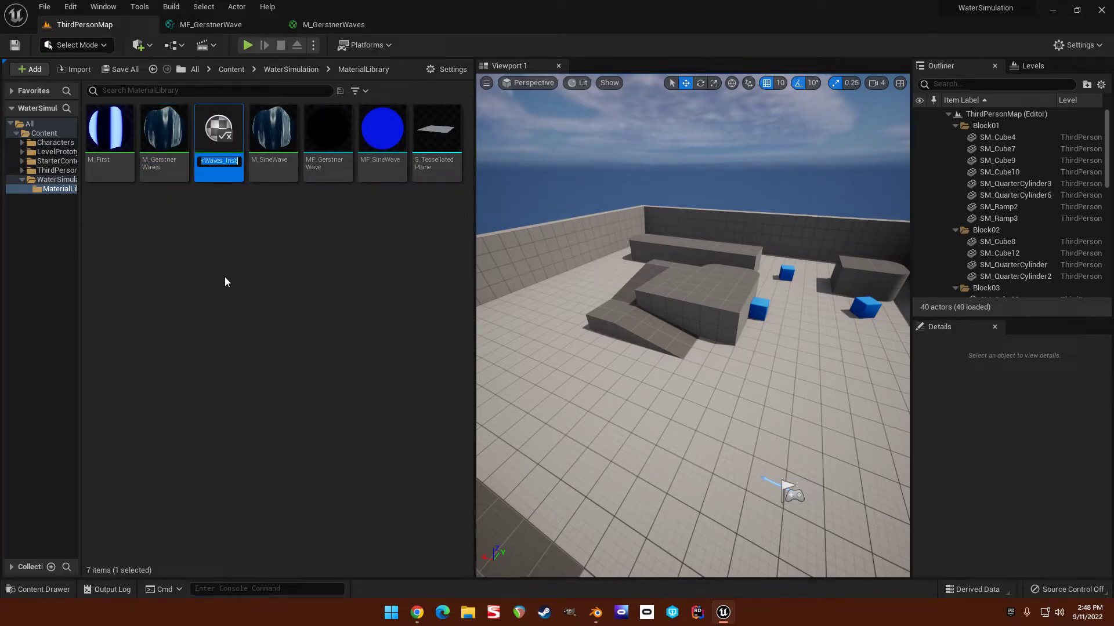
text(MI_GerstnerWaves)
key(Return)
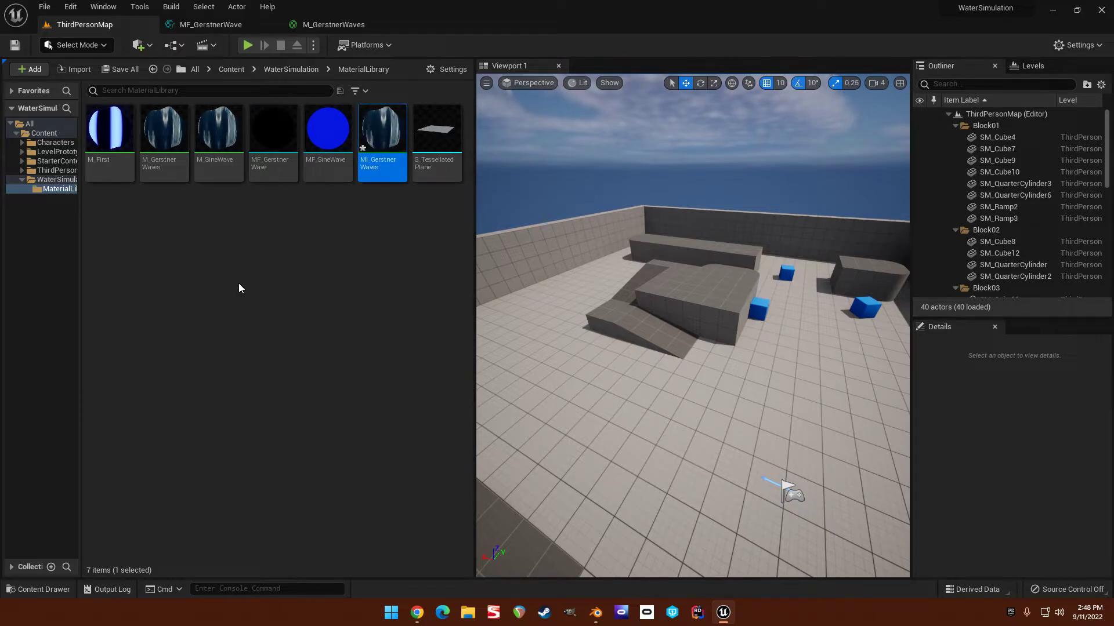
Place the S_TessellatedPlane mesh on the level floor near the ramp and raise it to a Z location of 50.
drag(440, 160, 724, 386)
right_drag(724, 386, 668, 370)
key(w)
drag(668, 370, 700, 299)
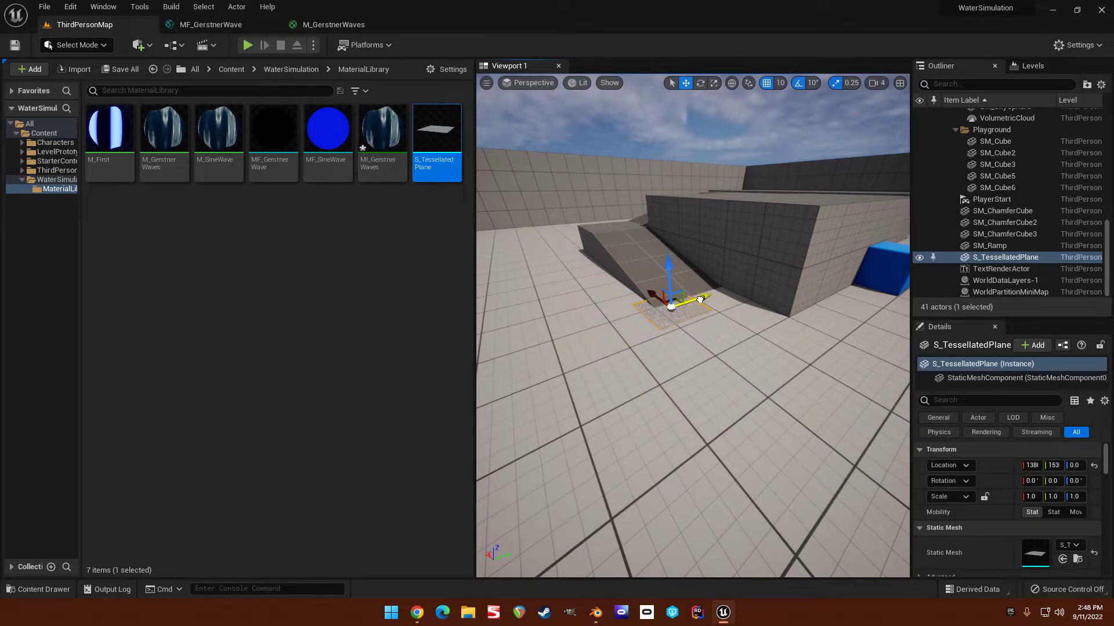
drag(671, 264, 670, 235)
key(w)
mouse_move(670, 235)
right_down()
mouse_move(665, 203)
mouse_move(635, 255)
mouse_move(651, 224)
right_up()
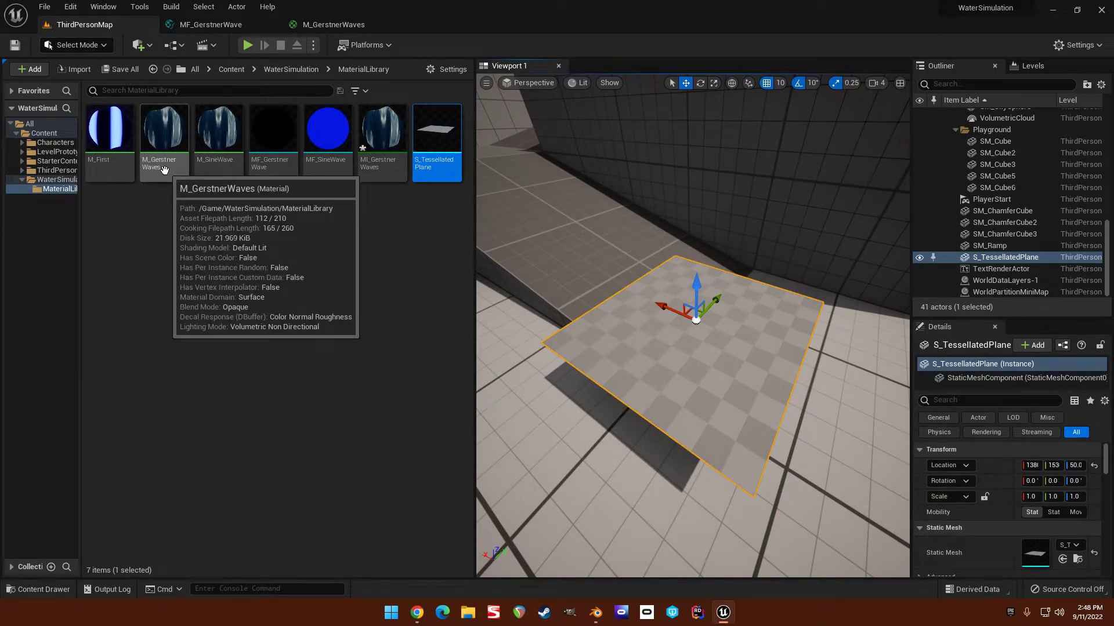
Apply MI_GerstnerWaves to the tessellated plane and save all changed assets and the level.
drag(383, 133, 612, 343)
right_drag(612, 343, 606, 313)
click(44, 7)
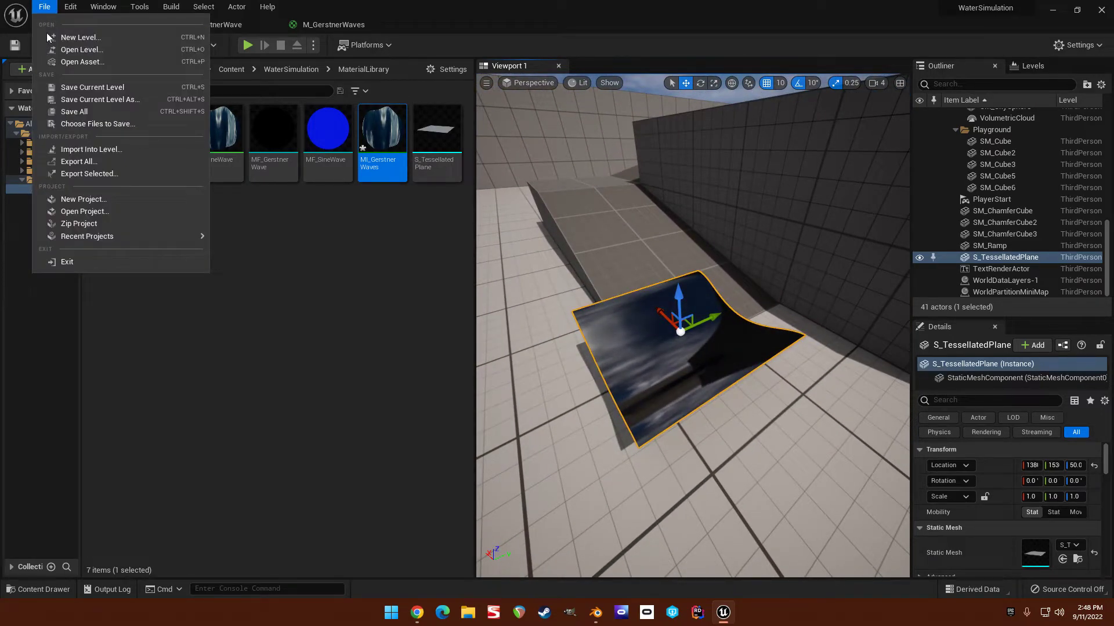
click(85, 114)
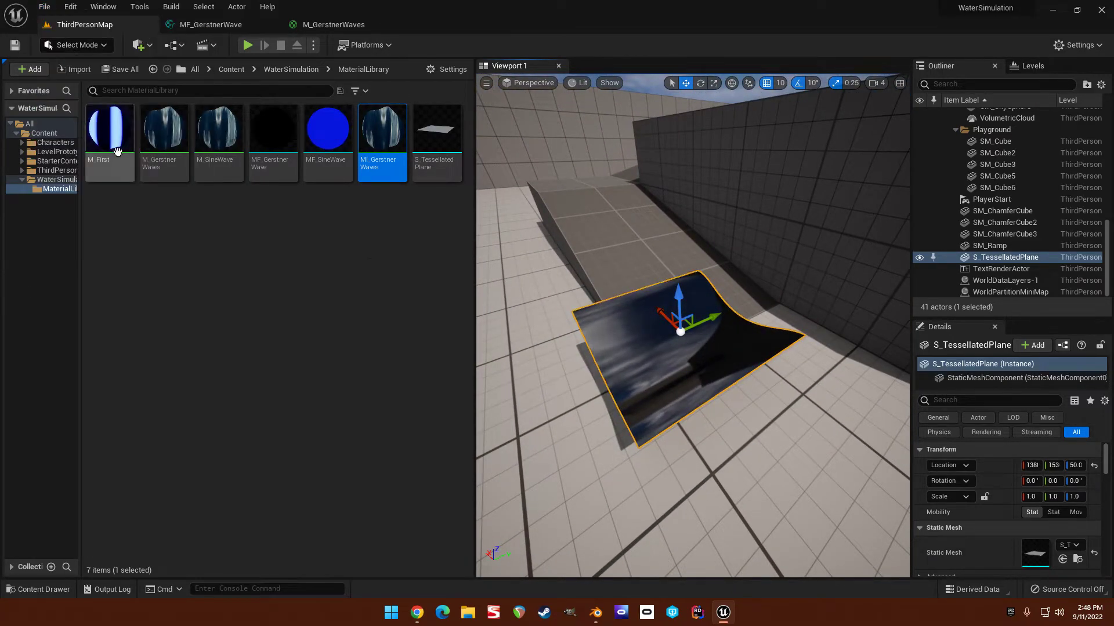
click(314, 286)
right_drag(636, 320, 684, 299)
Open MI_GerstnerWaves in an enlarged floating window beside the plane and close the M_GerstnerWaves and MF_GerstnerWave editors.
double_click(380, 170)
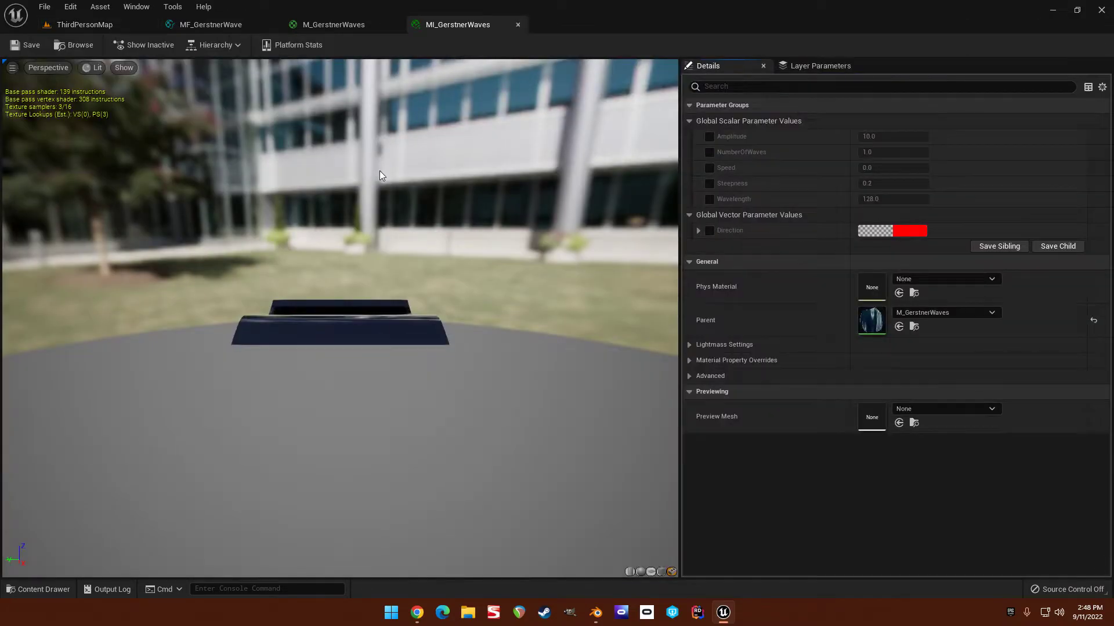
drag(439, 26, 113, 160)
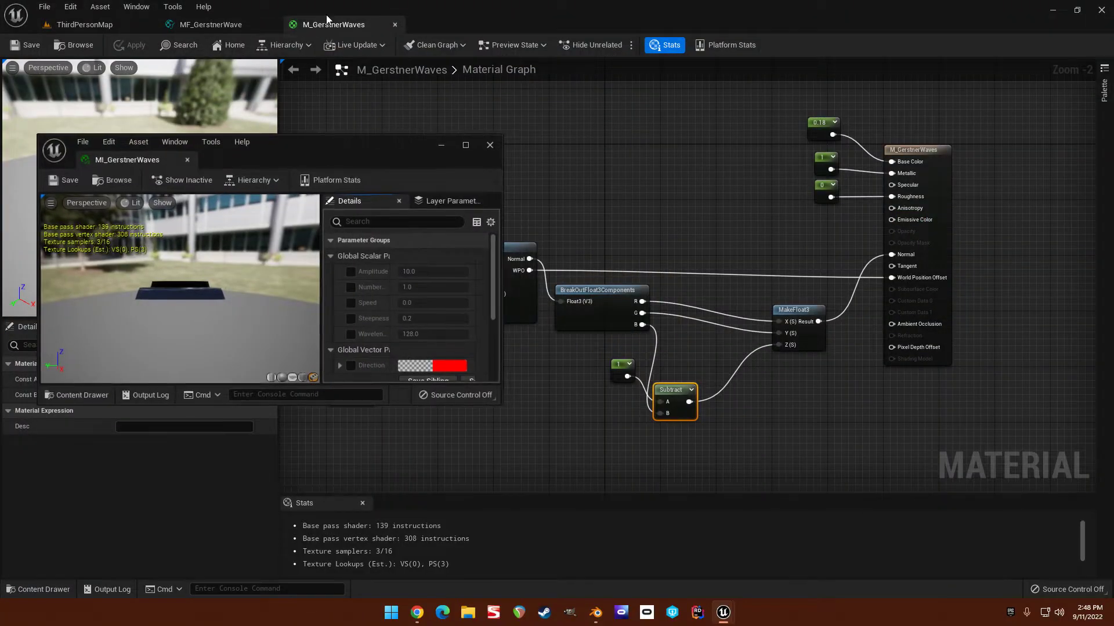
click(395, 24)
click(272, 25)
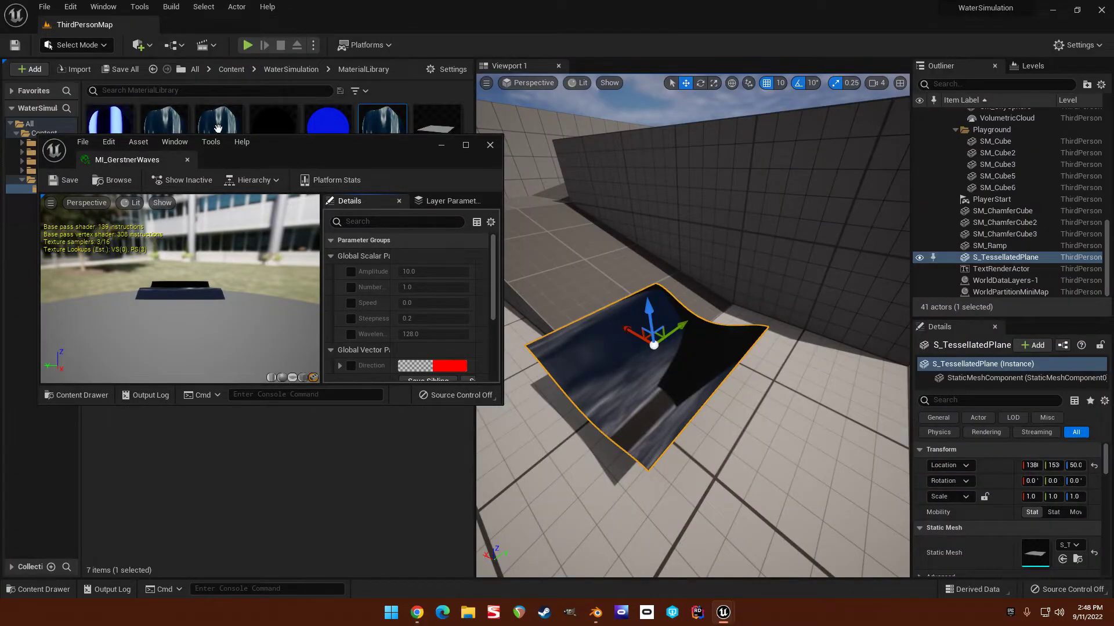
drag(267, 156, 257, 144)
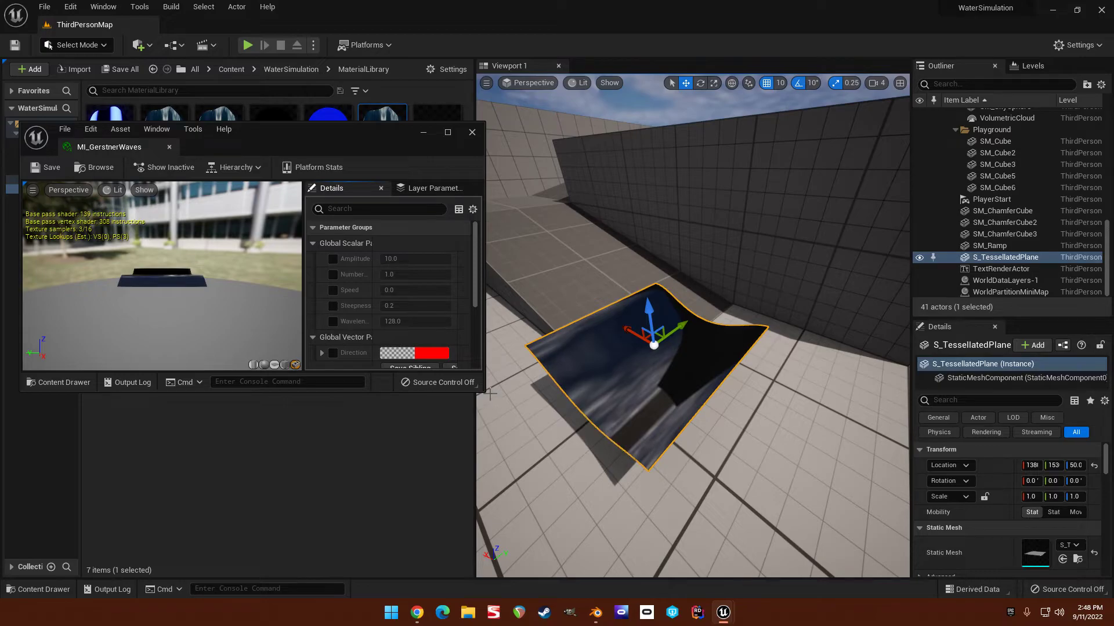
drag(482, 393, 532, 560)
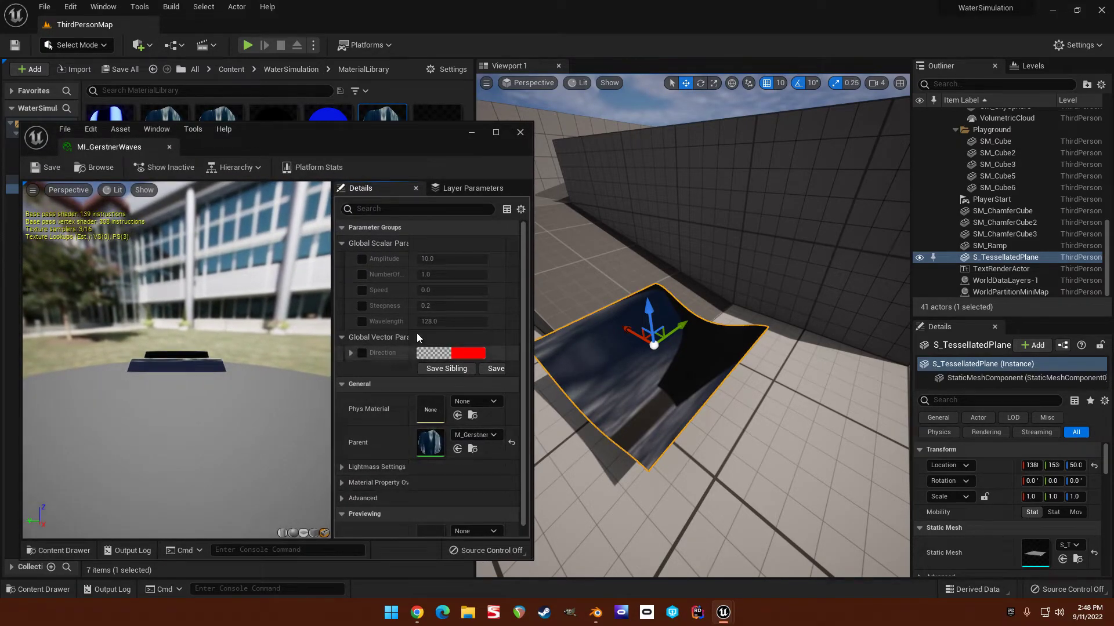
Override the Speed parameter of MI_GerstnerWaves with 32.
drag(430, 291, 434, 290)
text(32)
key(Return)
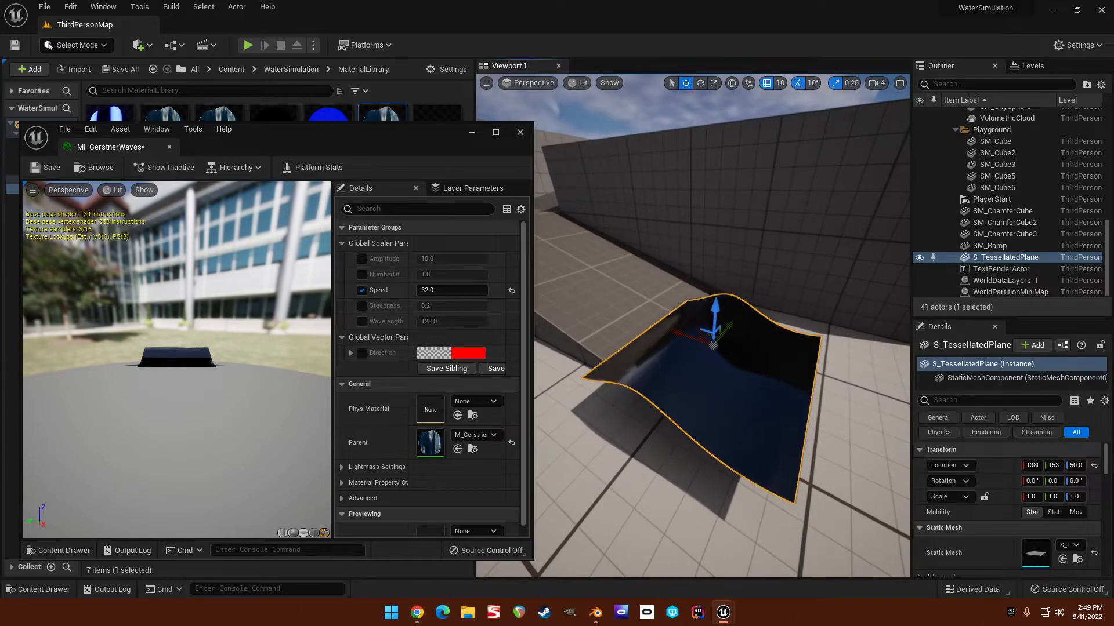
Enable the Steepness override, try a value of about 1.02, and set it to 0.2.
click(361, 306)
click(458, 305)
text(0.56)
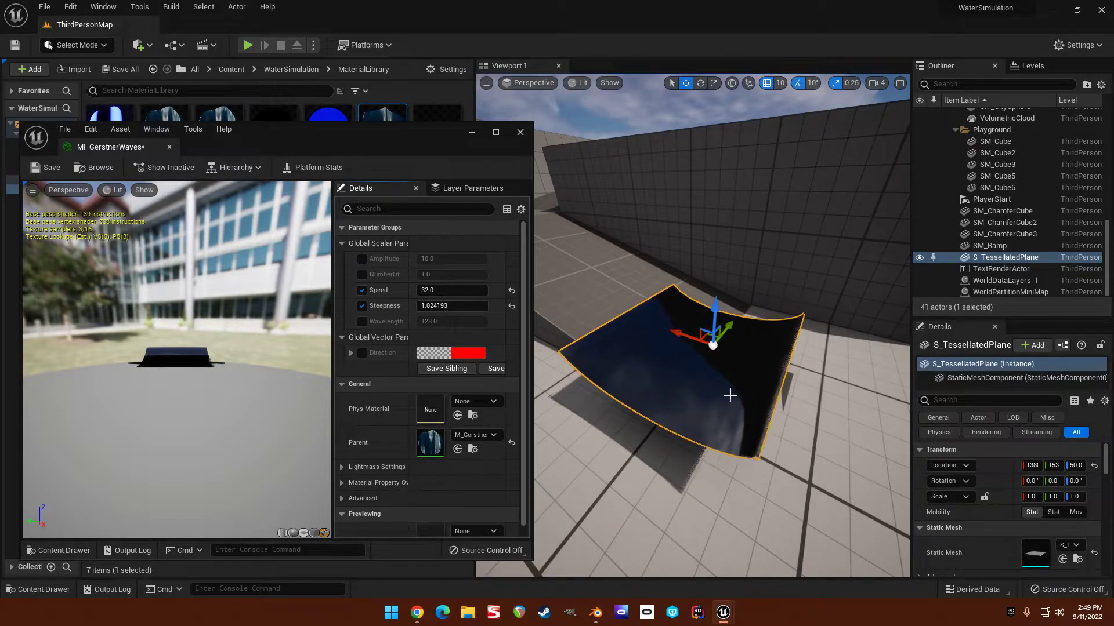
click(459, 307)
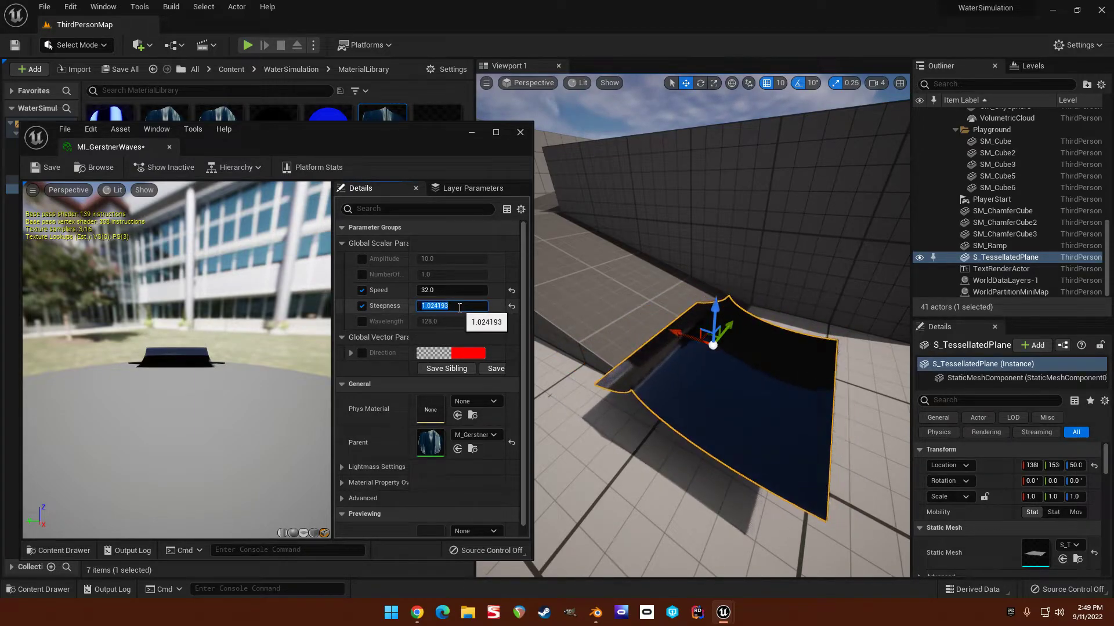
text(0.2)
key(Return)
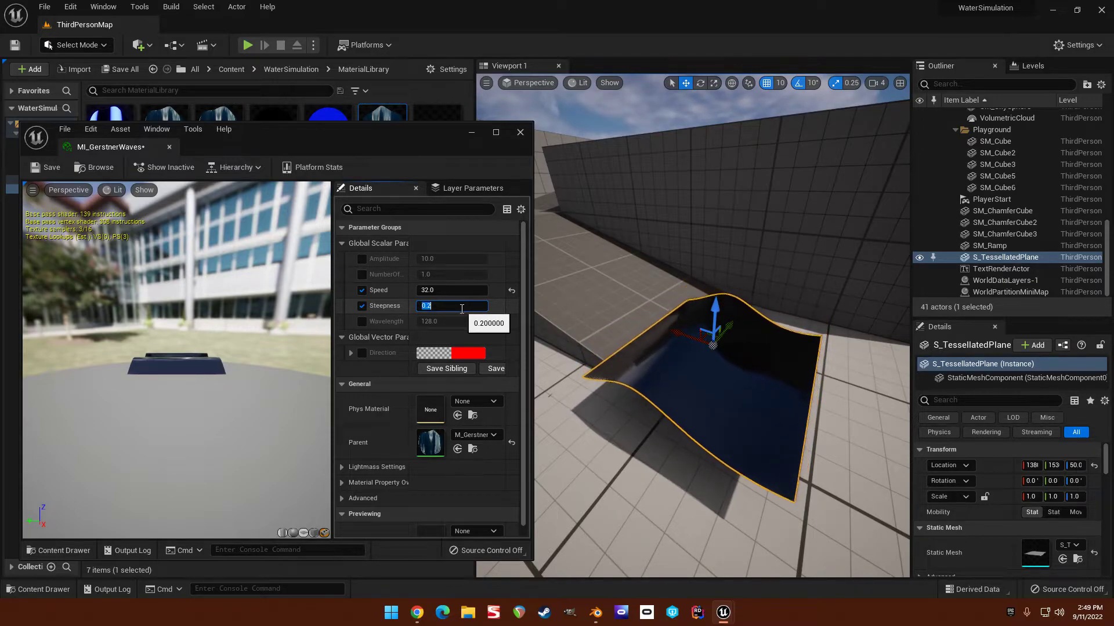
Override the Wavelength parameter with 64.
click(362, 322)
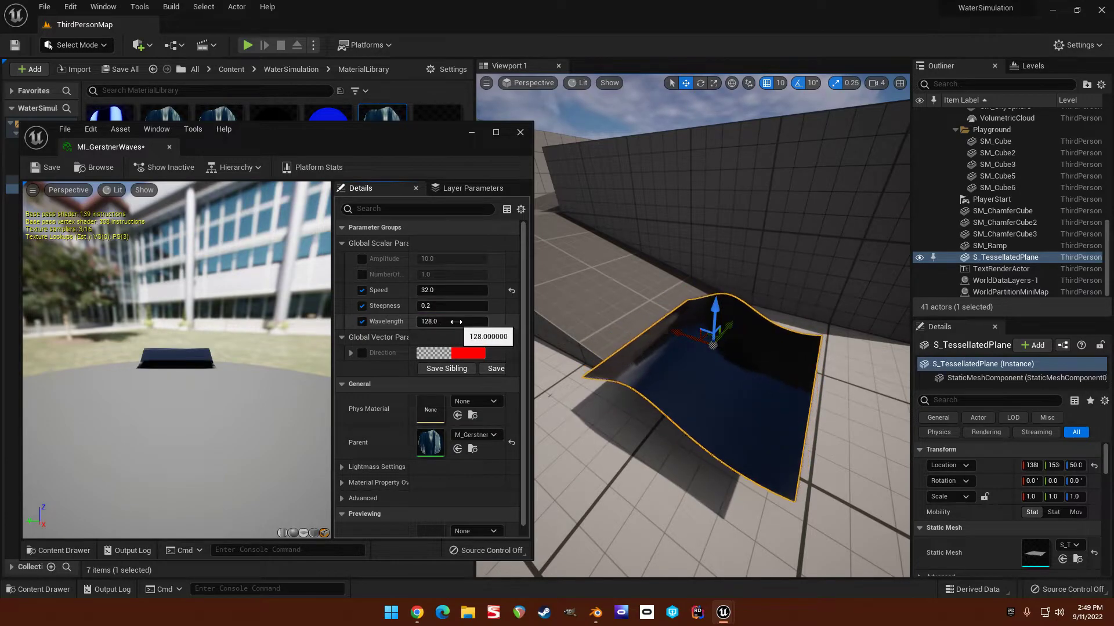
text(64)
key(Return)
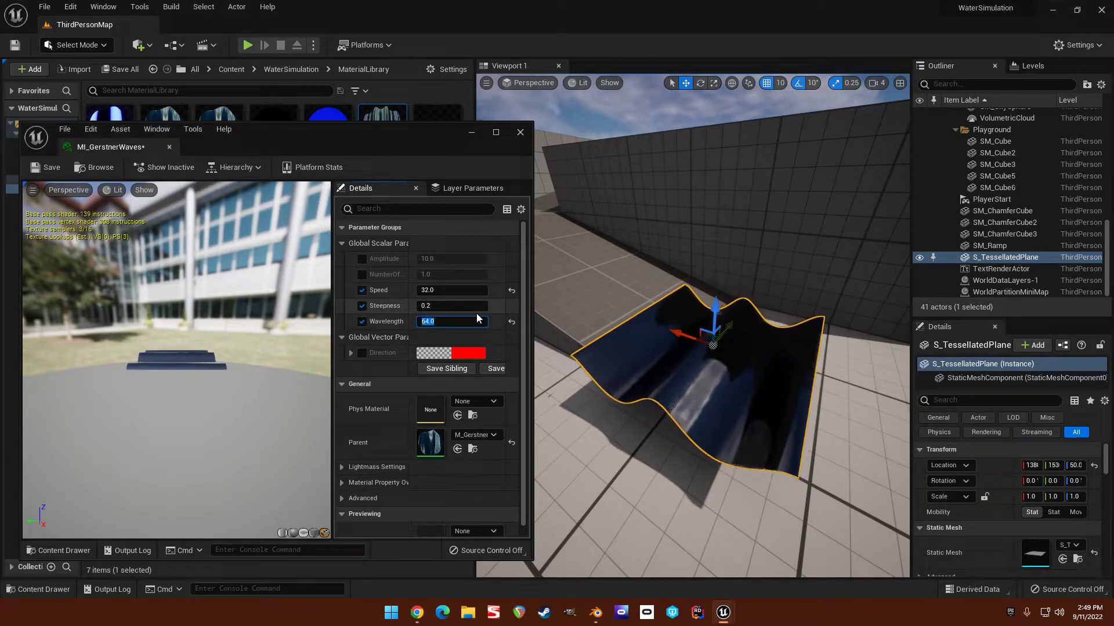
Override the Amplitude parameter with 3 and set Steepness to 0.
click(366, 261)
click(362, 259)
drag(447, 259, 426, 258)
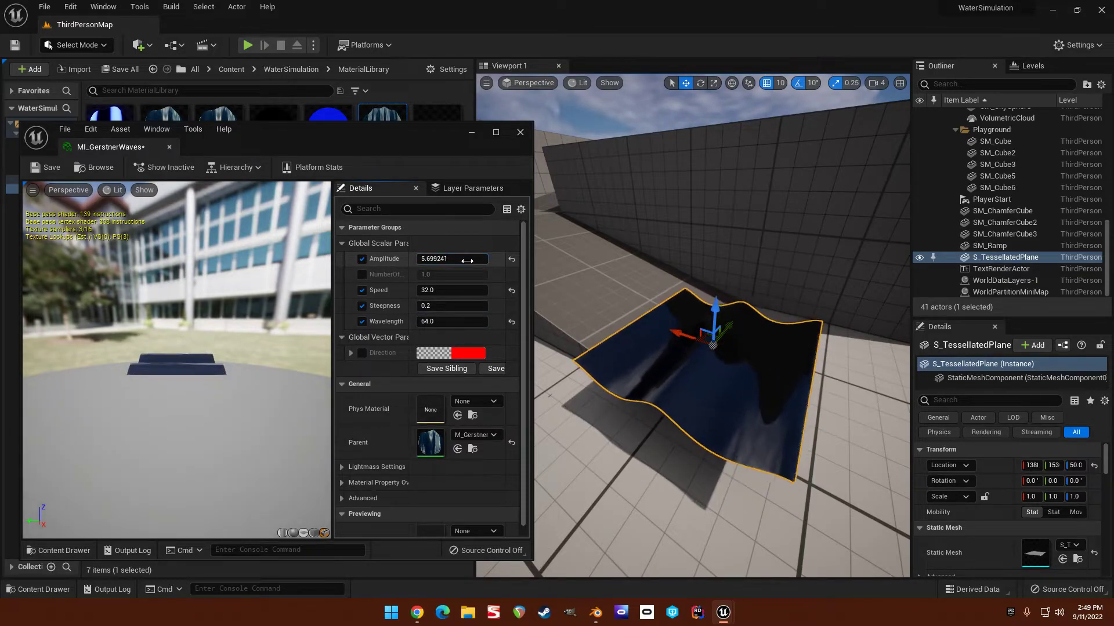
text(1)
key(Return)
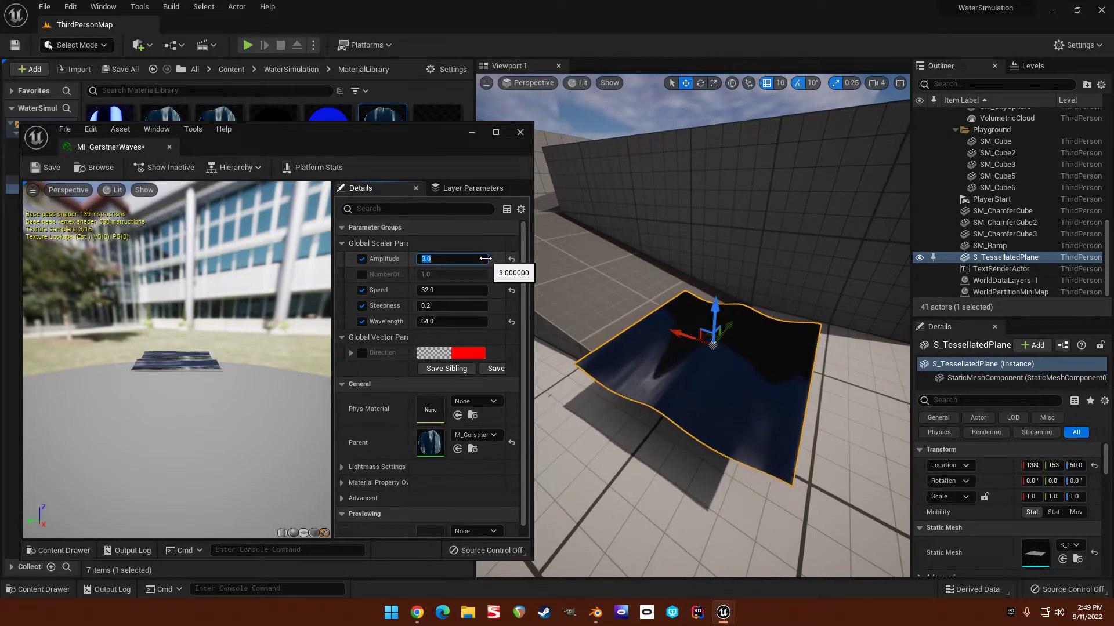
click(454, 317)
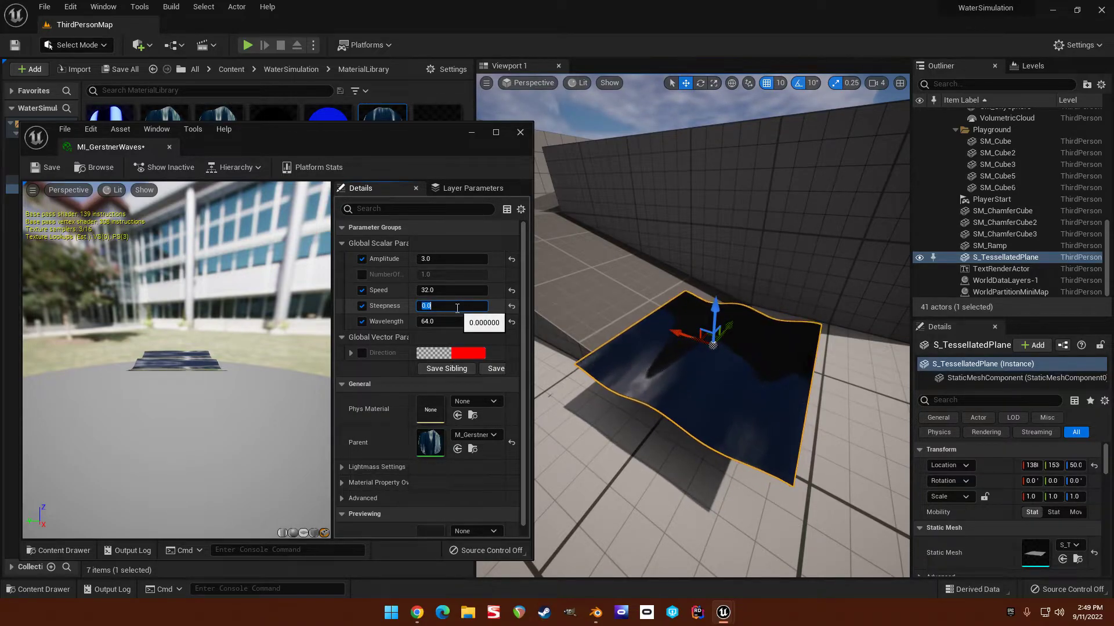
Override the Direction parameter, set its G component to 1, and check the diagonal waves on the plane.
right_drag(710, 318, 673, 341)
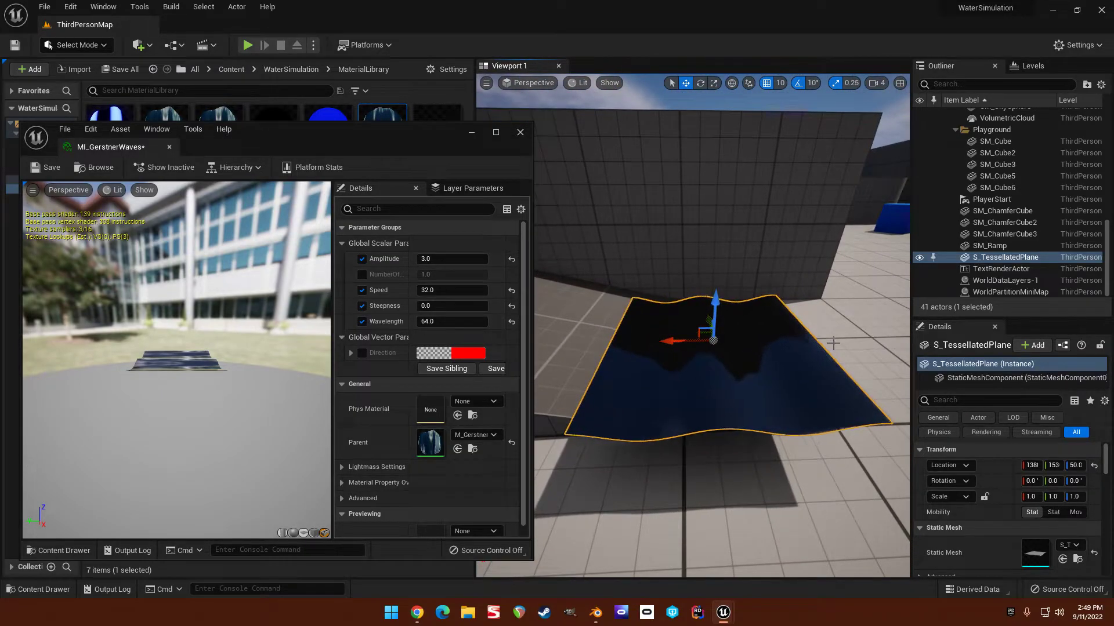
click(350, 353)
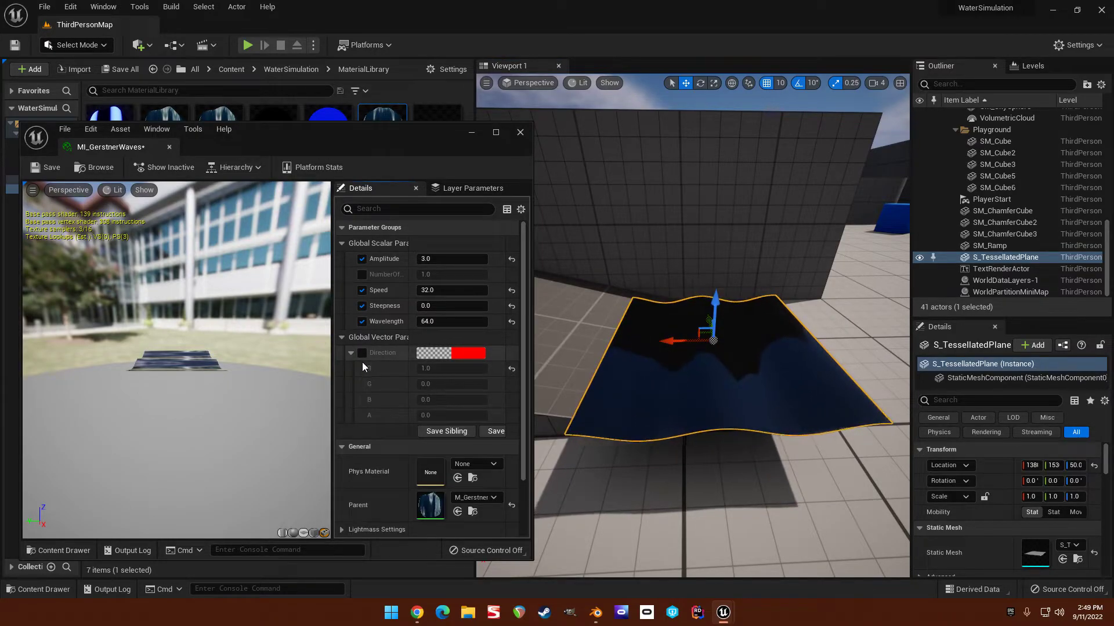
click(361, 353)
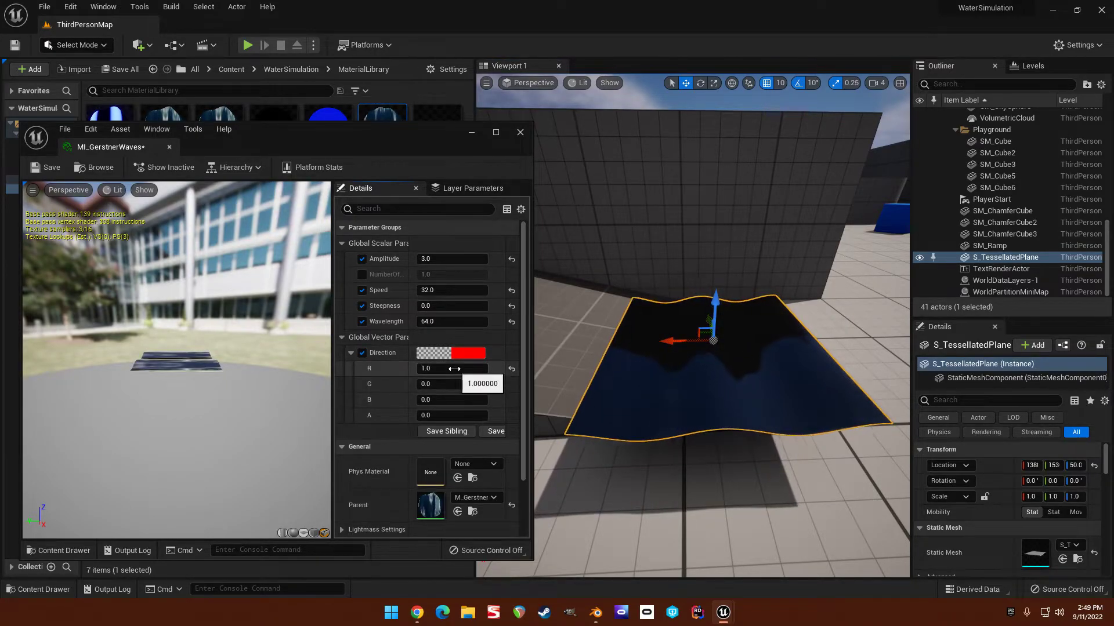
click(457, 384)
text(1)
key(Return)
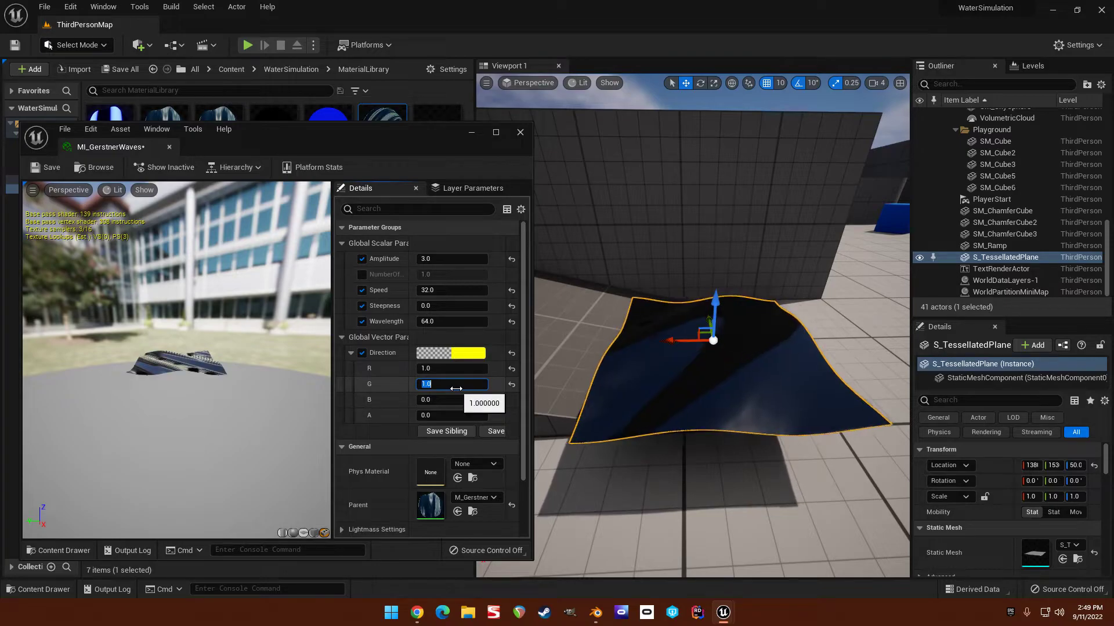
right_drag(744, 378, 783, 383)
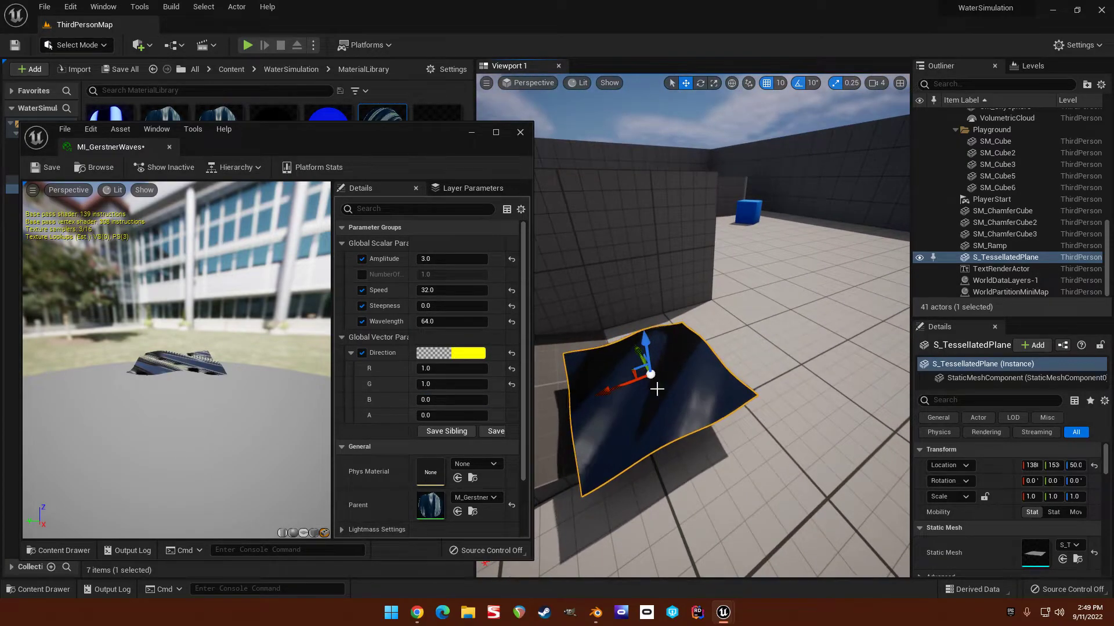
mouse_move(664, 391)
right_down()
mouse_move(673, 393)
mouse_move(661, 395)
right_up()
Set the Direction's G component to 0 and check the waves on the plane.
click(455, 382)
text(0)
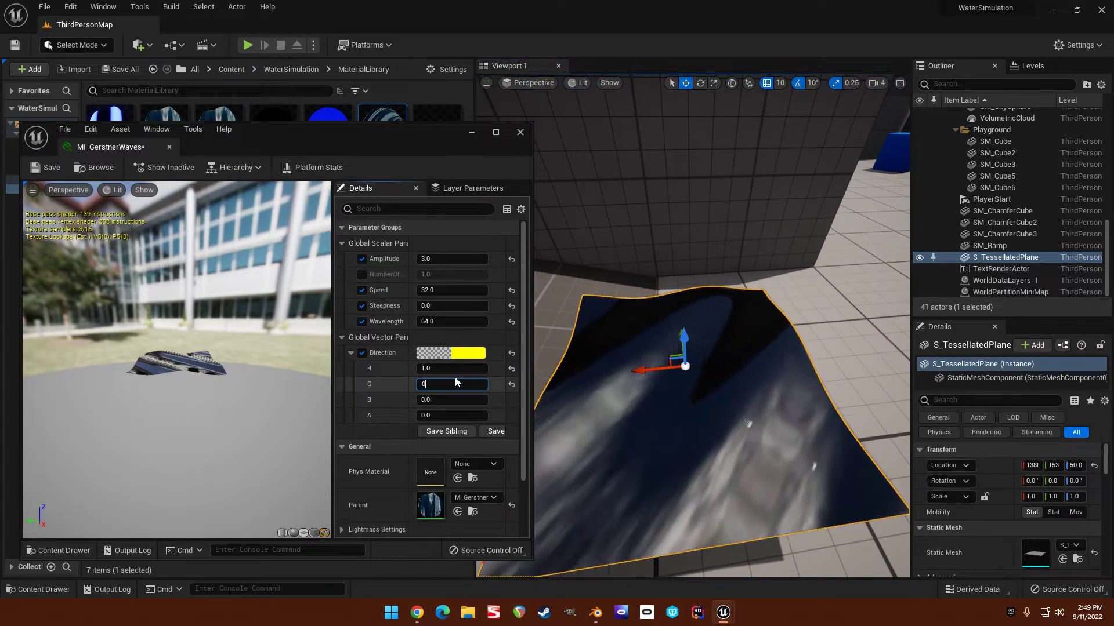
key(Return)
mouse_move(667, 394)
right_down()
mouse_move(673, 383)
mouse_move(680, 397)
right_up()
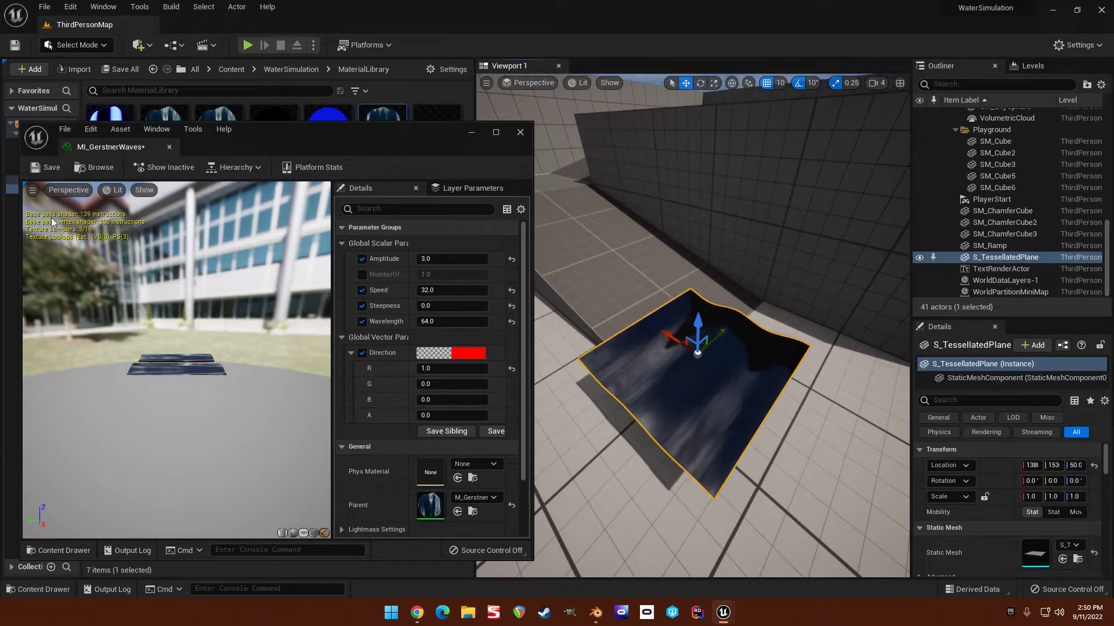
Save the MI_GerstnerWaves material instance and close its editor.
click(47, 167)
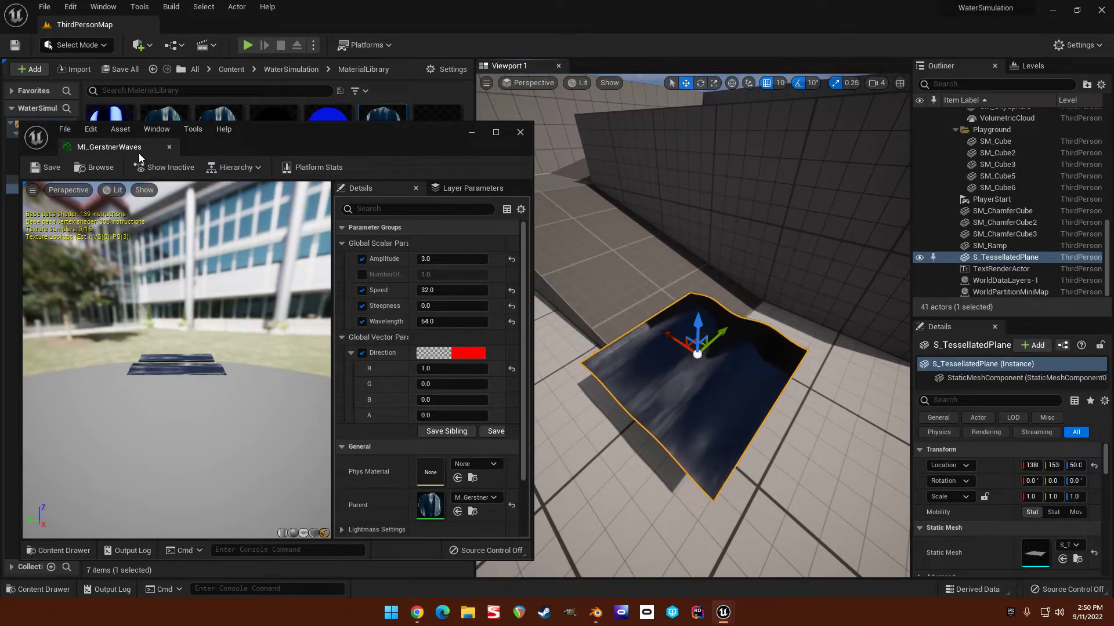
click(170, 148)
Open the M_GerstnerWaves material and set its shading model to SingleLayerWater.
click(158, 170)
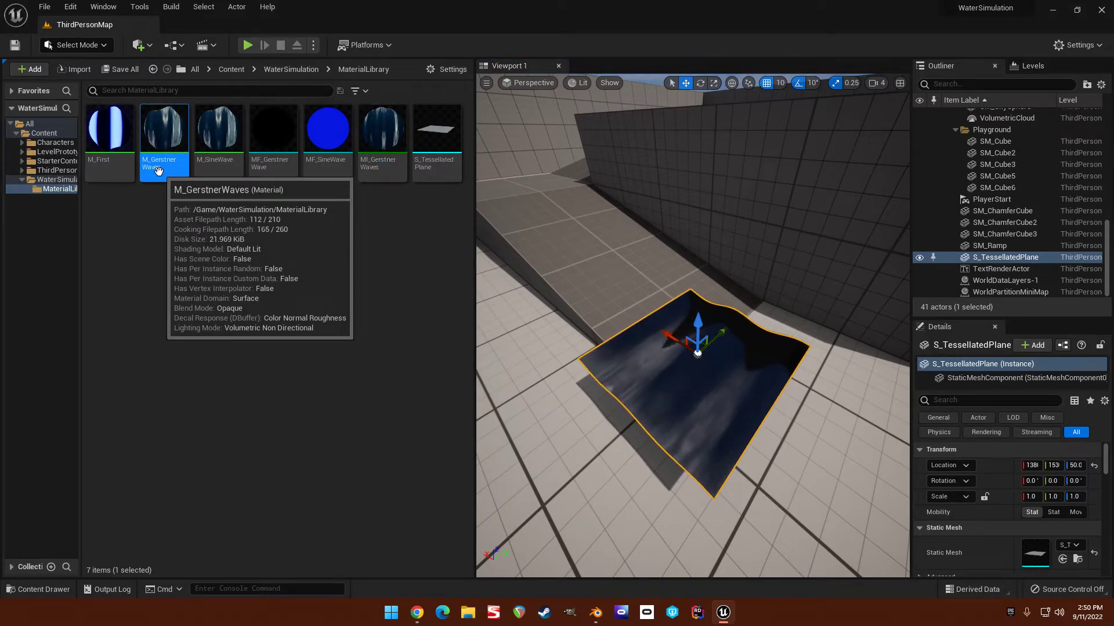
double_click(159, 170)
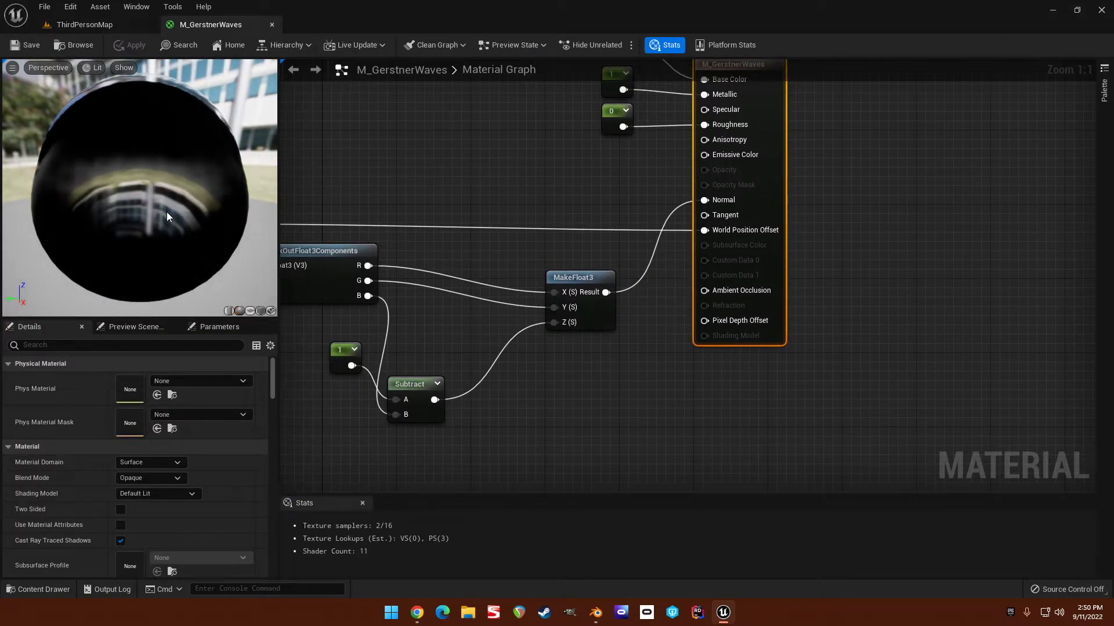
click(148, 495)
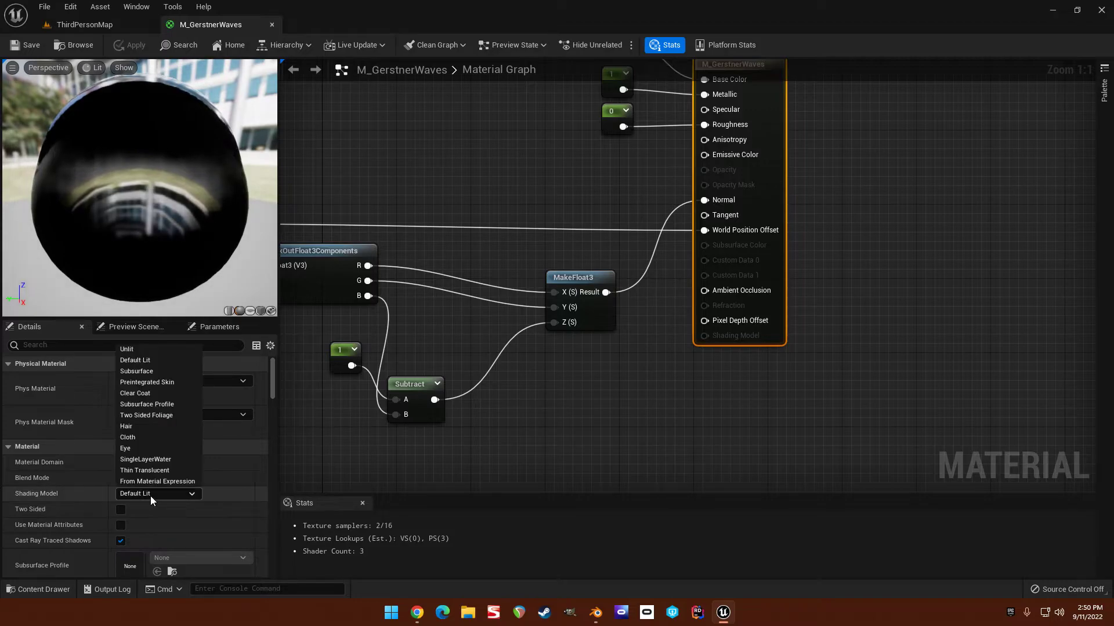
click(155, 462)
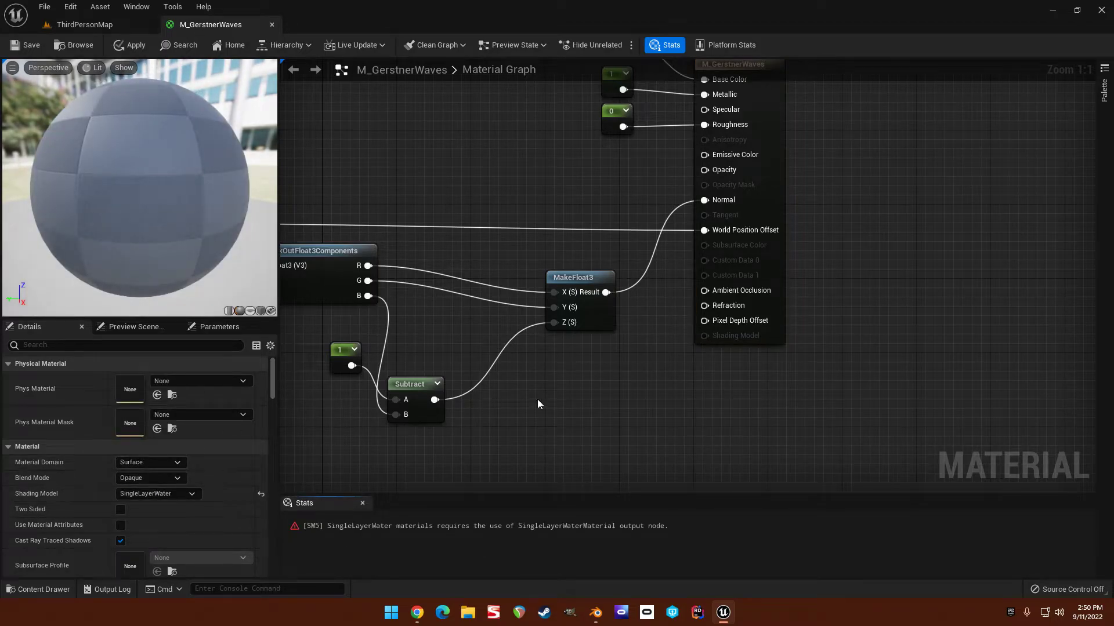
Add a Single Layer Water Material output node and place it directly below the main material node.
right_drag(595, 382, 636, 292)
right_click(712, 325)
text(s9)
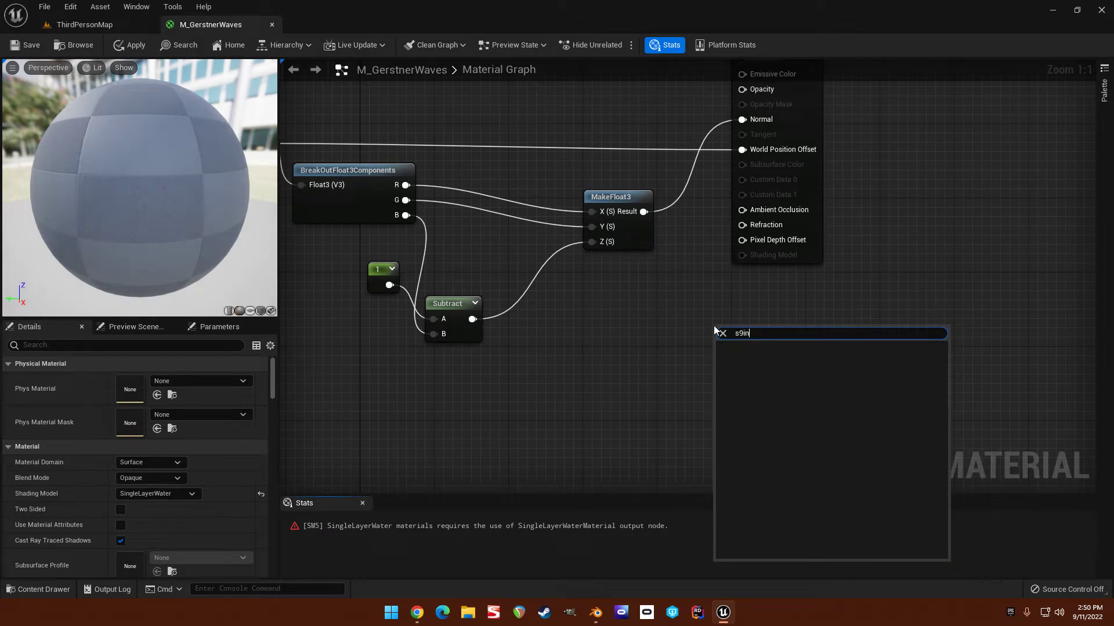
key(BackSpace)
text(ing)
key(Return)
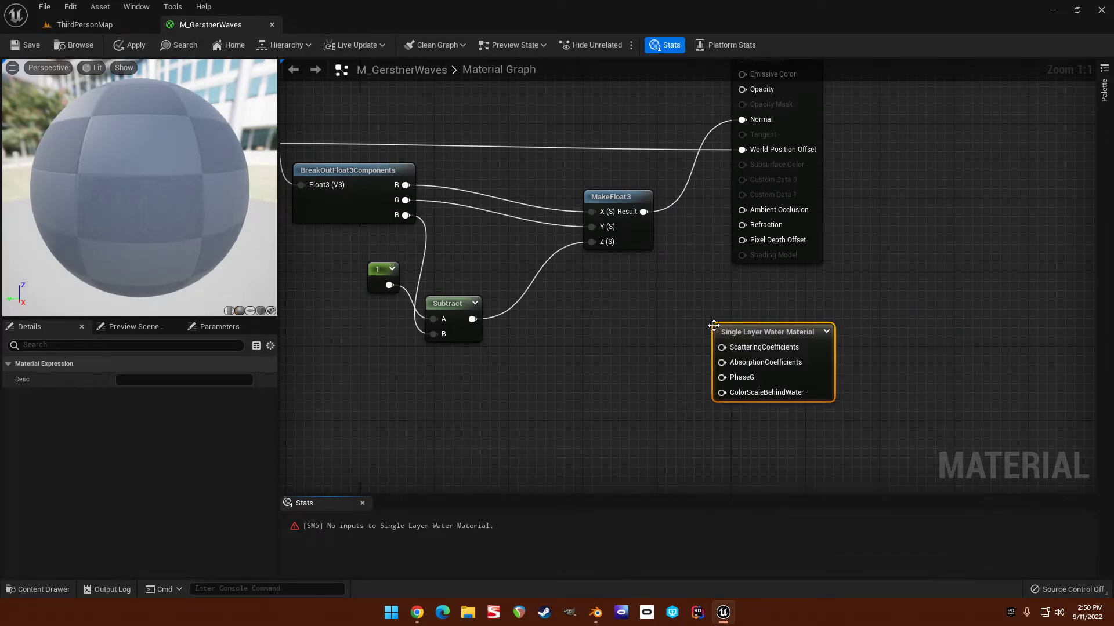
drag(752, 333, 770, 280)
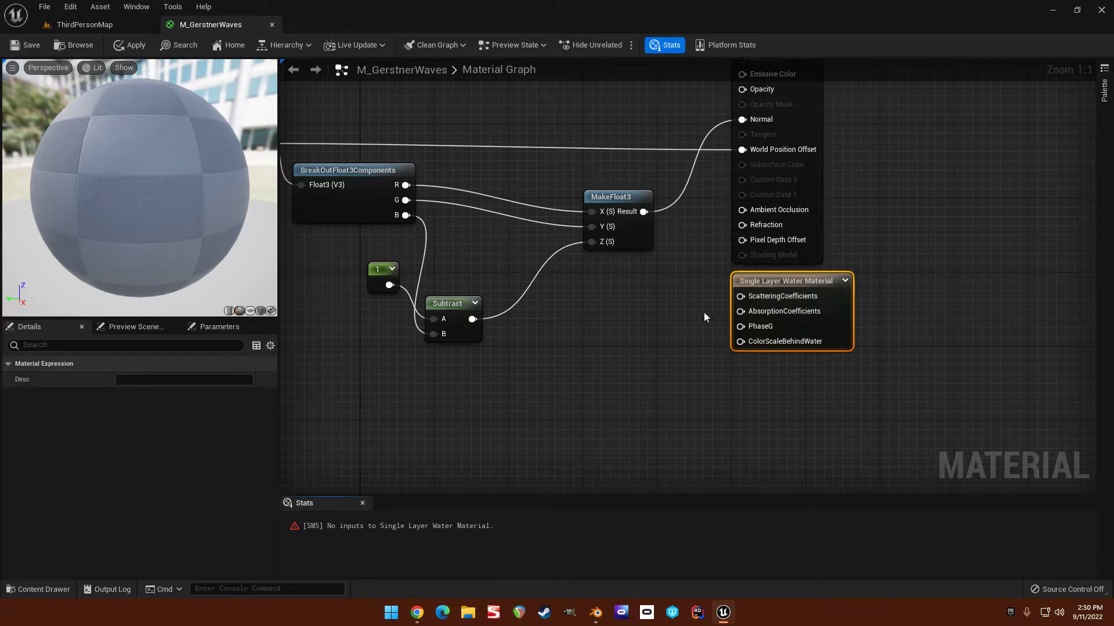
Add a Constant4Vector node, convert it to a parameter named AbsorptionCoefficients, and place it below the Subtract node.
right_drag(644, 334, 722, 347)
click(650, 332)
right_click(700, 331)
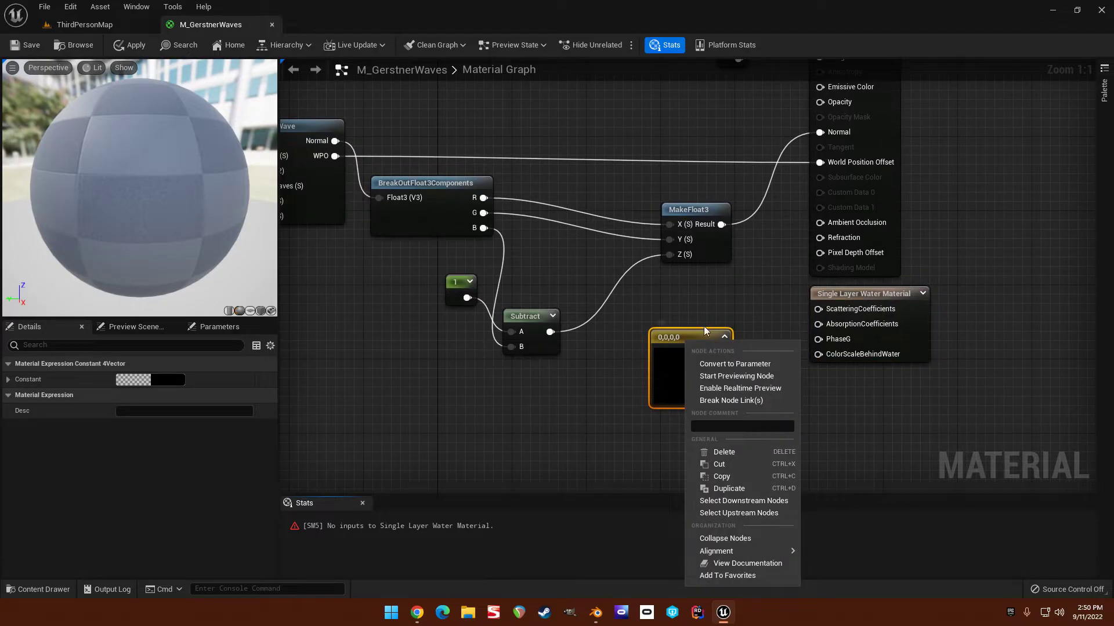
click(725, 363)
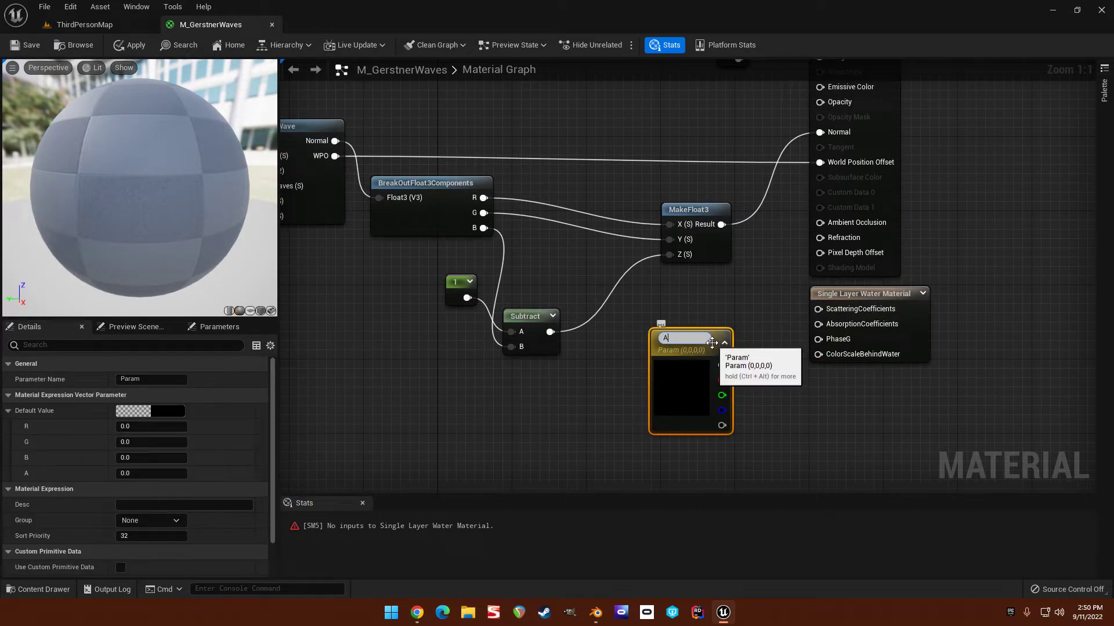
text(AbsorptionCoefficients)
key(Return)
drag(712, 342, 593, 388)
right_drag(584, 384, 603, 271)
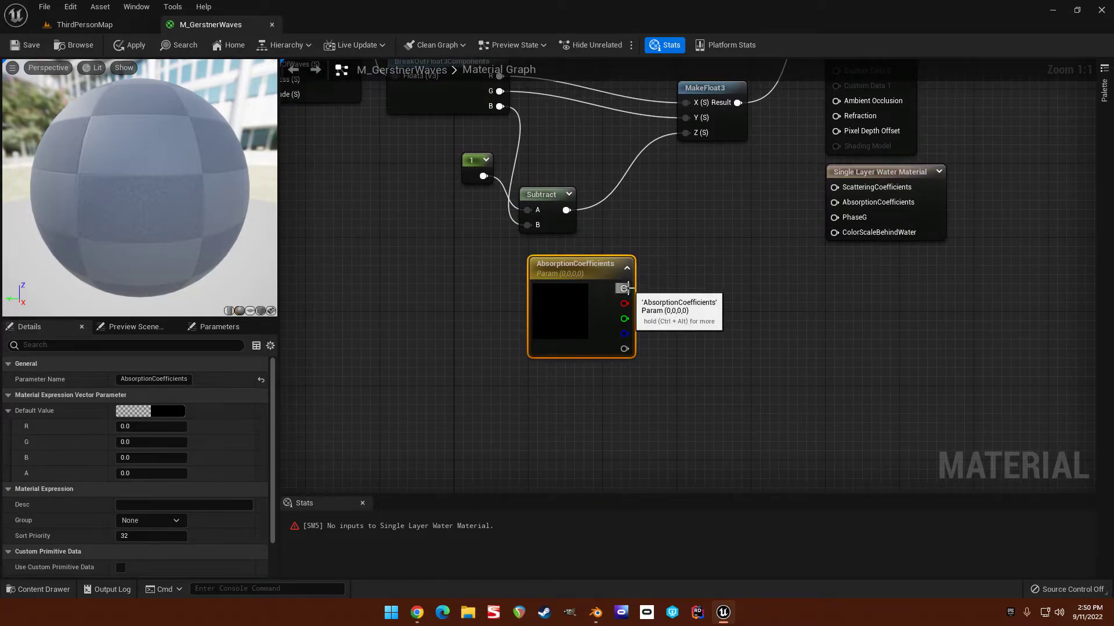
Divide the AbsorptionCoefficients parameter by 100 and connect the result to the water node's AbsorptionCoefficients input.
drag(624, 288, 672, 290)
text(divi)
key(Return)
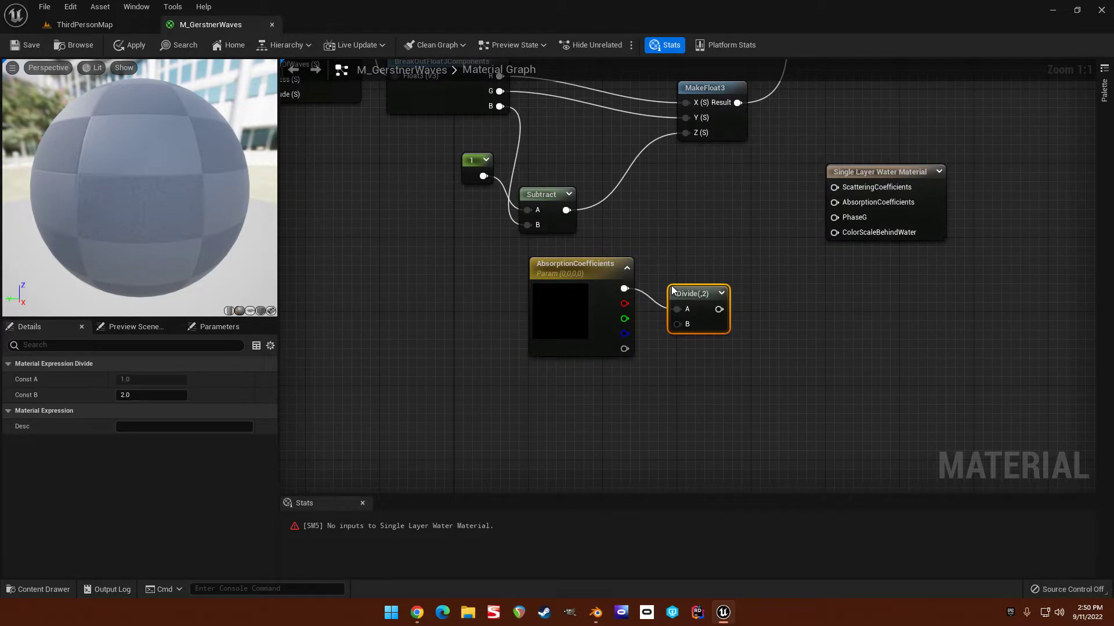
click(180, 395)
text(100)
key(Return)
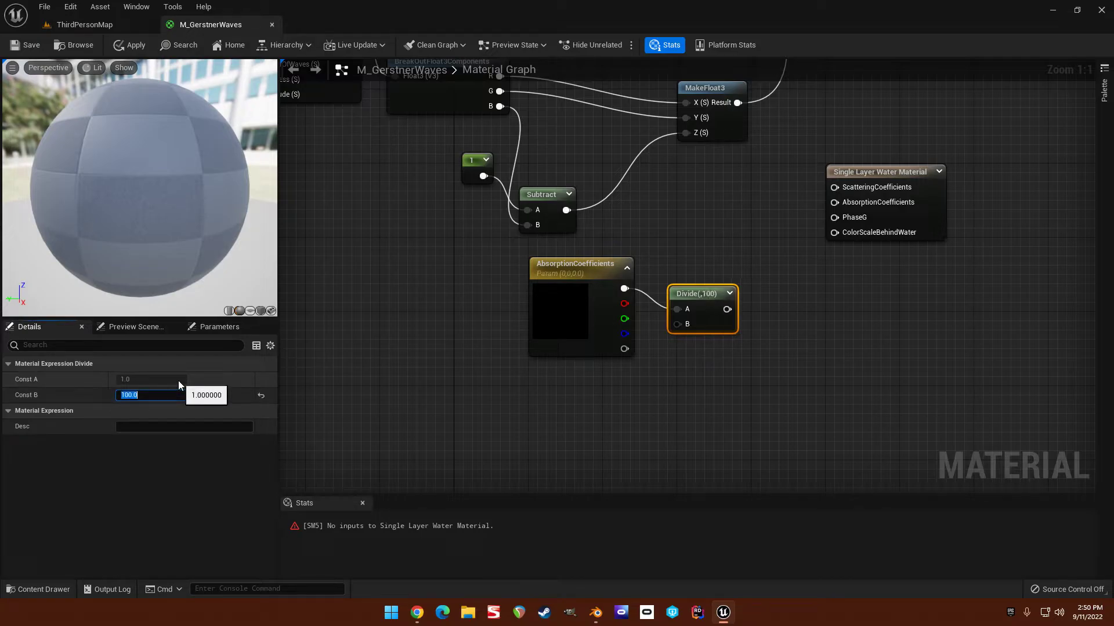
drag(726, 309, 834, 203)
drag(701, 283, 694, 259)
Replace the 0.18 constant on the Base Color input with a four-component vector parameter named BaseColor.
right_drag(712, 211, 621, 452)
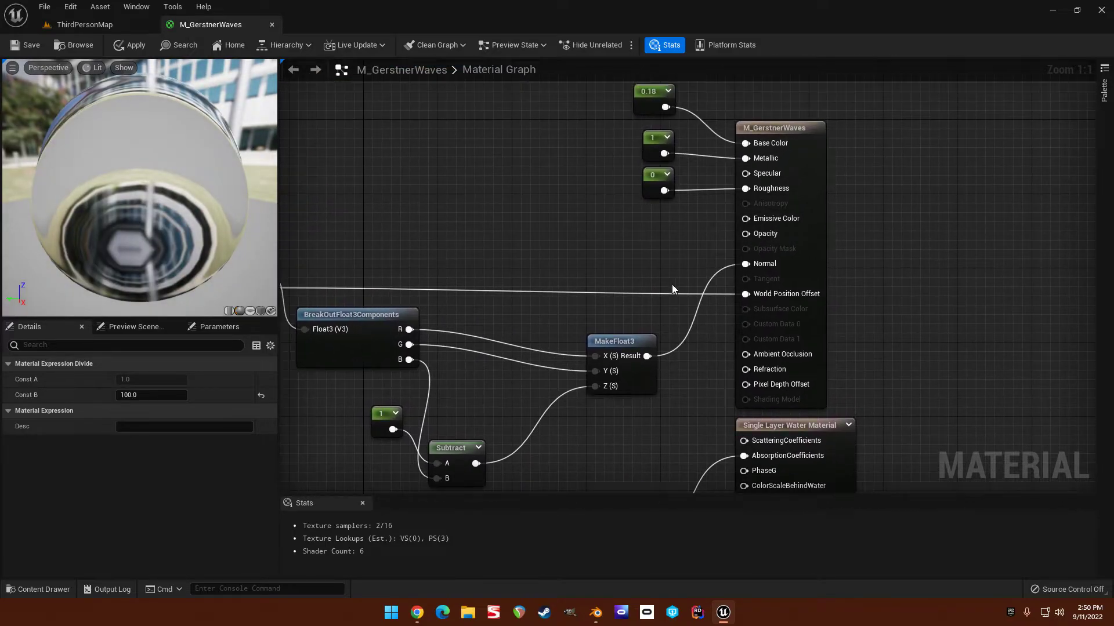
click(650, 252)
scroll(649, 248, down, 1)
right_click(648, 158)
click(602, 134)
right_drag(602, 133, 582, 165)
click(582, 166)
right_click(615, 173)
click(650, 193)
text(BaseColor)
key(Return)
drag(648, 197, 718, 279)
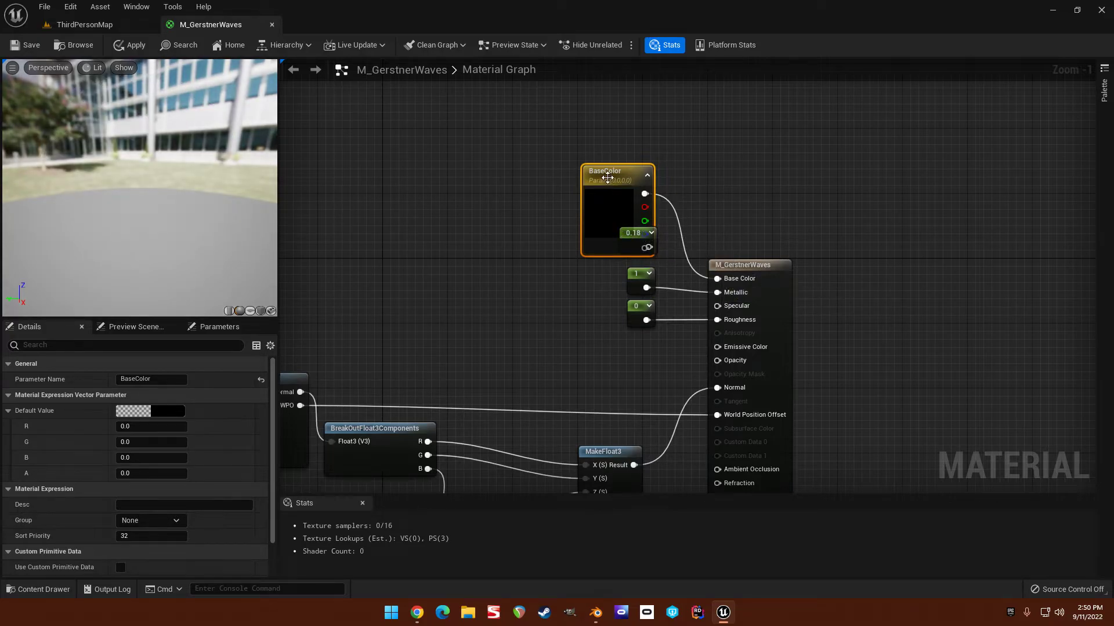
mouse_move(608, 179)
mouse_down()
mouse_move(611, 152)
mouse_move(621, 181)
mouse_up()
Convert the constants feeding Metallic and Roughness into scalar parameters named Metallic and Roughness.
right_click(635, 280)
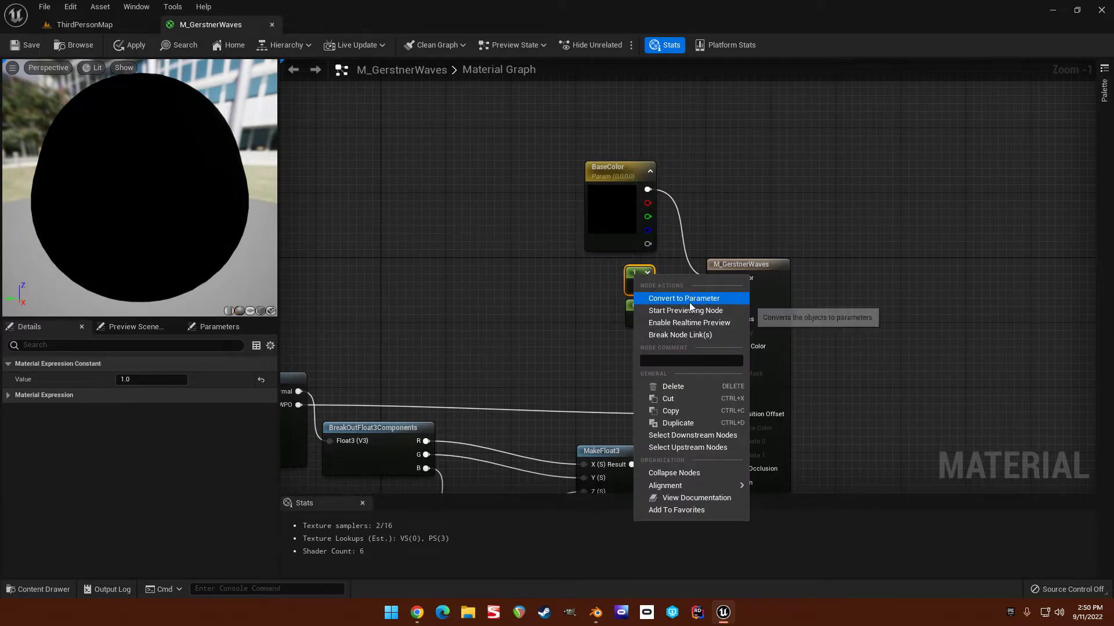
click(690, 299)
text(Metallic)
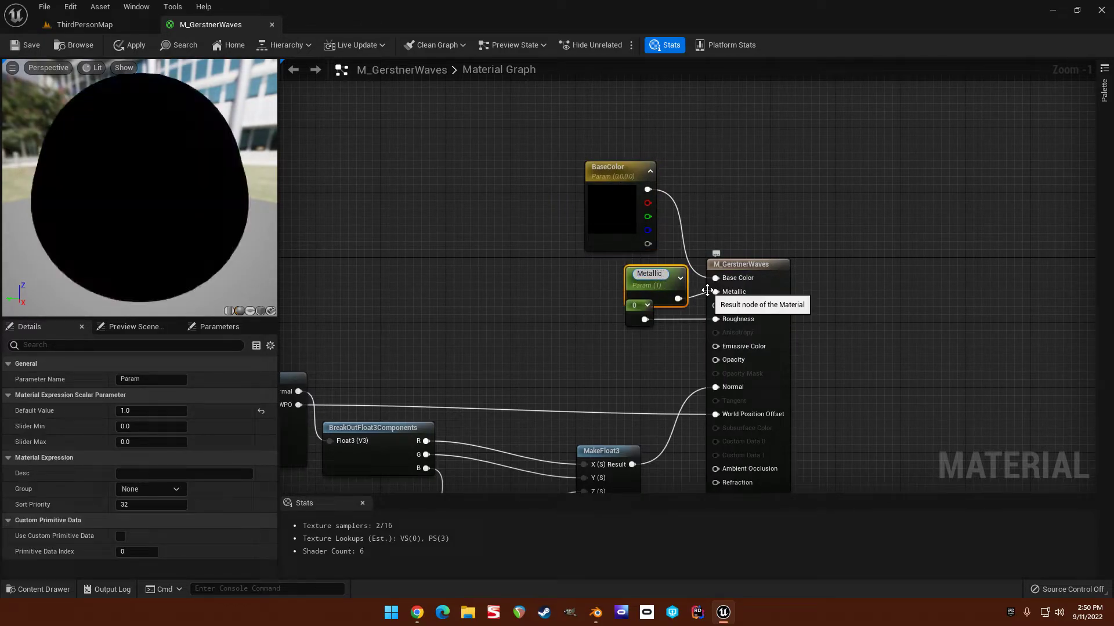
drag(652, 281, 627, 332)
right_click(627, 334)
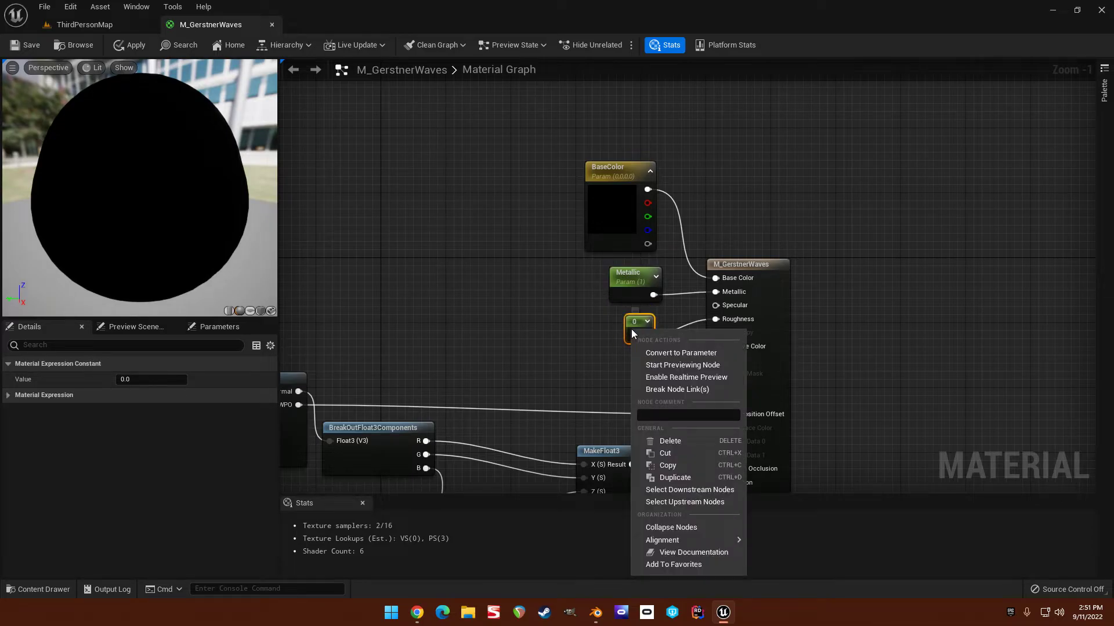
click(673, 353)
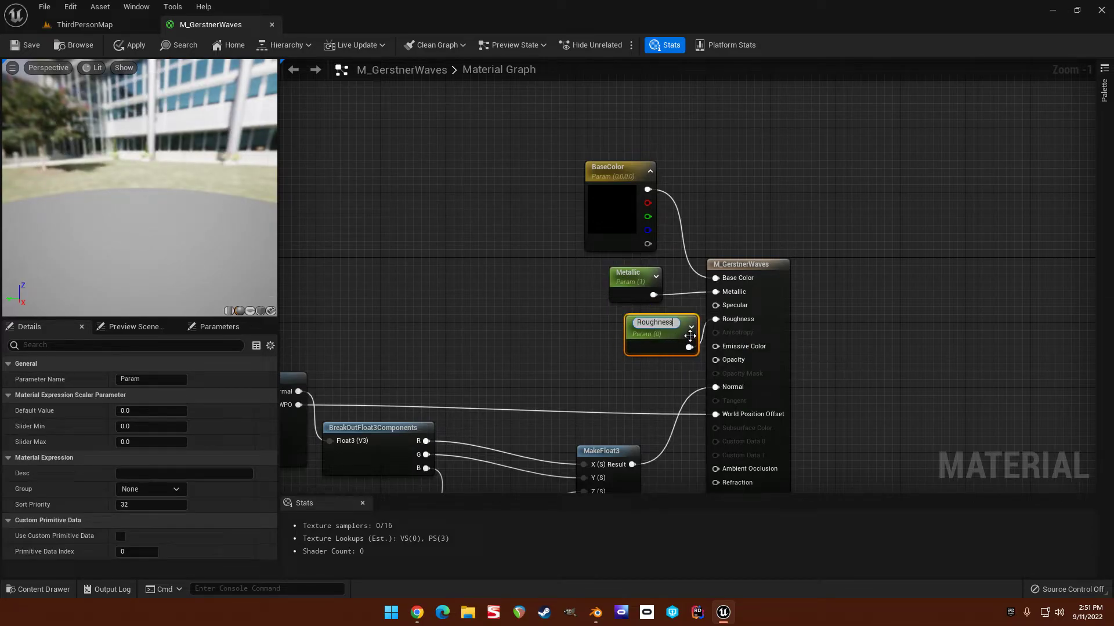
text(Roughness)
key(Return)
Add a scalar parameter named Opacity and connect it to the material's Opacity input.
right_drag(612, 365, 618, 248)
click(613, 251)
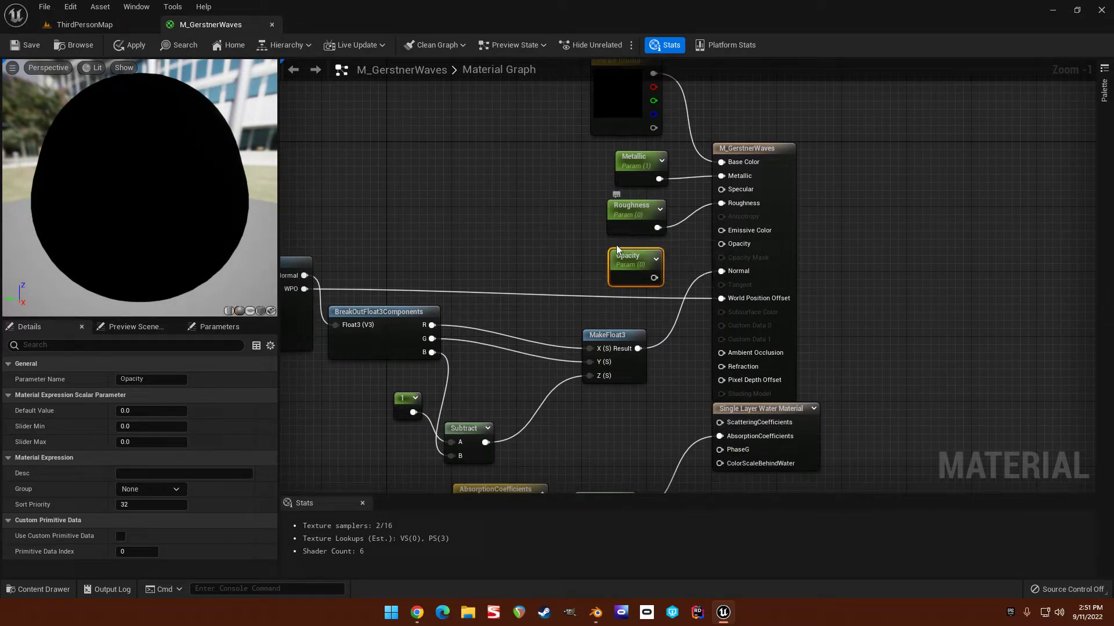
drag(654, 279, 721, 244)
Add a scalar parameter named Refraction with default value 1 and connect it to the material's Refraction input.
right_drag(598, 418, 655, 287)
click(655, 281)
text(Refraction)
key(Return)
drag(706, 308, 777, 234)
click(140, 414)
text(1)
click(448, 356)
Set a slider limit of 1 on the Opacity parameter.
right_drag(455, 368, 406, 393)
right_drag(580, 316, 581, 366)
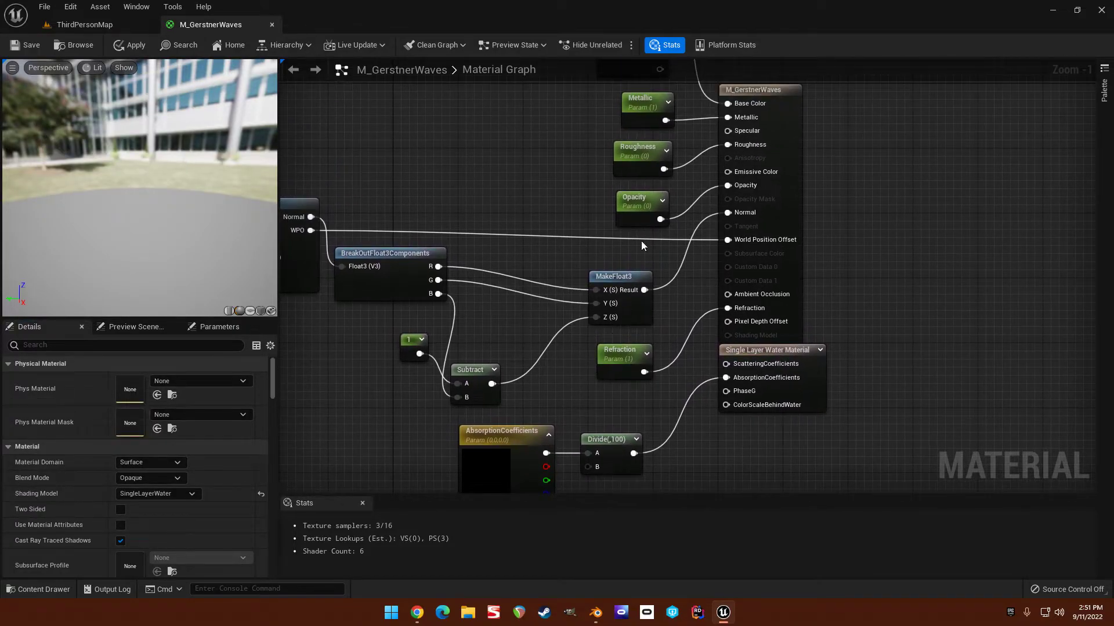
click(638, 208)
click(151, 427)
text(1)
click(450, 217)
Set a slider limit of 1 on the Roughness parameter and save the material.
right_drag(499, 173, 473, 293)
click(599, 286)
click(152, 427)
text(1)
click(437, 219)
right_drag(437, 220, 376, 226)
click(540, 273)
click(365, 256)
click(30, 51)
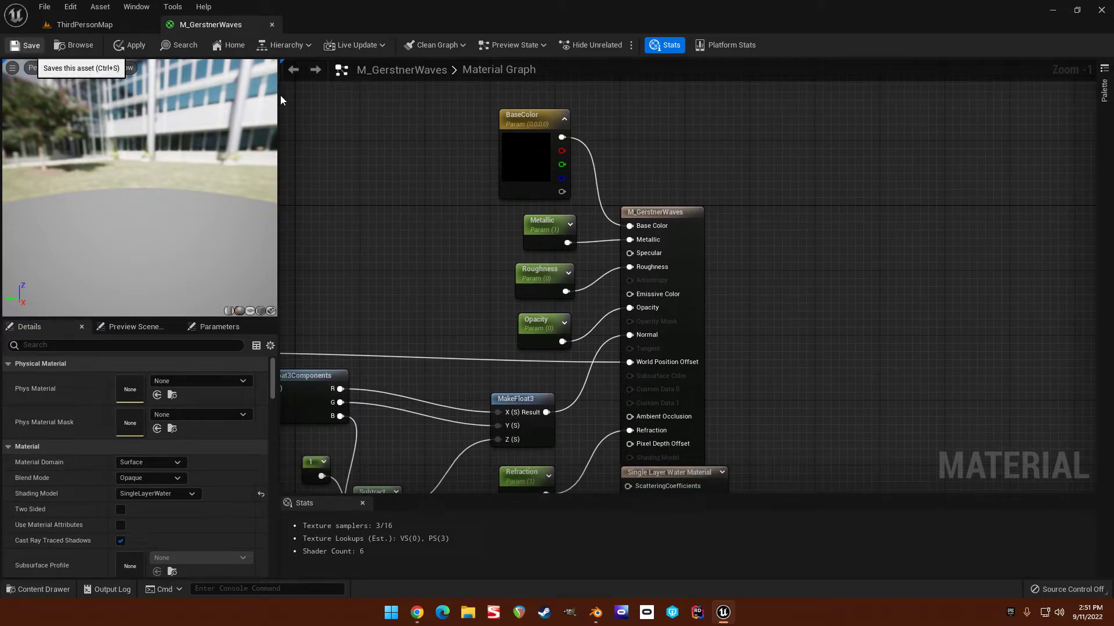
Set the BaseColor parameter's default R, G and B to 0.18 and apply the material changes.
click(533, 119)
text(0.18)
key(Tab)
text(0.18)
key(Tab)
text(0.18)
key(Return)
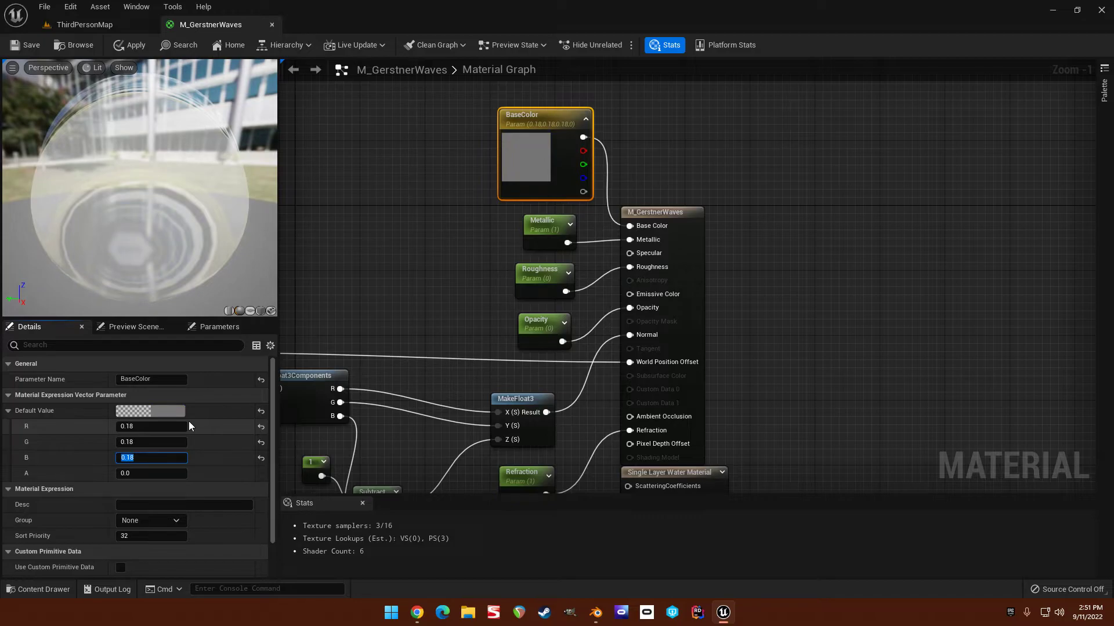
click(132, 44)
Set the AbsorptionCoefficients default R, G and B to 0.1, then save and close the material.
right_drag(450, 231, 461, 321)
click(461, 322)
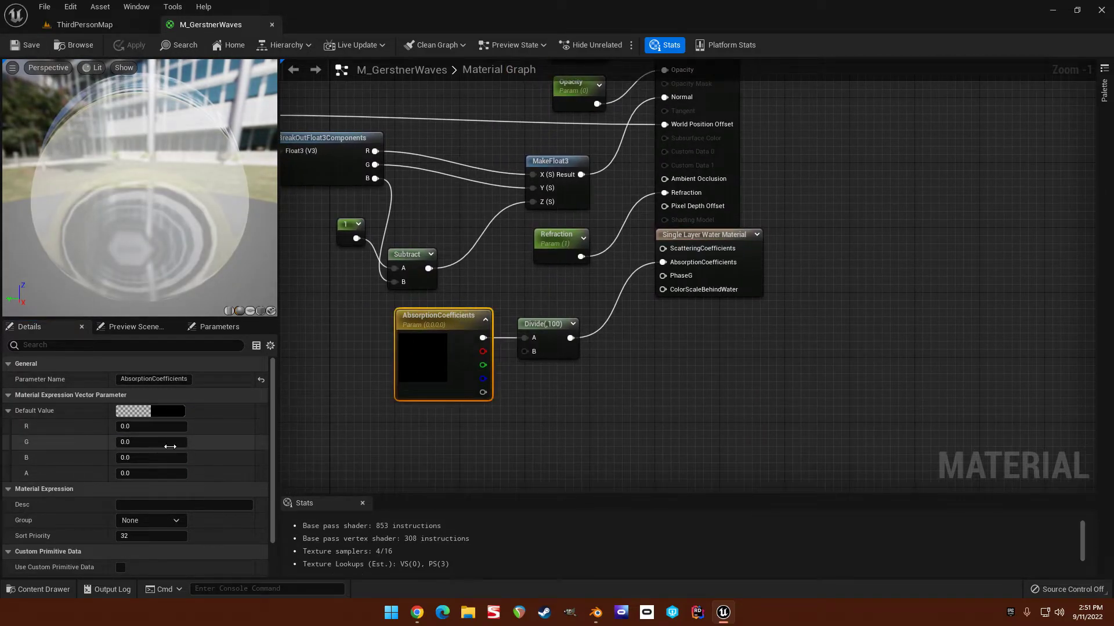
text(0.1)
key(Tab)
text(0.1)
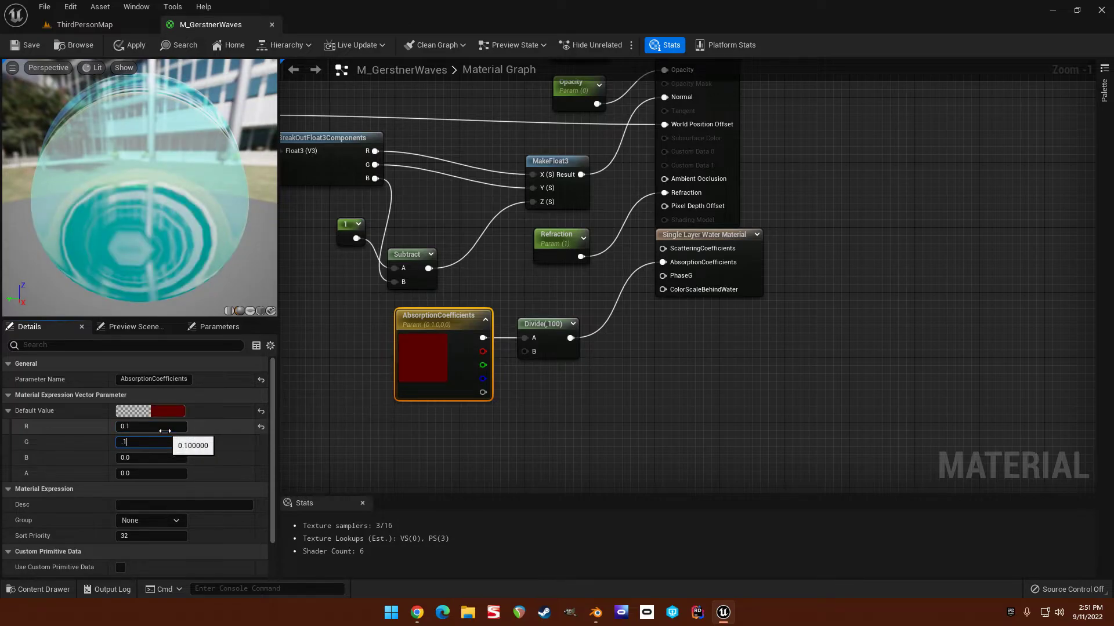
key(Tab)
text(0.1)
key(Return)
click(24, 45)
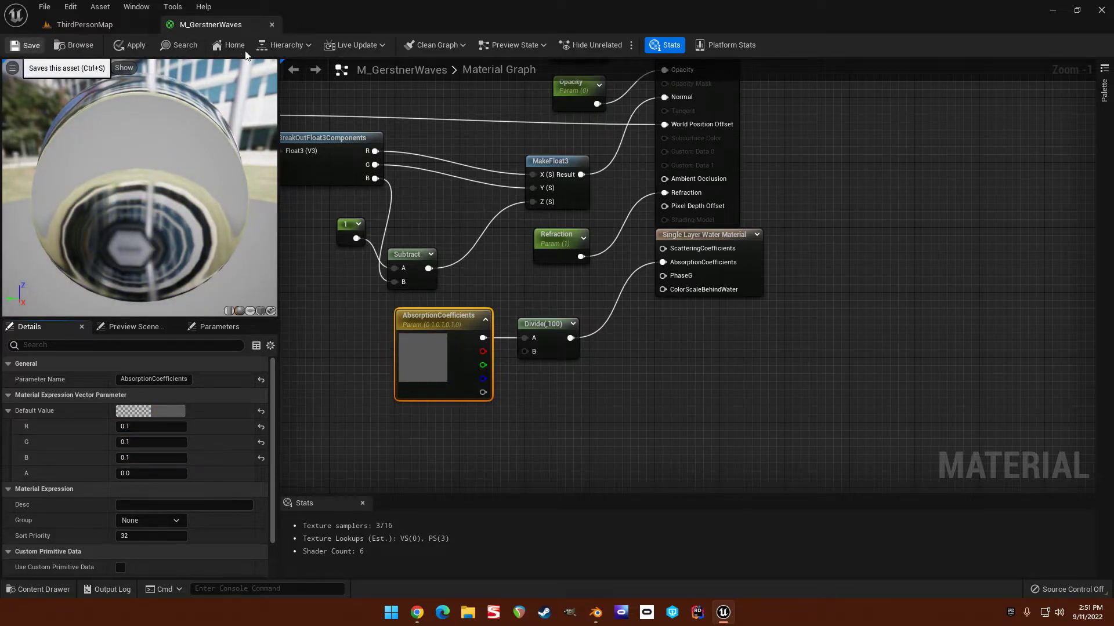
click(272, 25)
Open MI_GerstnerWaves in an enlarged floating window that leaves the water plane in the level viewport visible.
mouse_move(693, 348)
right_down()
mouse_move(730, 342)
mouse_move(702, 353)
right_up()
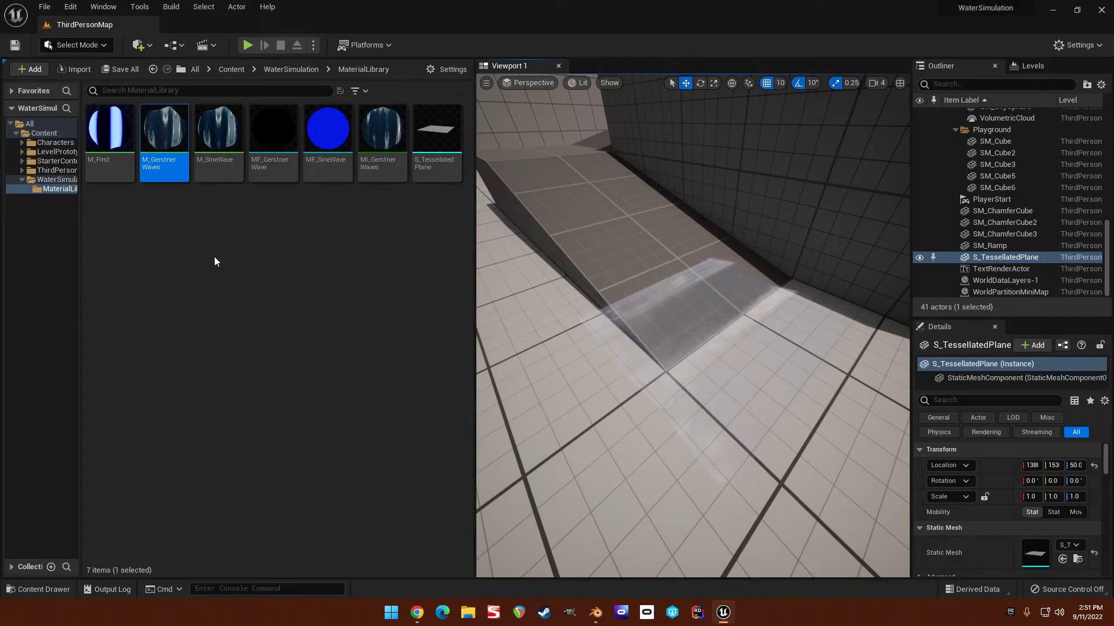
double_click(374, 174)
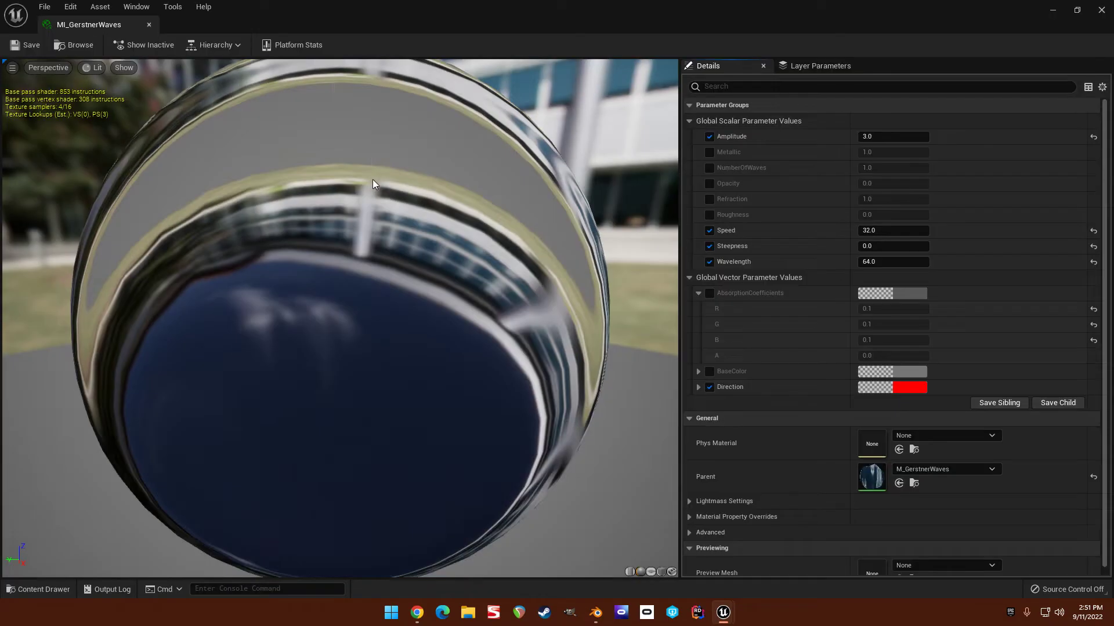
drag(99, 25, 150, 160)
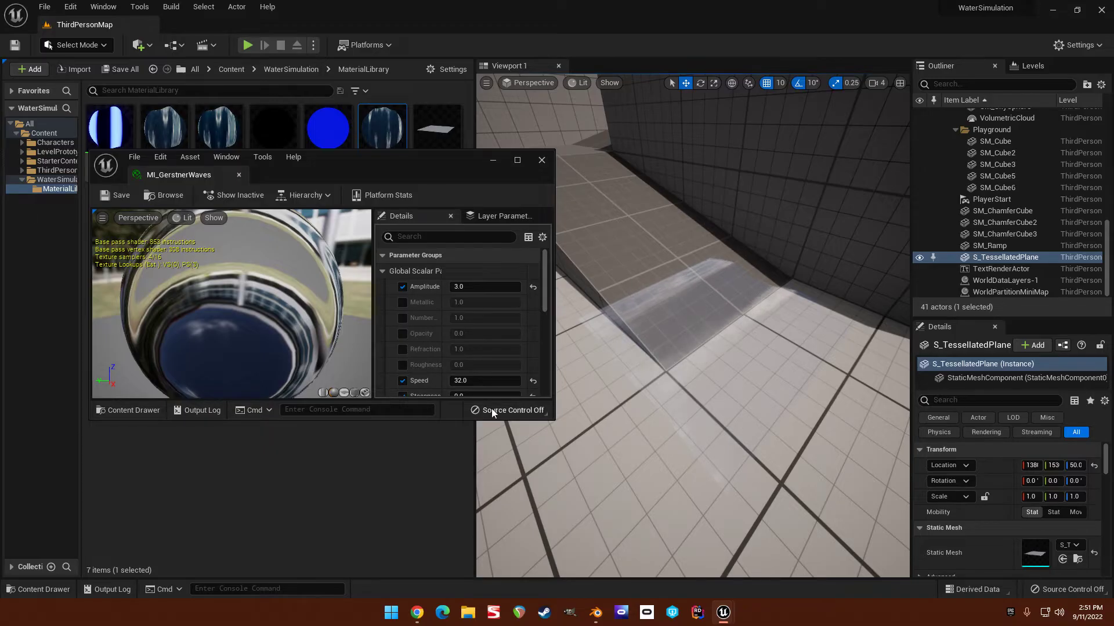
drag(552, 421, 583, 562)
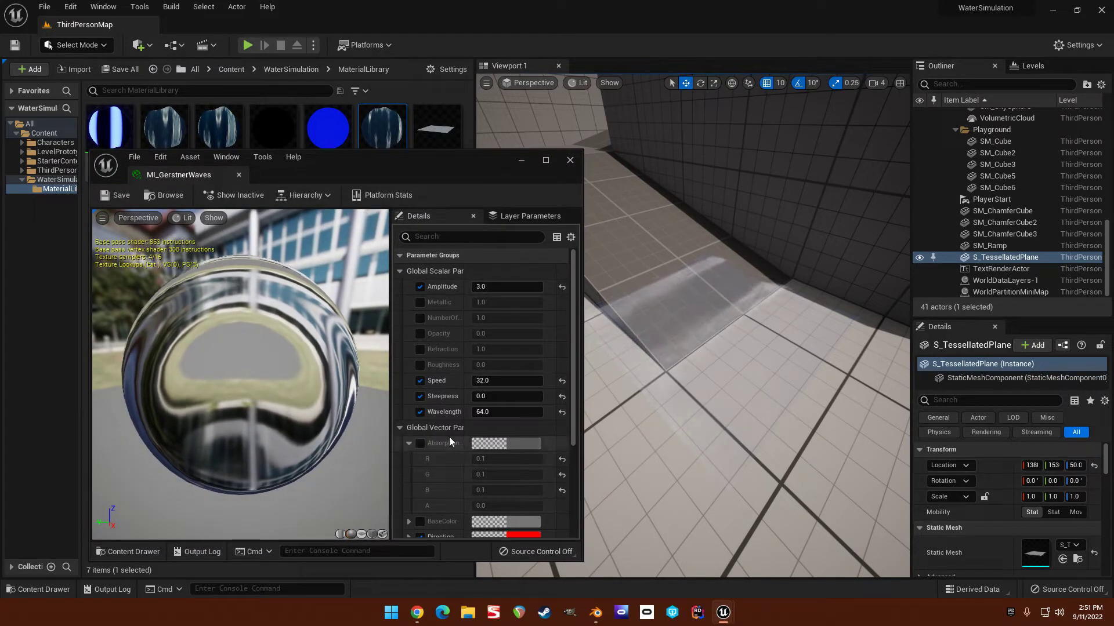
Enable the Opacity override in the instance and test its value, ending at 0.
click(420, 333)
mouse_move(486, 335)
mouse_down()
mouse_move(553, 335)
mouse_move(502, 337)
mouse_up()
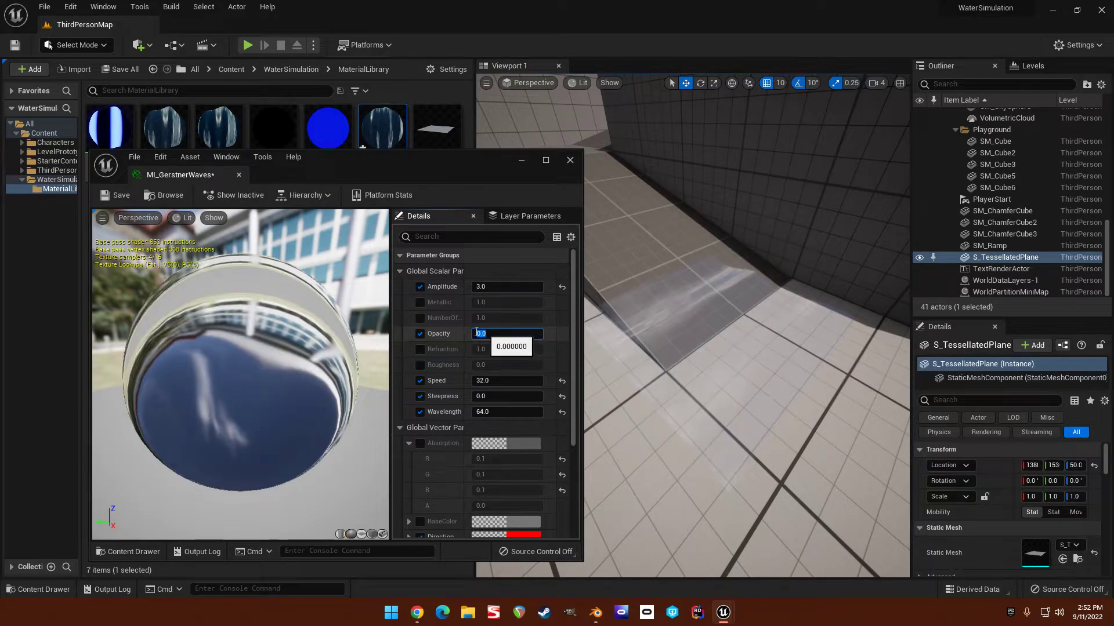
Enable the AbsorptionCoefficients override and pick a salmon colour with R 0.588542, G 0.222554 and B 0.14603.
scroll(472, 405, down, 5)
scroll(475, 447, up, 3)
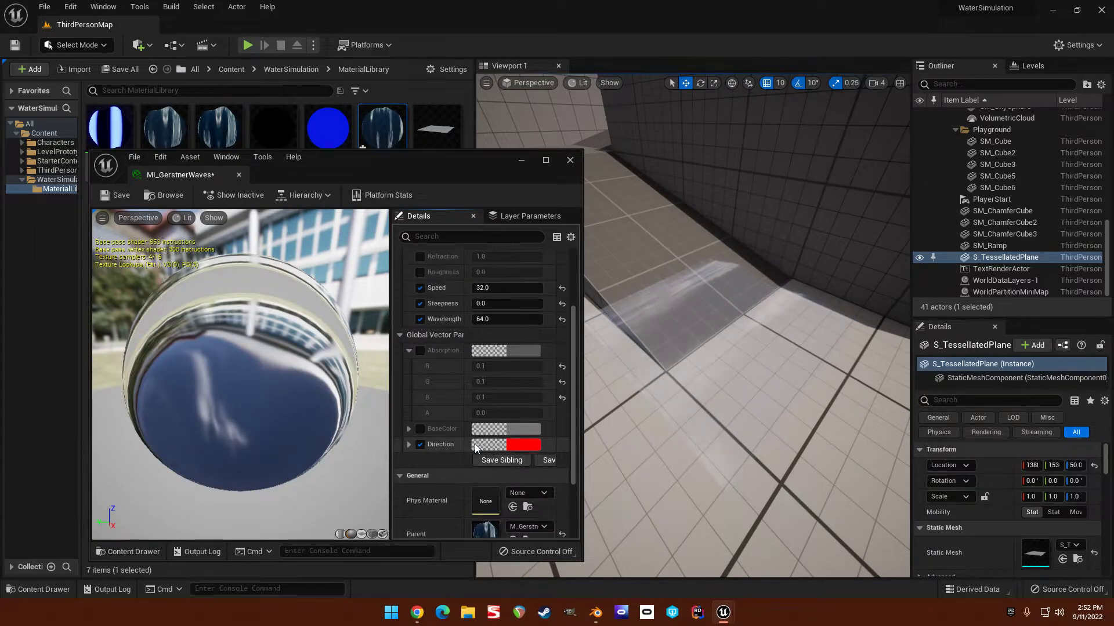
click(420, 351)
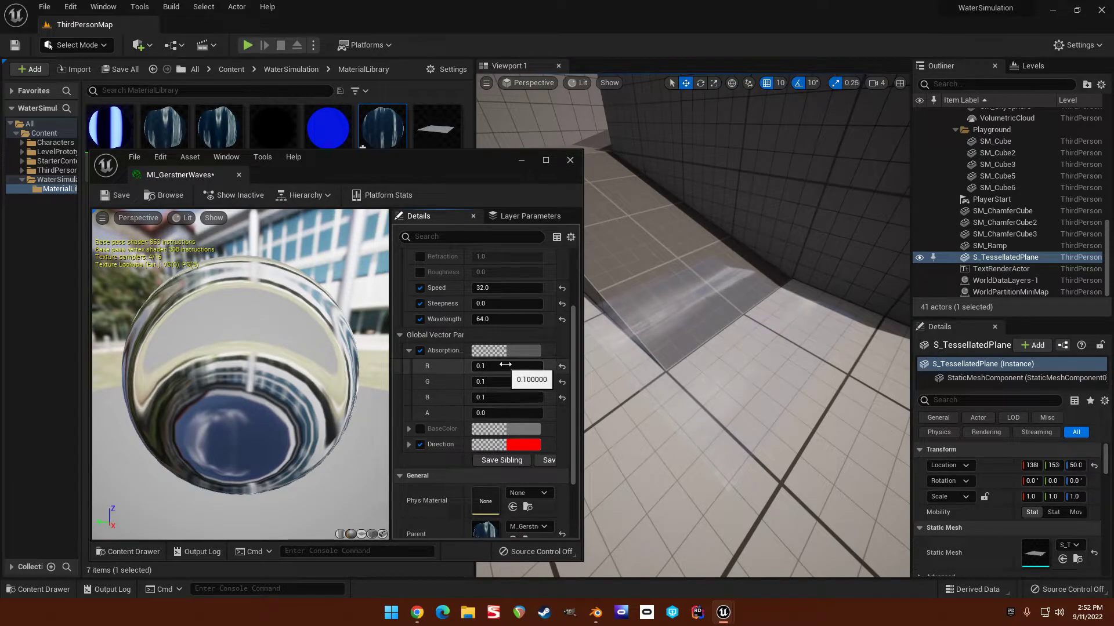
click(521, 351)
drag(597, 302, 351, 218)
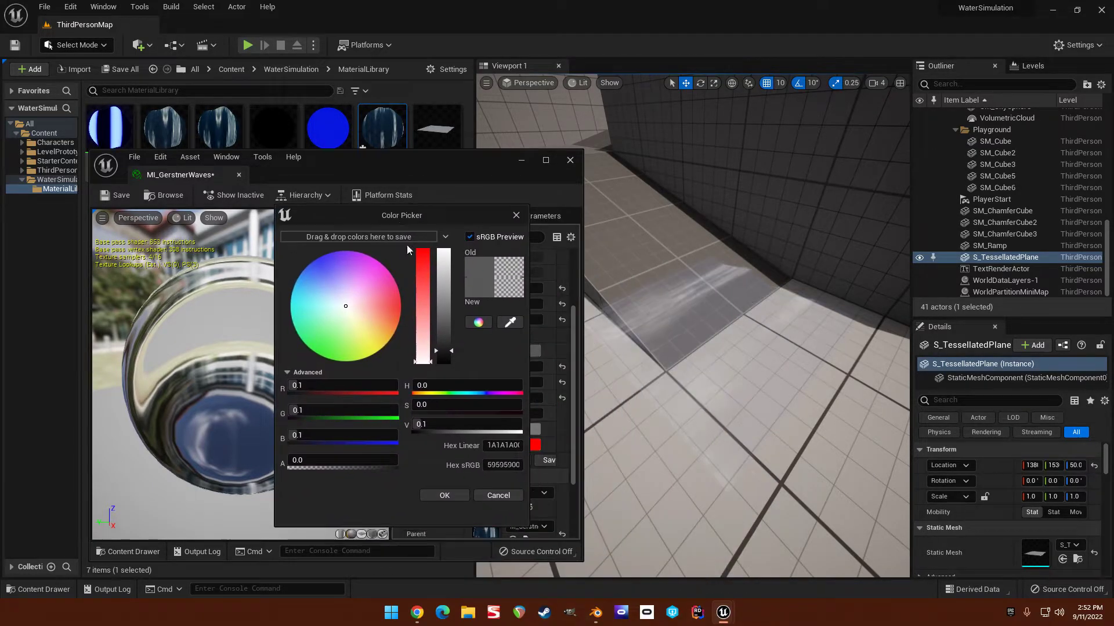
drag(453, 353, 452, 297)
drag(347, 308, 375, 336)
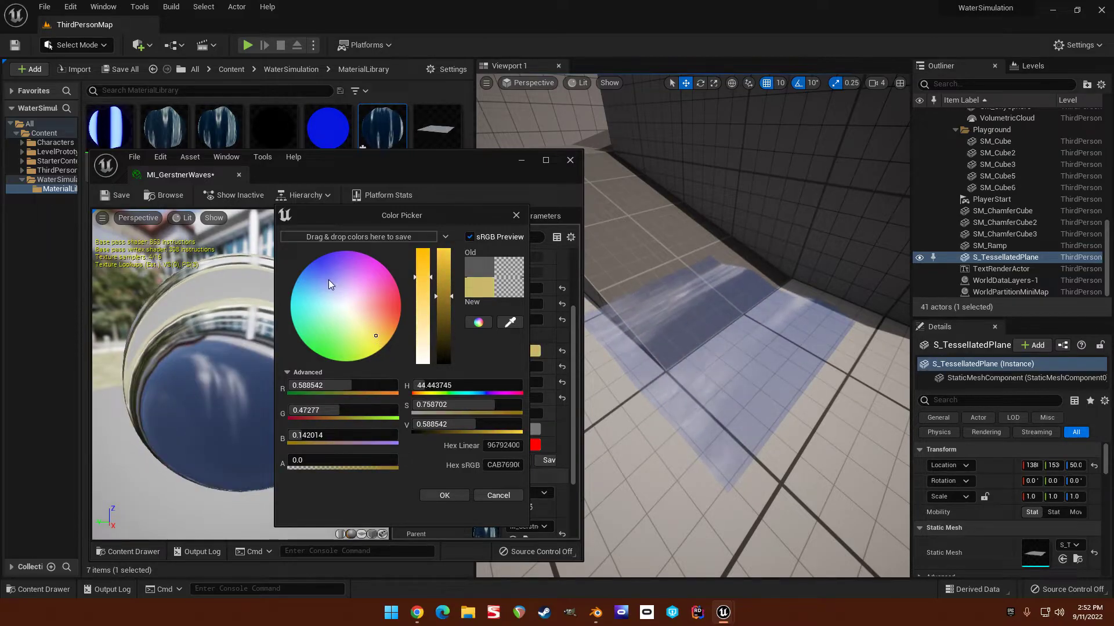
drag(372, 335, 388, 313)
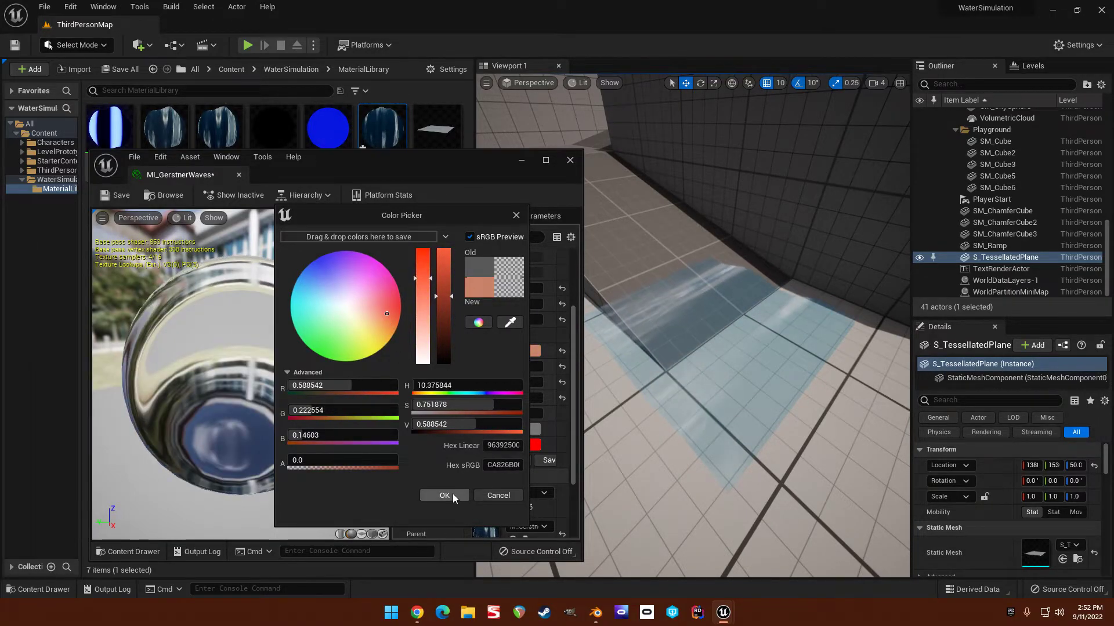
click(444, 495)
Enable the Refraction override in the instance, try a value of 1.33 and inspect the water plane in the level.
scroll(444, 386, up, 3)
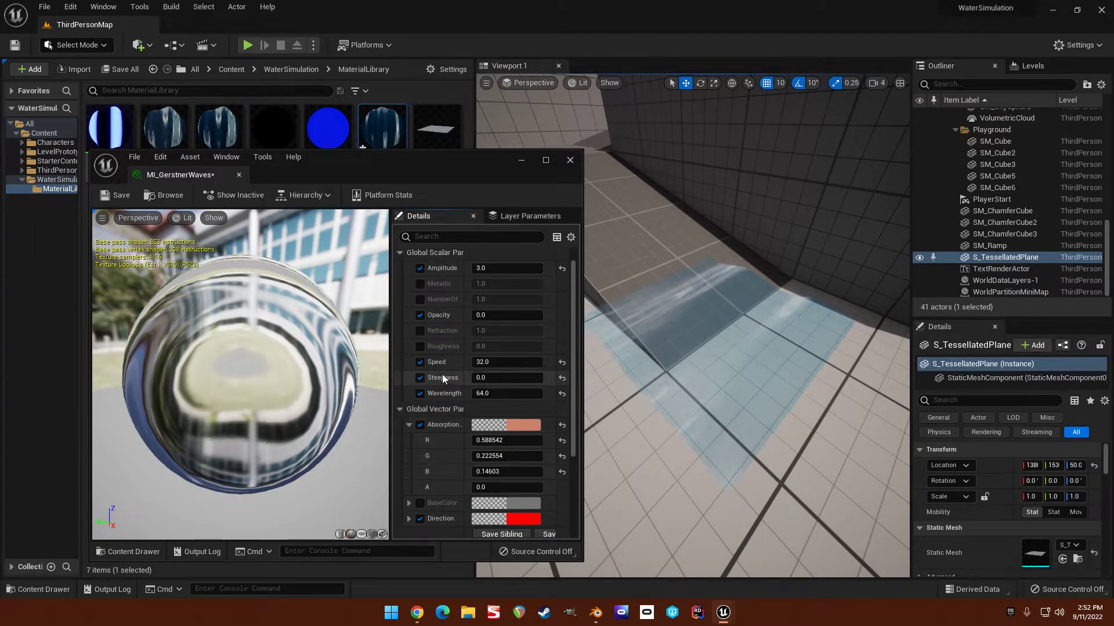
click(420, 331)
click(509, 331)
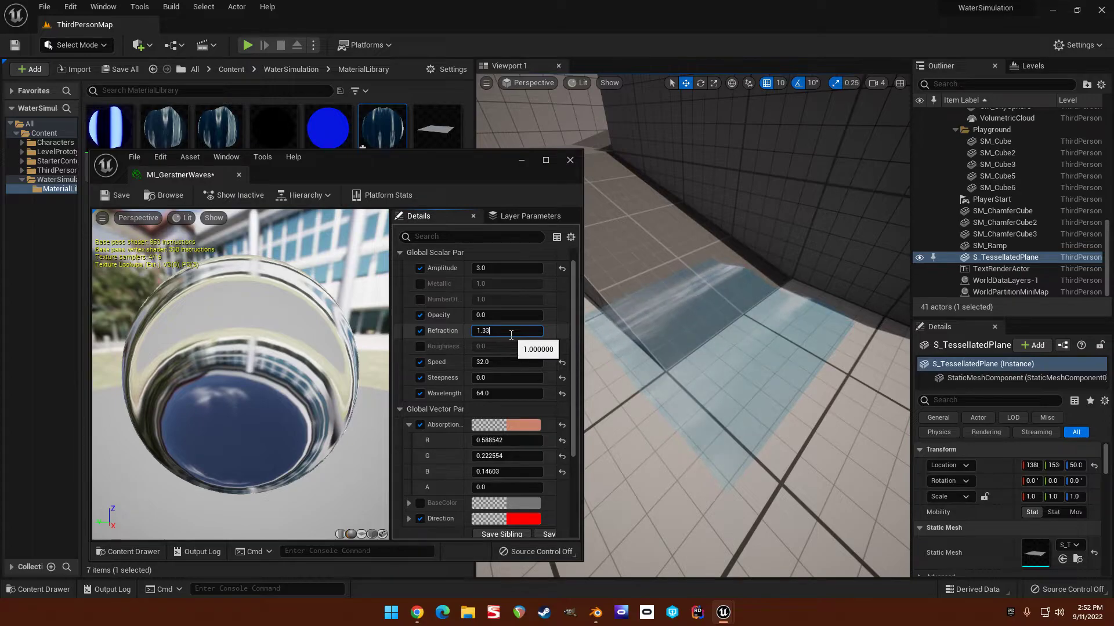
key(Return)
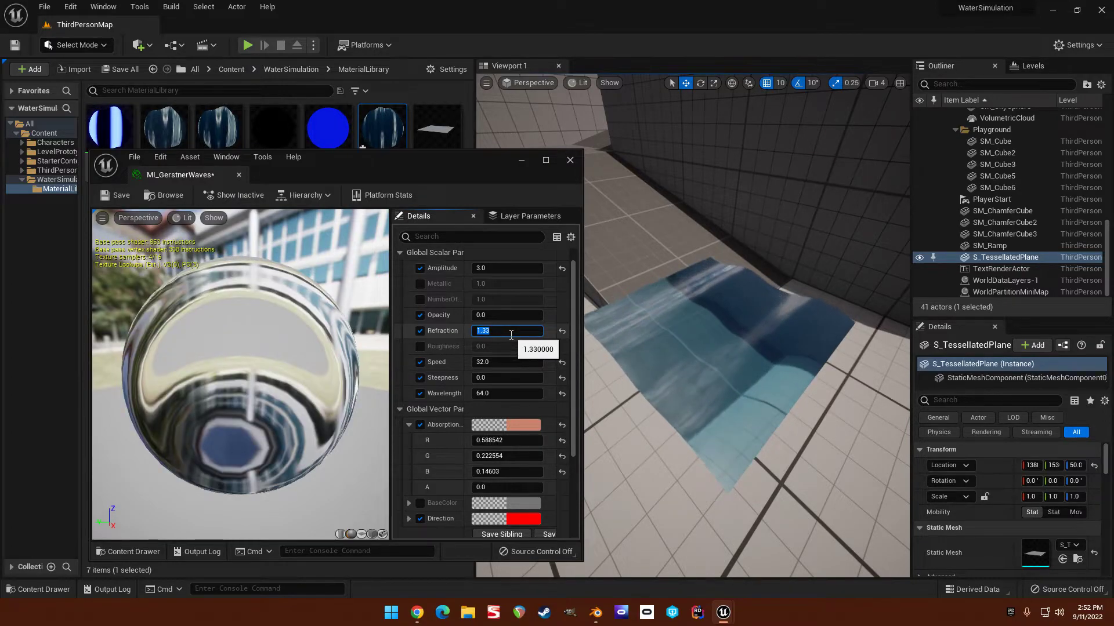
mouse_move(757, 306)
right_down()
mouse_move(711, 302)
mouse_move(765, 301)
mouse_move(739, 253)
mouse_move(759, 305)
right_up()
scroll(768, 332, down, 5)
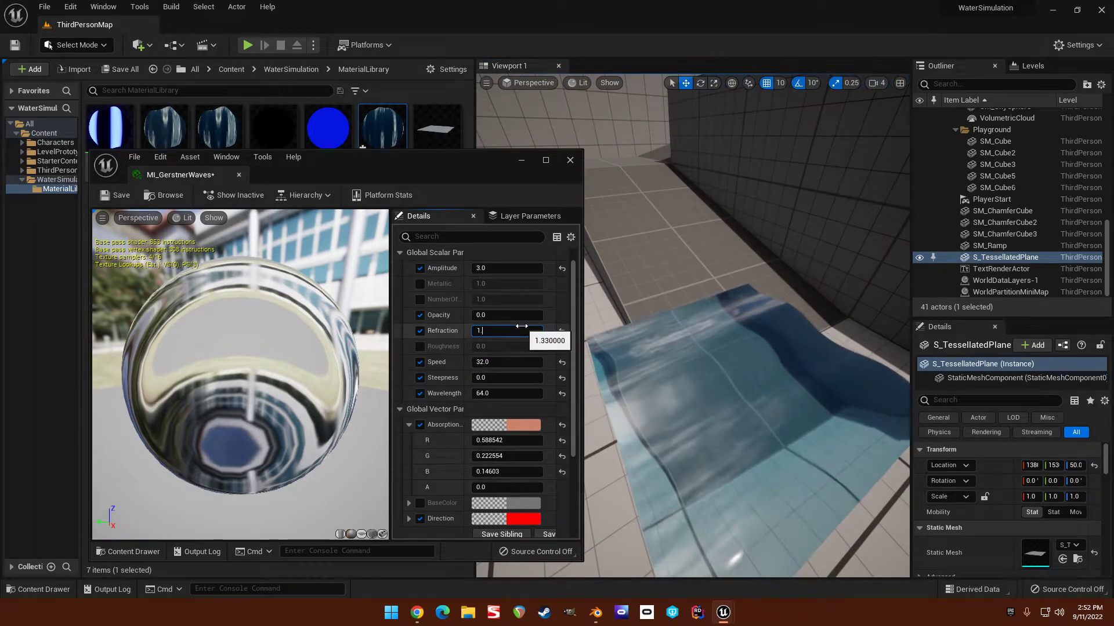
Set Refraction to 1.03, then save and close the material instance and check the water plane in the level.
click(521, 326)
text(1.03)
key(Return)
right_drag(803, 251, 759, 279)
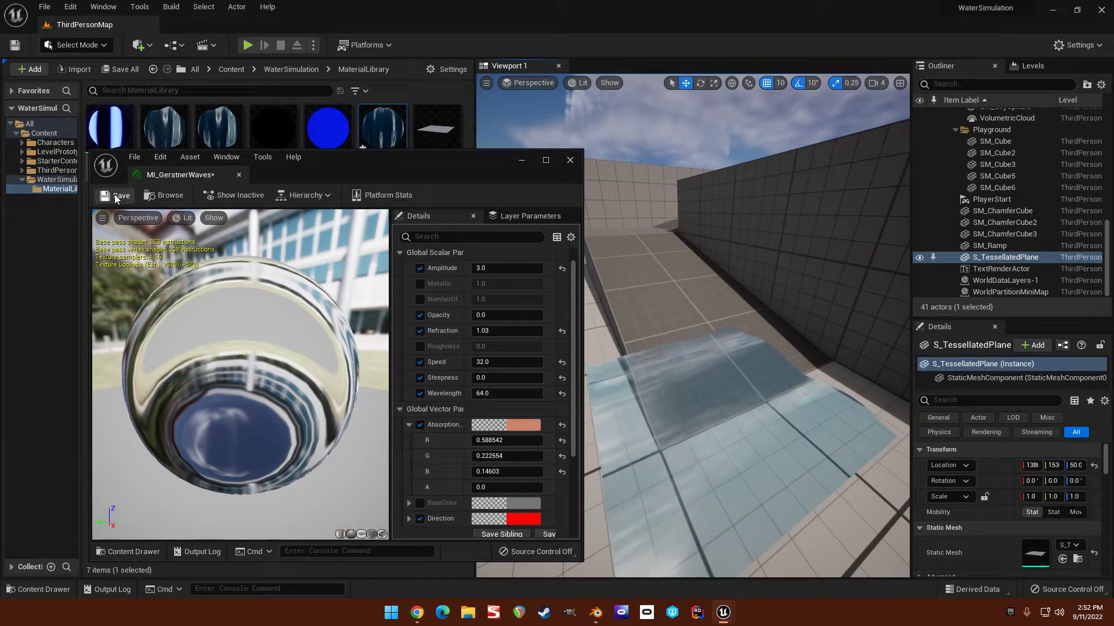
click(238, 175)
right_drag(691, 325, 684, 348)
right_drag(648, 282, 648, 283)
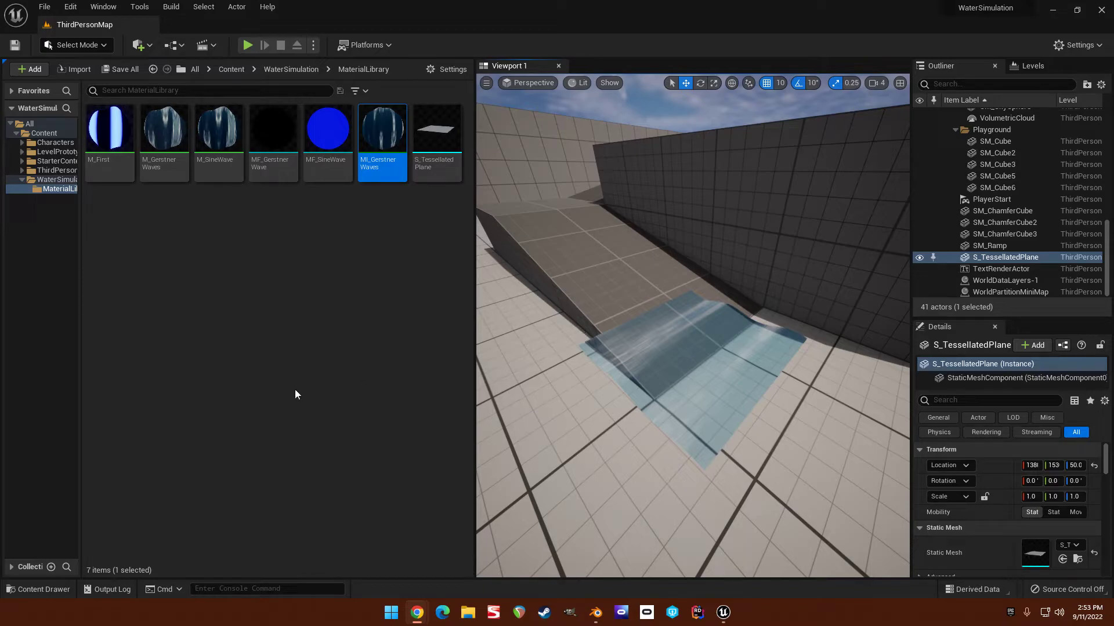
click(203, 404)
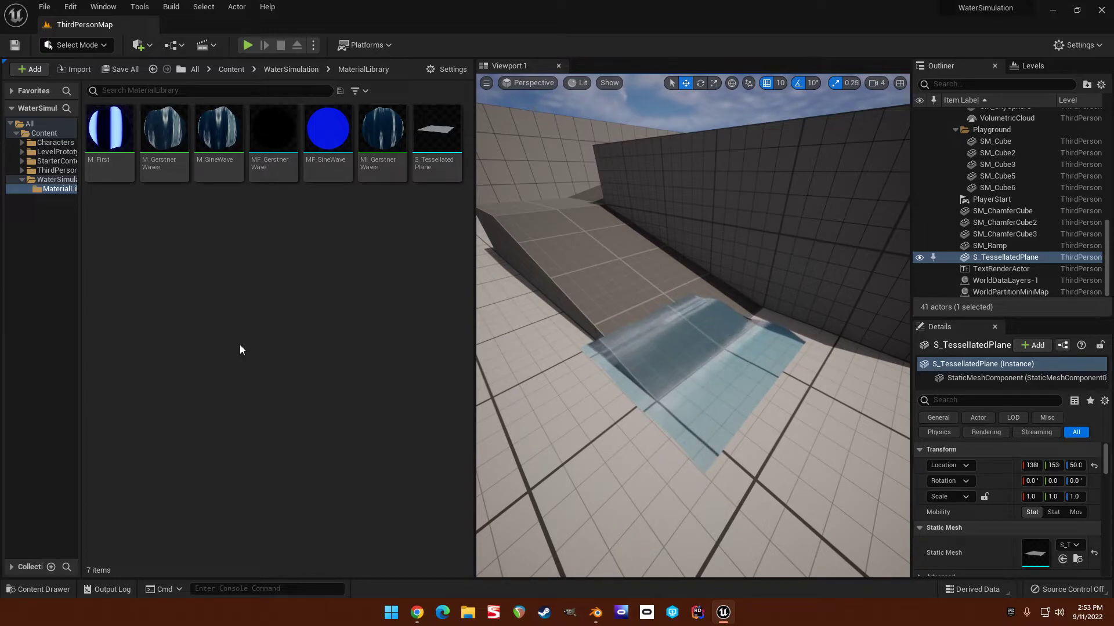
Open M_GerstnerWaves and move the MF_GerstnerWave node with its input nodes away from the rest of the graph to make room.
double_click(155, 154)
scroll(684, 168, down, 3)
scroll(582, 174, up, 3)
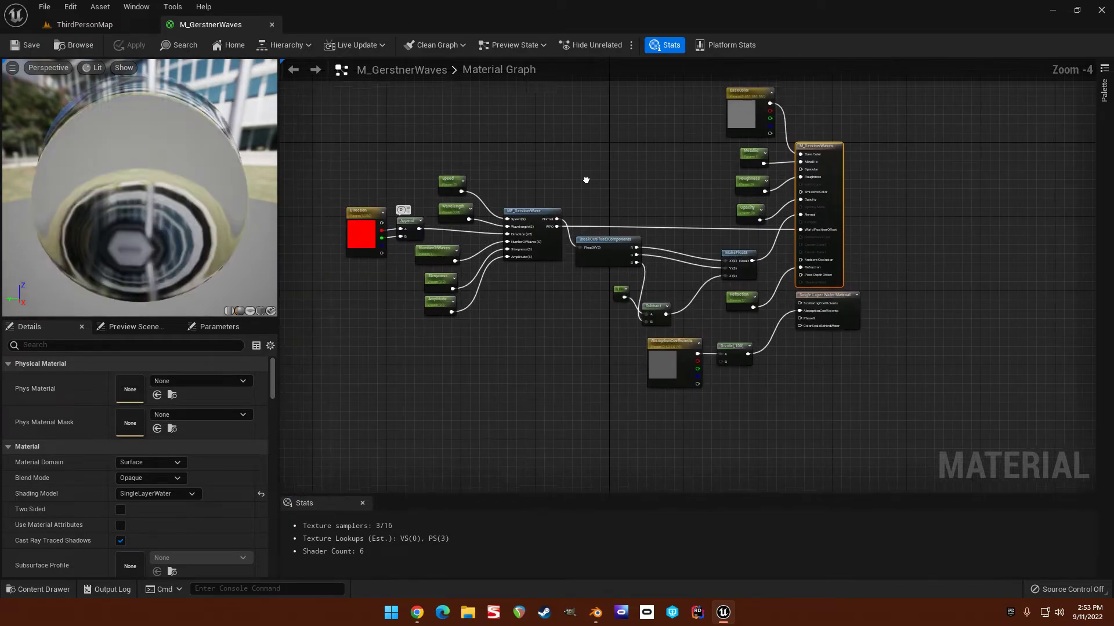
right_drag(558, 169, 667, 109)
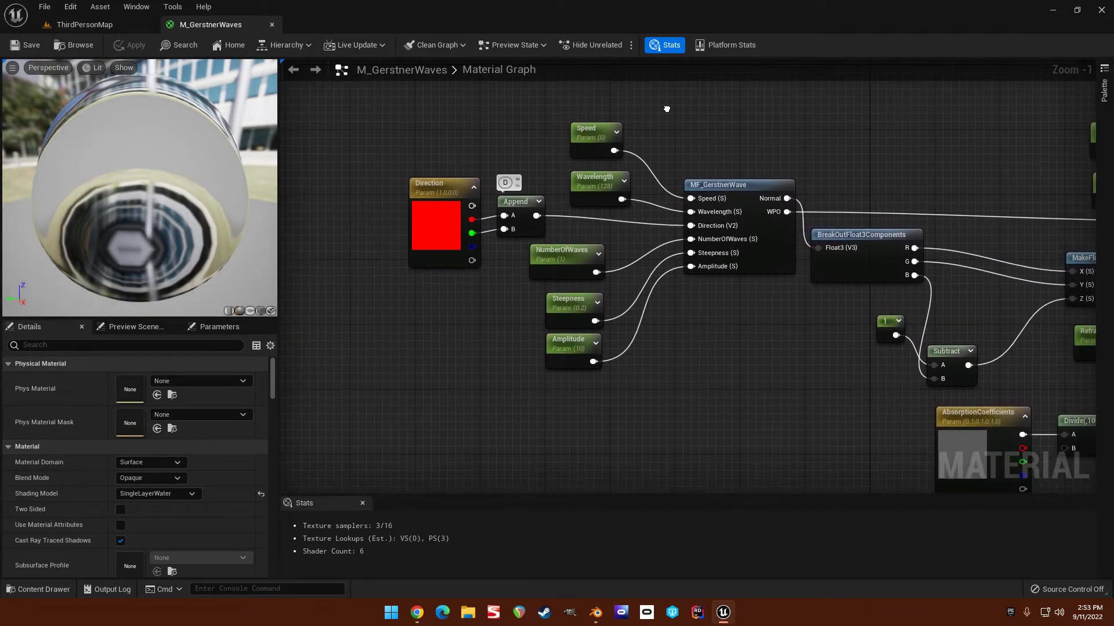
right_drag(621, 158, 585, 99)
scroll(557, 127, down, 4)
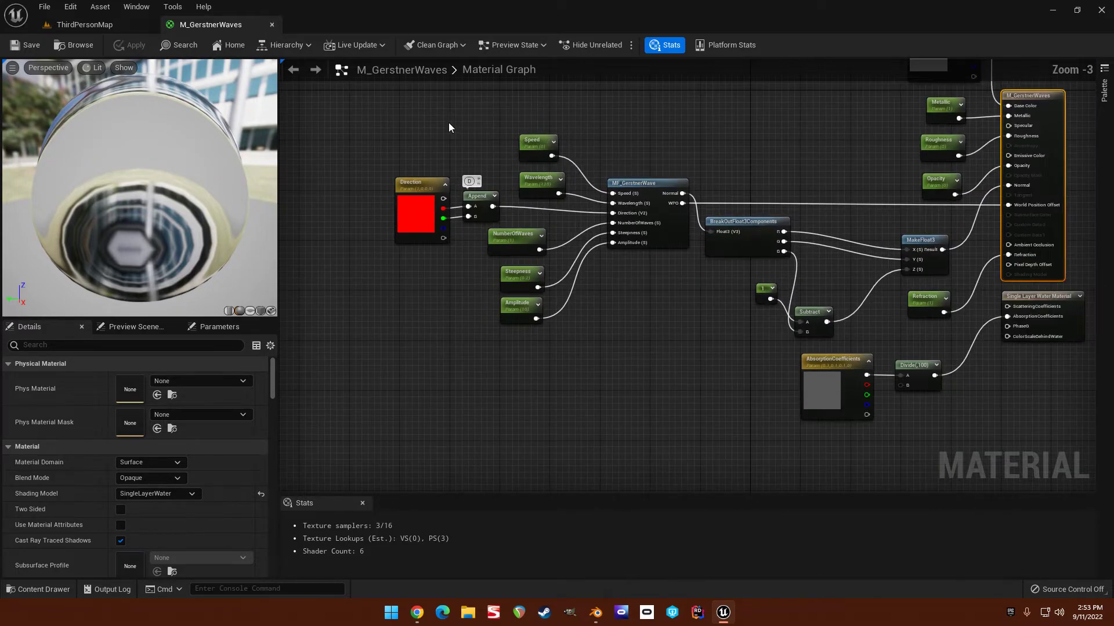
drag(408, 159, 686, 386)
drag(693, 232, 537, 195)
click(557, 294)
scroll(535, 186, up, 3)
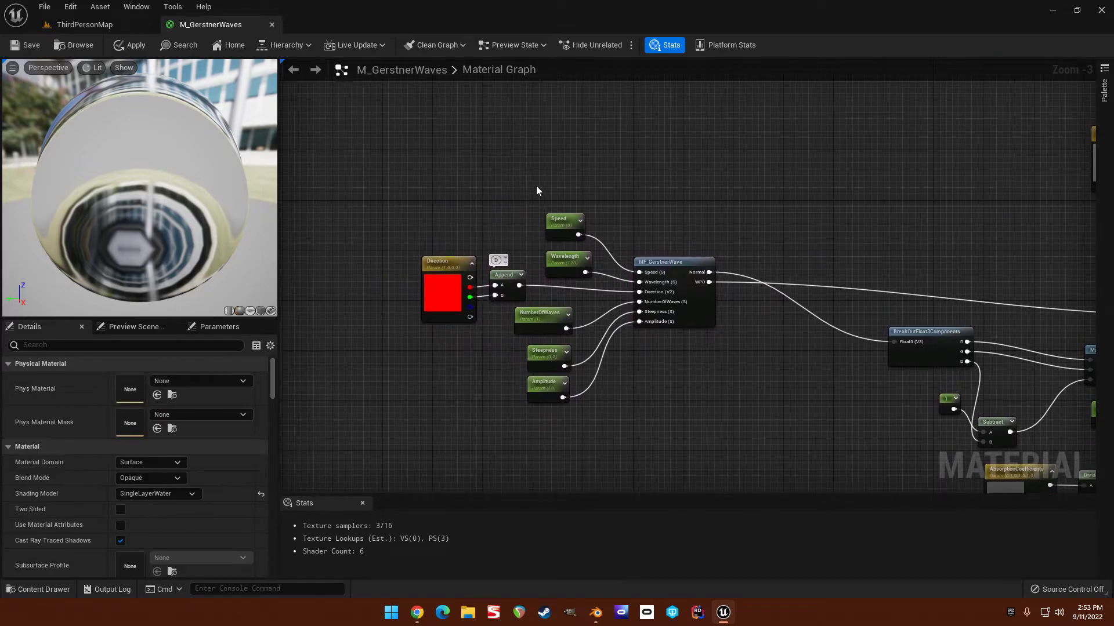
Add a constant vector node above the Speed parameter, convert it to a parameter and name it Speeds.
key(3)
click(521, 156)
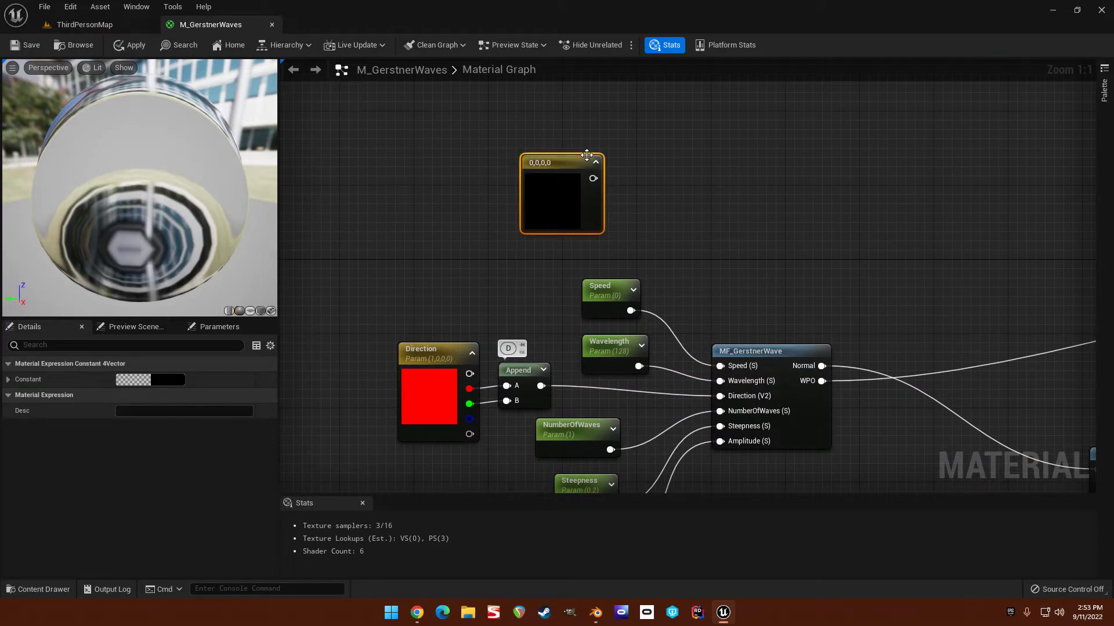
right_click(552, 163)
click(585, 186)
text(S)
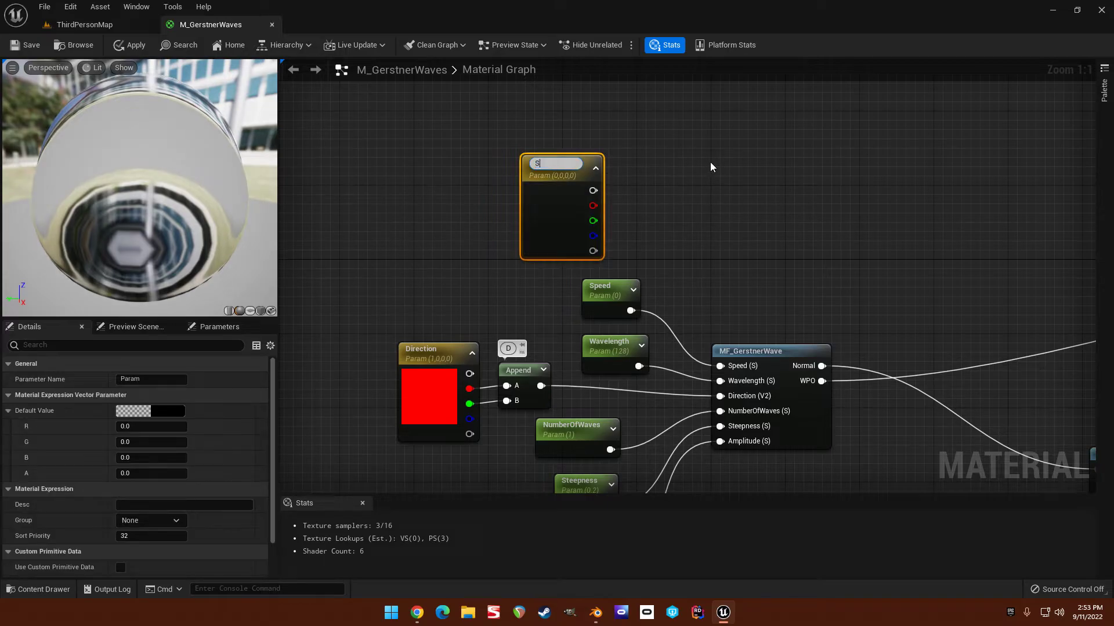
text(peeds)
key(Return)
Connect the red channel of Speeds to the Speed input of MF_GerstnerWave and delete the scalar Speed parameter.
mouse_move(702, 138)
right_down()
mouse_move(725, 154)
mouse_move(718, 148)
right_up()
drag(586, 174, 745, 377)
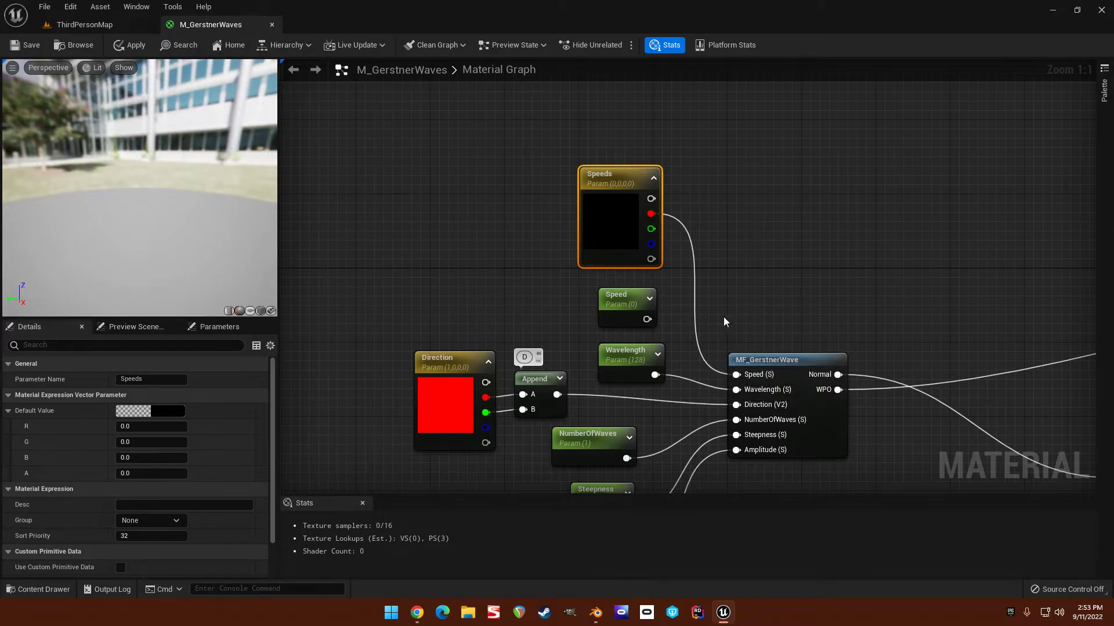
right_drag(729, 329, 718, 168)
click(615, 144)
right_drag(537, 160, 557, 306)
key(Delete)
drag(607, 167, 593, 228)
Duplicate the Speeds parameter, rename the copy Wavelengths and place both nodes above the scalar Wavelength parameter.
key(ctrl+d)
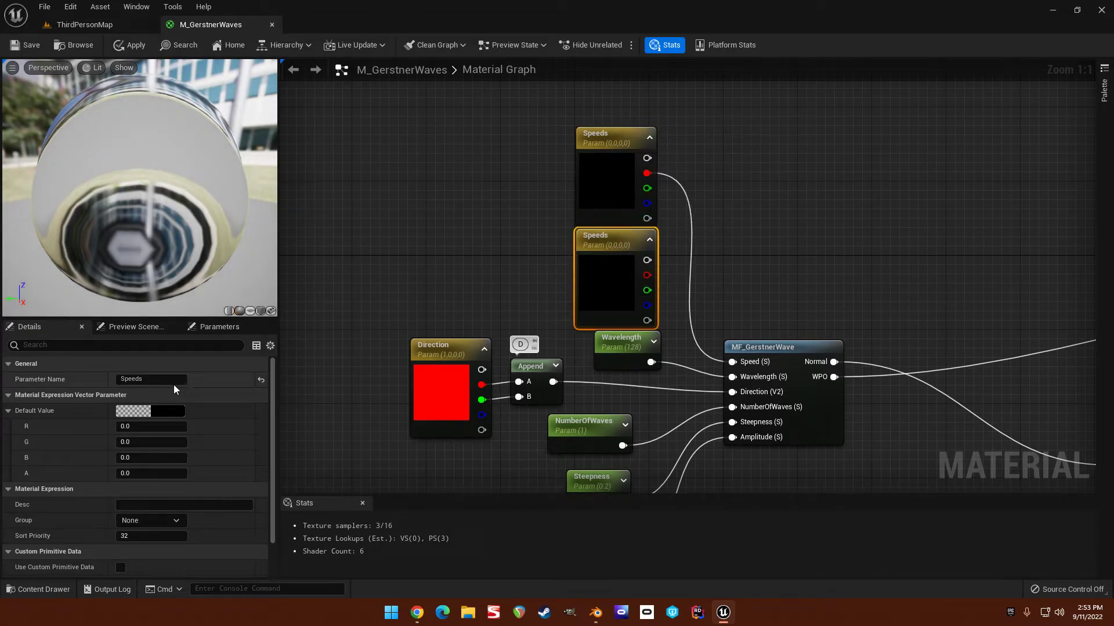
text(avelengths)
key(Return)
shift+drag(489, 149, 592, 219)
click(655, 232)
Set the Wavelengths default values to R 128, G 64, B 32 and A 16.
click(598, 267)
text(128)
key(Tab)
text(64)
key(Tab)
text(32)
key(Tab)
text(16)
key(Return)
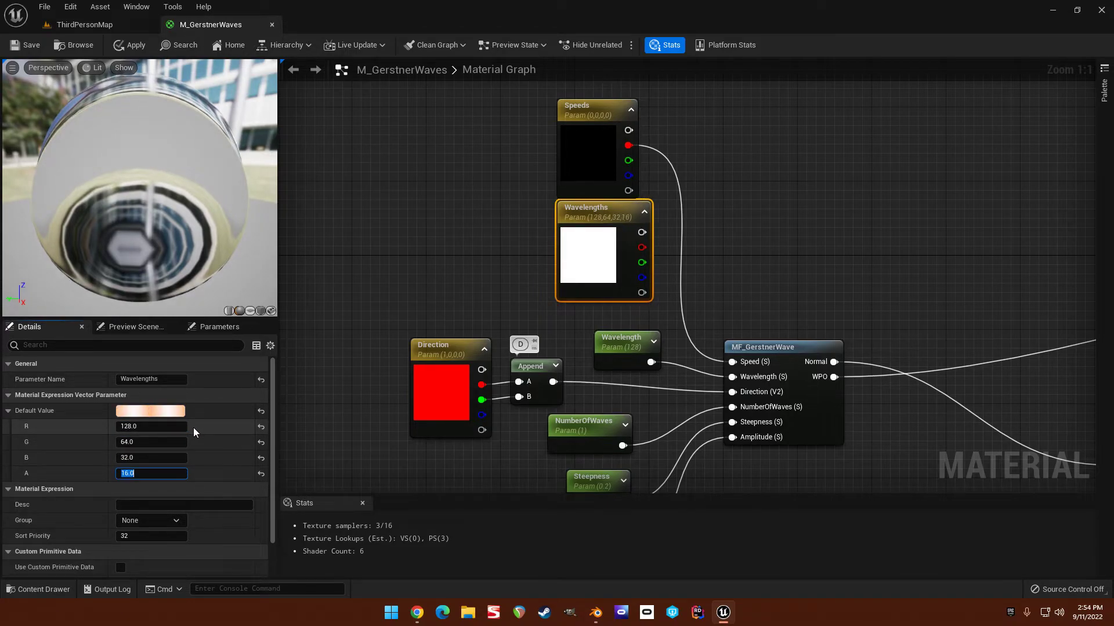
Connect the red channel of Wavelengths to the Wavelength input of MF_GerstnerWave and delete the scalar Wavelength parameter.
drag(641, 247, 732, 377)
click(621, 355)
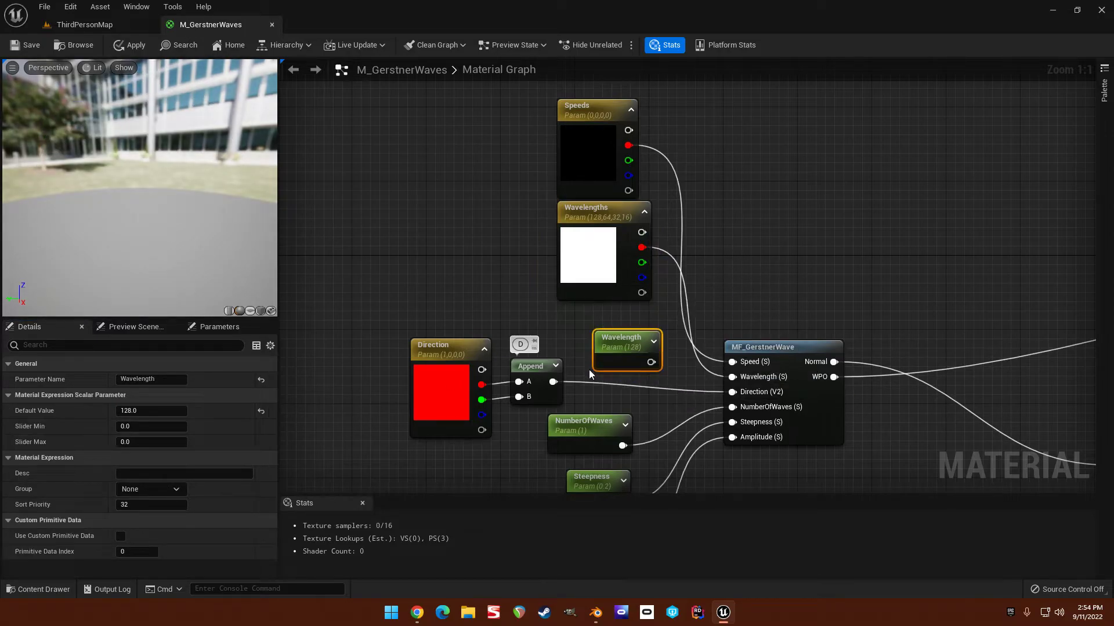
key(Delete)
Duplicate the Wavelengths parameter, place the copy below the Direction node and rename it Steepnesses.
right_drag(584, 362, 591, 204)
scroll(591, 205, down, 1)
right_drag(543, 245, 503, 297)
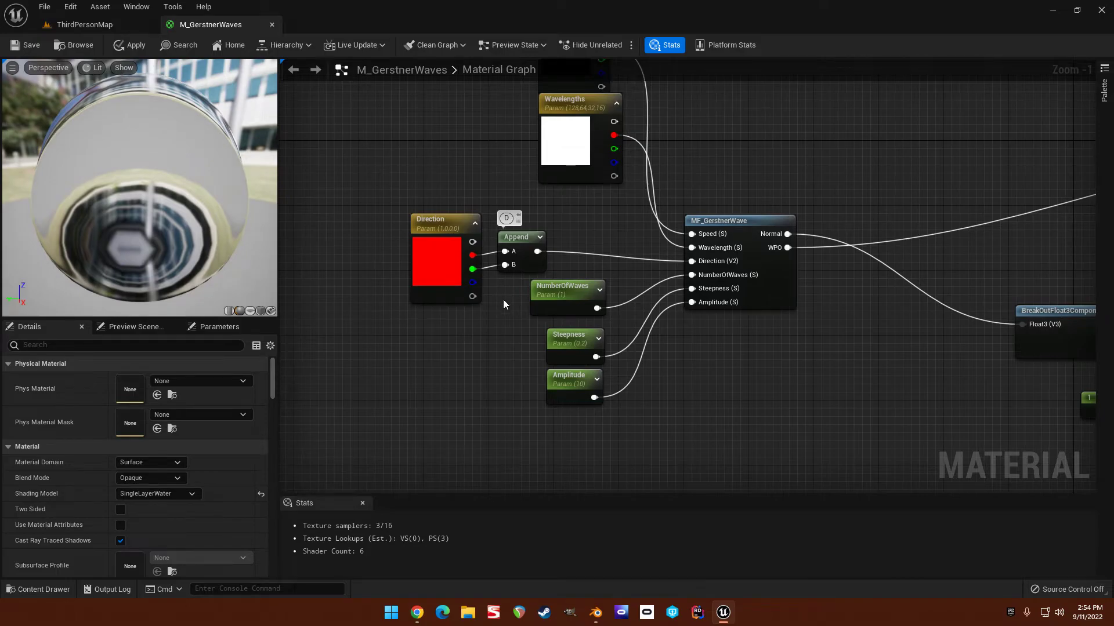
right_drag(492, 339, 492, 357)
click(583, 135)
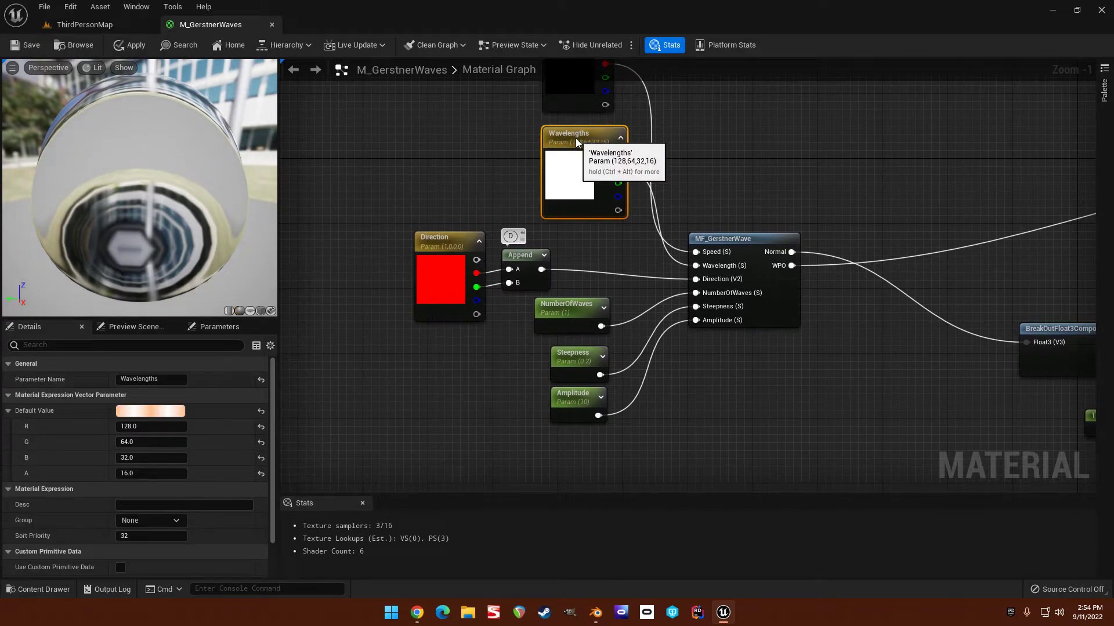
key(ctrl+w)
drag(678, 176, 484, 371)
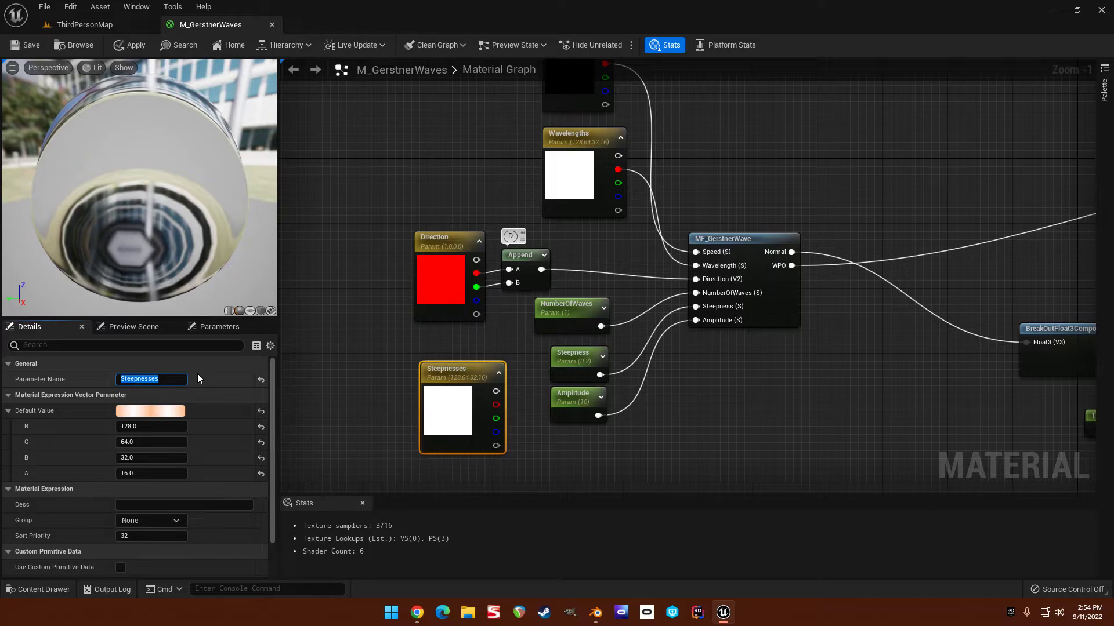
Set the Steepnesses default R, G, B and A values to 0.2.
text(0.2)
key(Tab)
text(0.2)
key(Tab)
text(.2)
key(Tab)
text(2)
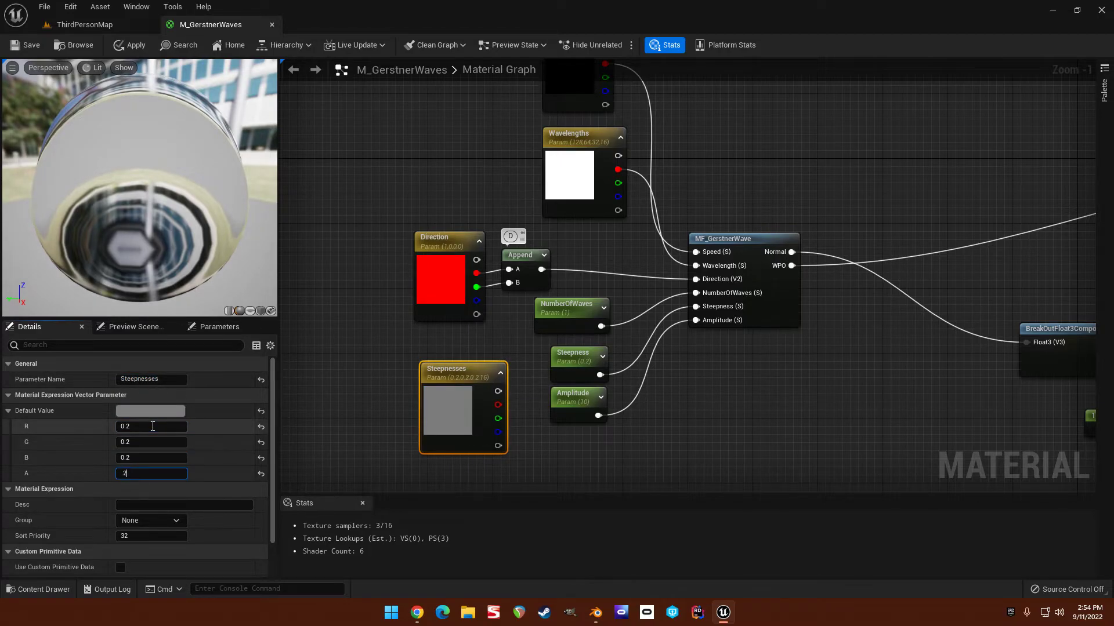
Connect the red channel of Steepnesses to the Steepness input of MF_GerstnerWave and delete the scalar Steepness parameter.
drag(499, 404, 696, 306)
click(574, 355)
key(Delete)
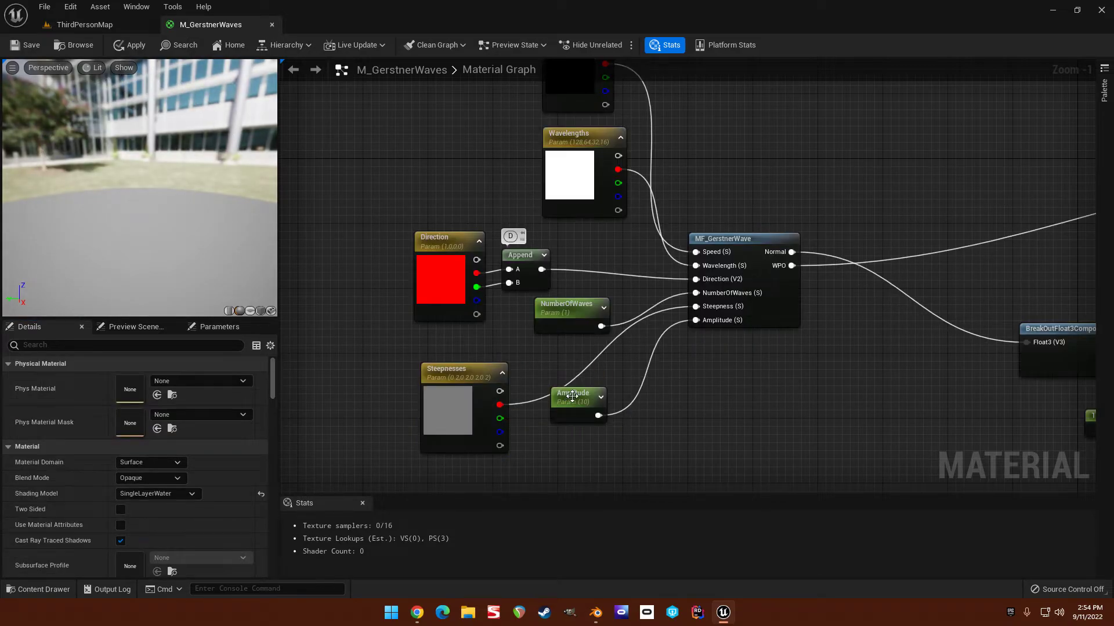
Move the Amplitude node down and place the Steepnesses node between NumberOfWaves and Amplitude.
drag(571, 394, 579, 419)
drag(467, 386, 559, 374)
right_drag(589, 440, 567, 351)
drag(567, 351, 570, 394)
drag(526, 277, 550, 280)
Duplicate the Steepnesses parameter, rename the copy Amplitudes and place it beside the scalar Amplitude node.
key(ctrl+w)
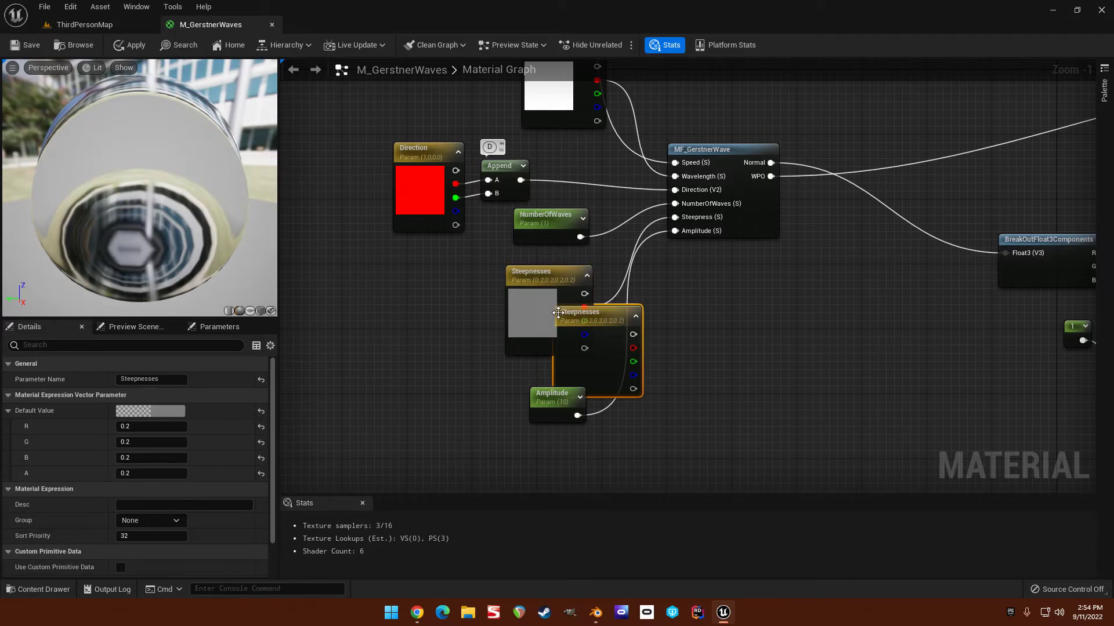
text(Amplitudes)
key(Return)
drag(585, 316, 666, 404)
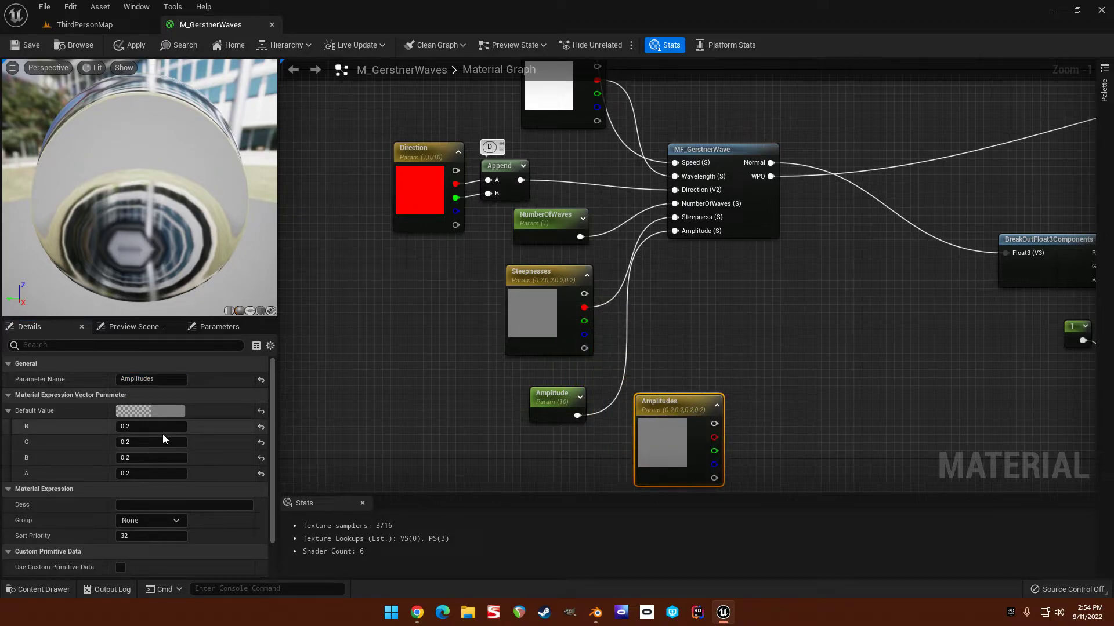
Set the Amplitudes default R, G, B and A values to 10.
key(Tab)
text(10)
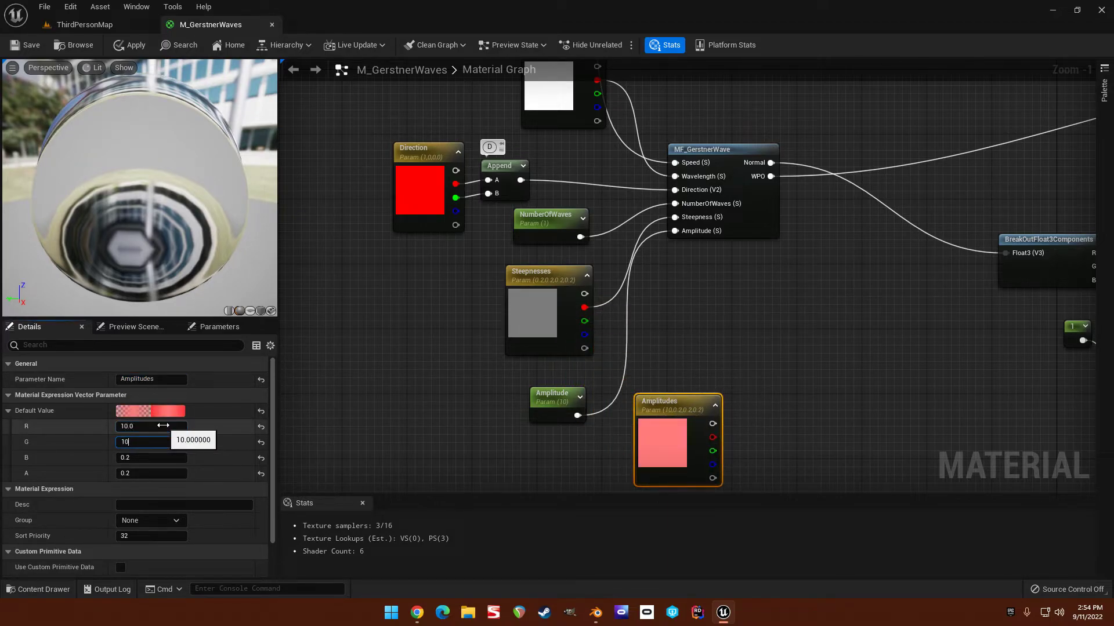
key(Tab)
text(10)
key(Tab)
text(10)
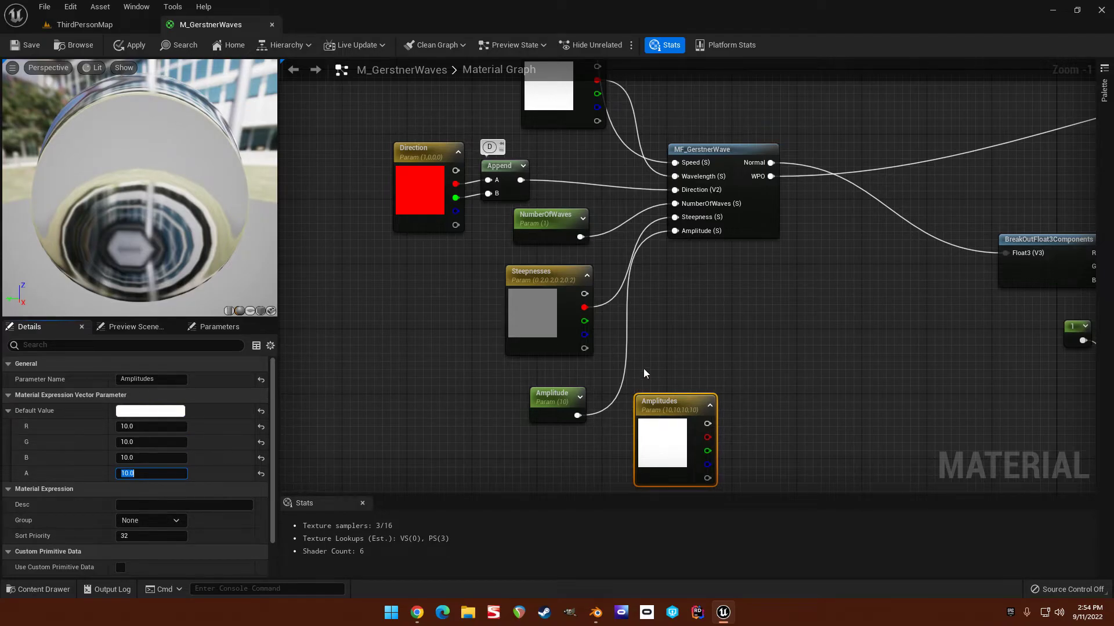
Replace the scalar Amplitude parameter with the Amplitudes node below Steepnesses, connecting its red channel to the Amplitude input of MF_GerstnerWave.
right_drag(645, 376, 616, 353)
click(542, 371)
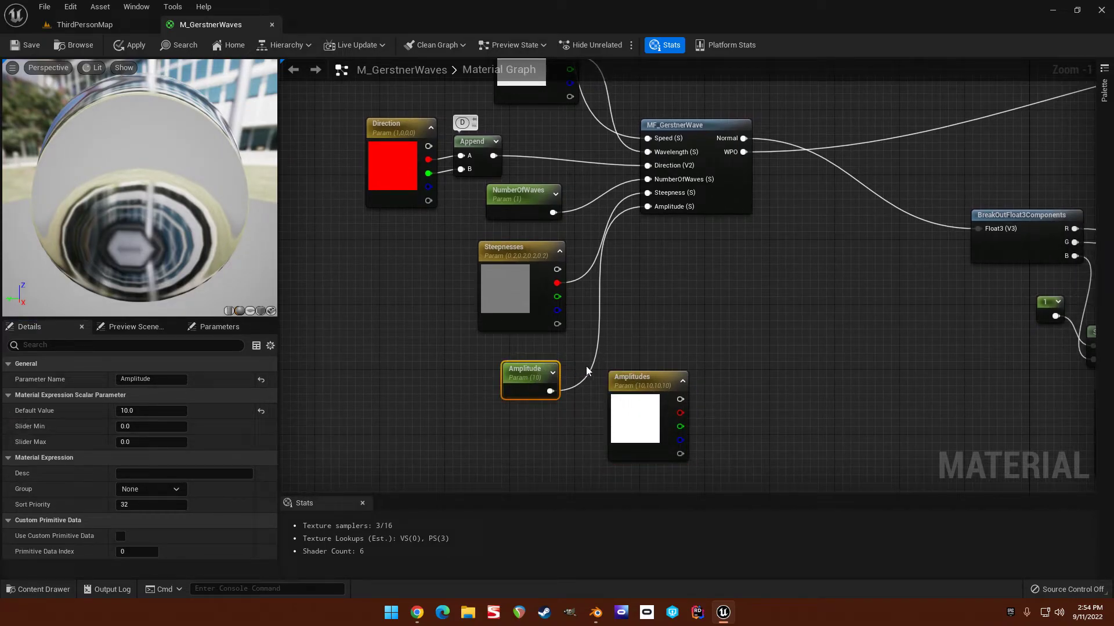
key(Delete)
drag(644, 371, 516, 347)
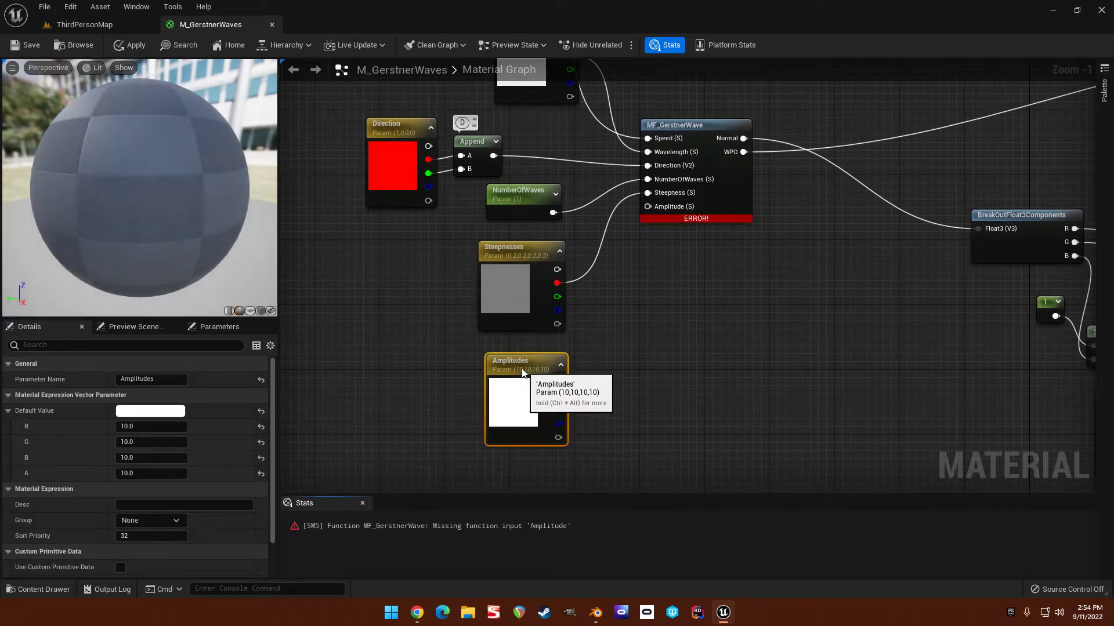
right_drag(630, 334, 667, 351)
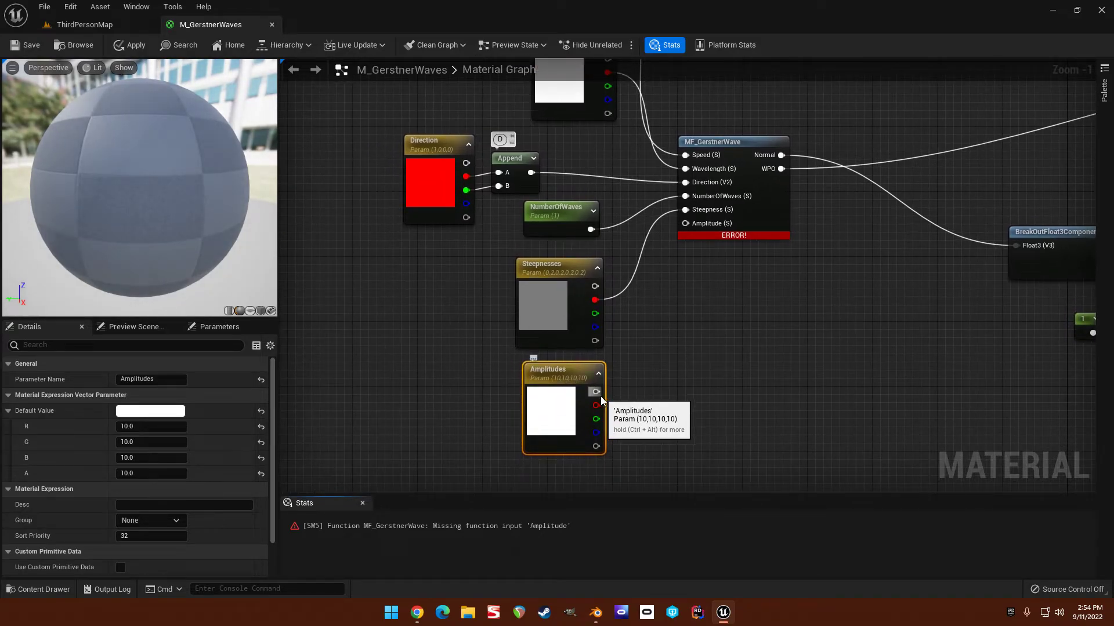
drag(595, 406, 693, 225)
scroll(677, 266, down, 1)
right_drag(675, 273, 712, 363)
click(608, 169)
right_drag(621, 261, 617, 276)
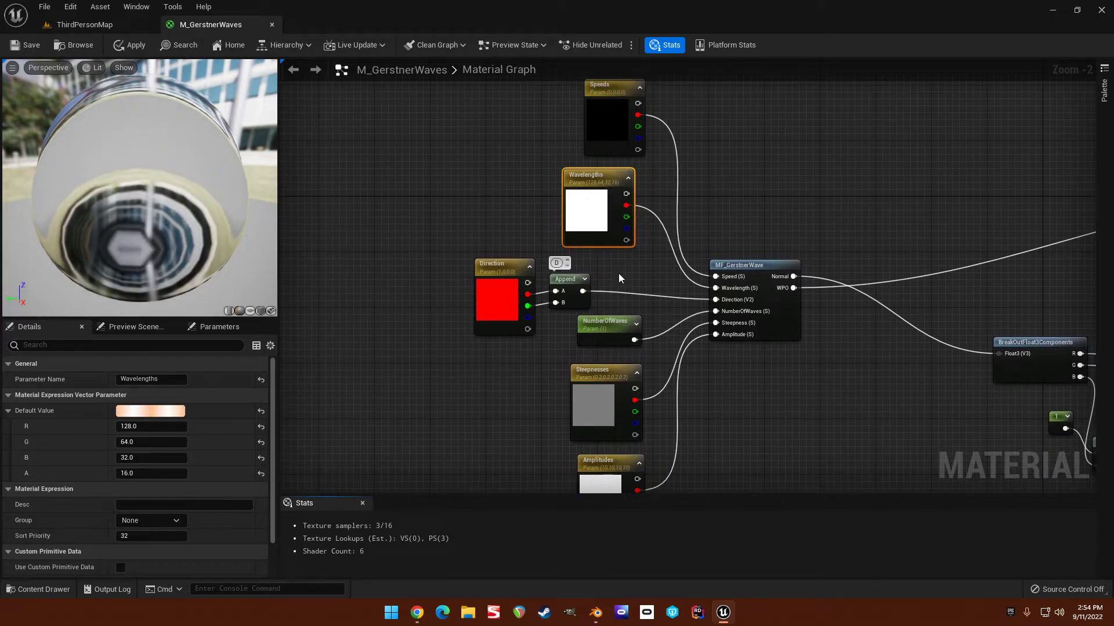
Rename the Direction vector parameter to Direction12.
right_drag(693, 193, 697, 249)
click(611, 143)
click(621, 318)
right_drag(631, 321, 750, 207)
click(637, 264)
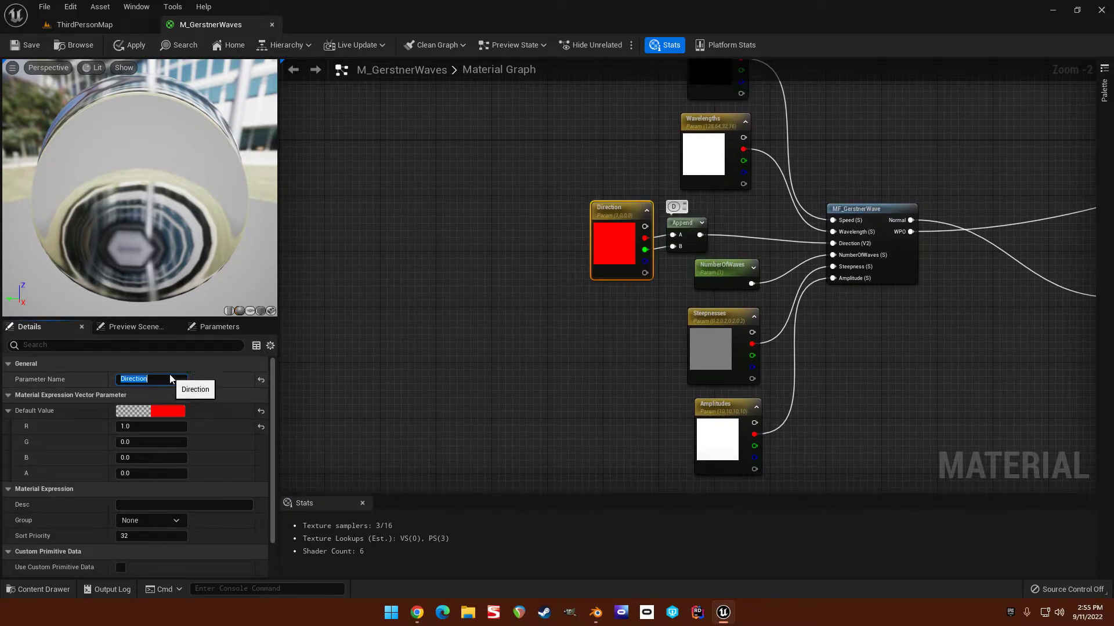
key(End)
text(12)
key(Return)
Move the Direction12 node together with its Append node farther away from MF_GerstnerWave.
click(551, 154)
right_drag(552, 153, 541, 179)
drag(542, 179, 586, 241)
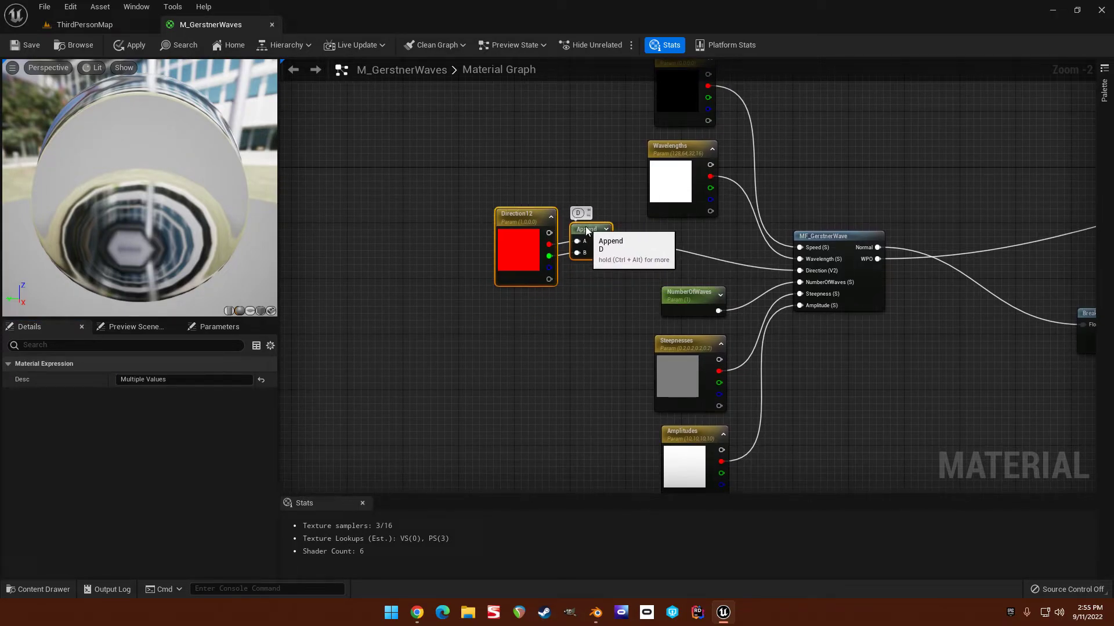
click(568, 302)
Duplicate the Append node directly below the original and connect Direction12's blue and alpha channels to its A and B inputs.
click(589, 227)
key(ctrl+d)
drag(616, 266, 577, 302)
Set Direction12's default B and A values to 0.707 and shift the node slightly away from its Append nodes.
click(520, 220)
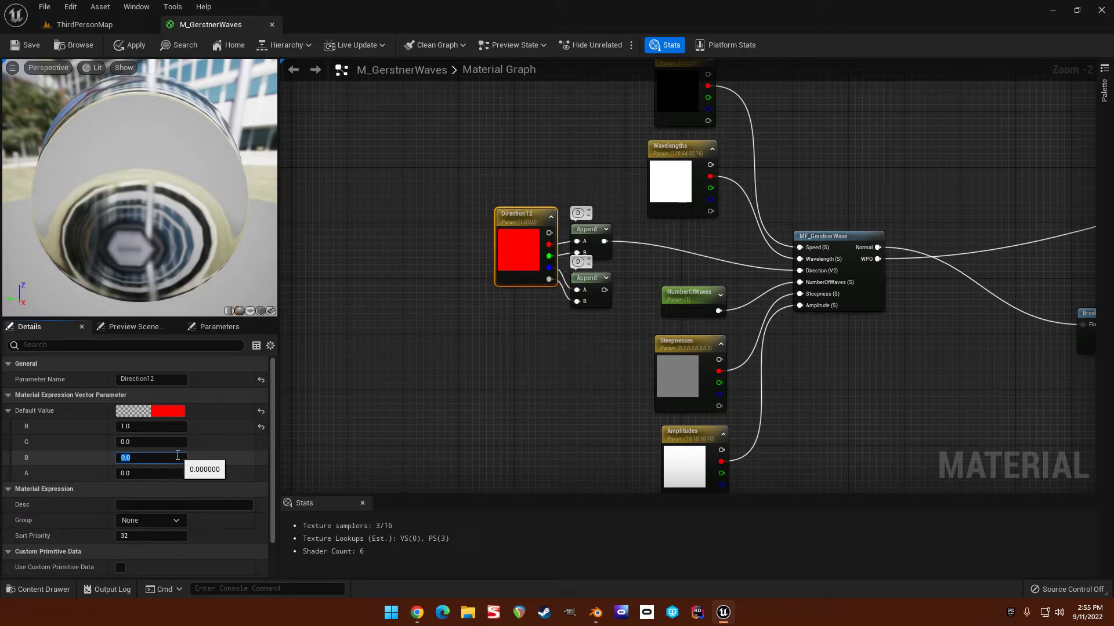
key(Tab)
text(.)
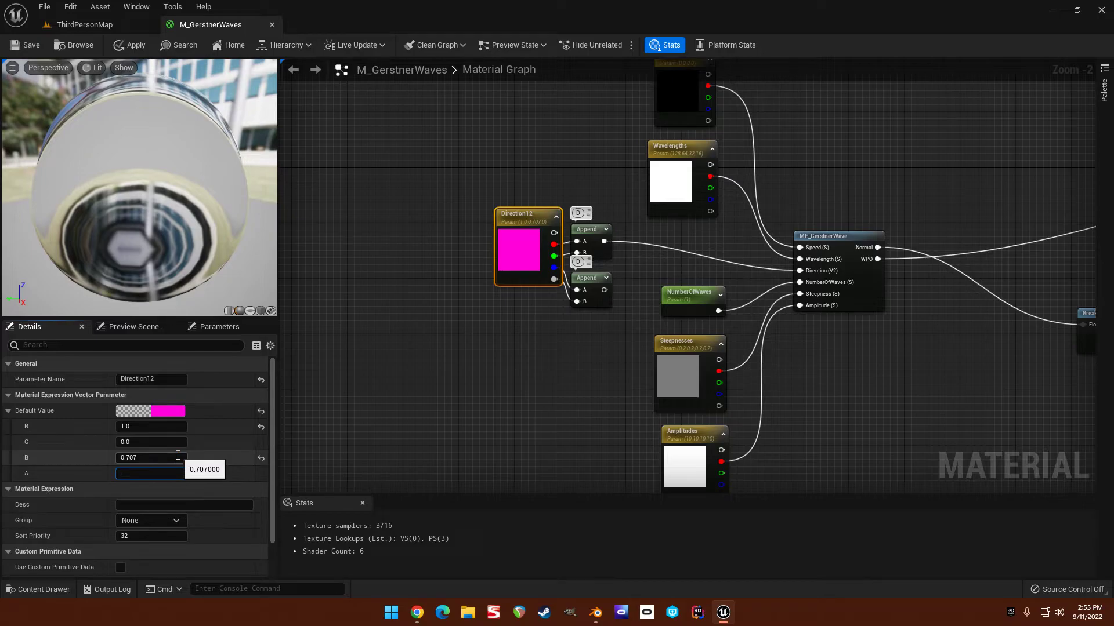
click(405, 384)
drag(511, 217, 474, 221)
Duplicate Direction12, place the copy well below the original and rename it Direction34.
right_drag(484, 363, 491, 280)
scroll(492, 279, down, 1)
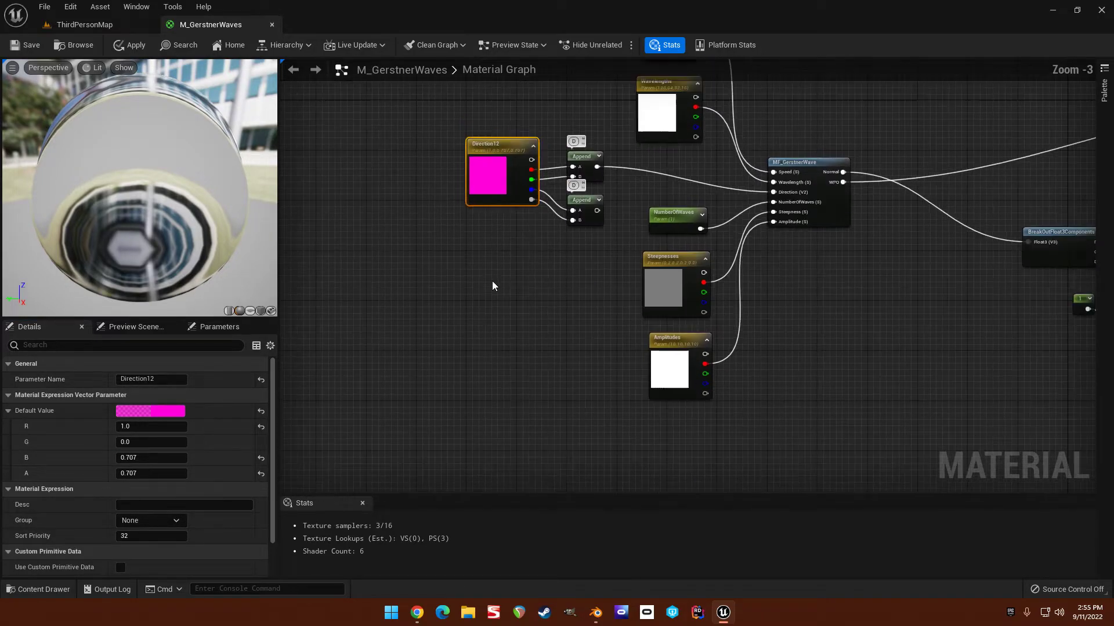
key(ctrl+d)
drag(532, 226, 499, 358)
right_drag(544, 347, 542, 281)
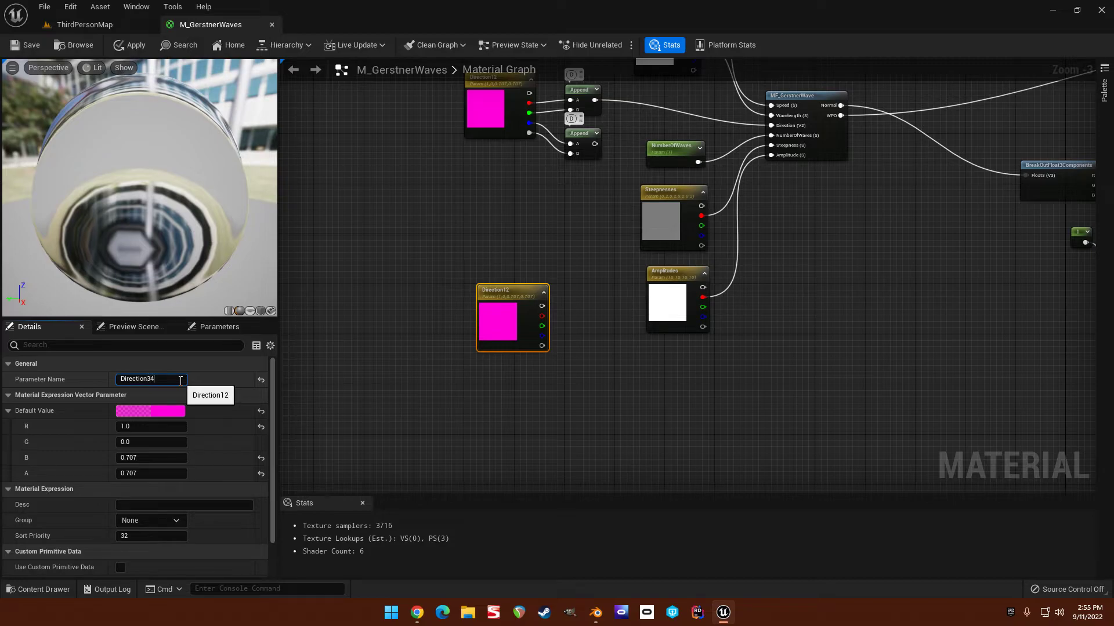
Set Direction34's default R value to -1 and its B value to -0.707.
click(151, 442)
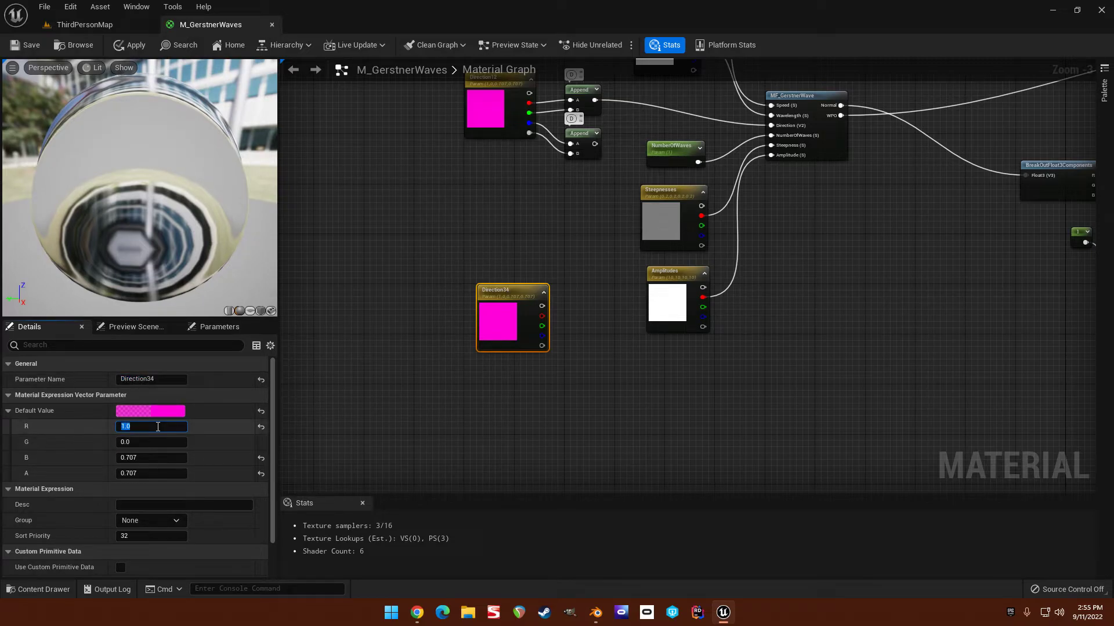
text(-1)
key(Tab)
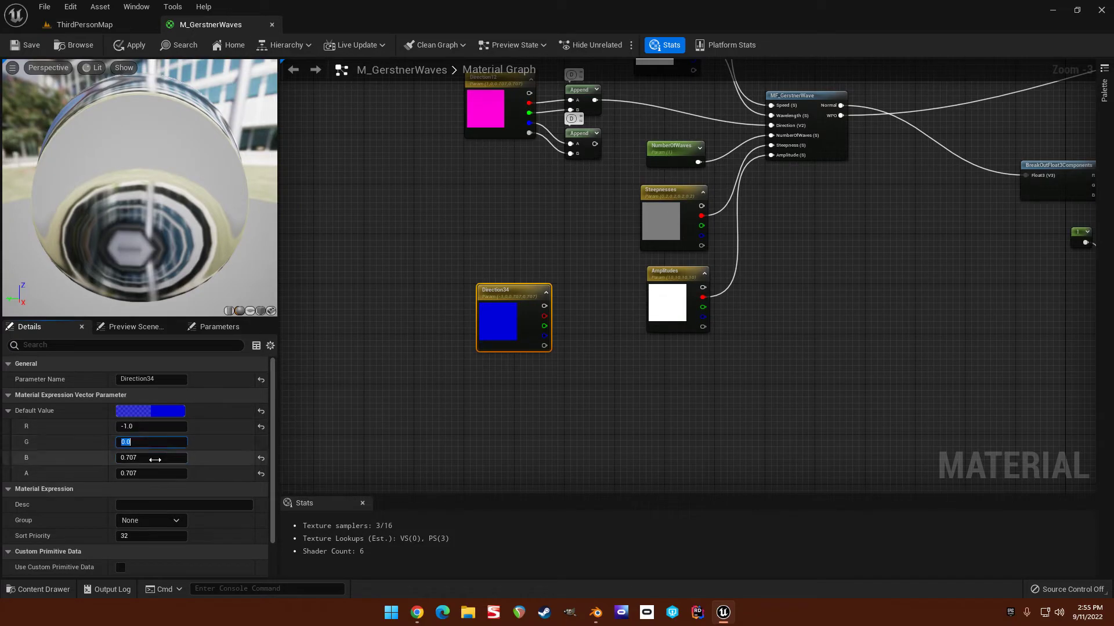
key(Tab)
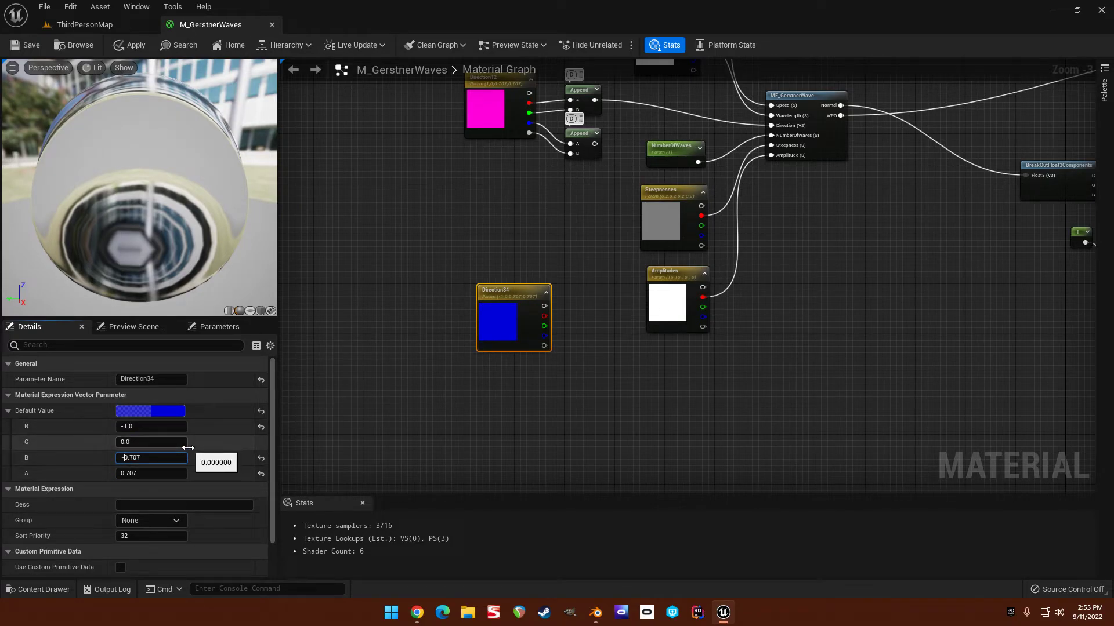
key(Return)
Align the Direction34 node beneath Direction12 and save the material.
click(428, 268)
right_drag(470, 242, 468, 300)
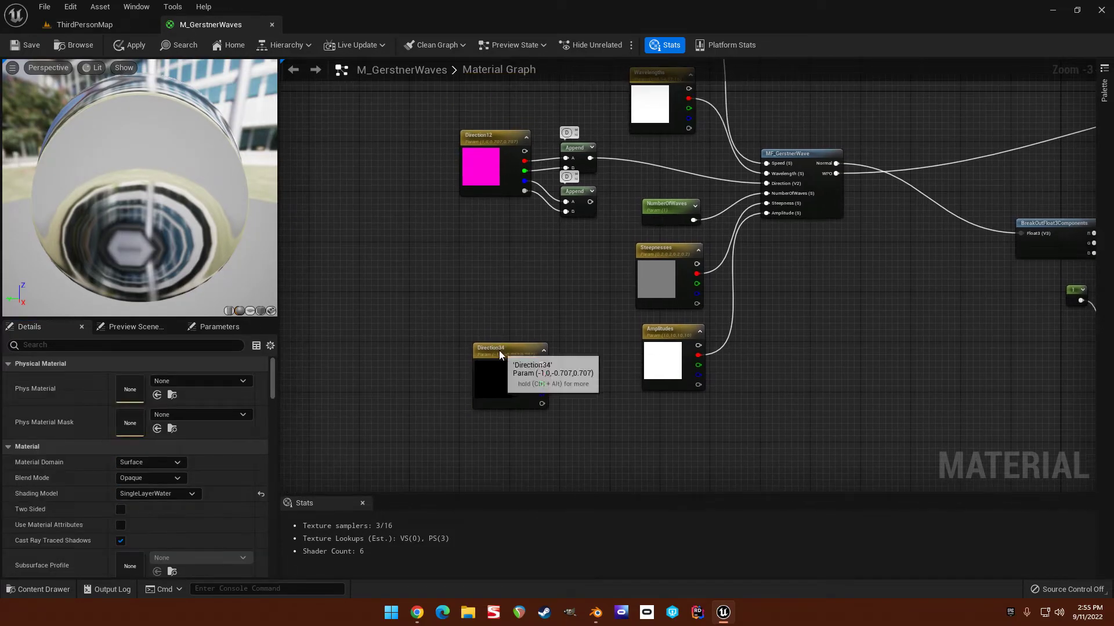
drag(501, 354, 487, 354)
drag(578, 220, 578, 220)
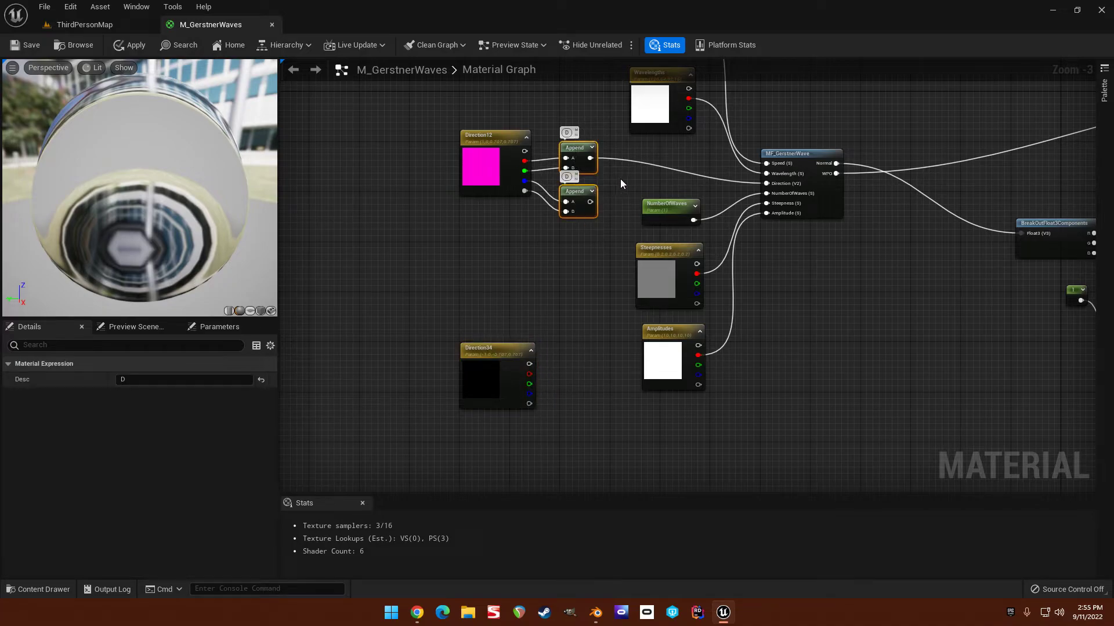
key(ctrl+s)
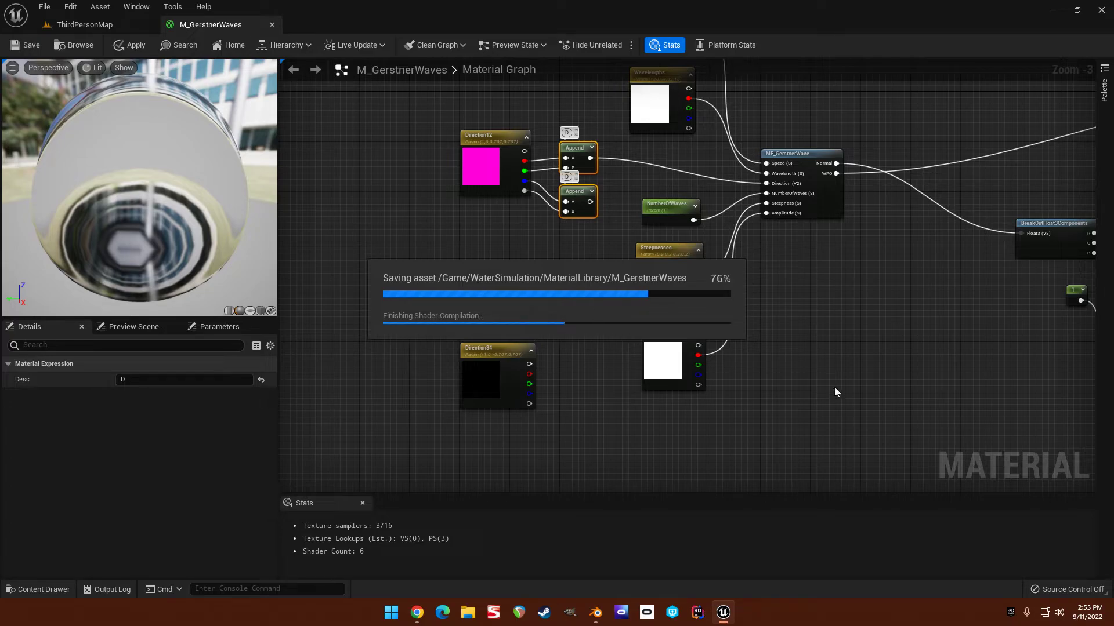
Duplicate Direction12's two Append nodes and place the copies beside Direction34.
key(ctrl+w)
click(804, 361)
drag(596, 248, 572, 156)
key(ctrl+d)
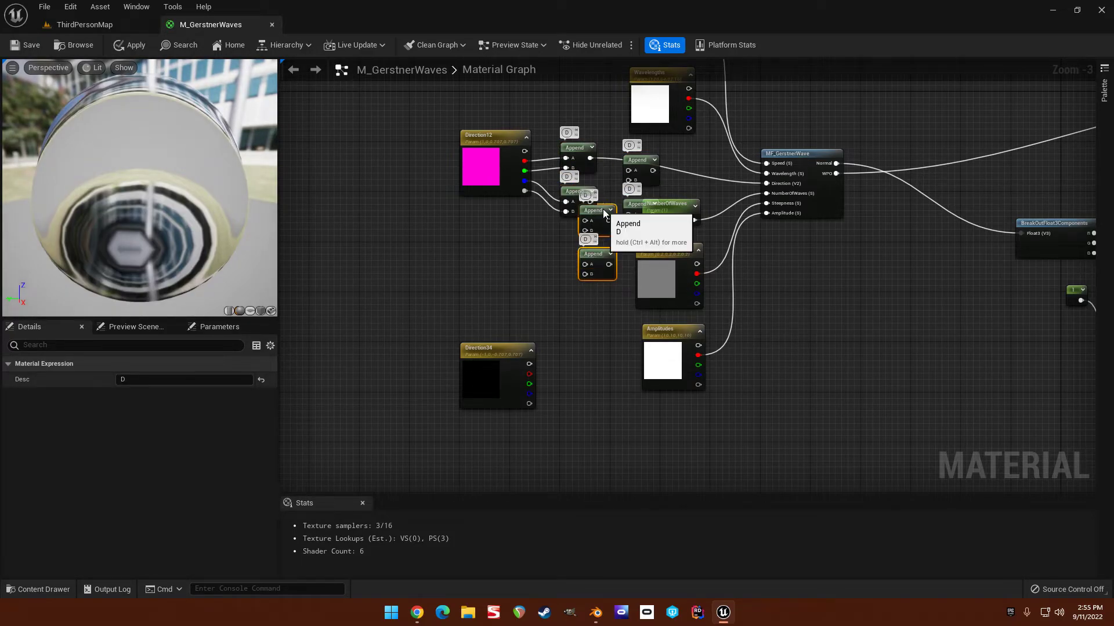
drag(600, 212, 587, 346)
right_drag(571, 330, 586, 251)
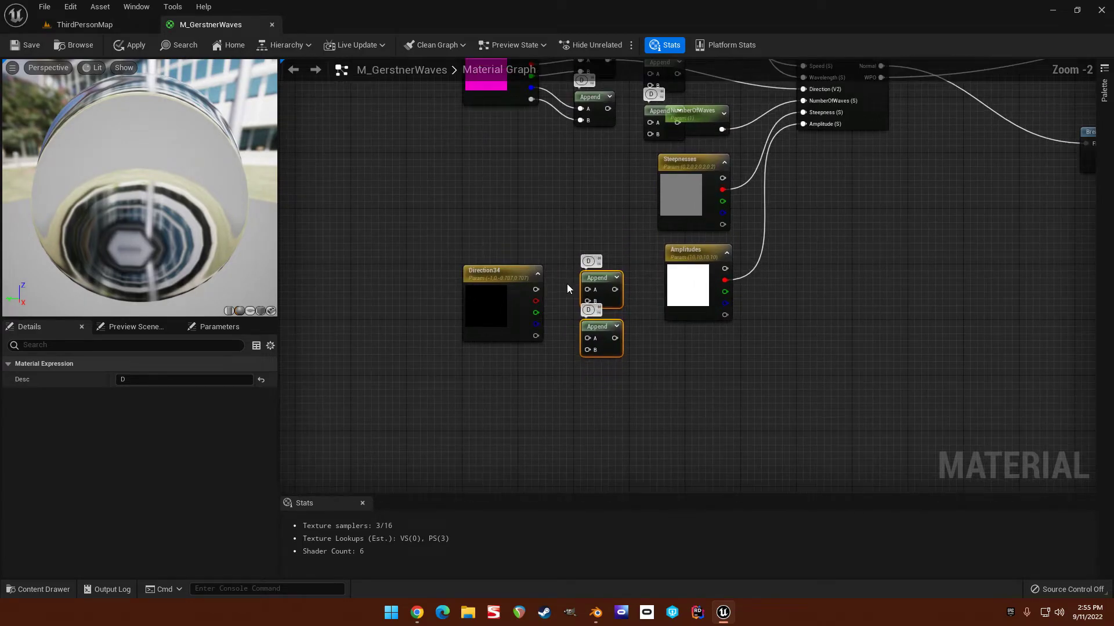
Connect Direction34's red and green channels to its first Append node and its blue and alpha channels to the second.
scroll(572, 283, up, 1)
drag(534, 325, 586, 374)
click(661, 345)
Duplicate the MF_GerstnerWave function node and place the copy below the original.
right_drag(633, 350, 586, 391)
scroll(586, 391, down, 2)
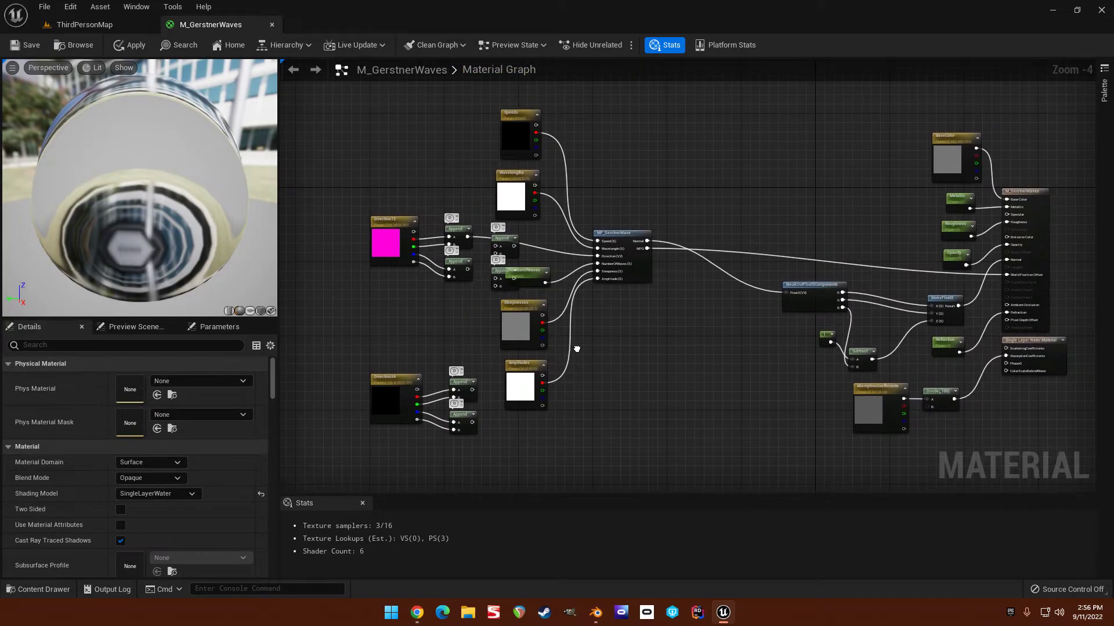
scroll(621, 220, down, 2)
drag(435, 124, 633, 303)
scroll(594, 214, up, 3)
right_drag(670, 255, 519, 204)
click(513, 294)
right_drag(513, 293, 599, 256)
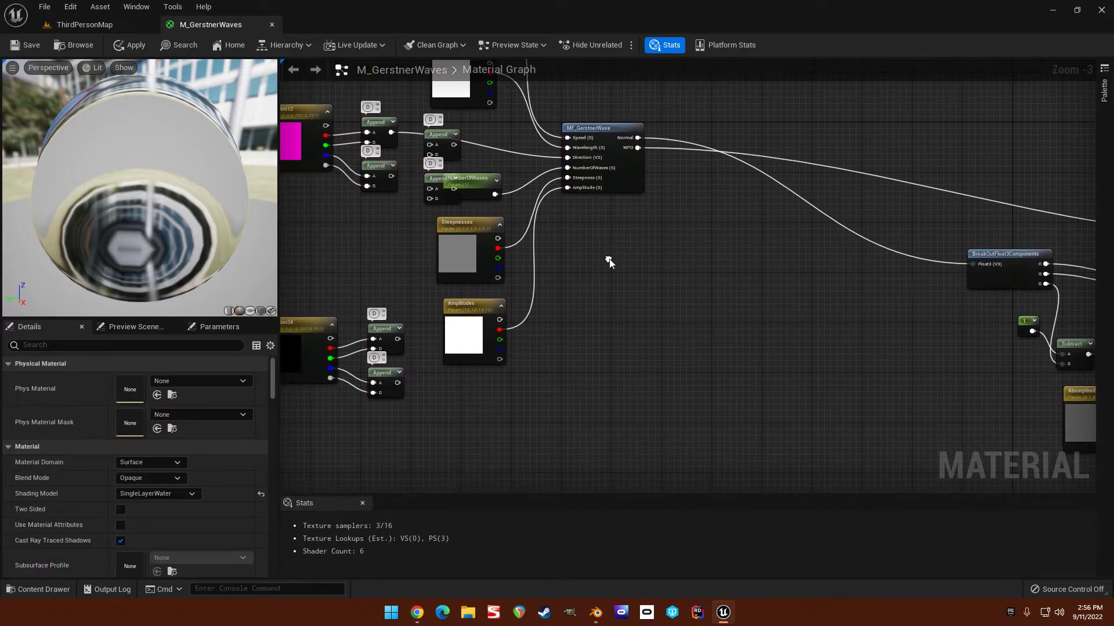
scroll(599, 243, down, 2)
click(603, 188)
key(ctrl+w)
drag(657, 247, 599, 306)
Connect the green channels of Speeds and Wavelengths to the Speed and Wavelength inputs of the second MF_GerstnerWave.
scroll(551, 252, up, 3)
right_drag(560, 256, 591, 362)
scroll(563, 323, down, 2)
scroll(596, 298, up, 1)
scroll(589, 330, up, 1)
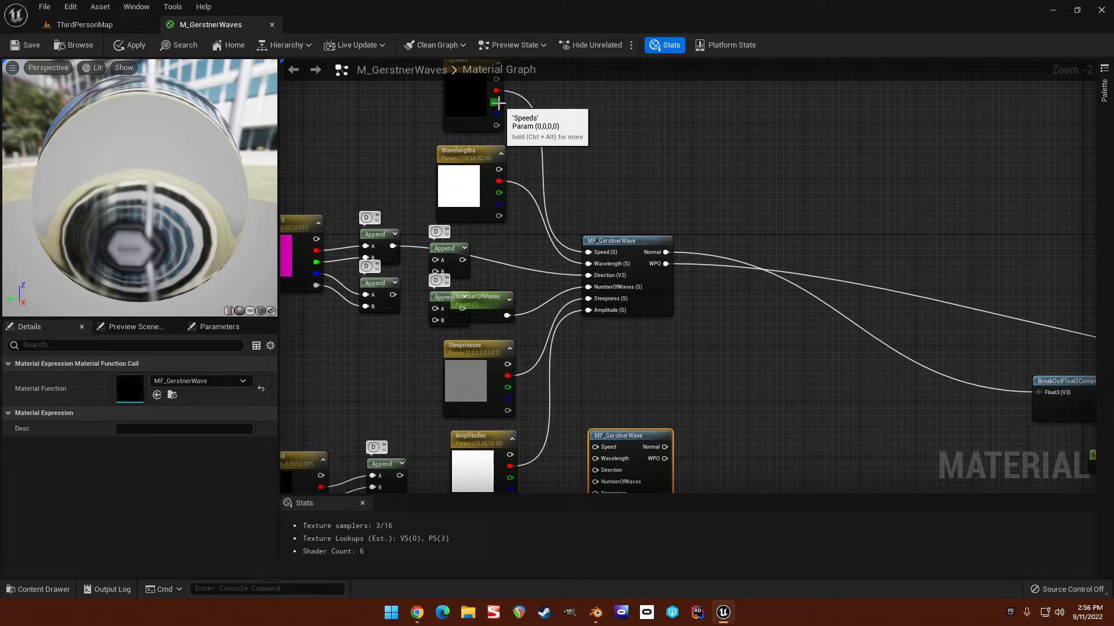
drag(495, 102, 595, 446)
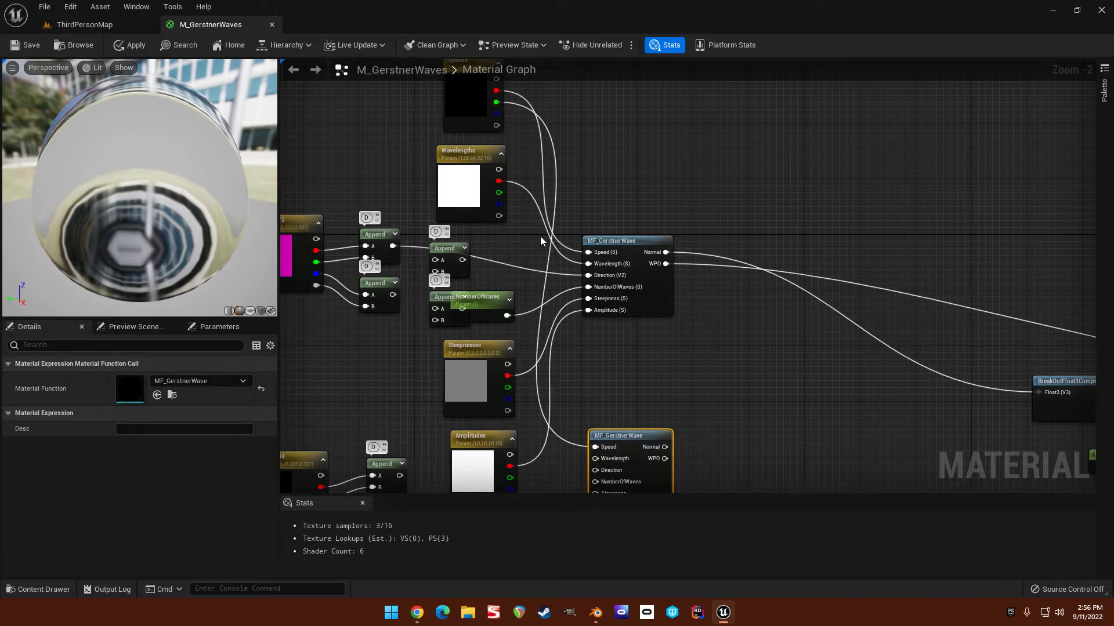
drag(499, 193, 595, 458)
Delete the two stray unconnected Append nodes near NumberOfWaves.
right_drag(593, 388, 701, 280)
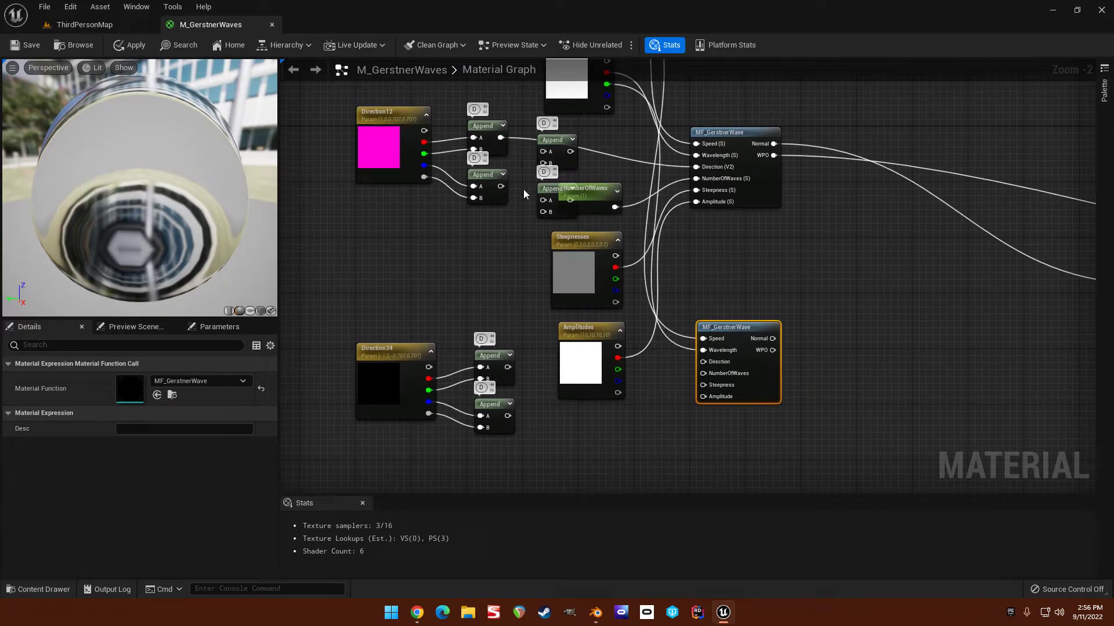
click(554, 140)
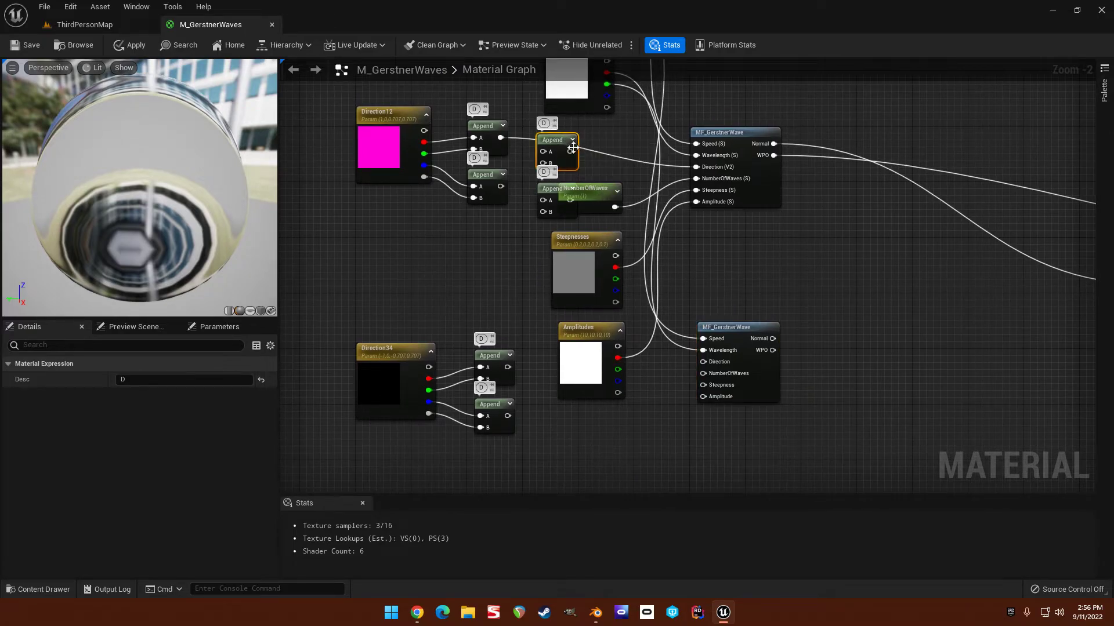
key(Delete)
click(550, 189)
key(Delete)
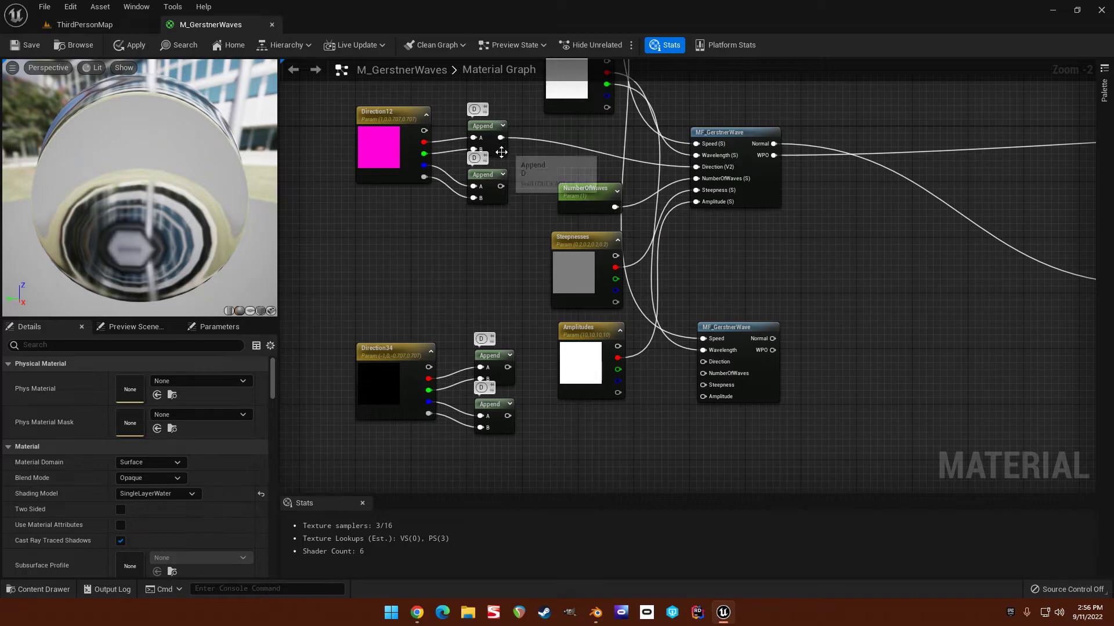
Connect Direction12's second Append and NumberOfWaves to the Direction and NumberOfWaves inputs of the second MF_GerstnerWave.
drag(501, 186, 703, 362)
right_drag(730, 301, 703, 261)
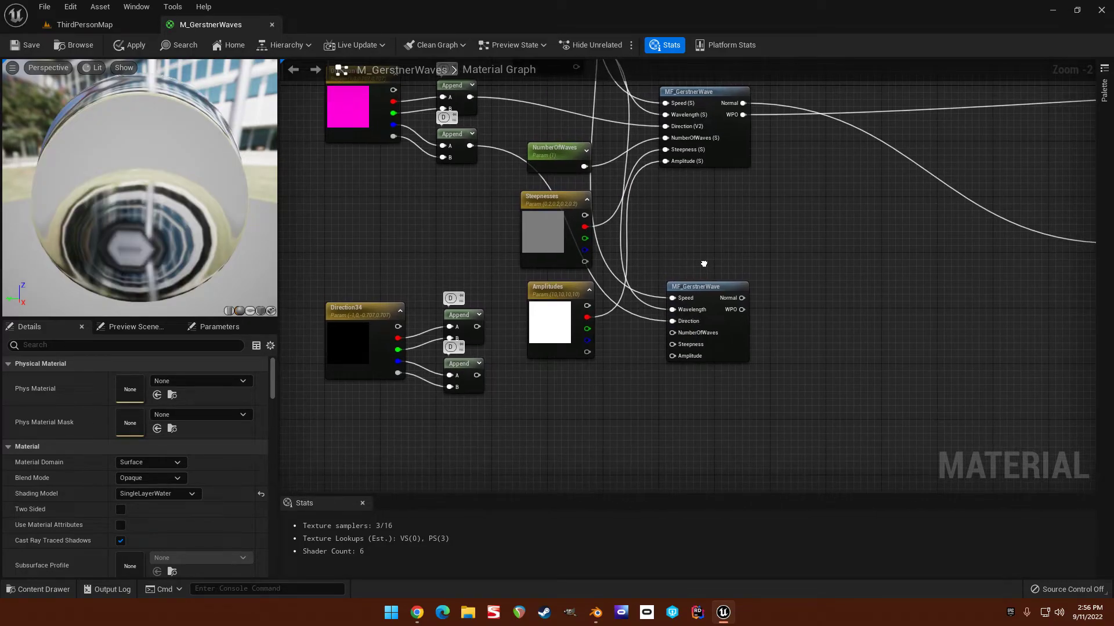
drag(587, 167, 677, 333)
Set the NumberOfWaves parameter's default value to 4.
click(559, 155)
click(162, 413)
text(4)
click(554, 438)
right_drag(591, 378, 596, 403)
Move NumberOfWaves beneath Direction12 and connect the green channels of Steepnesses and Amplitudes to the second MF_GerstnerWave's matching inputs.
drag(570, 182, 367, 214)
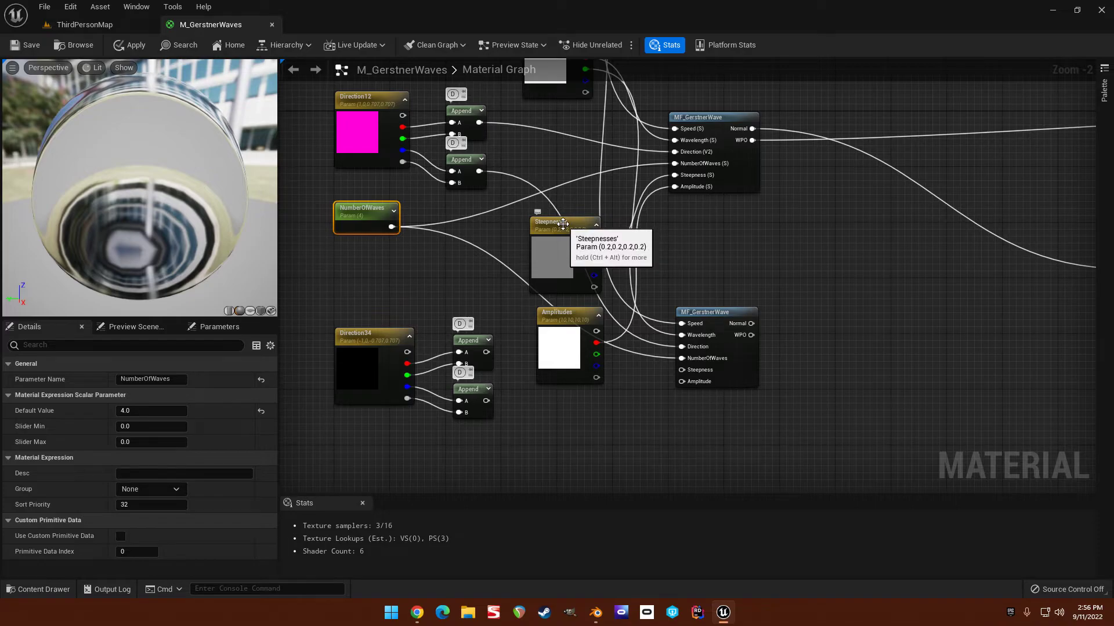
drag(591, 264, 688, 370)
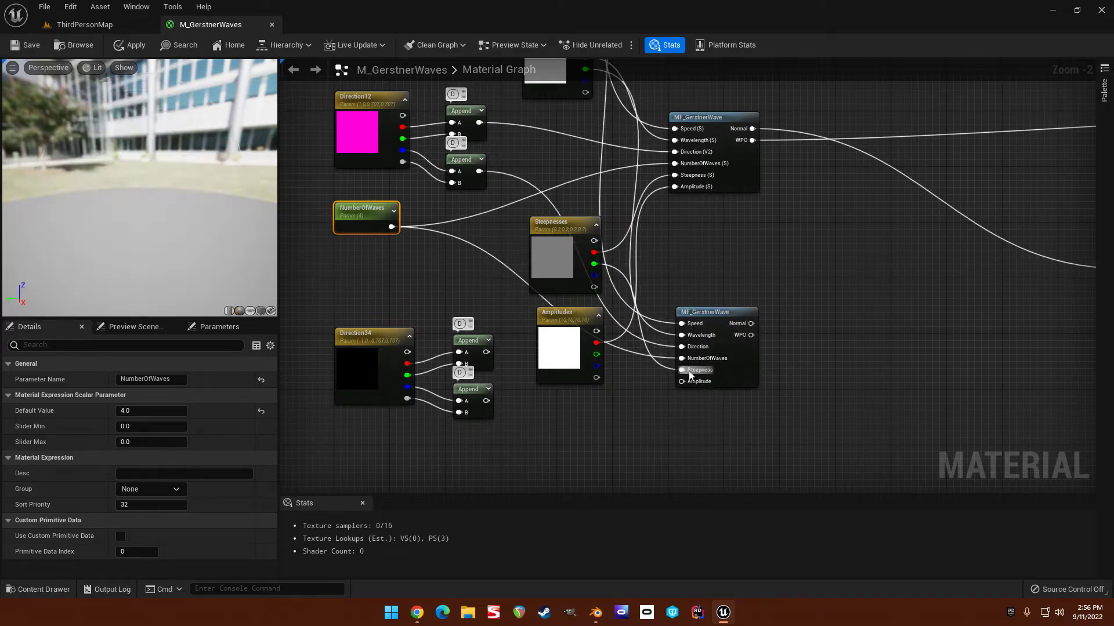
drag(596, 355, 688, 381)
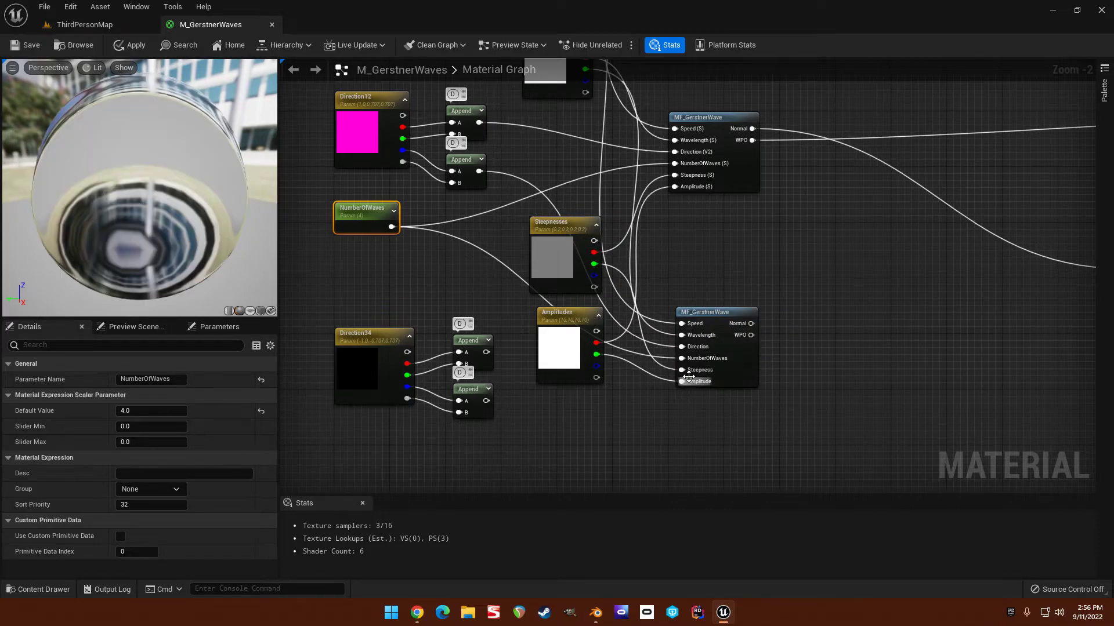
Duplicate the second MF_GerstnerWave node and place the third instance below it.
scroll(648, 365, down, 2)
right_drag(645, 369, 624, 367)
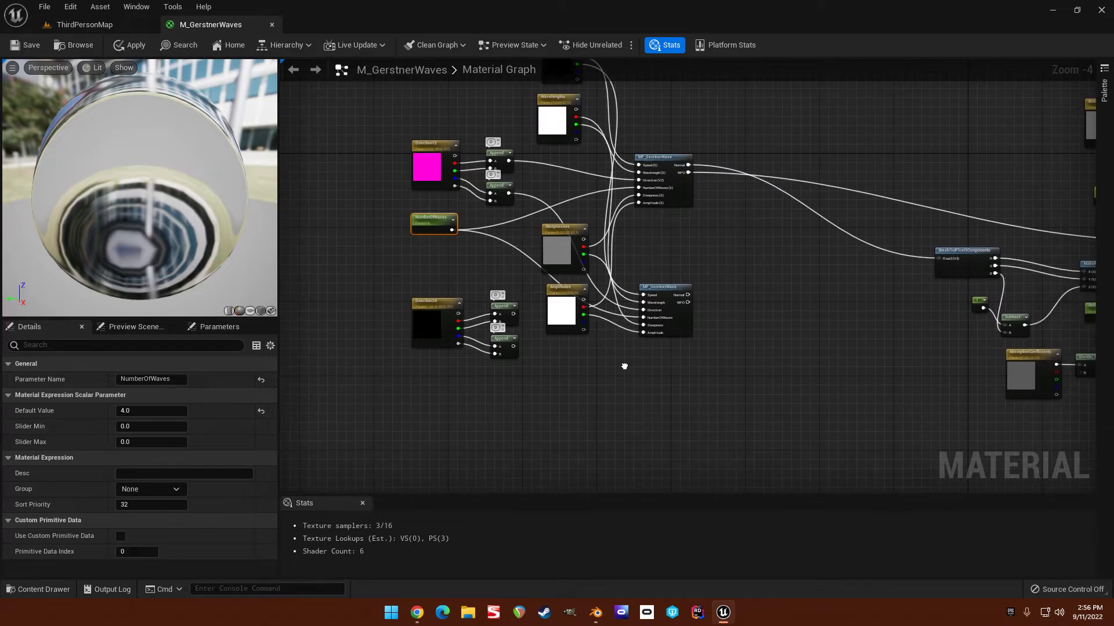
click(655, 284)
key(ctrl+d)
drag(752, 319, 674, 371)
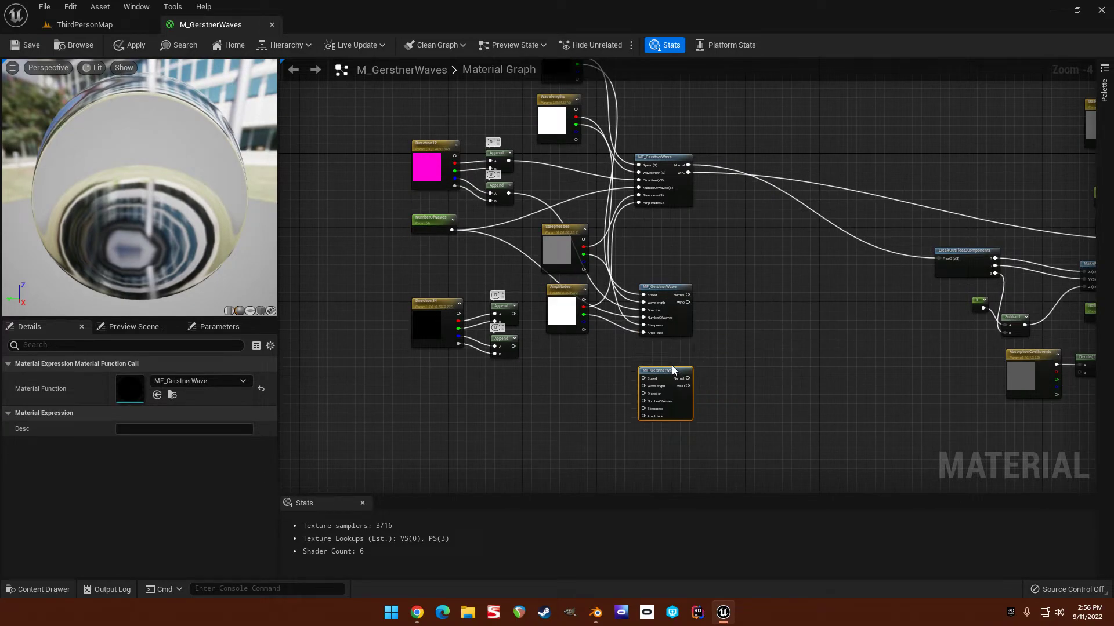
Connect the blue channels of Speeds, Wavelengths, Steepnesses and Amplitudes to the matching inputs of the third MF_GerstnerWave.
scroll(627, 378, up, 2)
right_drag(622, 357, 611, 334)
scroll(649, 297, down, 3)
drag(579, 131, 624, 359)
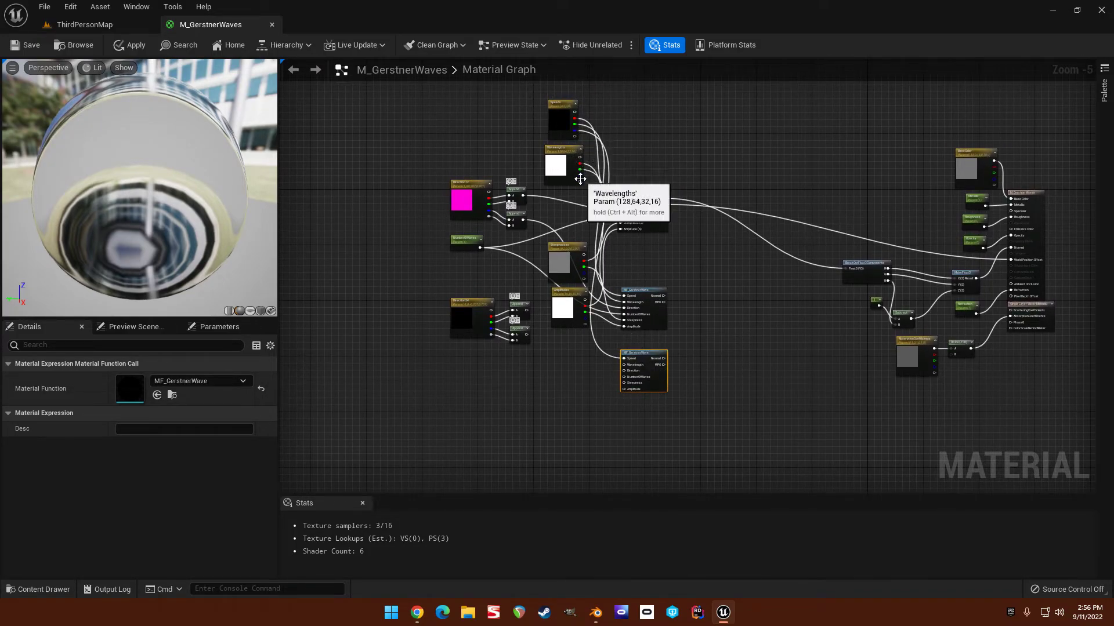
drag(579, 175, 623, 365)
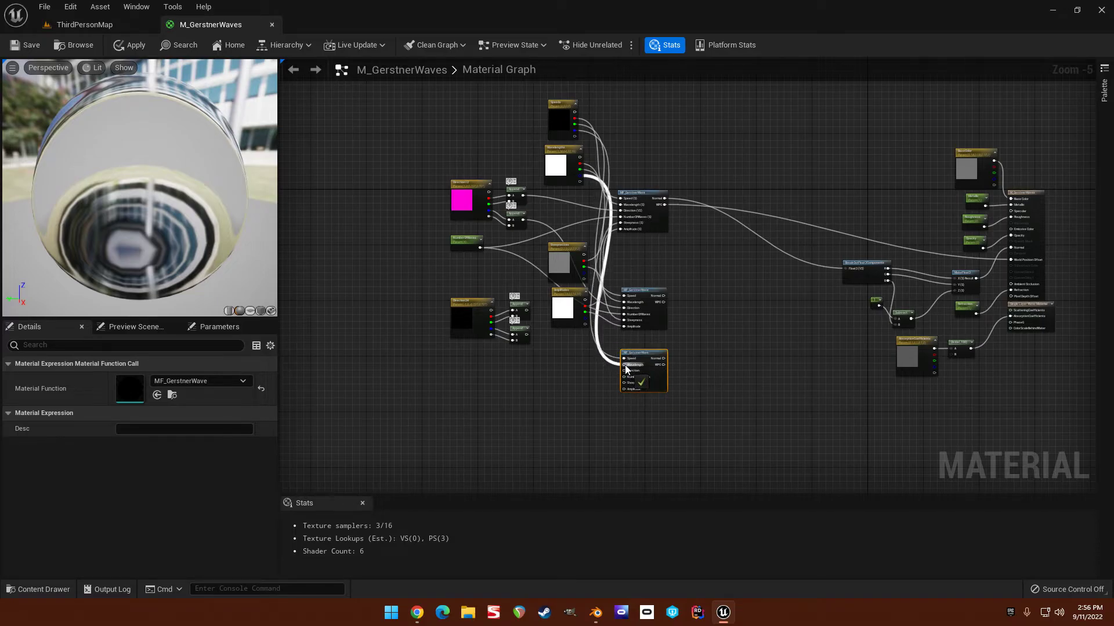
scroll(611, 364, up, 2)
drag(558, 195, 634, 393)
drag(560, 276, 636, 403)
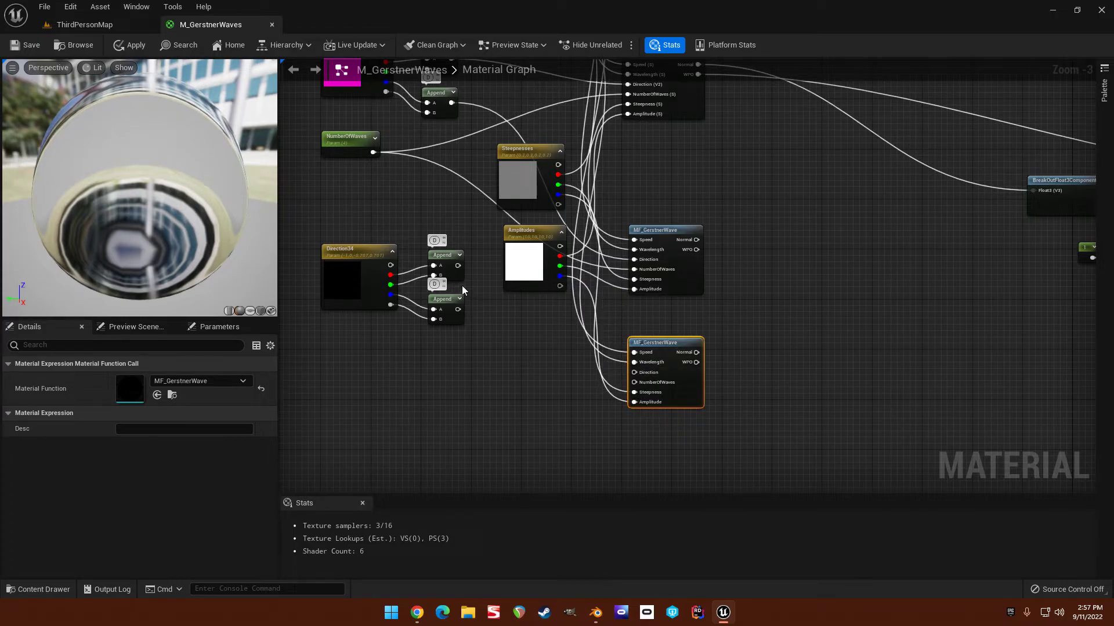
Connect Direction34's first Append and NumberOfWaves to the Direction and NumberOfWaves inputs of the third MF_GerstnerWave.
drag(457, 265, 635, 372)
right_drag(602, 385, 613, 360)
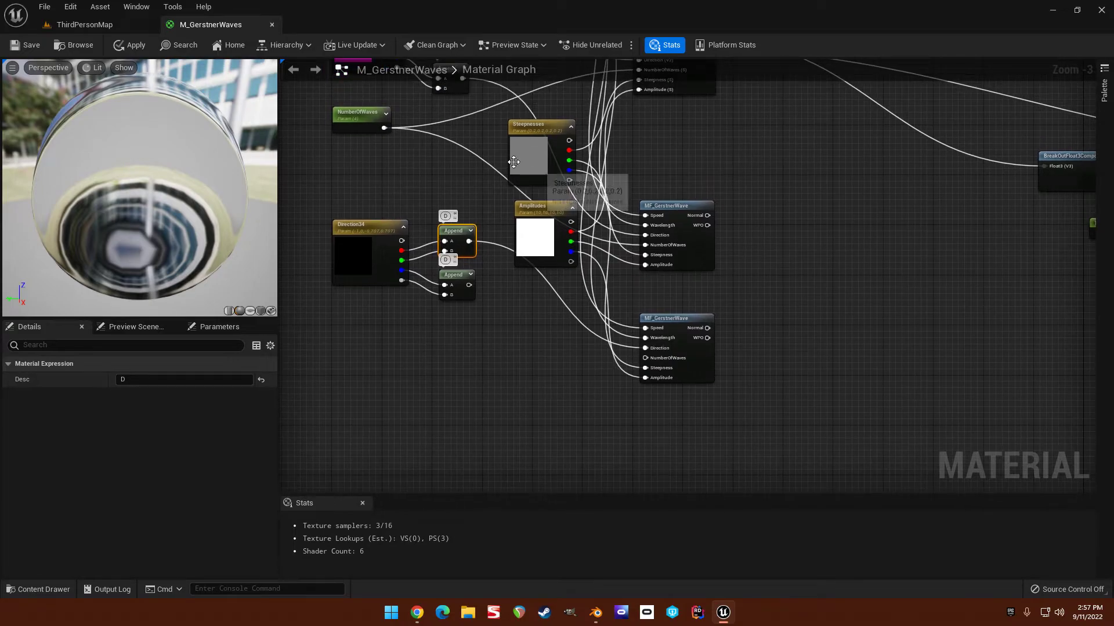
drag(383, 127, 645, 358)
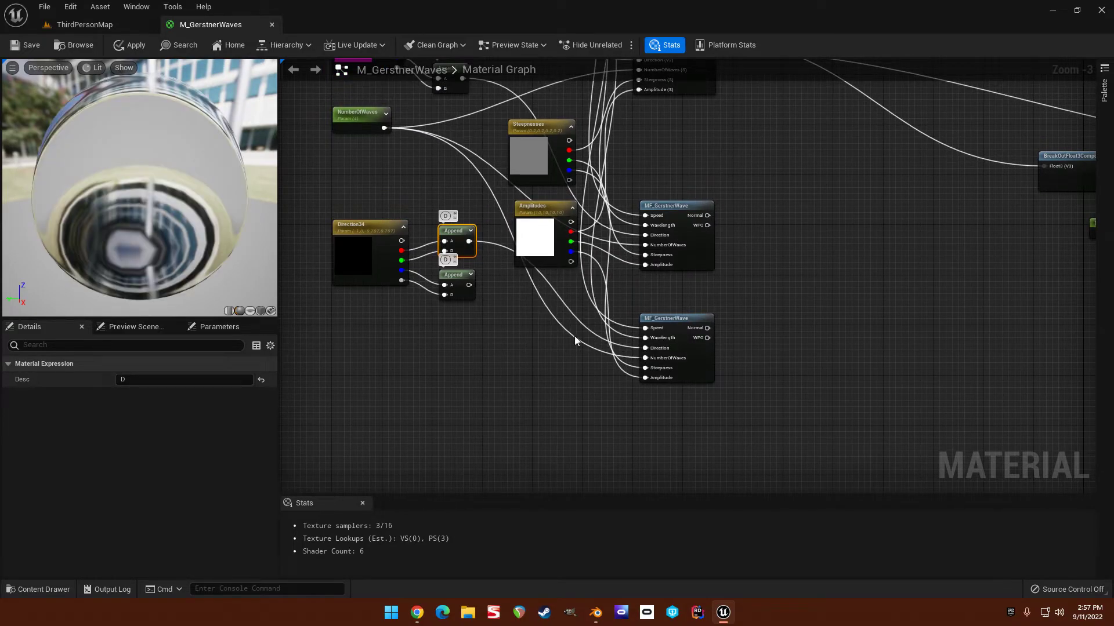
Copy the third MF_GerstnerWave node and place the fourth instance below it.
click(673, 319)
key(ctrl+c)
key(ctrl+v)
drag(777, 342, 665, 413)
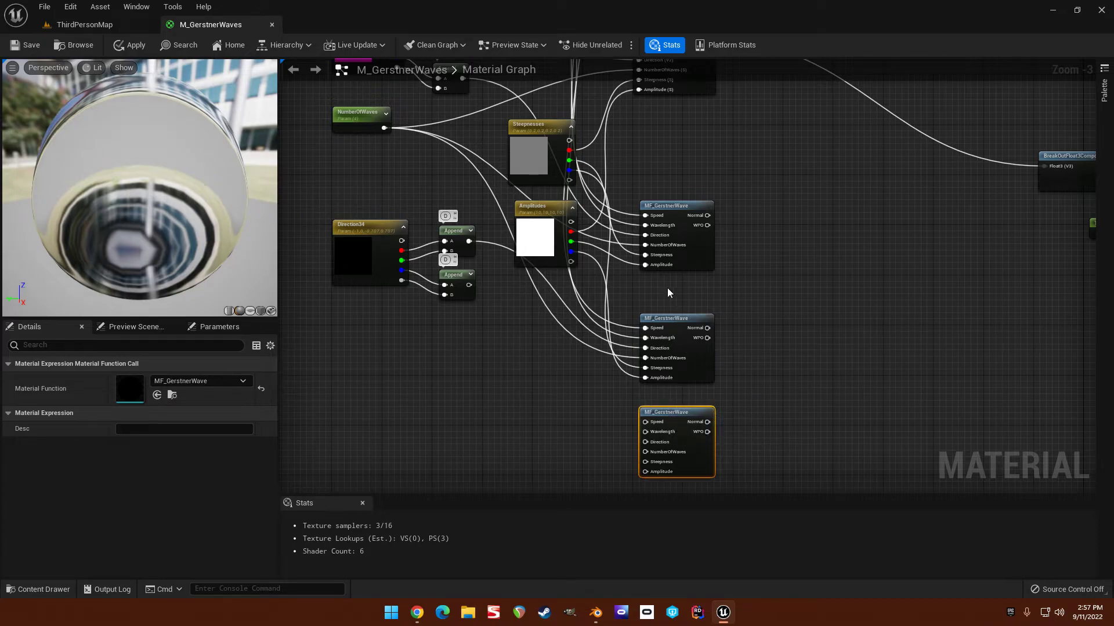
Move the second and third MF_GerstnerWave nodes up so they stack closely beneath the first one.
right_drag(671, 327, 665, 418)
drag(666, 296, 659, 204)
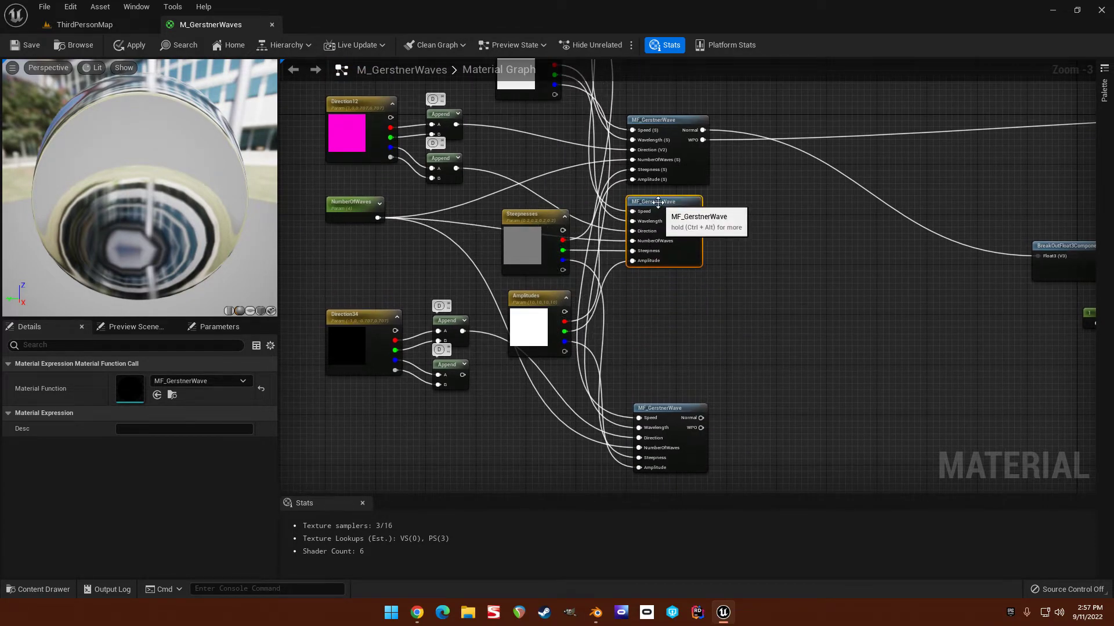
drag(651, 409, 652, 293)
right_drag(648, 409, 645, 290)
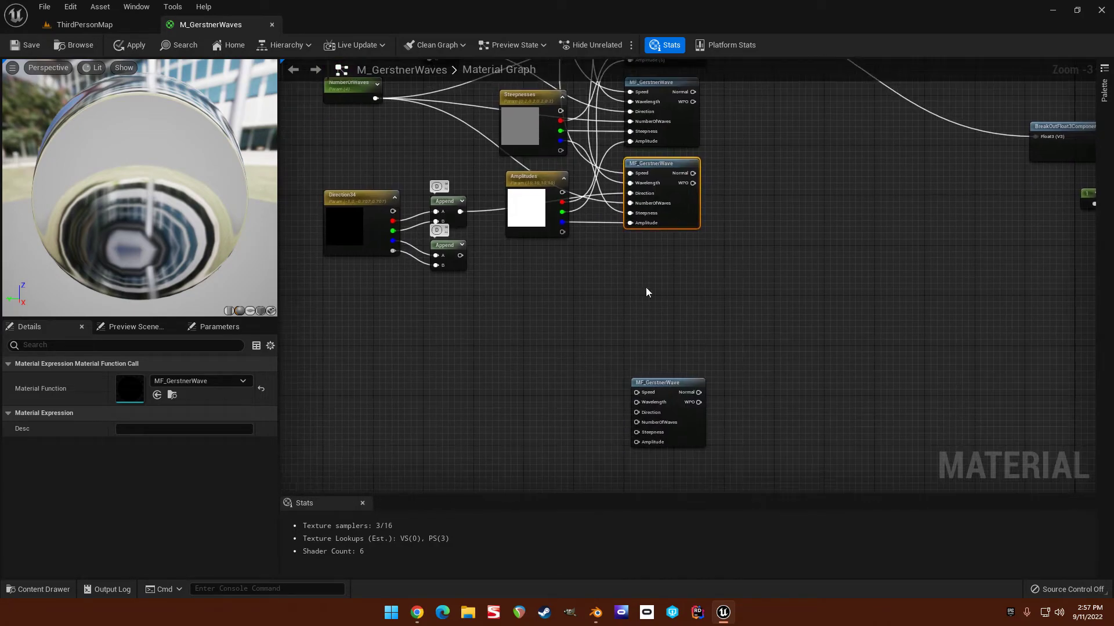
Move the fourth MF_GerstnerWave node up so it sits closely beneath the third one.
drag(661, 383, 655, 245)
right_drag(617, 224, 638, 389)
scroll(619, 350, down, 1)
drag(565, 193, 566, 248)
Connect the alpha channels of Speeds, Wavelengths, Steepnesses and Amplitudes, Direction34's second Append and NumberOfWaves to the fourth MF_GerstnerWave's matching inputs.
drag(566, 104, 672, 404)
scroll(578, 216, up, 2)
drag(582, 180, 671, 416)
drag(591, 291, 672, 450)
drag(593, 381, 673, 463)
drag(484, 406, 671, 427)
drag(388, 230, 689, 440)
Break the links leaving the Normal and WPO outputs of the first MF_GerstnerWave.
right_drag(801, 312, 655, 340)
alt+click(664, 172)
alt+click(670, 168)
Select all wave parameter, Append and MF_GerstnerWave nodes and shift them left to free space before the material outputs.
scroll(661, 259, down, 2)
right_drag(654, 311, 714, 285)
drag(396, 112, 646, 407)
right_drag(729, 321, 724, 386)
drag(650, 234, 608, 234)
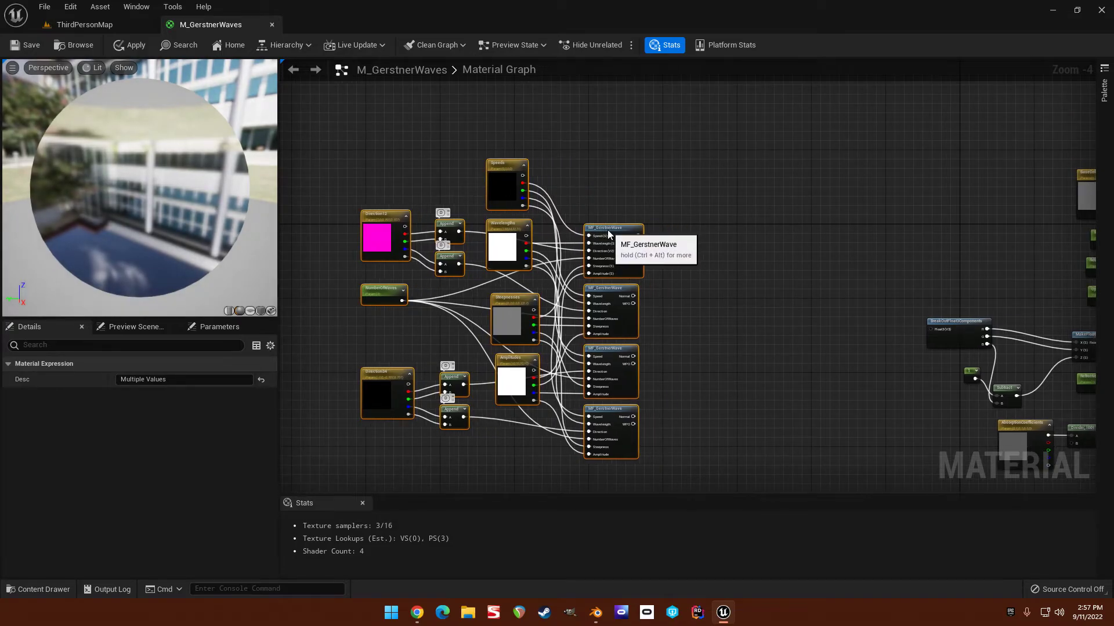
click(694, 298)
Create an Add node that sums the WPO outputs of the first and second MF_GerstnerWave.
right_drag(694, 298, 652, 254)
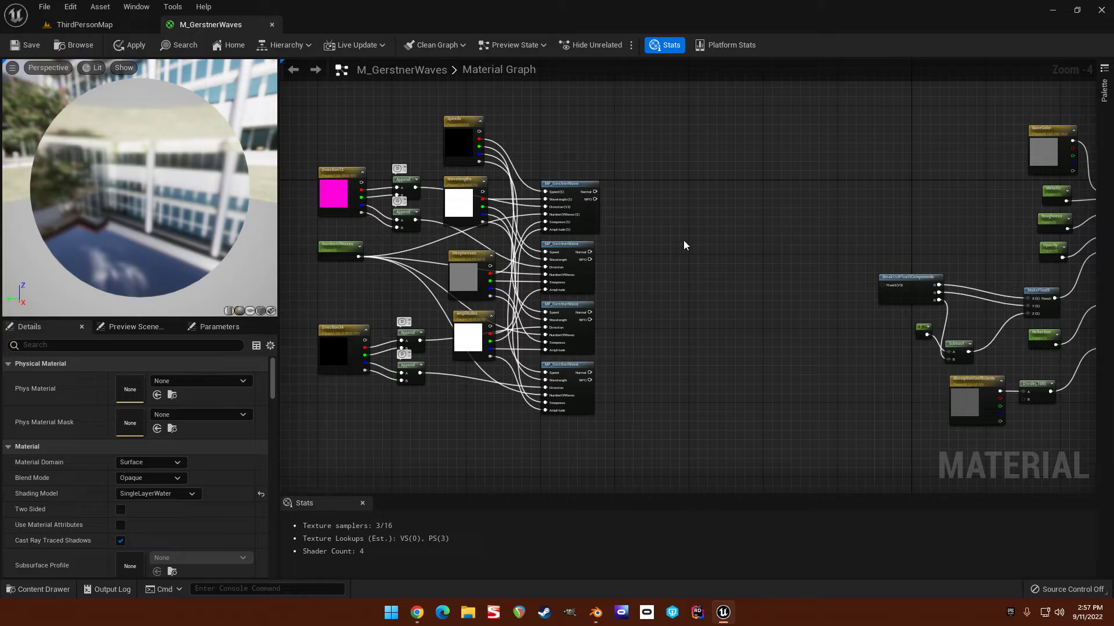
scroll(580, 156, up, 1)
right_drag(622, 232, 572, 152)
scroll(566, 144, up, 2)
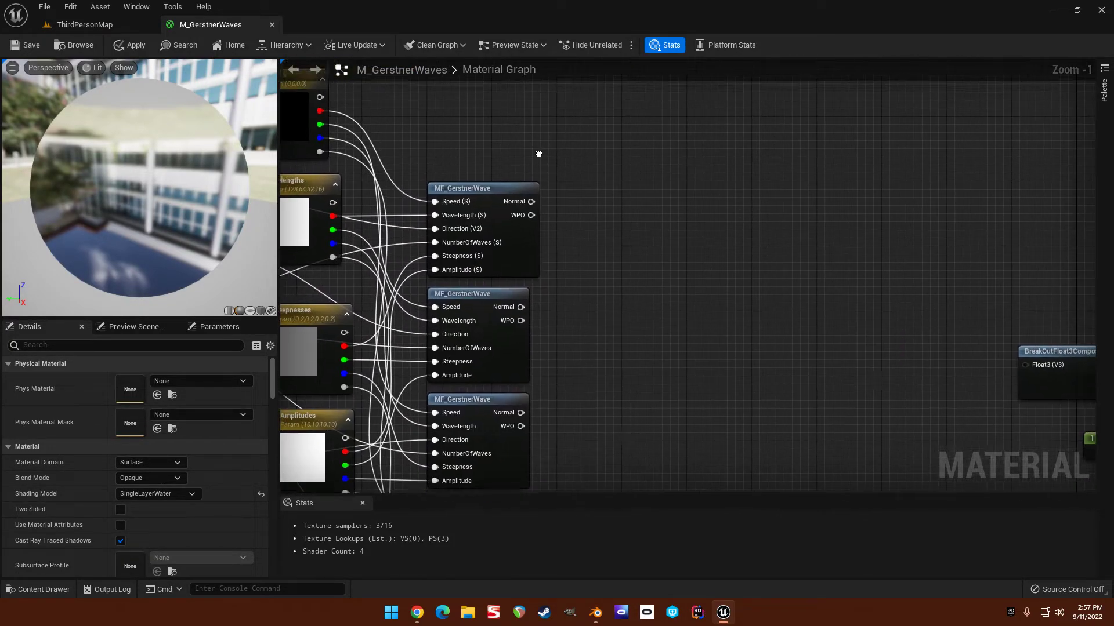
drag(529, 225, 589, 213)
text(add)
key(Return)
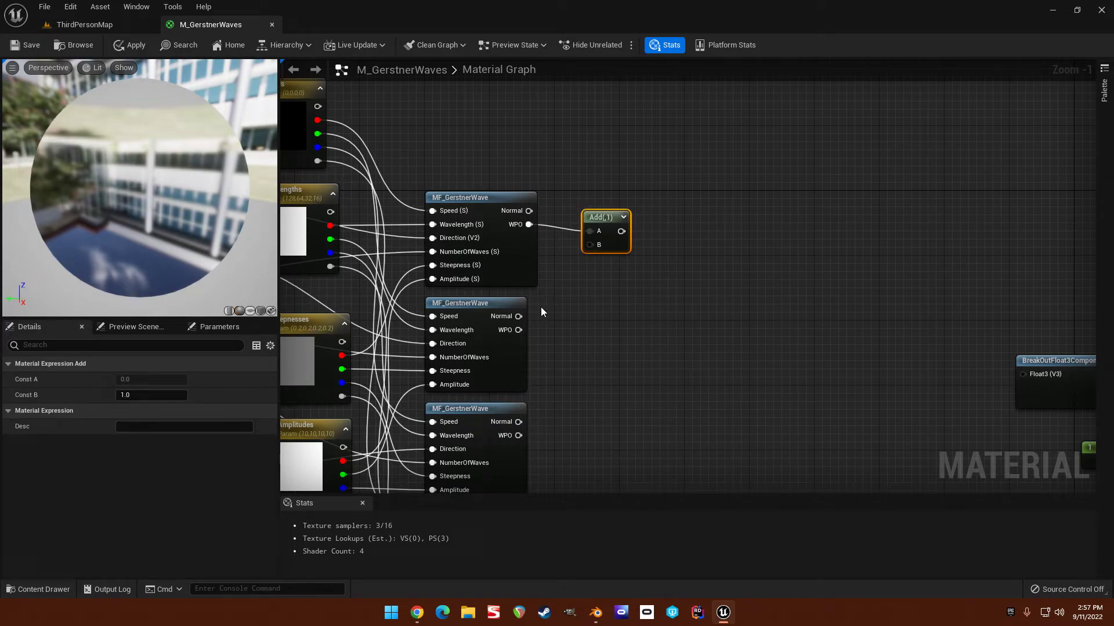
drag(530, 326, 589, 244)
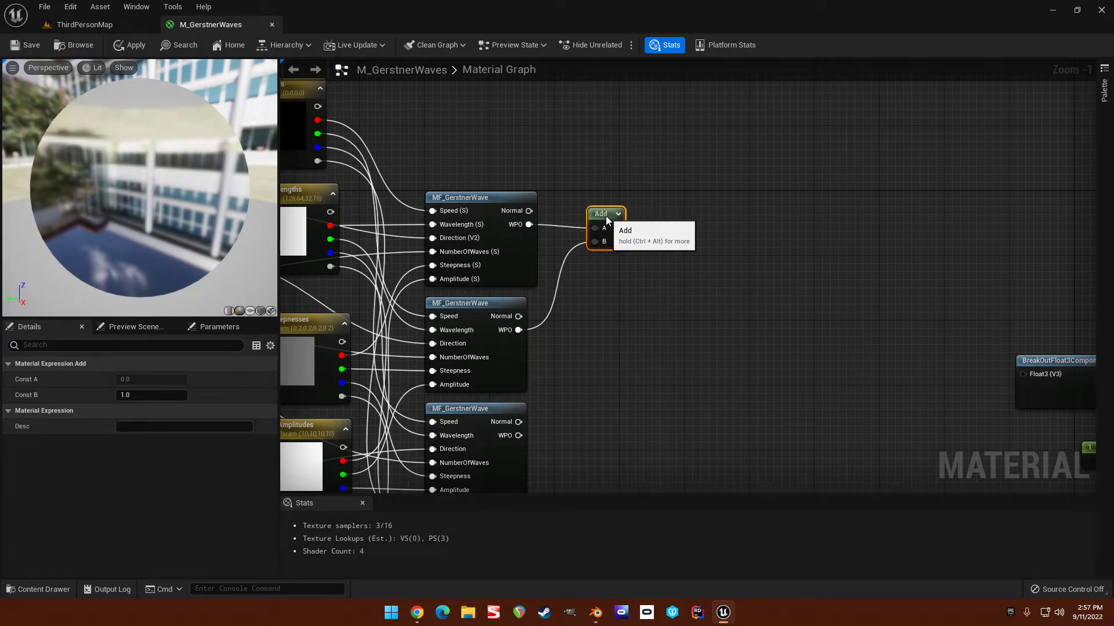
right_drag(595, 287, 572, 265)
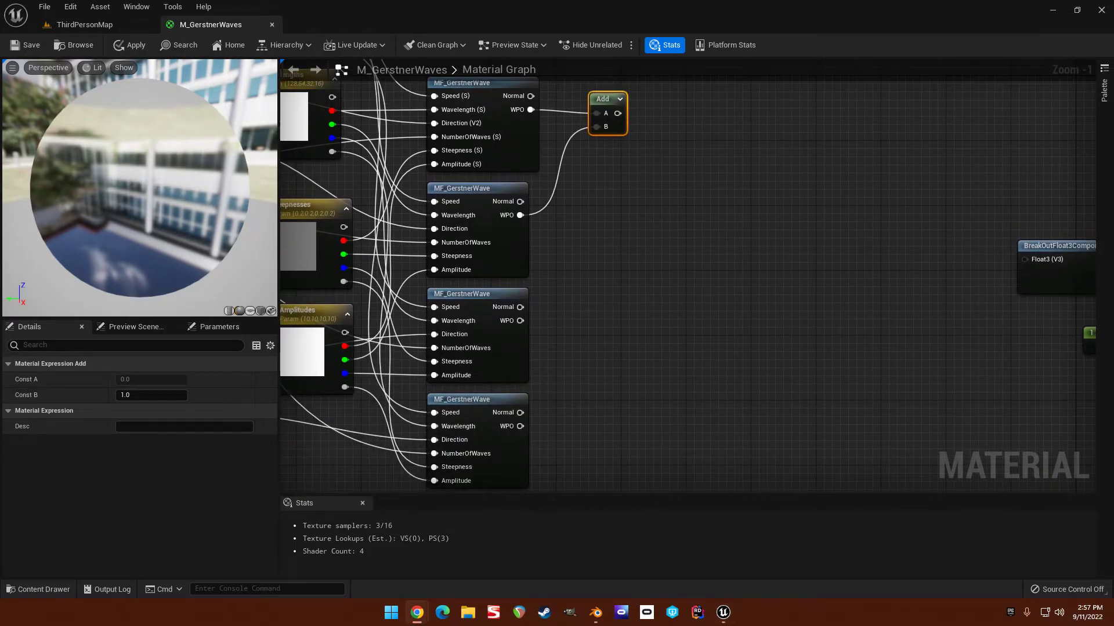
Switch to the Water Simulation presentation in Google Slides and review the wave, normal and Gerstner equation slides for how waves are summed.
key(alt+Tab)
click(363, 320)
click(342, 278)
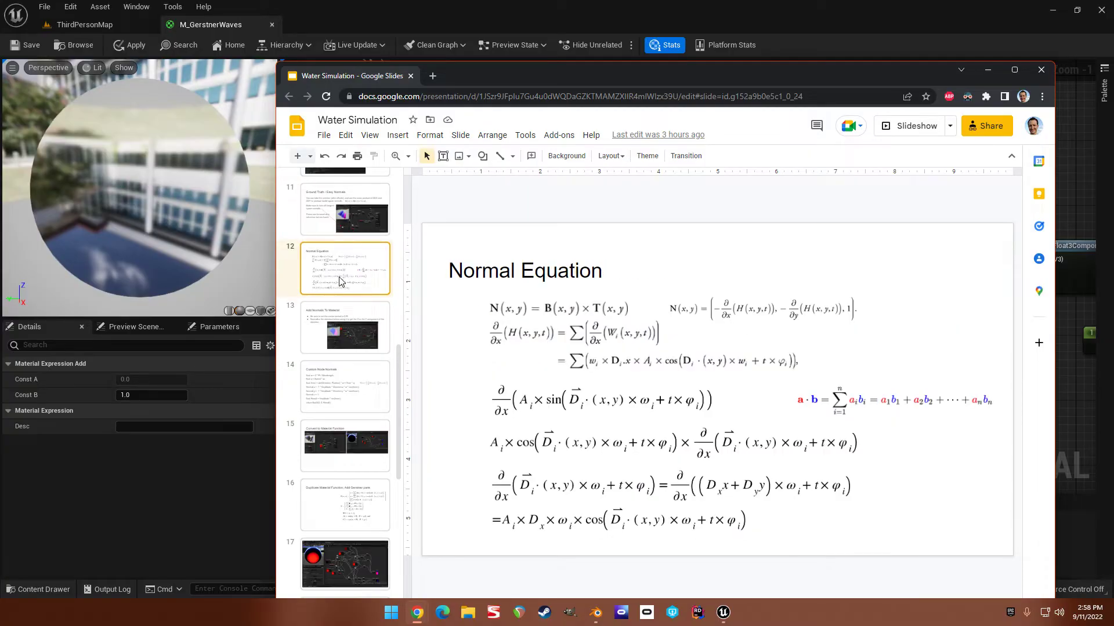
click(335, 223)
scroll(343, 249, up, 2)
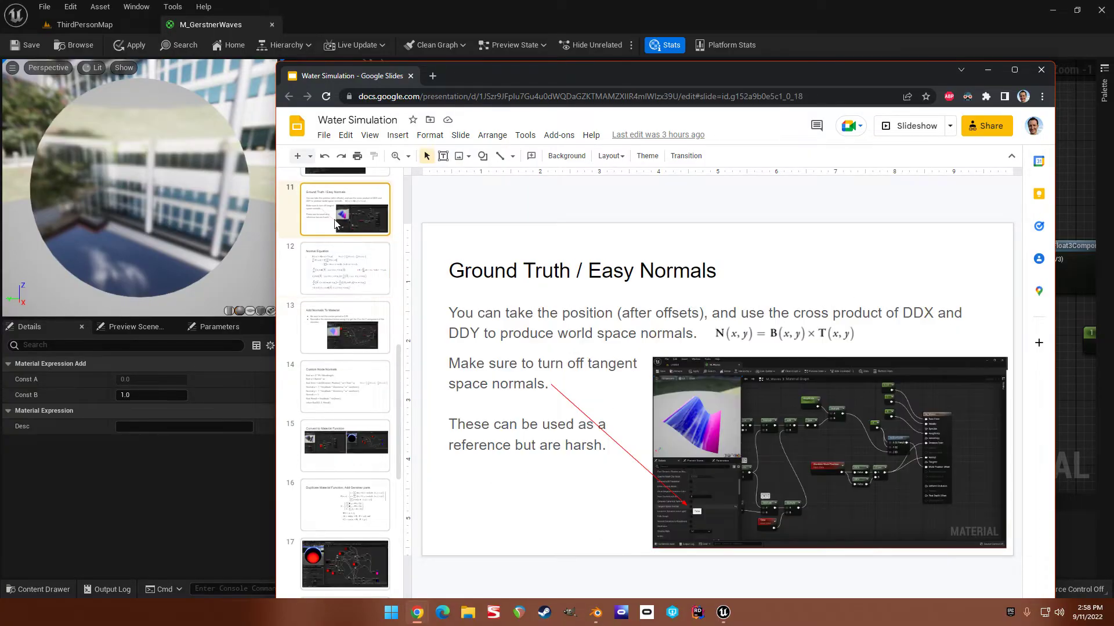
click(344, 268)
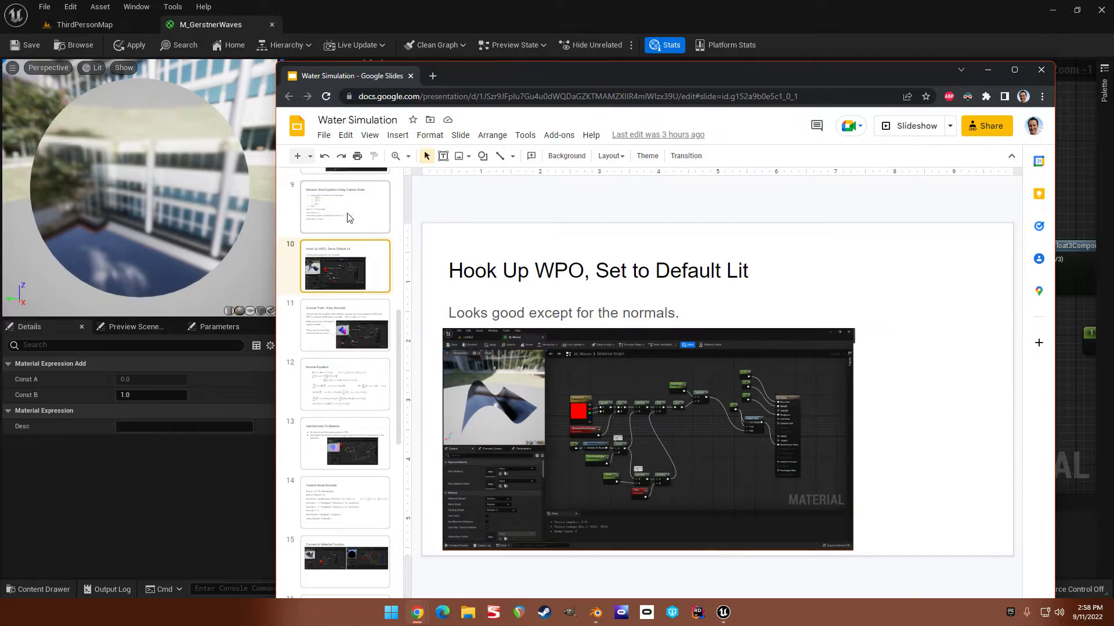
click(350, 216)
scroll(350, 220, down, 4)
click(351, 400)
scroll(351, 388, down, 2)
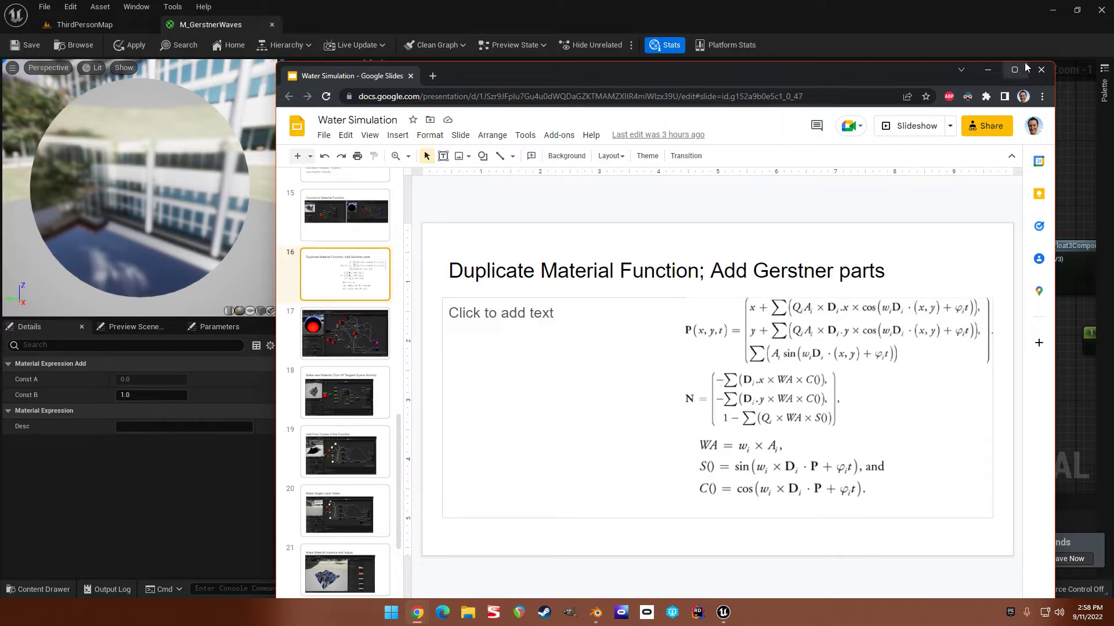
drag(817, 78, 1113, 78)
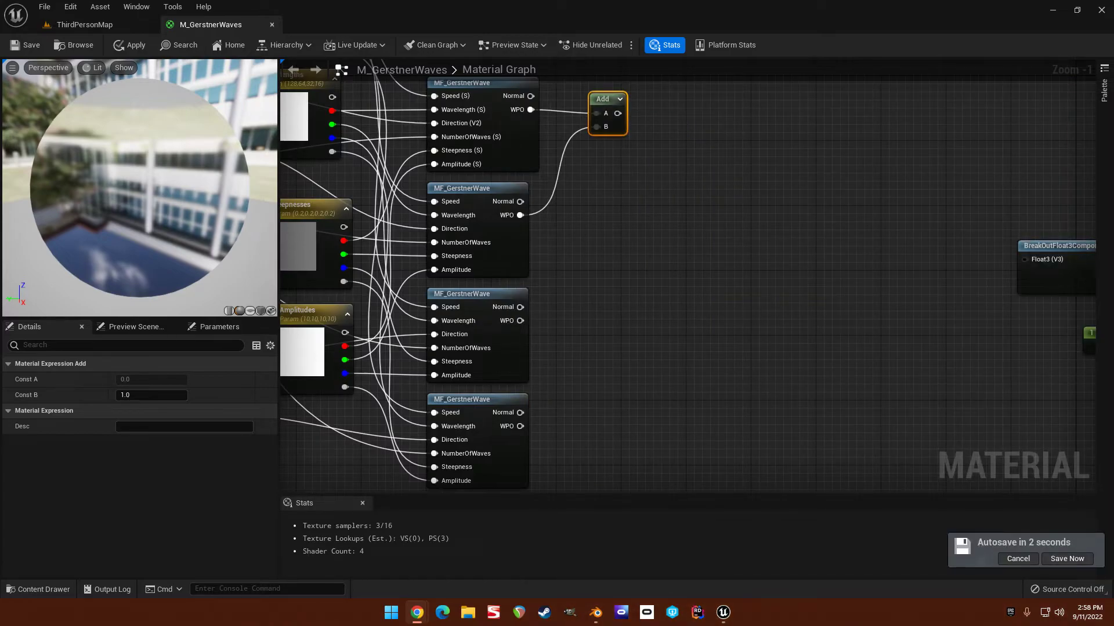
Back in the material graph, chain two more Add nodes that bring in the WPO outputs of the third and fourth MF_GerstnerWave.
click(701, 261)
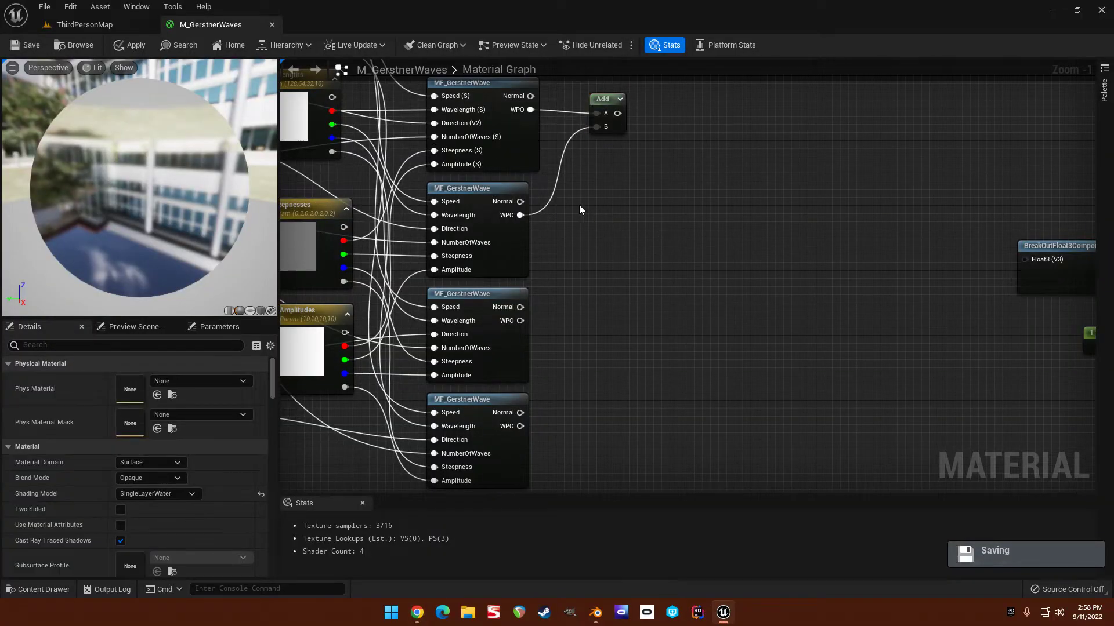
scroll(591, 220, down, 2)
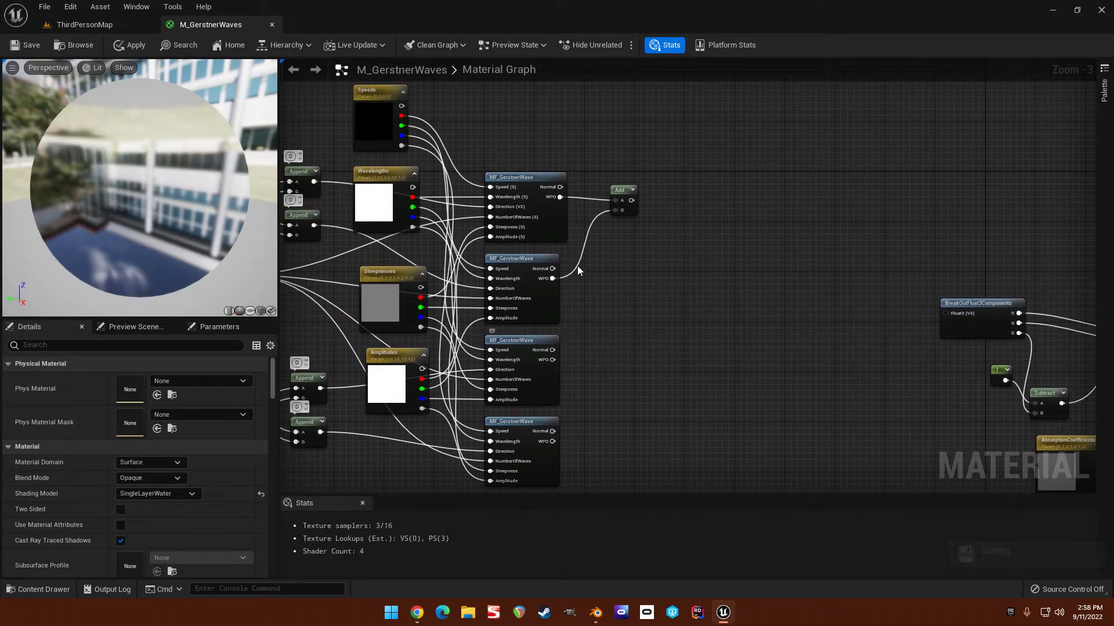
drag(552, 360, 708, 206)
text(add)
key(Return)
key(Escape)
text(add)
key(Return)
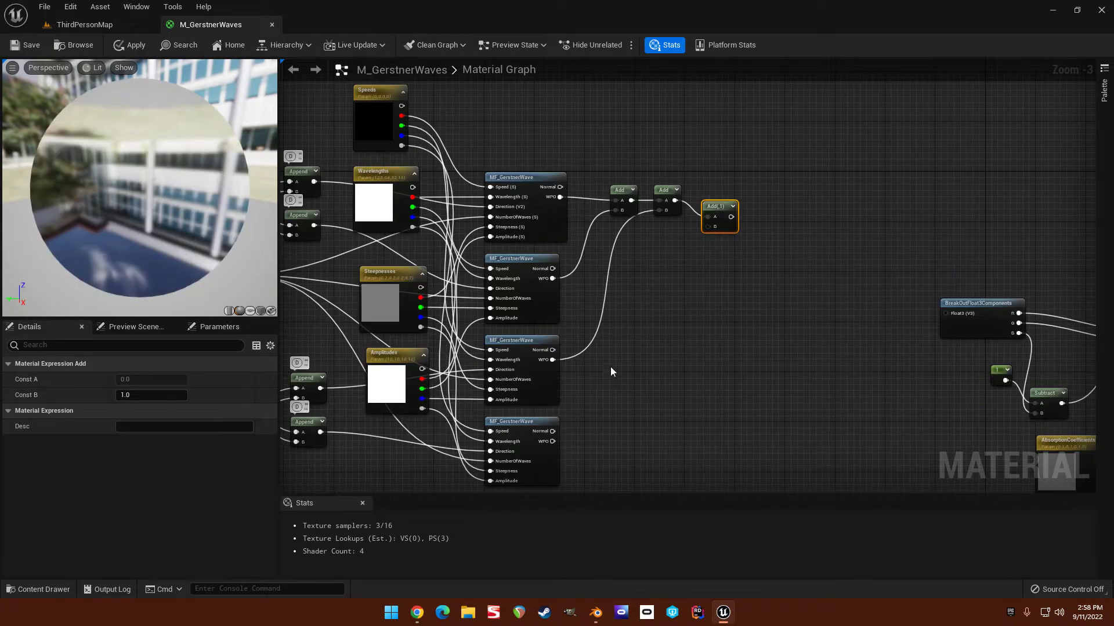
drag(552, 442, 707, 194)
Connect the last WPO Add node to the material's World Position Offset input.
right_drag(765, 300, 546, 247)
scroll(560, 256, down, 1)
scroll(570, 245, up, 1)
drag(488, 192, 1013, 279)
right_drag(504, 290, 702, 224)
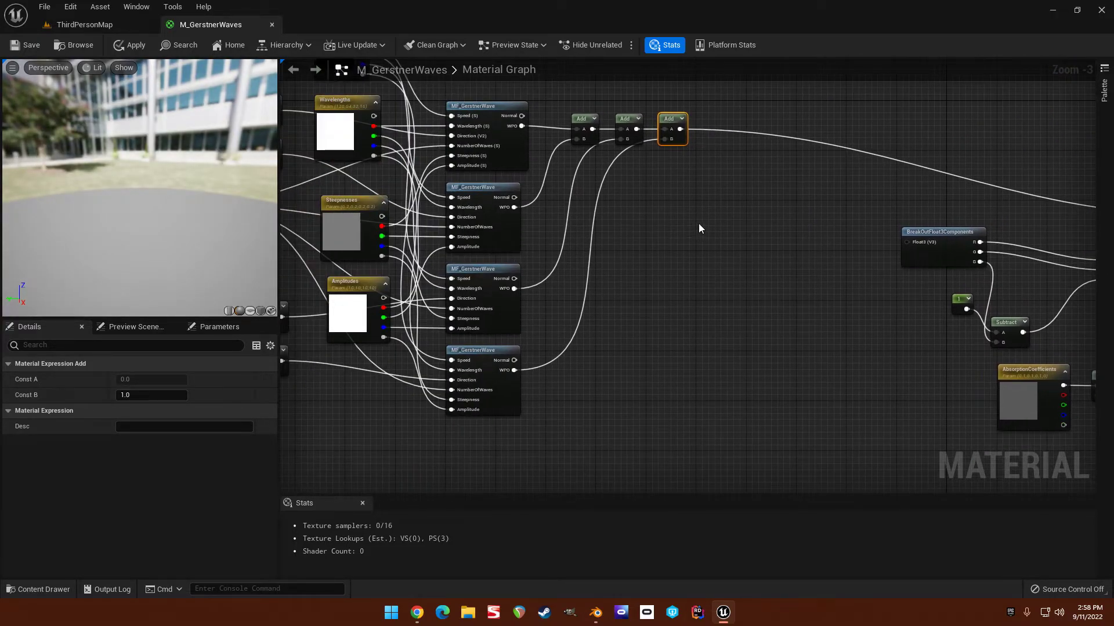
click(630, 222)
right_drag(626, 236, 636, 273)
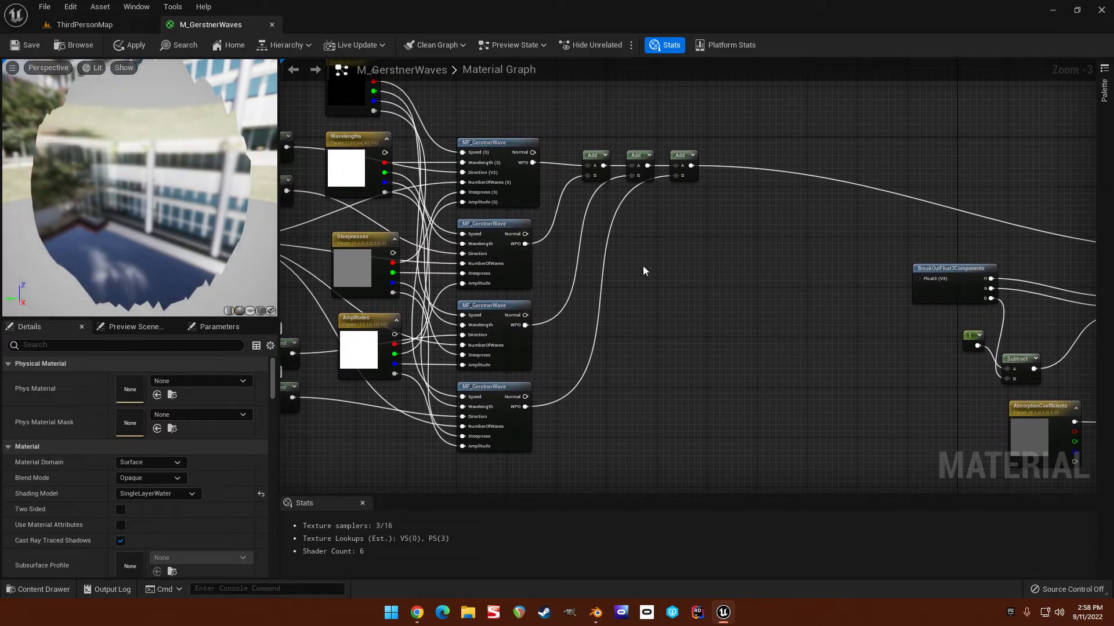
right_drag(643, 266, 622, 227)
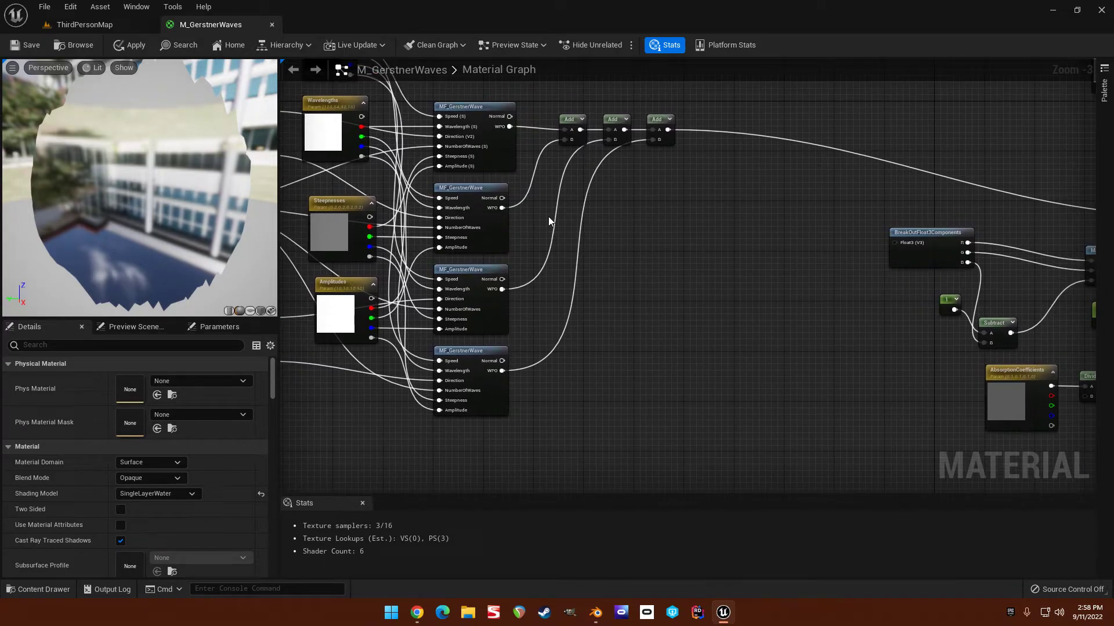
drag(502, 198, 580, 237)
text(add)
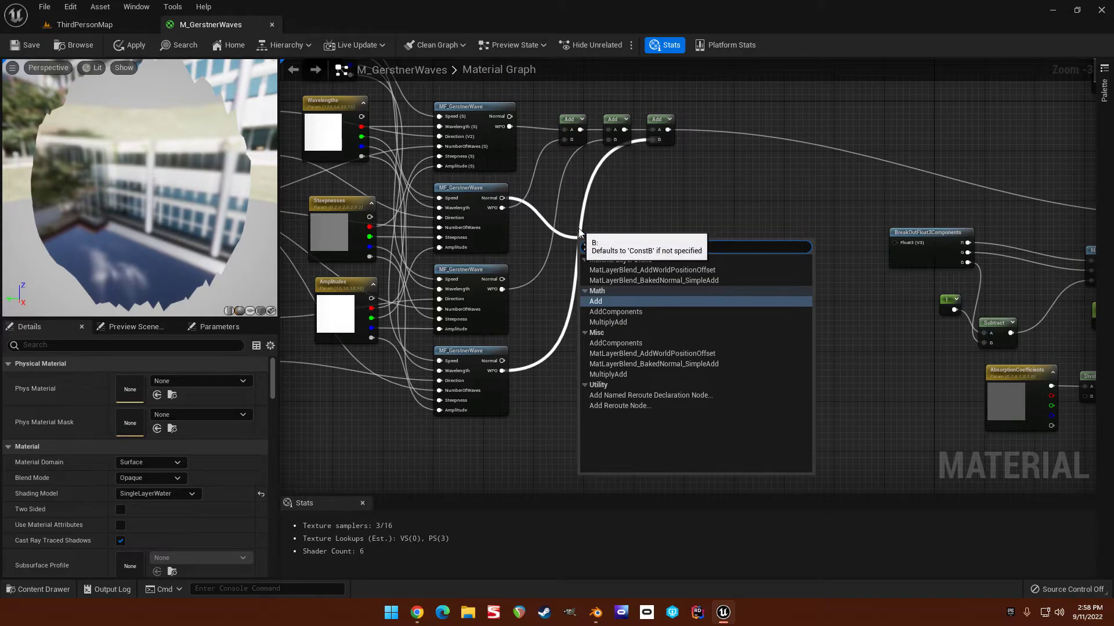
key(Escape)
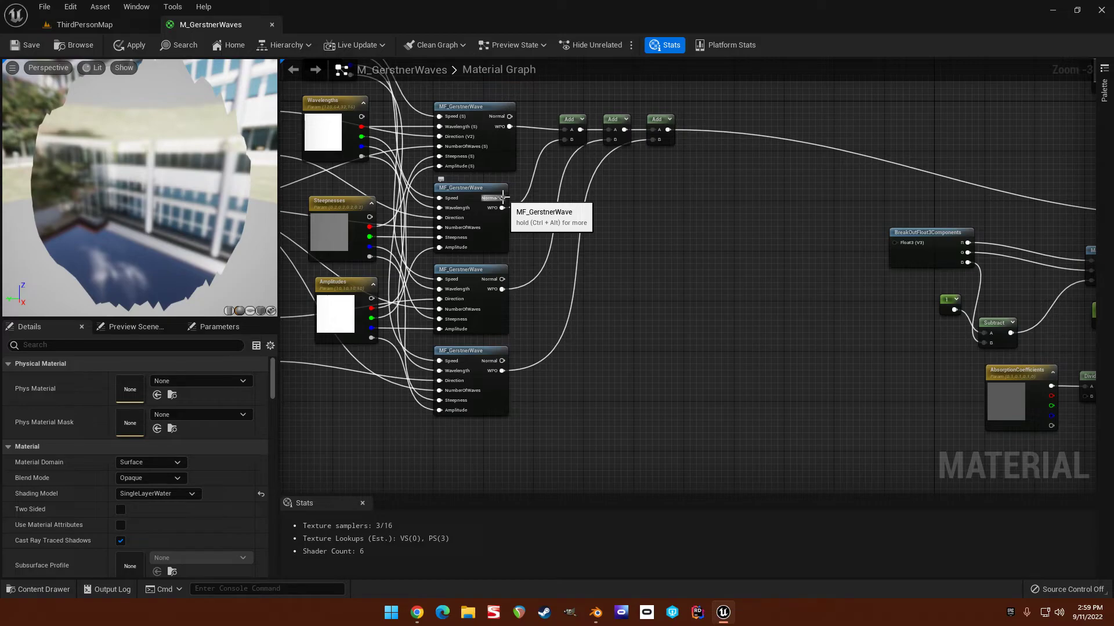
Sum the Normal outputs of the second, third and fourth MF_GerstnerWave with two chained Add nodes placed below the WPO ones.
drag(502, 198, 566, 214)
text(add)
key(Return)
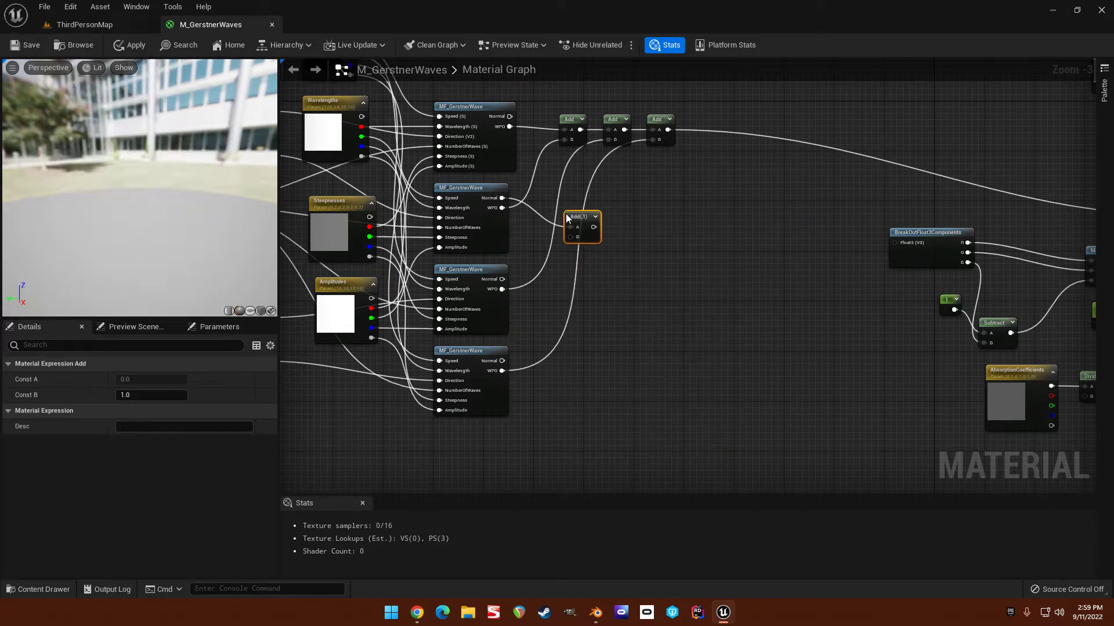
drag(502, 279, 625, 196)
text(add)
key(Return)
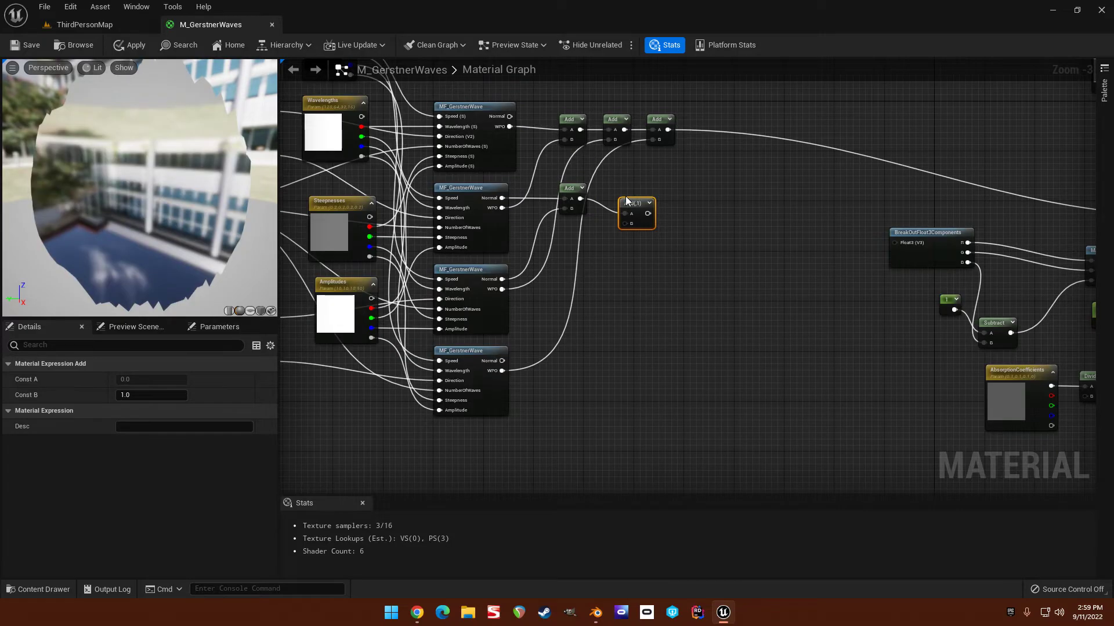
drag(501, 361, 624, 225)
drag(502, 361, 658, 190)
drag(572, 192, 610, 191)
Create an Add node for the first and second MF_GerstnerWave Normals, feed it into the next Add's A input and align it in the row.
drag(511, 117, 565, 190)
text(add)
key(Return)
drag(502, 207, 553, 208)
drag(557, 185, 604, 198)
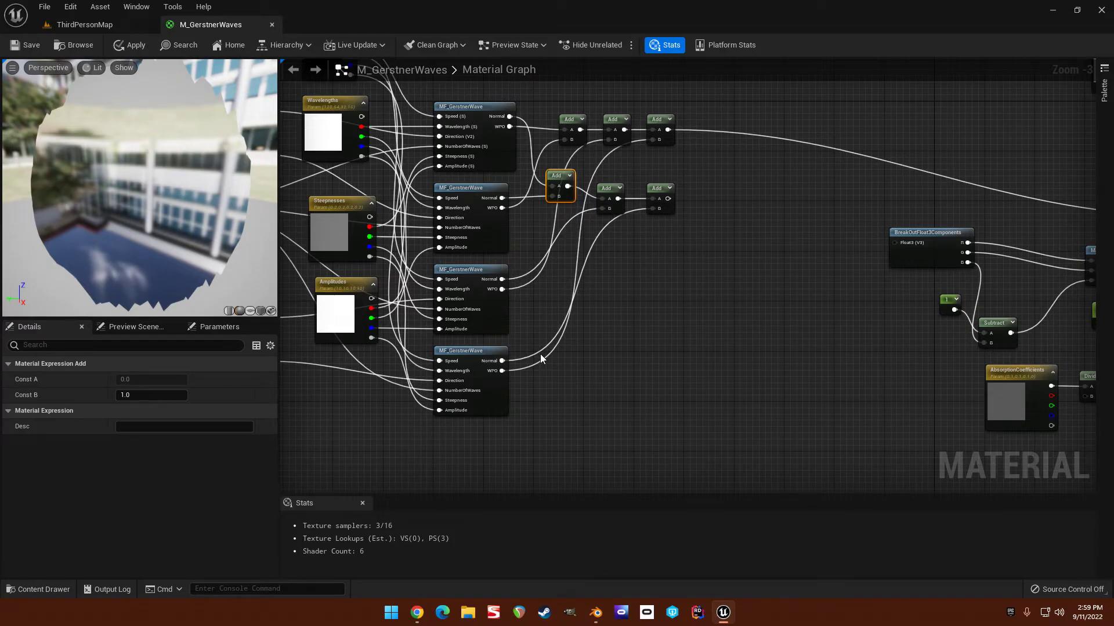
drag(560, 177, 565, 190)
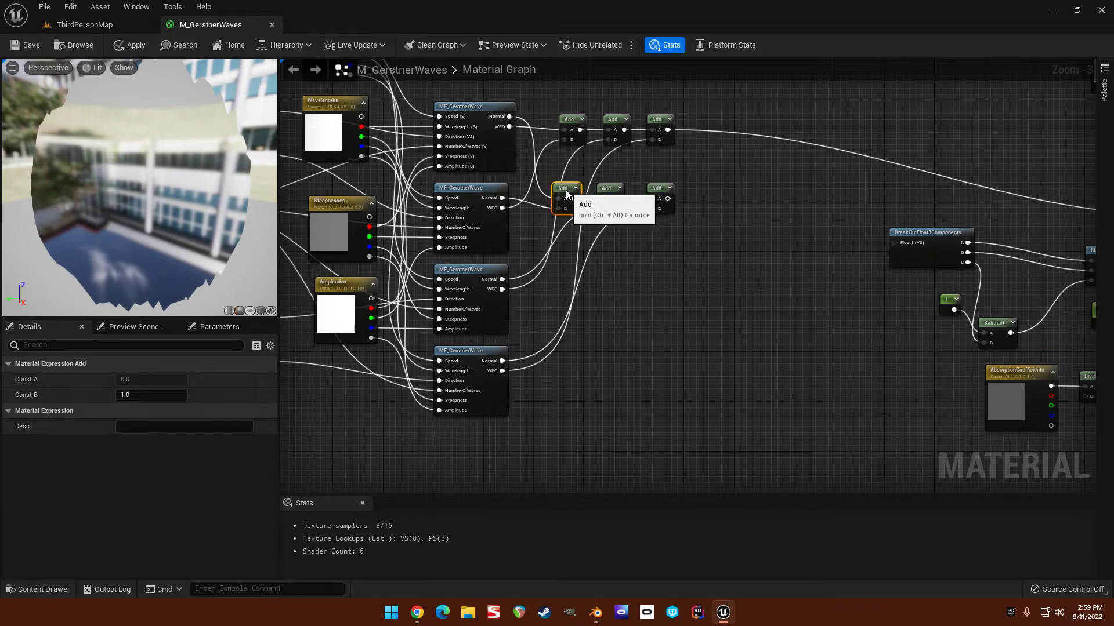
right_drag(683, 246, 570, 282)
click(664, 261)
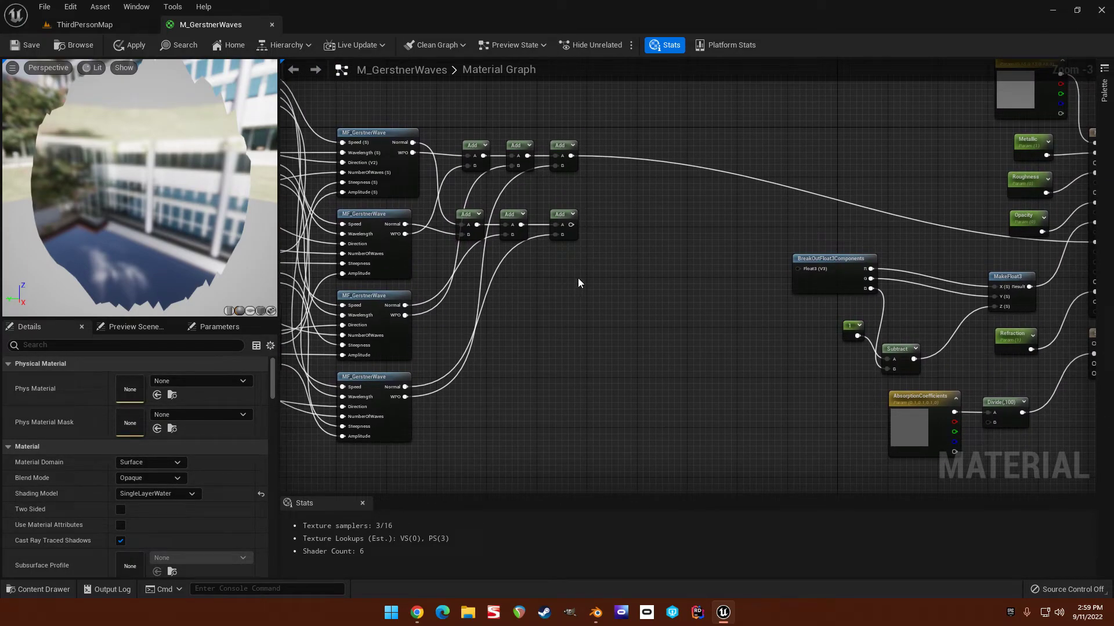
Connect the last Normal Add node to BreakOutFloat3Components and save the material.
drag(571, 224, 797, 269)
right_drag(952, 298, 817, 298)
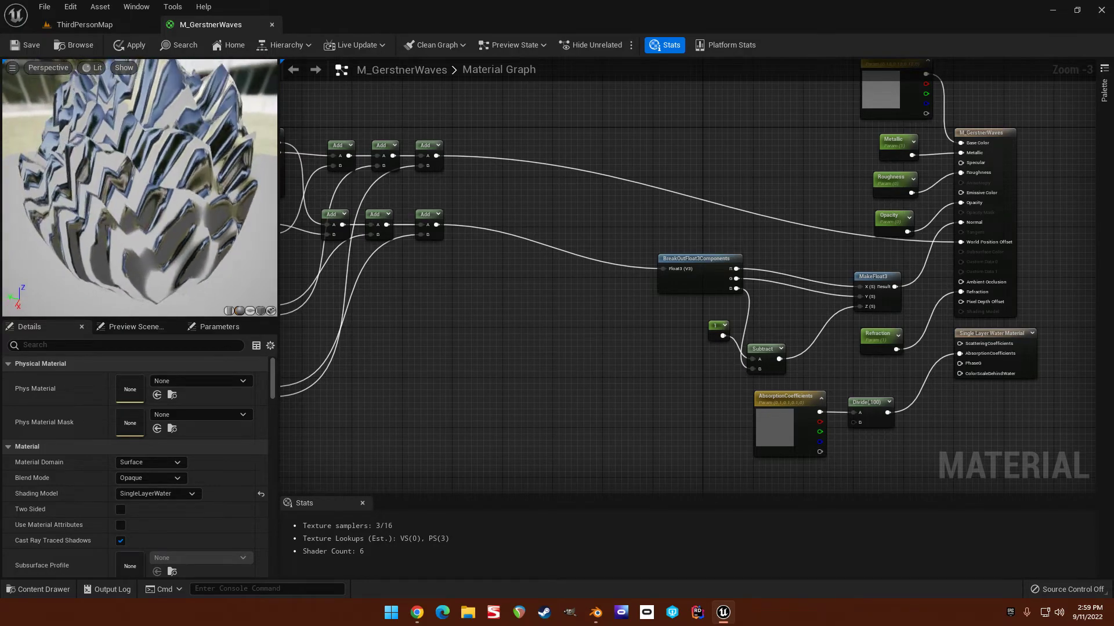
click(23, 47)
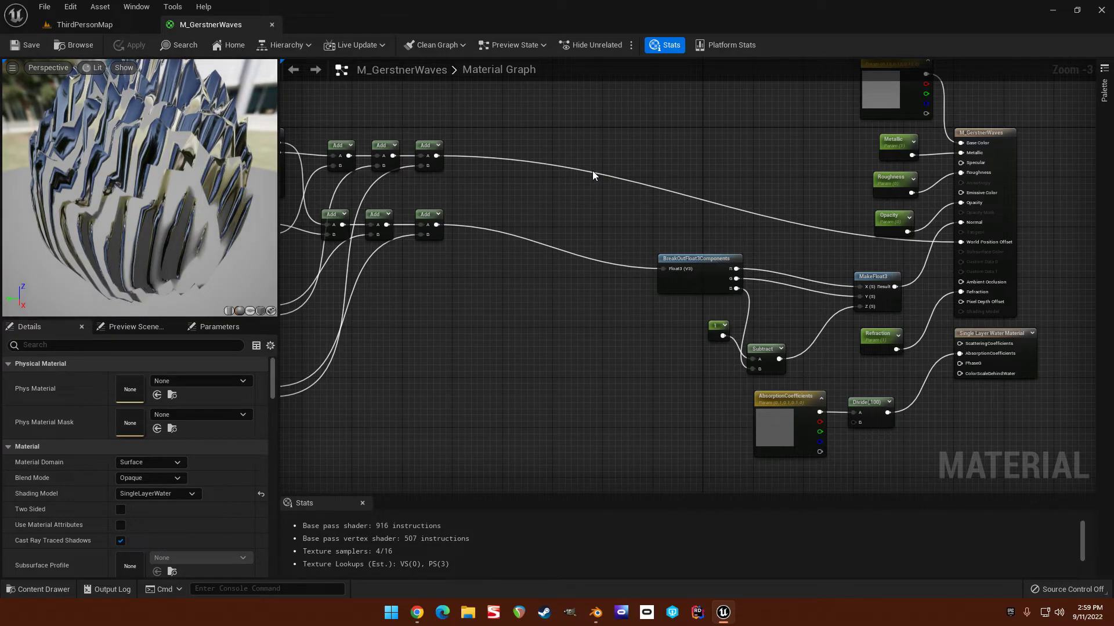
Check the water plane in ThirdPersonMap, and open MI_GerstnerWaves in a detached, resized window beside the level viewport.
click(102, 25)
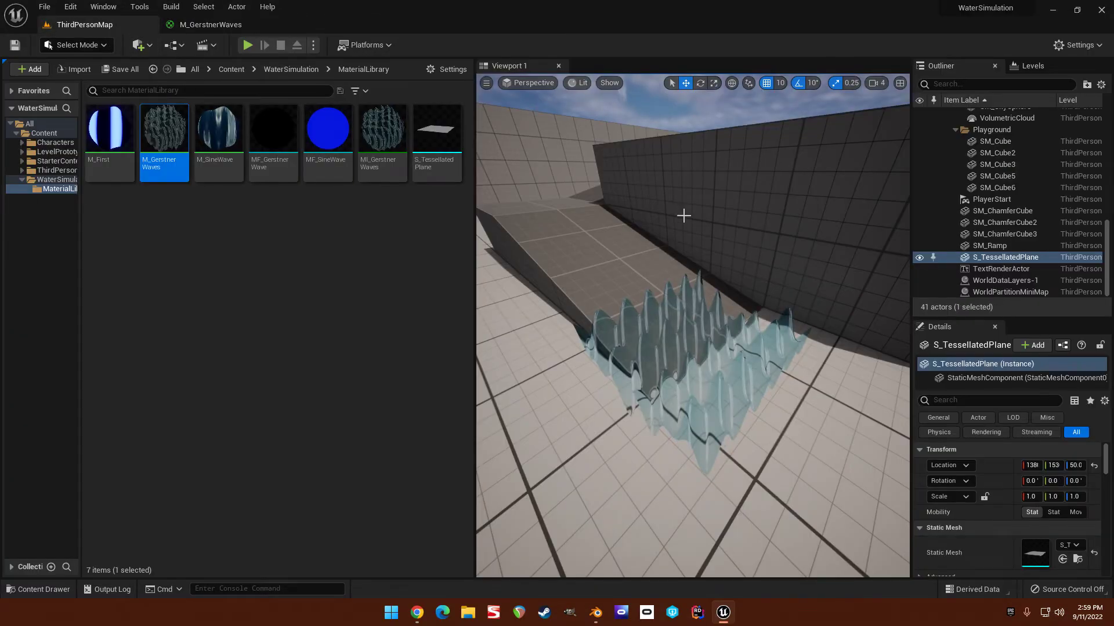
scroll(618, 288, down, 5)
scroll(619, 288, up, 5)
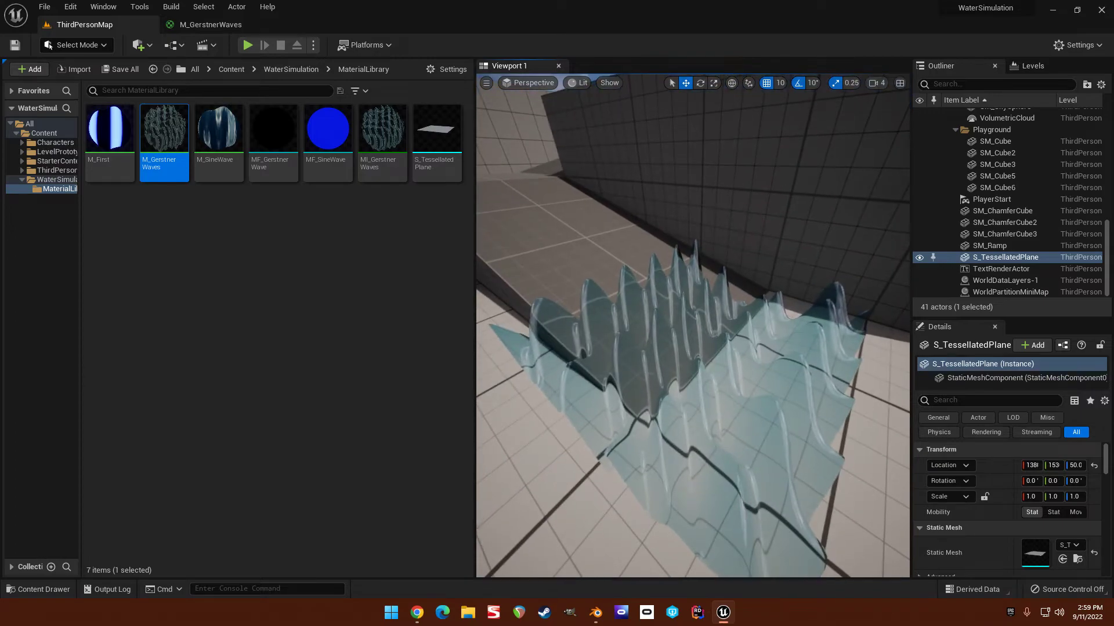
scroll(619, 288, down, 6)
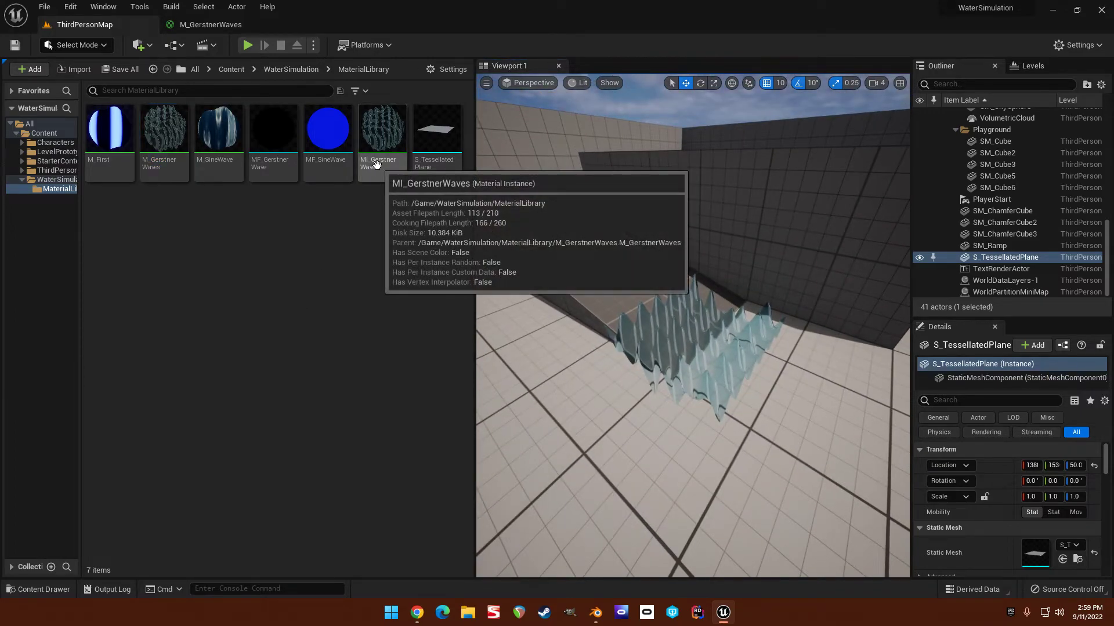
double_click(378, 166)
drag(111, 25, 136, 112)
drag(510, 352, 606, 554)
Expand the Amplitudes vector parameter of the material instance and enable its override.
scroll(437, 436, down, 3)
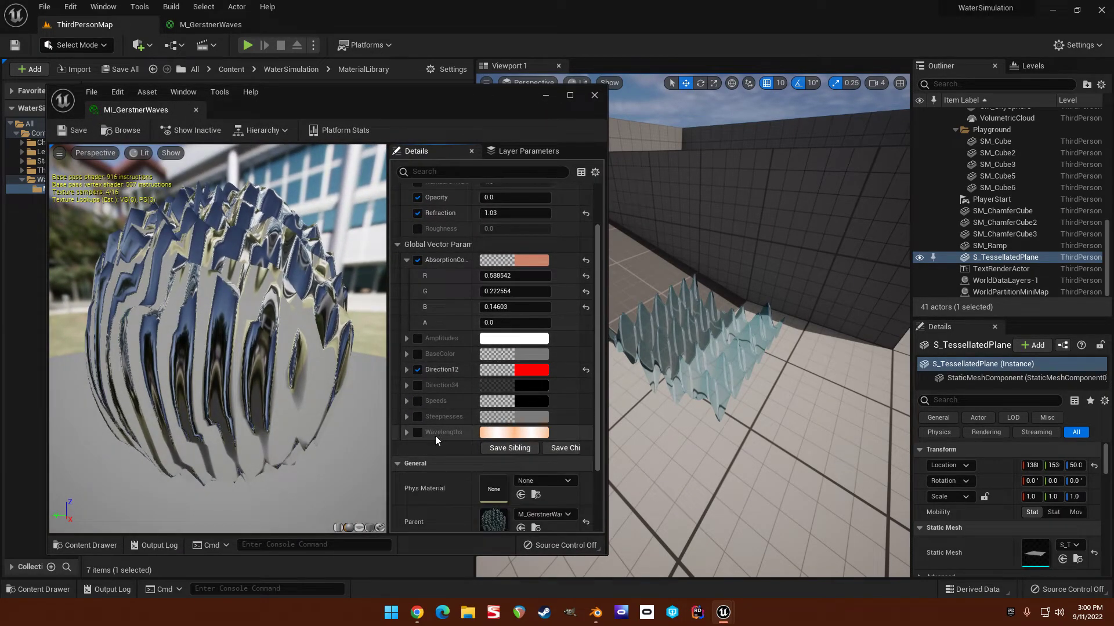
scroll(430, 360, up, 2)
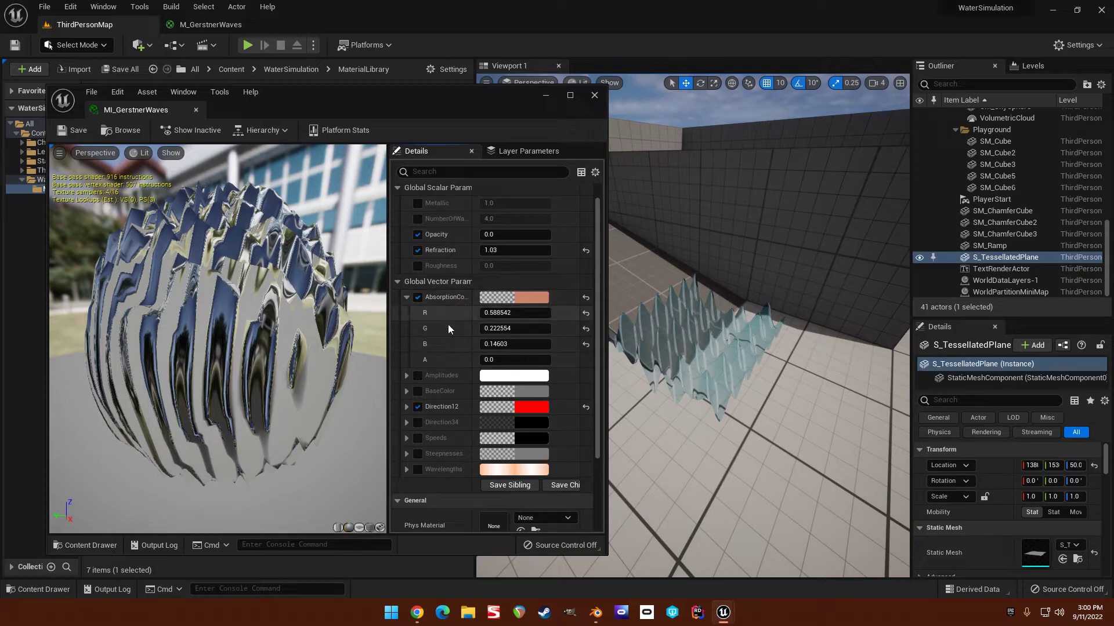
click(407, 375)
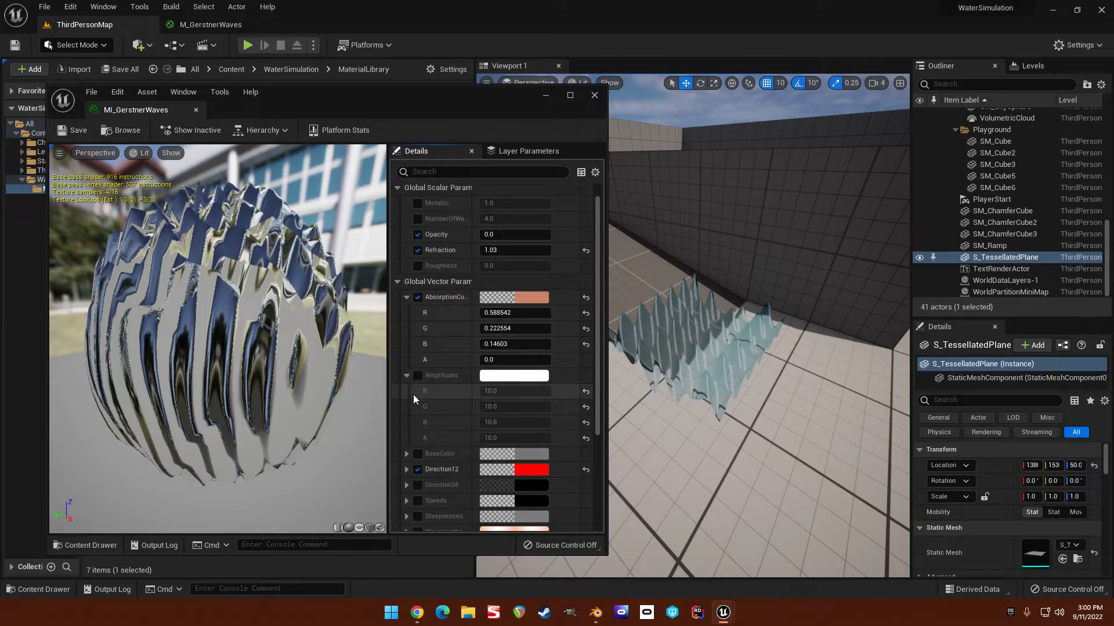
scroll(413, 394, down, 2)
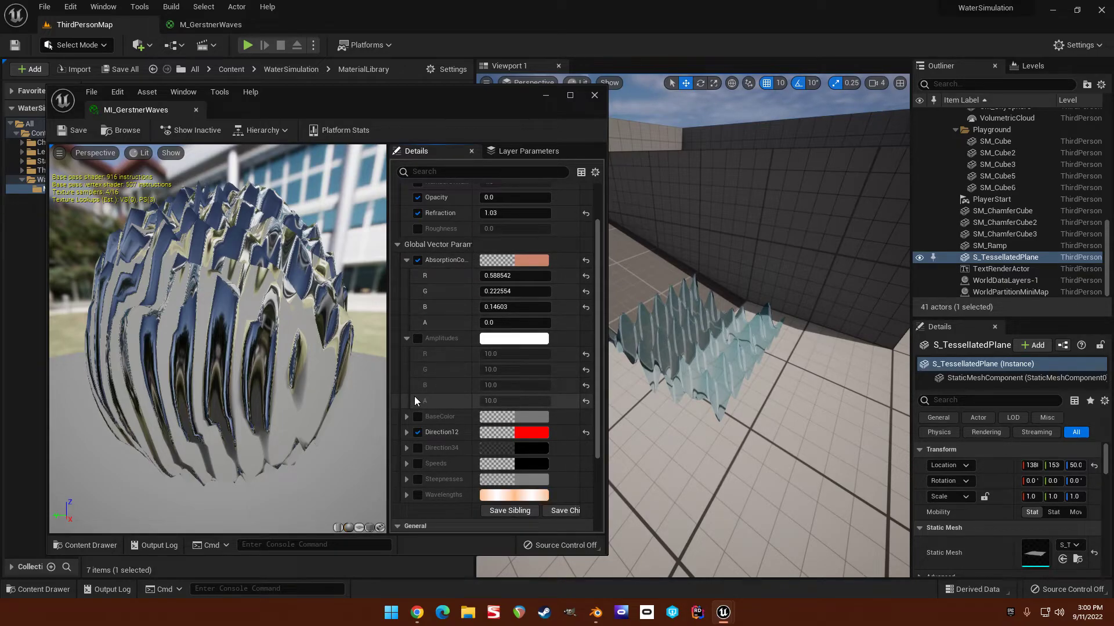
scroll(412, 406, down, 1)
click(418, 319)
Set the G, B and A channels of Amplitudes to 0 and move the instance window clear of the water plane.
click(529, 351)
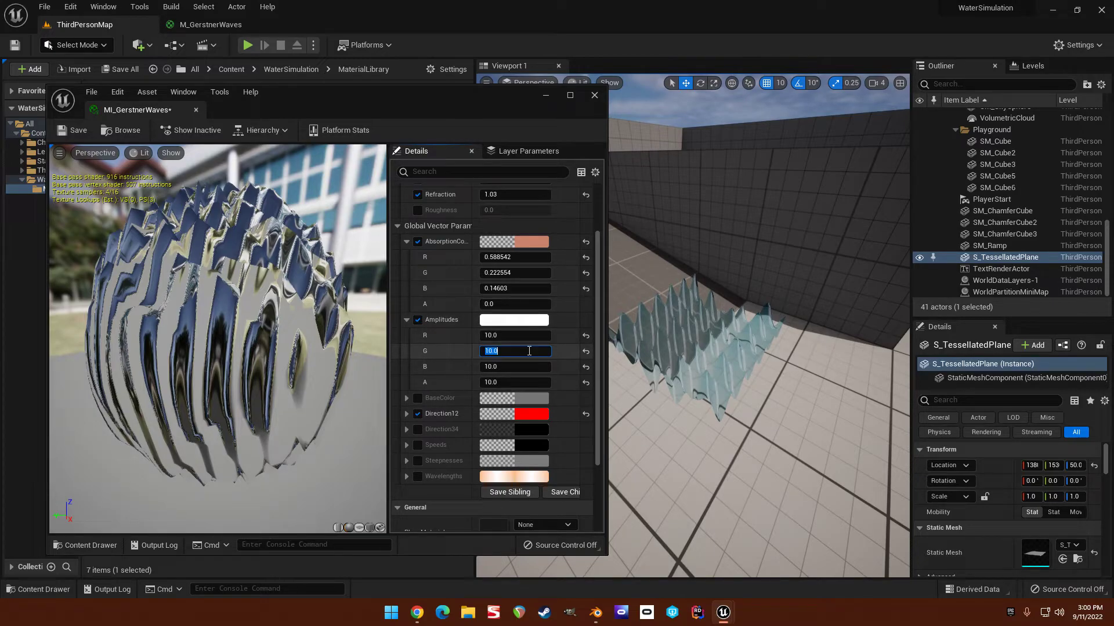
text(0)
key(Tab)
text(0)
key(Tab)
text(0)
key(Return)
right_drag(754, 348, 742, 324)
drag(388, 93, 364, 68)
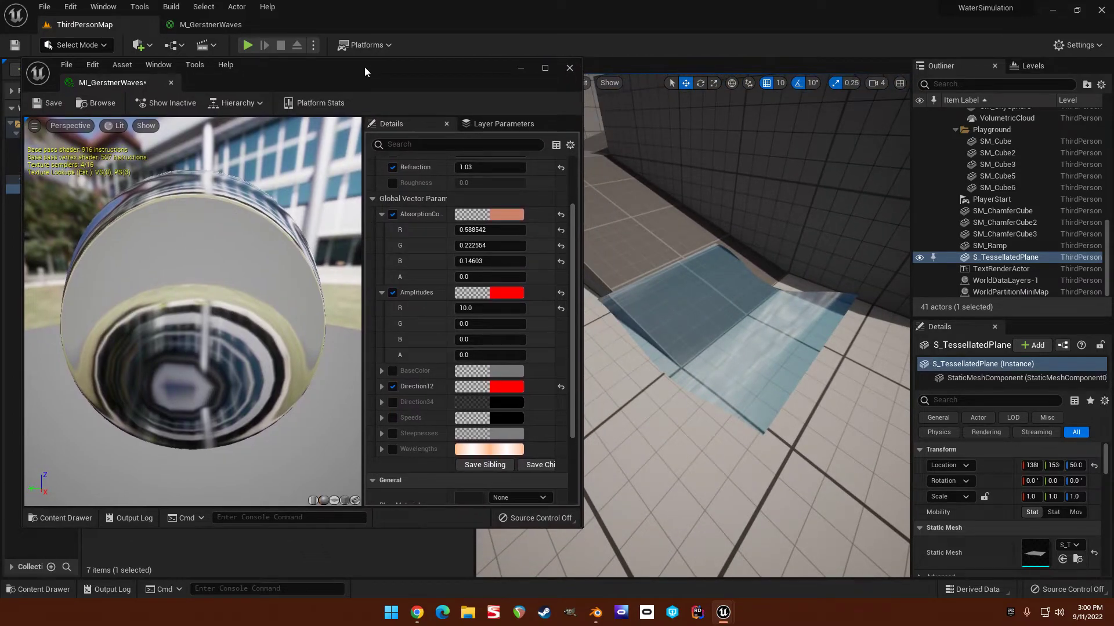
Expand the Speeds vector parameter of the material instance, enable its override and set its R channel to 32.
scroll(409, 406, down, 2)
click(382, 362)
click(393, 362)
click(510, 377)
text(32)
key(Return)
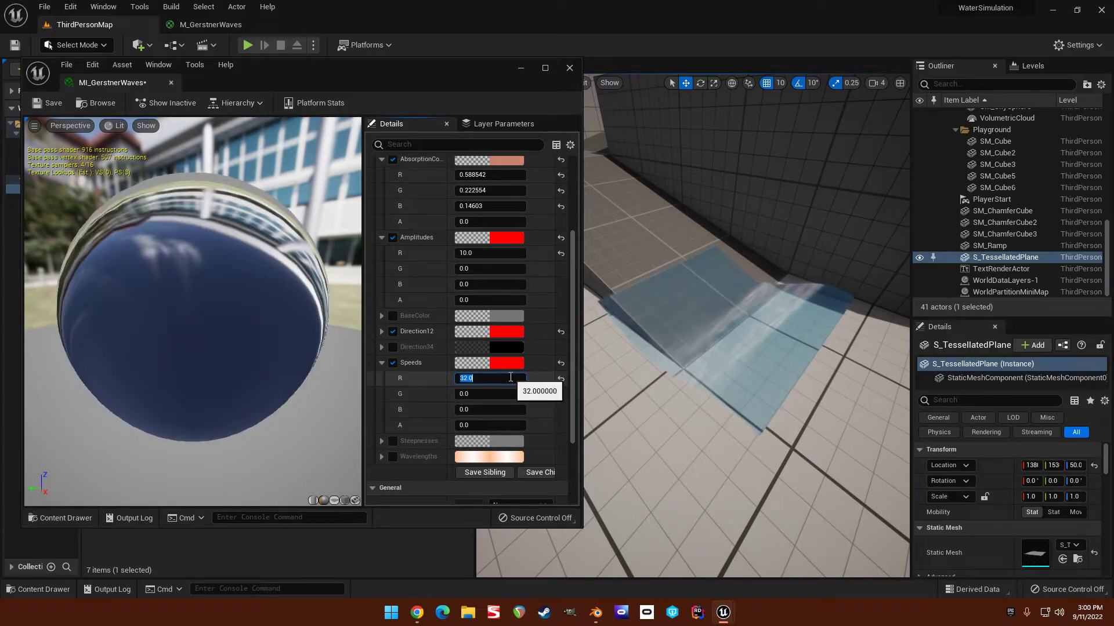
Set the R channel of Amplitudes to 5.
scroll(405, 405, down, 2)
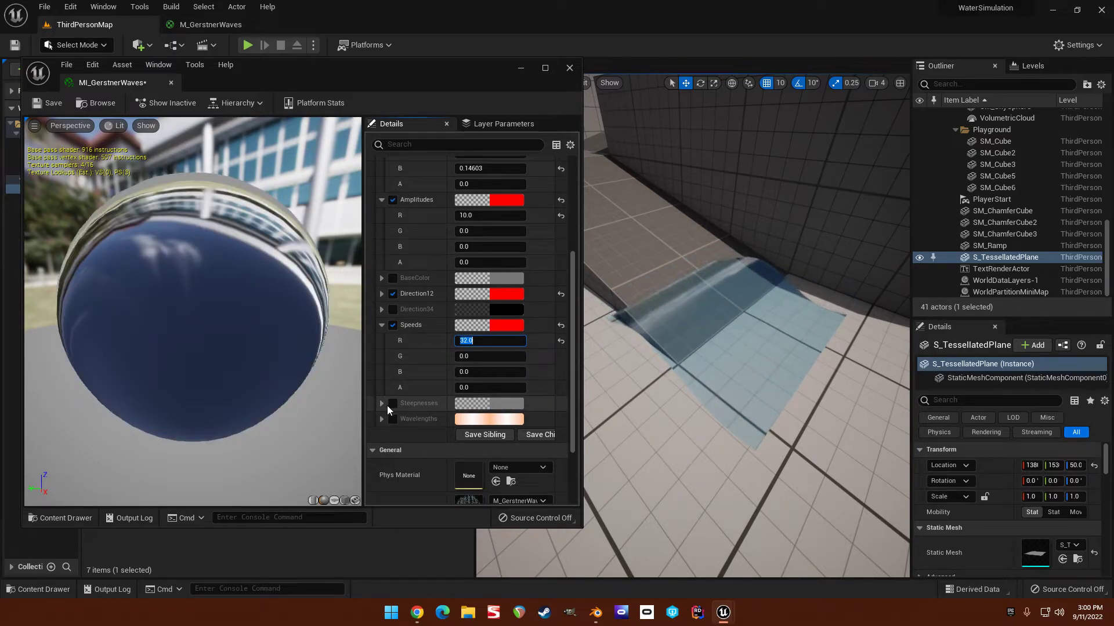
scroll(412, 353, up, 3)
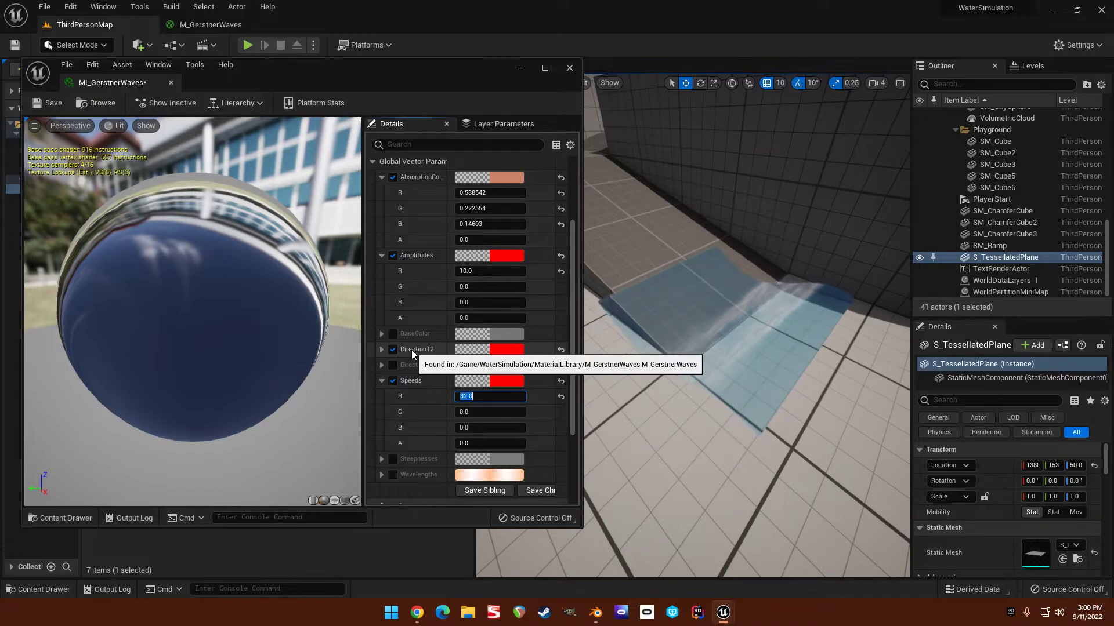
scroll(415, 350, up, 6)
scroll(422, 353, down, 6)
scroll(422, 354, down, 2)
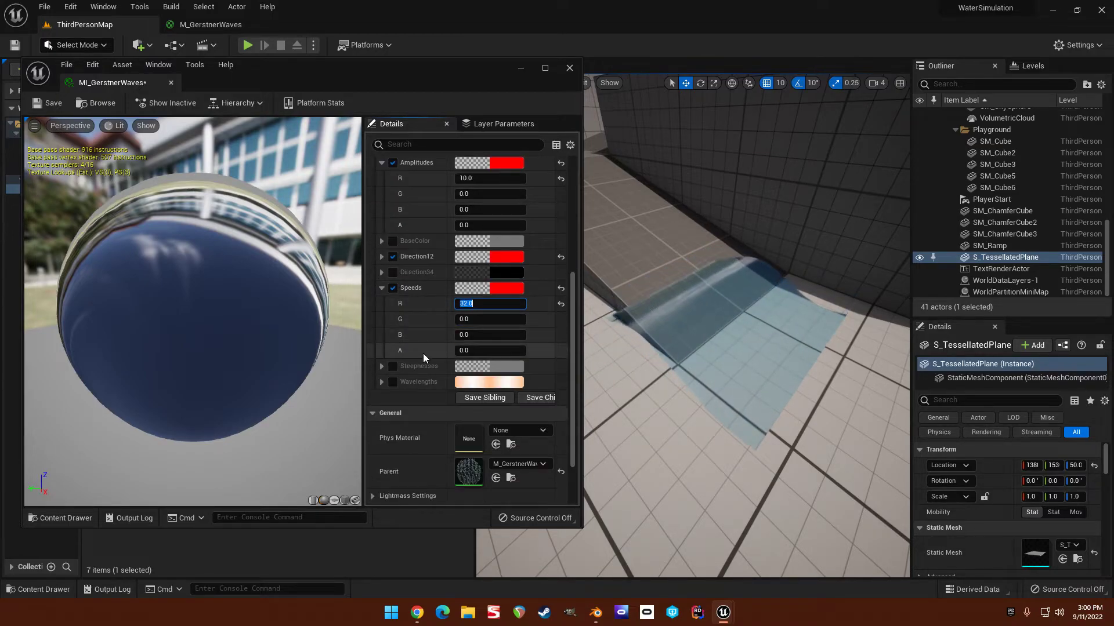
scroll(427, 357, down, 1)
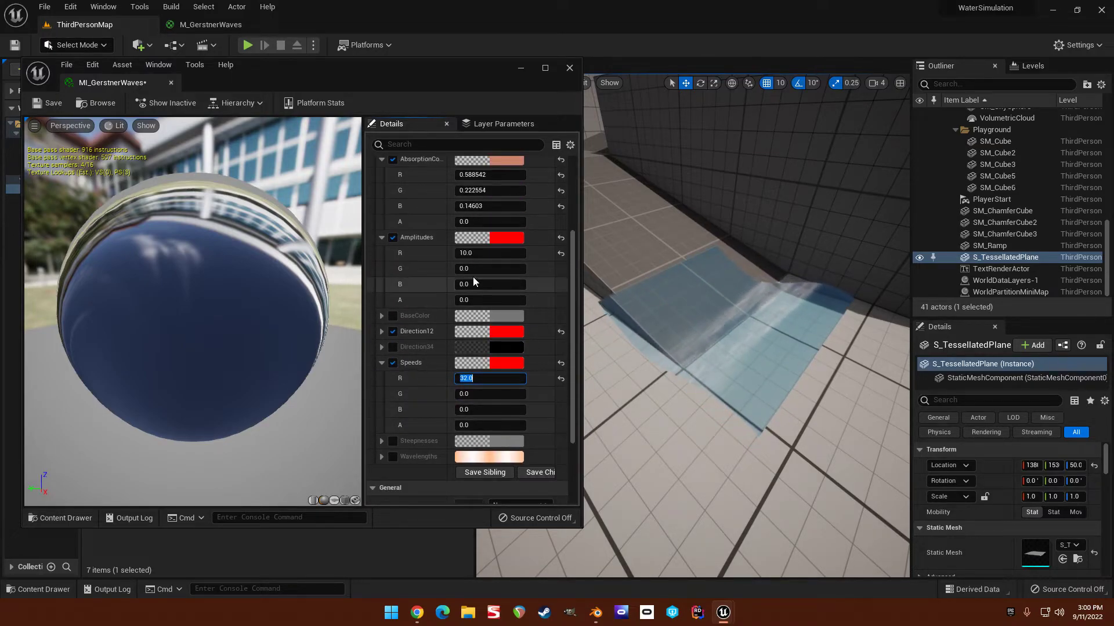
click(497, 254)
text(5)
key(Return)
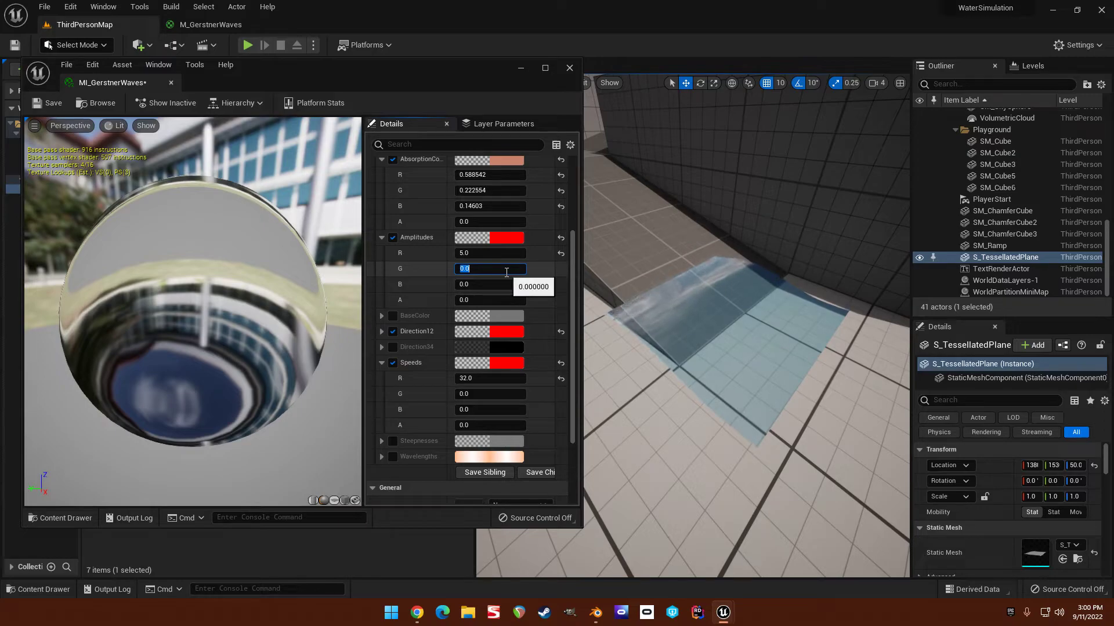
Isolate the second wave by setting the Amplitudes G channel to 10 and the R channel to 0.
text(10)
key(Return)
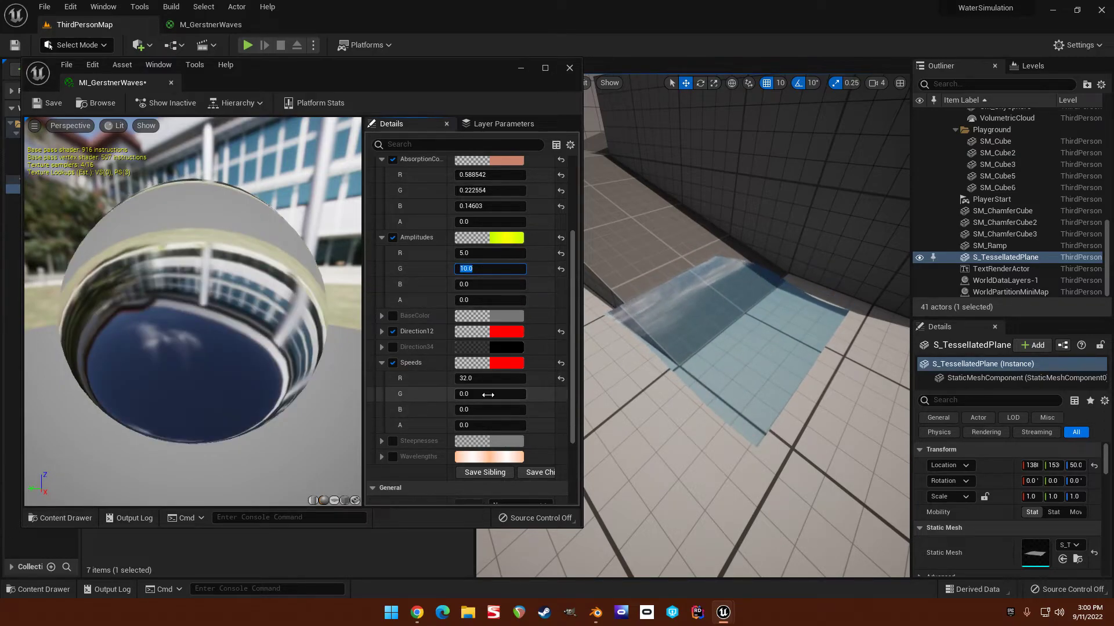
click(478, 254)
text(0)
key(Return)
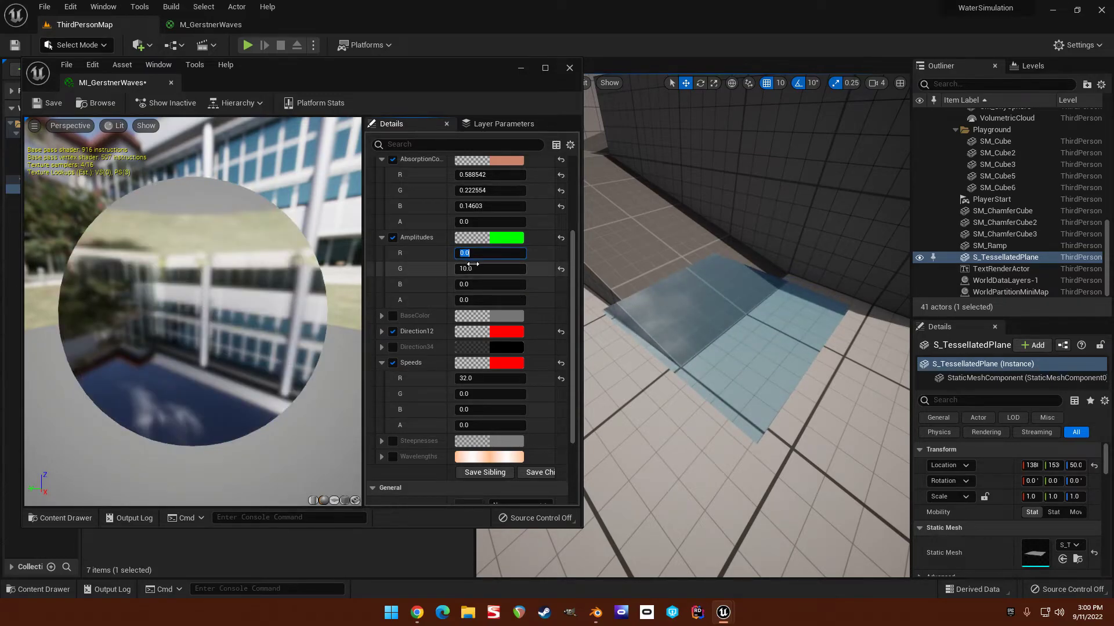
Expand both direction parameters and set the B and A channels of Direction12 to 0.707.
click(381, 347)
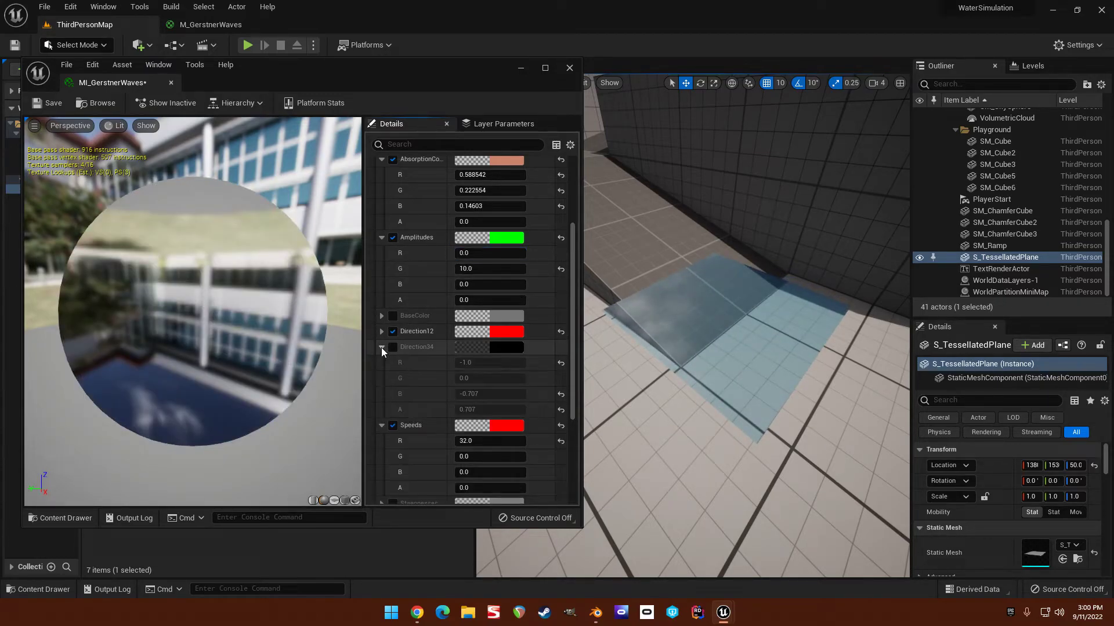
click(382, 332)
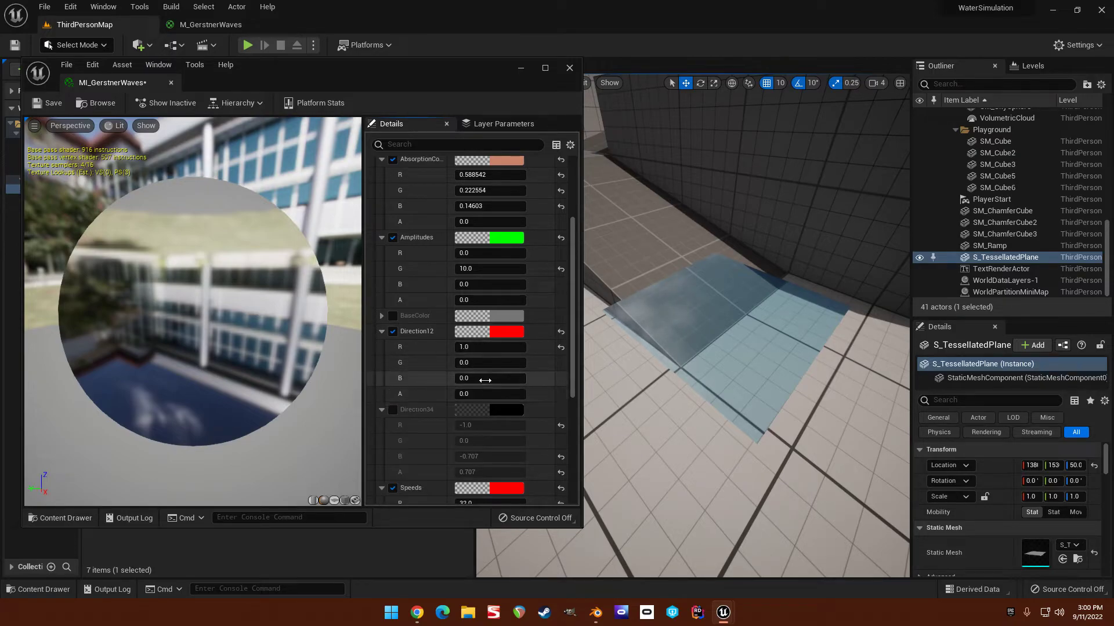
text(1)
key(Return)
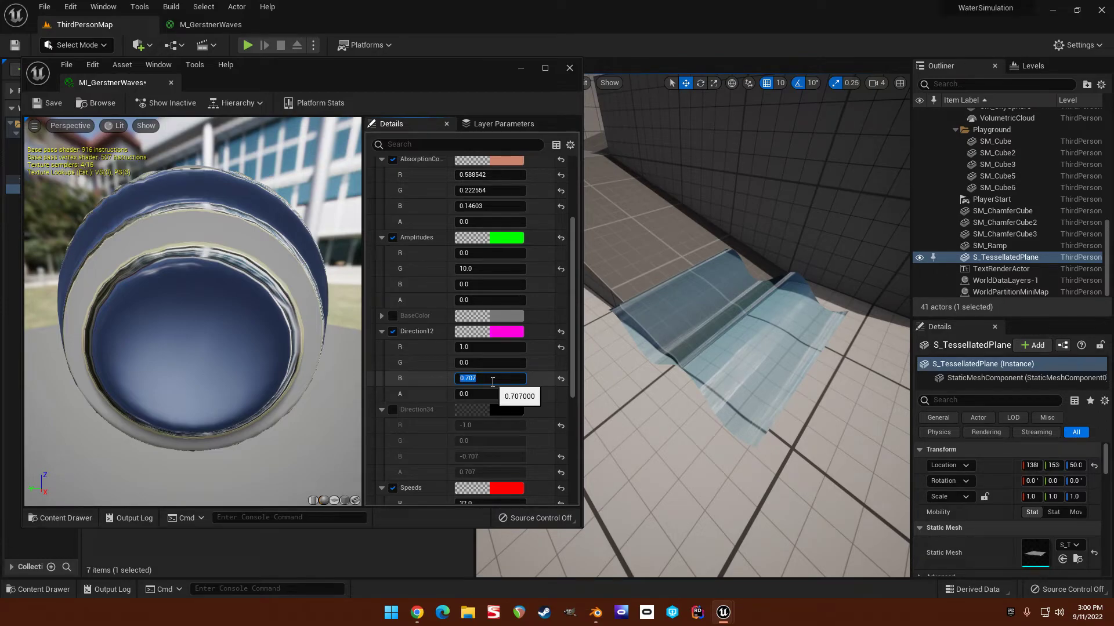
click(504, 393)
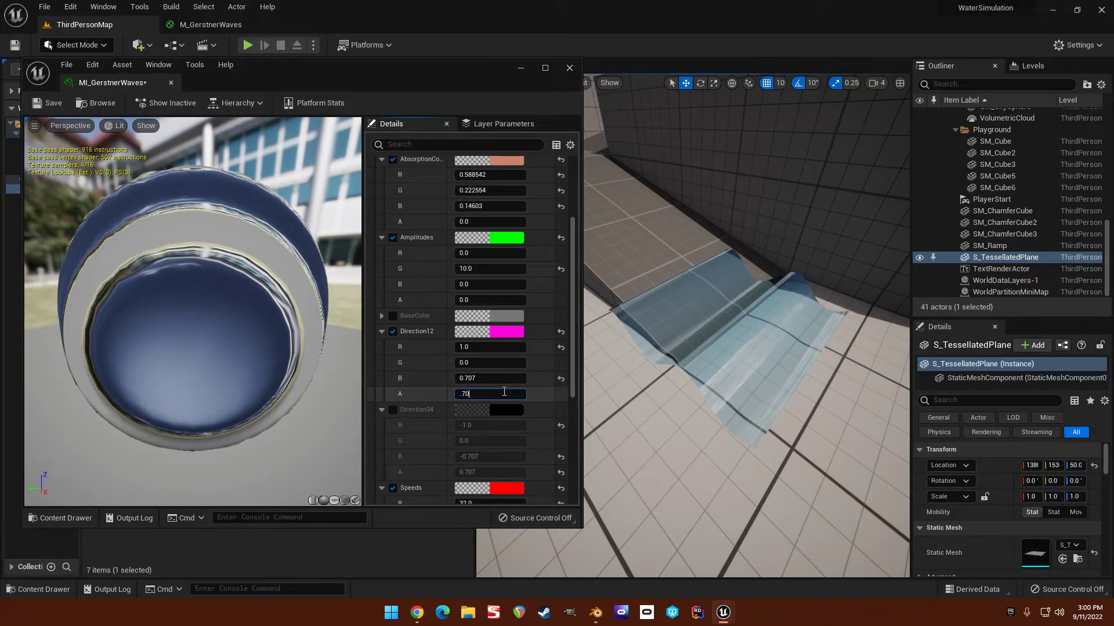
text(.707)
key(Return)
Combine the first two waves by setting the Amplitudes G channel to 3 and the R channel to 5.
right_drag(766, 314, 766, 313)
text(2)
key(Return)
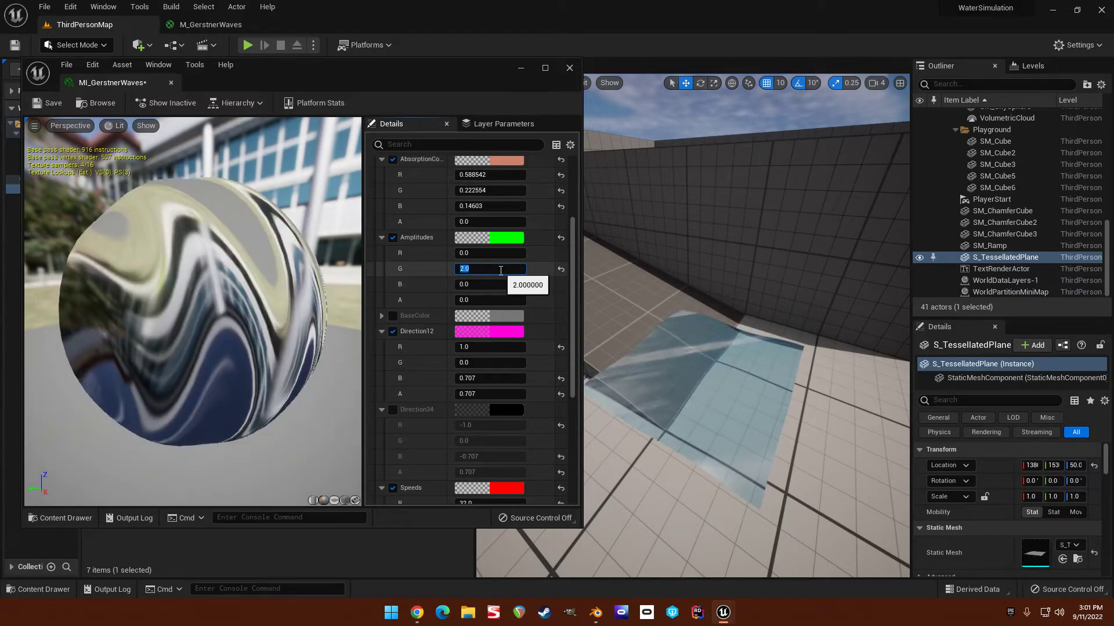
text(3)
key(Return)
click(494, 254)
text(5)
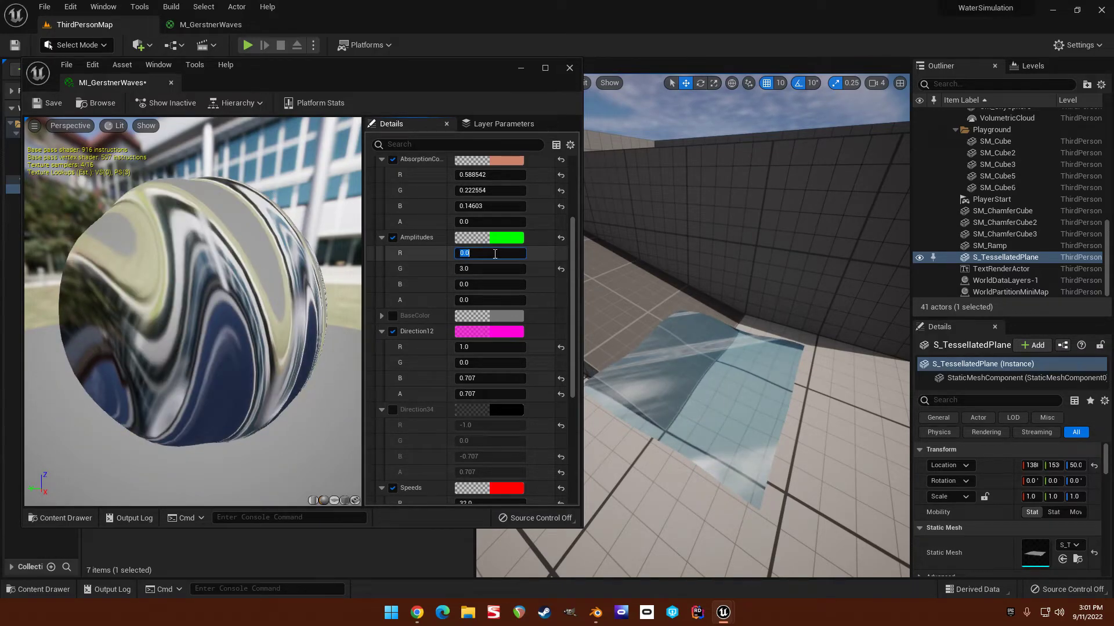
key(Return)
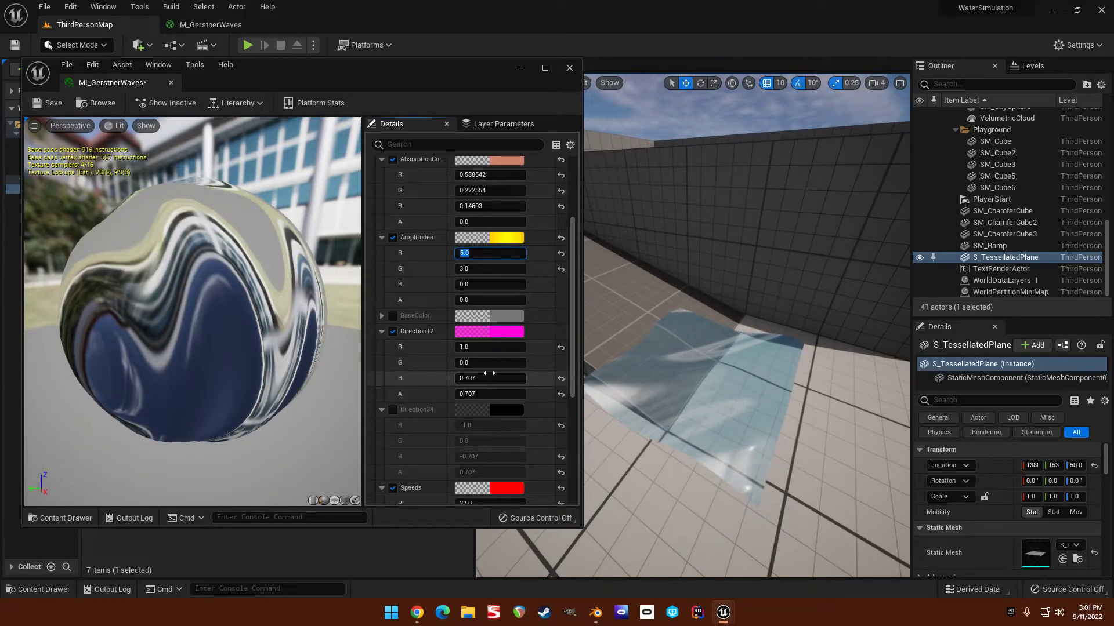
Set the G channel of Speeds to 20, after trying 16.
scroll(475, 371, up, 2)
scroll(477, 373, down, 5)
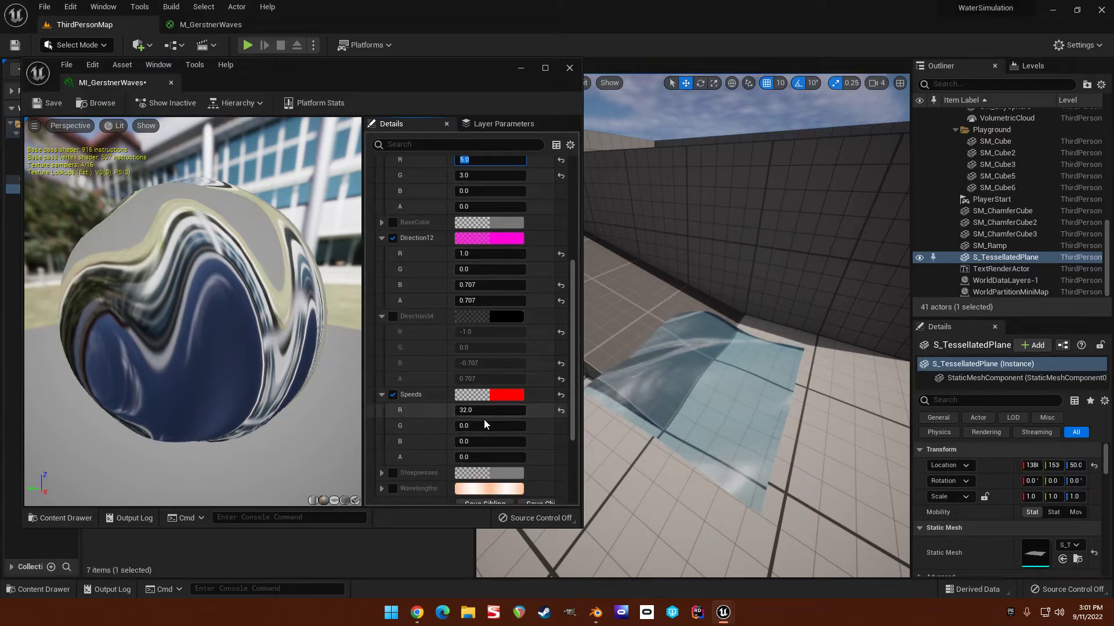
mouse_move(490, 426)
mouse_down()
mouse_move(505, 426)
mouse_move(485, 428)
mouse_up()
text(16)
key(Return)
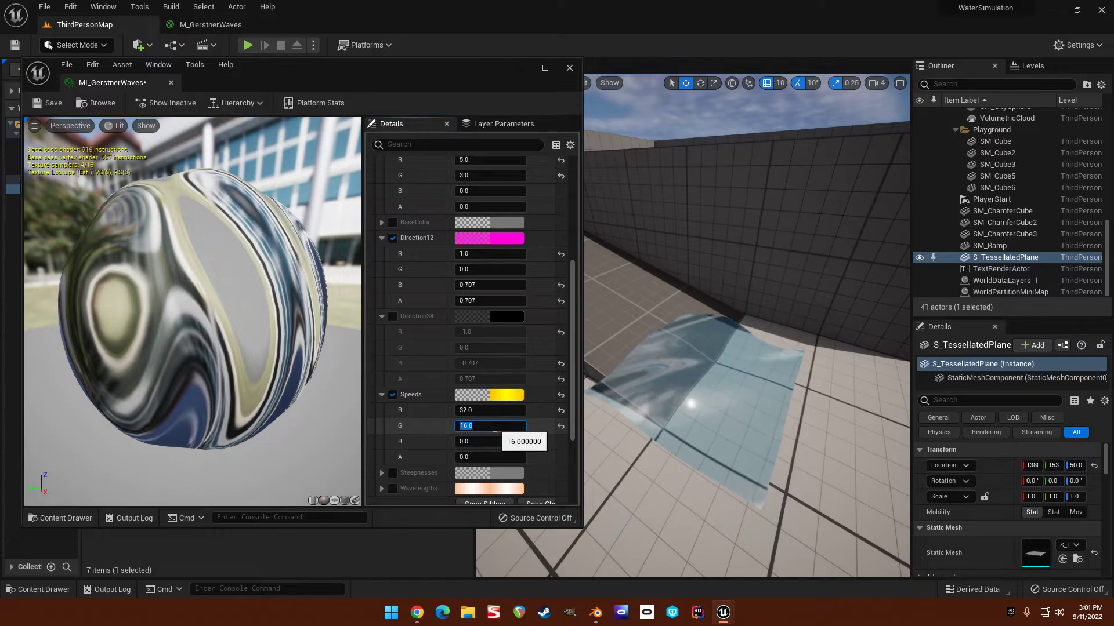
key(Return)
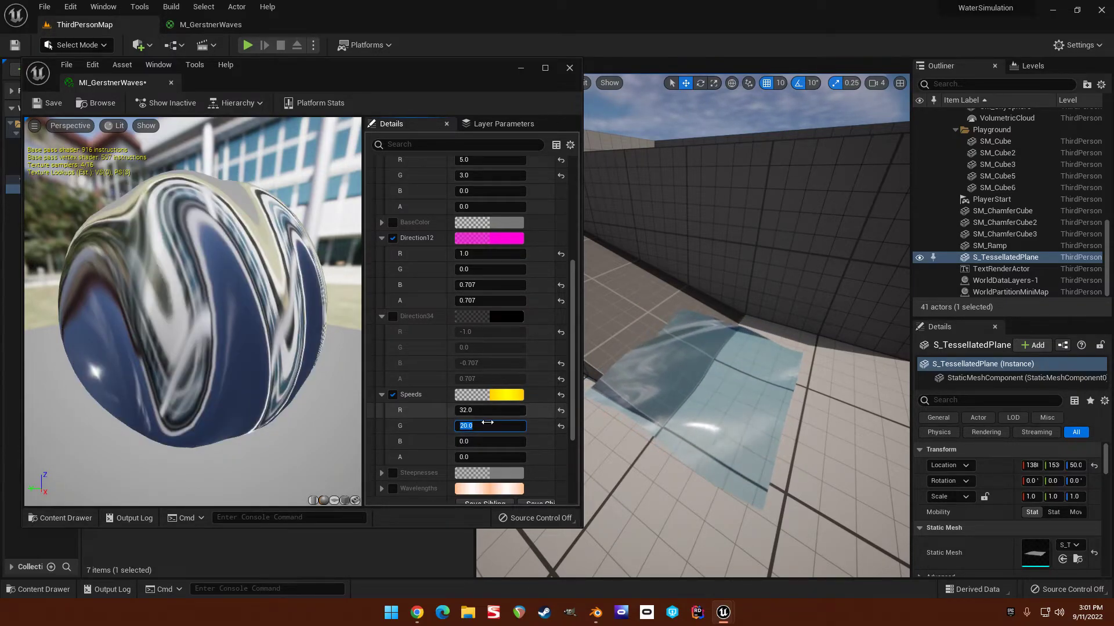
Expand the Wavelengths parameter, enable its override and set its G channel to 75.
scroll(375, 400, down, 4)
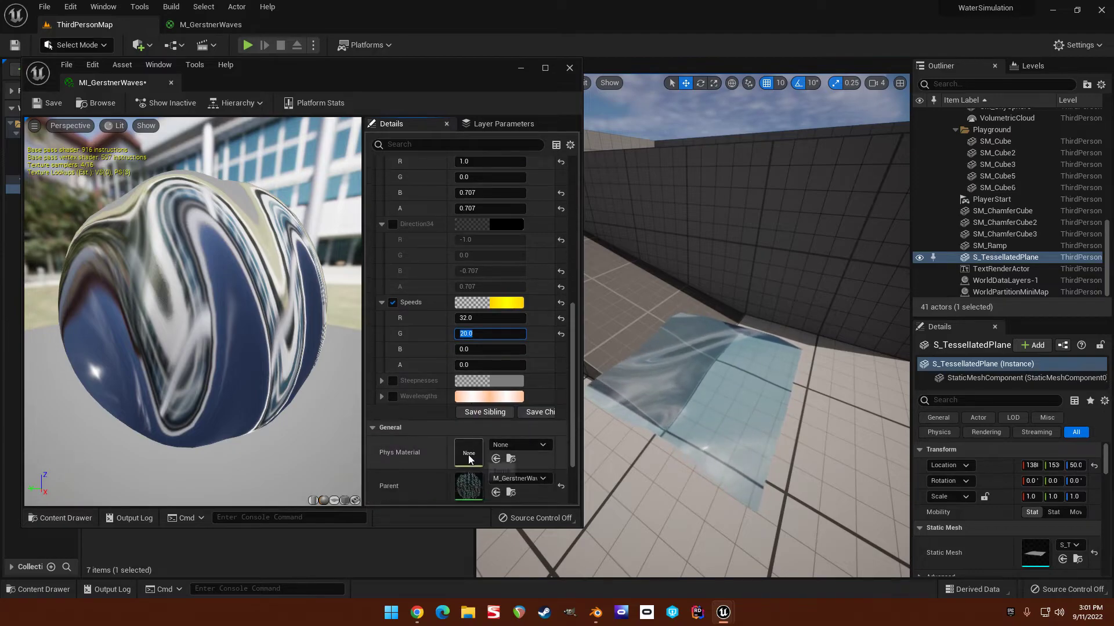
click(381, 397)
click(393, 397)
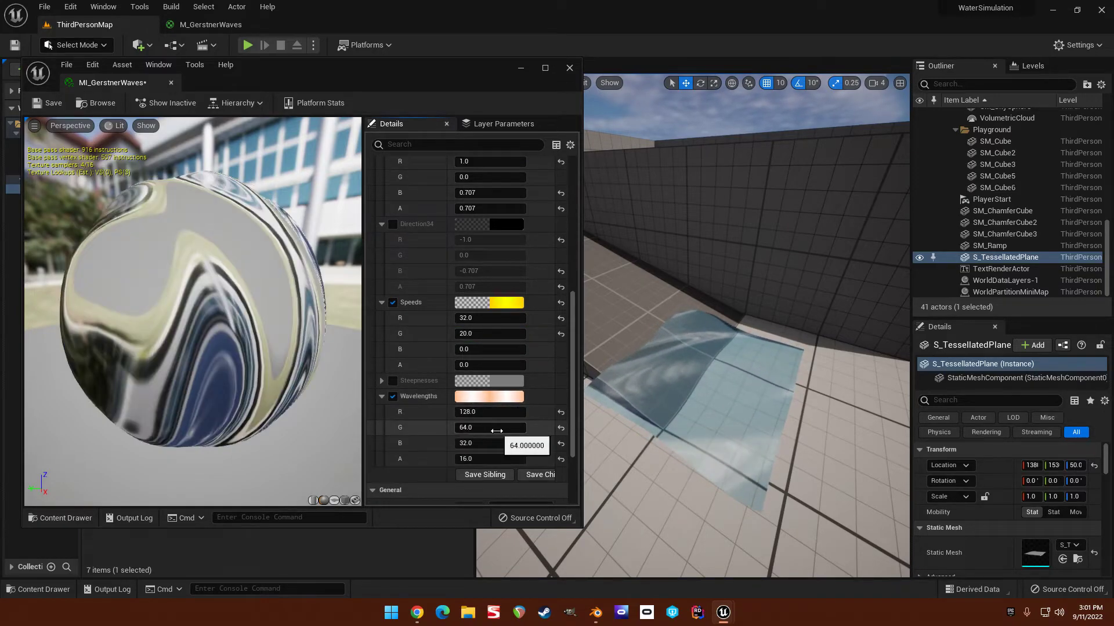
click(495, 413)
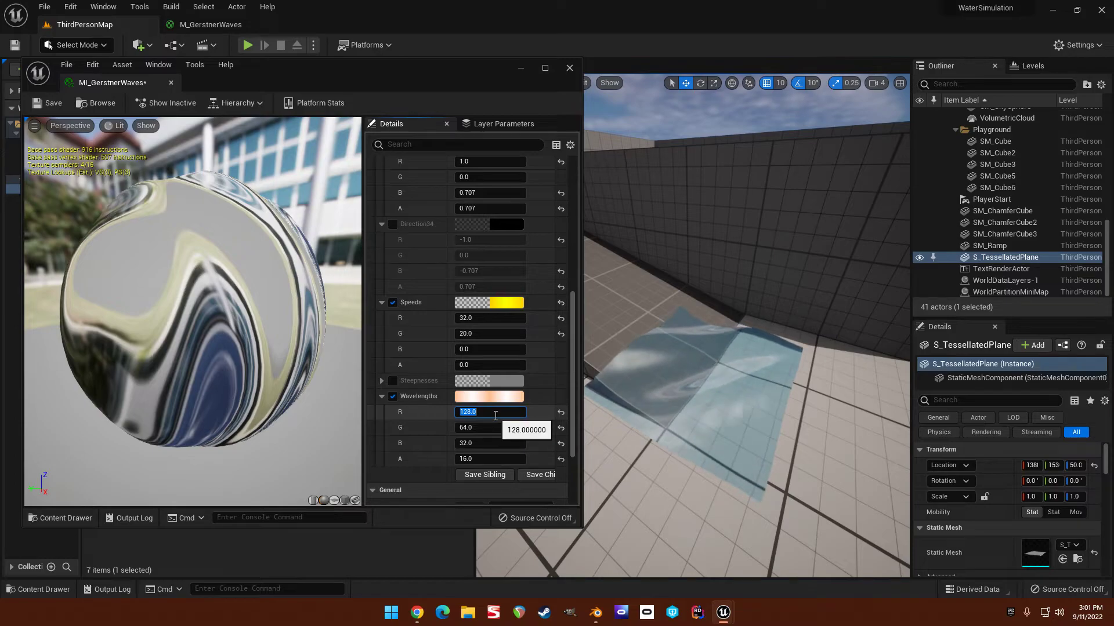
click(495, 427)
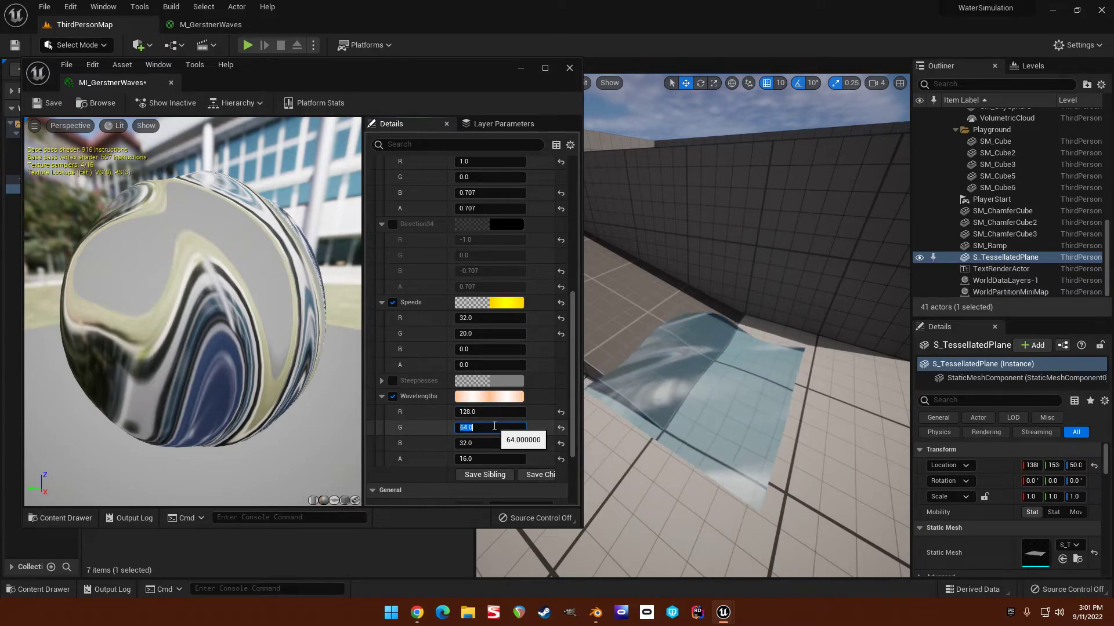
key(Return)
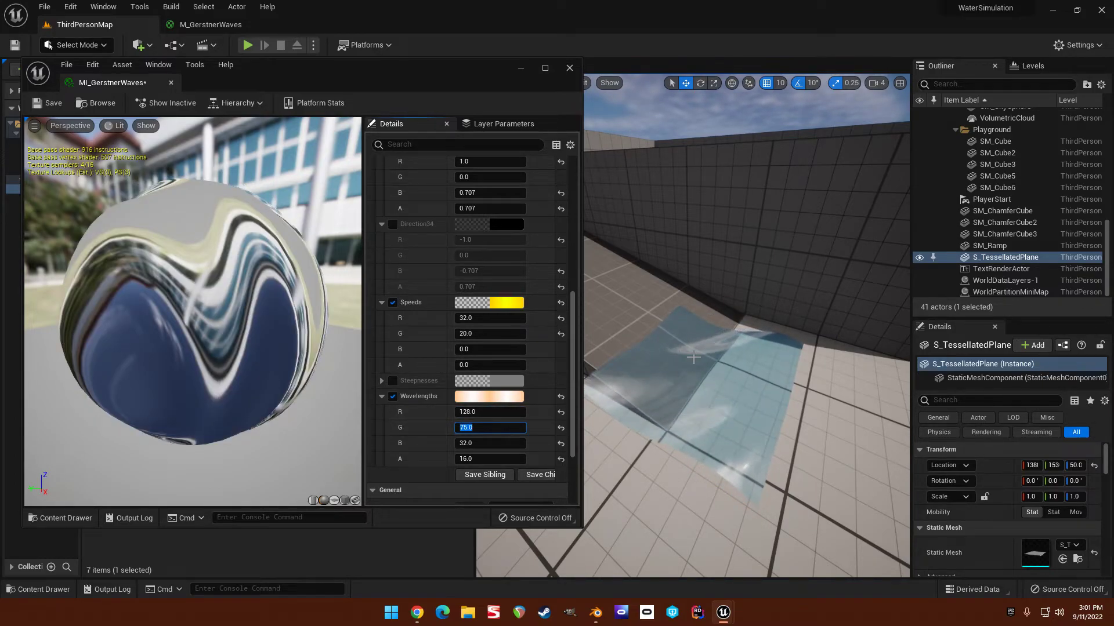
Add the third wave by setting the Amplitudes B channel to 1, after trying 4.
right_drag(692, 359, 664, 328)
scroll(535, 307, up, 7)
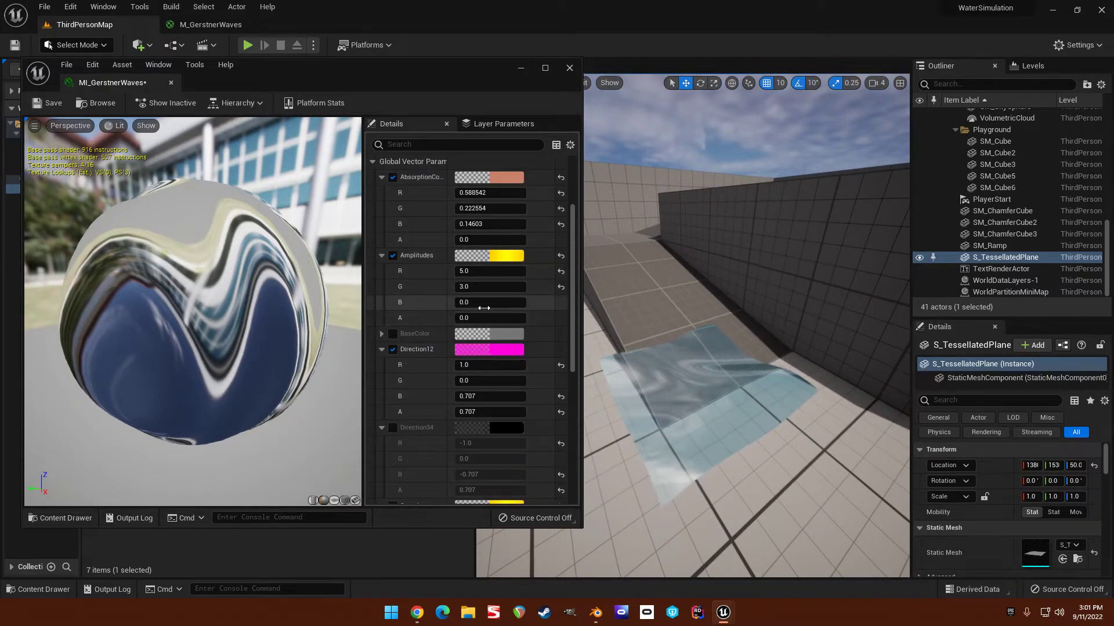
text(4)
key(Return)
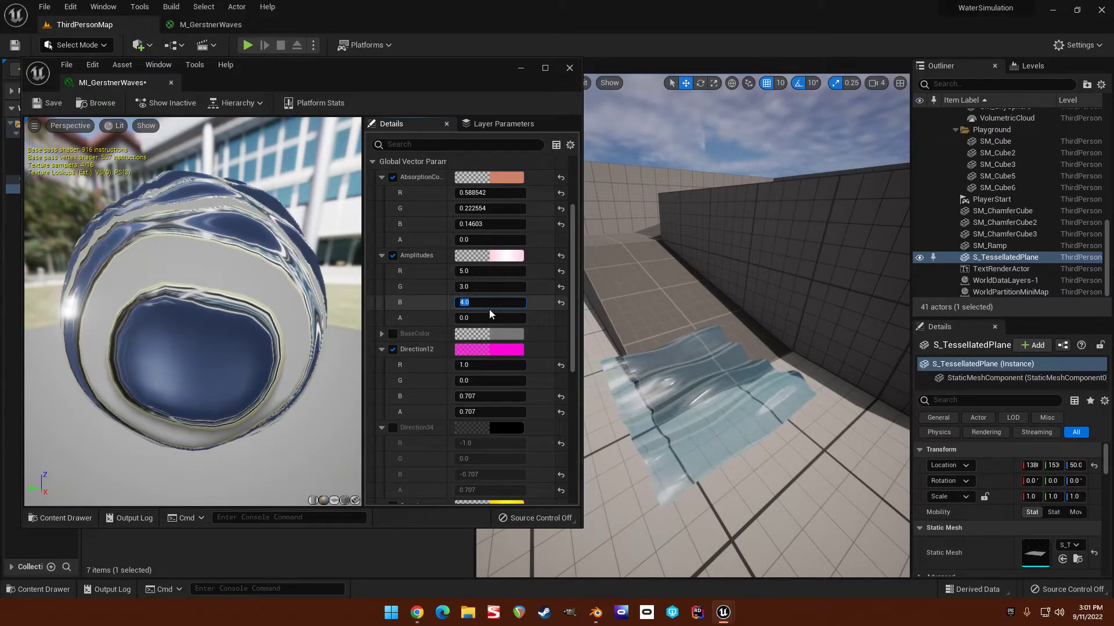
text(1)
key(Return)
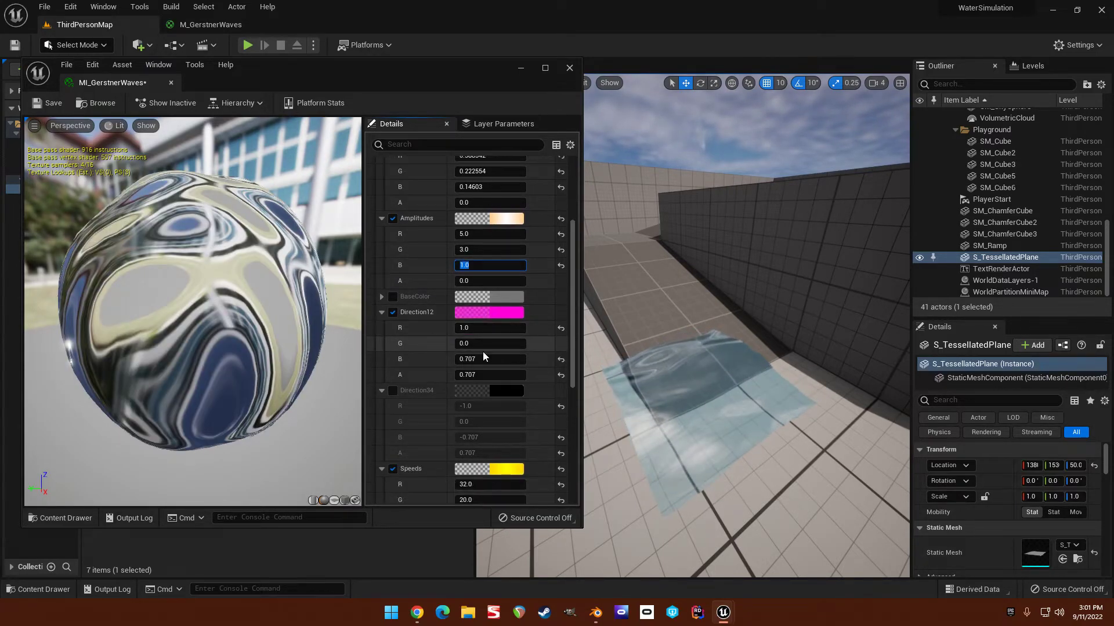
Enable the Direction34 override and set its G channel to -1.
scroll(499, 315, down, 2)
click(393, 354)
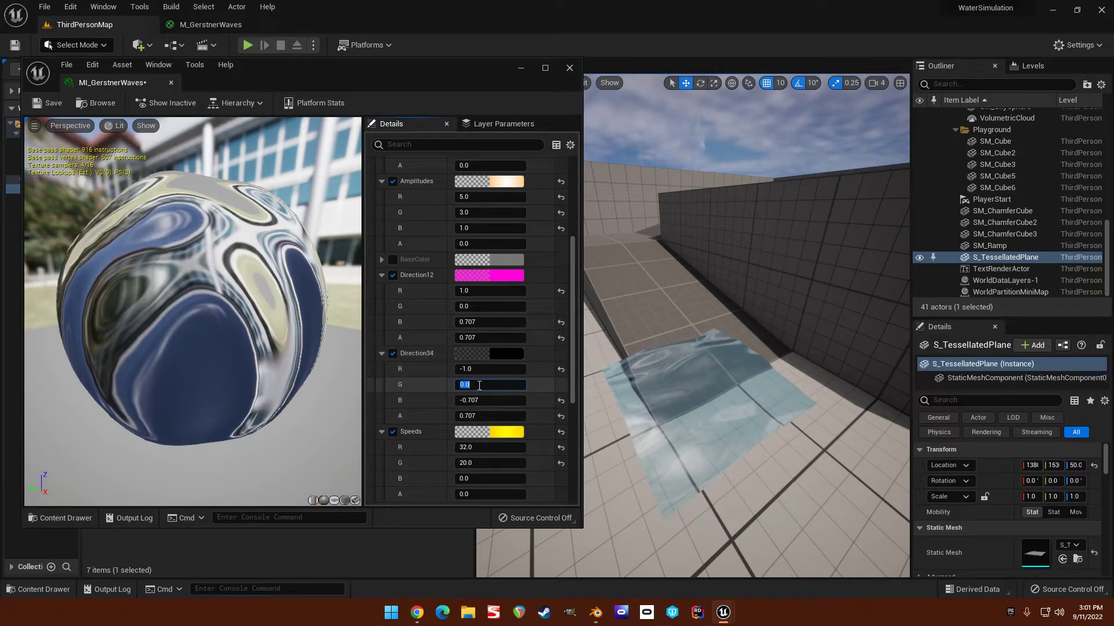
click(479, 386)
text(-1)
key(Return)
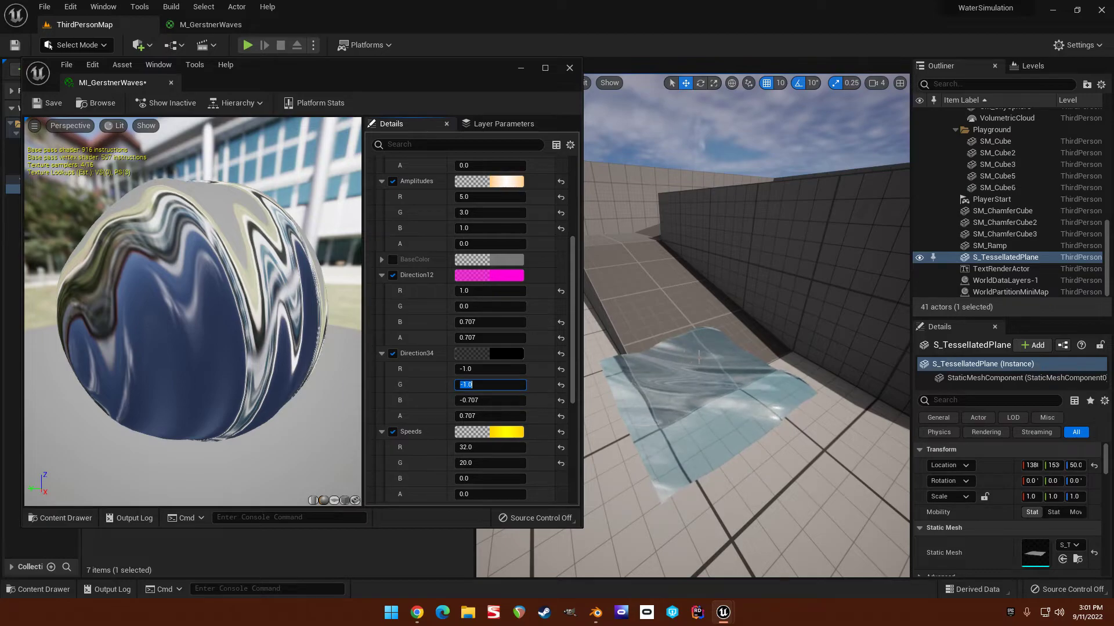
Try a value of 4 for the Amplitudes A channel and inspect the water plane up close.
scroll(505, 286, up, 3)
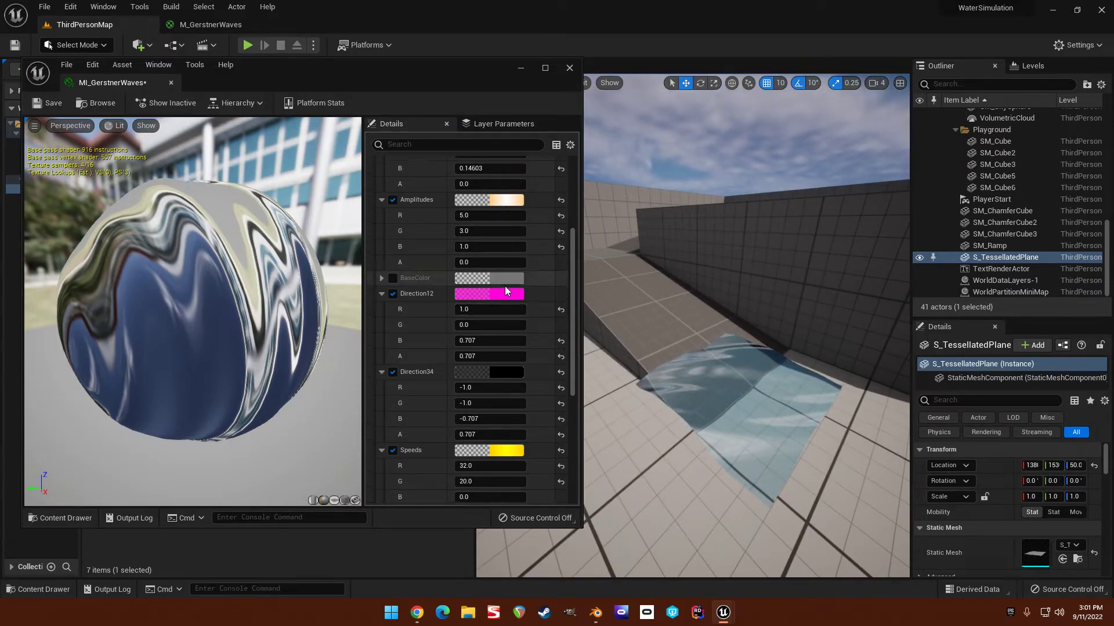
scroll(493, 279, down, 1)
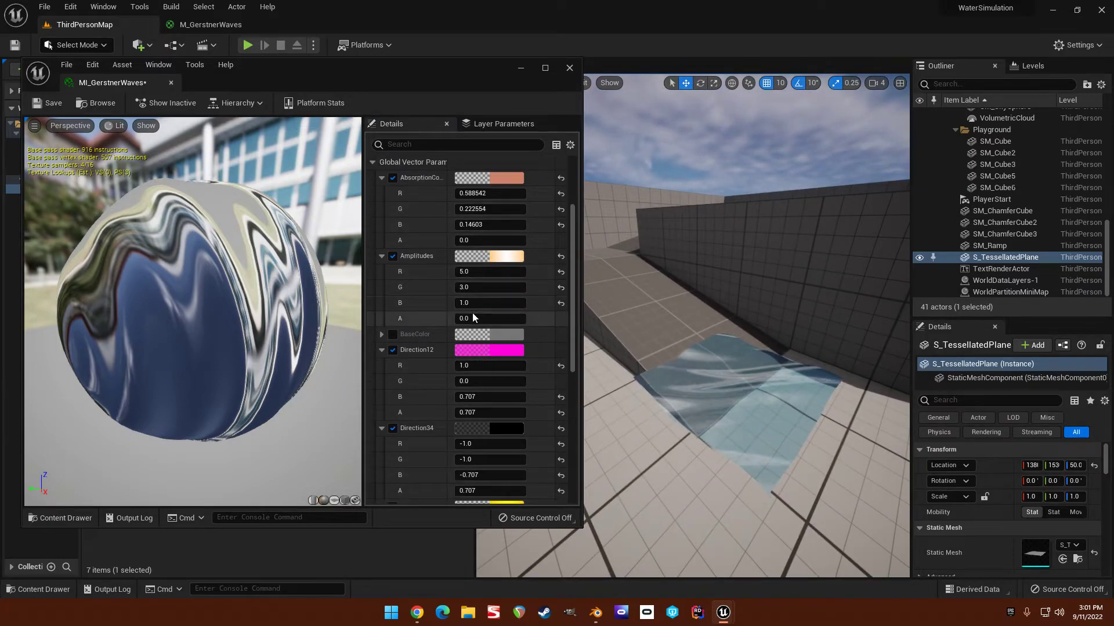
click(504, 317)
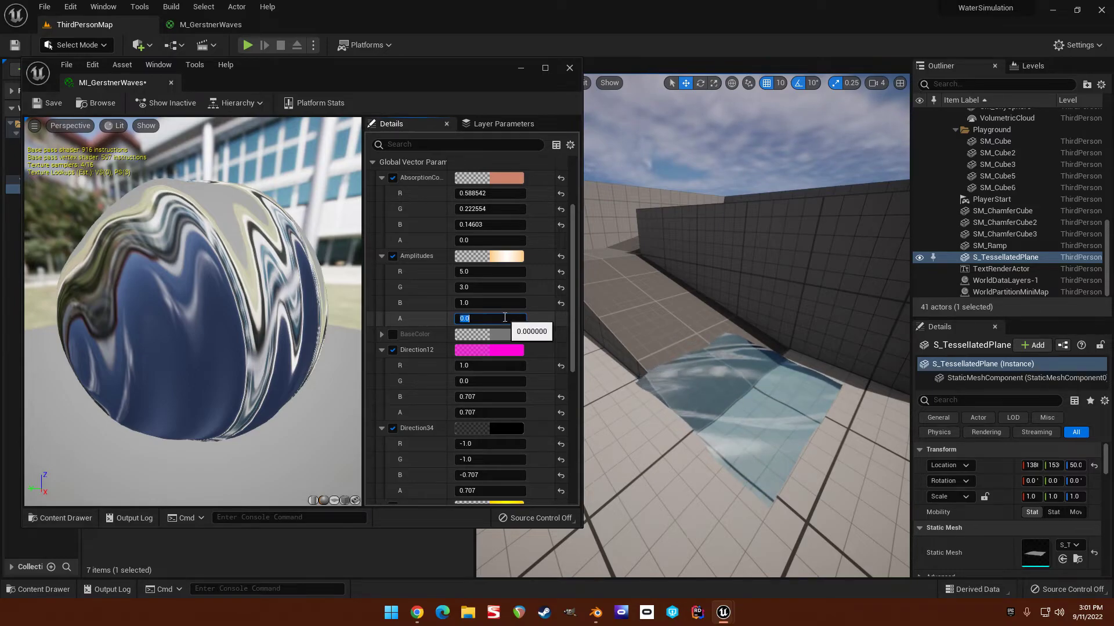
text(4)
key(Return)
mouse_move(838, 360)
right_down()
mouse_move(837, 389)
mouse_move(837, 366)
right_up()
key(w)
key(s)
key(w)
Set the A channel of Amplitudes to 1.
scroll(492, 364, down, 2)
scroll(491, 330, up, 1)
click(506, 300)
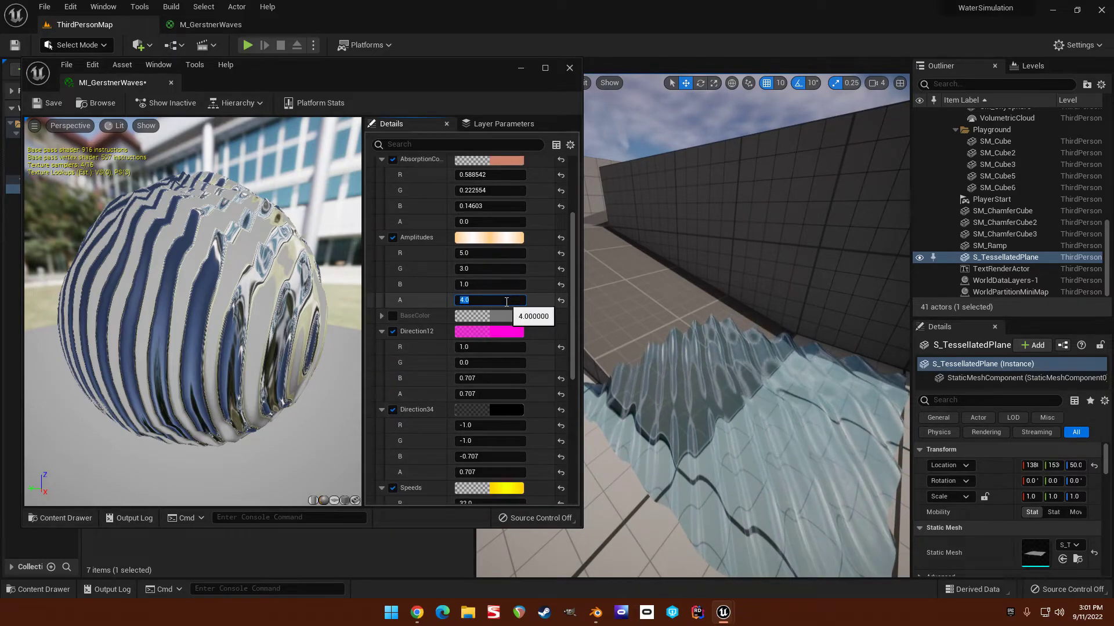
text(1)
key(Return)
Raise the A channel of Wavelengths to about 36.34 and check the waves on the water plane.
scroll(476, 334, down, 3)
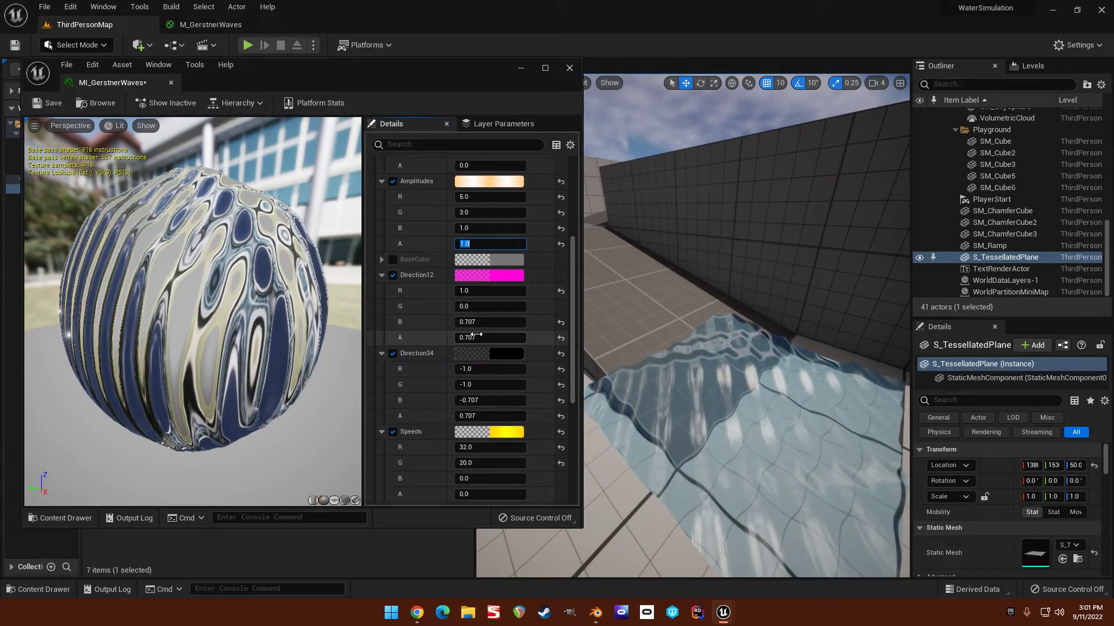
scroll(478, 333, down, 7)
drag(477, 461, 524, 462)
click(483, 462)
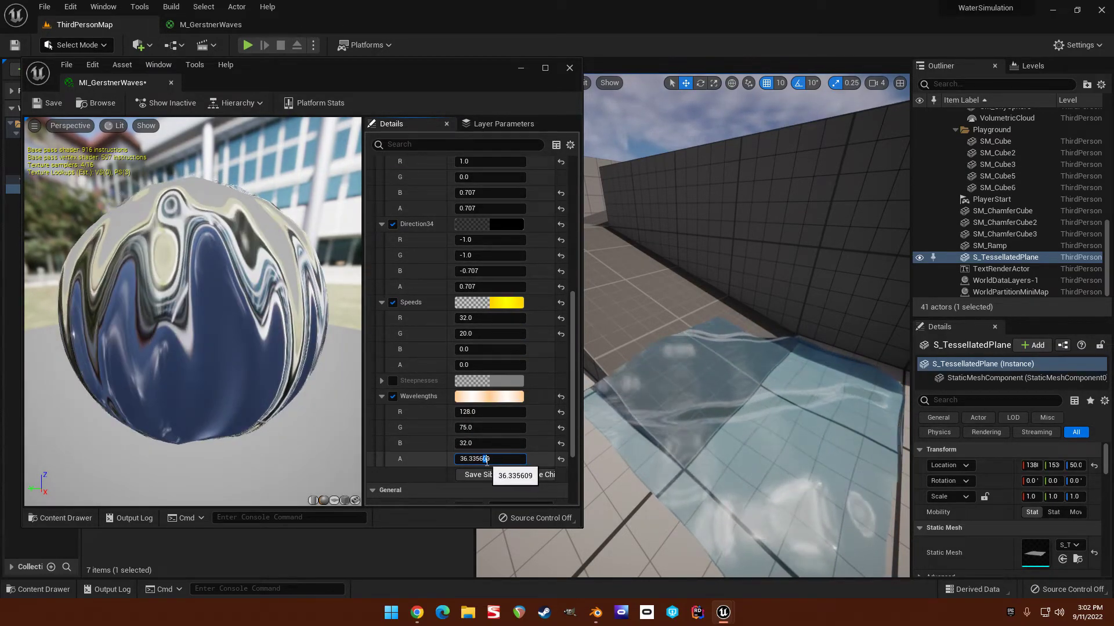
right_drag(730, 377, 730, 377)
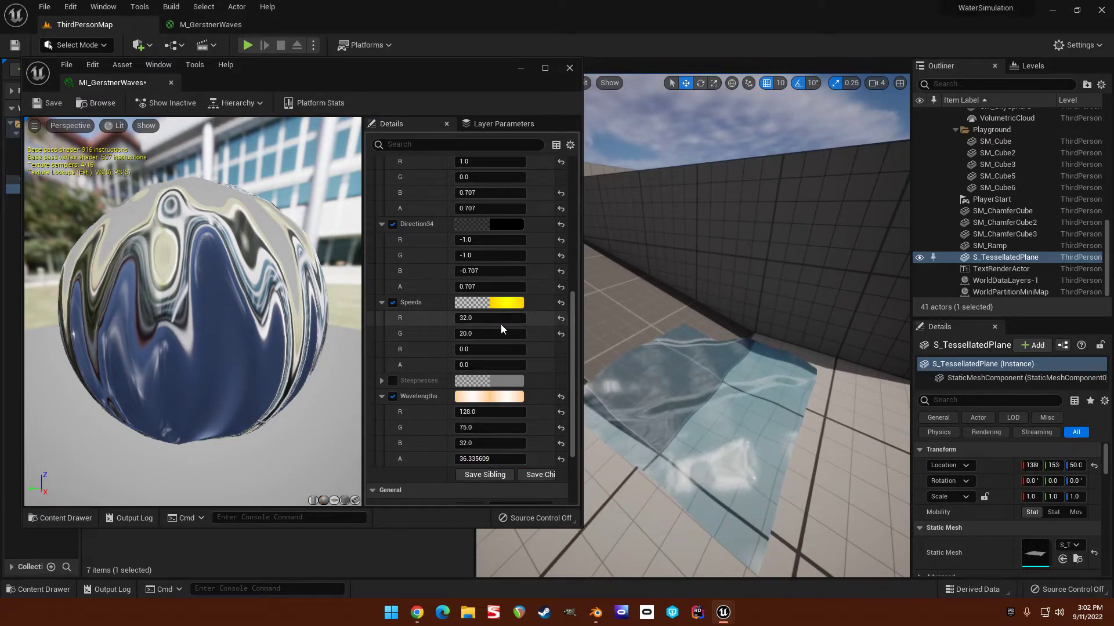
Review the MI_GerstnerWaves parameters and the waves on the water plane, and close the material instance editor.
scroll(504, 327, up, 14)
scroll(504, 327, up, 3)
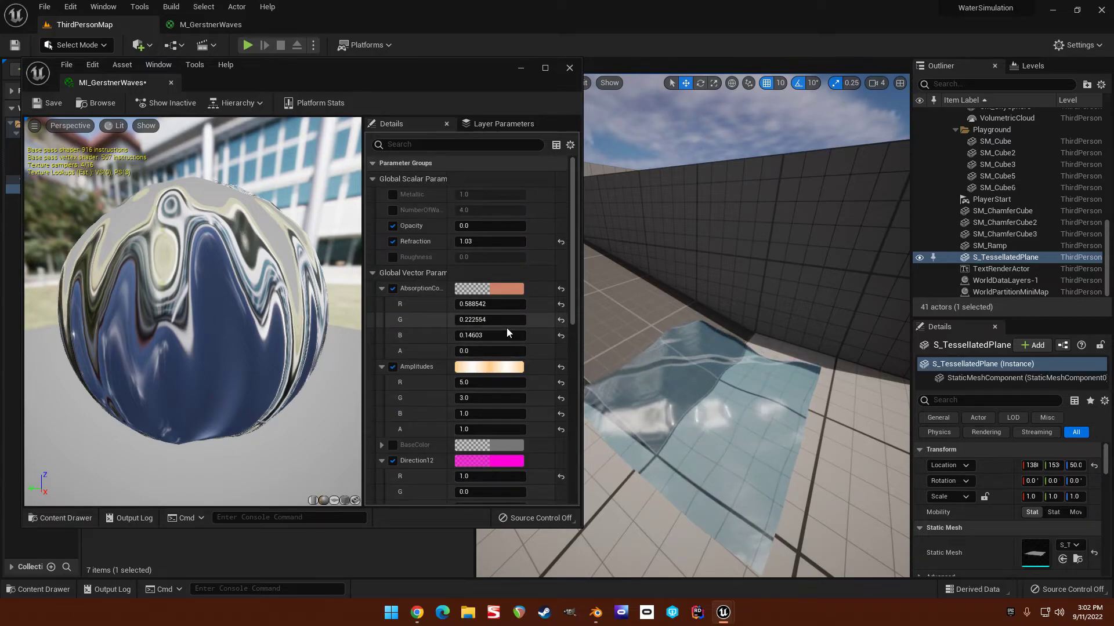
scroll(507, 335, down, 2)
right_drag(748, 325, 781, 335)
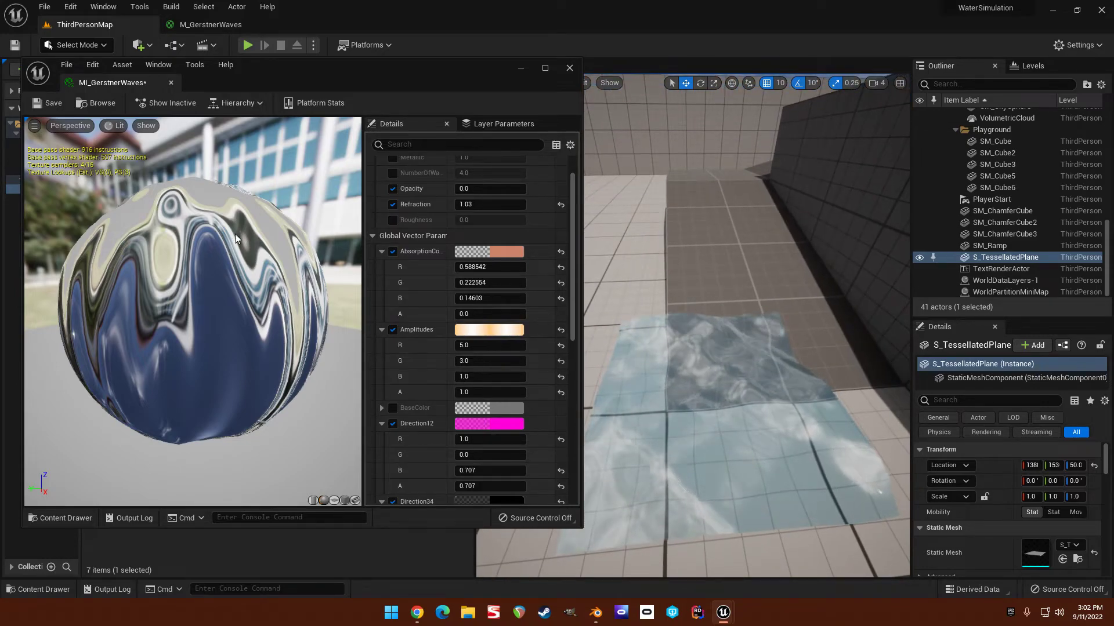
click(172, 83)
click(294, 296)
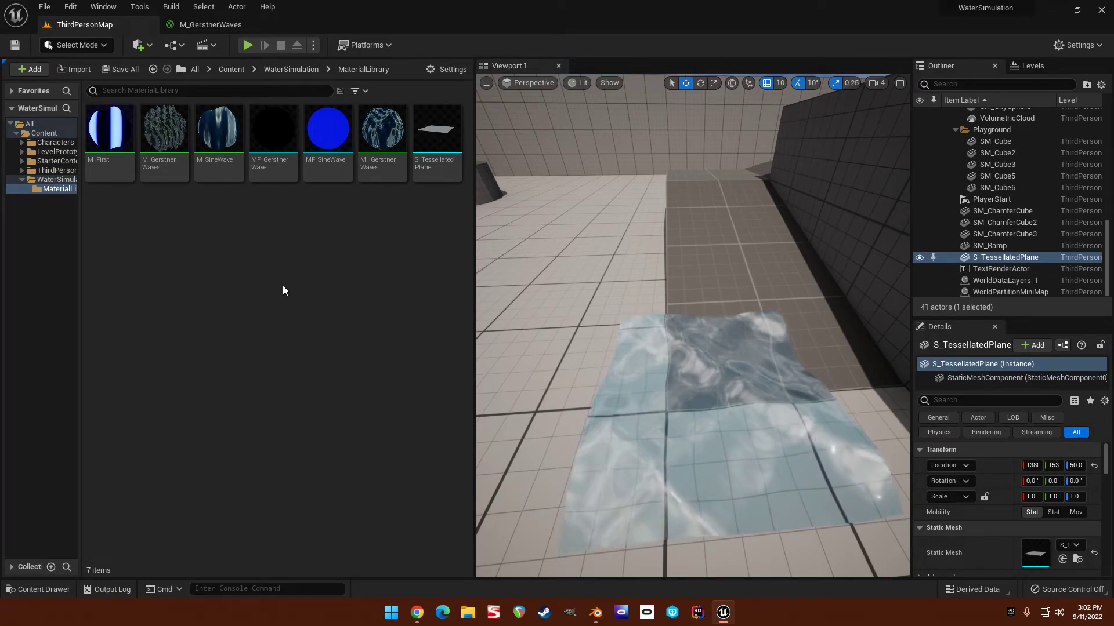
Open M_GerstnerWaves, examine the four-wave node graph and its shader instruction stats, and close the material.
double_click(163, 139)
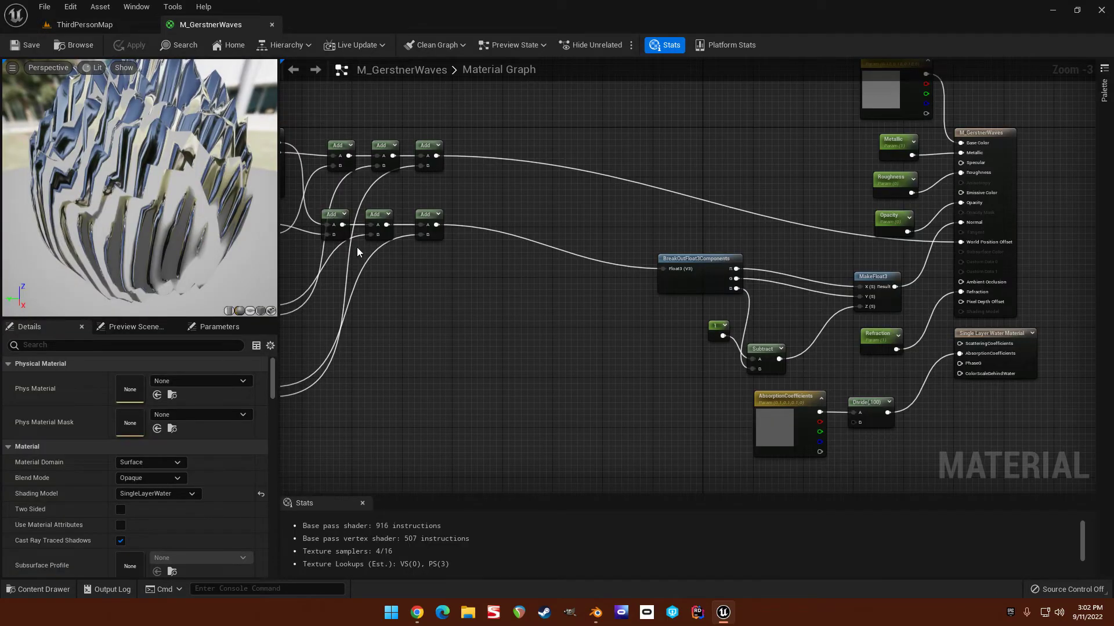
scroll(437, 311, up, 4)
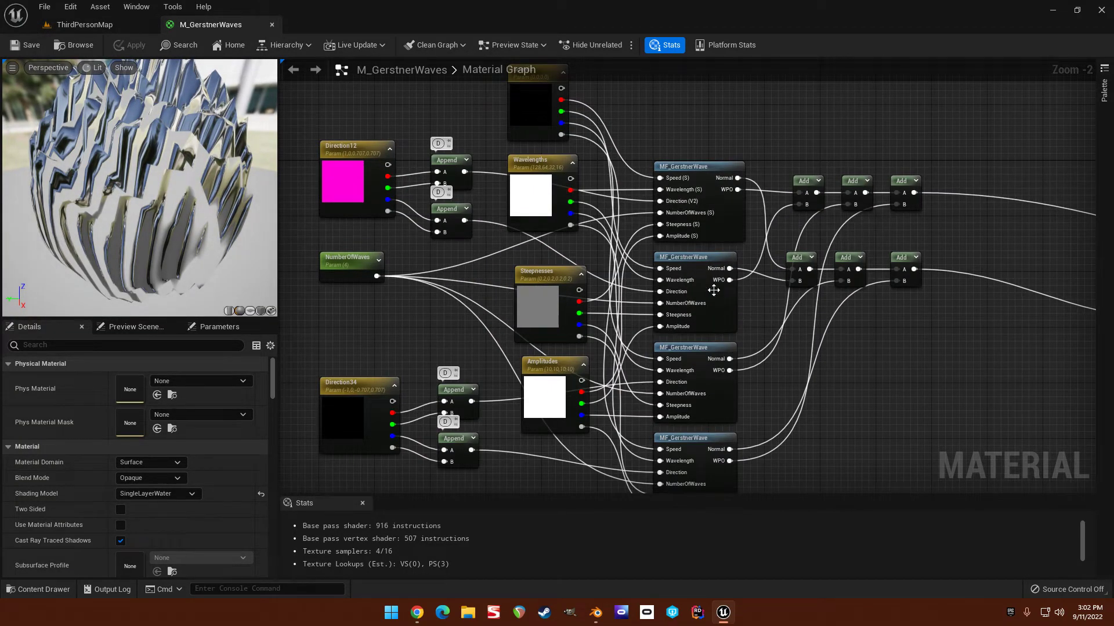
right_drag(836, 351, 785, 312)
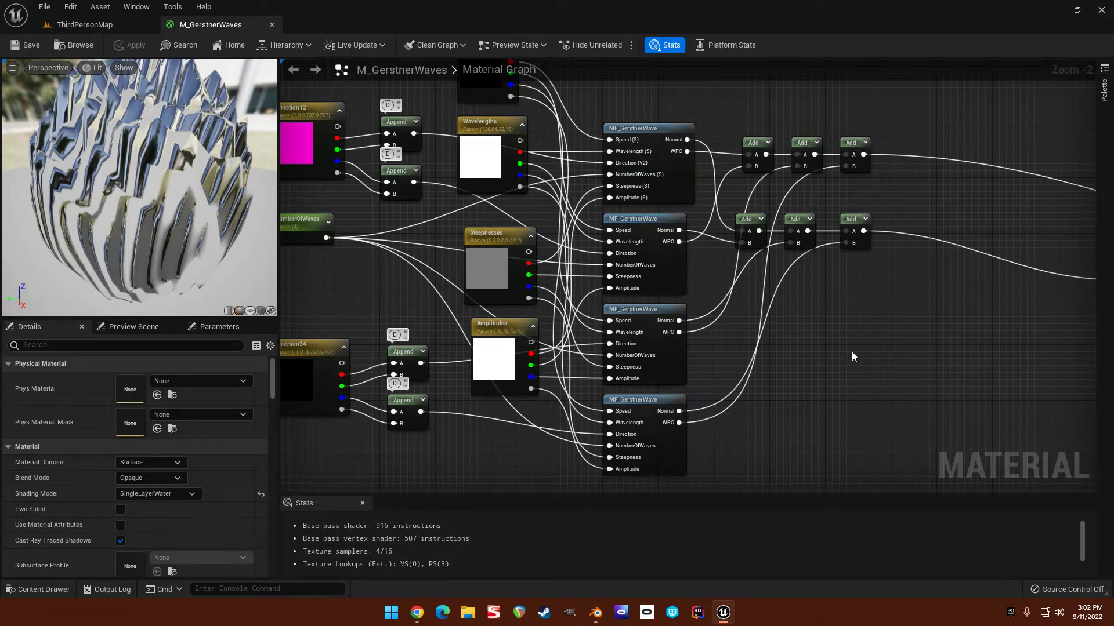
scroll(709, 358, down, 2)
right_drag(709, 360, 682, 310)
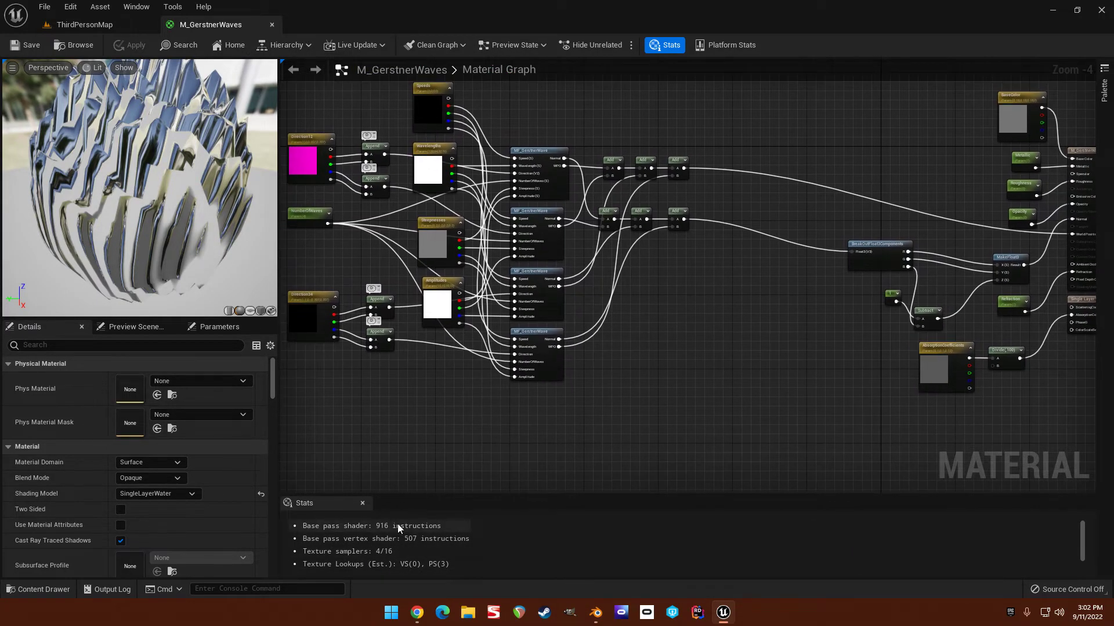
right_drag(628, 400, 537, 349)
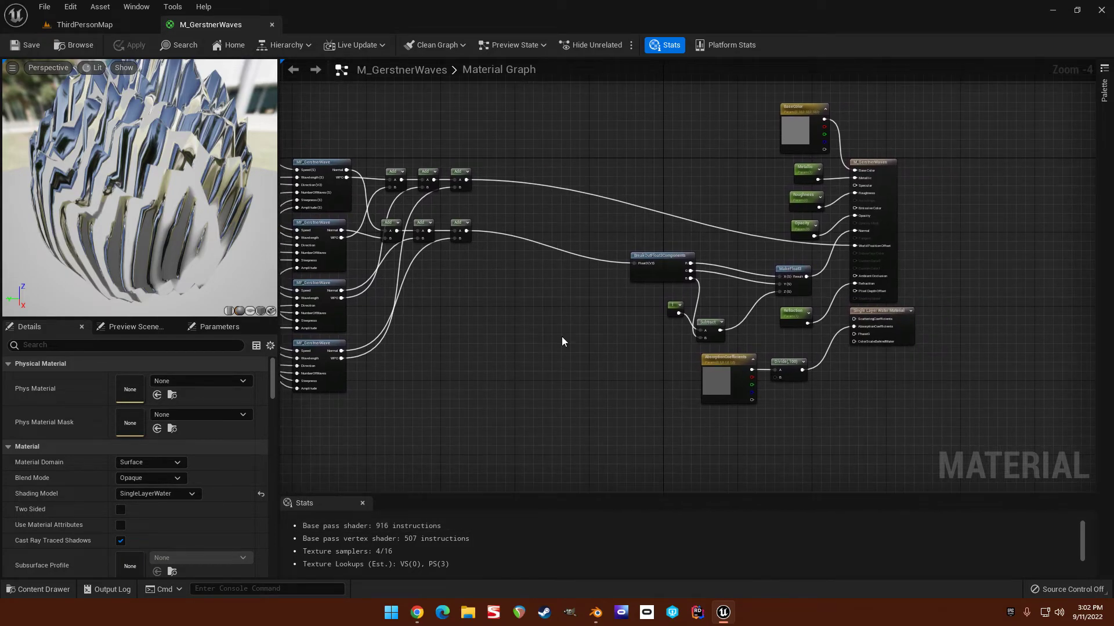
scroll(705, 260, up, 2)
scroll(639, 204, down, 1)
right_drag(618, 225, 711, 228)
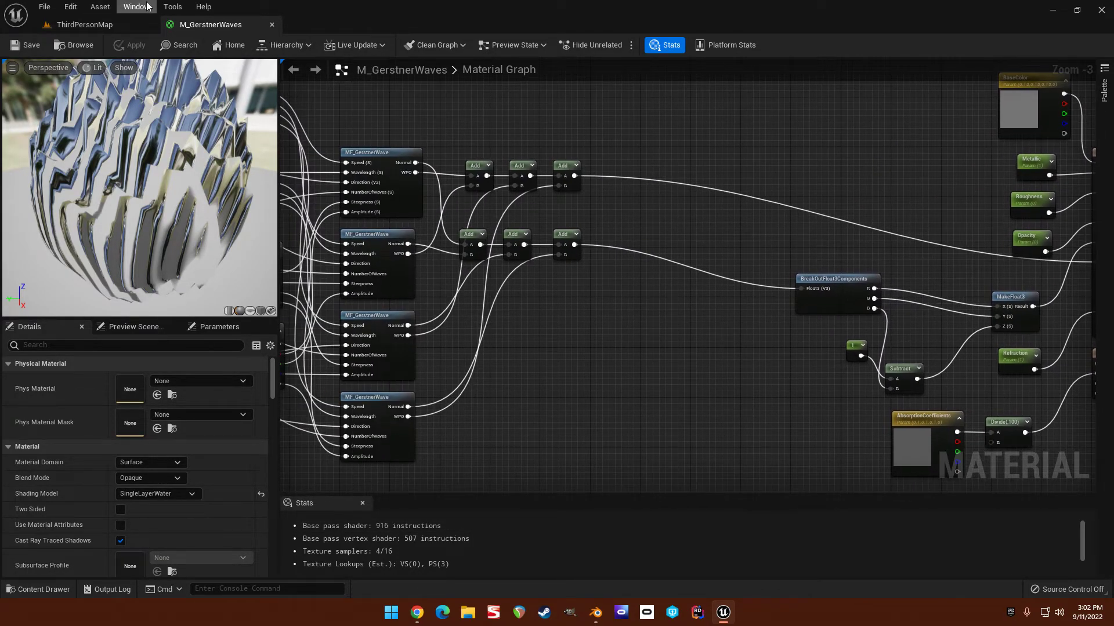
click(272, 25)
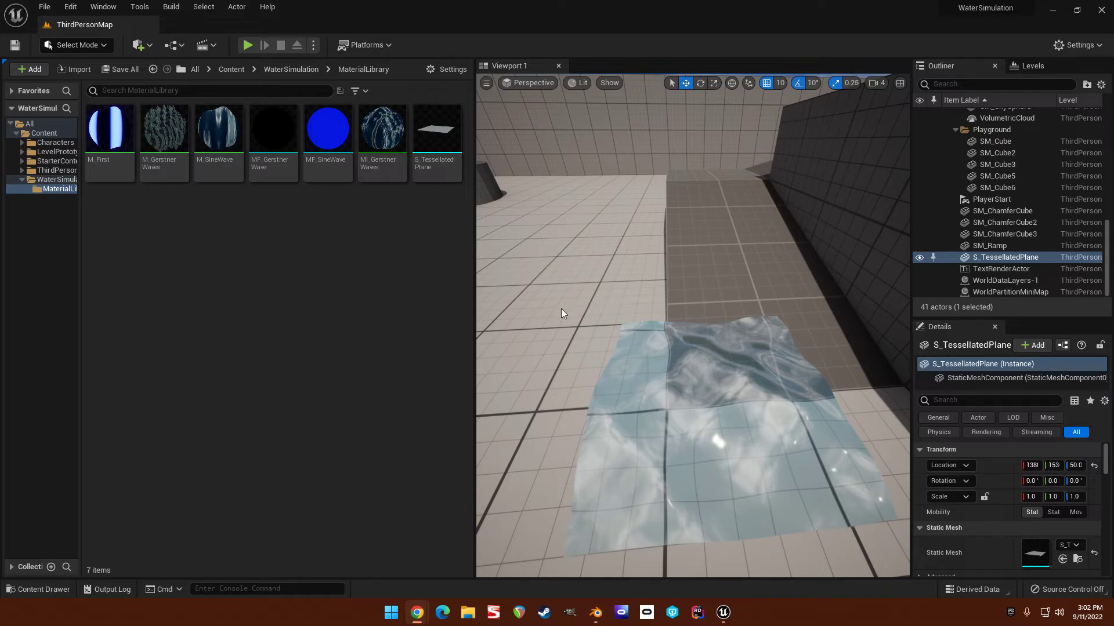
View the water plane from another angle, switch to Google Slides to read the Circular Waves formula, and return to Unreal Editor.
right_drag(650, 284, 620, 318)
key(d)
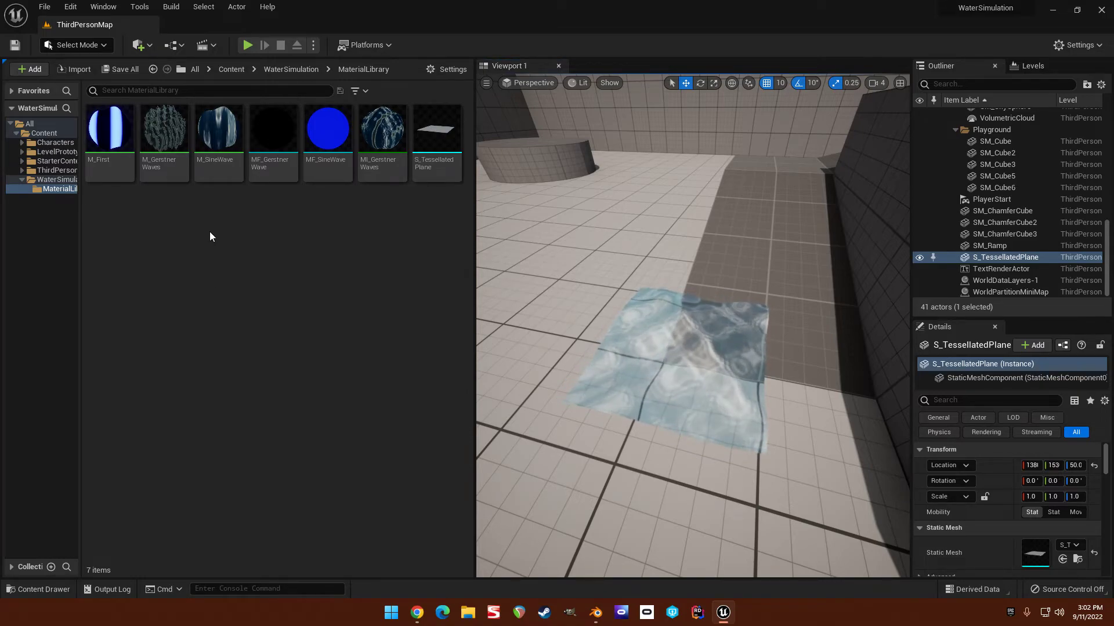
key(alt+Tab)
drag(358, 59, 360, 55)
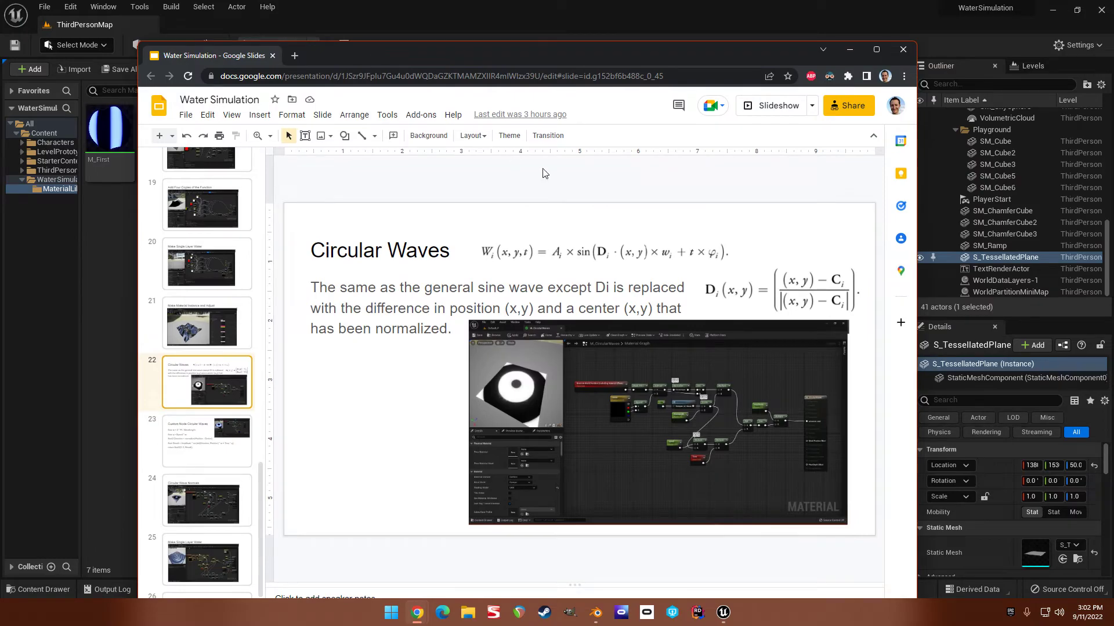
click(876, 52)
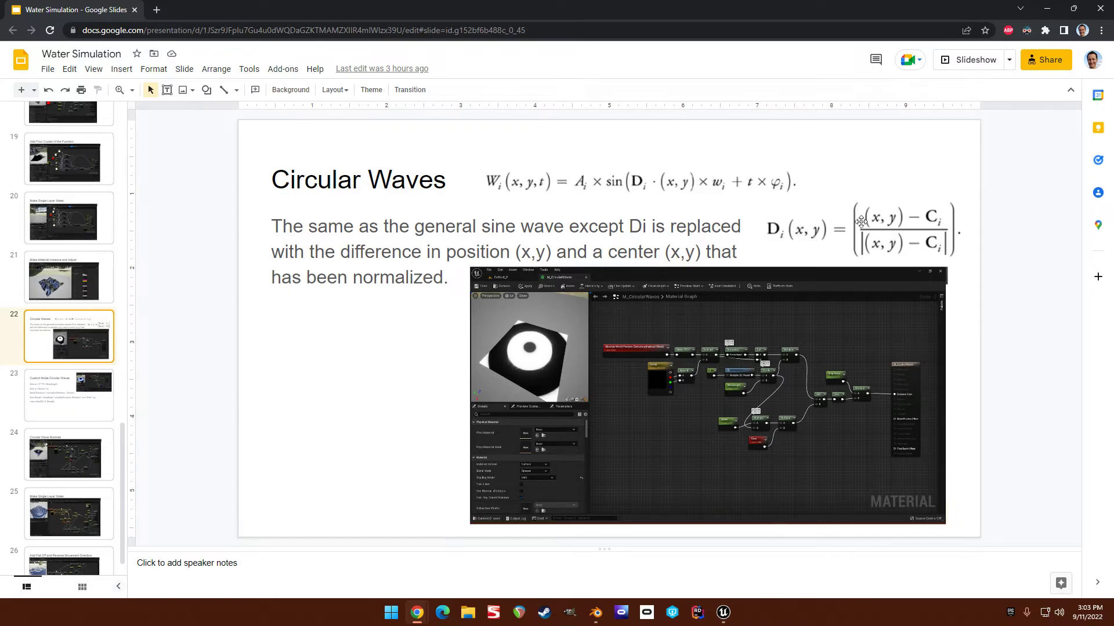
drag(501, 12, 1113, 306)
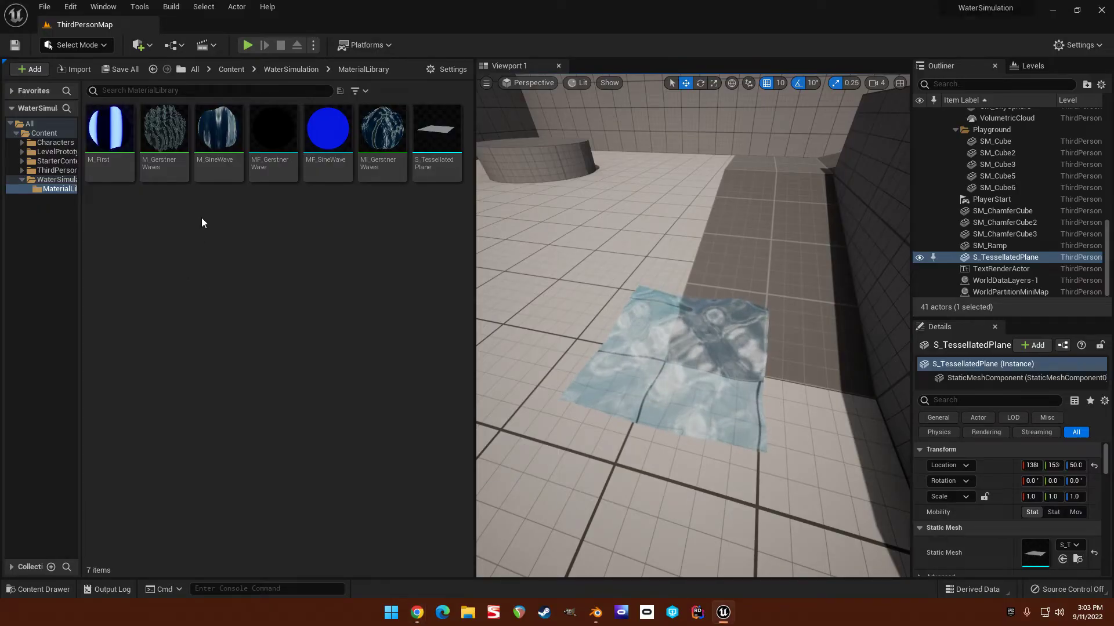
Duplicate the MF_SineWave material function in the MaterialLibrary folder and name the copy MF_CircularWave.
double_click(322, 172)
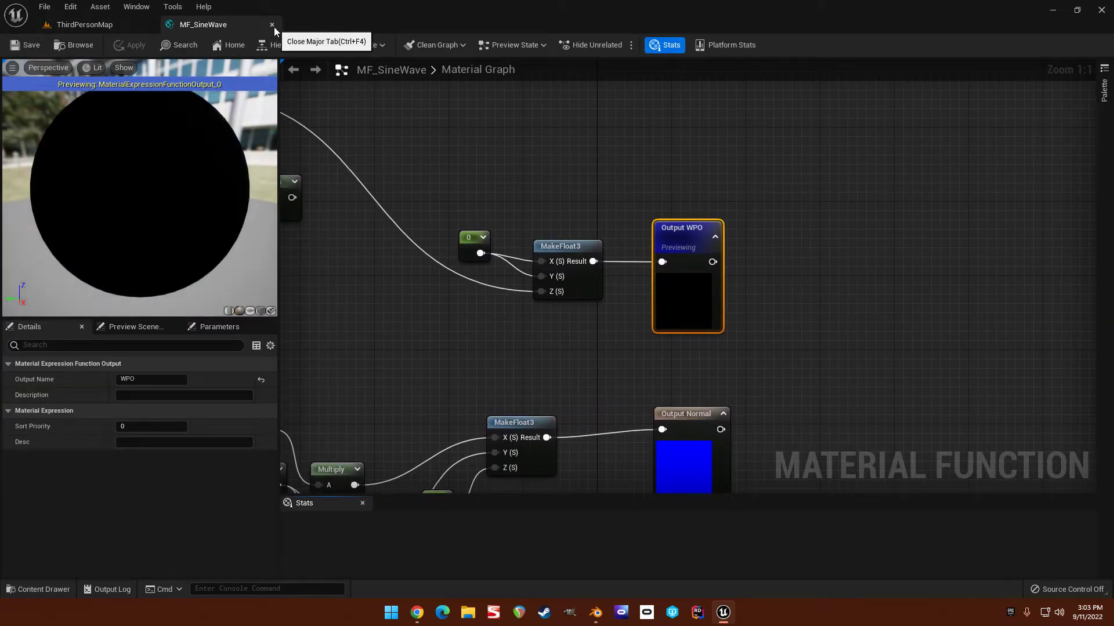
click(272, 25)
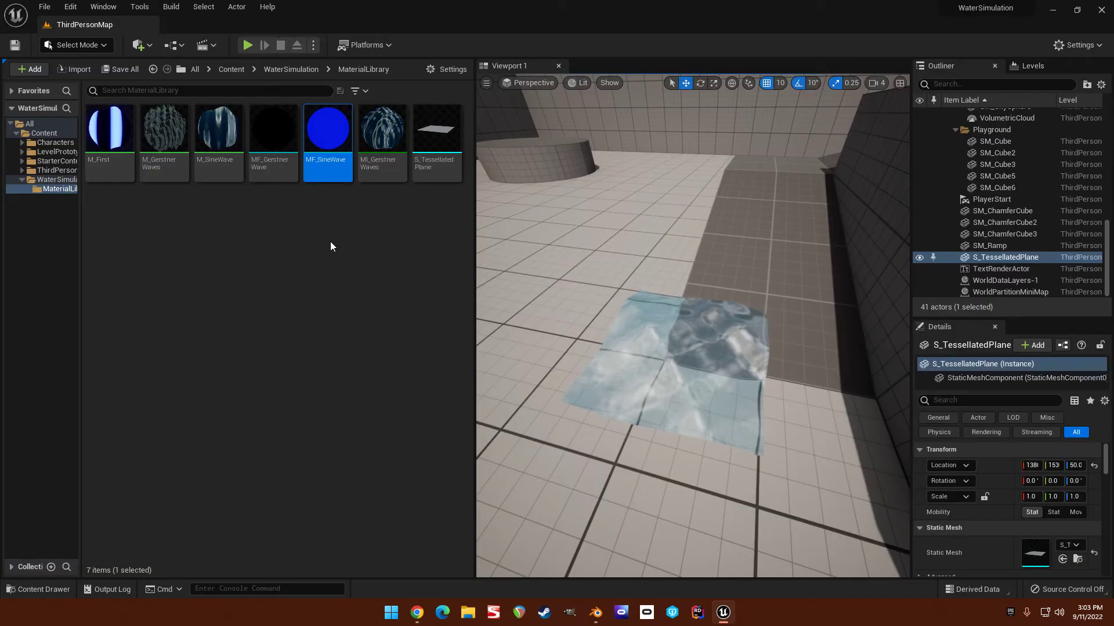
click(328, 168)
key(ctrl+d)
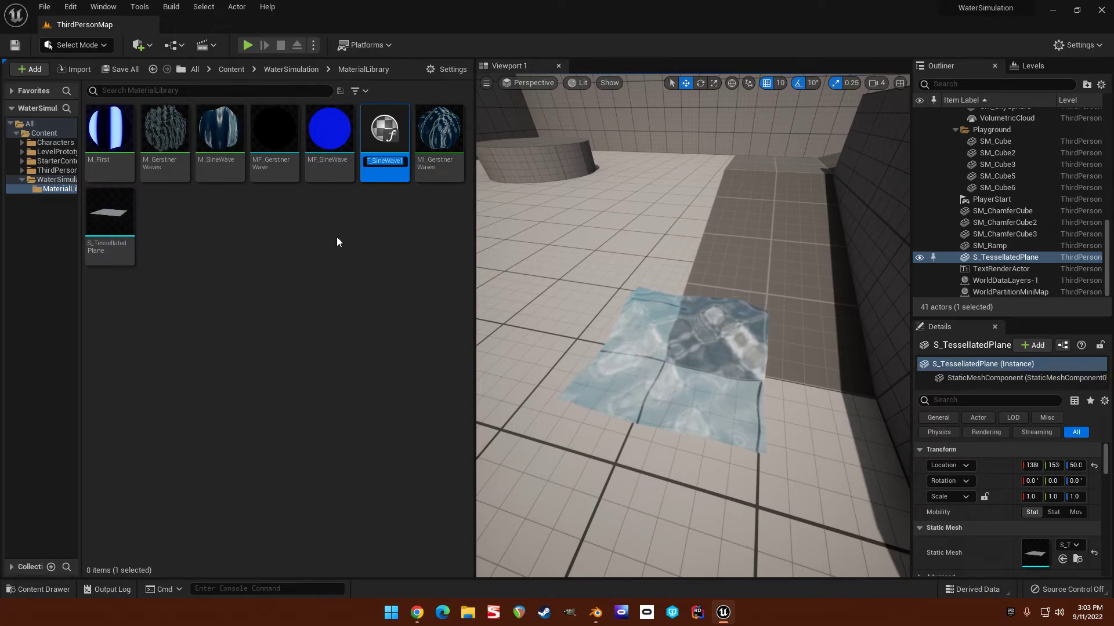
text(MF_Sine)
key(BackSpace)
key(BackSpace)
key(BackSpace)
key(BackSpace)
text(Circular)
text(Wave)
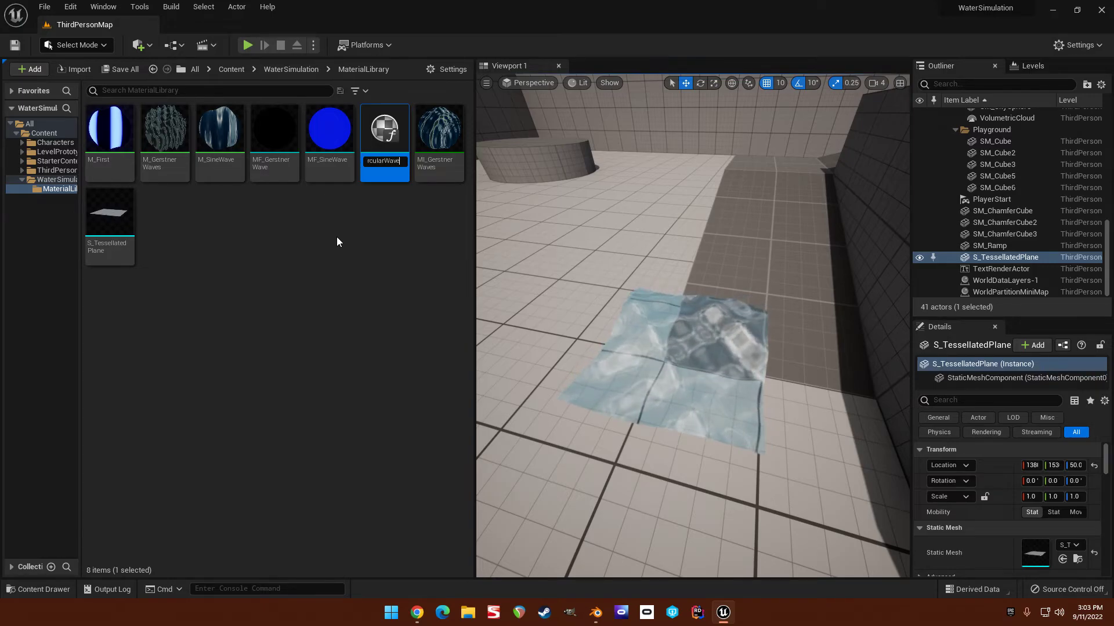
key(Return)
Open MF_CircularWave, bring its Direction input nodes into view, and place its editor tab after ThirdPersonMap.
double_click(282, 165)
scroll(343, 204, down, 3)
scroll(574, 213, down, 1)
right_drag(546, 218, 798, 304)
mouse_move(569, 138)
right_down()
mouse_move(661, 168)
mouse_move(590, 140)
right_up()
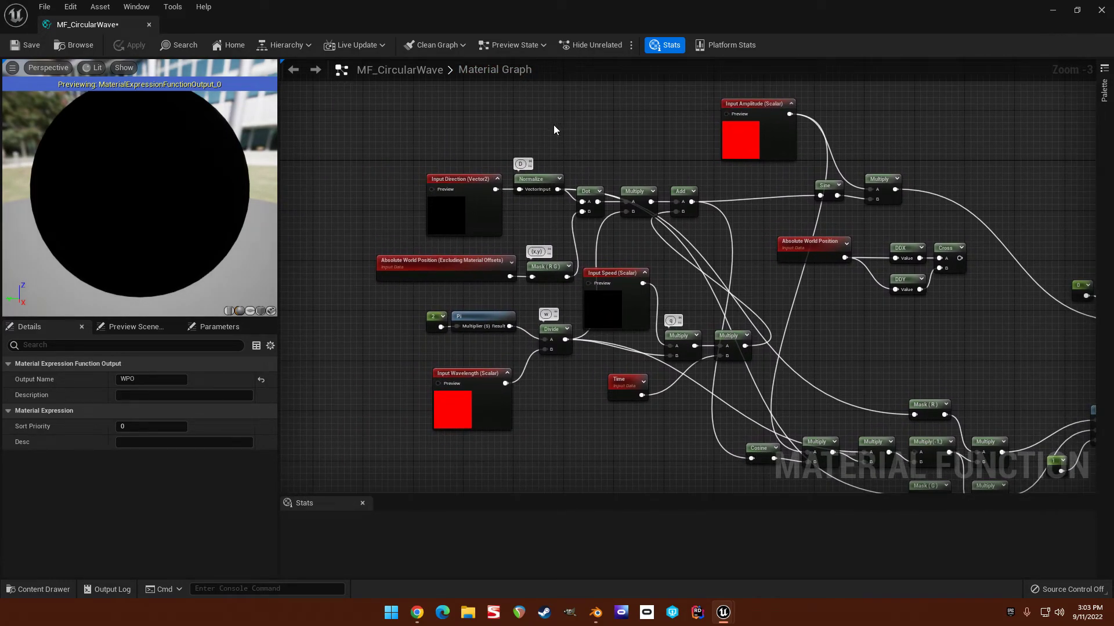
right_drag(414, 120, 383, 134)
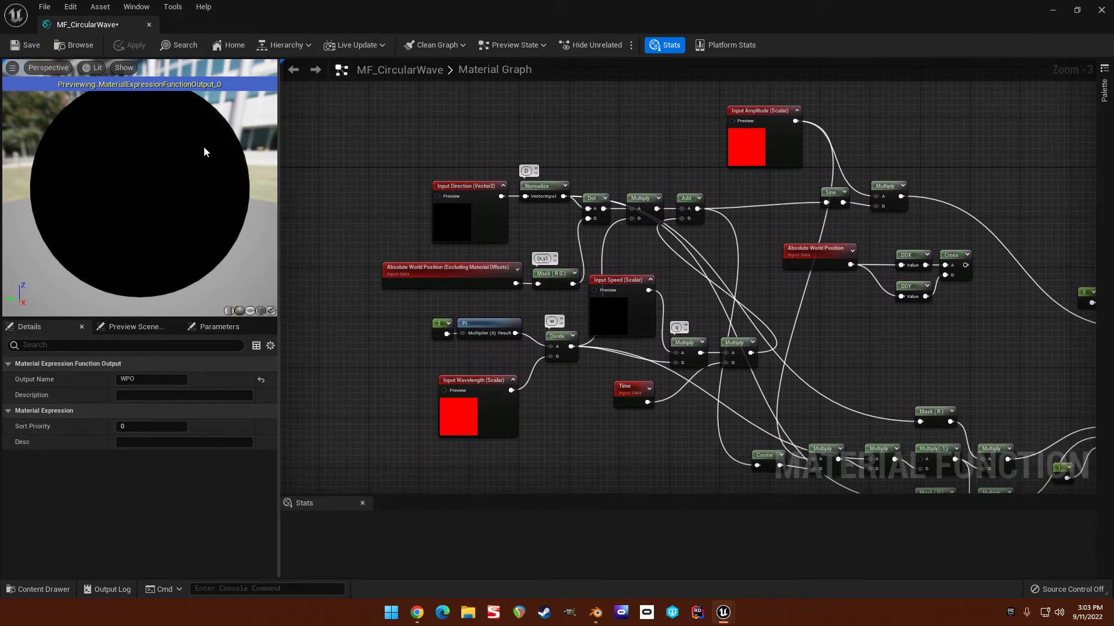
drag(87, 24, 241, 25)
right_drag(406, 141, 425, 164)
scroll(430, 157, up, 1)
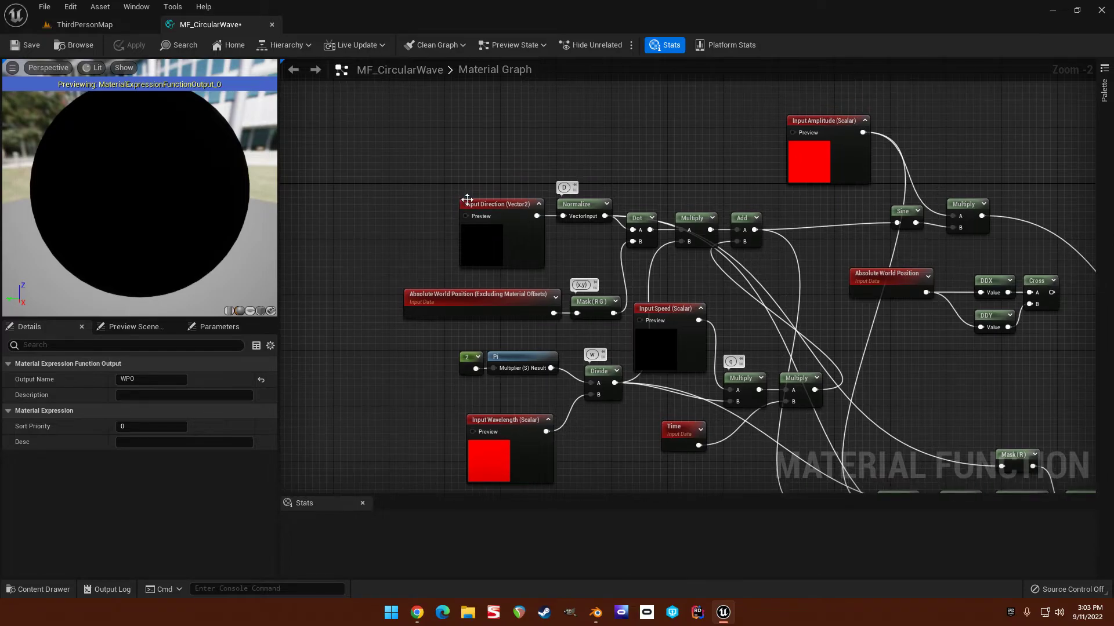
Move the Direction input away from Normalize, disconnect it, and rename it Center.
drag(496, 206, 372, 202)
right_drag(387, 177, 467, 175)
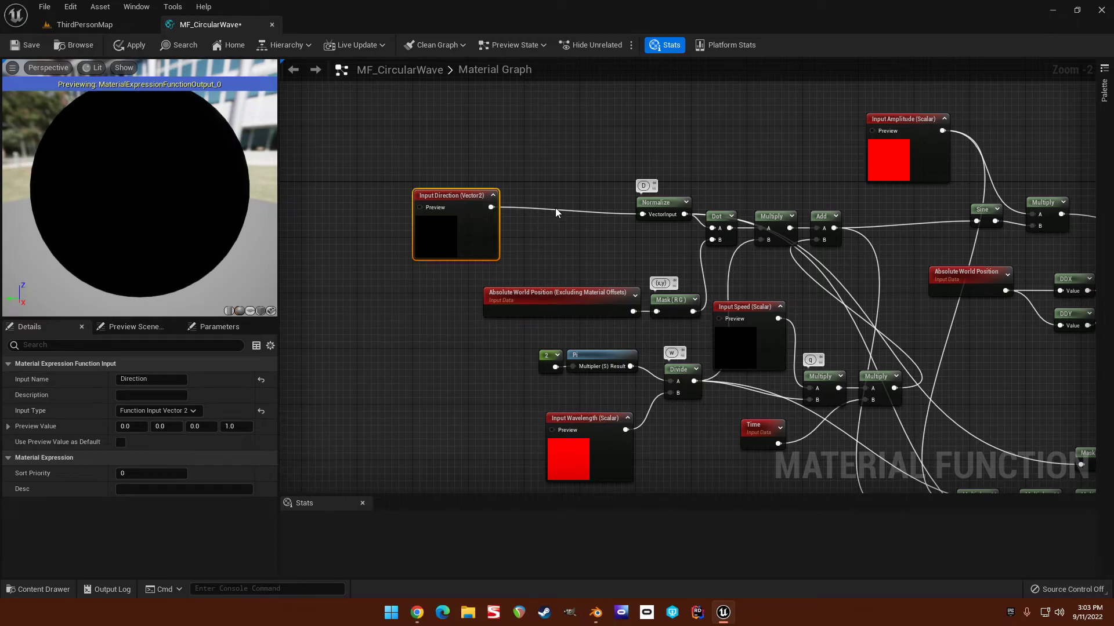
alt+click(491, 207)
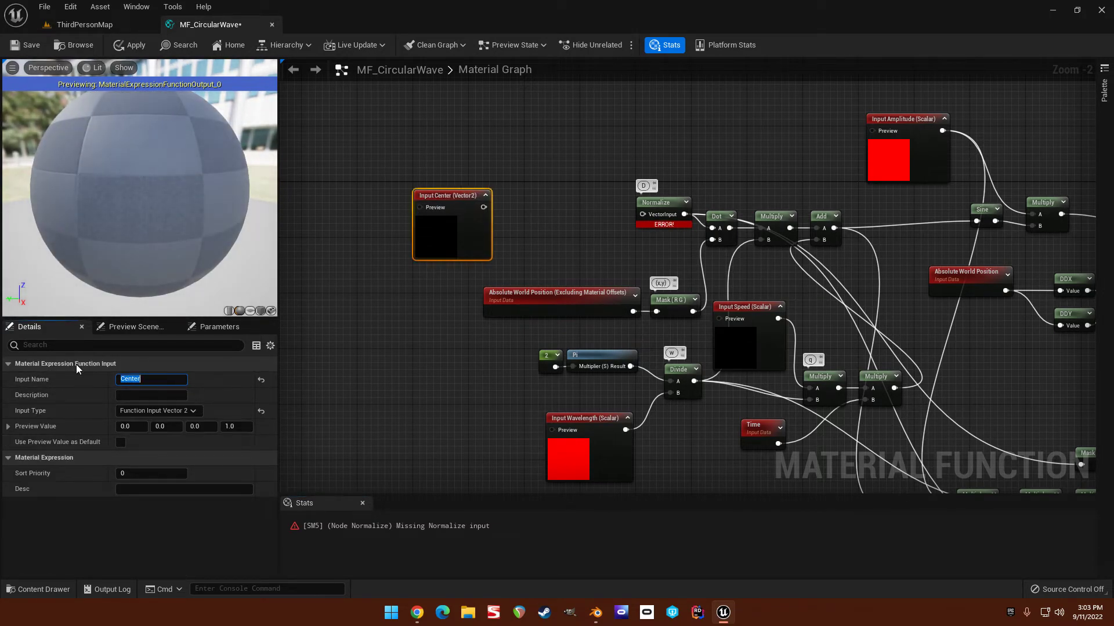
click(373, 196)
right_drag(406, 162, 417, 206)
click(450, 245)
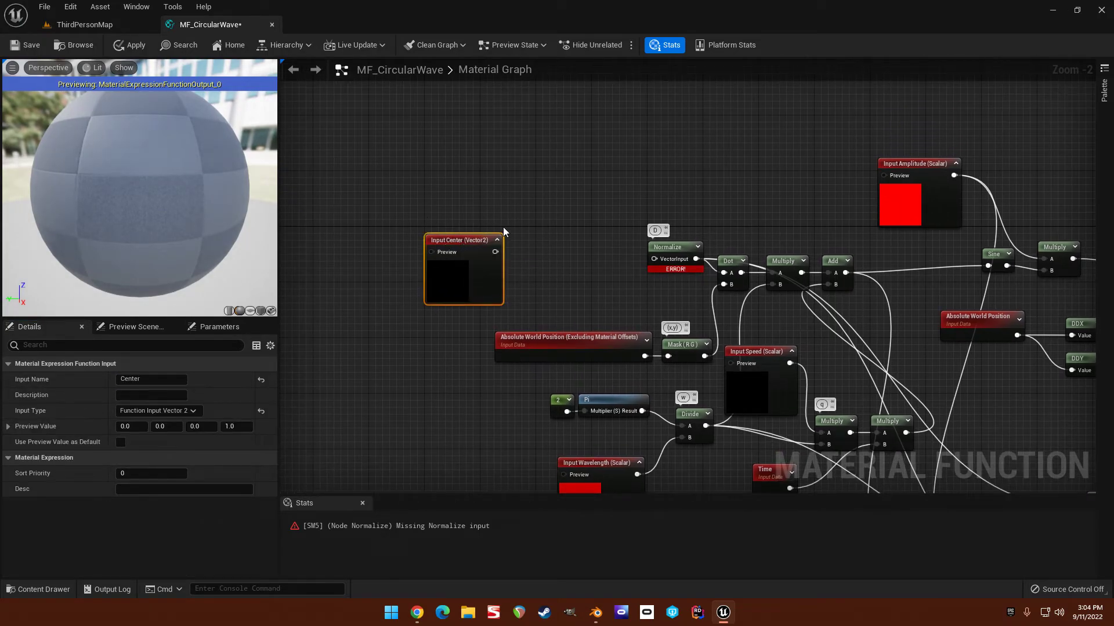
Add a Subtract node between the Center input and Normalize, and connect Center to its B input.
right_click(507, 203)
text(subtract)
key(Return)
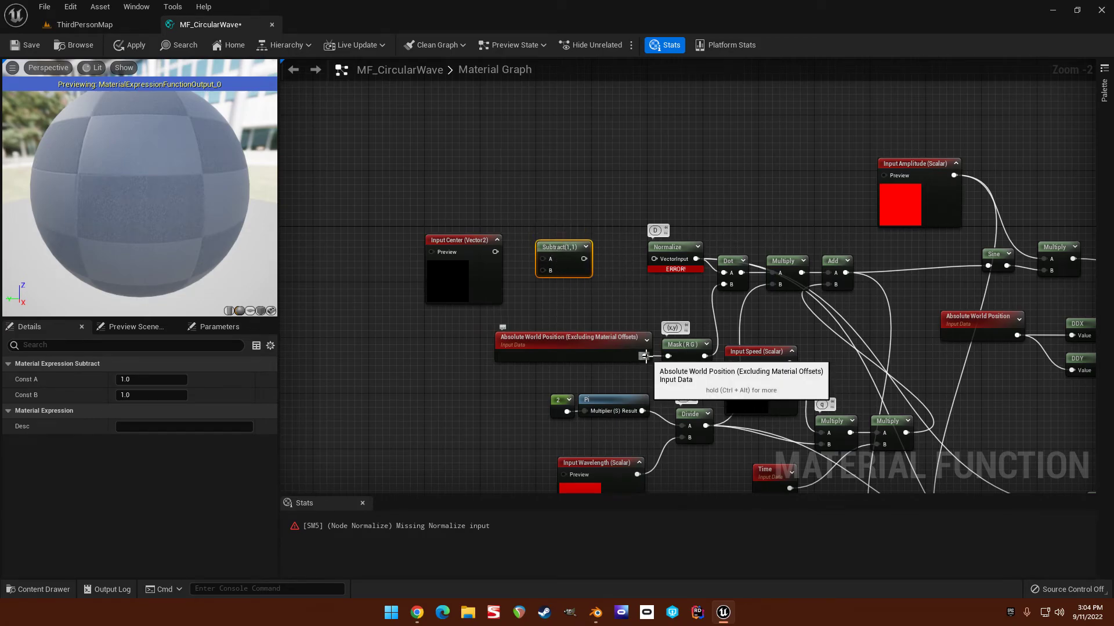
drag(645, 356, 651, 306)
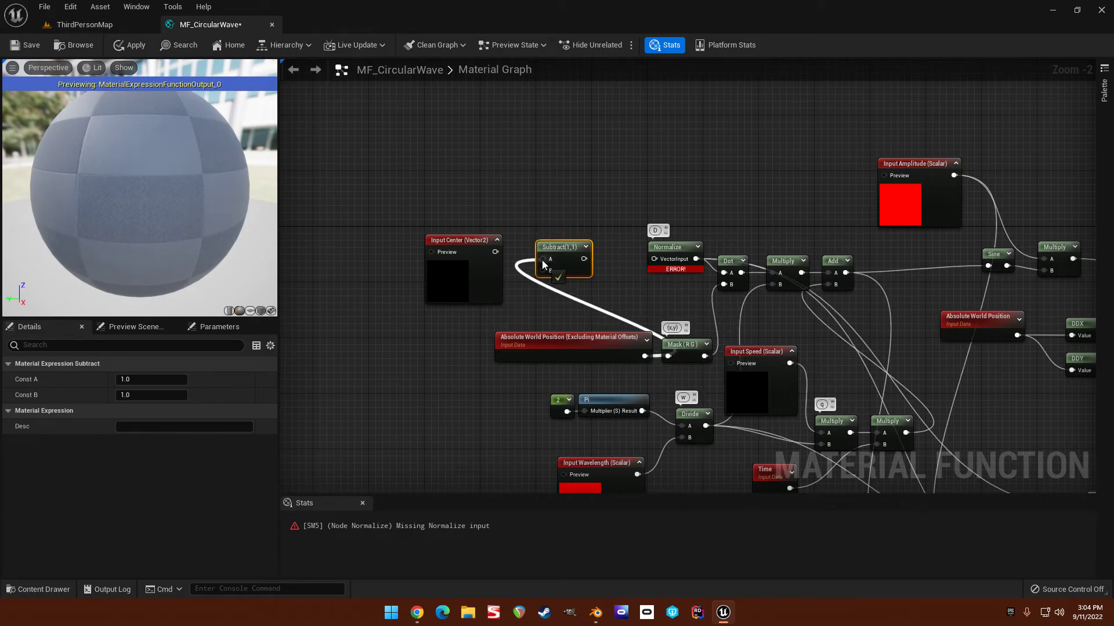
drag(496, 252, 532, 271)
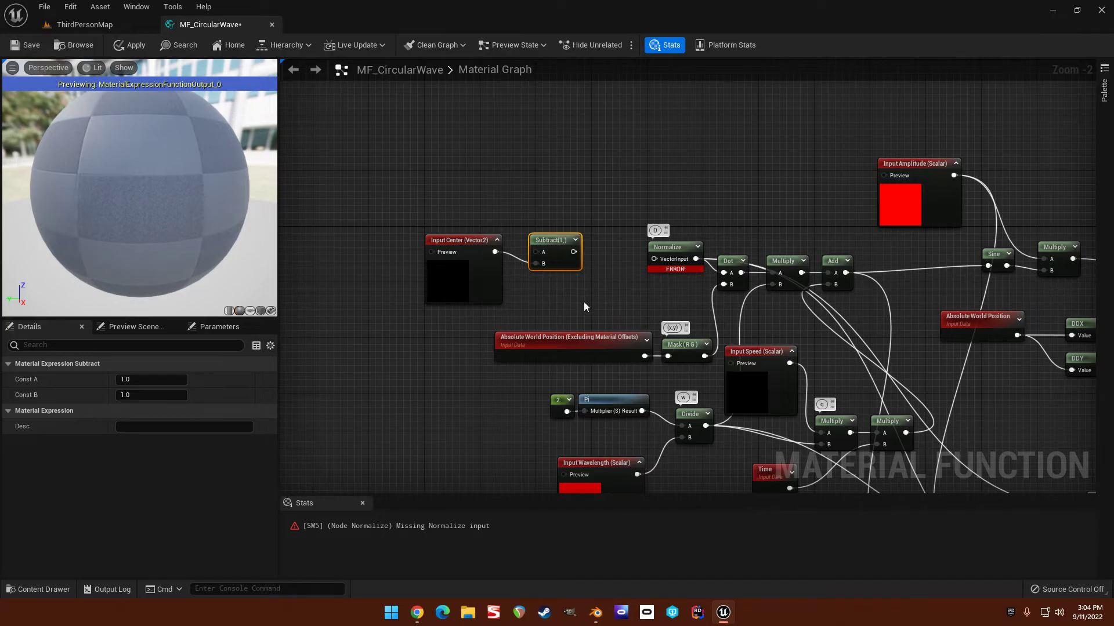
Connect the masked RG world position to Subtract's A input and feed the Subtract result into Normalize.
drag(704, 357, 691, 295)
drag(538, 257, 539, 256)
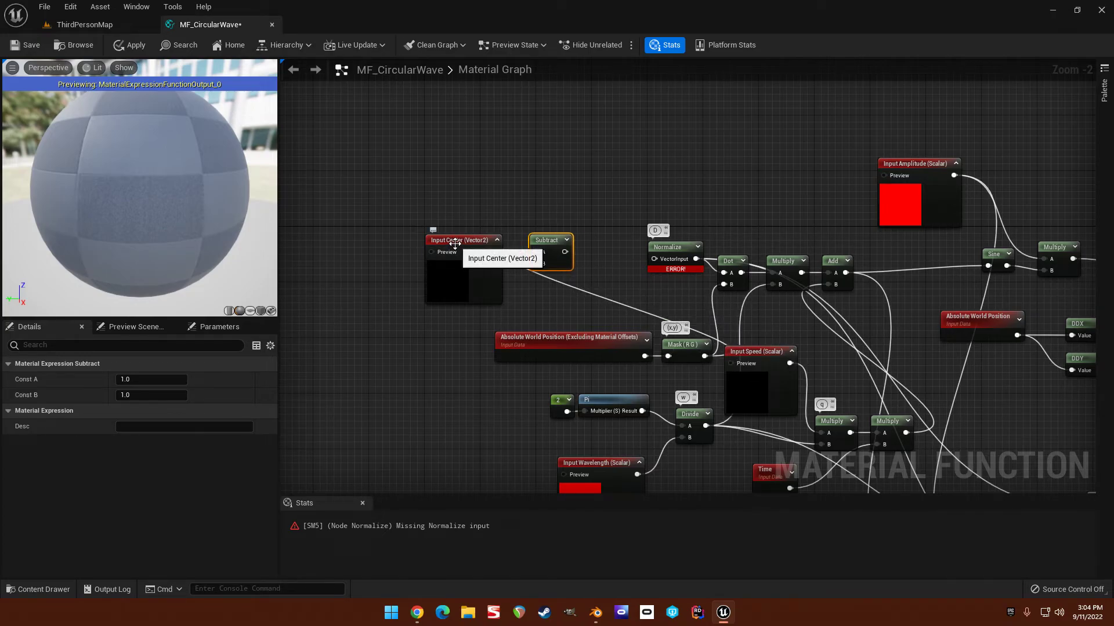
right_drag(590, 204, 594, 206)
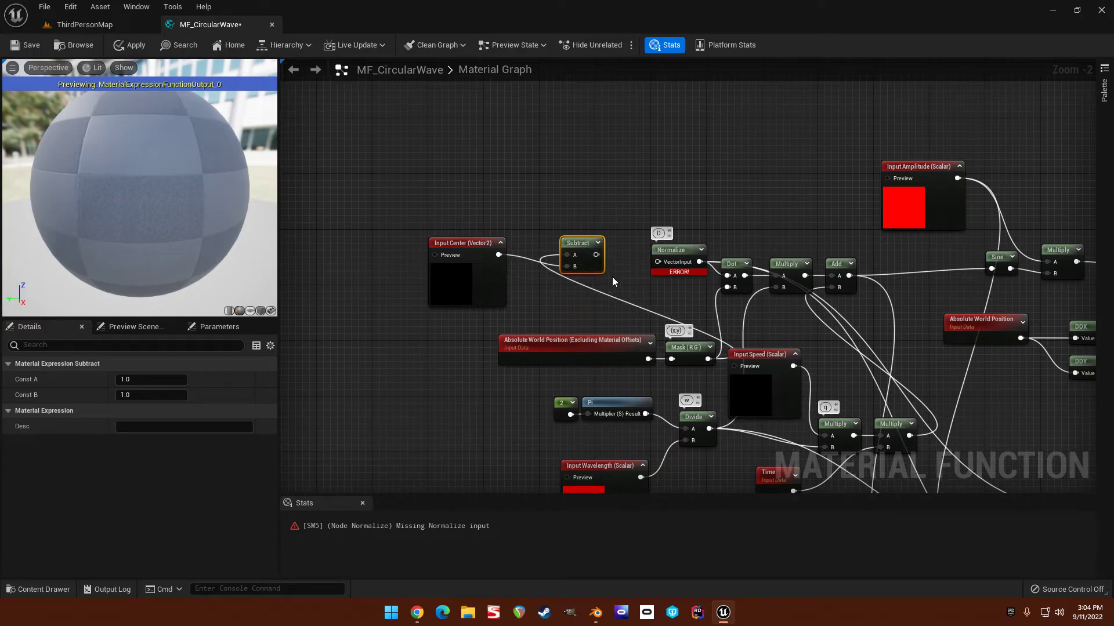
drag(596, 256, 657, 264)
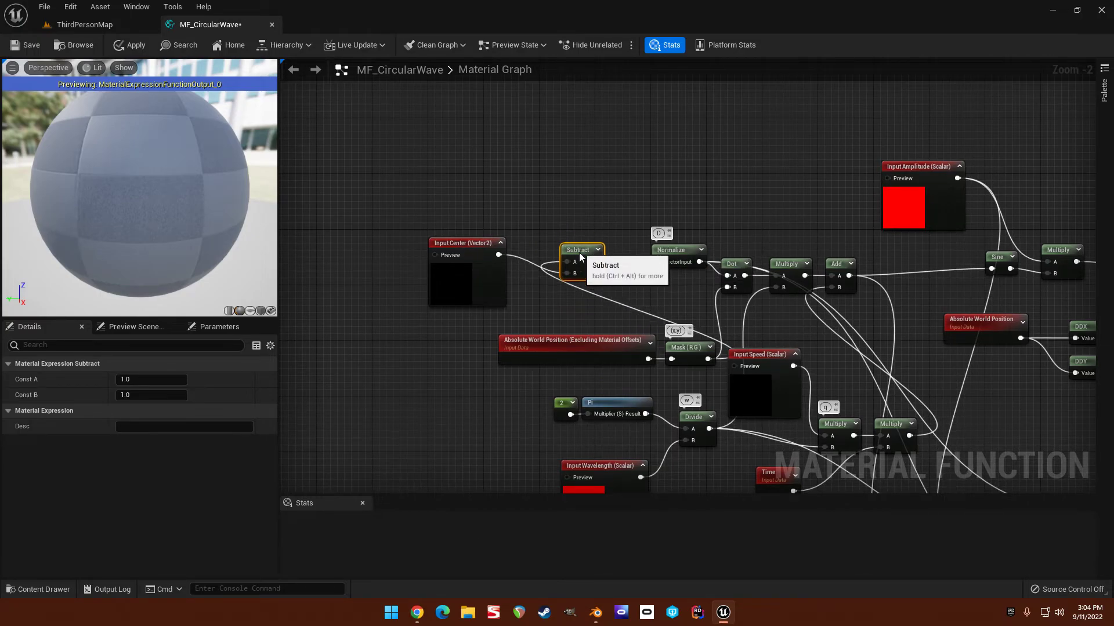
Check the rewired direction nodes, save MF_CircularWave, and return to the MaterialLibrary folder.
right_drag(688, 201, 515, 123)
right_drag(634, 154, 521, 188)
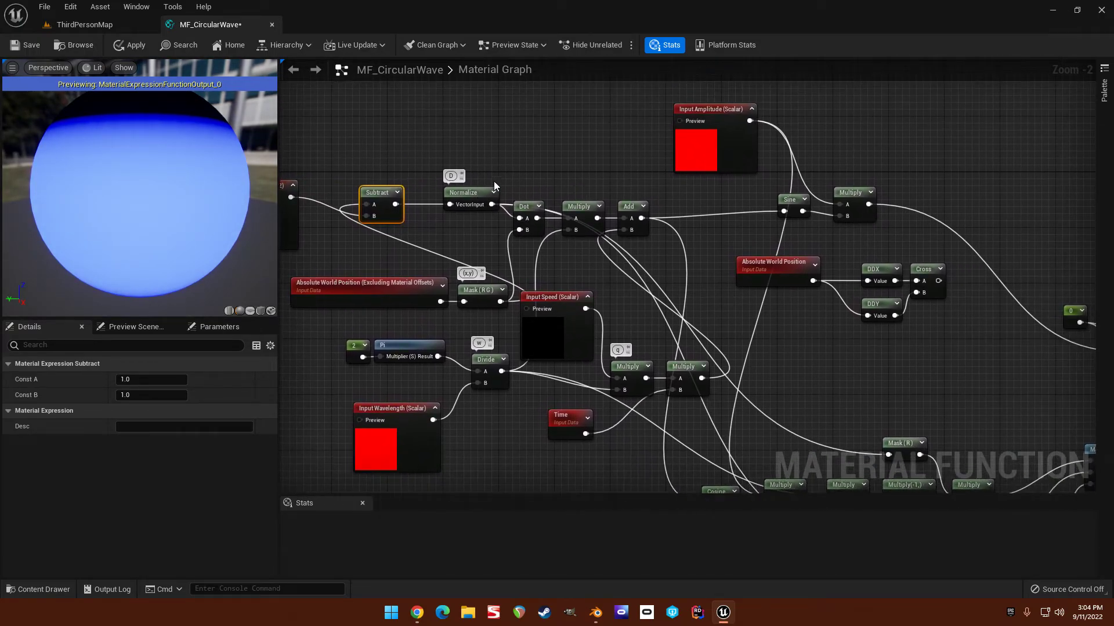
click(64, 51)
Create a material named M_CircularWave in the MaterialLibrary folder and open it for editing.
right_click(256, 241)
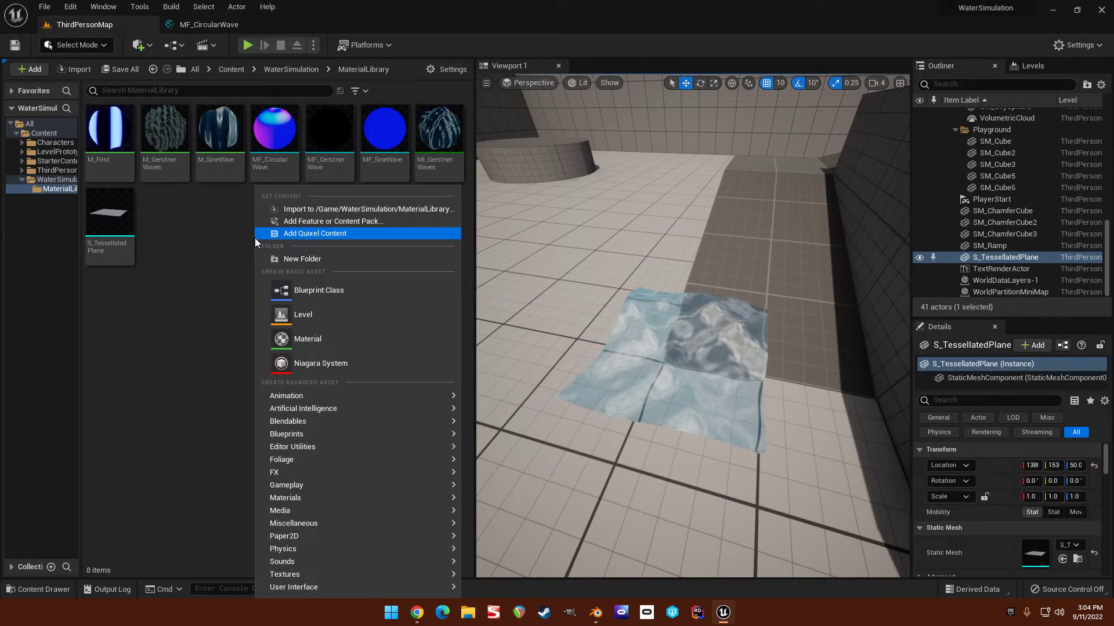
click(307, 339)
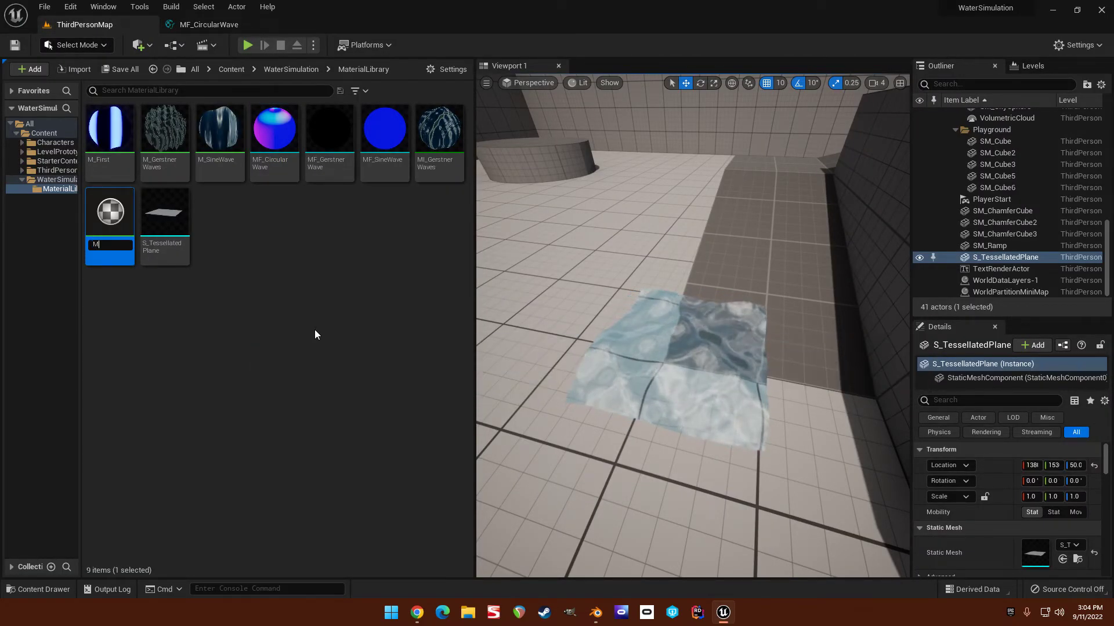
text(M_CircularWave)
key(Return)
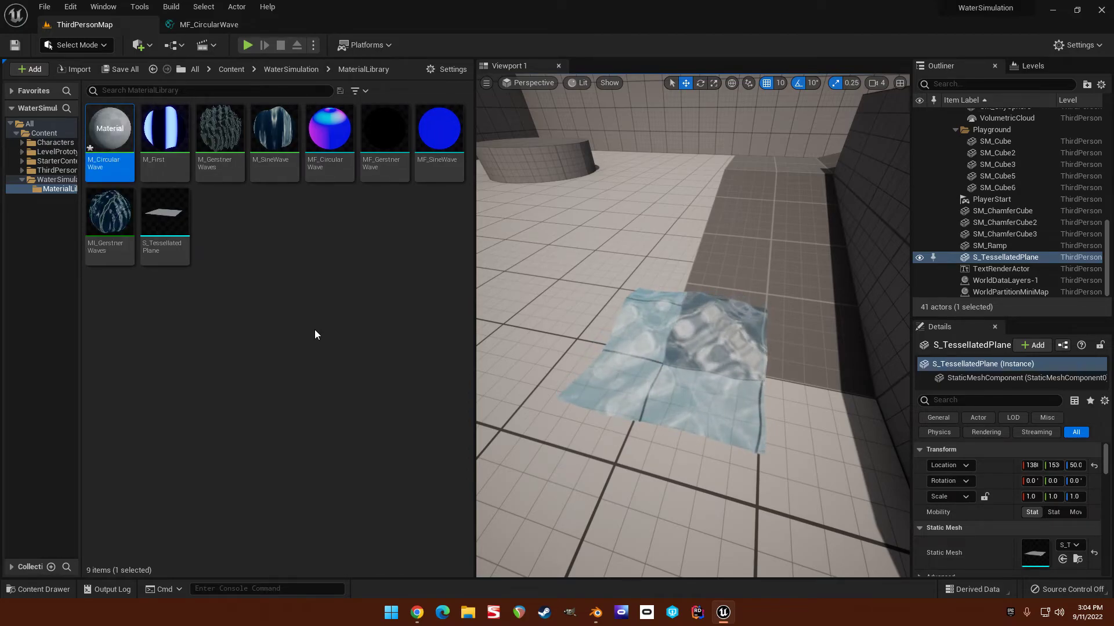
double_click(114, 146)
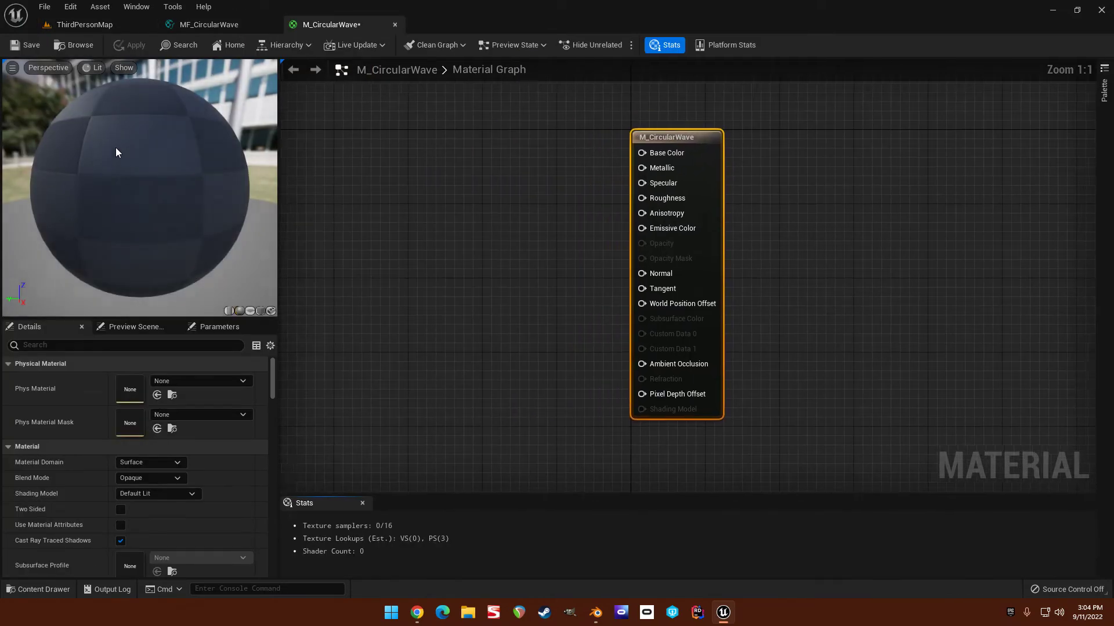
Add the MF_CircularWave function from the MaterialLibrary folder to the M_CircularWave material graph.
click(119, 26)
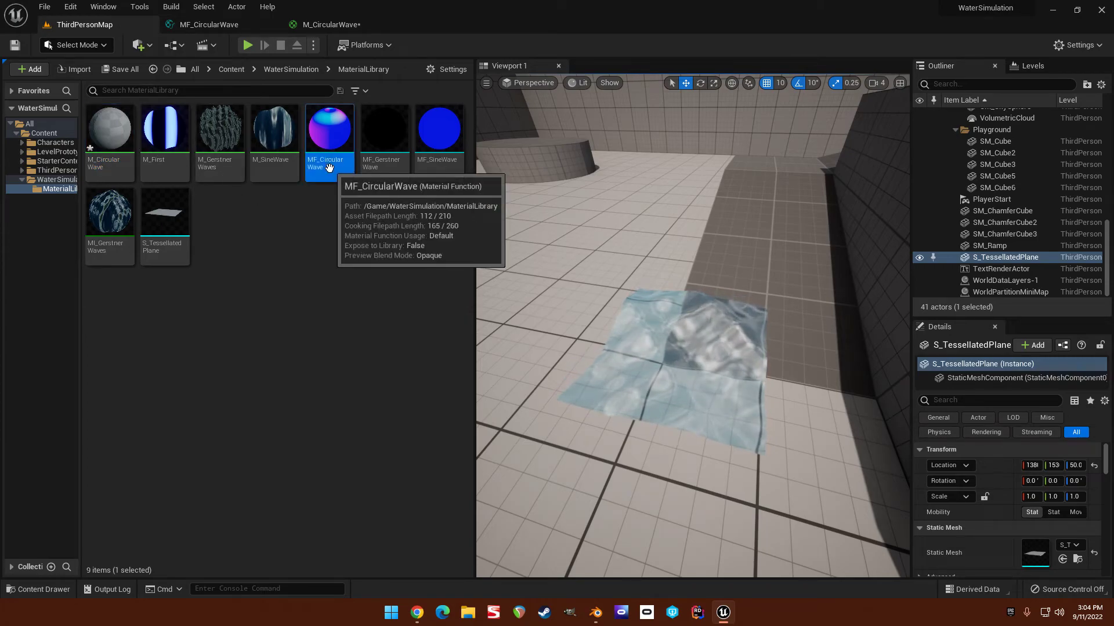
drag(333, 168, 407, 235)
right_drag(442, 211, 514, 197)
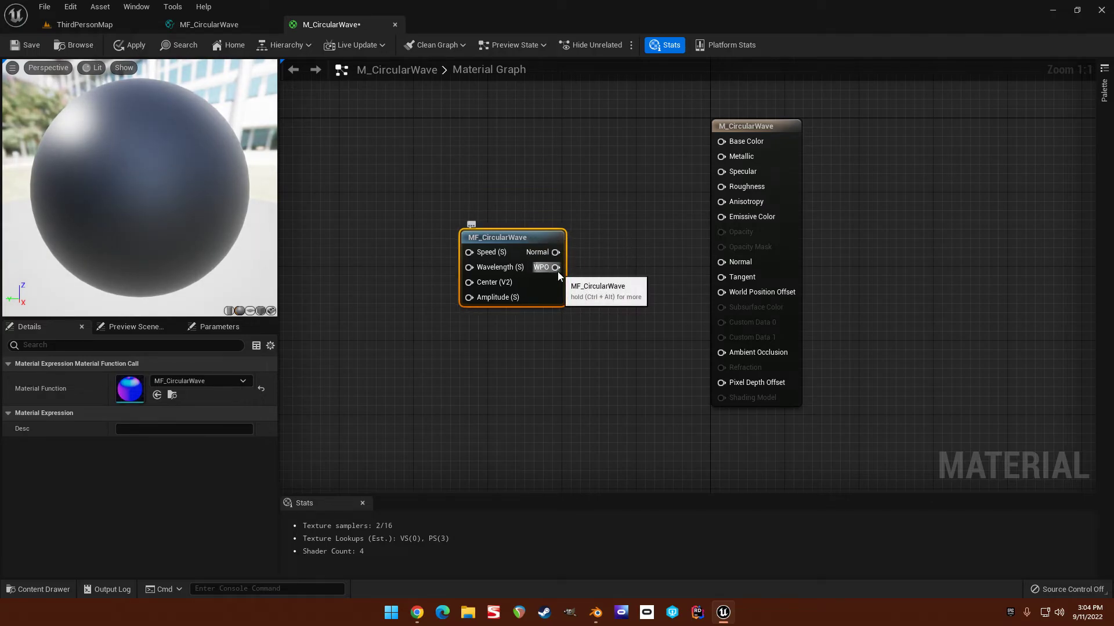
right_drag(331, 274, 441, 257)
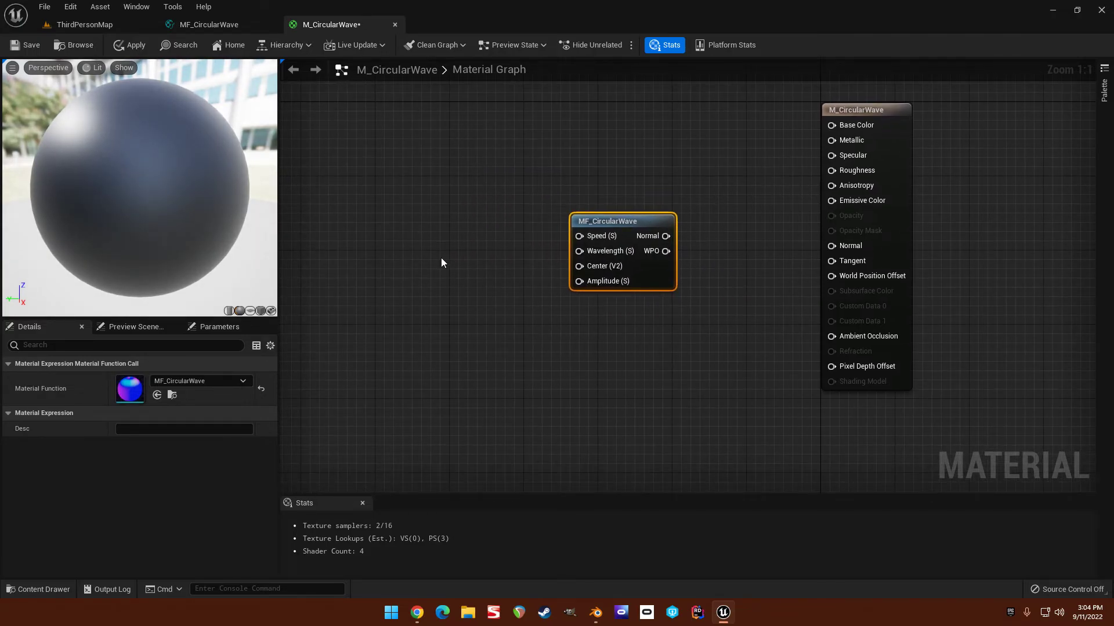
Add a scalar parameter named Amplitude with default value 10 and connect it to MF_CircularWave's Amplitude input.
click(415, 277)
text(Amplitude)
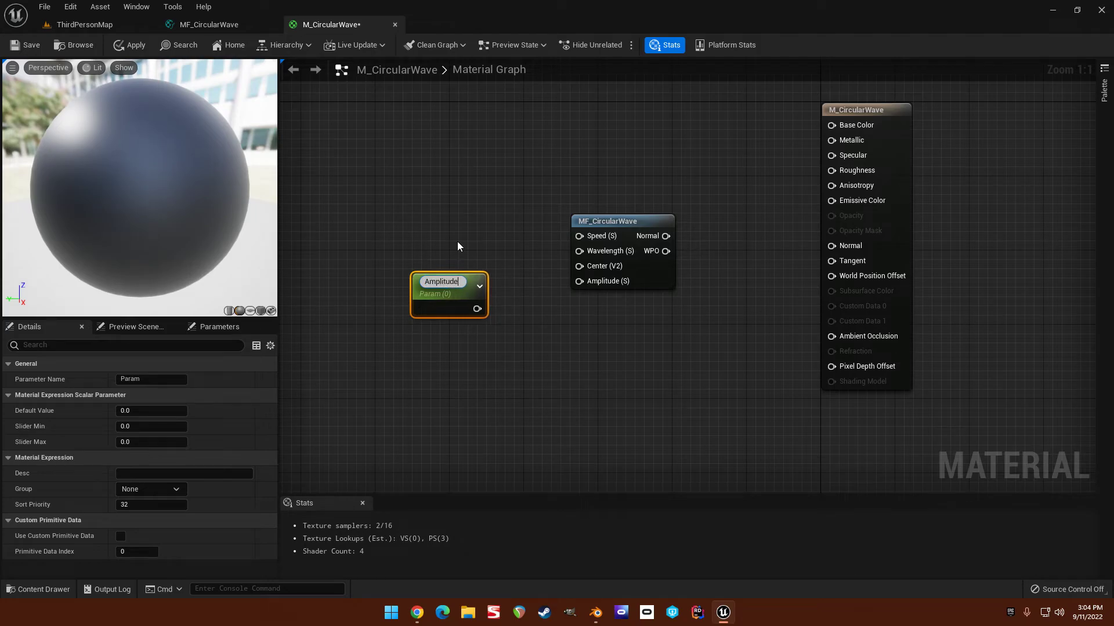
key(Return)
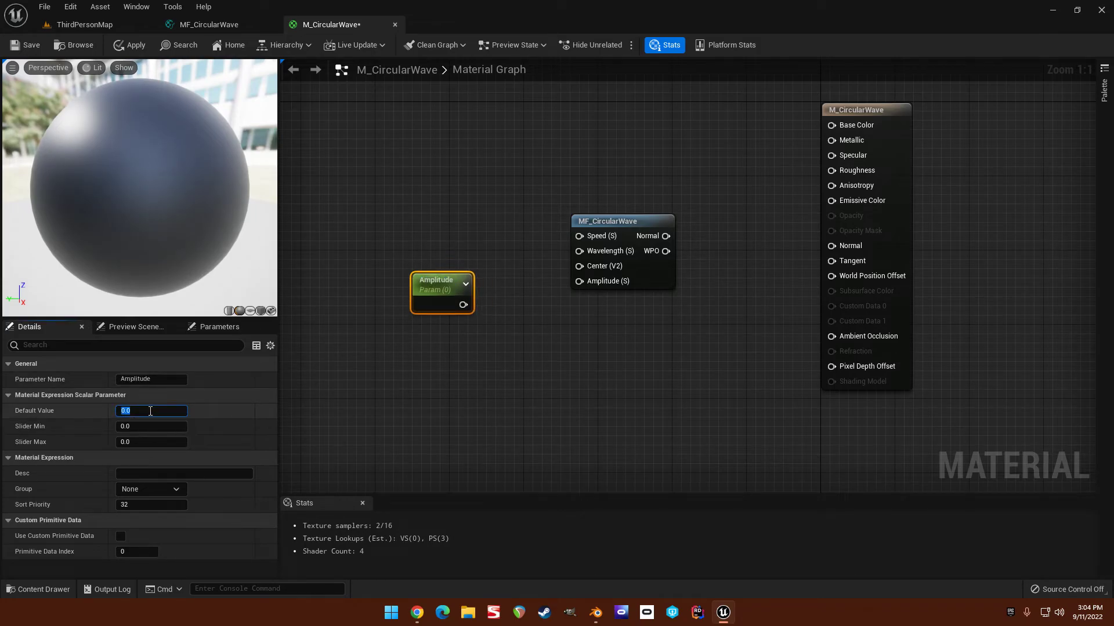
drag(585, 279, 584, 280)
drag(427, 288, 438, 303)
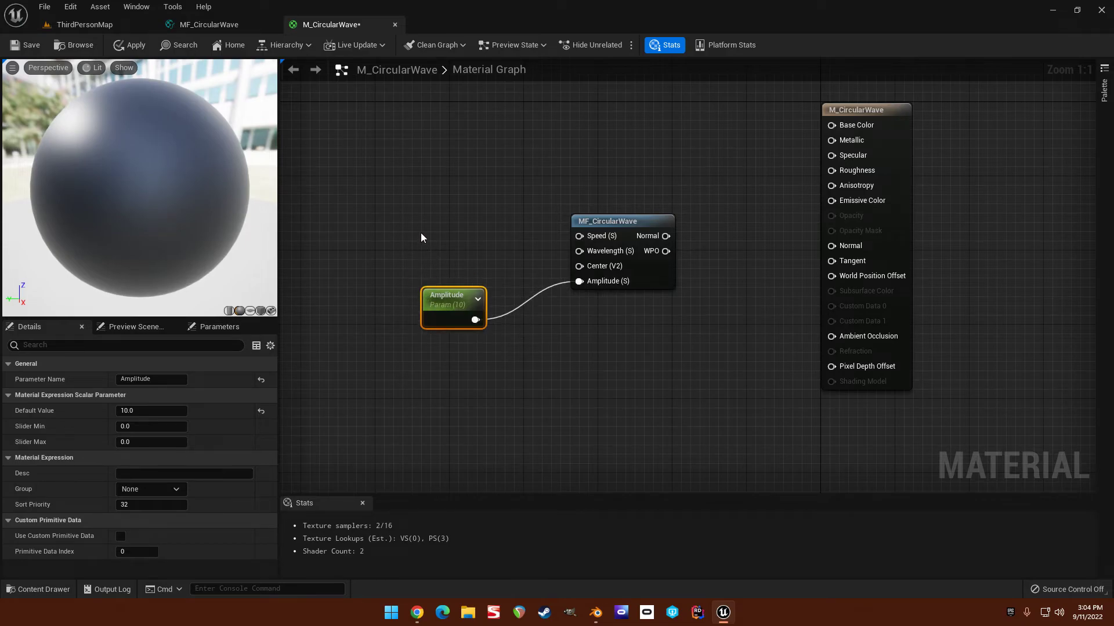
Create a four-component vector constant, convert it to a parameter named Center, and place it above the Amplitude node.
click(412, 207)
right_click(443, 216)
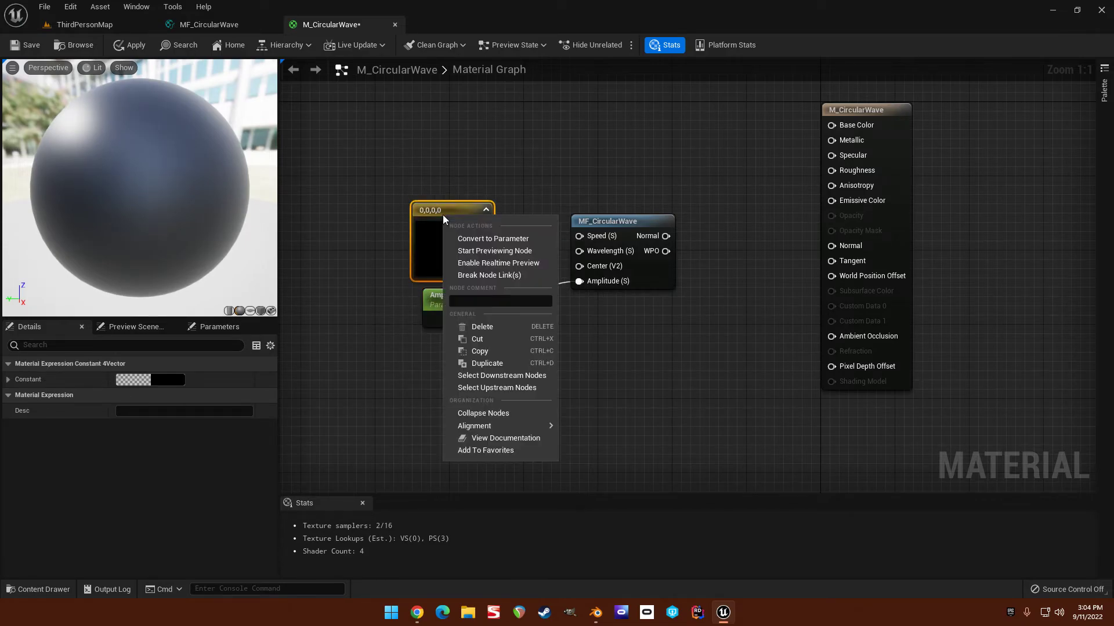
click(471, 239)
text(Center)
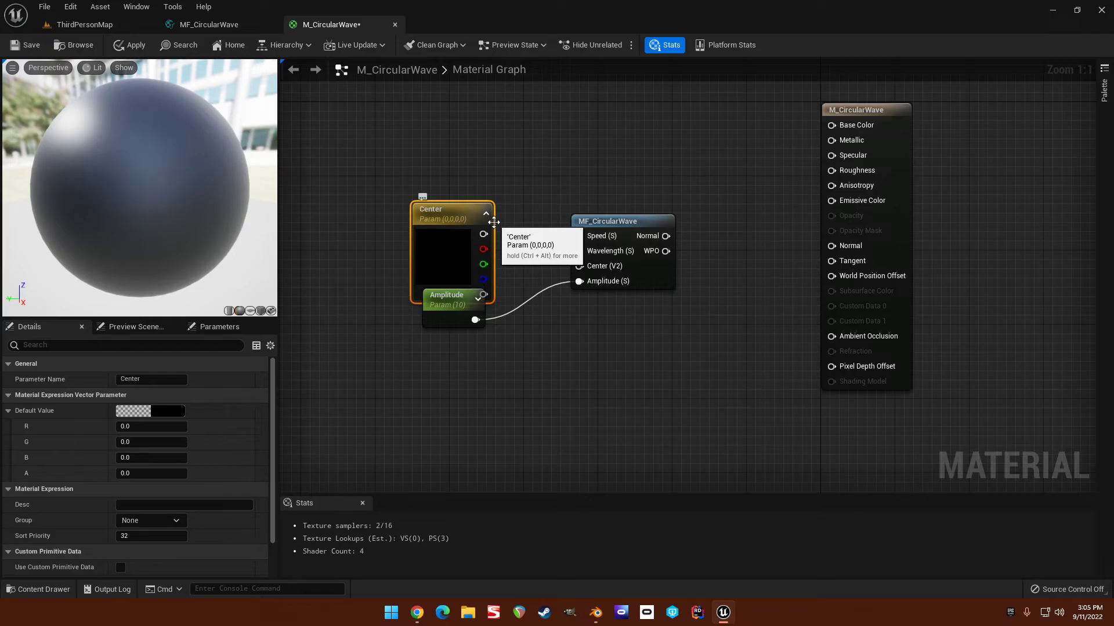
drag(440, 219, 432, 184)
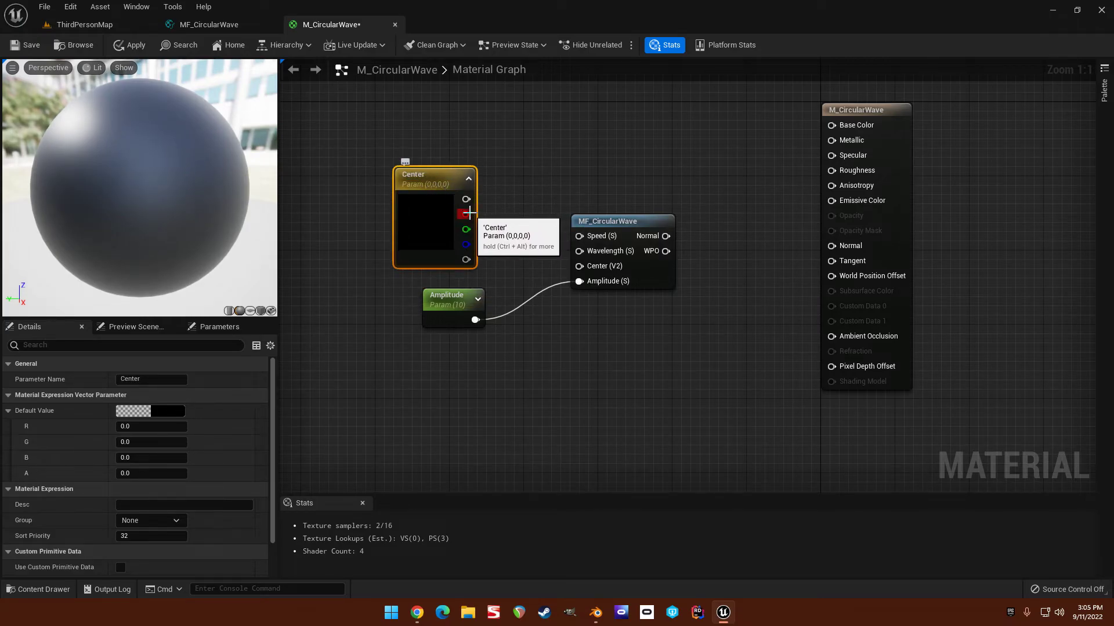
Append Center's red and green channels and feed the result into MF_CircularWave's Center input.
drag(468, 213, 496, 219)
text(append)
key(Return)
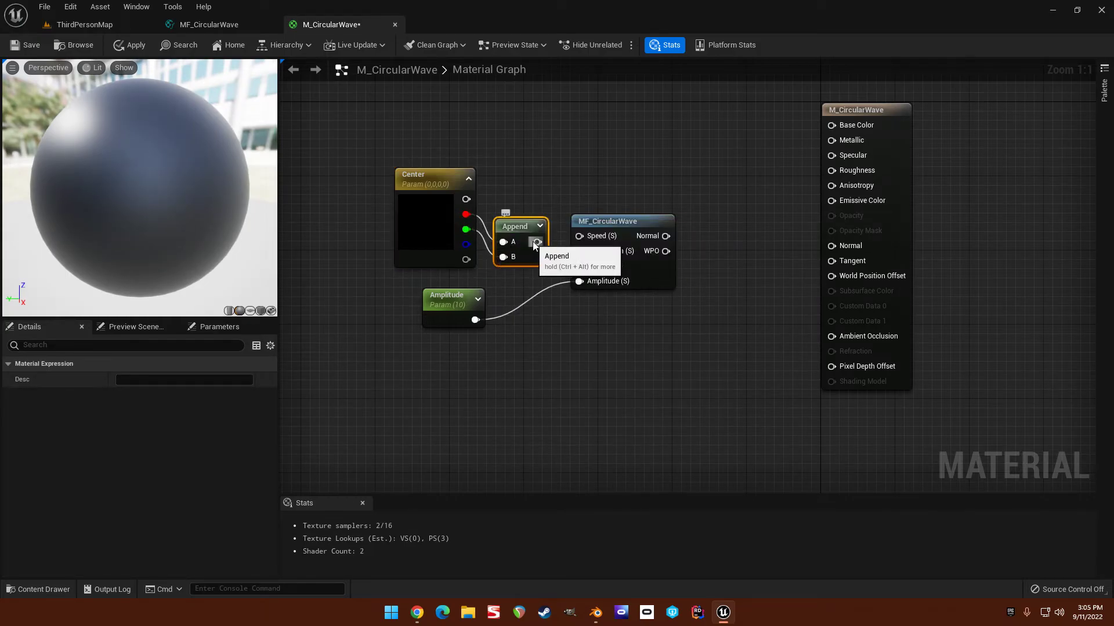
right_drag(443, 150, 490, 182)
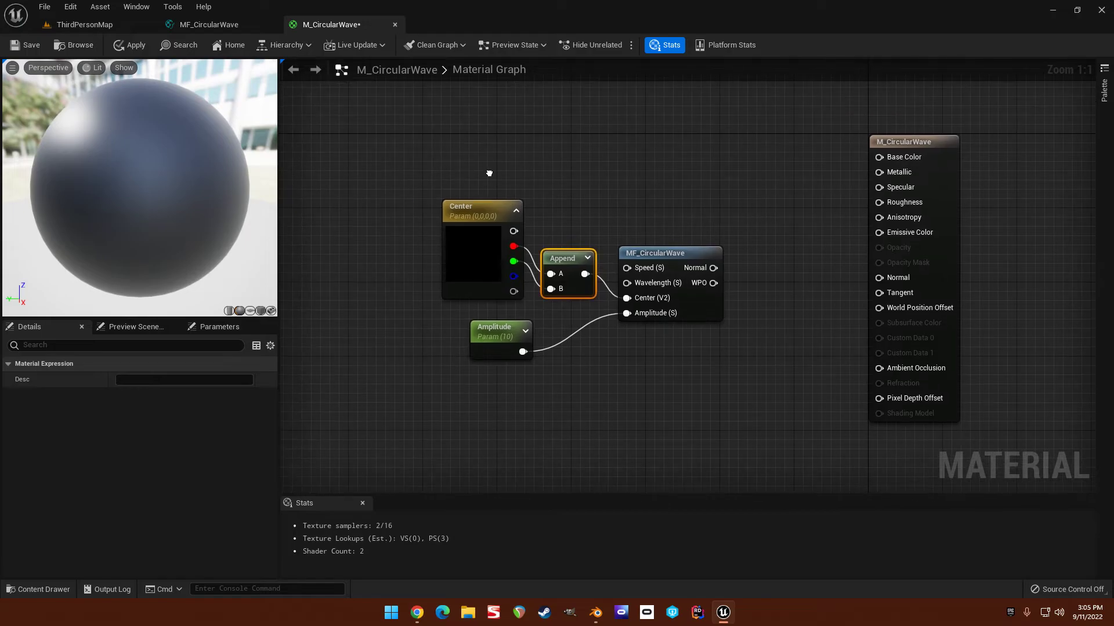
Add a scalar parameter named Speed, connect it to MF_CircularWave's Speed input, and place it above the Center node.
click(466, 134)
text(Speed)
key(Return)
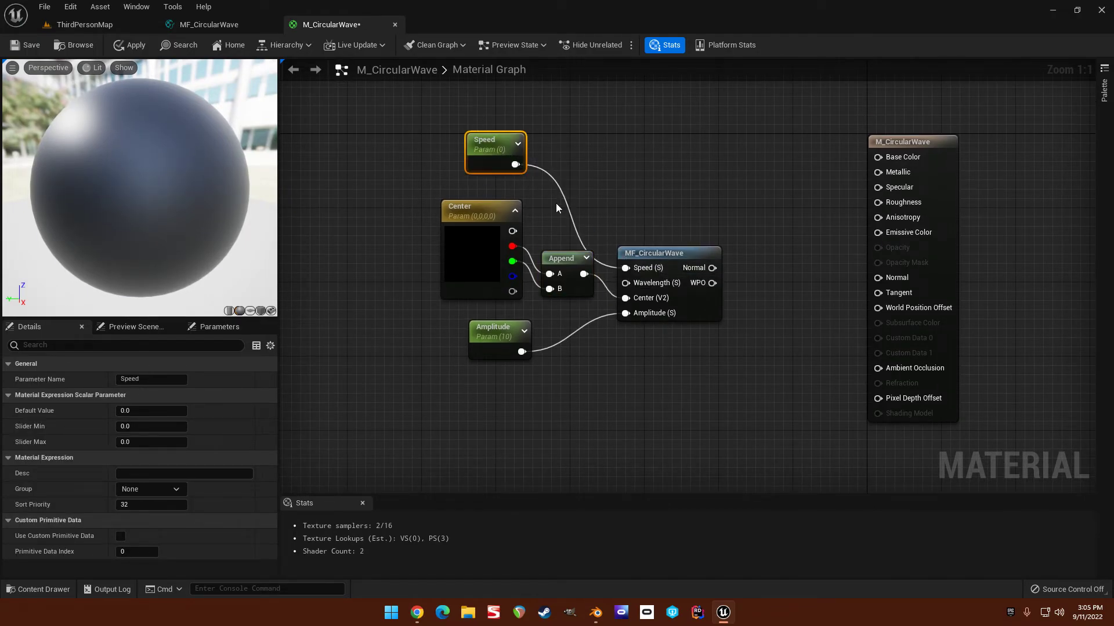
drag(489, 143, 491, 127)
right_drag(525, 159, 561, 231)
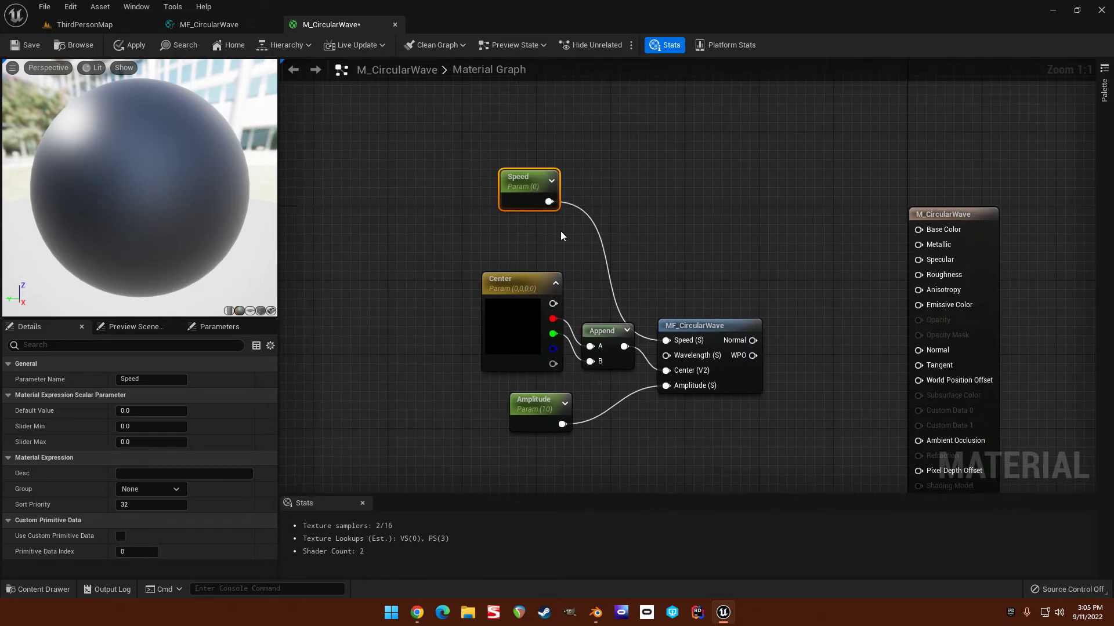
Add a scalar parameter named Wavelength with default value 64 and connect it to MF_CircularWave's Wavelength input.
click(507, 232)
text(Wavelength)
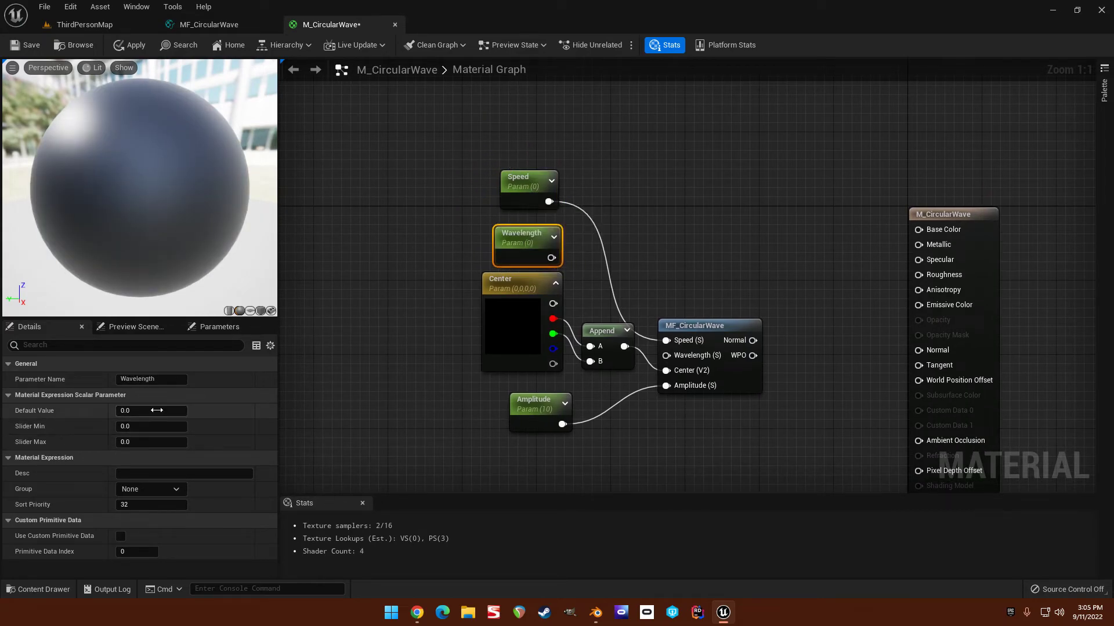
click(157, 410)
text(64)
key(Return)
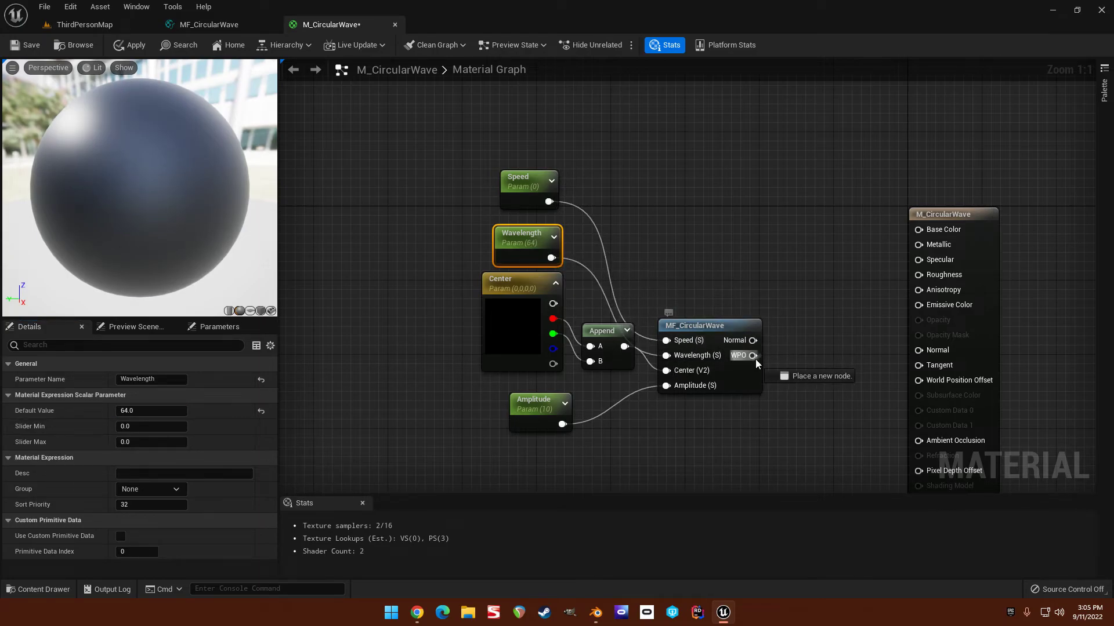
Connect MF_CircularWave's WPO output to the material's Emissive Color.
drag(920, 308, 920, 306)
right_drag(844, 366, 805, 339)
click(805, 339)
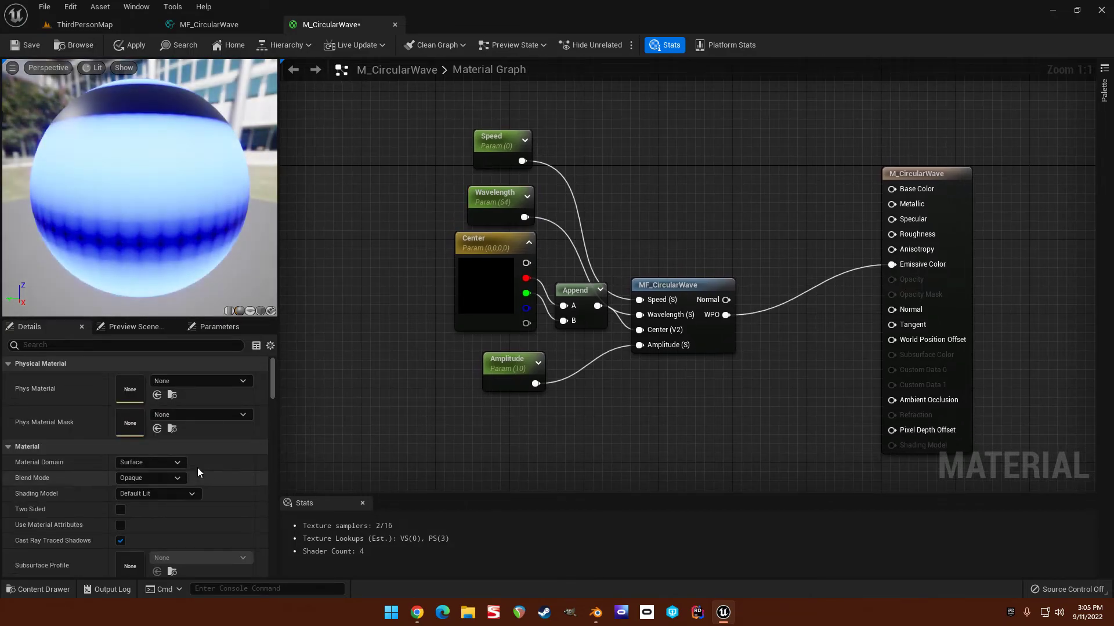
Set M_CircularWave's Shading Model to Unlit and save the material.
click(161, 494)
click(147, 349)
click(33, 46)
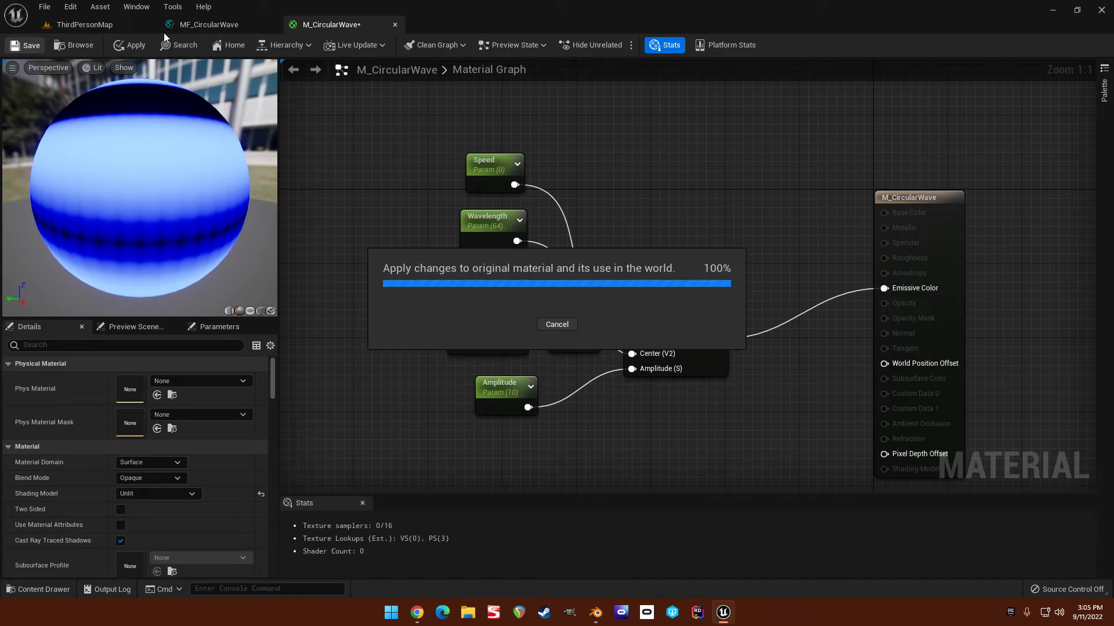
Use the S_TessellatedPlane mesh from the MaterialLibrary folder as M_CircularWave's preview mesh and frame it from above.
click(103, 24)
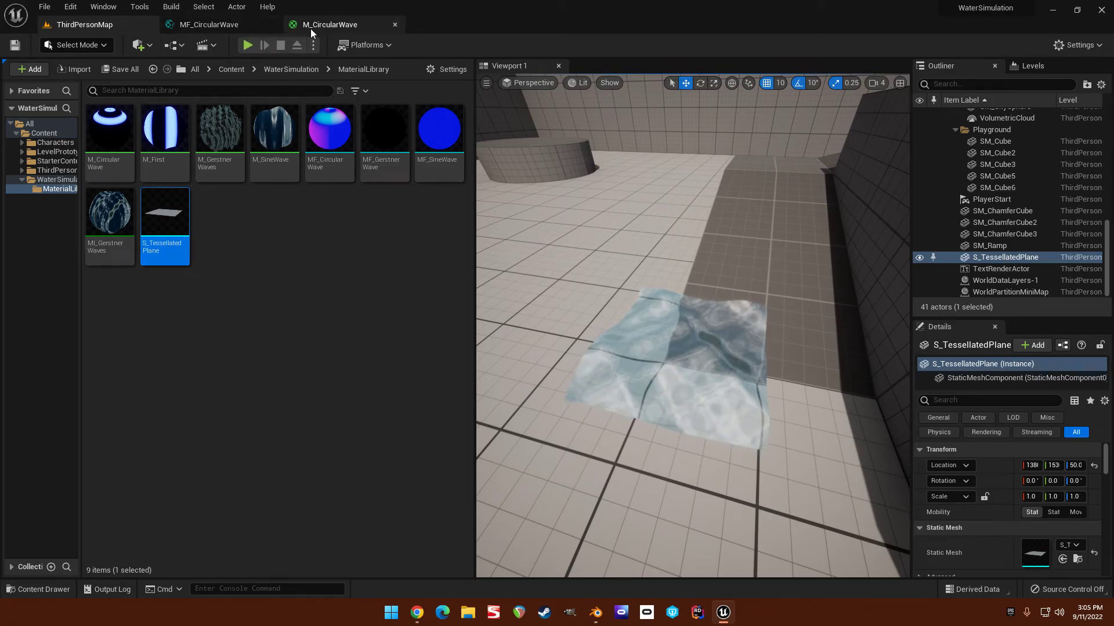
click(327, 24)
click(271, 311)
scroll(173, 185, up, 5)
right_drag(110, 198, 137, 223)
drag(110, 198, 113, 166)
Set the Speed parameter's default value to 32.
right_drag(662, 231, 670, 170)
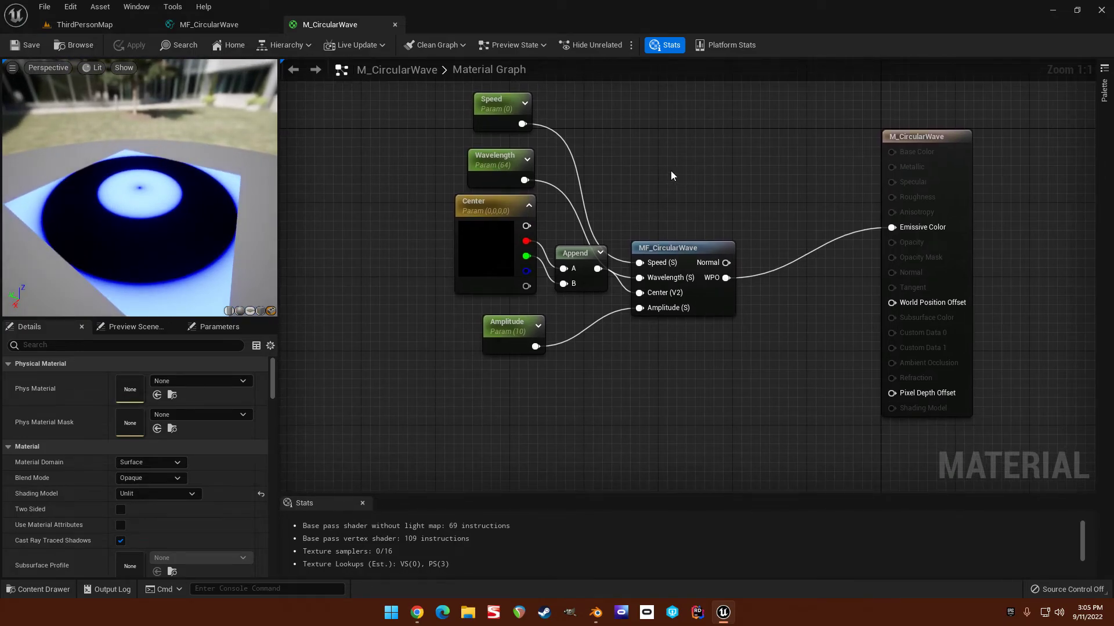
right_drag(515, 116, 555, 168)
click(555, 168)
click(156, 409)
text(32)
key(Return)
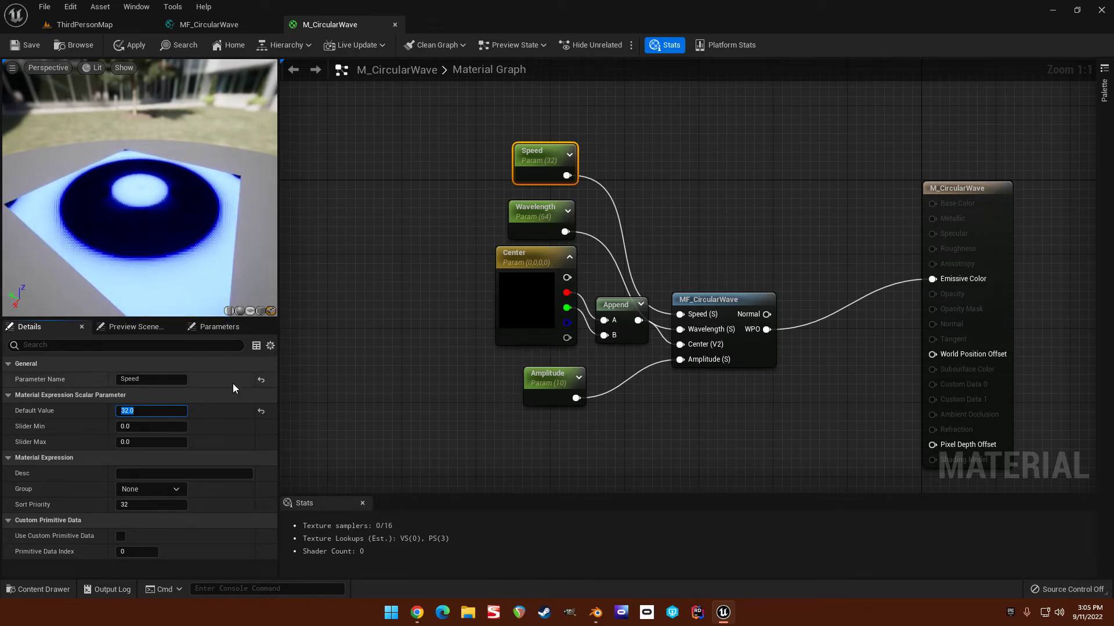
right_drag(427, 246, 424, 222)
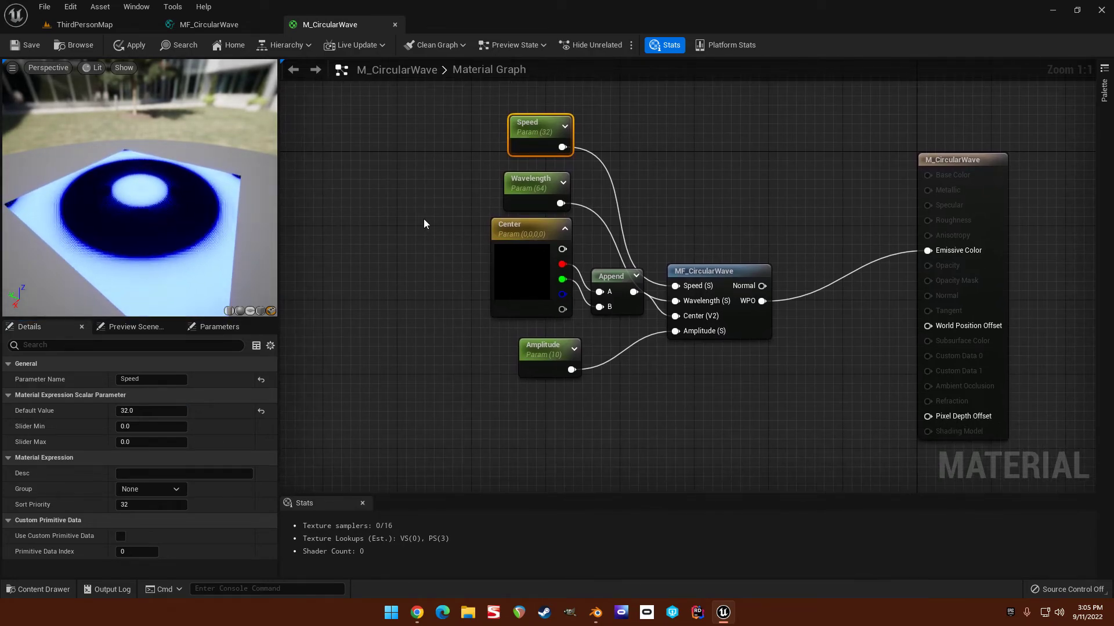
Connect MF_CircularWave's WPO output to World Position Offset and inspect the displaced preview plane.
right_drag(737, 174, 659, 165)
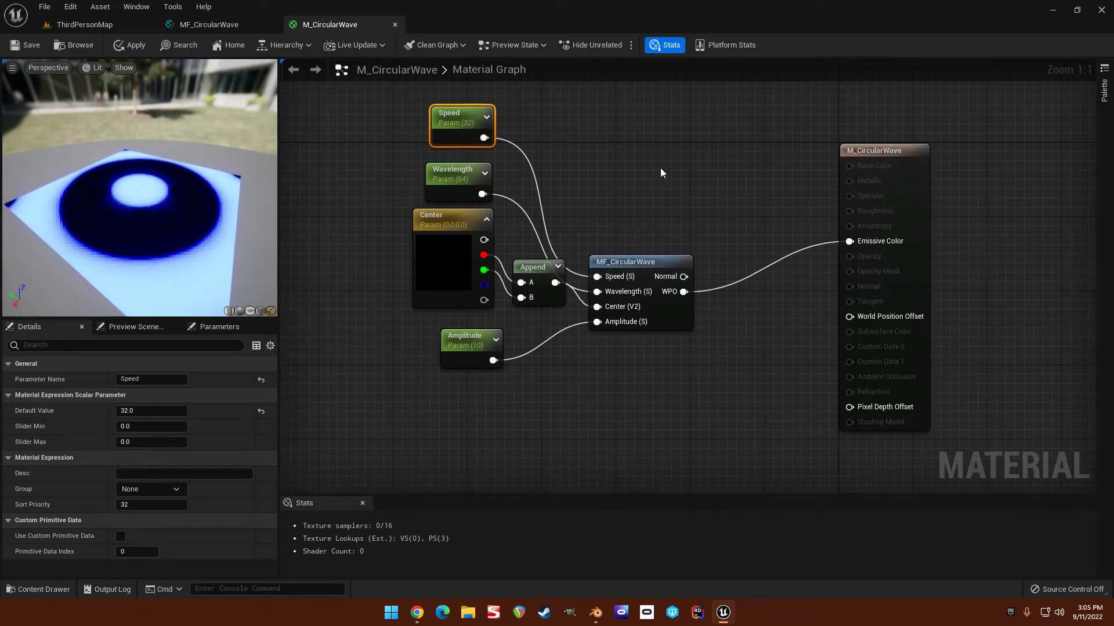
drag(683, 292, 849, 317)
drag(134, 229, 146, 191)
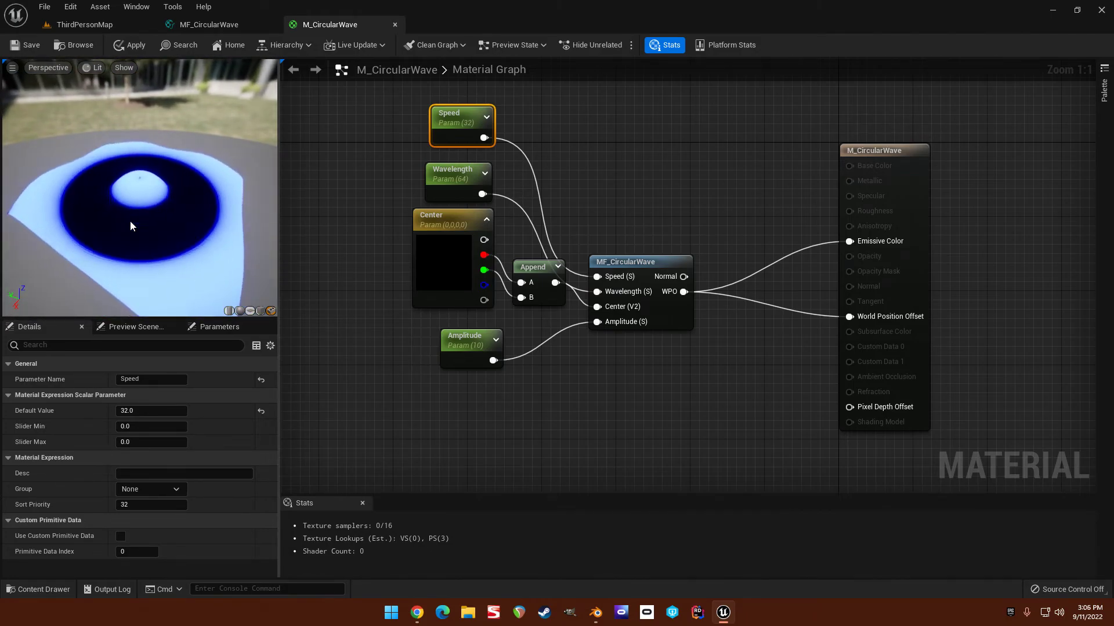
right_drag(587, 172, 621, 169)
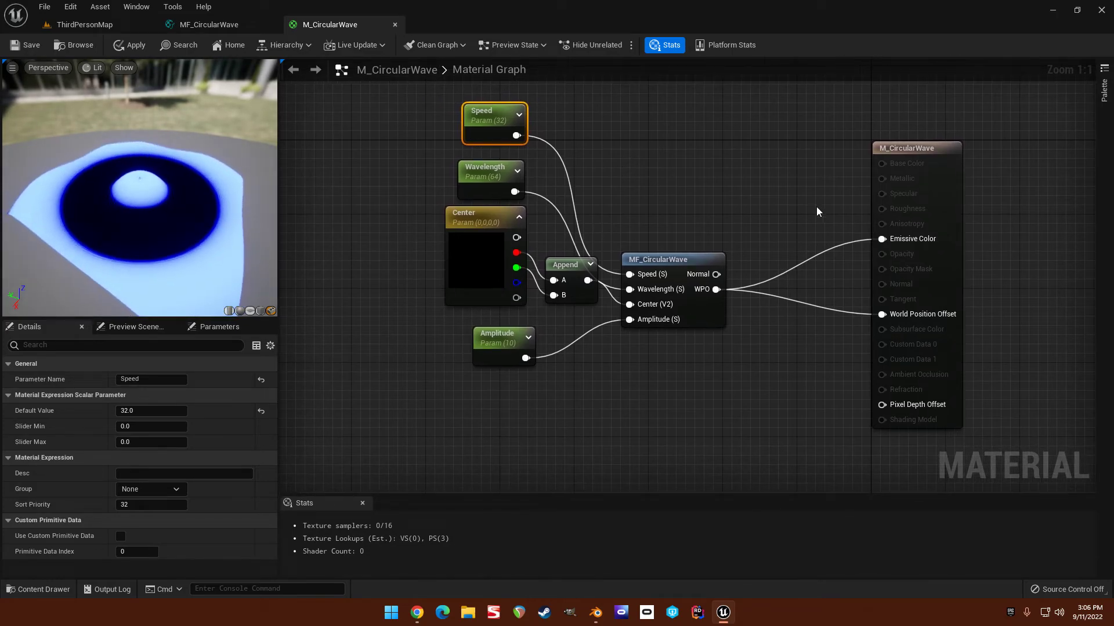
right_drag(795, 198, 785, 192)
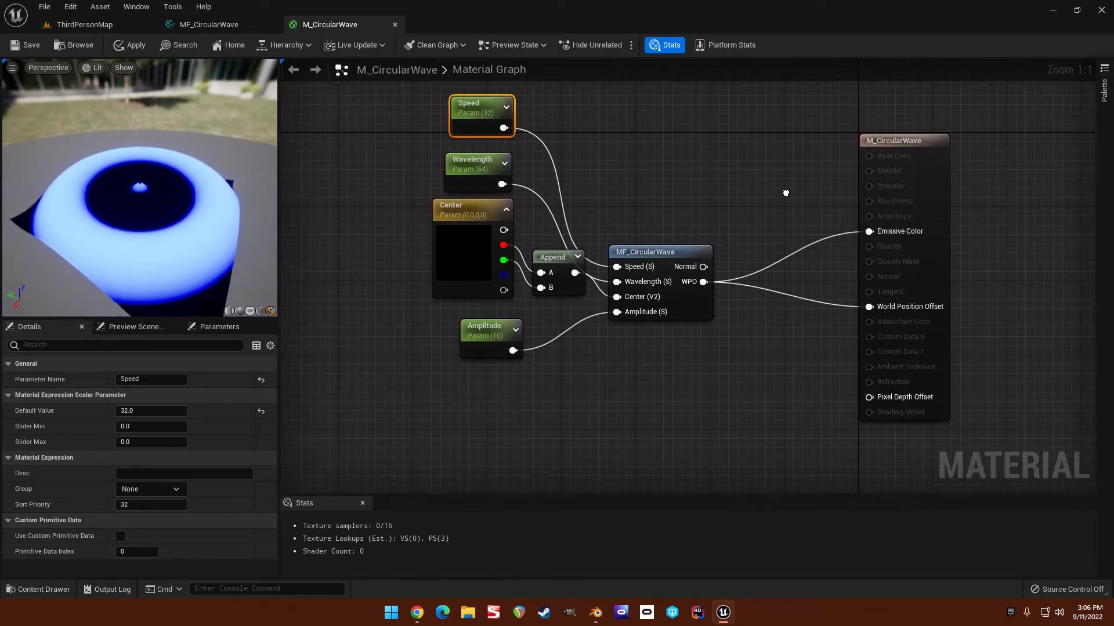
Disconnect WPO from Emissive Color and connect MF_CircularWave's Normal output to Emissive Color instead.
alt+click(794, 258)
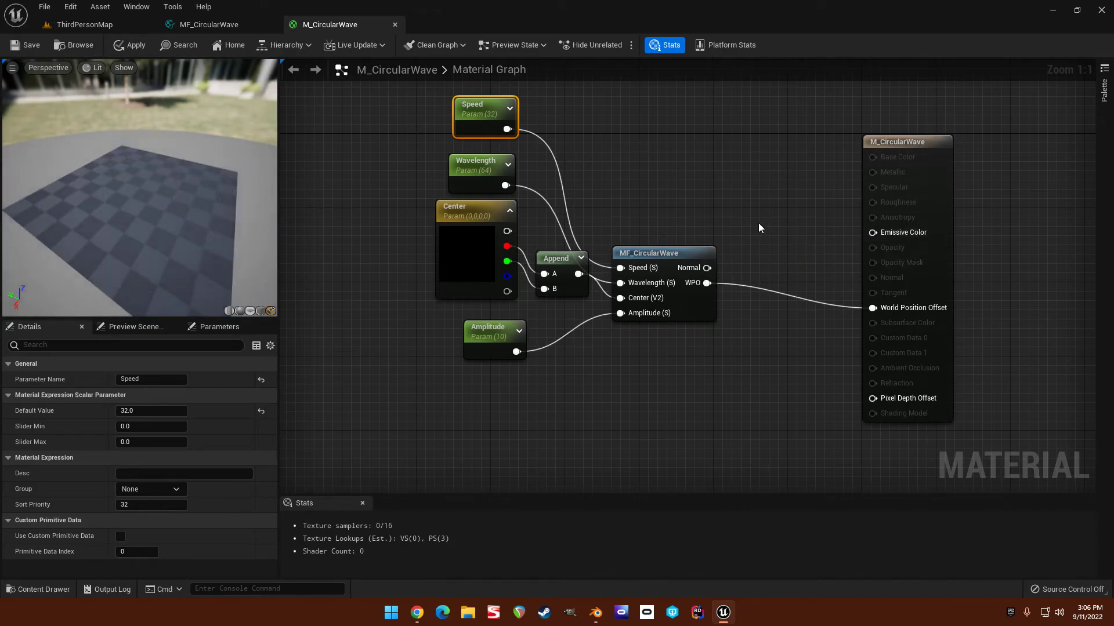
right_drag(758, 228, 741, 216)
drag(793, 231, 857, 221)
mouse_move(191, 203)
mouse_down()
mouse_move(209, 188)
mouse_move(196, 202)
mouse_up()
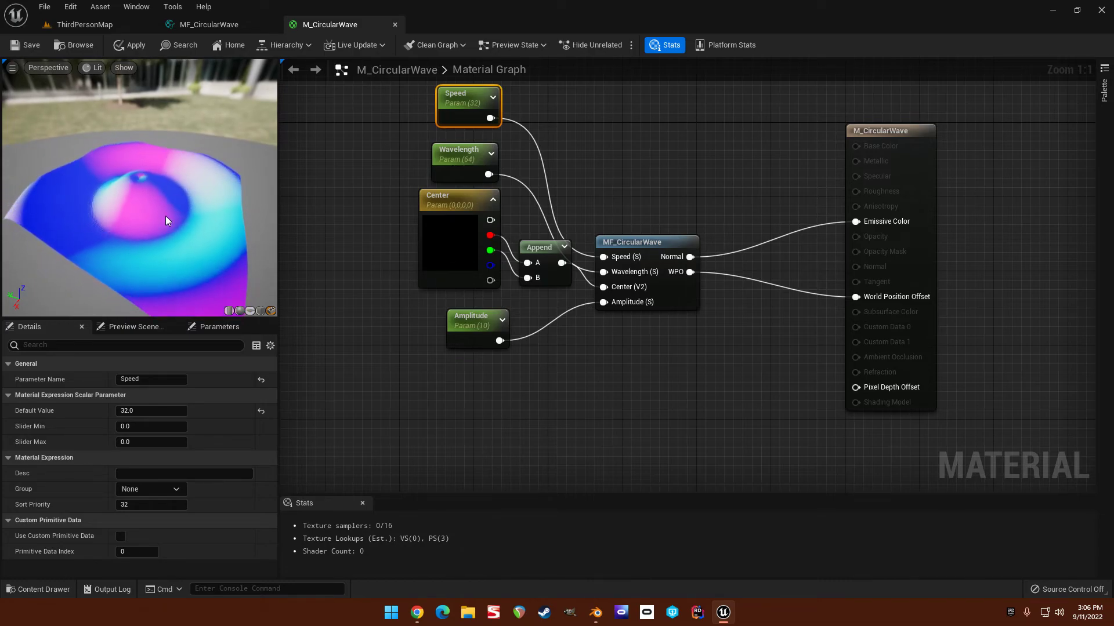
Review the Tangent Space Normal option in M_CircularWave's material settings.
right_drag(693, 179, 673, 165)
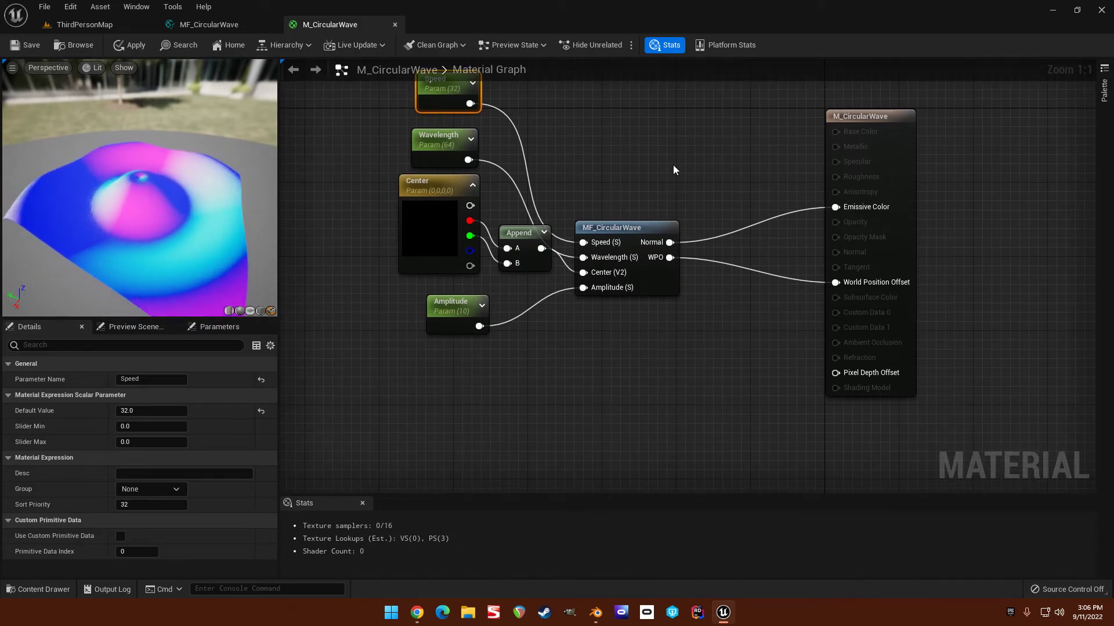
click(673, 165)
click(140, 465)
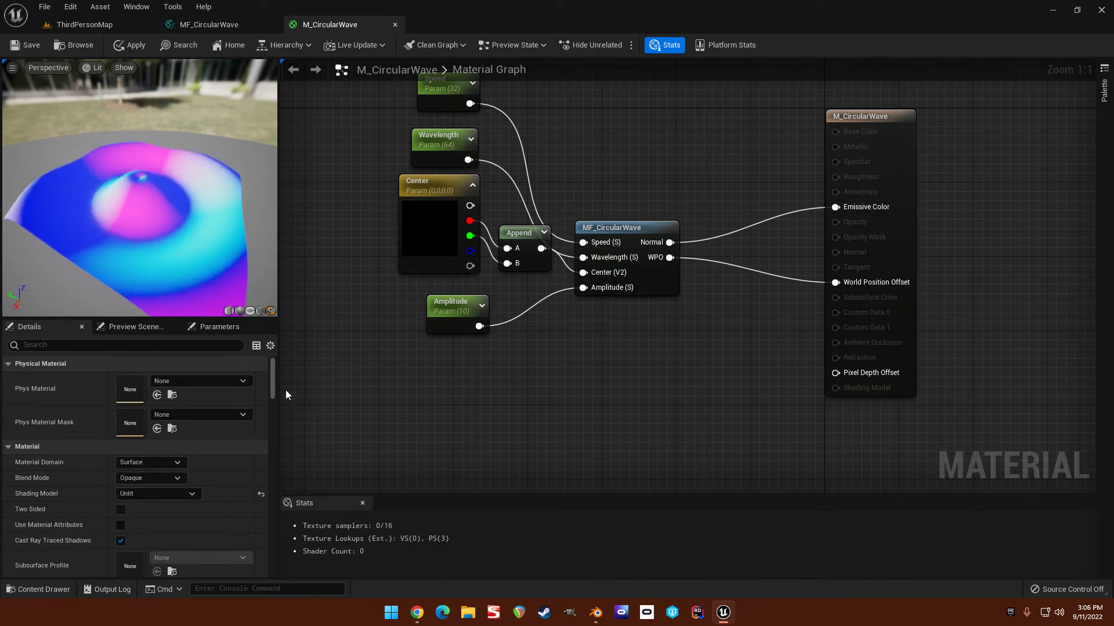
scroll(145, 467, down, 10)
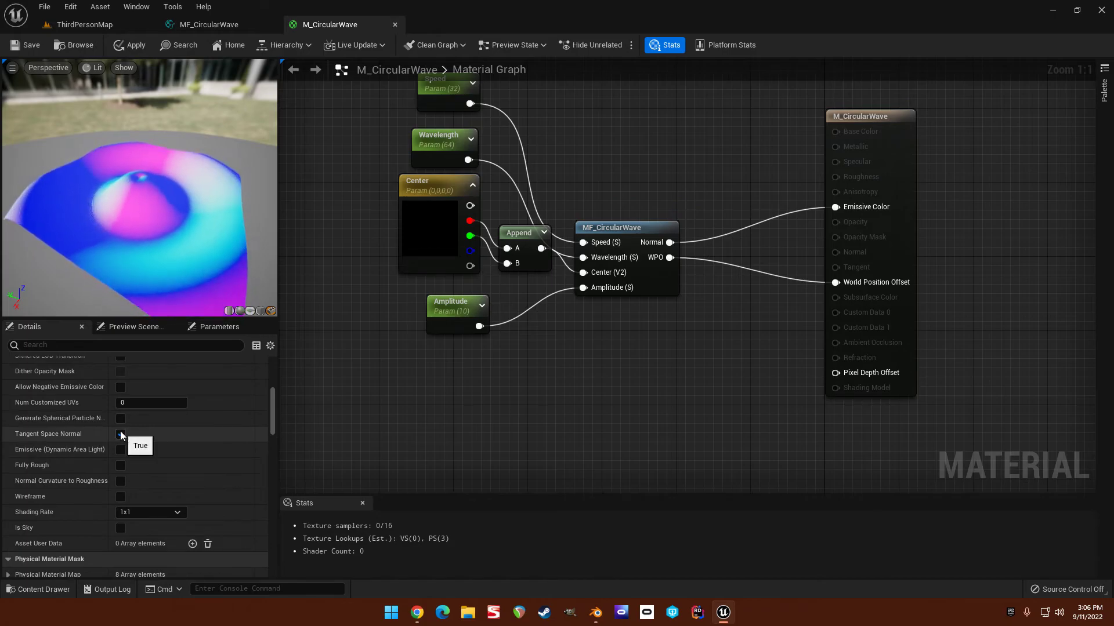
scroll(185, 419, up, 8)
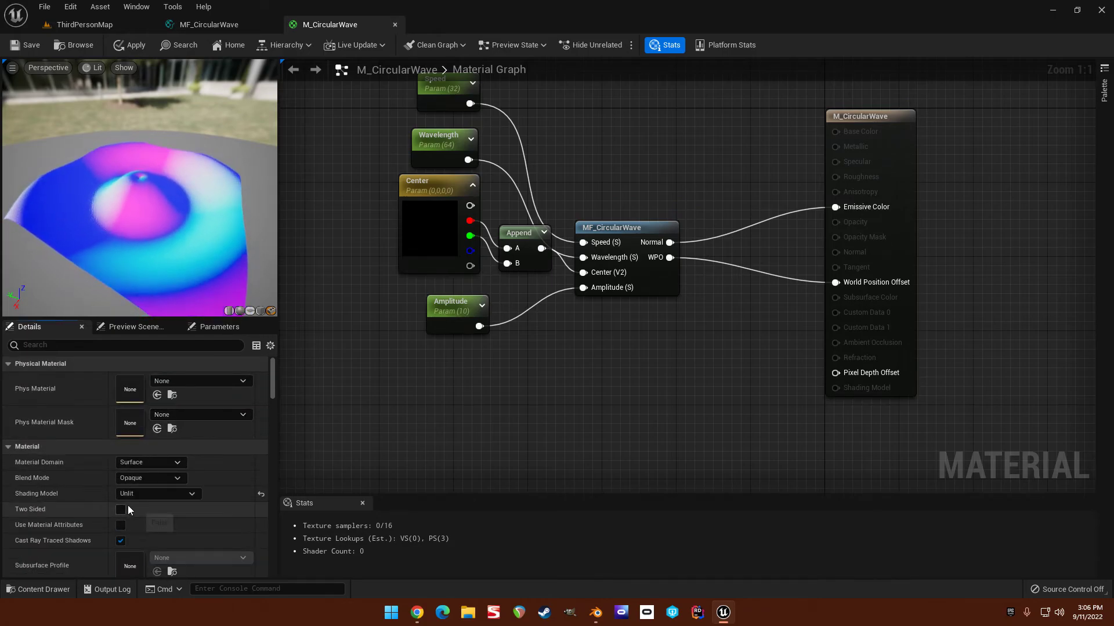
Set the Shading Model to Default Lit and connect MF_CircularWave's Normal output to the material's Normal input.
click(143, 494)
click(157, 363)
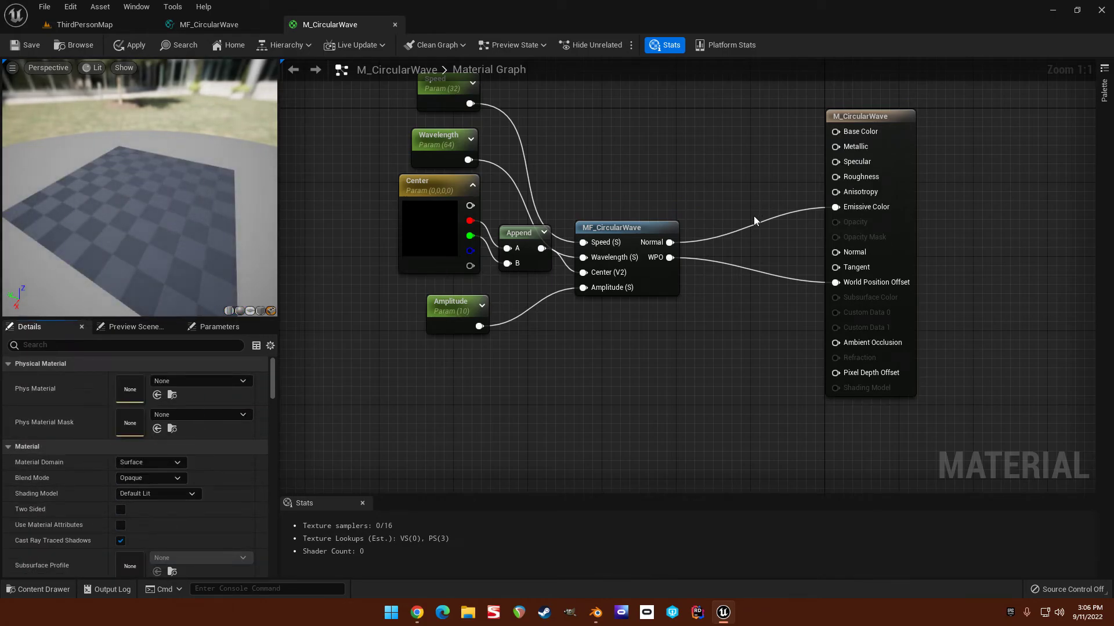
drag(671, 242, 835, 253)
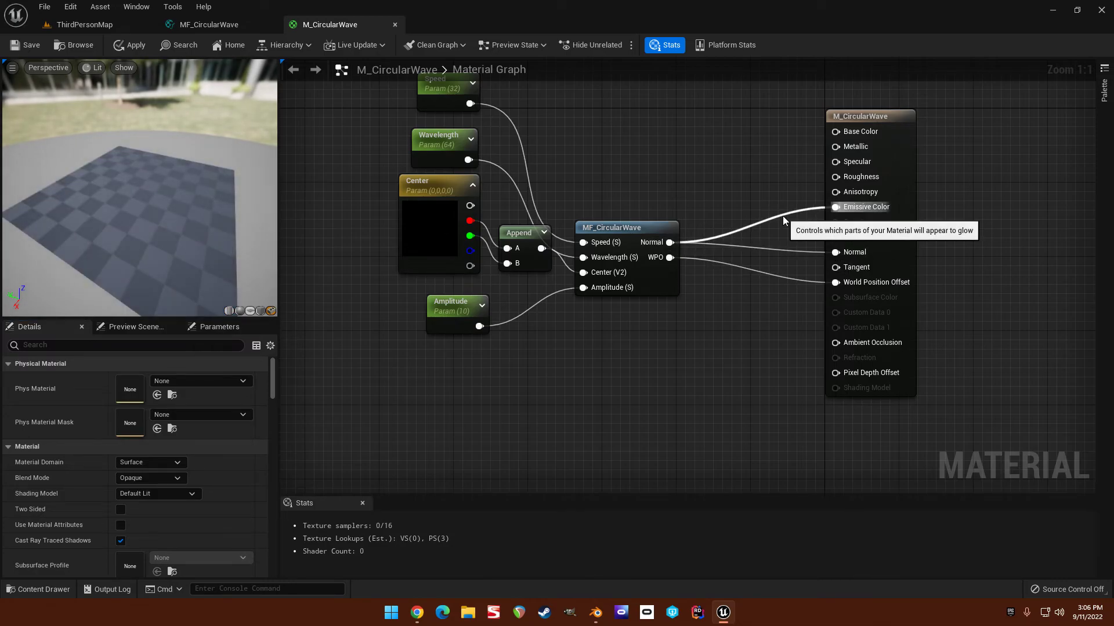
right_drag(514, 198, 501, 262)
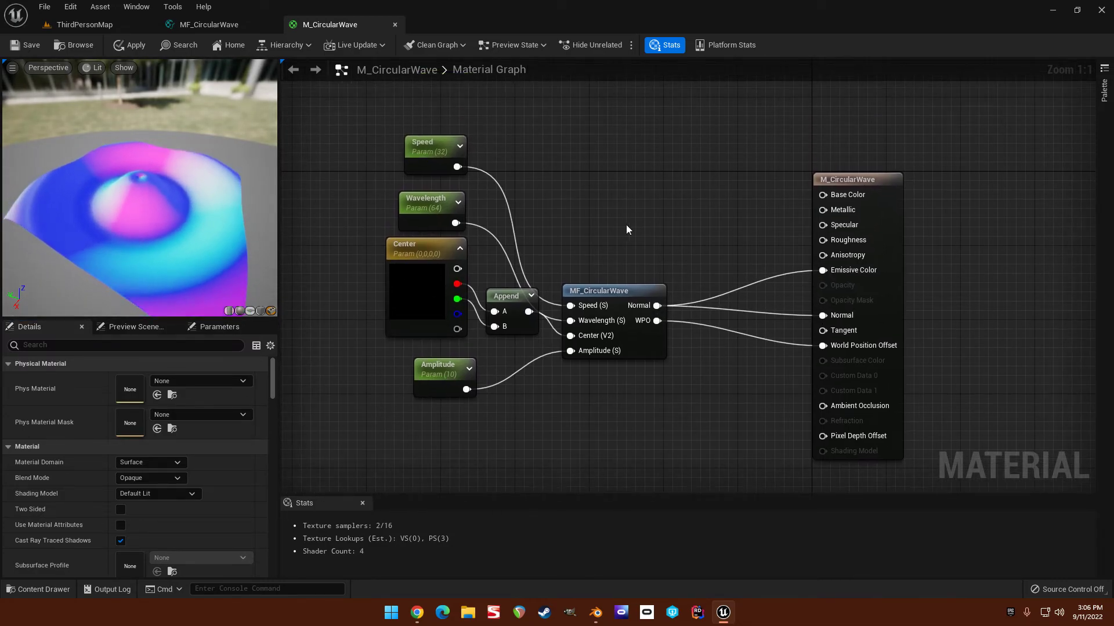
Add a constant of 0 feeding Roughness and a constant of 1 feeding Metallic.
click(718, 153)
drag(739, 177, 823, 240)
drag(723, 159, 823, 210)
click(715, 162)
click(150, 380)
text(1)
click(666, 180)
click(723, 174)
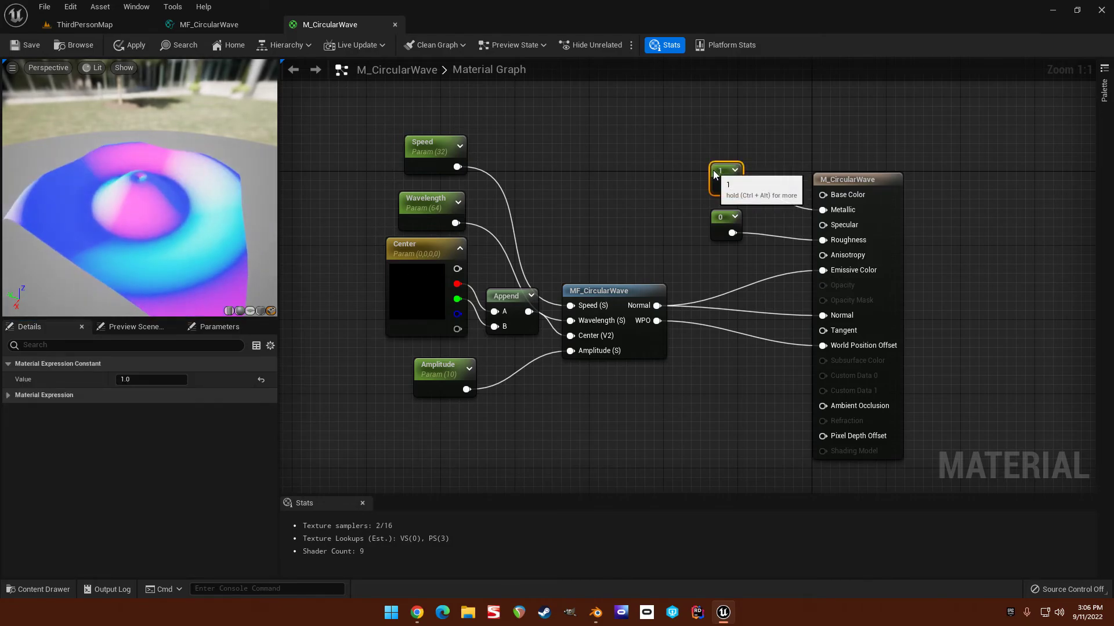
Move MF_CircularWave's Normal connection from Emissive Color to the material's Base Color and save M_CircularWave.
drag(174, 222, 194, 180)
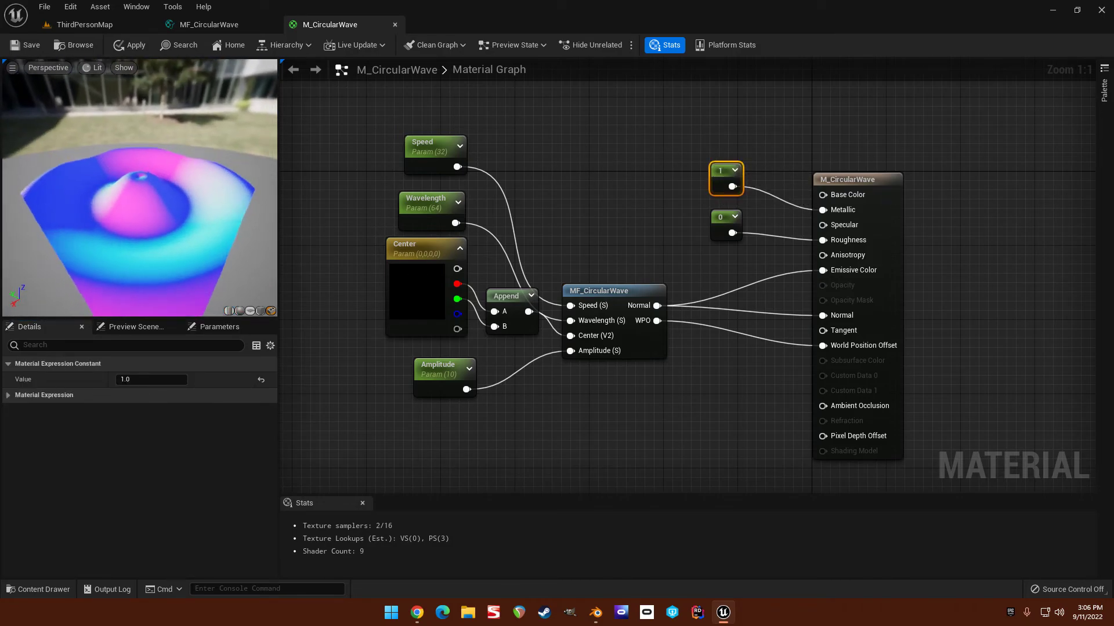
drag(657, 305, 823, 195)
right_drag(568, 194, 595, 199)
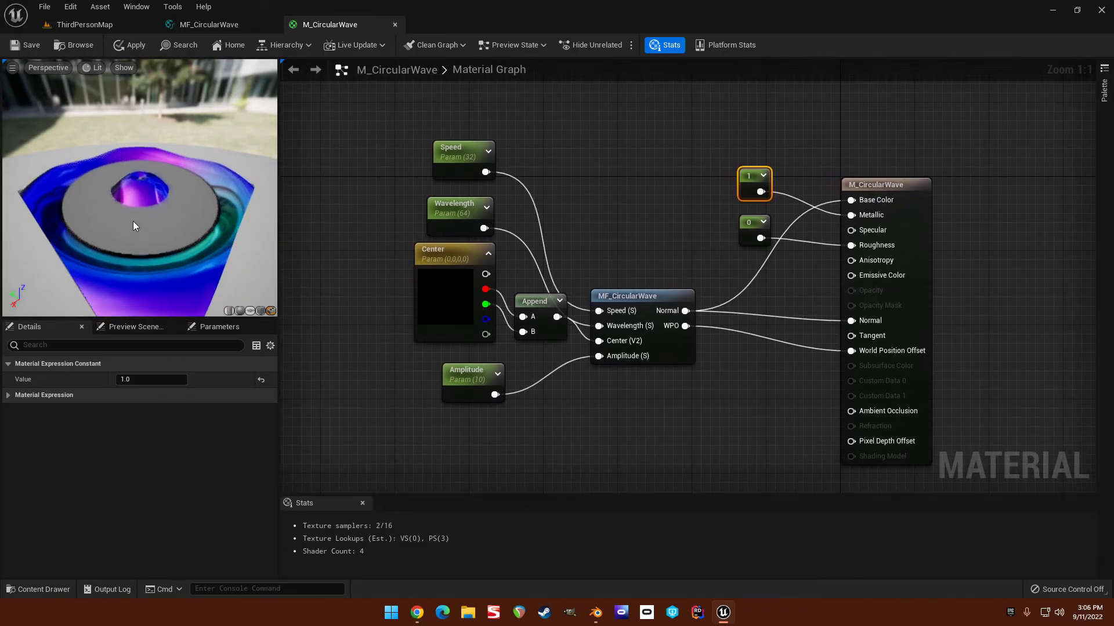
drag(140, 186, 163, 192)
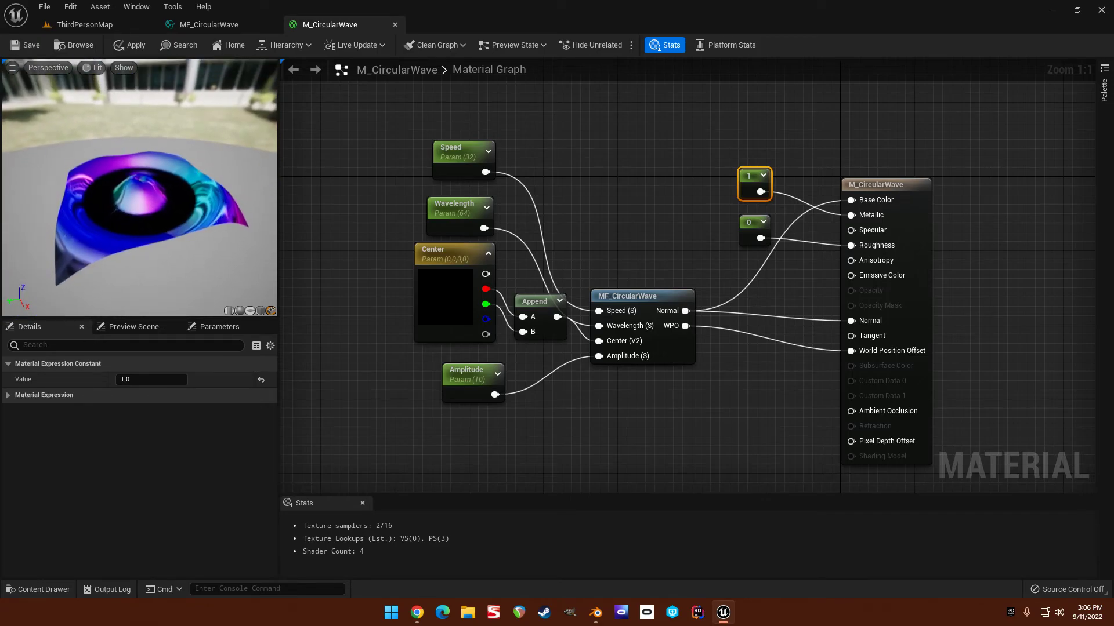
key(ctrl+s)
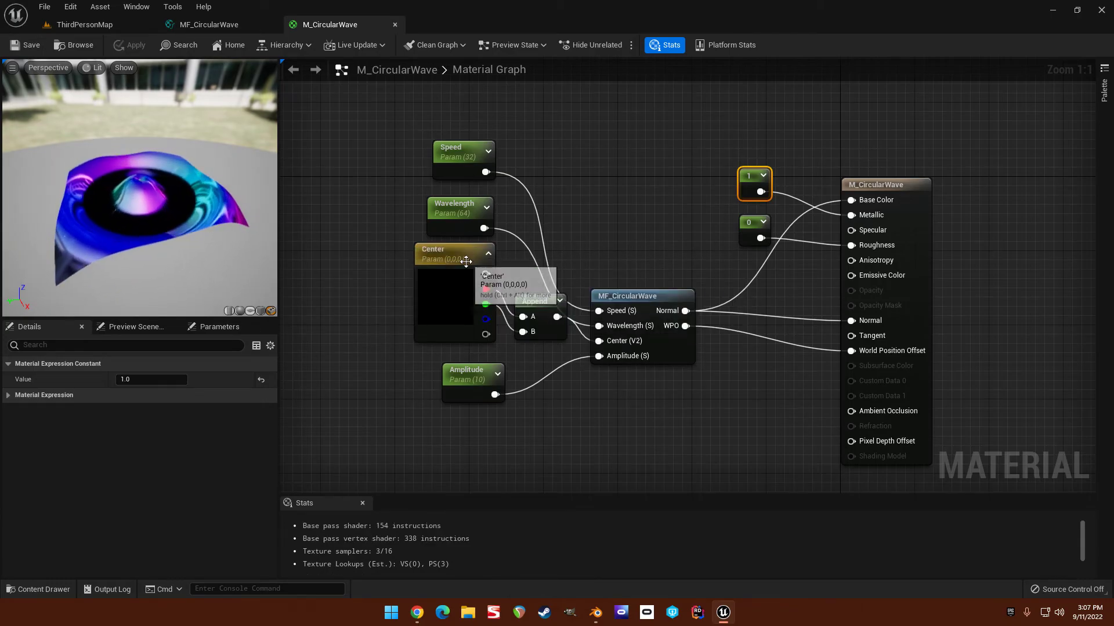
Set the Wavelength parameter's default value to 32.
click(460, 220)
click(155, 411)
text(32)
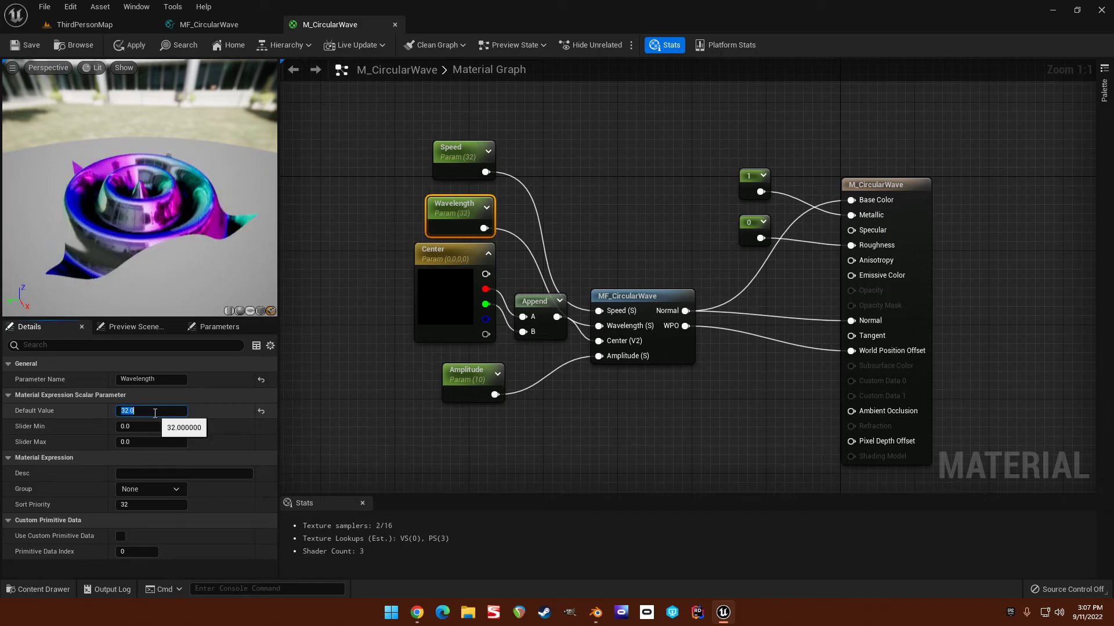
key(Return)
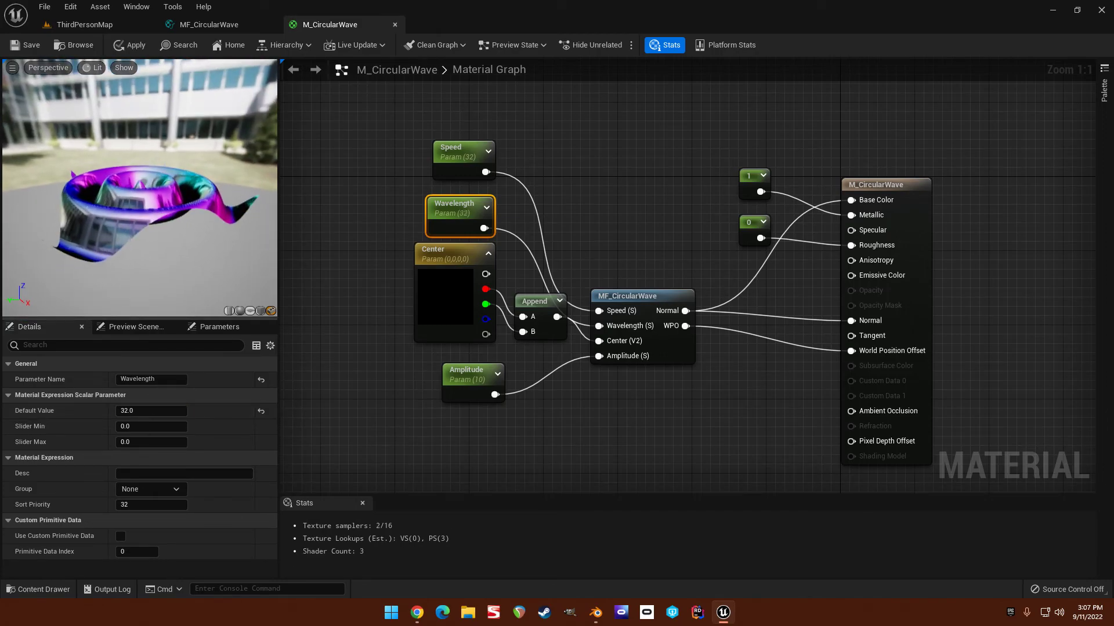
Set the Amplitude parameter's default value to 2 after trying 3, check the preview and save the material.
click(487, 388)
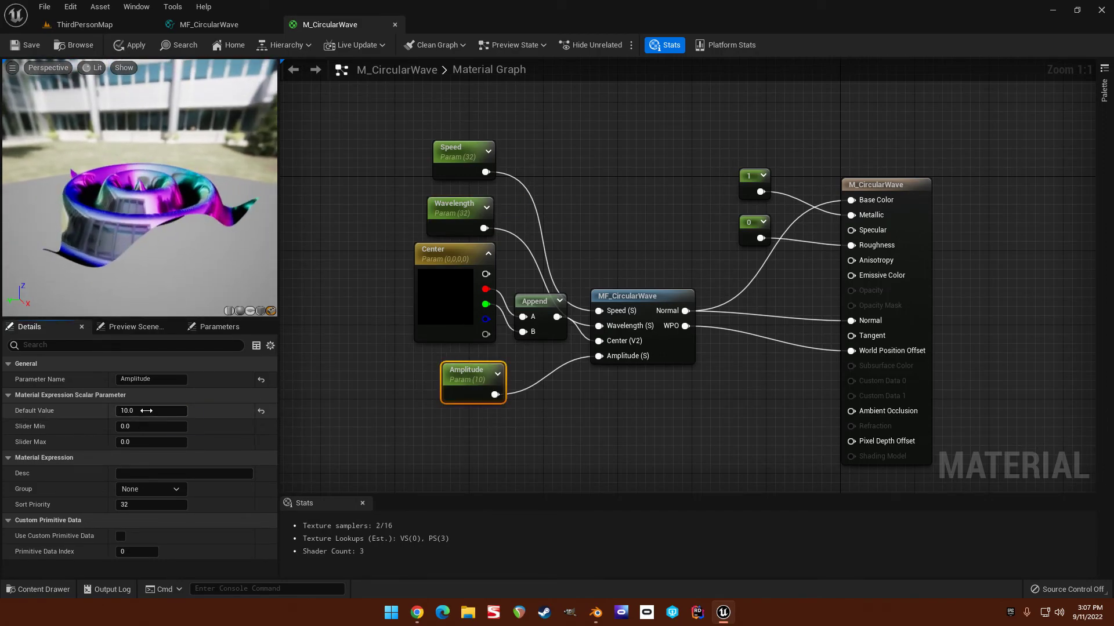
click(152, 411)
text(3)
key(Return)
text(2)
key(Return)
drag(139, 188, 142, 235)
mouse_move(142, 235)
right_down()
mouse_move(142, 198)
mouse_move(142, 217)
right_up()
drag(142, 217, 120, 225)
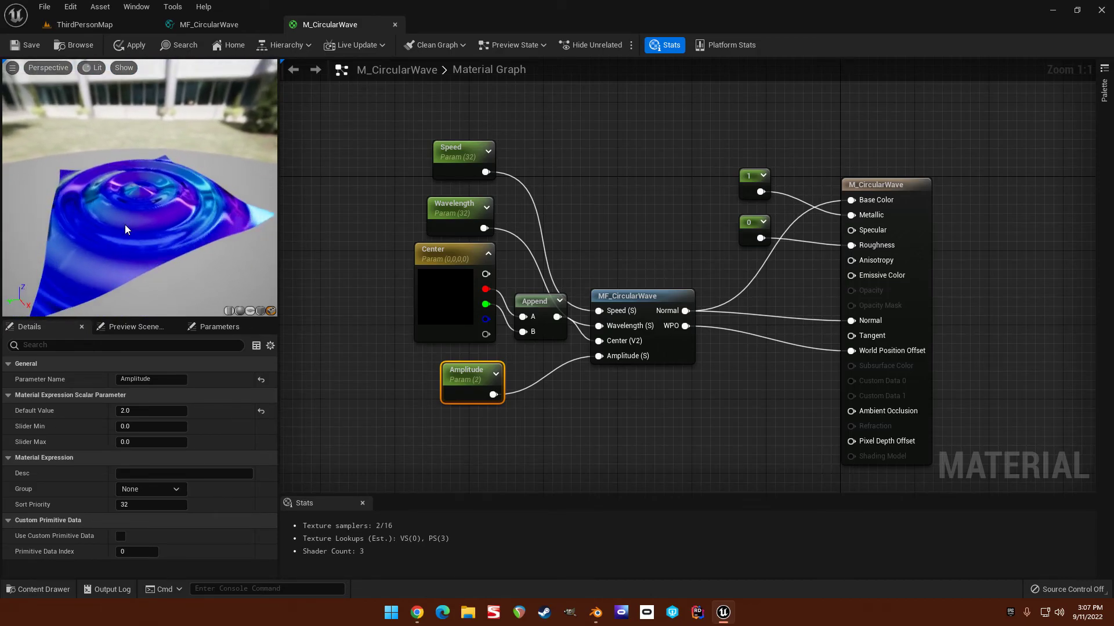
click(26, 49)
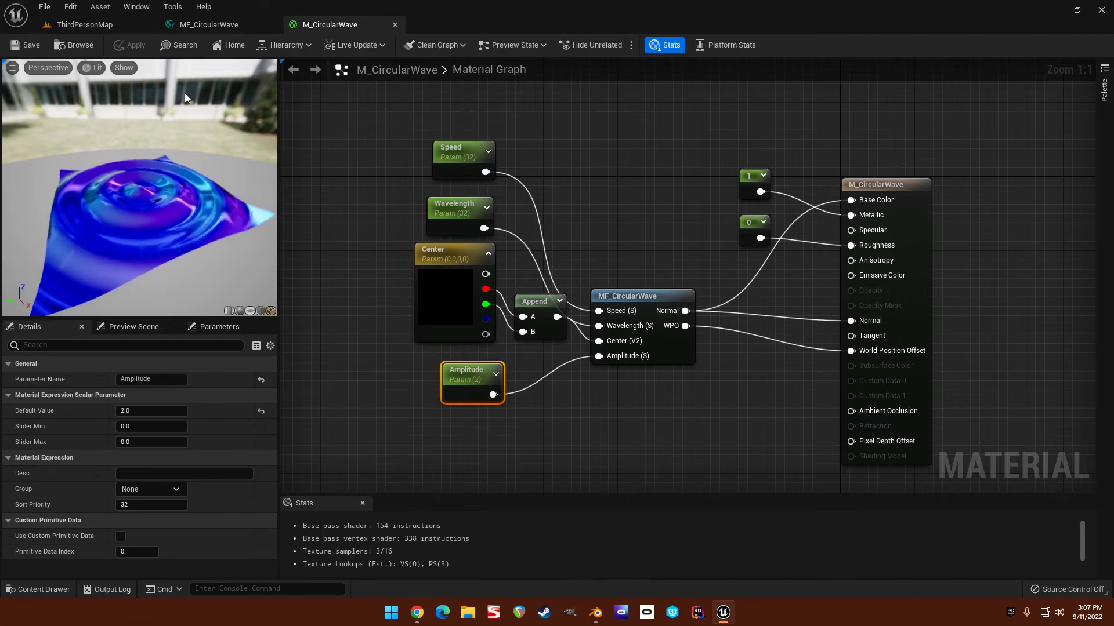
In MF_CircularWave, insert a Multiply node between Time and the B input of the Multiply node it feeds.
click(210, 26)
scroll(456, 150, down, 2)
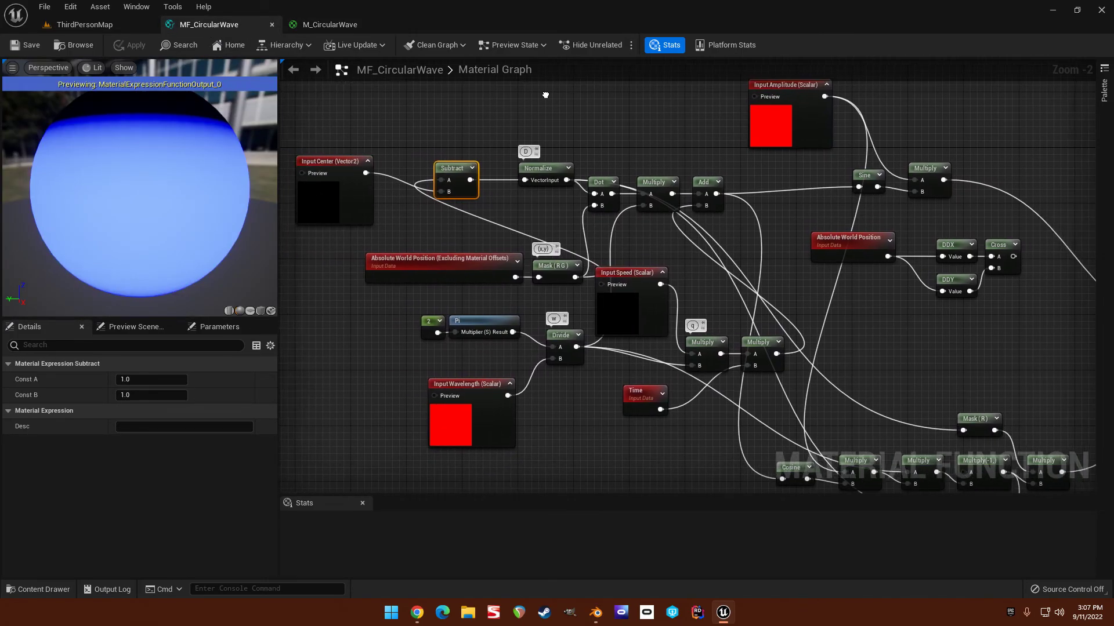
click(674, 214)
right_drag(674, 215, 612, 166)
scroll(474, 336, up, 4)
drag(524, 267, 543, 292)
text(multiply)
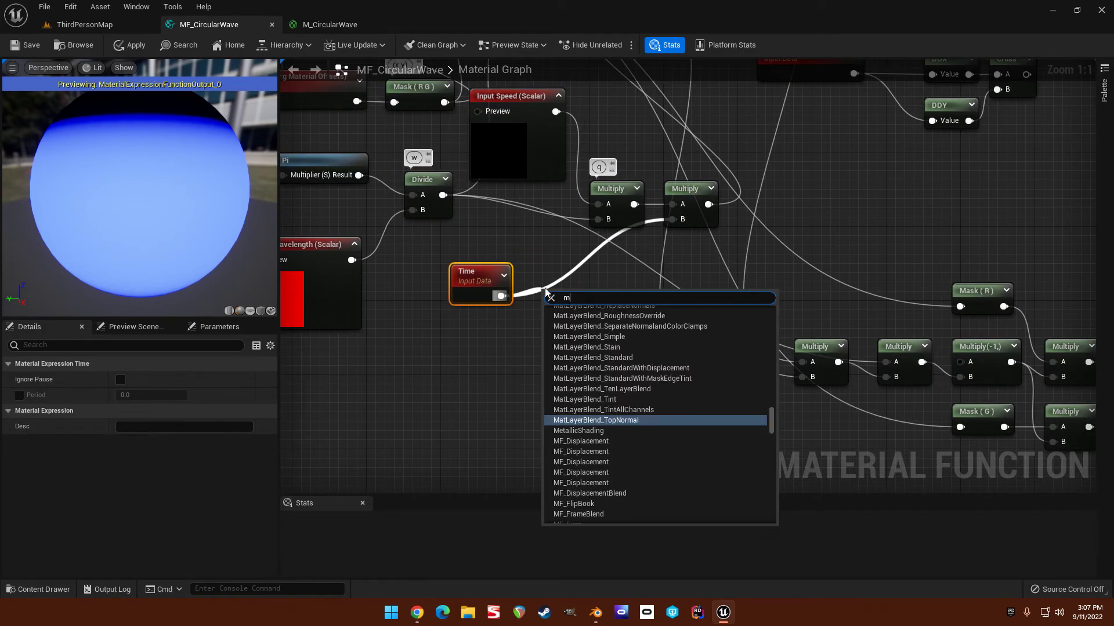
key(Return)
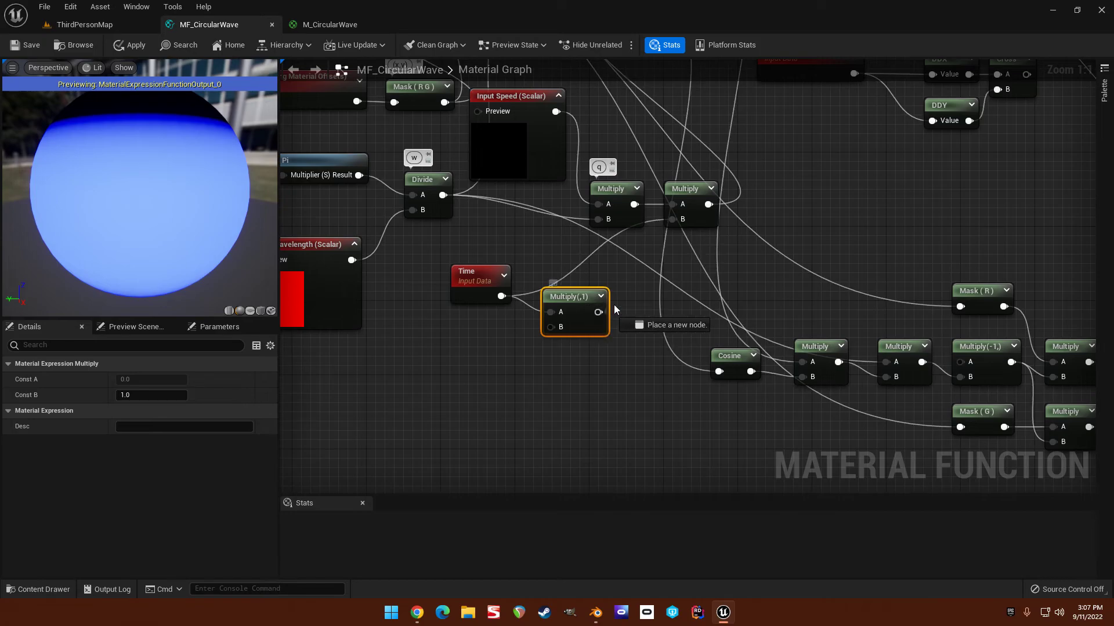
drag(669, 221, 671, 219)
drag(575, 297, 575, 281)
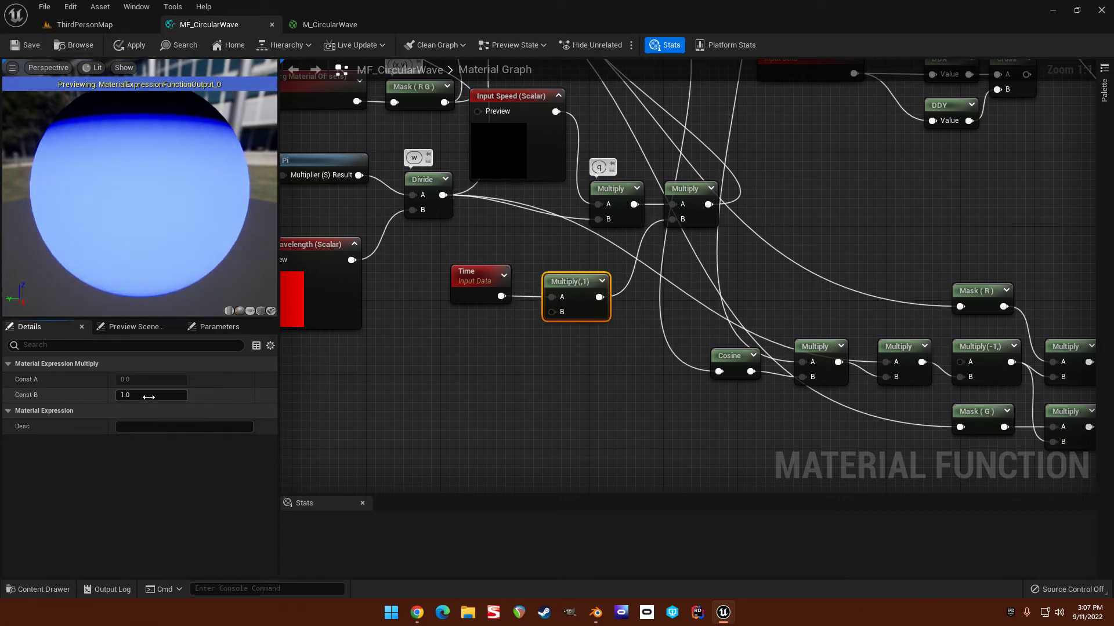
Set Const B of the Multiply node after Time to -1 and check the wave preview in M_CircularWave.
click(160, 398)
text(-1)
key(Return)
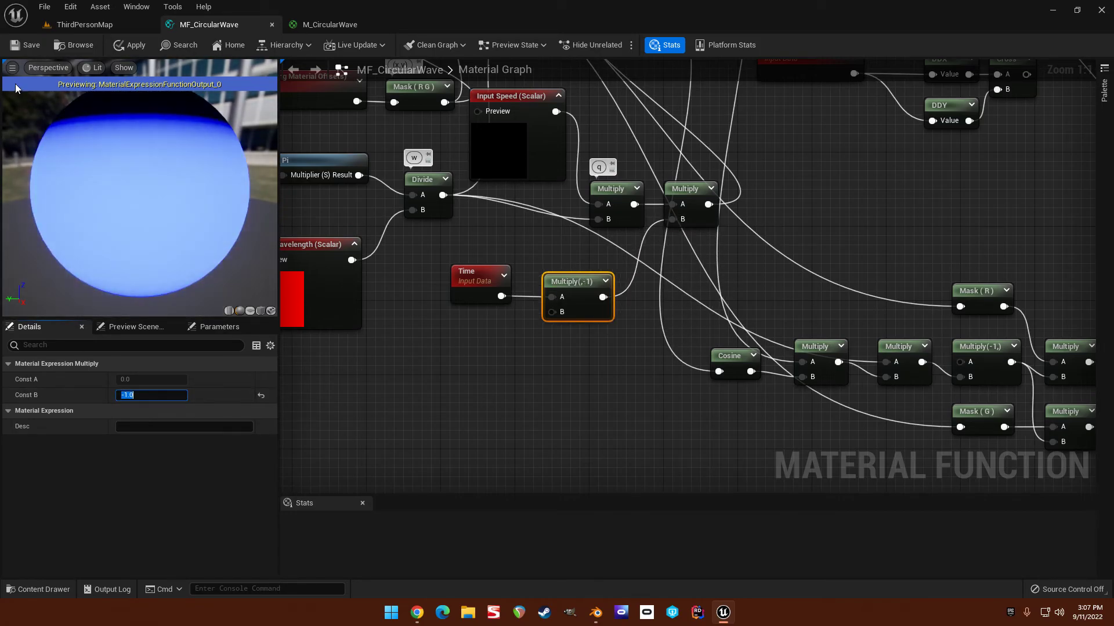
click(334, 25)
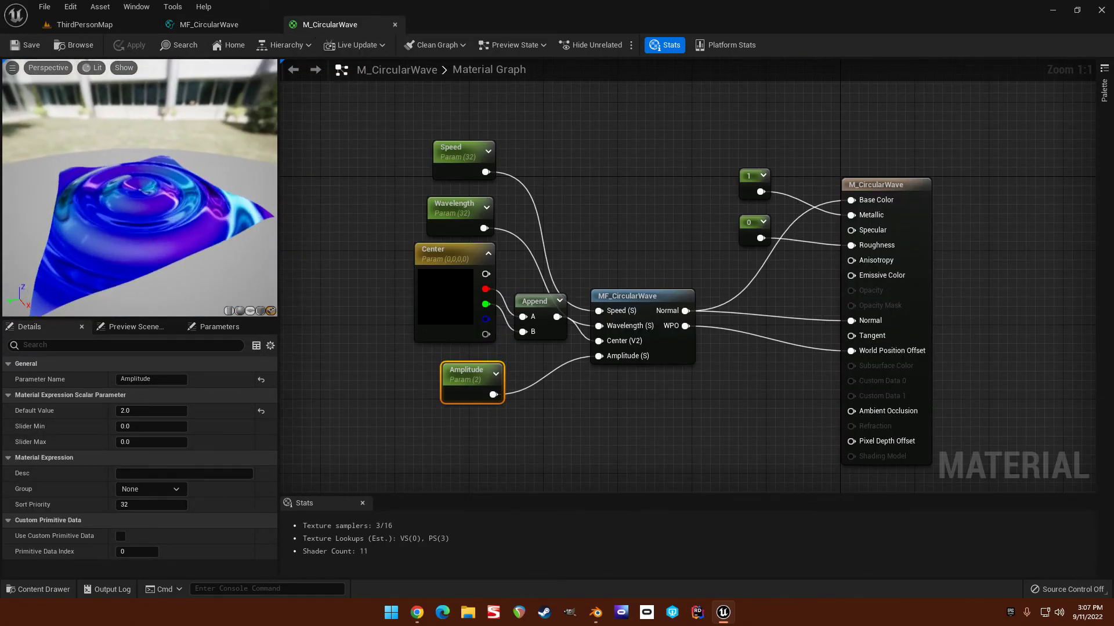
drag(87, 116, 51, 61)
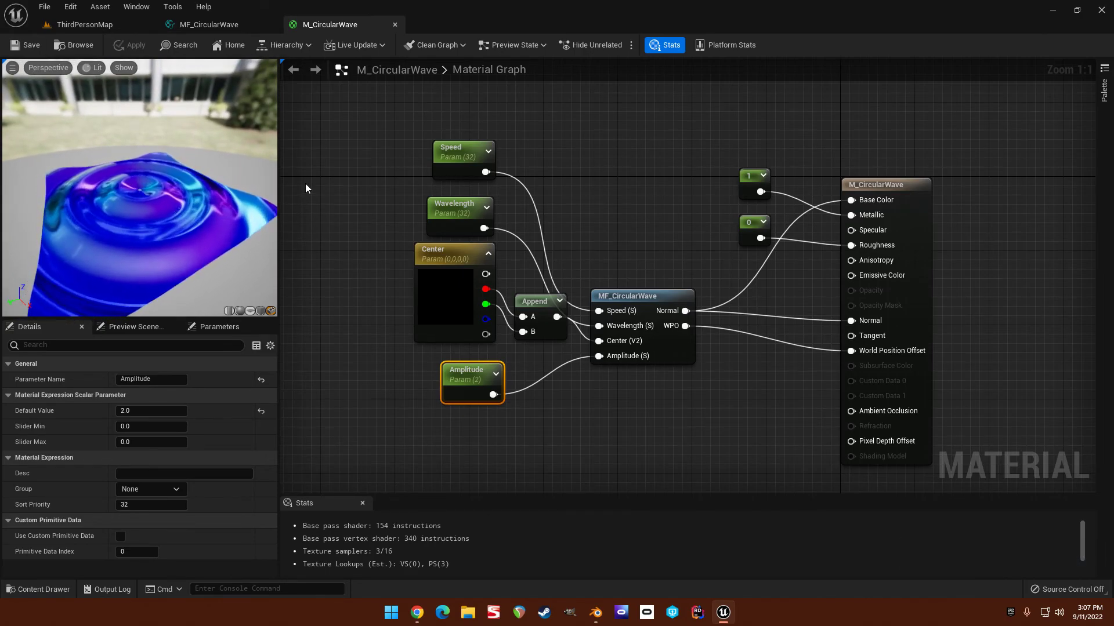
In MF_CircularWave, add a Distance node with its A input fed by Input Center.
click(210, 25)
right_drag(541, 196, 444, 369)
right_drag(632, 305, 628, 423)
scroll(586, 276, down, 1)
right_drag(586, 276, 589, 376)
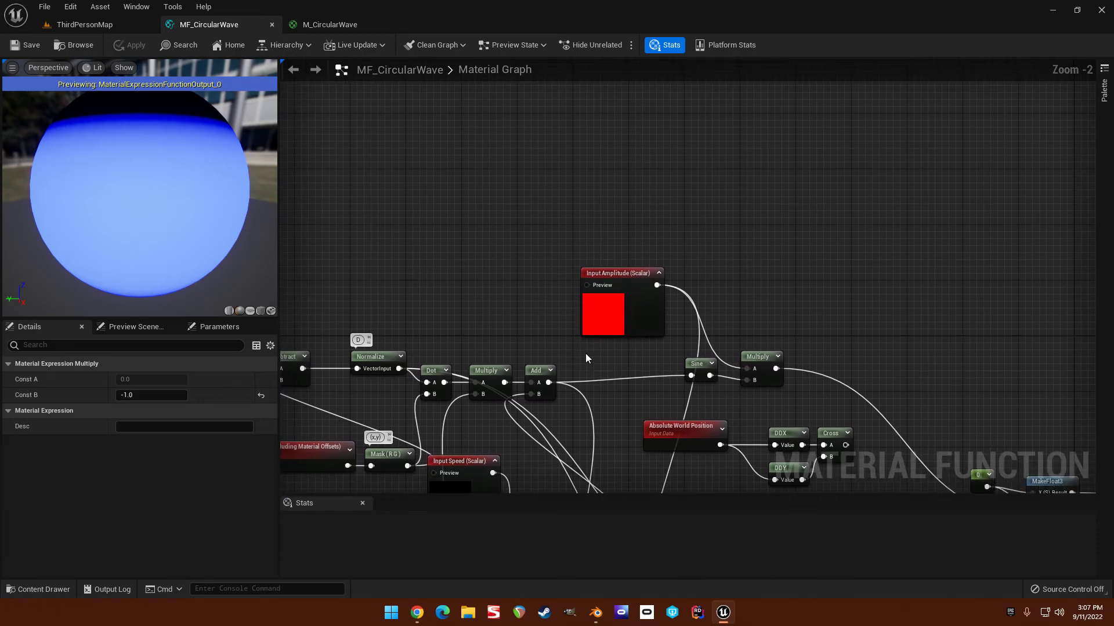
scroll(570, 309, up, 1)
right_drag(512, 226, 588, 187)
scroll(576, 195, down, 2)
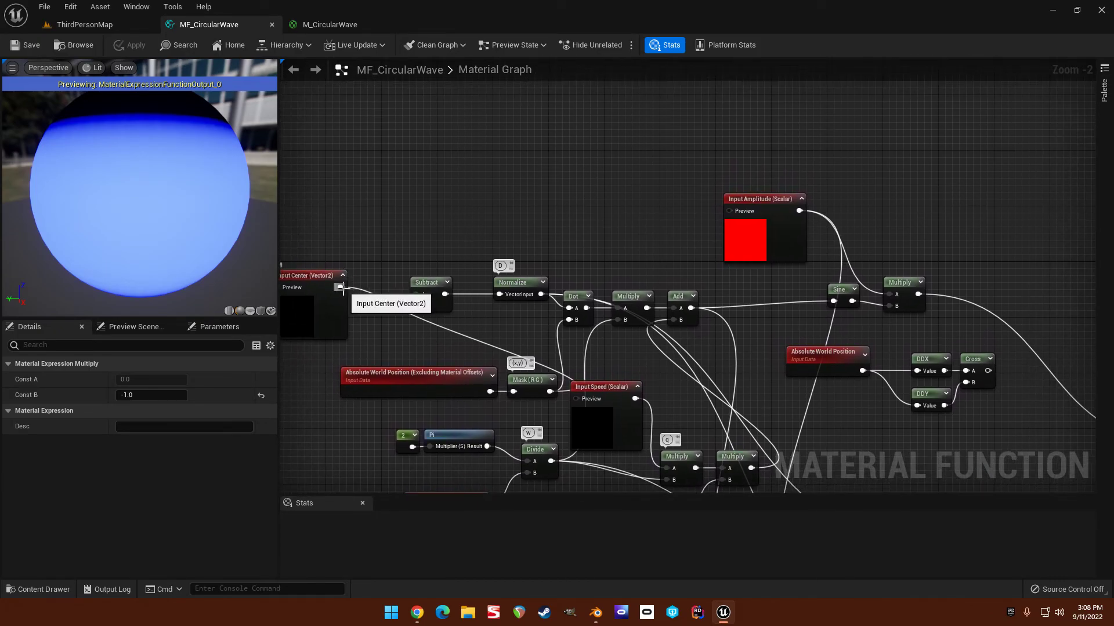
drag(340, 287, 525, 189)
text(distance)
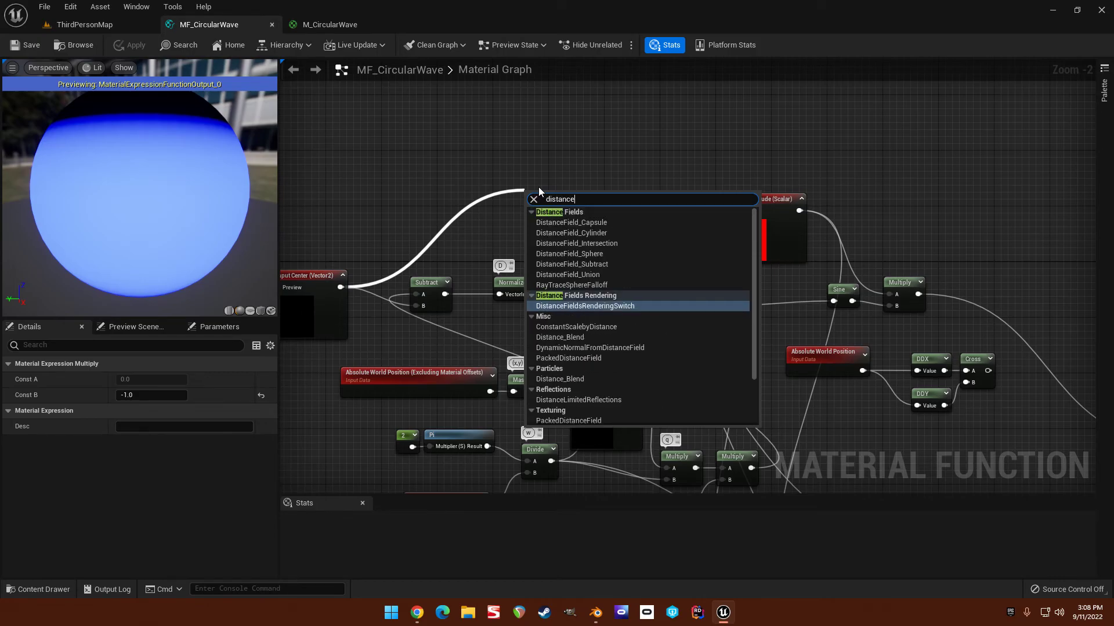
scroll(557, 314, down, 3)
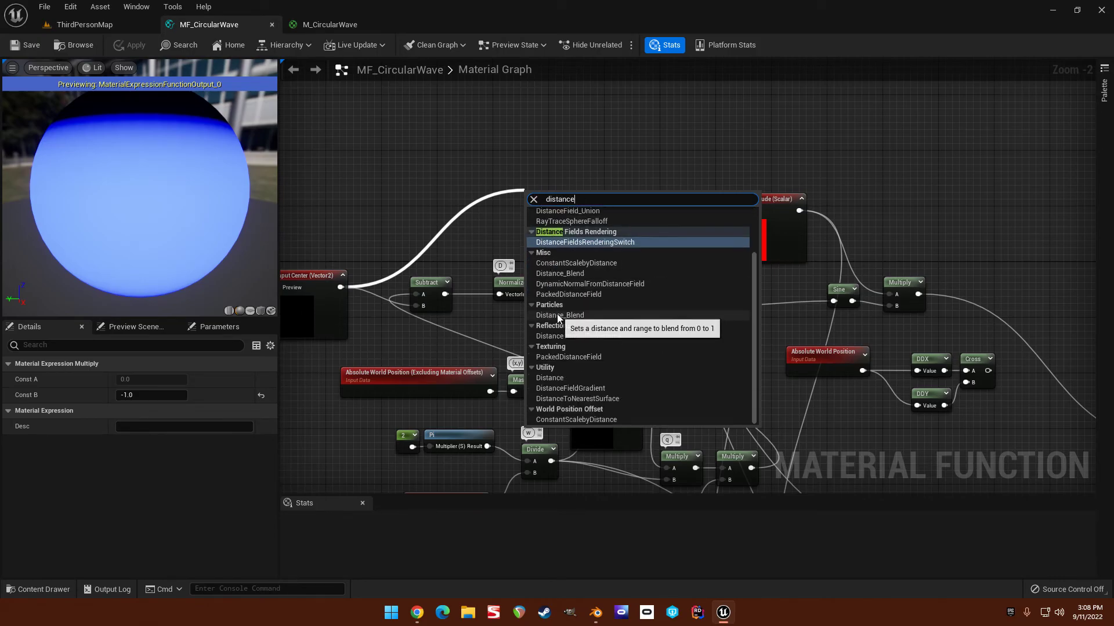
click(580, 378)
Move the Distance node above Input Amplitude and connect the Mask (R G) output to its B input.
right_drag(557, 199, 545, 278)
drag(545, 281, 727, 131)
click(541, 226)
right_drag(532, 342, 644, 248)
right_drag(651, 381, 610, 424)
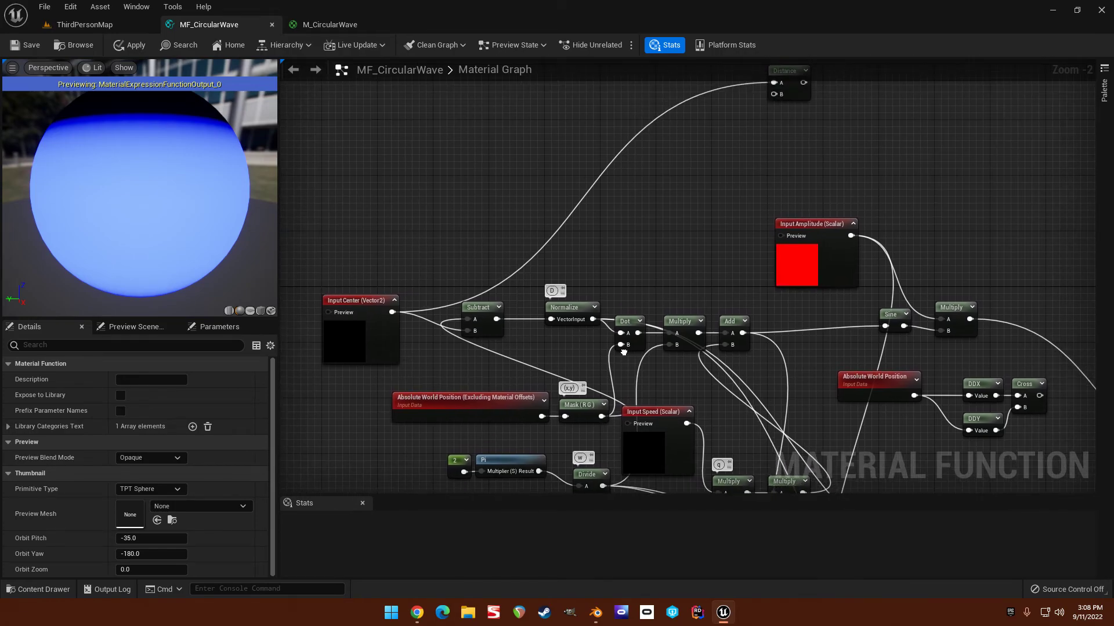
drag(600, 416, 773, 93)
Add a Divide node with its A input fed by the Distance output.
right_drag(787, 137, 607, 295)
scroll(607, 297, up, 2)
drag(621, 232, 674, 218)
text(div)
key(Return)
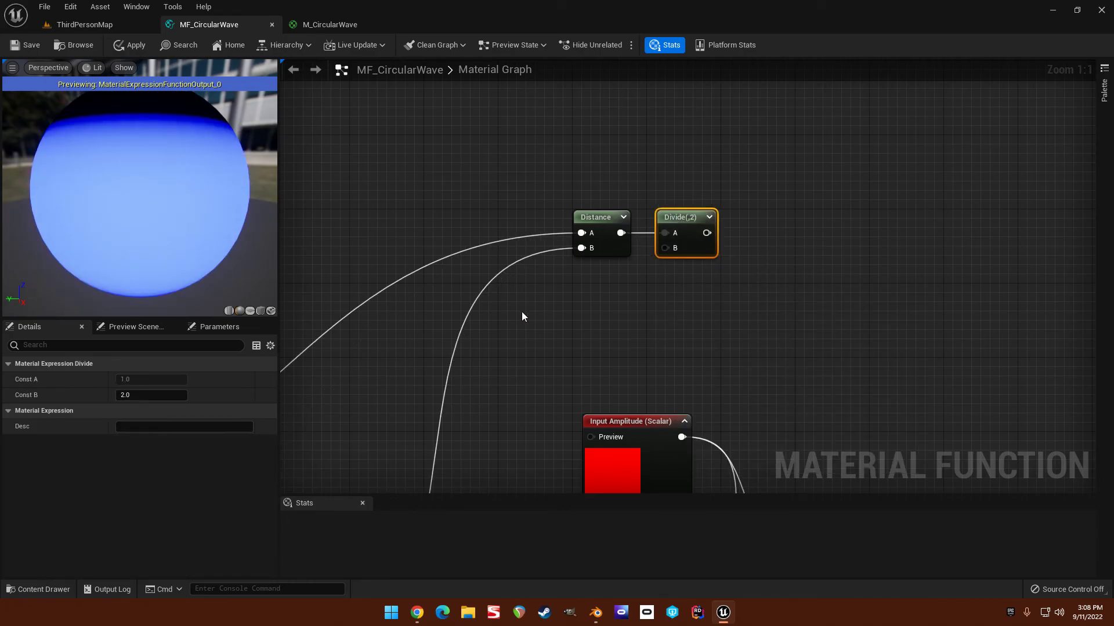
Add a scalar function input named FallOffDistance below the Distance node.
right_click(565, 289)
text(input)
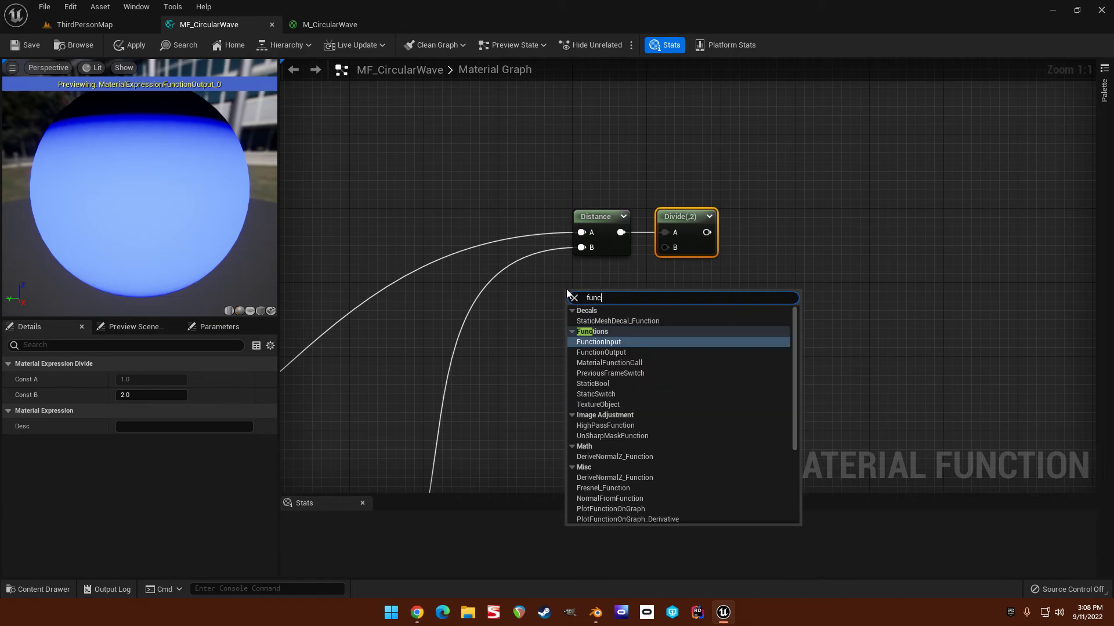
key(Return)
click(157, 411)
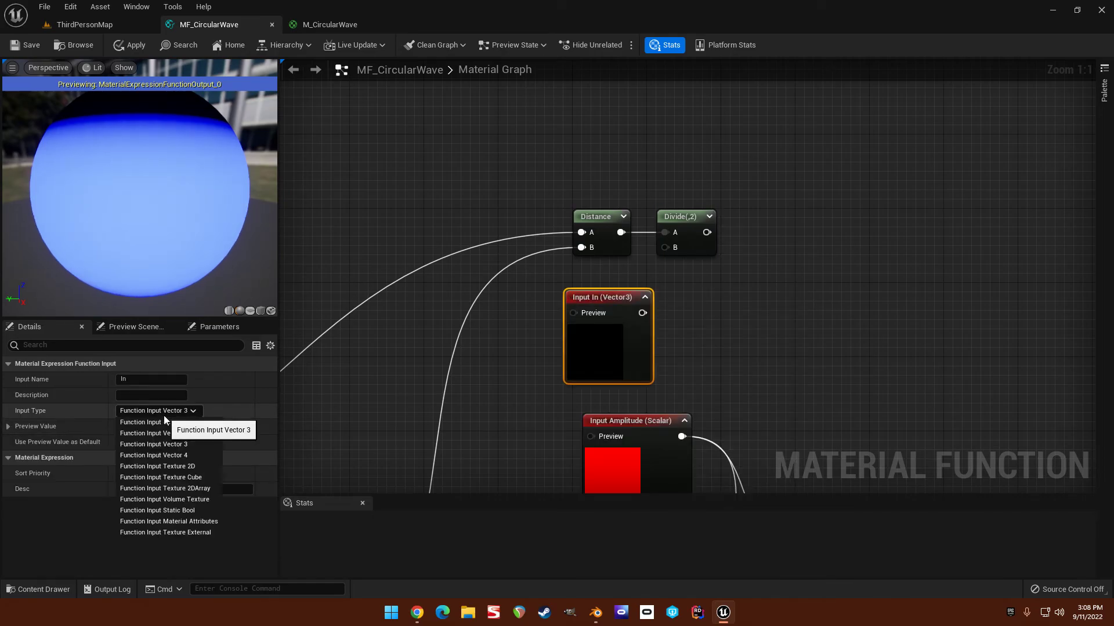
click(189, 423)
text(FallOffDistance)
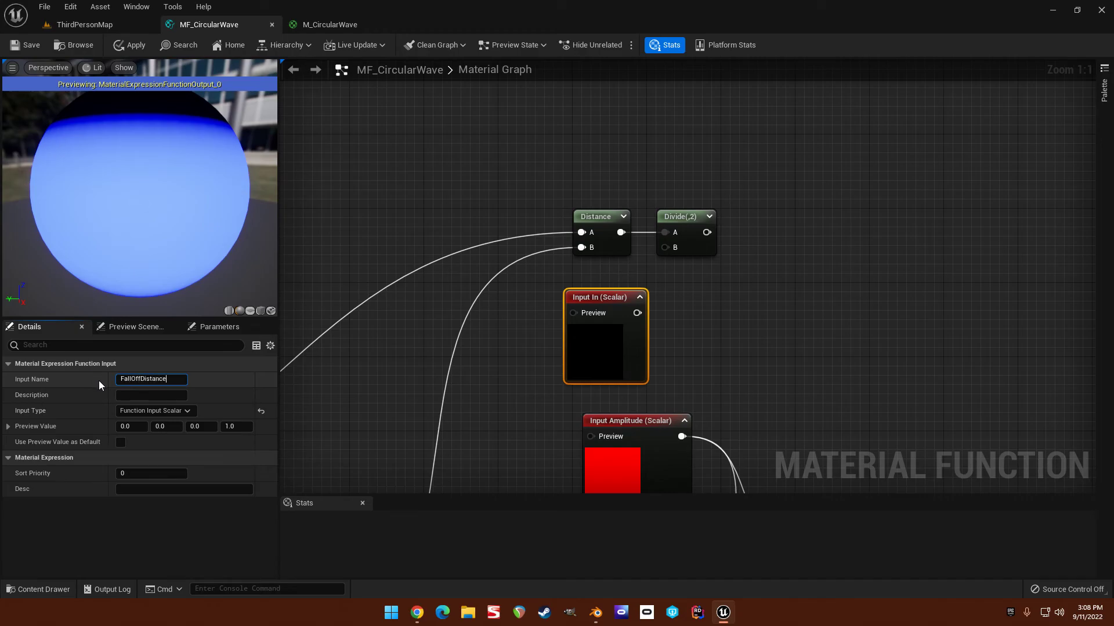
key(Return)
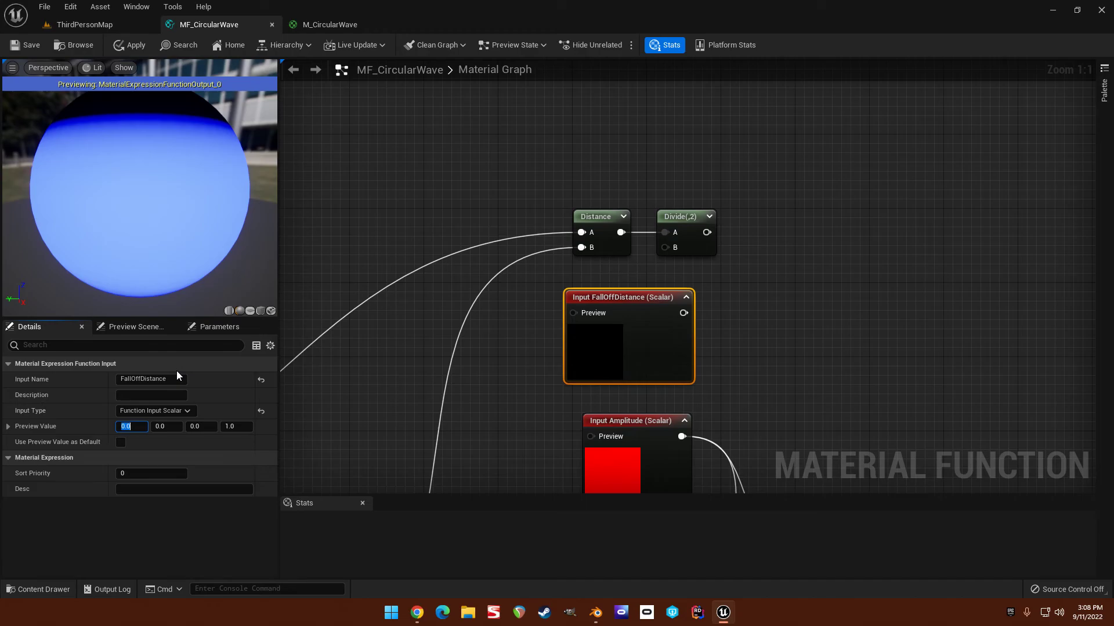
Set FallOffDistance's preview value to 64 and connect it to the Divide node's B input.
text(64)
key(Return)
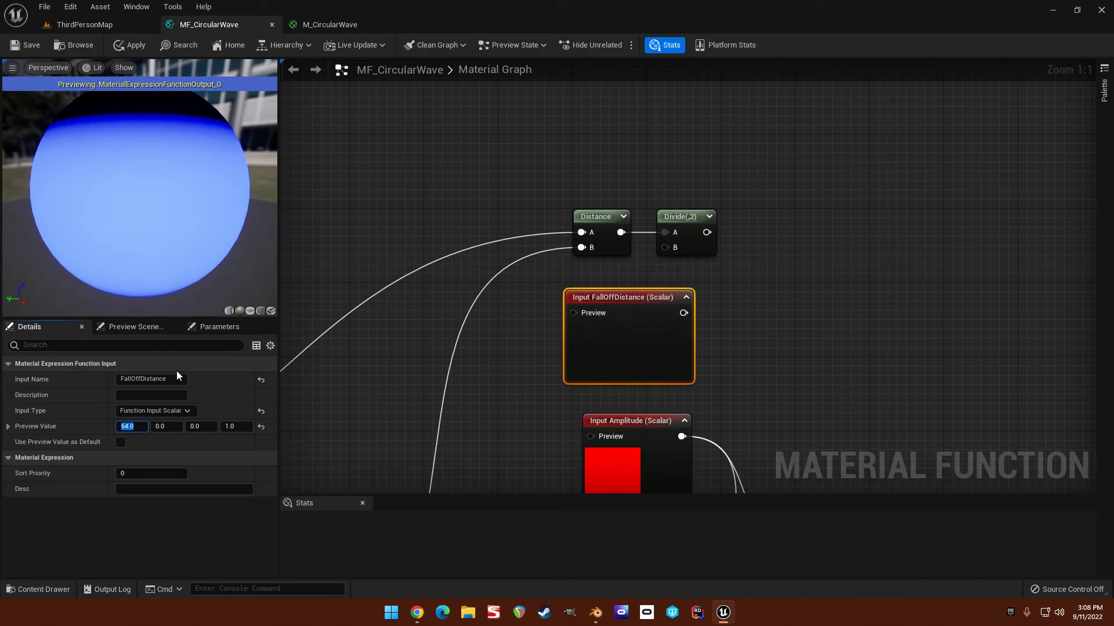
drag(588, 323, 550, 316)
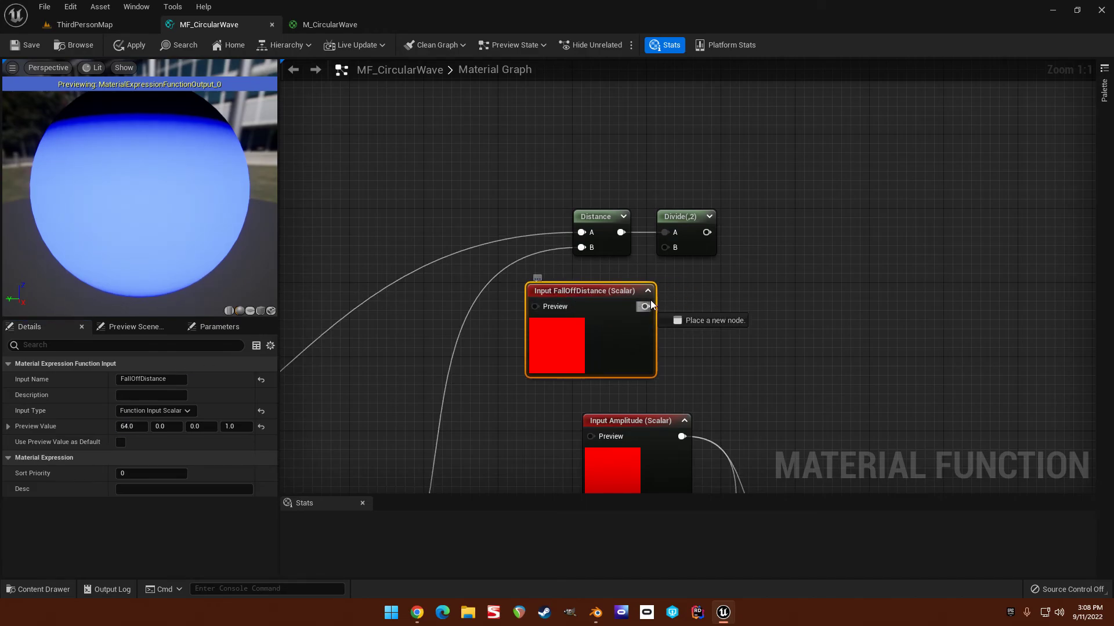
drag(612, 288, 599, 280)
right_drag(699, 288, 639, 309)
Add a Saturate node after Divide and start previewing it.
drag(637, 254, 684, 242)
text(satu)
key(Return)
right_drag(681, 303, 581, 291)
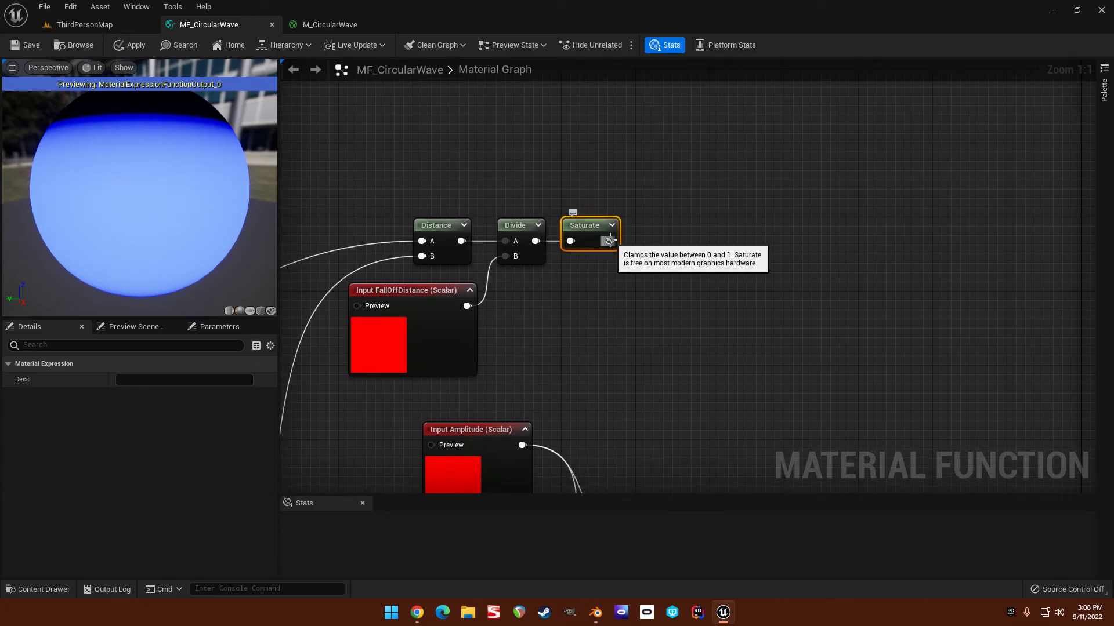
right_click(583, 224)
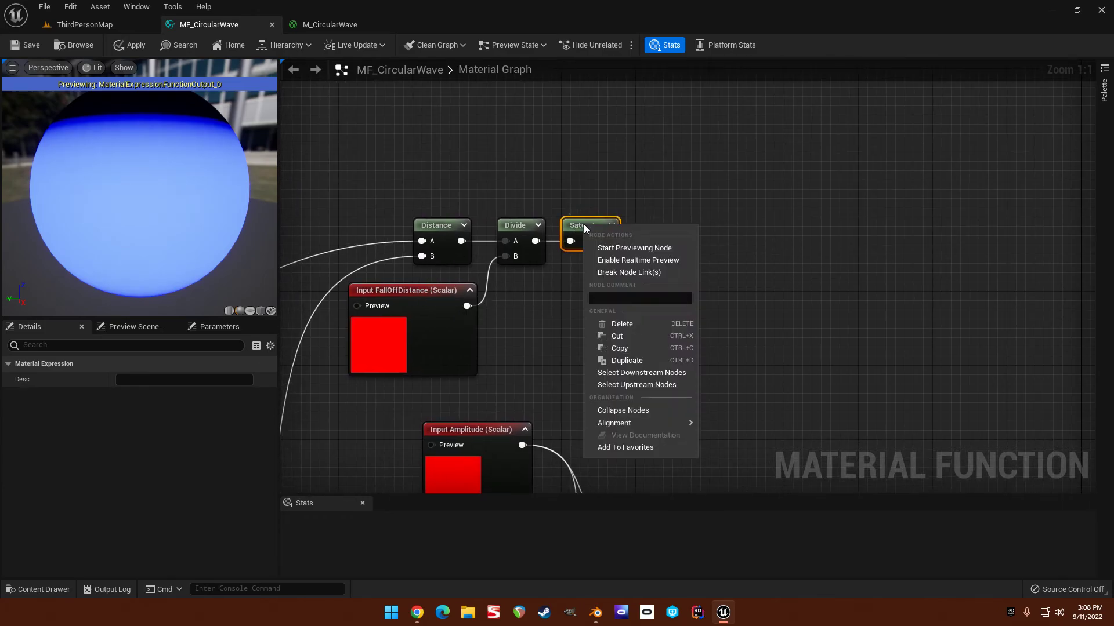
click(618, 242)
Use the S_TessellatedPlane mesh selected in ThirdPersonMap as MF_CircularWave's preview mesh.
click(83, 24)
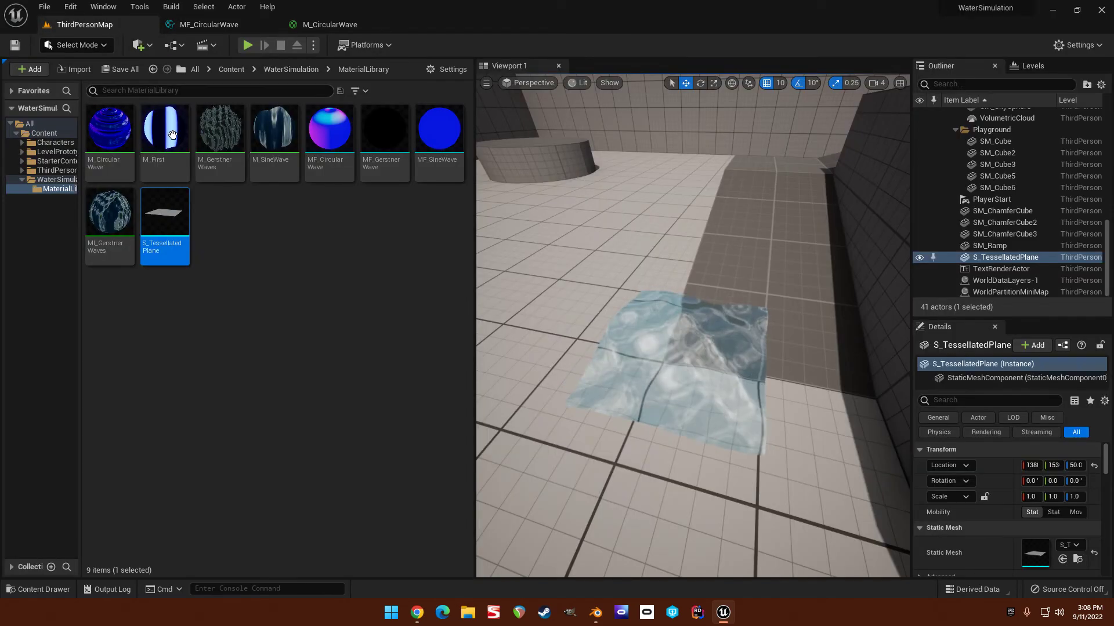
click(222, 26)
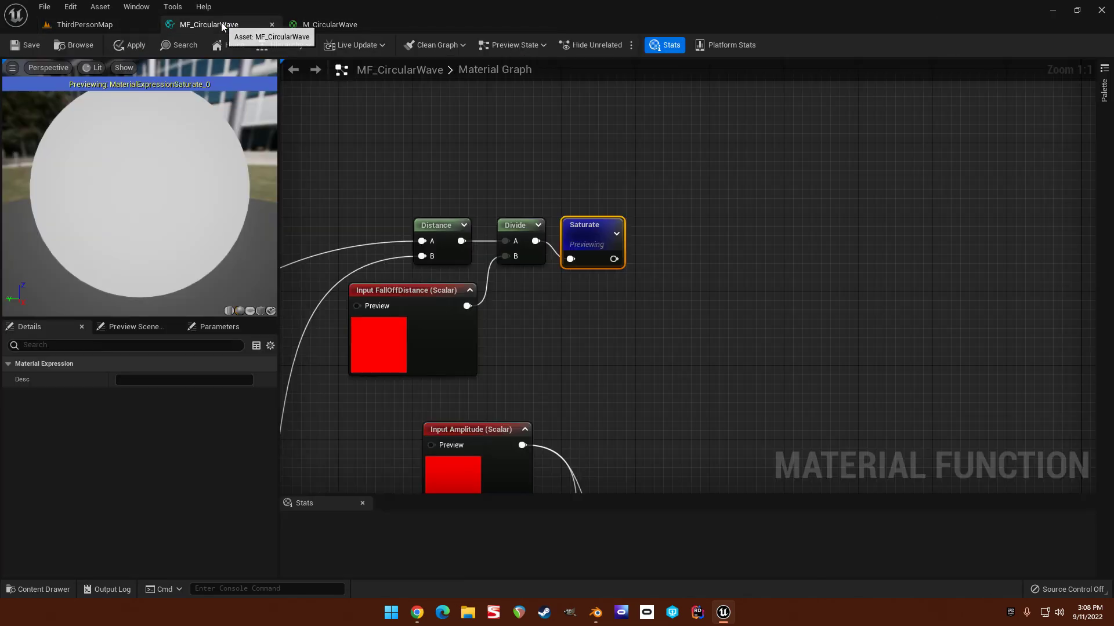
click(267, 310)
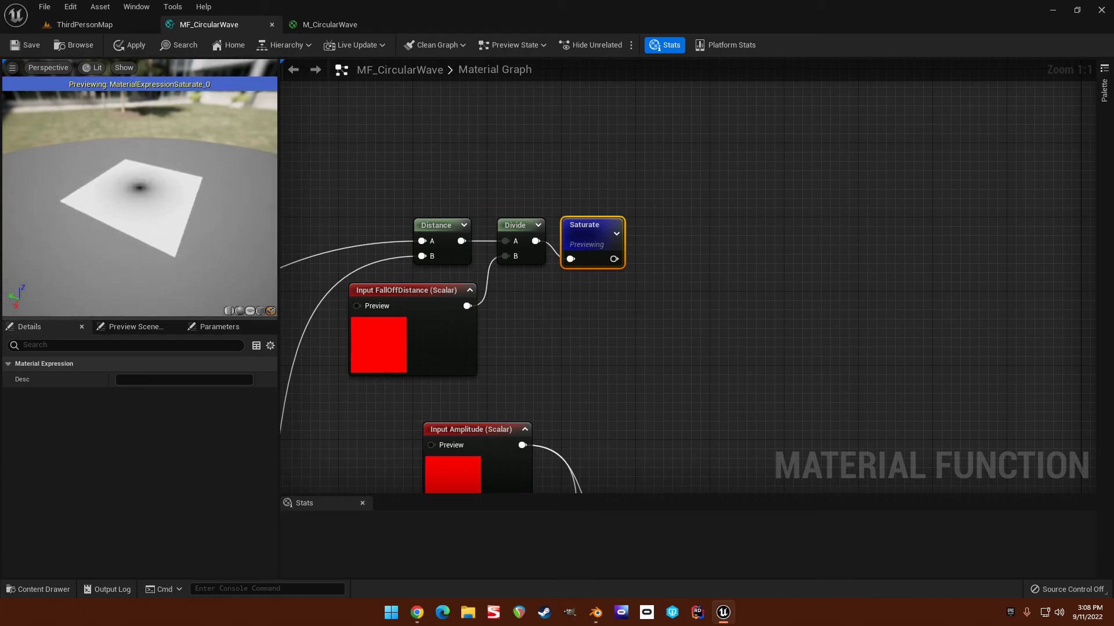
Add a 1-x node after Saturate and preview its falloff on the plane.
click(659, 249)
click(652, 245)
drag(614, 259, 656, 218)
right_click(660, 249)
click(696, 269)
drag(213, 193, 185, 191)
right_drag(121, 187, 121, 215)
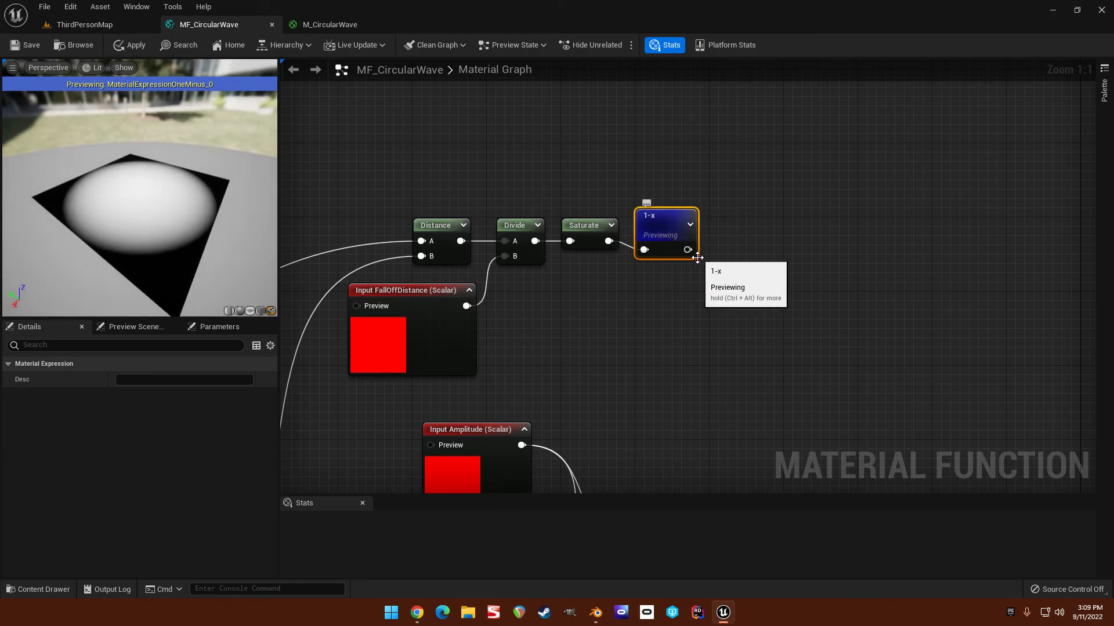
Add a Power node with its Base input fed by the 1-x output.
drag(690, 253, 749, 249)
text(poiwer)
key(BackSpace)
key(BackSpace)
key(BackSpace)
key(BackSpace)
text(wer)
key(Return)
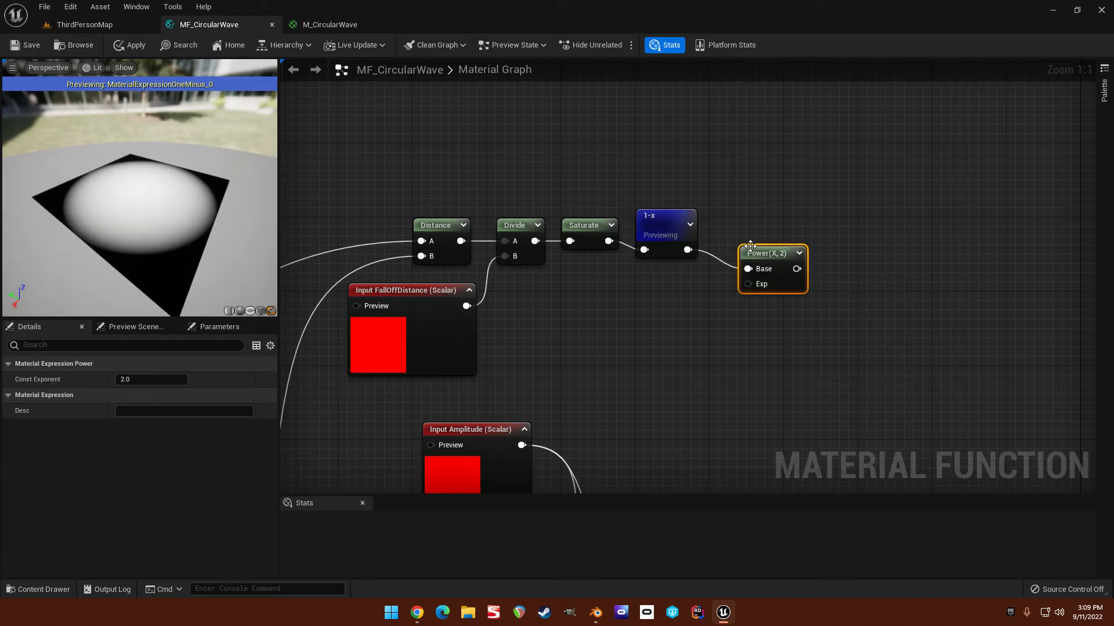
Duplicate the FallOffDistance input, place the copy below the 1-x node, name it FallOffPower and set its preview value to 1.
drag(758, 257, 738, 240)
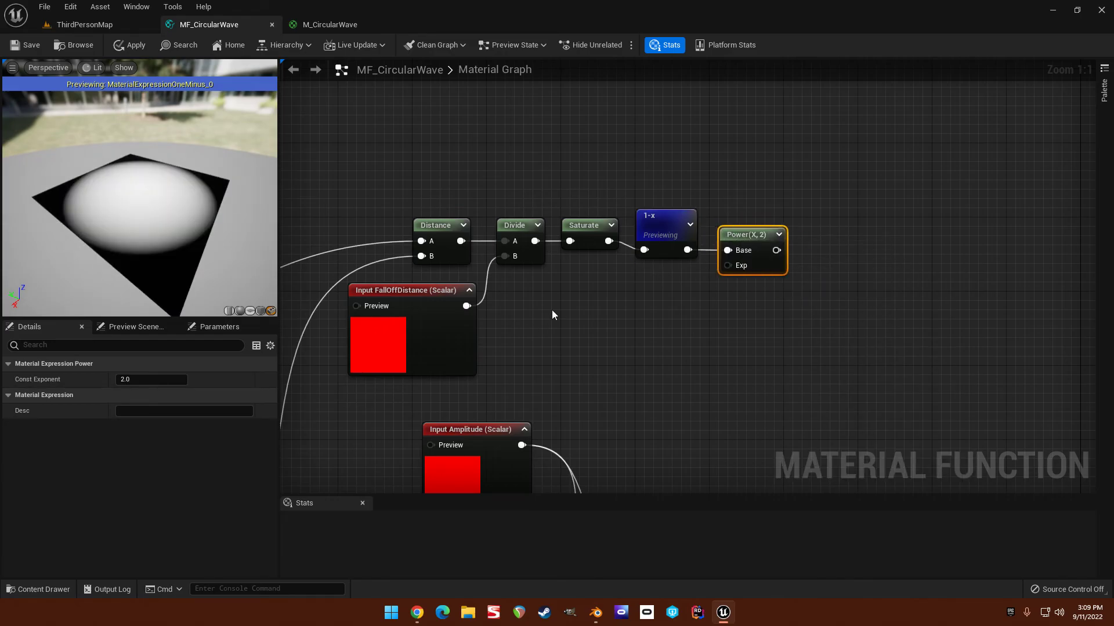
click(417, 311)
key(ctrl+w)
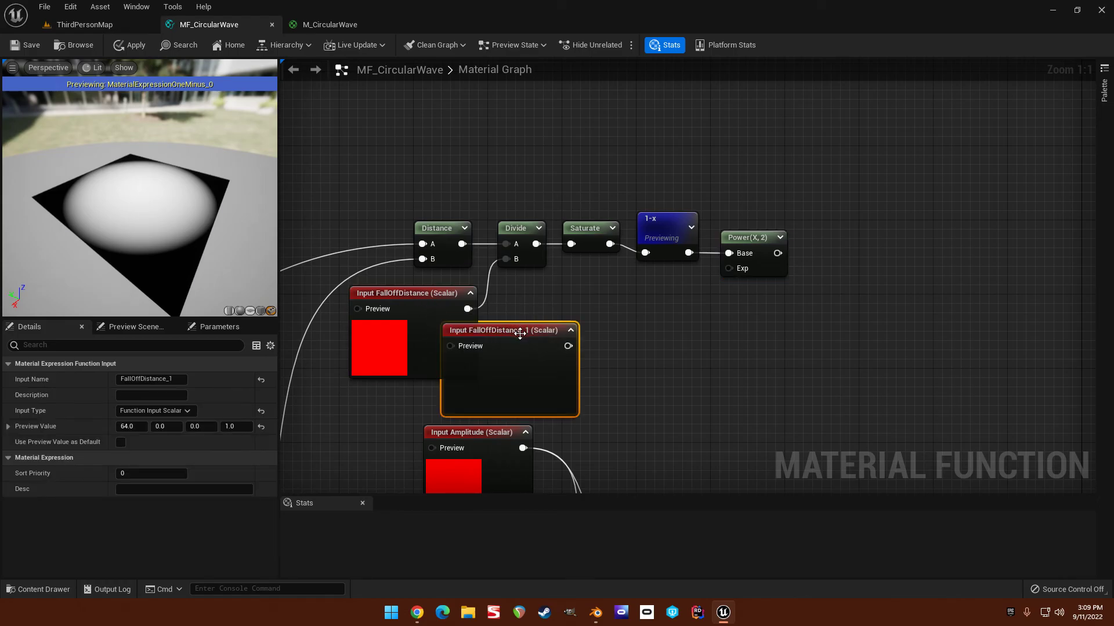
drag(513, 340, 625, 306)
key(ctrl+a)
text(FallOffPower)
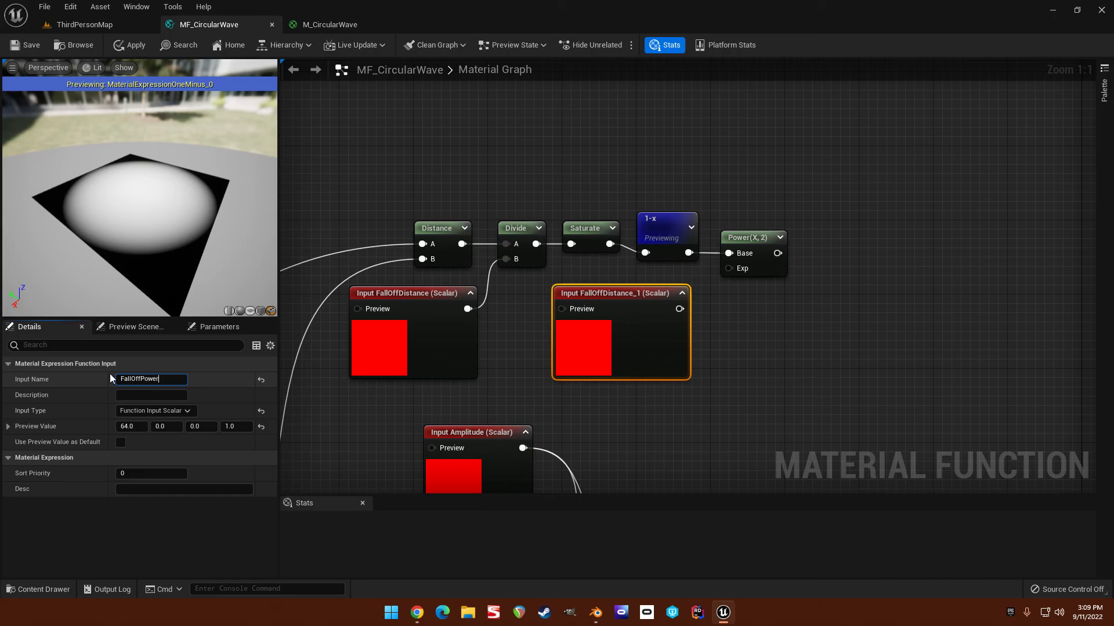
key(Return)
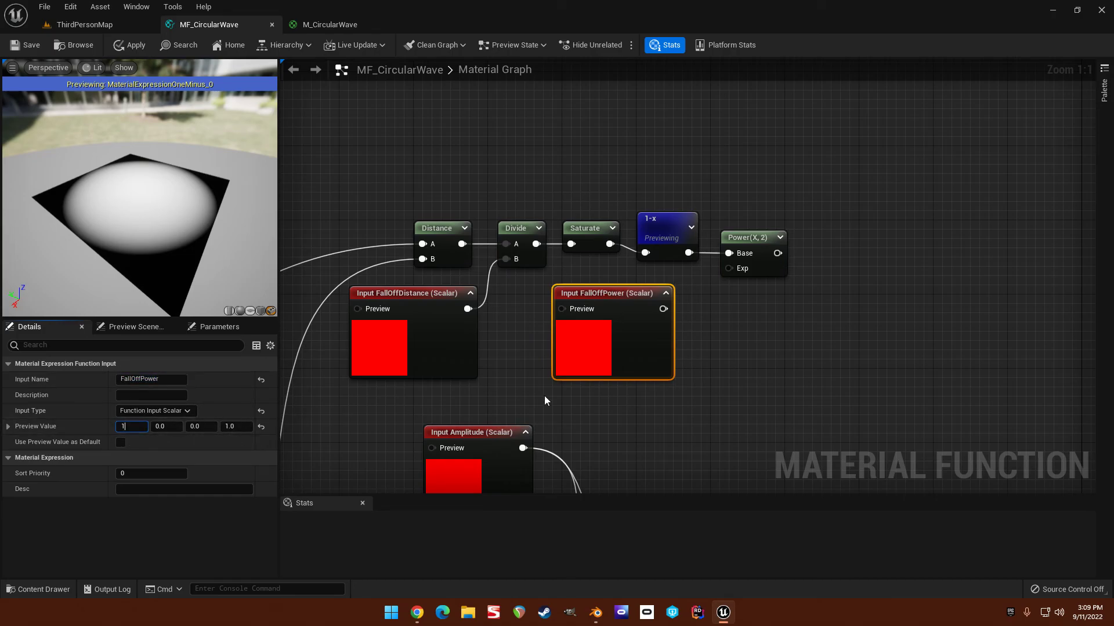
click(755, 341)
Feed FallOffPower into the Power node's Exp input and preview the Power node.
drag(663, 309, 729, 270)
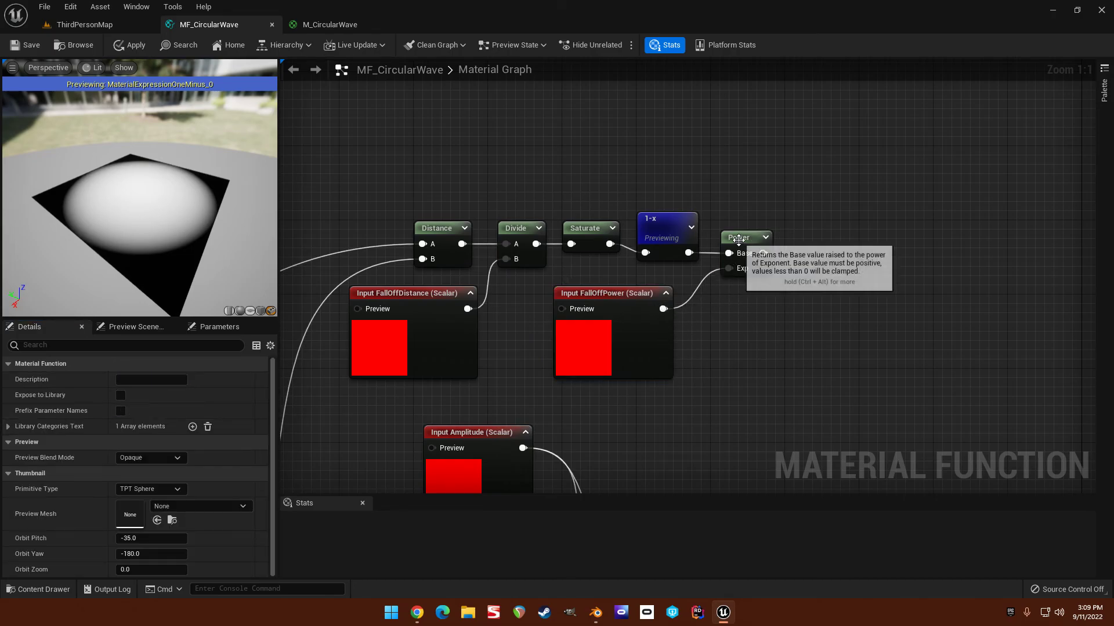
right_click(748, 255)
click(768, 262)
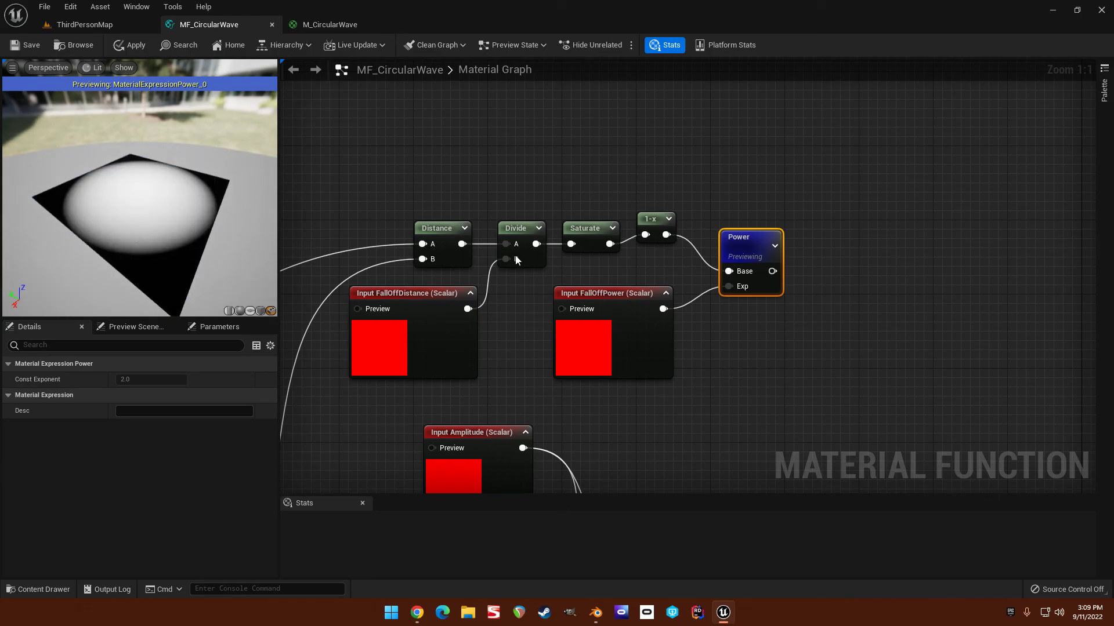
Set the FallOffPower input's preview value to 3 and check the falloff on the preview plane.
click(622, 295)
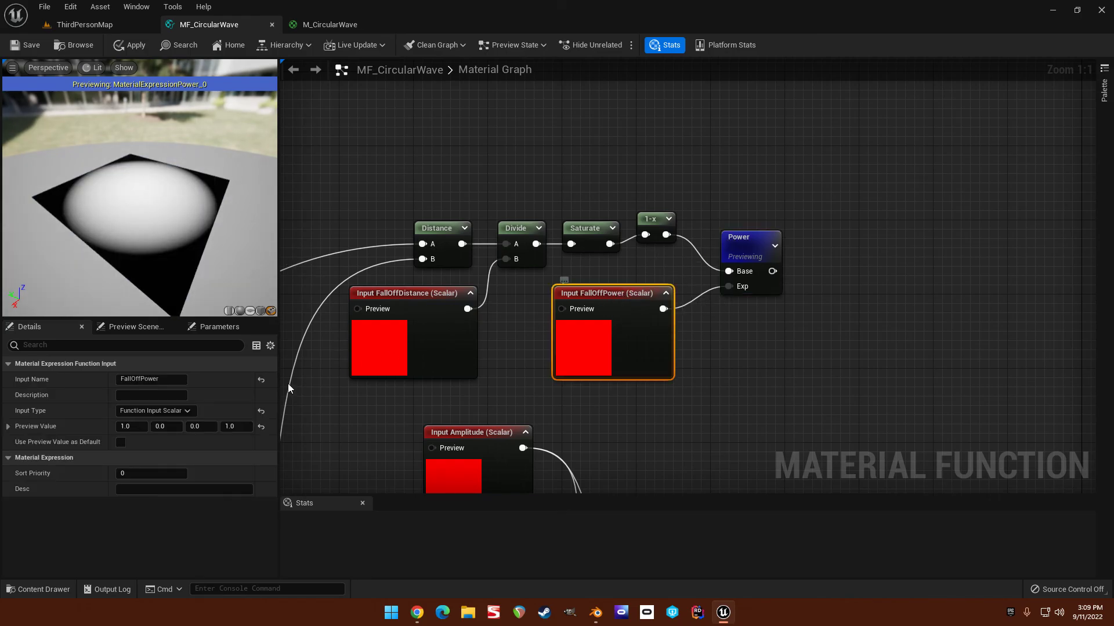
click(132, 426)
text(3)
key(Return)
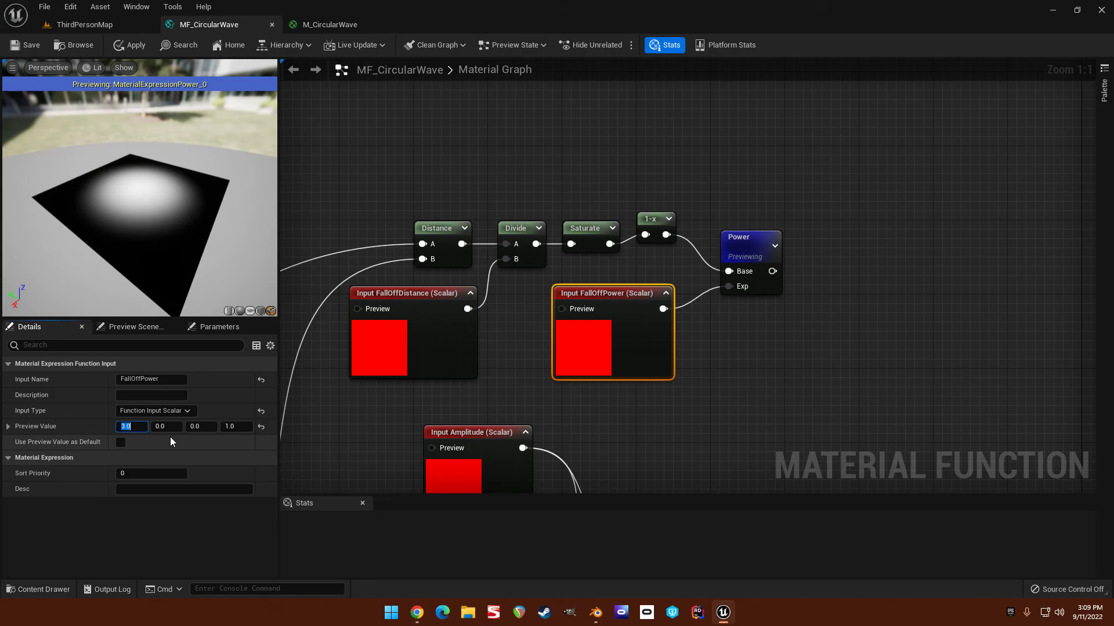
drag(137, 288, 137, 225)
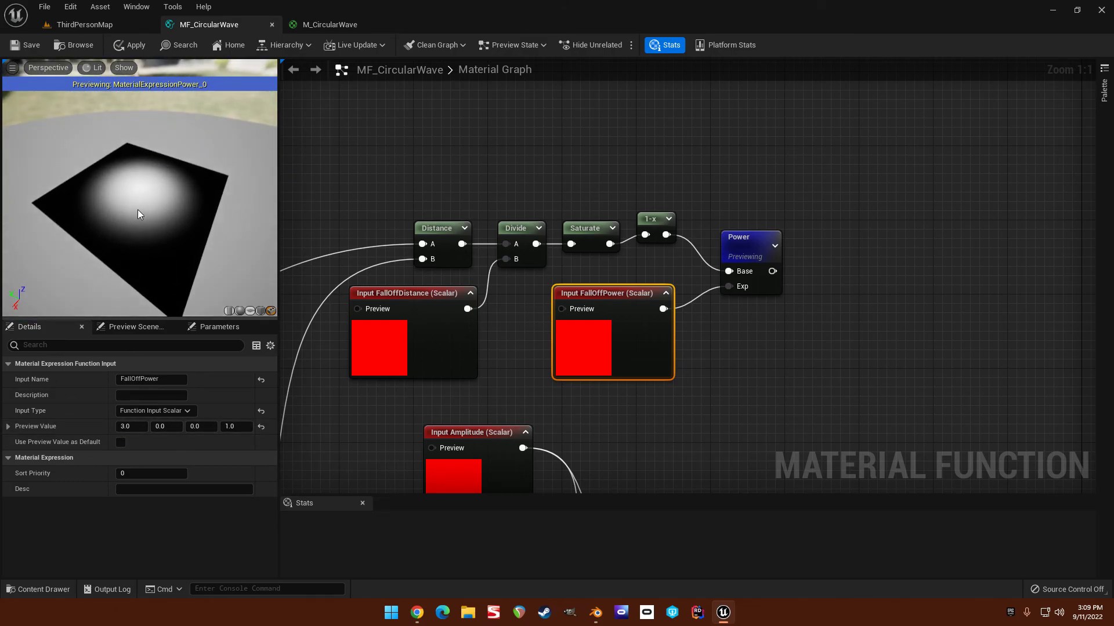
Align the 1-x node with Saturate and stop previewing the Power node.
right_drag(582, 310, 574, 290)
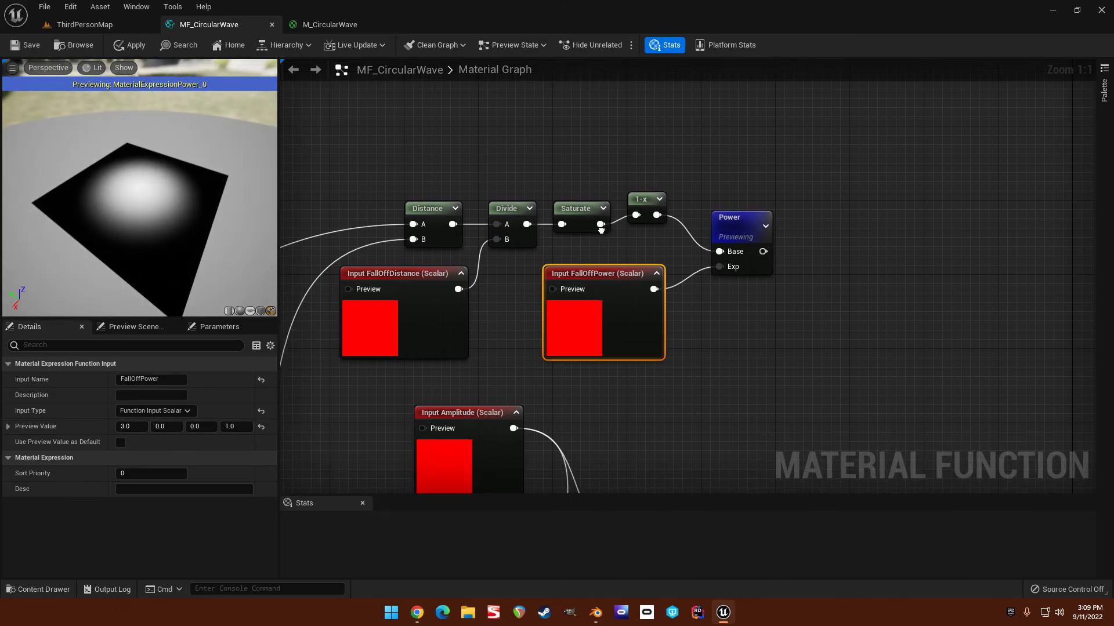
click(638, 200)
right_drag(639, 201, 607, 244)
right_click(694, 211)
click(728, 232)
scroll(684, 238, down, 1)
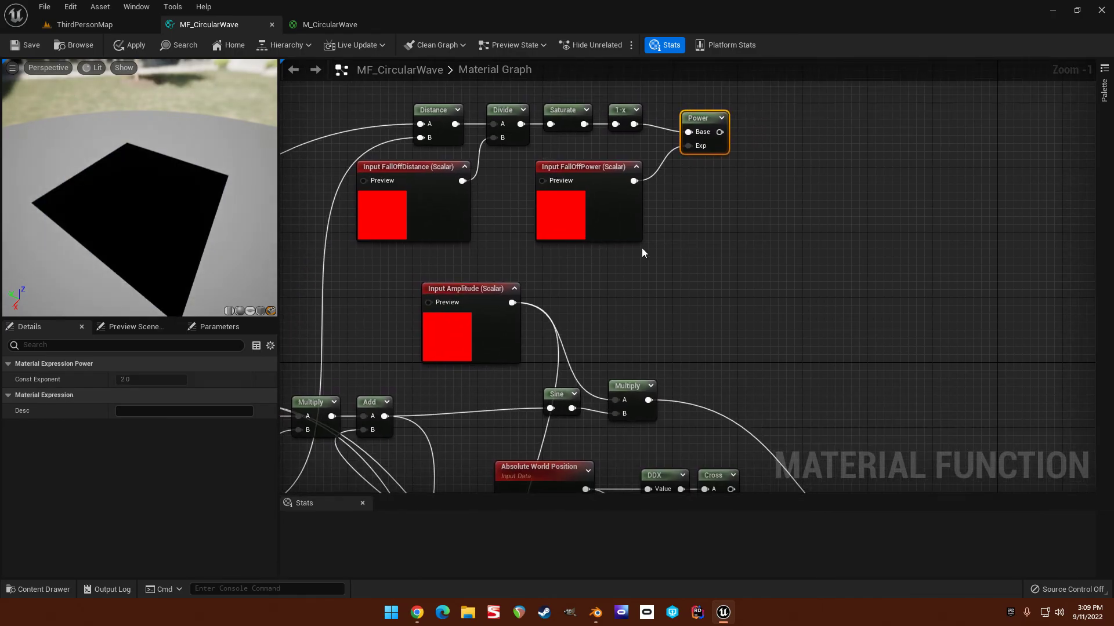
Multiply the Power output by the Amplitude input and move Amplitude's outgoing connections onto the new Multiply node's output.
drag(719, 132, 746, 166)
text(mul)
key(Return)
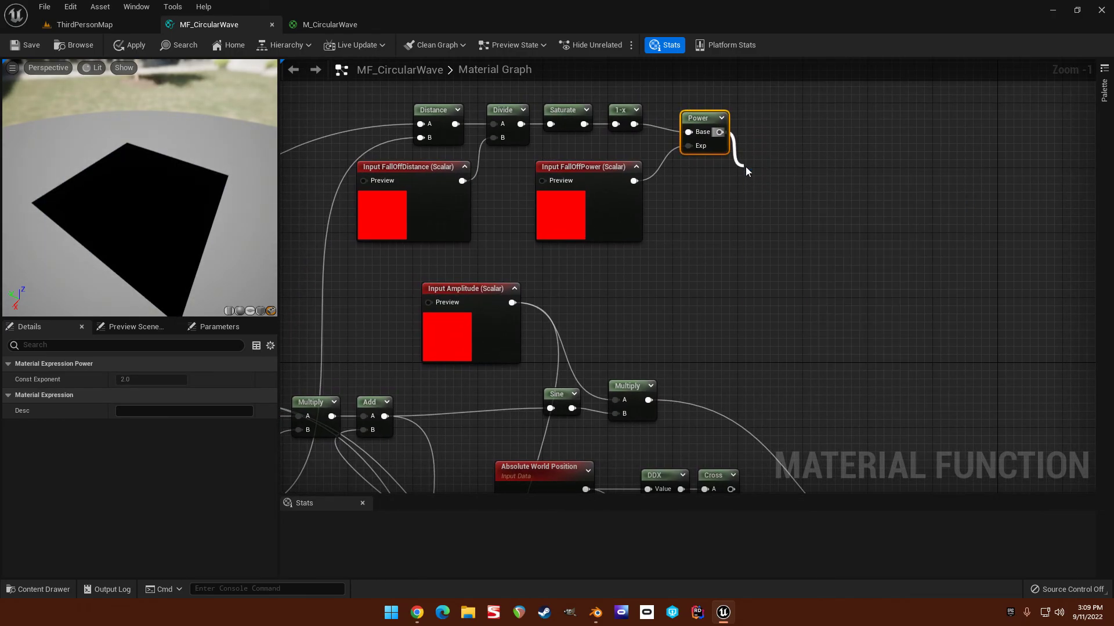
ctrl+drag(513, 303, 795, 187)
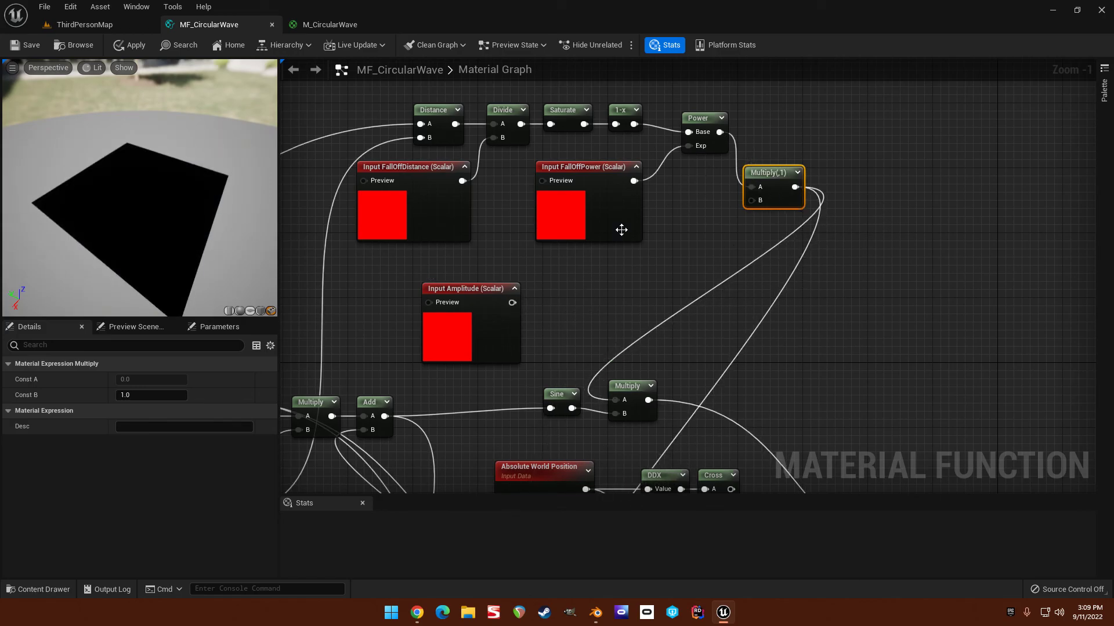
drag(512, 302, 712, 250)
drag(751, 204, 751, 201)
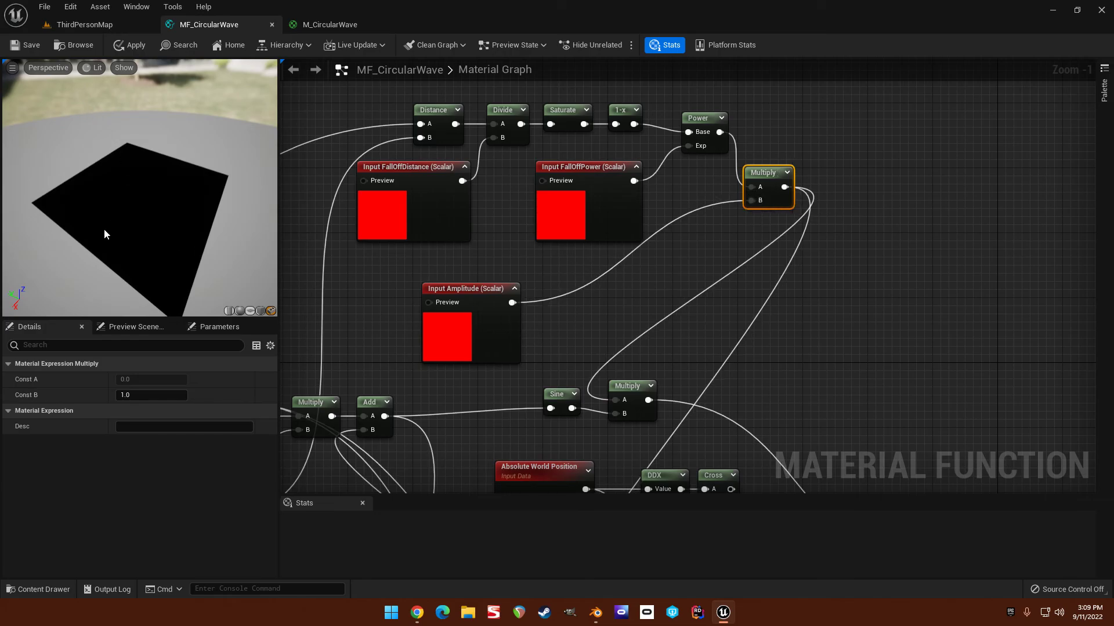
Save MF_CircularWave and switch to the M_CircularWave material.
drag(103, 235, 90, 232)
click(34, 48)
click(330, 25)
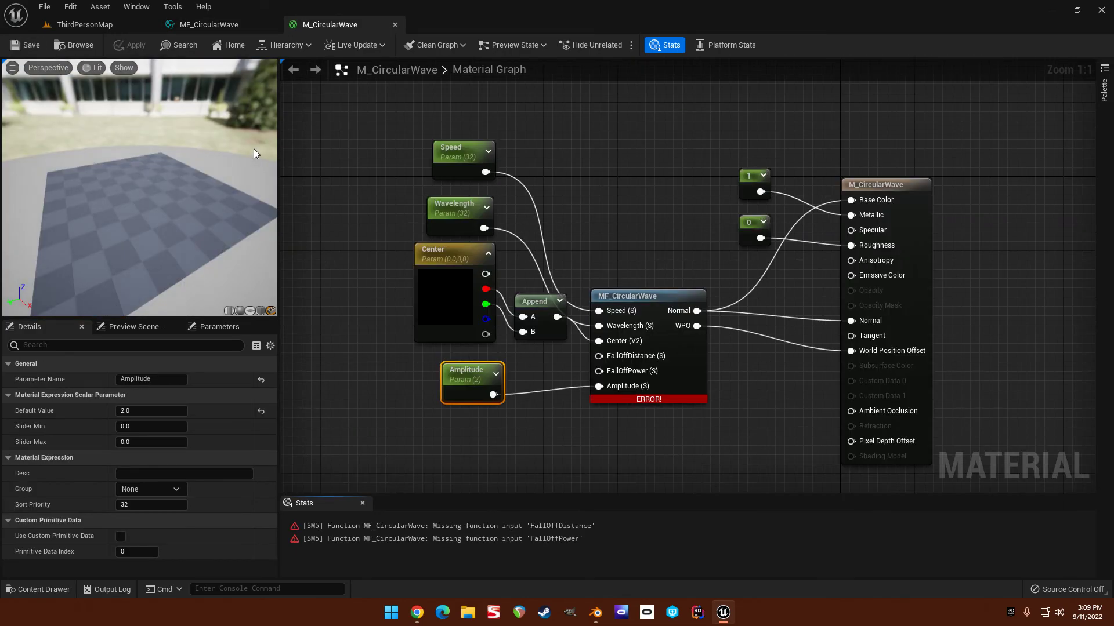
Add a FallOffDistance scalar parameter with default 128 above Amplitude and connect it to MF_CircularWave's FallOffDistance input.
right_drag(459, 480, 535, 420)
click(535, 420)
drag(534, 311, 525, 366)
click(489, 298)
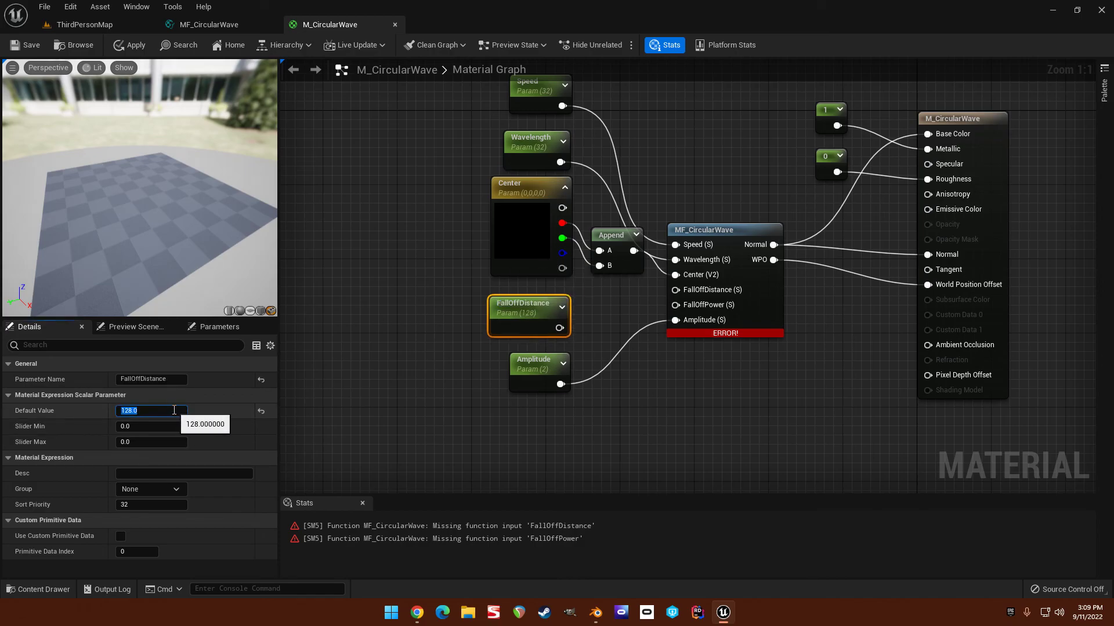
drag(559, 327, 674, 290)
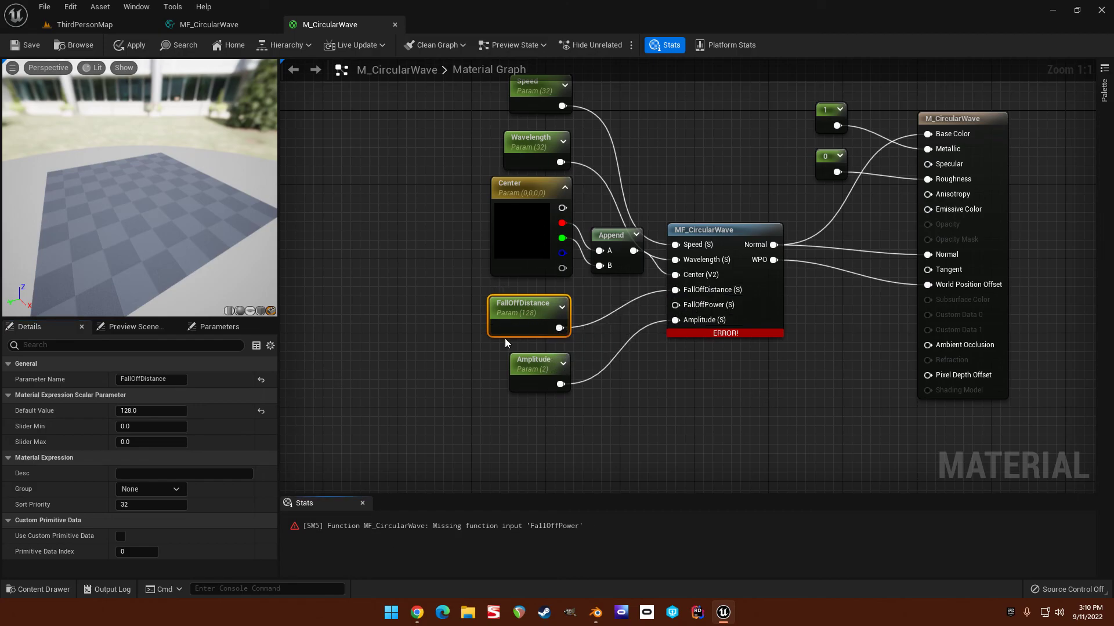
Add a FallOffPower scalar parameter with default 1 between FallOffDistance and Amplitude and connect it to MF_CircularWave's FallOffPower input.
drag(519, 362, 520, 408)
text(allOffPower)
key(Return)
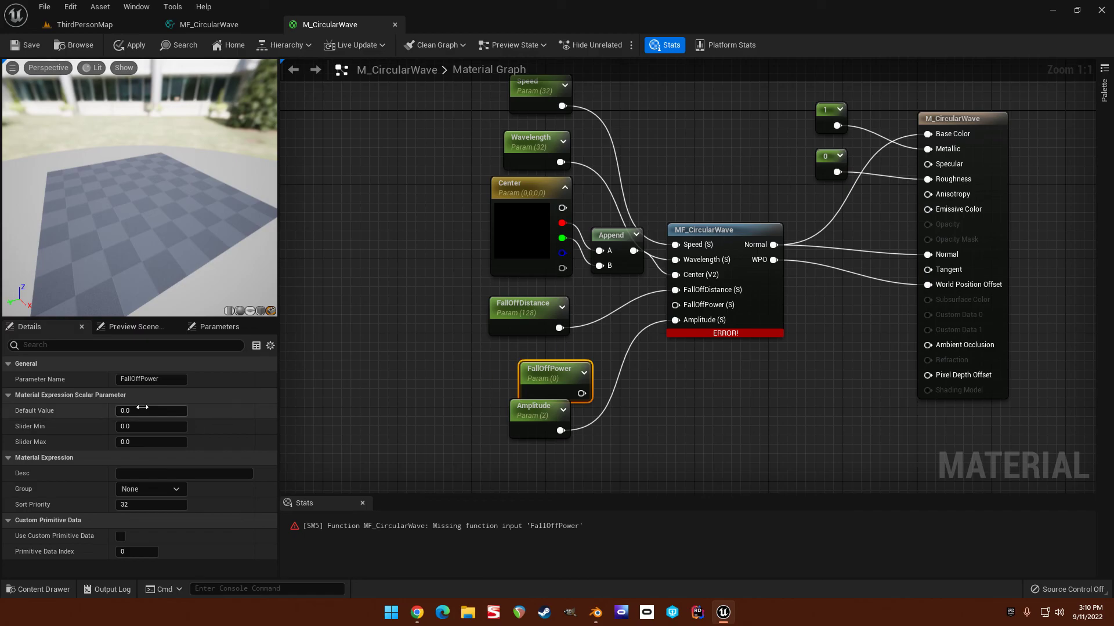
text(1)
click(451, 363)
drag(551, 365, 531, 355)
drag(578, 384, 674, 305)
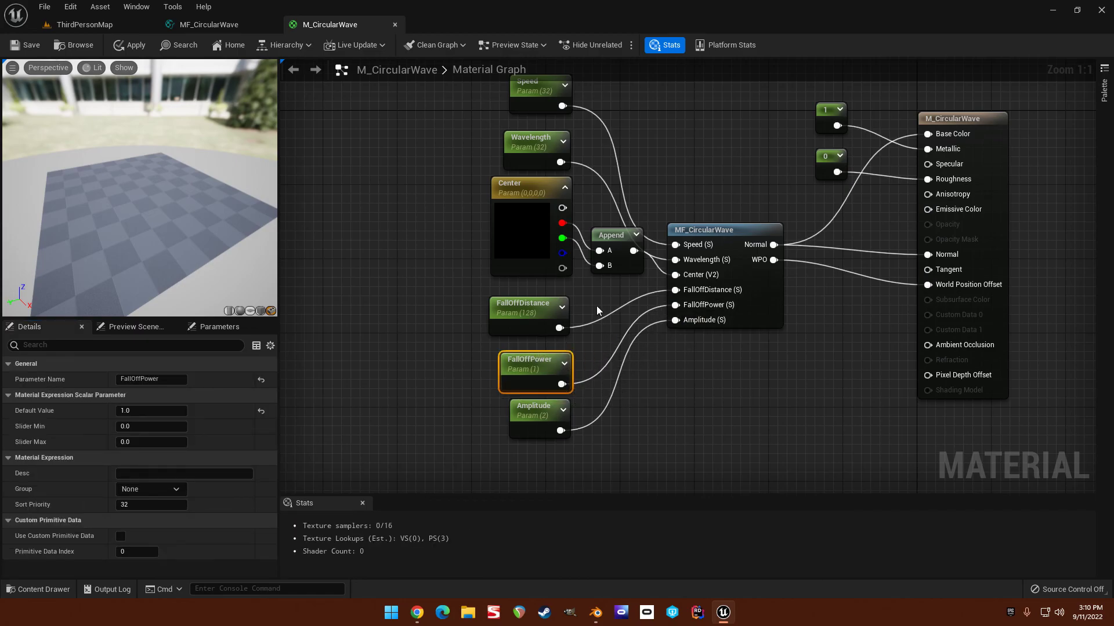
Save M_CircularWave, then set the FallOffPower parameter's default value to 3 and inspect the wave preview.
click(32, 44)
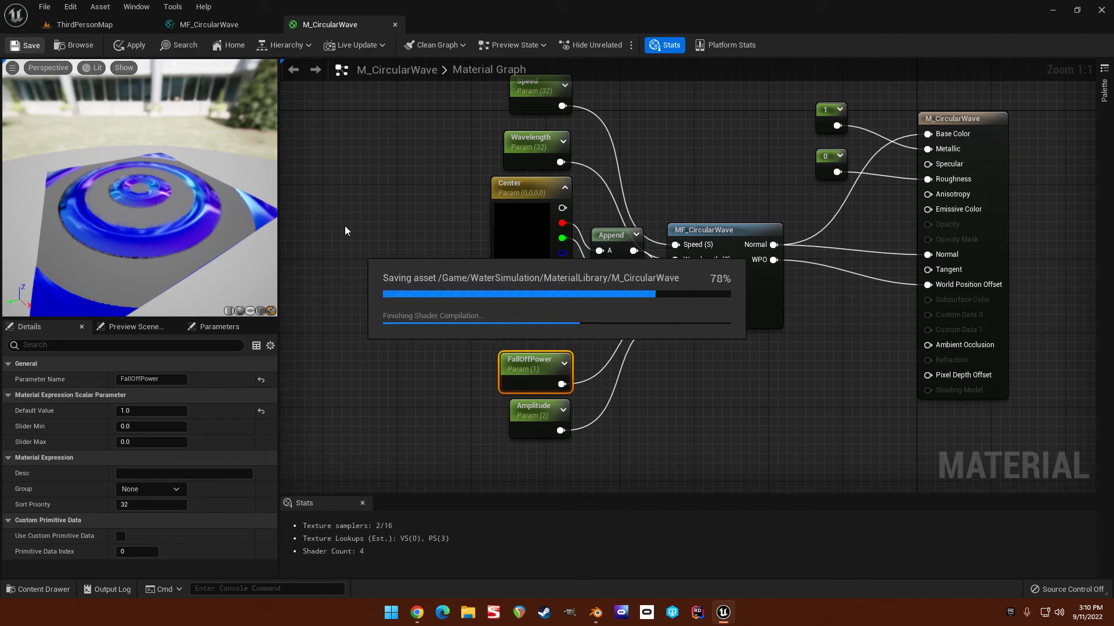
mouse_move(79, 217)
mouse_down()
mouse_move(122, 221)
mouse_move(110, 209)
mouse_move(89, 222)
mouse_up()
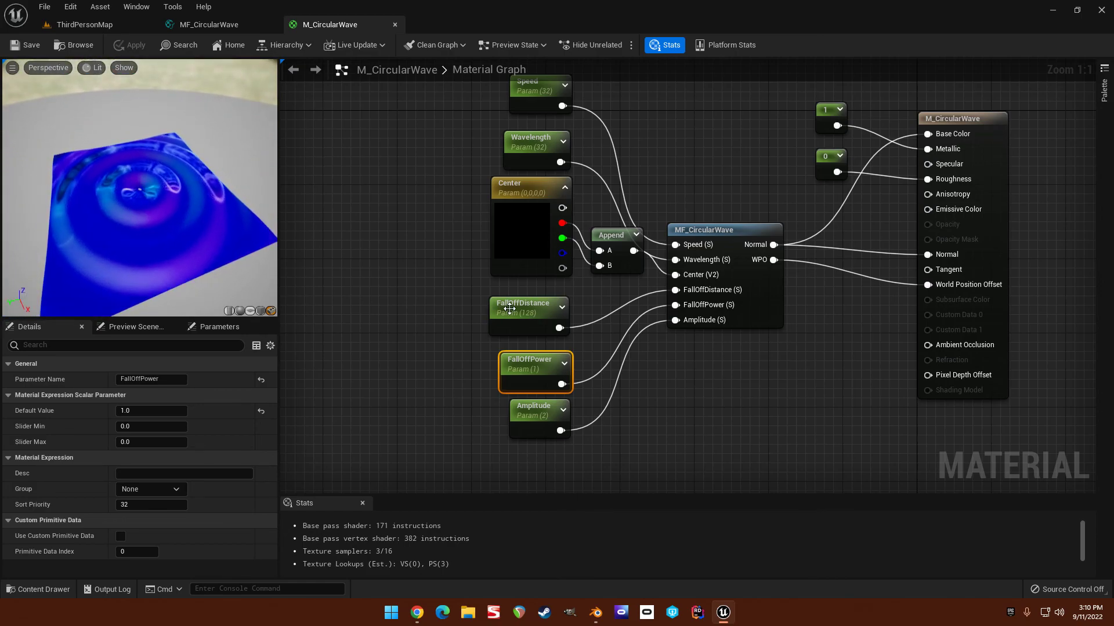
drag(142, 412, 154, 399)
drag(121, 232, 119, 218)
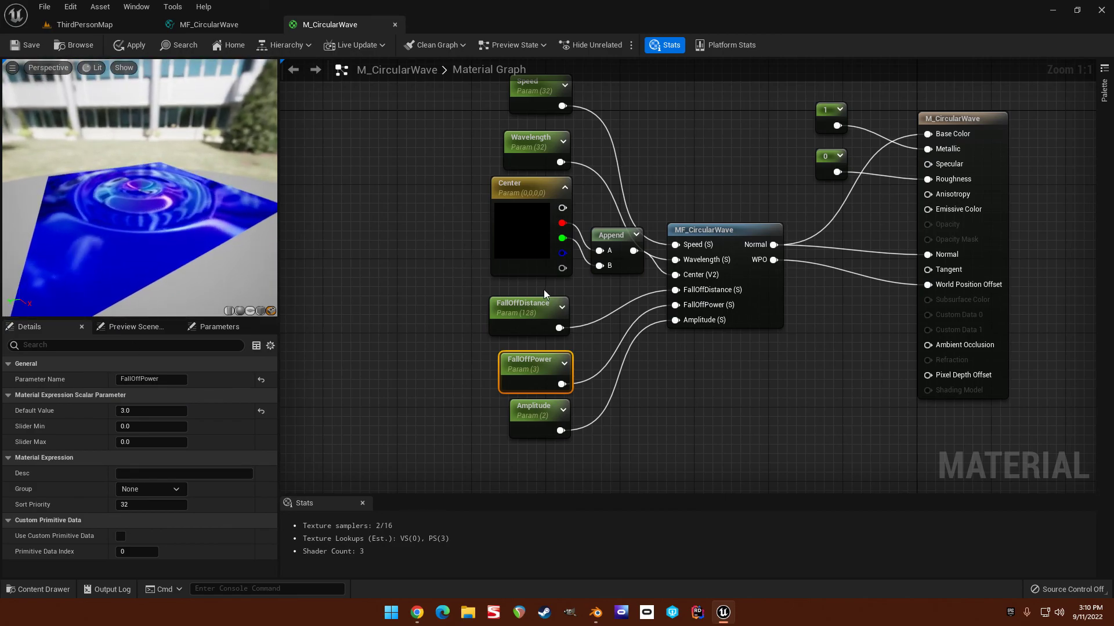
Set the FallOffDistance parameter's default value to 100 and inspect the ripples on the preview plane.
click(494, 323)
click(152, 411)
text(100)
key(Return)
drag(145, 232, 145, 162)
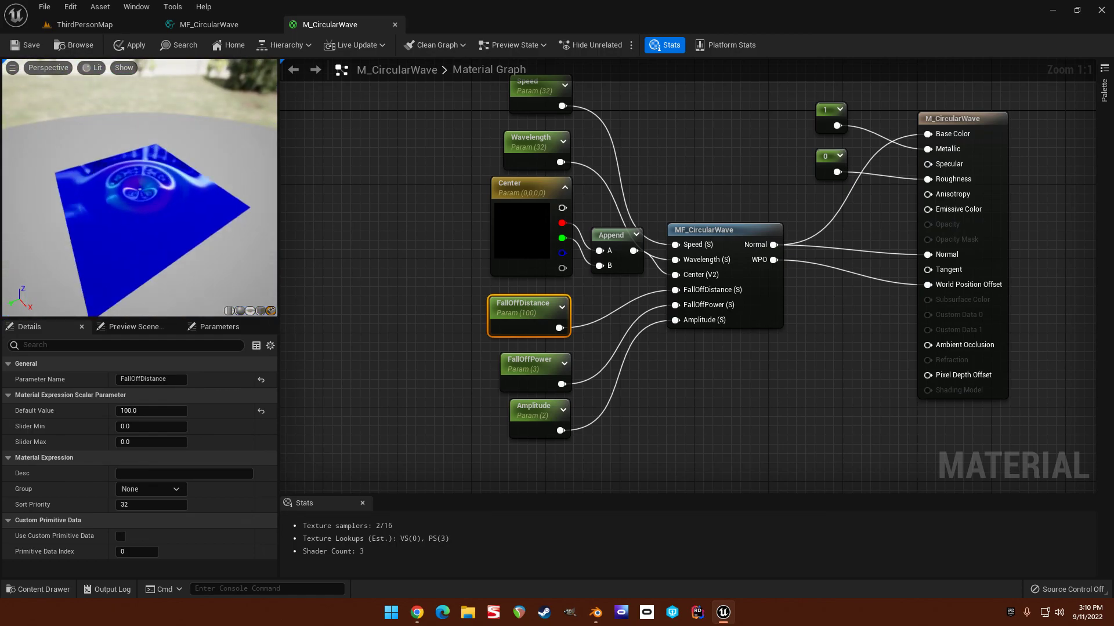
mouse_move(131, 207)
mouse_down()
mouse_move(131, 186)
mouse_move(131, 207)
mouse_up()
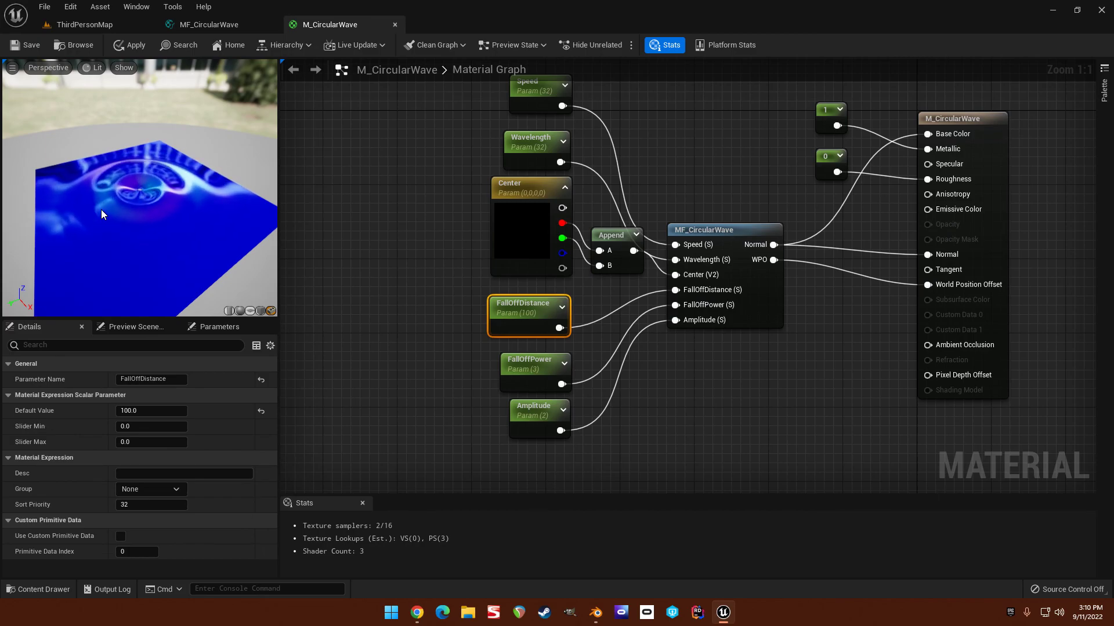
Save M_CircularWave and close both the M_CircularWave and MF_CircularWave editors.
right_drag(392, 153, 339, 168)
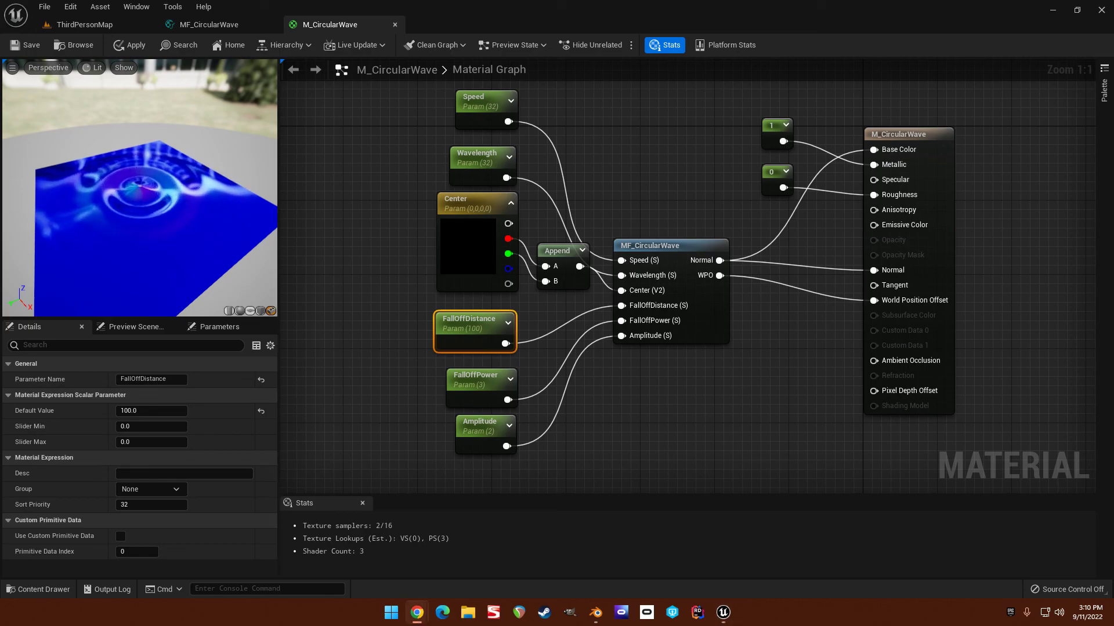
click(664, 402)
right_drag(368, 217, 386, 184)
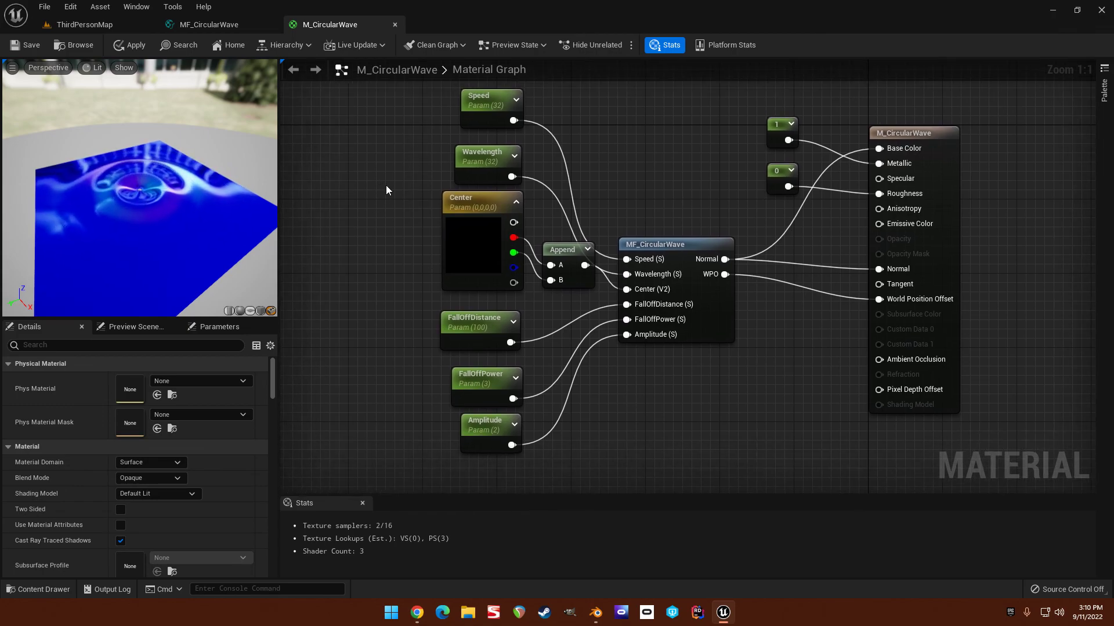
click(25, 45)
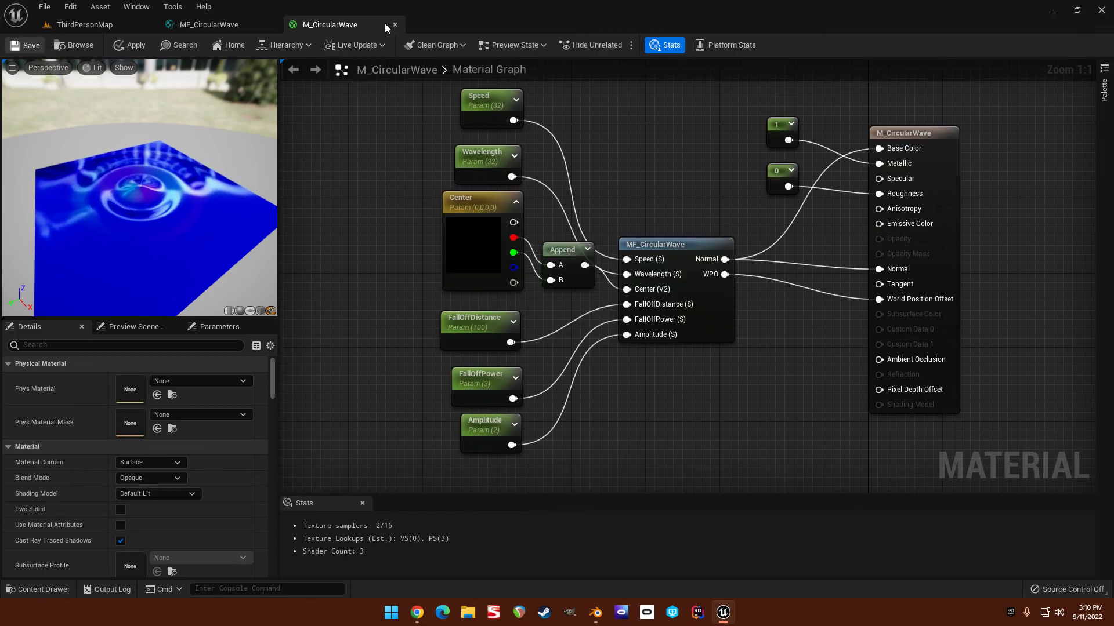
click(395, 25)
click(274, 22)
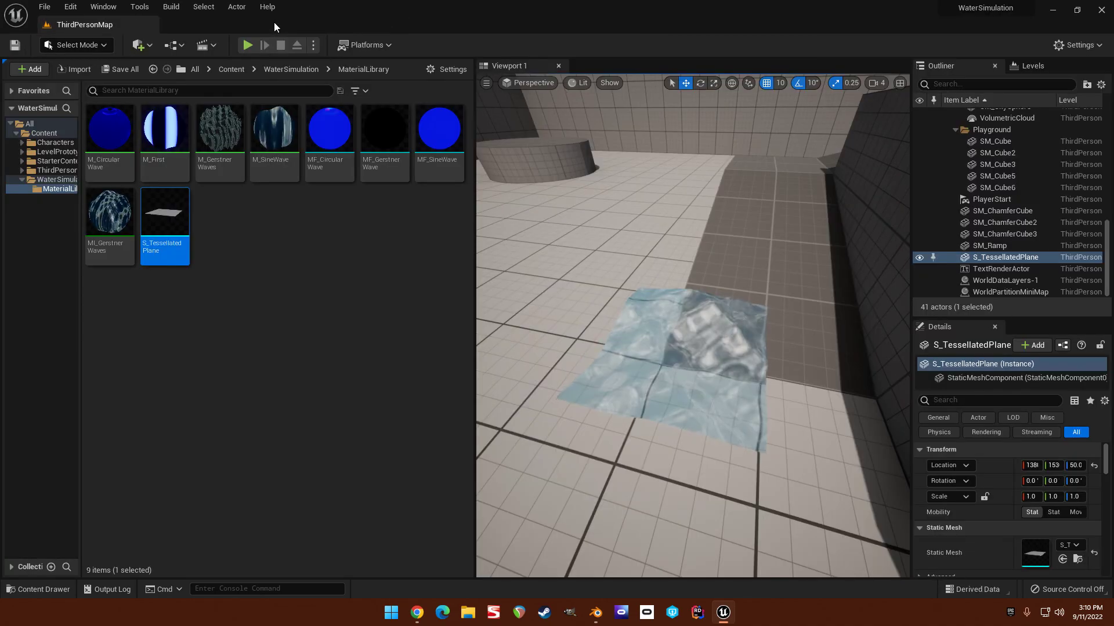
right_drag(604, 223, 837, 364)
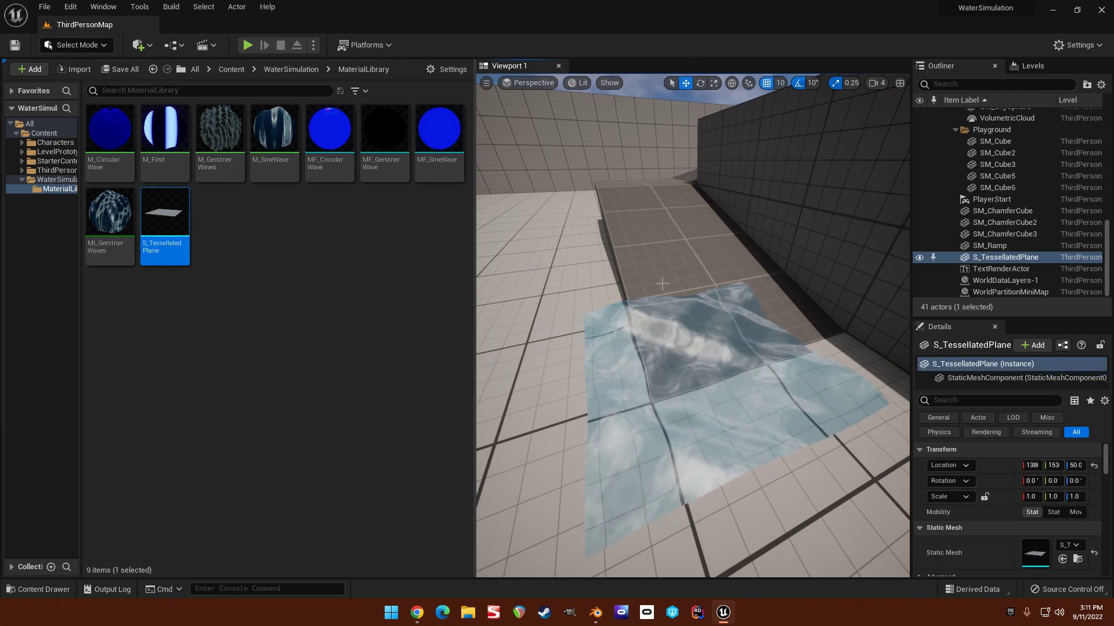
mouse_move(614, 316)
right_down()
mouse_move(617, 278)
mouse_move(620, 328)
right_up()
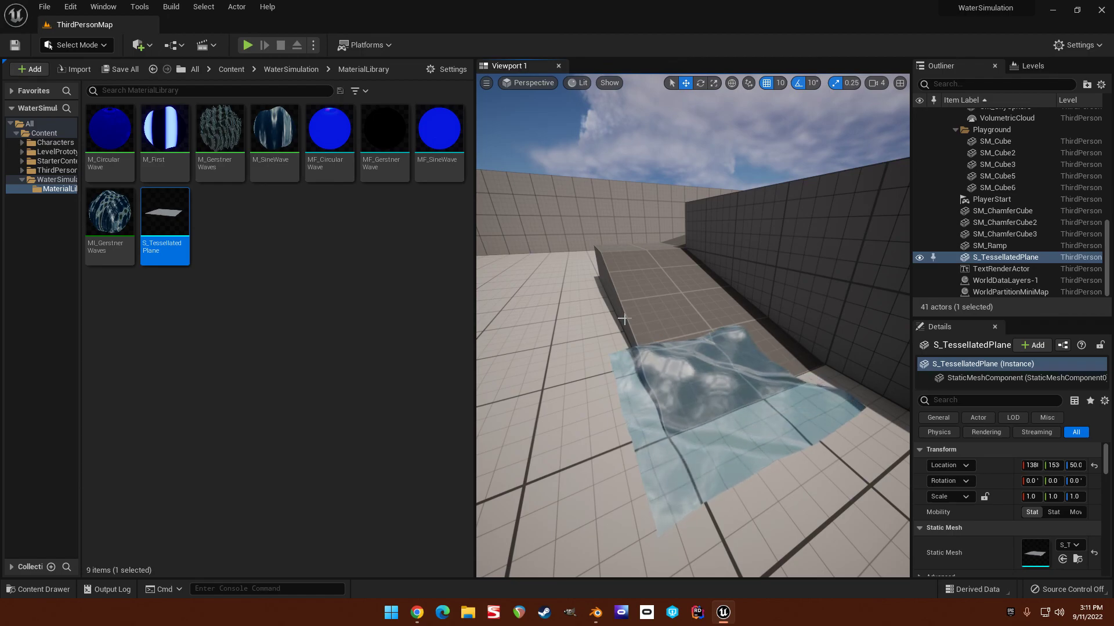